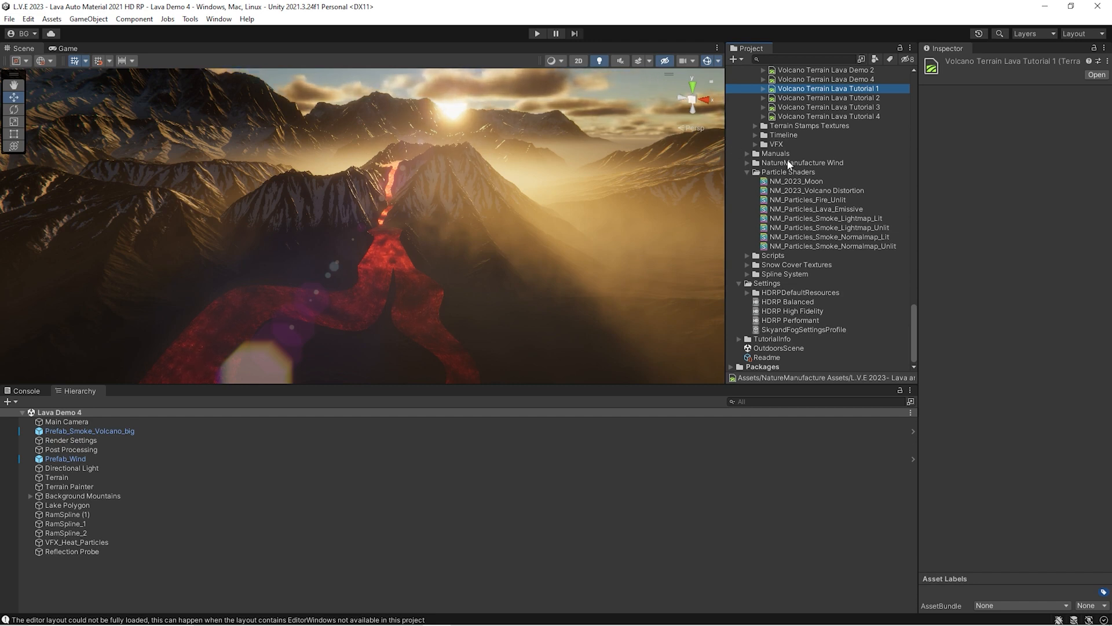
- Duplicate the Lava Demo 4 scene asset and open the duplicated scene
{"action": "scroll", "coordinate": [789, 165], "scroll_direction": "up", "scroll_amount": 20}
{"action": "scroll", "coordinate": [790, 171], "scroll_direction": "up", "scroll_amount": 10}
{"action": "scroll", "coordinate": [799, 220], "scroll_direction": "down", "scroll_amount": 8}
{"action": "left_click", "coordinate": [797, 203]}
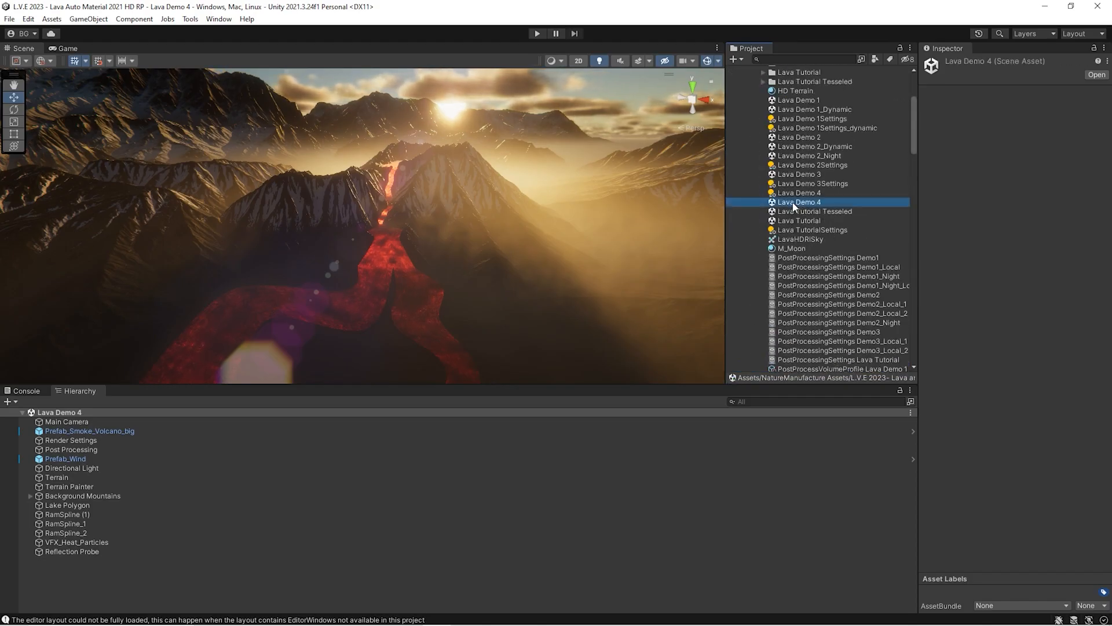
{"action": "key", "text": "ctrl+d"}
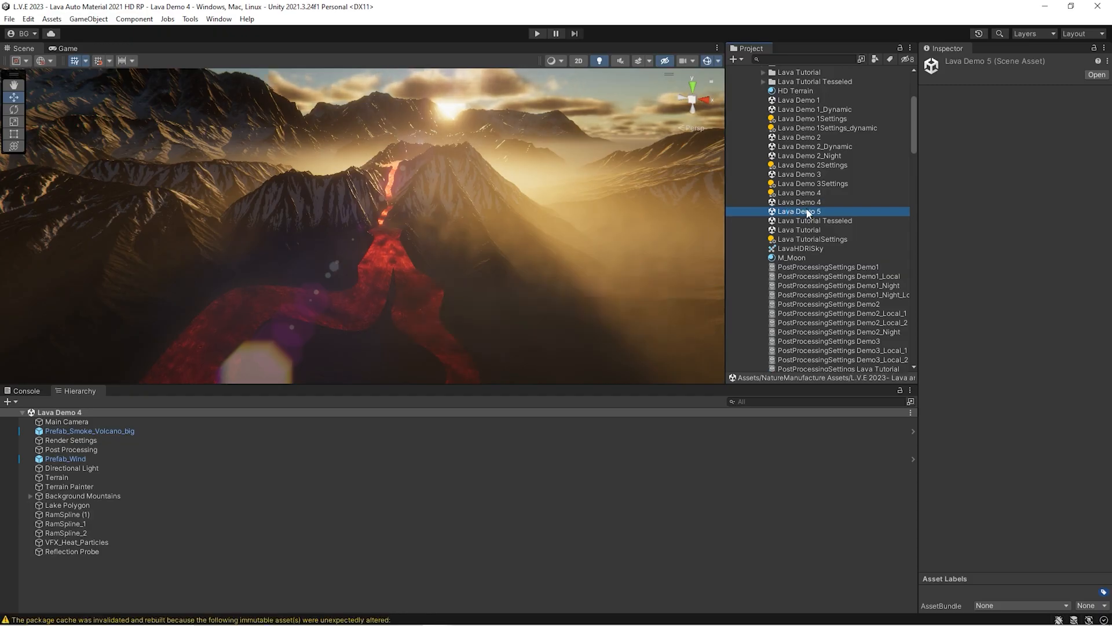
{"action": "double_click", "coordinate": [808, 212]}
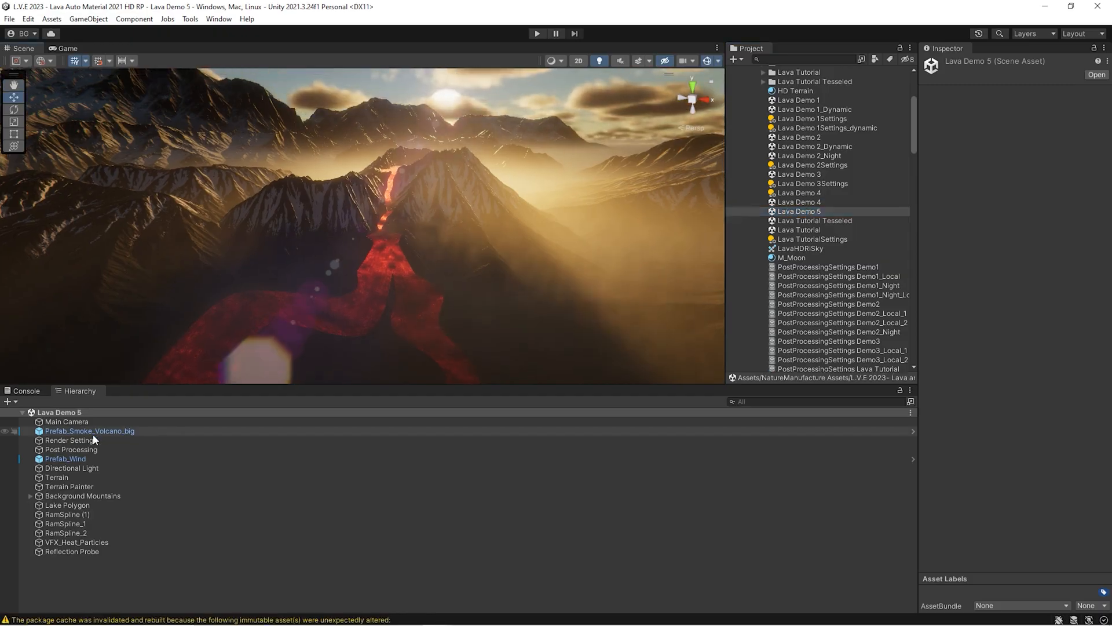
- Set the Directional Light's X rotation to 45 to light the scene from higher up
{"action": "left_click", "coordinate": [72, 468]}
{"action": "left_click", "coordinate": [1017, 119]}
{"action": "type", "text": "45"}
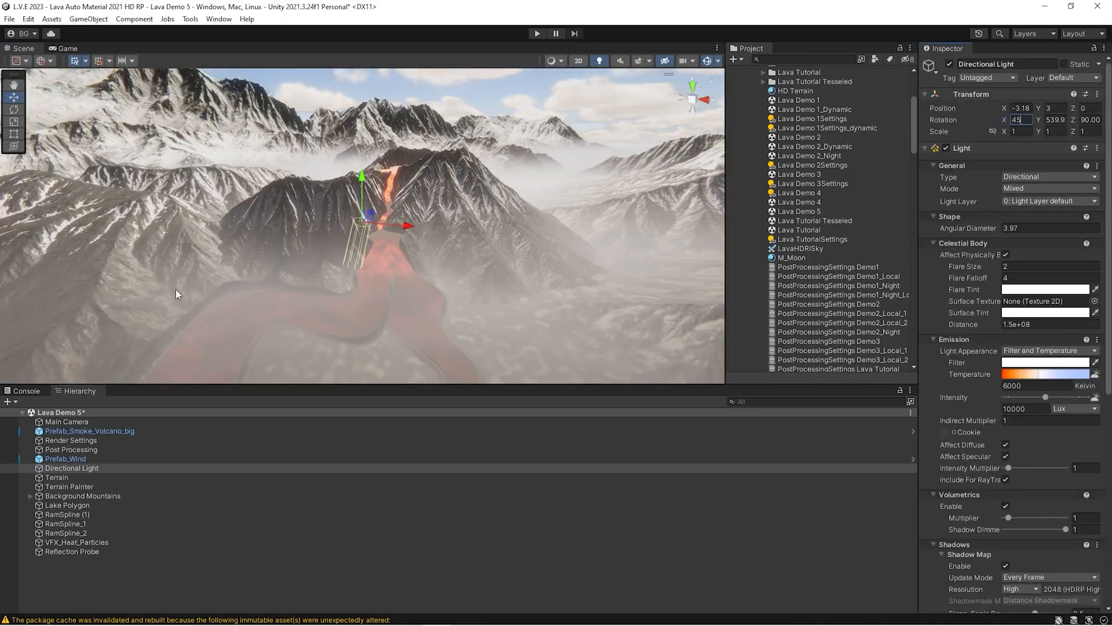
{"action": "right_click_drag", "start_coordinate": [129, 296], "coordinate": [114, 302]}
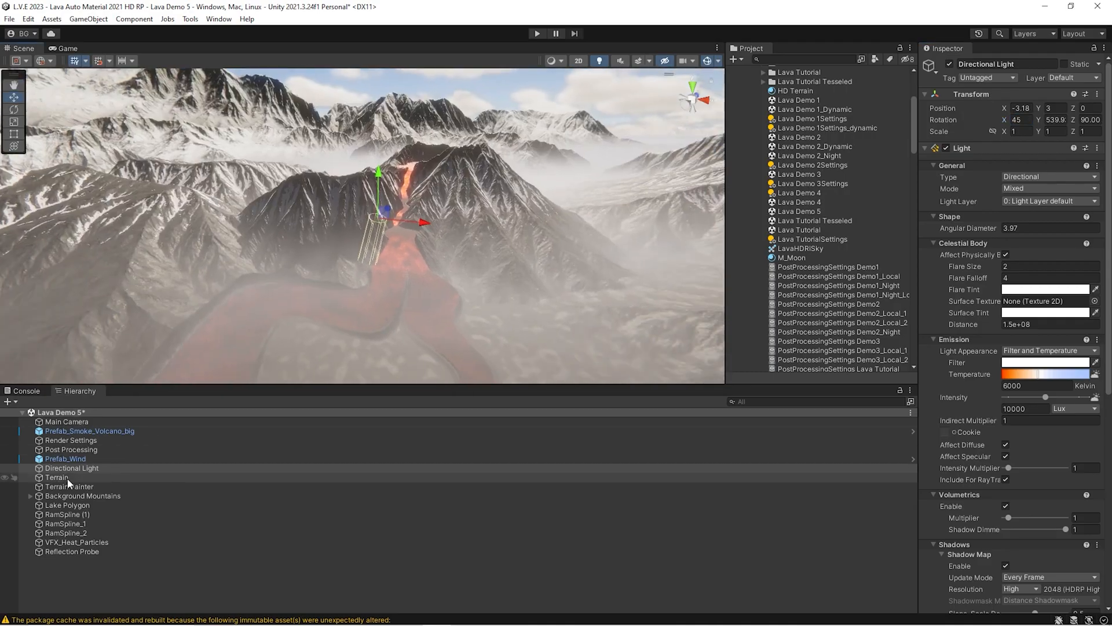
- Delete the Lake Polygon, all three RamSpline objects, VFX_Heat_Particles, Reflection Probe and Prefab_Smoke_Volcano_big from the scene
{"action": "left_click", "coordinate": [70, 498]}
{"action": "left_click", "coordinate": [72, 506]}
{"action": "key", "text": "Delete"}
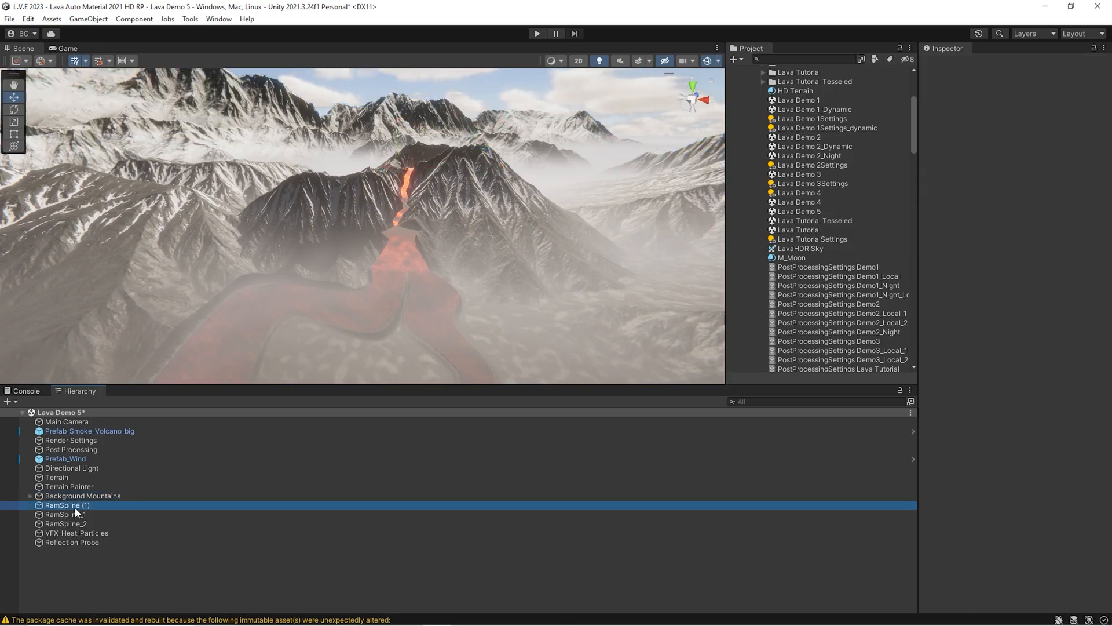
{"action": "left_click", "coordinate": [75, 506]}
{"action": "key", "text": "Delete"}
{"action": "left_click", "coordinate": [75, 507]}
{"action": "key", "text": "Delete"}
{"action": "left_click", "coordinate": [75, 507]}
{"action": "key", "text": "Delete"}
{"action": "left_click", "coordinate": [74, 506]}
{"action": "key", "text": "Delete"}
{"action": "left_click", "coordinate": [75, 507]}
{"action": "key", "text": "Delete"}
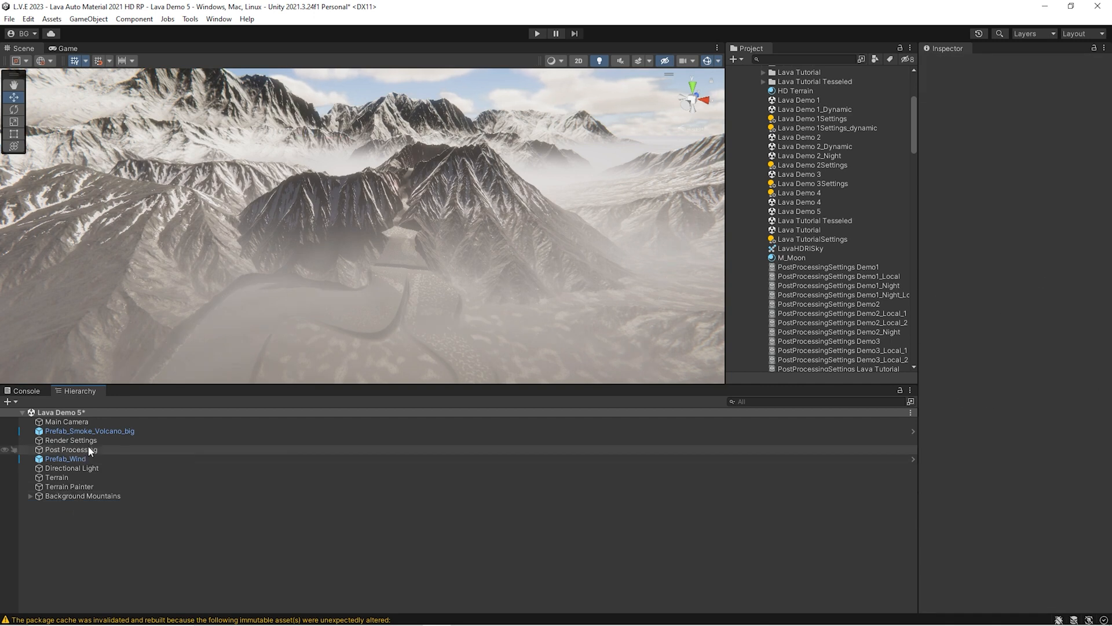
{"action": "left_click", "coordinate": [87, 431]}
{"action": "key", "text": "Delete"}
- Locate the Terrain's data asset, Volcano Terrain Lava Demo 4, in the project and duplicate it
{"action": "left_click", "coordinate": [72, 468]}
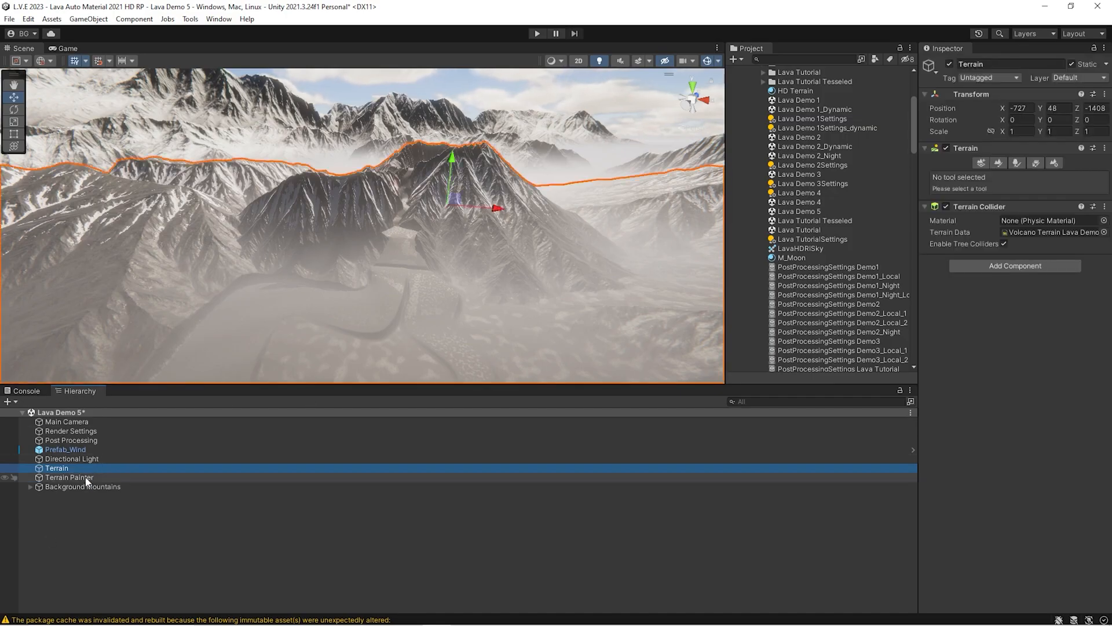
{"action": "left_click", "coordinate": [86, 479]}
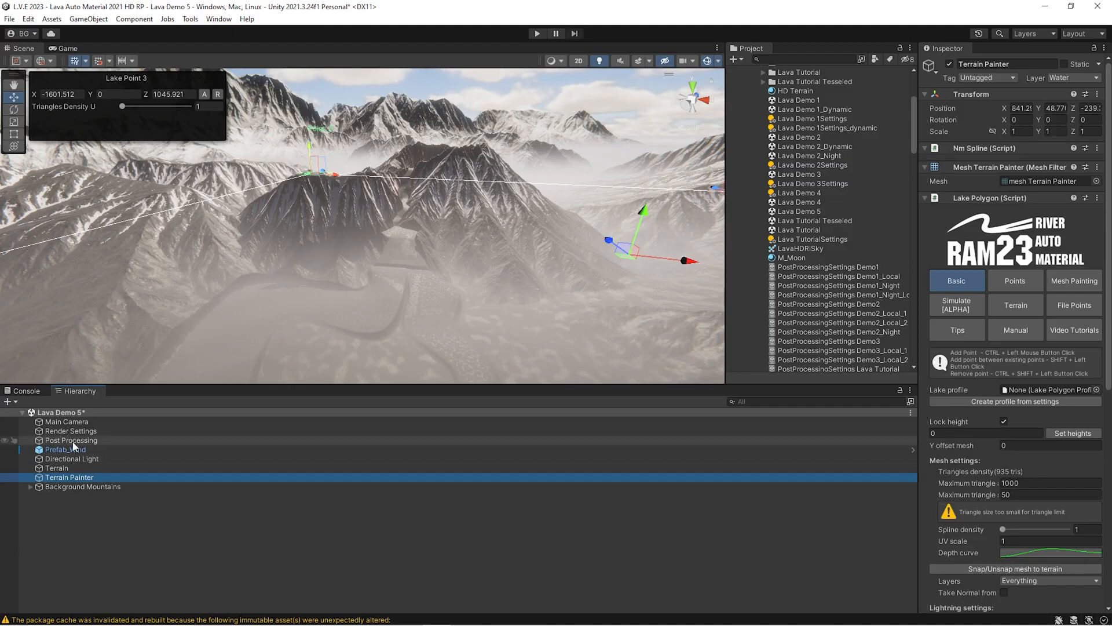
{"action": "left_click", "coordinate": [103, 467]}
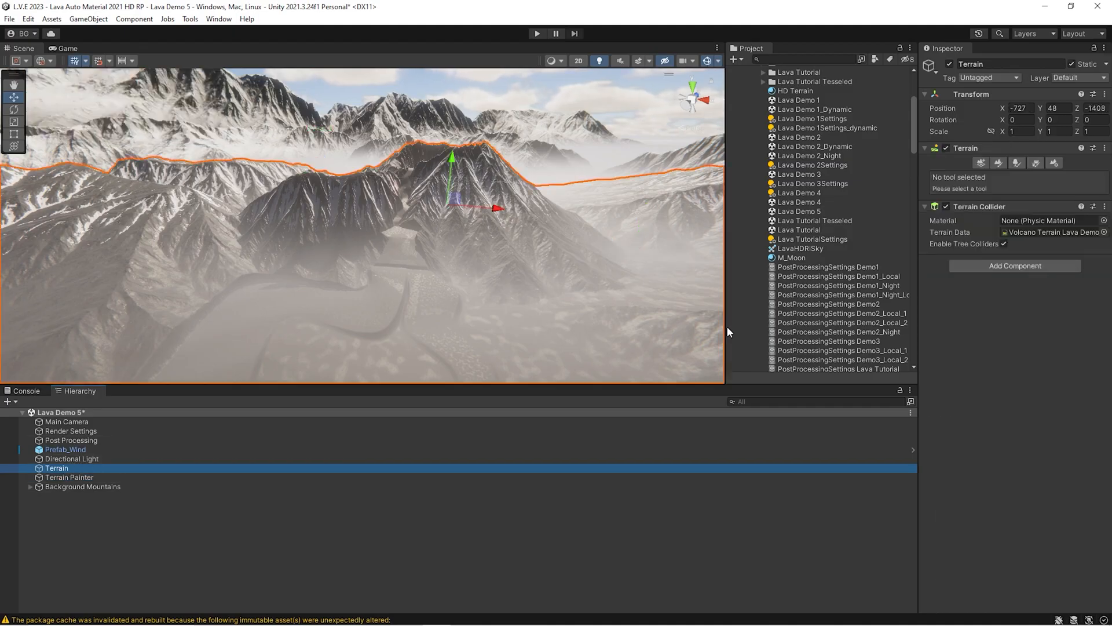
{"action": "left_click", "coordinate": [1037, 232]}
{"action": "left_click", "coordinate": [828, 262]}
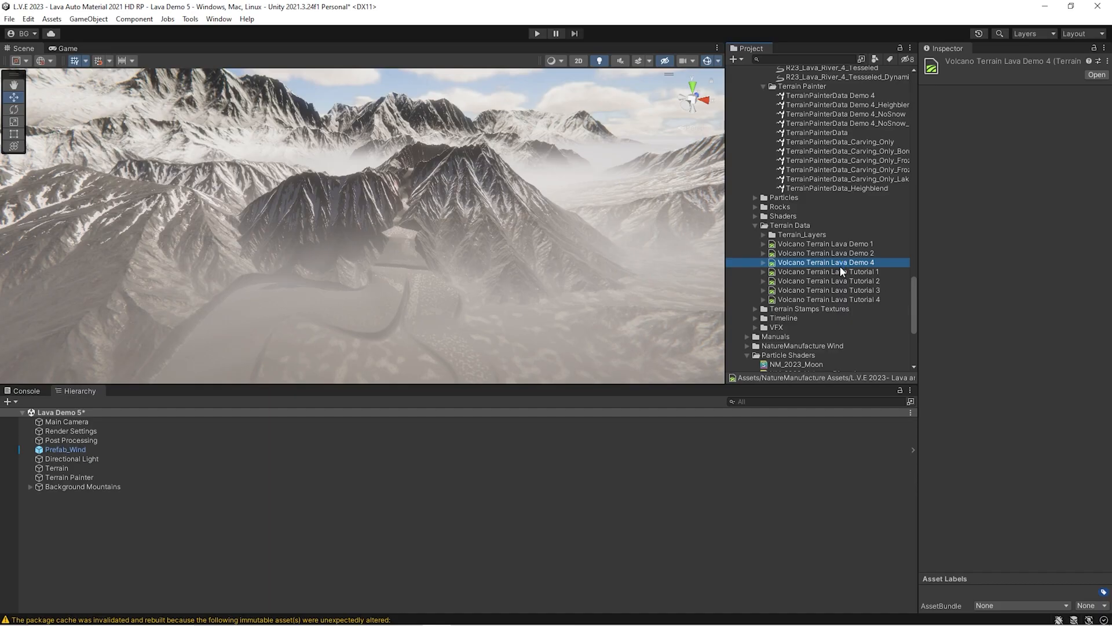
{"action": "key", "text": "ctrl+d"}
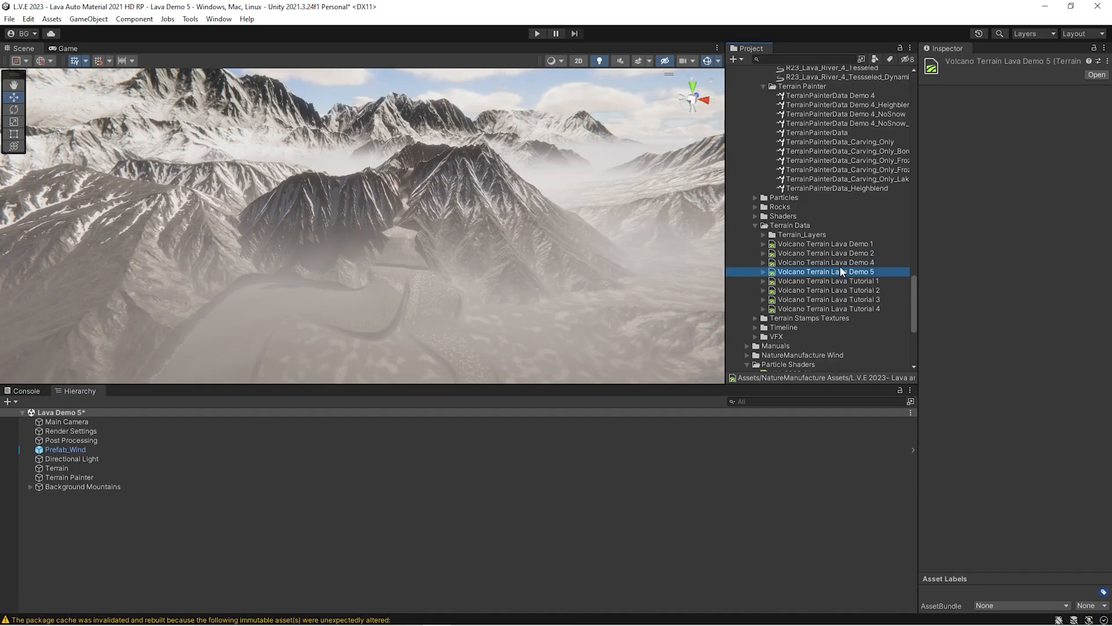
- Assign Volcano Terrain Lava Demo 5 as the Terrain's data in the Debug inspector mode and return to the normal mode
{"action": "left_click", "coordinate": [58, 469]}
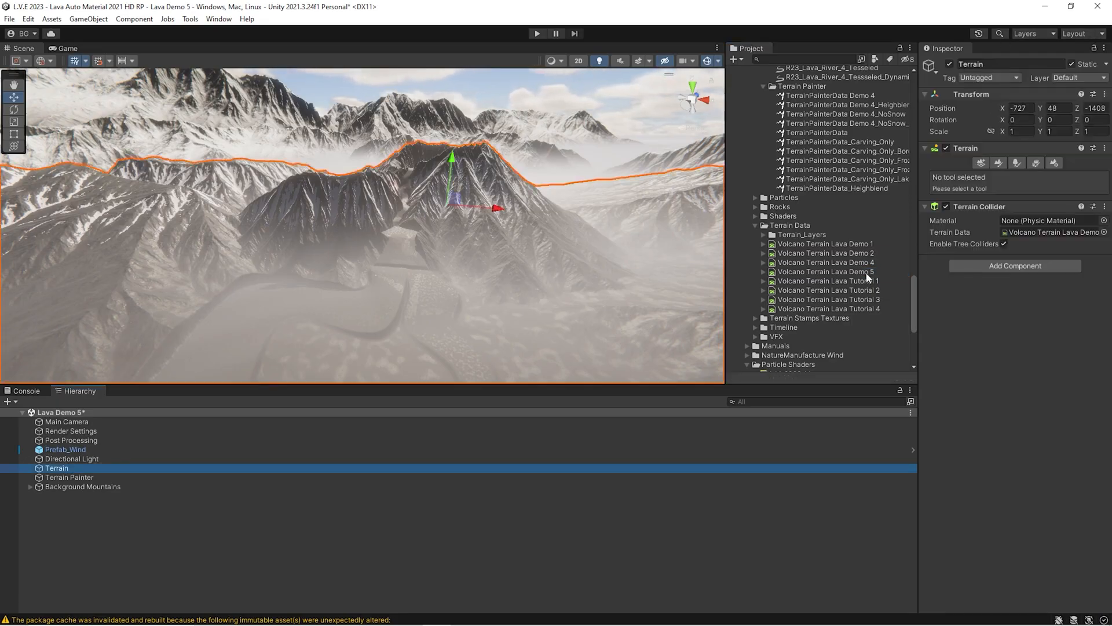
{"action": "left_click", "coordinate": [1106, 49]}
{"action": "left_click", "coordinate": [996, 103]}
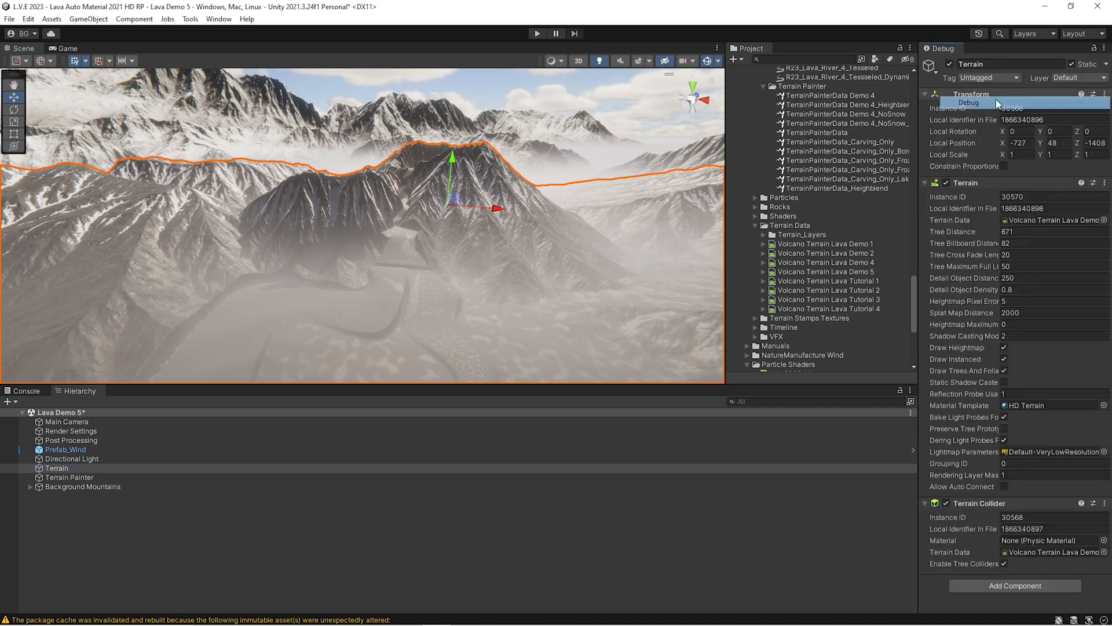
{"action": "left_click", "coordinate": [1037, 221]}
{"action": "left_click_drag", "start_coordinate": [866, 270], "coordinate": [1046, 215]}
{"action": "left_click", "coordinate": [1046, 220]}
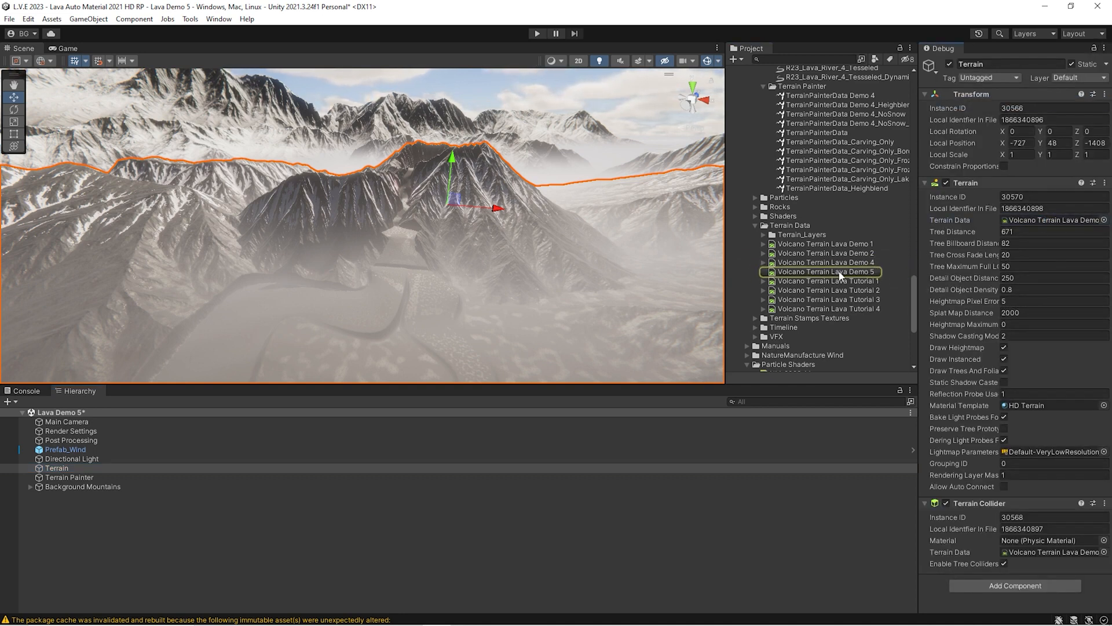
{"action": "left_click", "coordinate": [1105, 50]}
{"action": "left_click", "coordinate": [967, 86]}
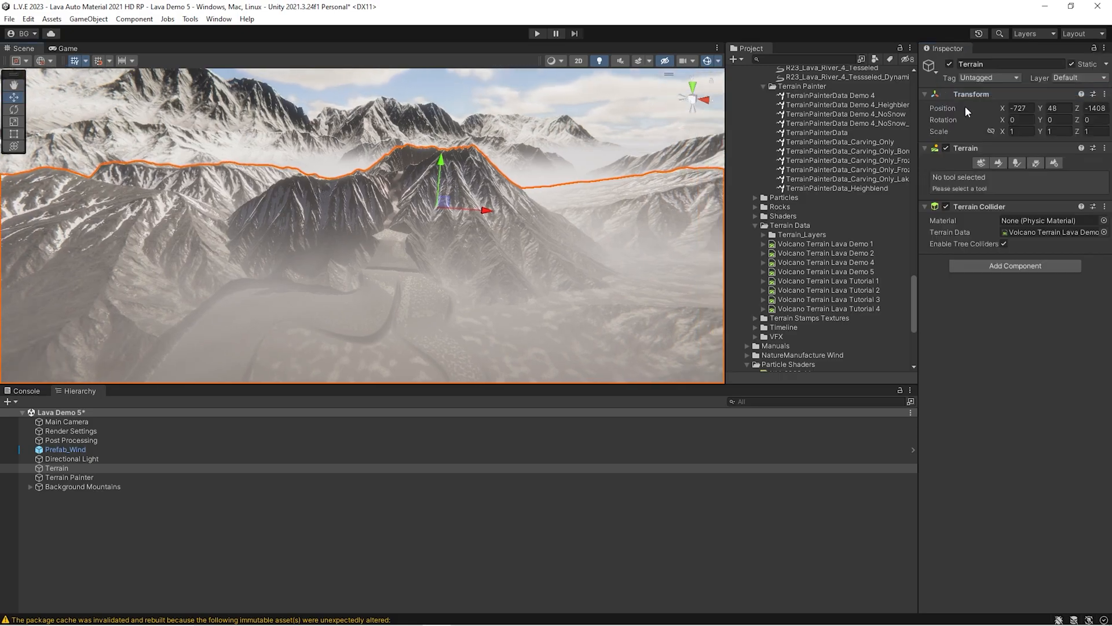
- Flatten the terrain tile to a world height of 0 with the Set Height tool
{"action": "left_click", "coordinate": [1018, 162]}
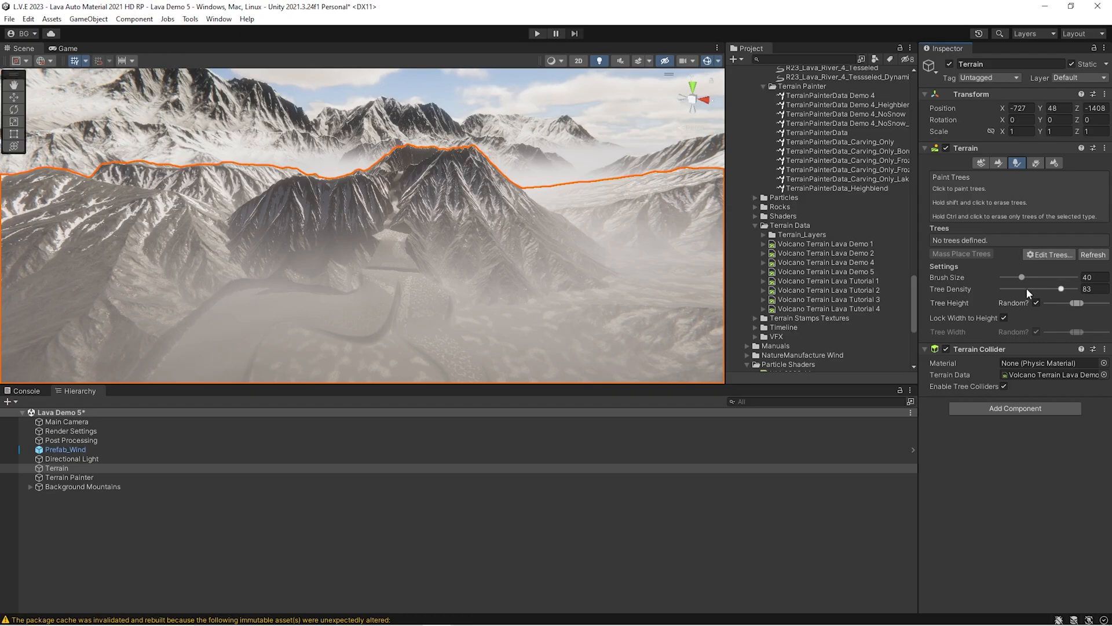
{"action": "left_click", "coordinate": [996, 164]}
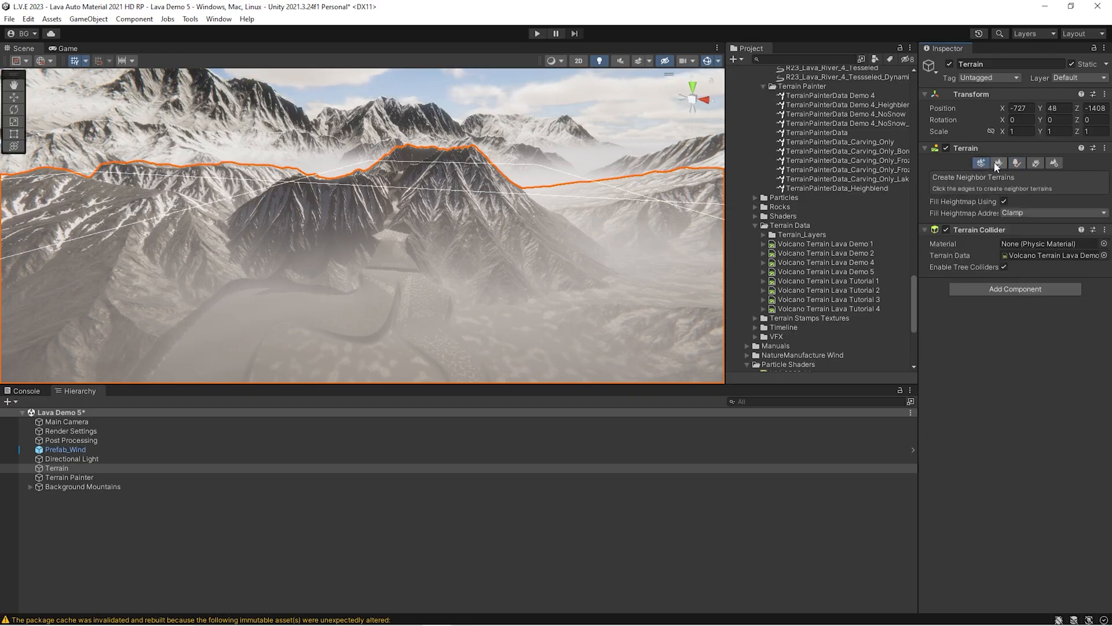
{"action": "left_click", "coordinate": [974, 174]}
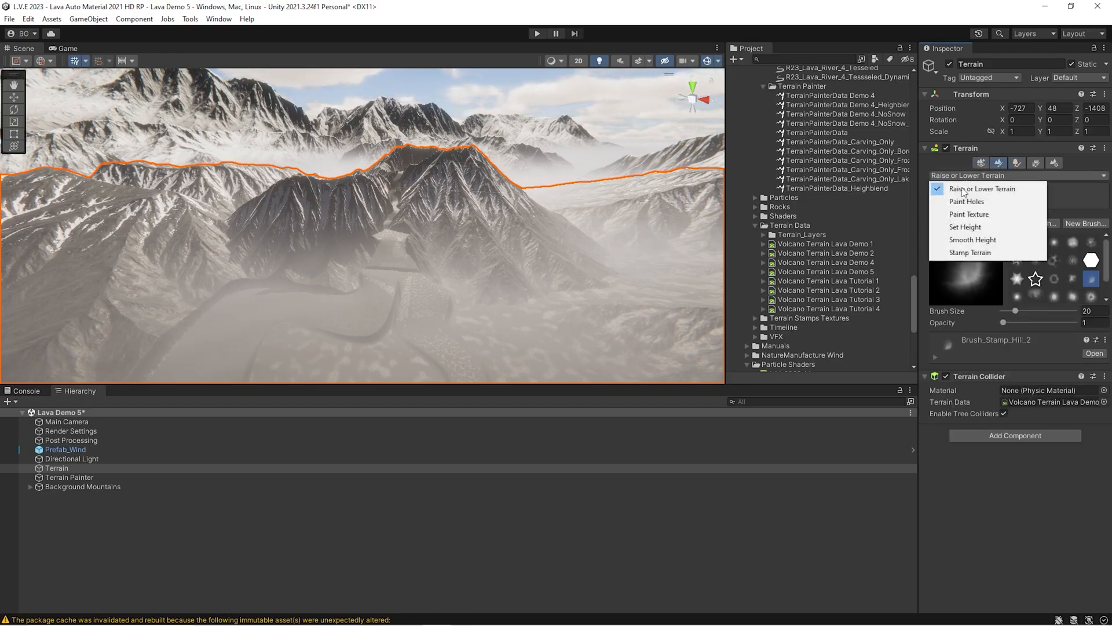
{"action": "left_click", "coordinate": [958, 228]}
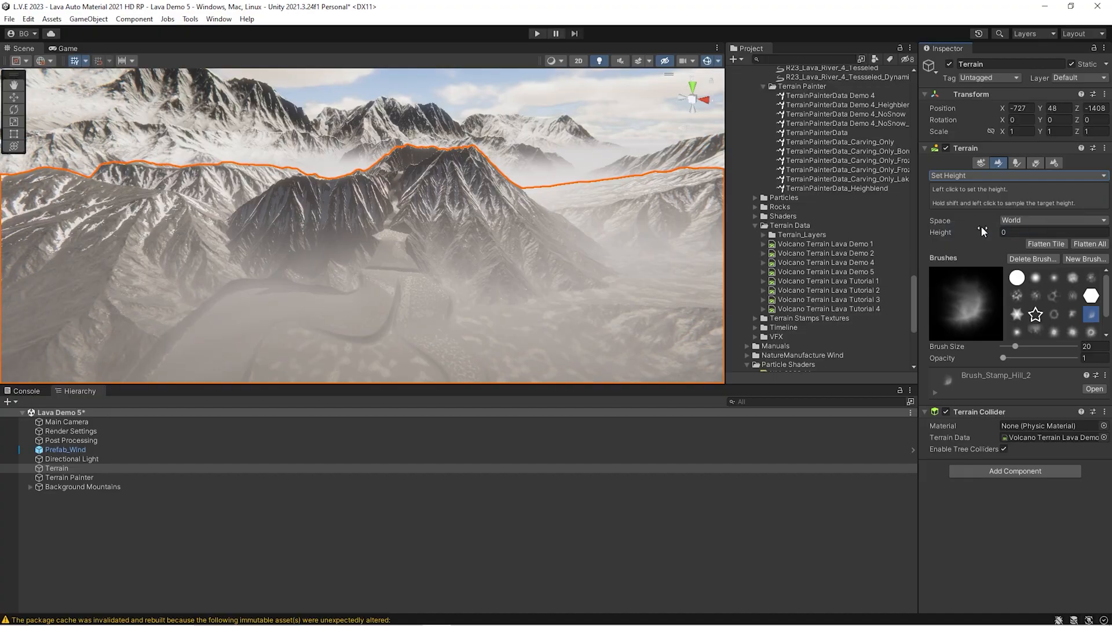
{"action": "left_click", "coordinate": [1045, 244]}
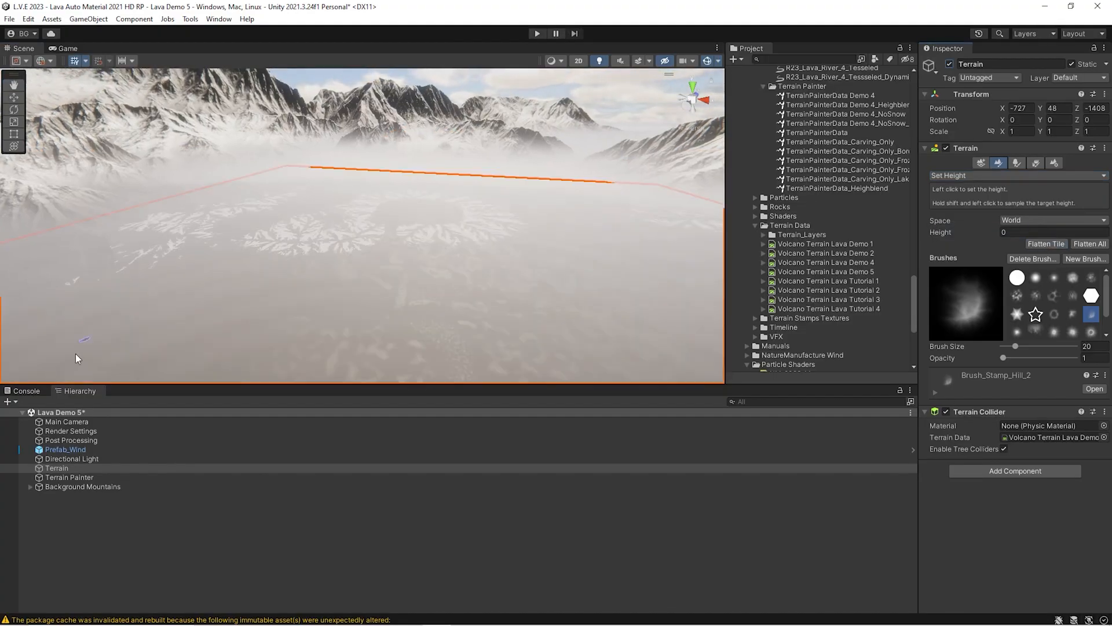
- Repaint the flattened terrain with the Terrain Painter's layers, and delete the Terrain Painter object
{"action": "left_click", "coordinate": [69, 477]}
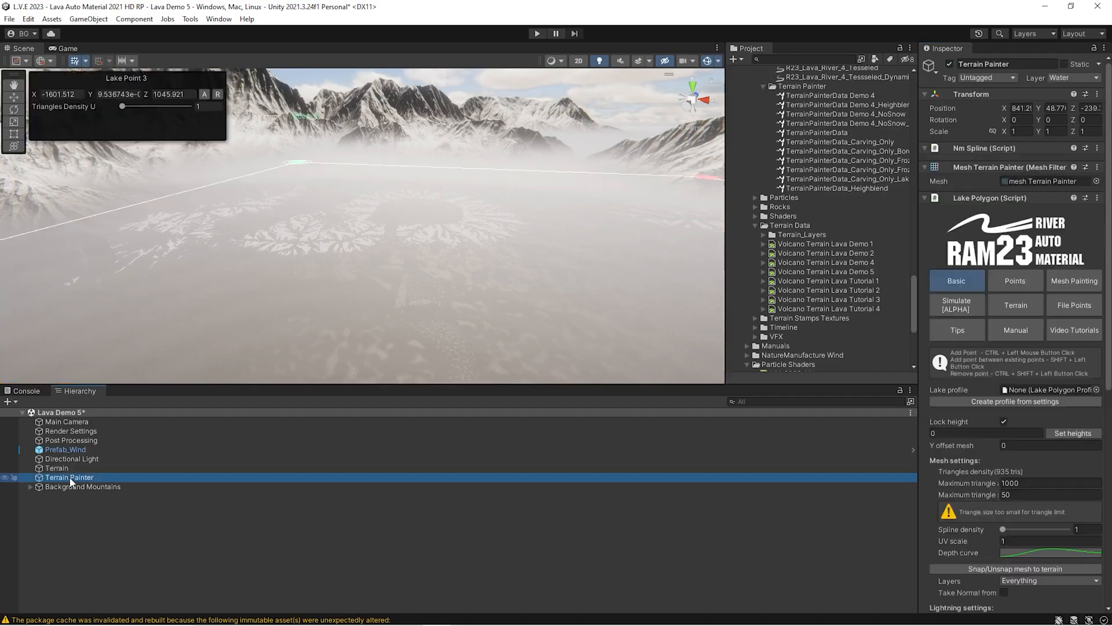
{"action": "scroll", "coordinate": [986, 365], "scroll_direction": "down", "scroll_amount": 10}
{"action": "scroll", "coordinate": [996, 339], "scroll_direction": "up", "scroll_amount": 10}
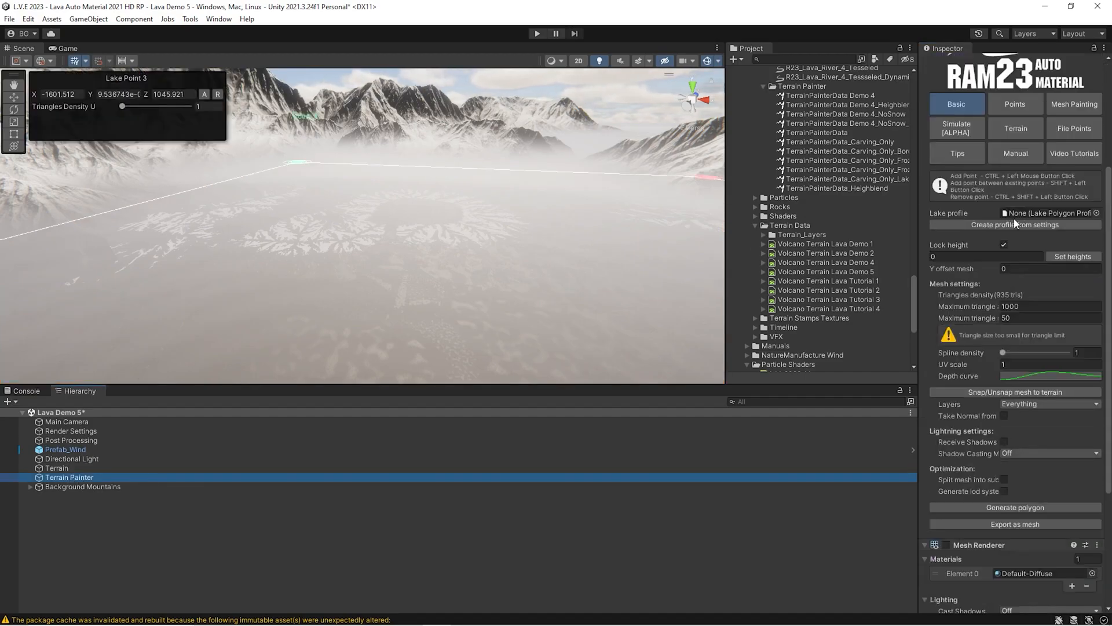
{"action": "left_click", "coordinate": [1010, 124]}
{"action": "left_click", "coordinate": [985, 456]}
{"action": "left_click", "coordinate": [68, 477]}
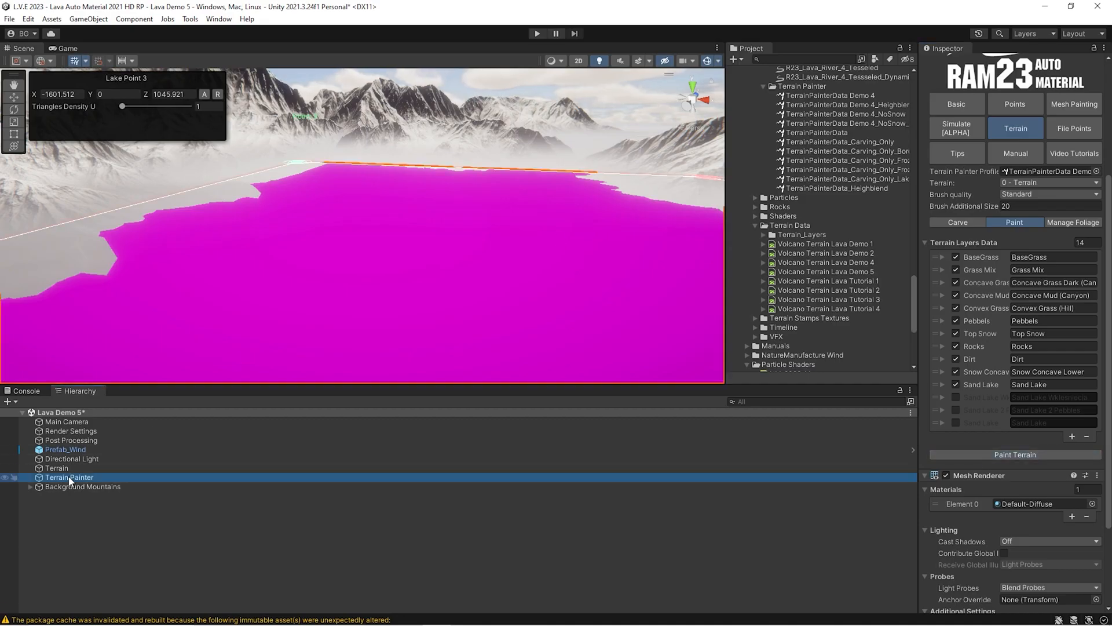
{"action": "key", "text": "Delete"}
- Activate Stamp Terrain on the Terrain with the Brush_Stamp_Volcano_Deep brush, and widen the Inspector
{"action": "mouse_move", "coordinate": [280, 237]}
{"action": "right_mouse_down"}
{"action": "mouse_move", "coordinate": [281, 293]}
{"action": "mouse_move", "coordinate": [293, 268]}
{"action": "mouse_move", "coordinate": [209, 288]}
{"action": "mouse_move", "coordinate": [181, 312]}
{"action": "mouse_move", "coordinate": [301, 288]}
{"action": "mouse_move", "coordinate": [255, 303]}
{"action": "mouse_move", "coordinate": [24, 303]}
{"action": "mouse_move", "coordinate": [224, 308]}
{"action": "mouse_move", "coordinate": [241, 333]}
{"action": "mouse_move", "coordinate": [332, 253]}
{"action": "mouse_move", "coordinate": [243, 272]}
{"action": "right_mouse_up"}
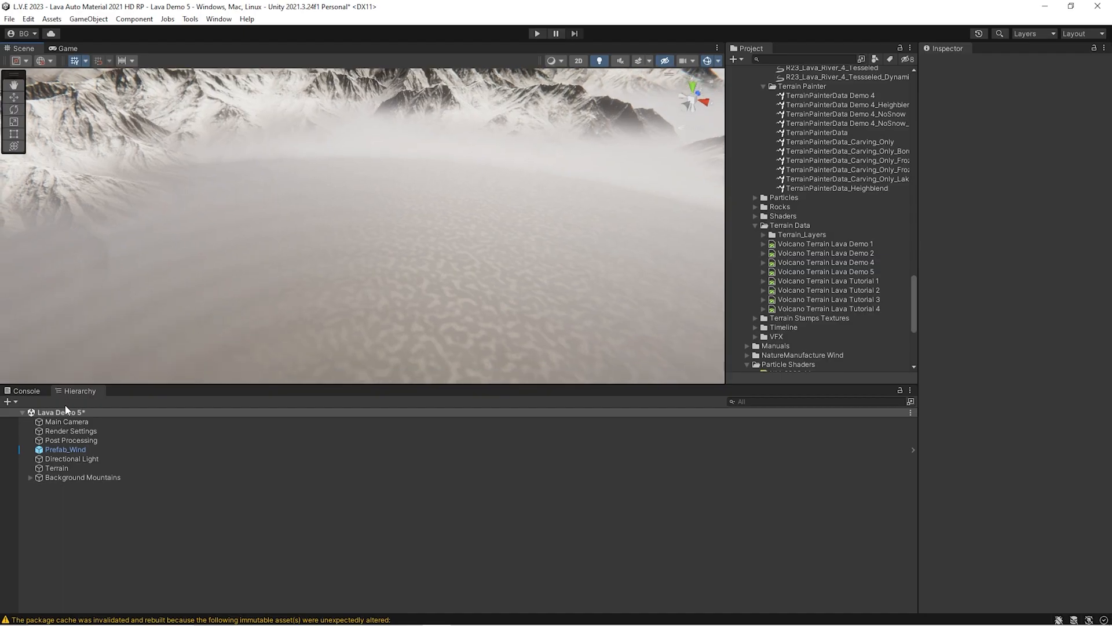
{"action": "left_click", "coordinate": [70, 468]}
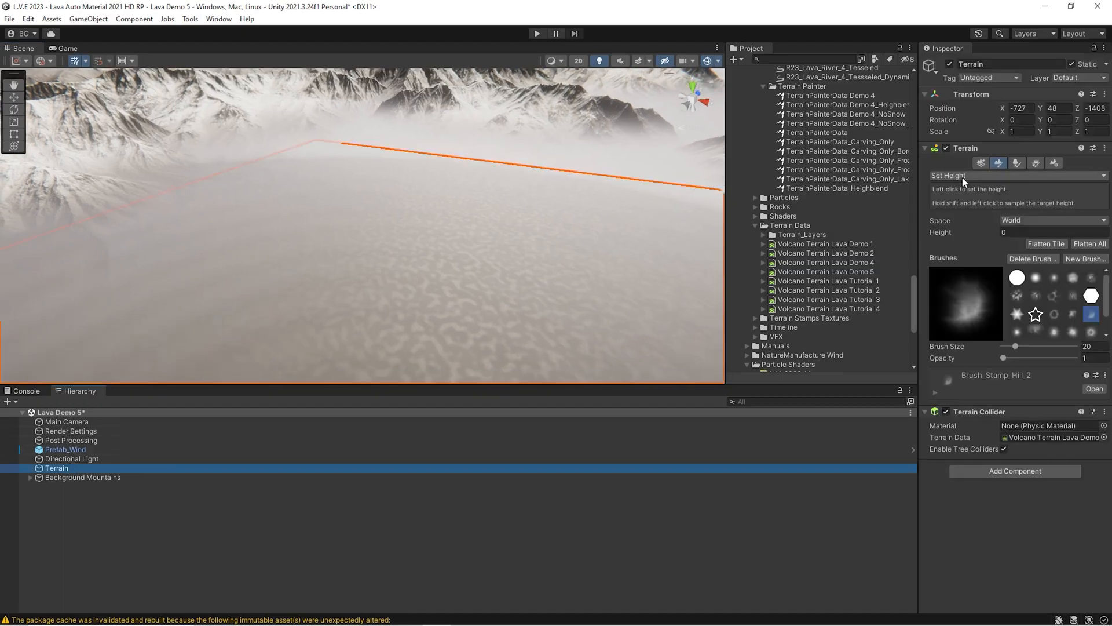
{"action": "left_click", "coordinate": [964, 179]}
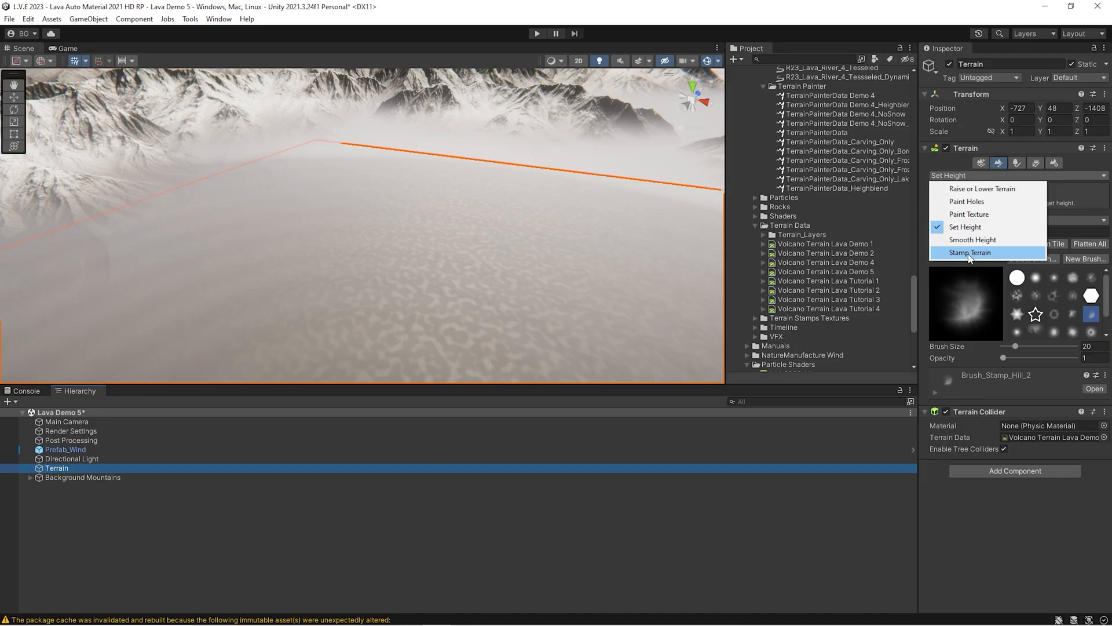
{"action": "left_click", "coordinate": [965, 252]}
{"action": "right_click_drag", "start_coordinate": [372, 182], "coordinate": [412, 199]}
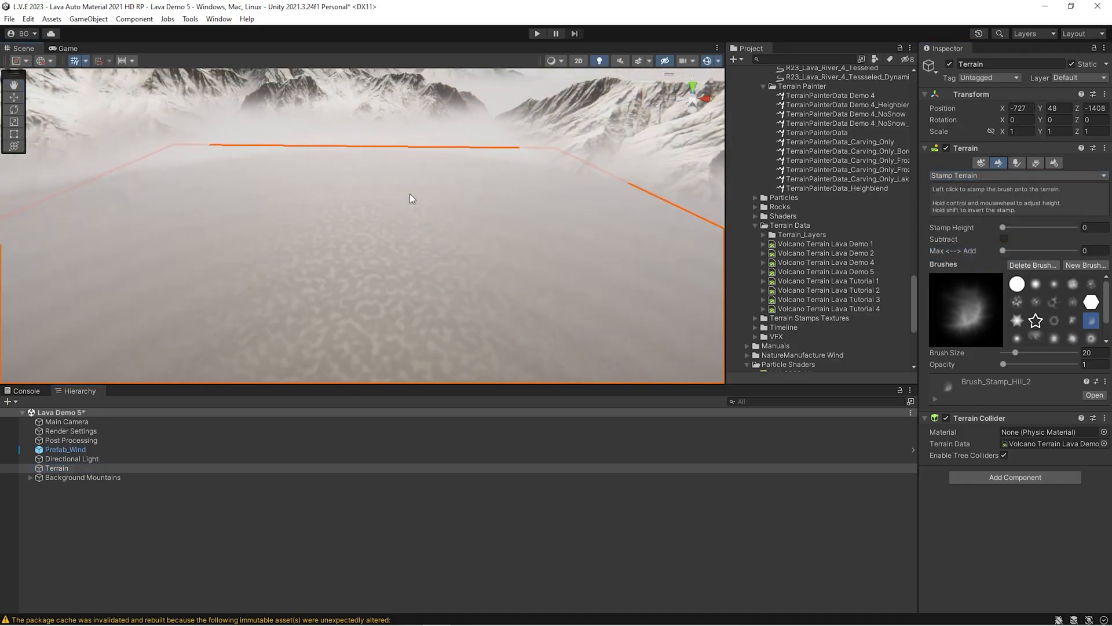
{"action": "left_click", "coordinate": [1089, 338]}
{"action": "left_click_drag", "start_coordinate": [921, 325], "coordinate": [825, 325]}
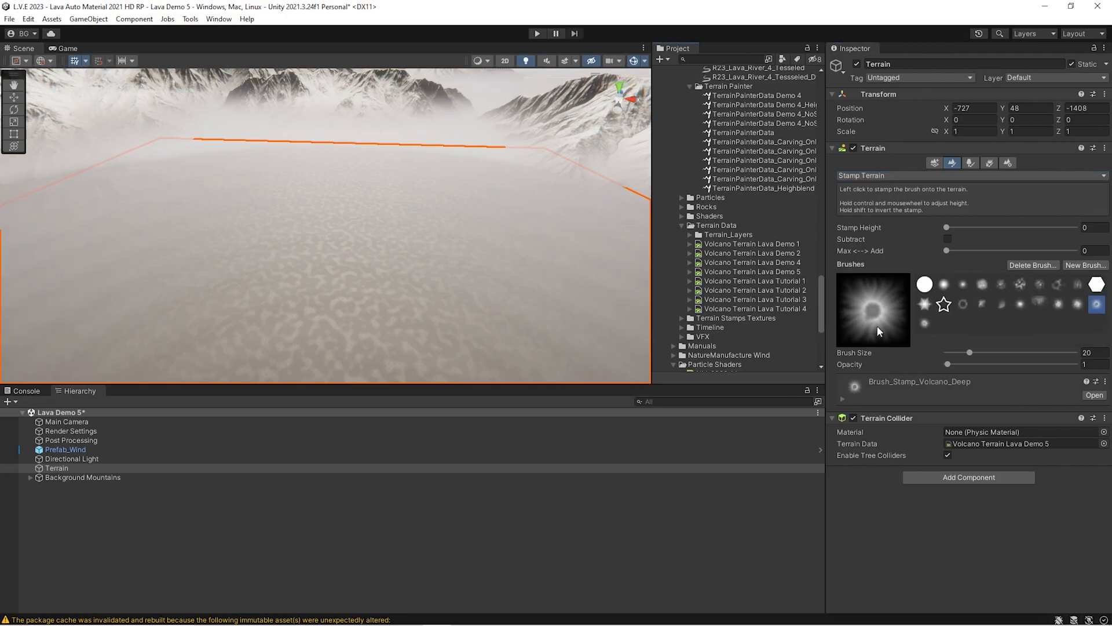
- Stamp a volcano near the middle of the flat terrain with stamp height 400, brush size 700 and opacity 39.4
{"action": "left_click", "coordinate": [1095, 227]}
{"action": "type", "text": "400"}
{"action": "left_click", "coordinate": [1094, 353]}
{"action": "type", "text": "700"}
{"action": "right_click_drag", "start_coordinate": [178, 220], "coordinate": [265, 218]}
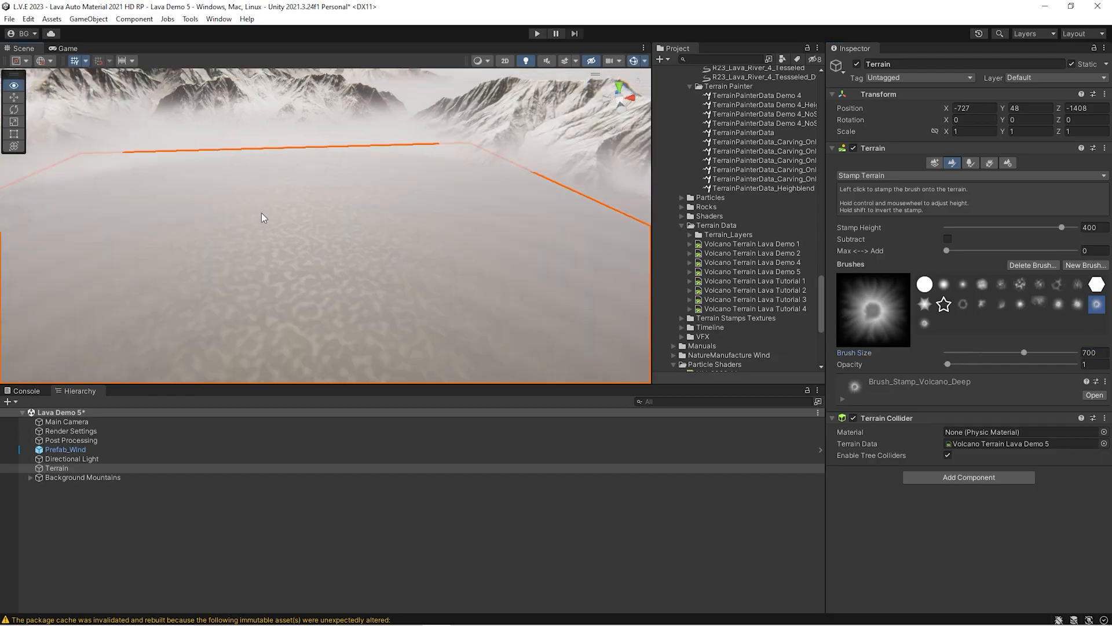
{"action": "right_click_drag", "start_coordinate": [421, 203], "coordinate": [357, 204]}
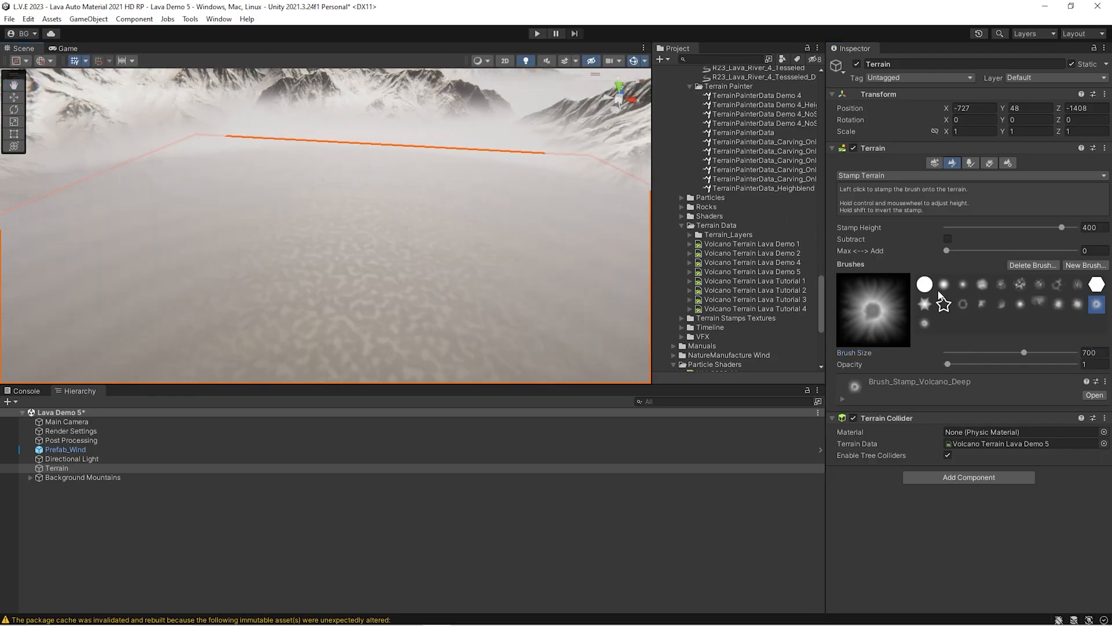
{"action": "mouse_move", "coordinate": [1043, 364]}
{"action": "left_mouse_down"}
{"action": "mouse_move", "coordinate": [1065, 363]}
{"action": "mouse_move", "coordinate": [972, 365]}
{"action": "left_mouse_up"}
{"action": "left_click", "coordinate": [1013, 364]}
{"action": "left_click", "coordinate": [997, 363]}
{"action": "right_click_drag", "start_coordinate": [342, 197], "coordinate": [344, 223]}
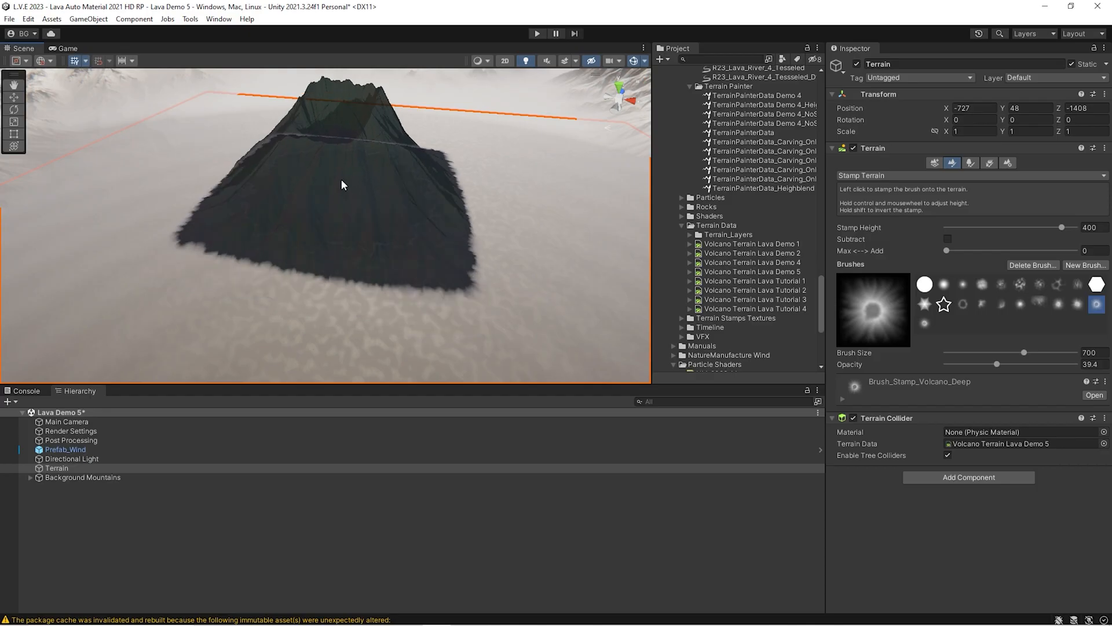
{"action": "left_click", "coordinate": [342, 179]}
{"action": "mouse_move", "coordinate": [254, 211]}
{"action": "right_mouse_down"}
{"action": "mouse_move", "coordinate": [224, 179]}
{"action": "mouse_move", "coordinate": [253, 198]}
{"action": "right_mouse_up"}
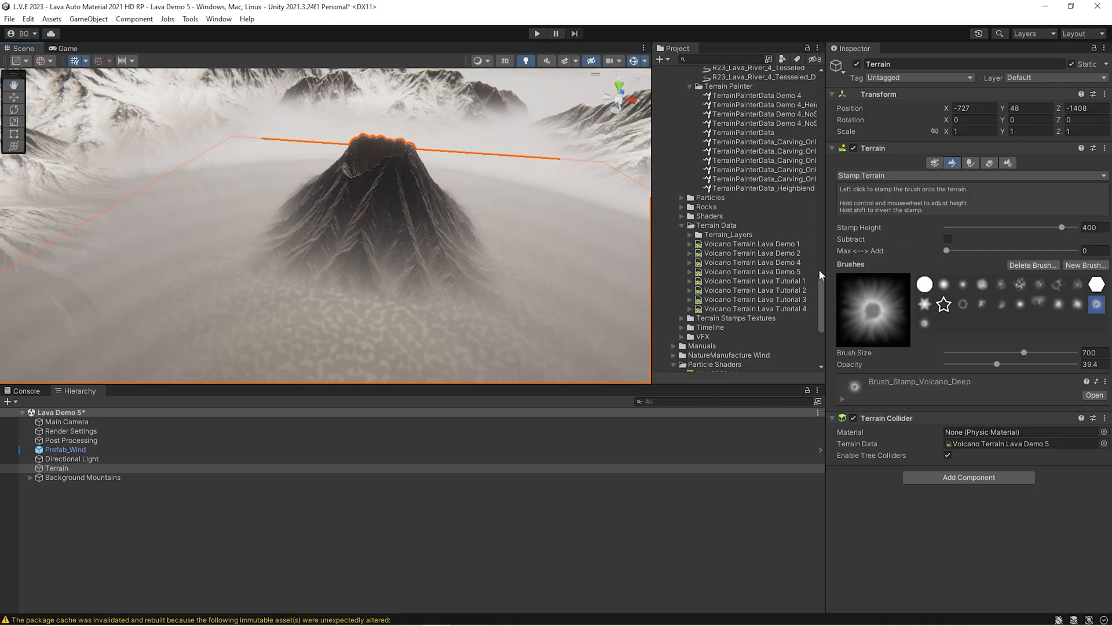
- Stamp a hill against the volcano's left slope using Brush_Stamp_Hill_2 with stamp height 300
{"action": "left_click", "coordinate": [1084, 227]}
{"action": "left_click", "coordinate": [1000, 304]}
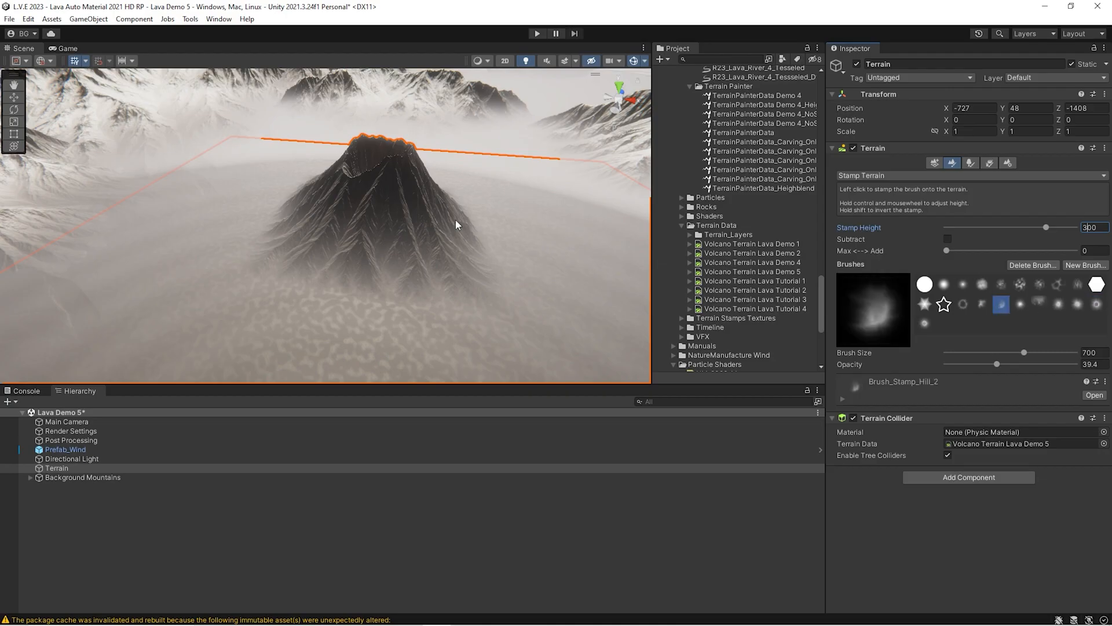
{"action": "left_click", "coordinate": [296, 221]}
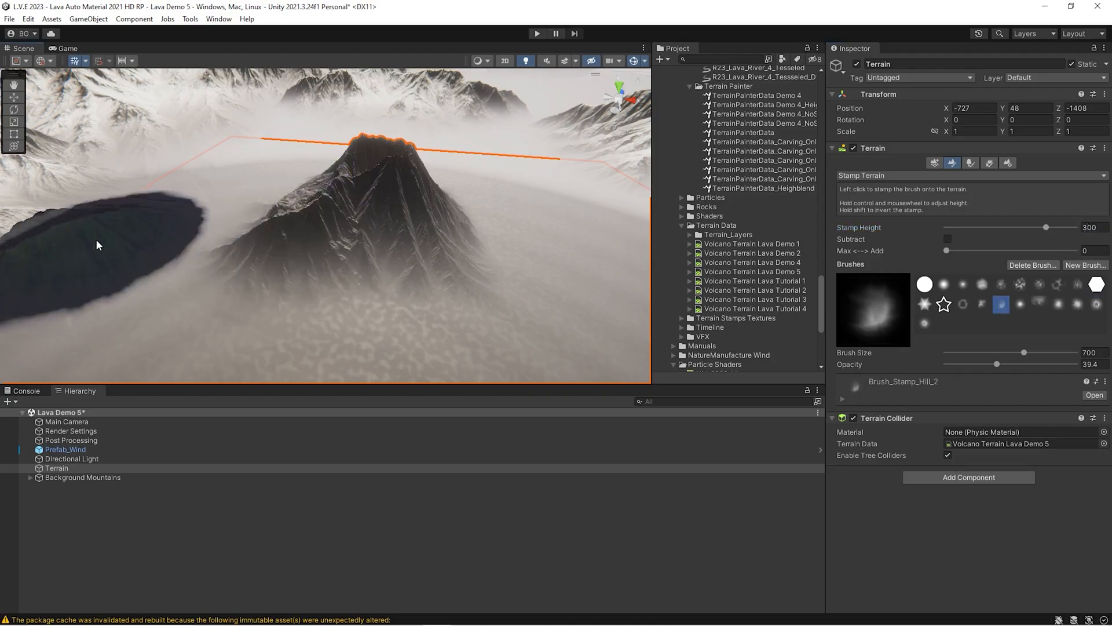
- Undo the last hill stamp against the volcano's left slope
{"action": "right_click_drag", "start_coordinate": [193, 236], "coordinate": [162, 241]}
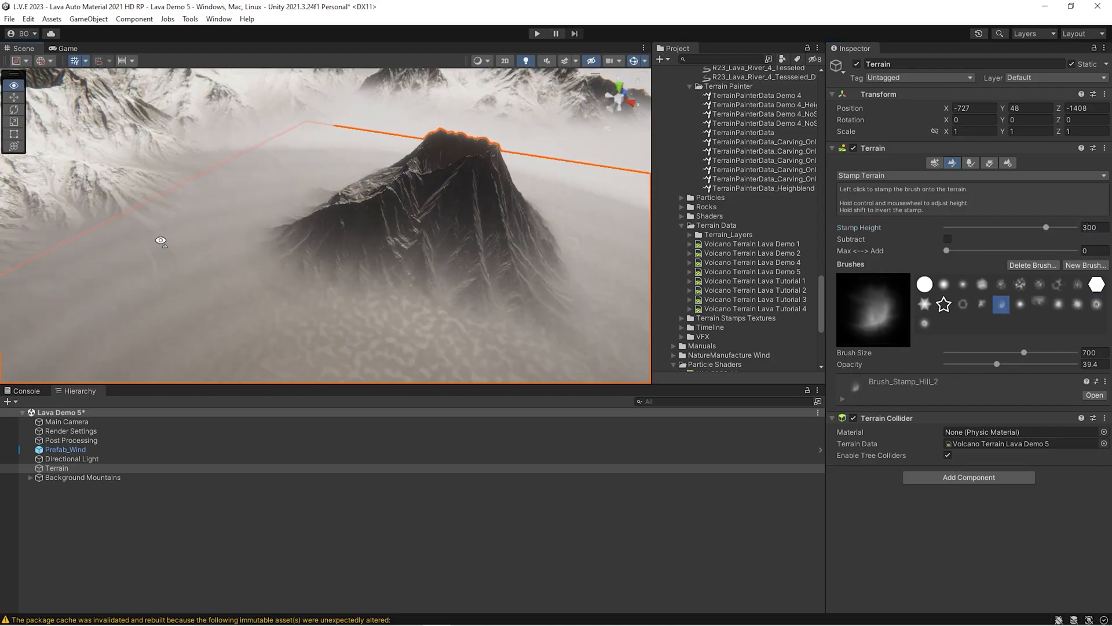
{"action": "right_click_drag", "start_coordinate": [268, 226], "coordinate": [266, 218]}
{"action": "key", "text": "ctrl+z"}
{"action": "right_click_drag", "start_coordinate": [332, 229], "coordinate": [340, 220]}
- Set the brush size to 1200 and restamp the Brush_Stamp_Hill_2 hill against the volcano's left slope
{"action": "left_click", "coordinate": [1087, 352]}
{"action": "type", "text": "100"}
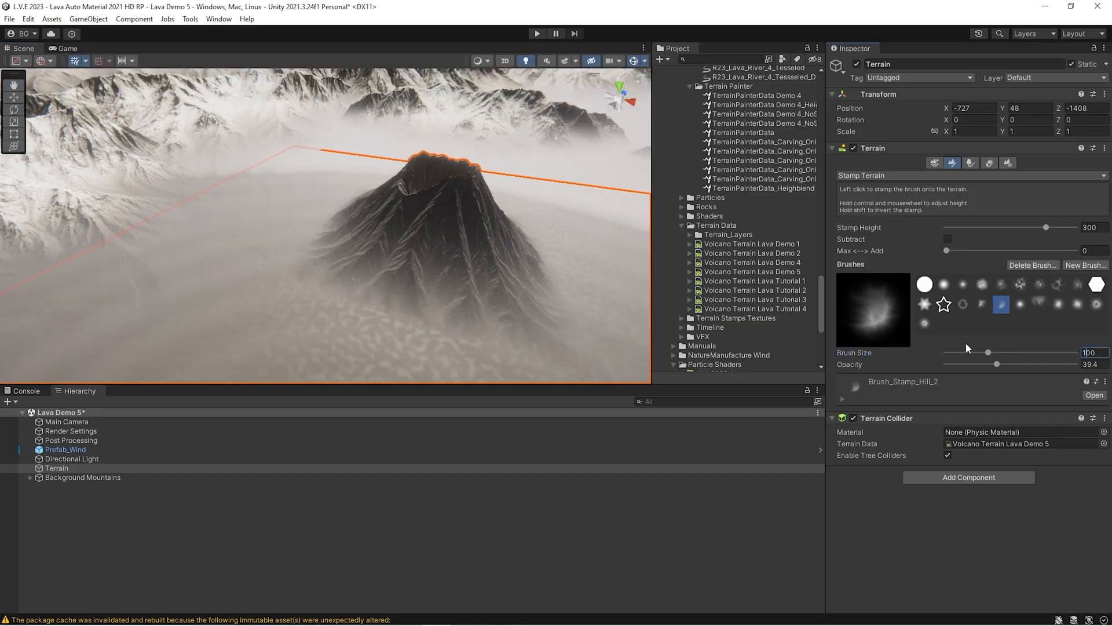
{"action": "key", "text": "BackSpace"}
{"action": "type", "text": "9"}
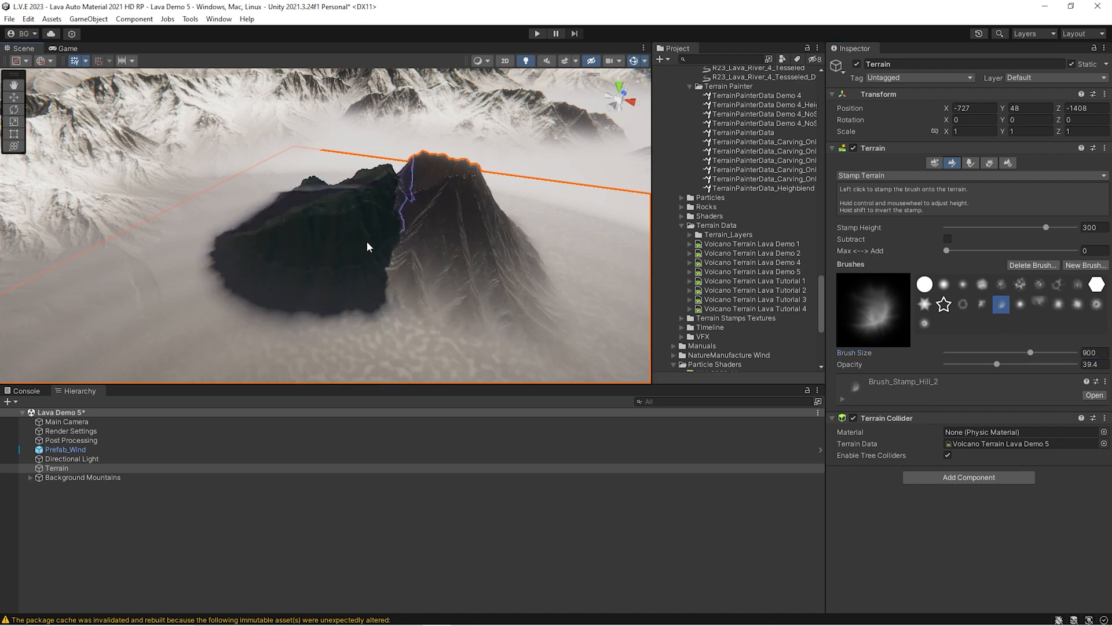
{"action": "key", "text": "BackSpace"}
{"action": "type", "text": "12"}
{"action": "left_click_drag", "start_coordinate": [354, 210], "coordinate": [398, 168], "text": "alt"}
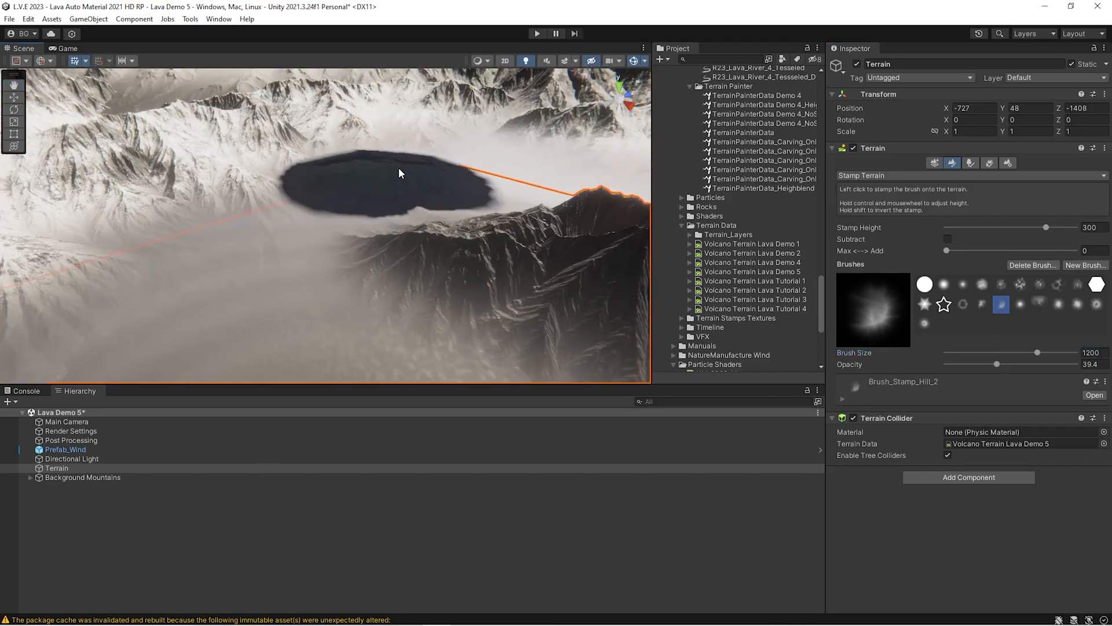
- Stamp more Brush_Stamp_Hill_2 hills along the outer edges of the terrain, away from the volcano
{"action": "left_click", "coordinate": [435, 170]}
{"action": "left_click_drag", "start_coordinate": [411, 173], "coordinate": [231, 231], "text": "alt"}
{"action": "left_click_drag", "start_coordinate": [151, 171], "coordinate": [573, 176], "text": "alt"}
{"action": "left_click_drag", "start_coordinate": [397, 139], "coordinate": [834, 296], "text": "alt"}
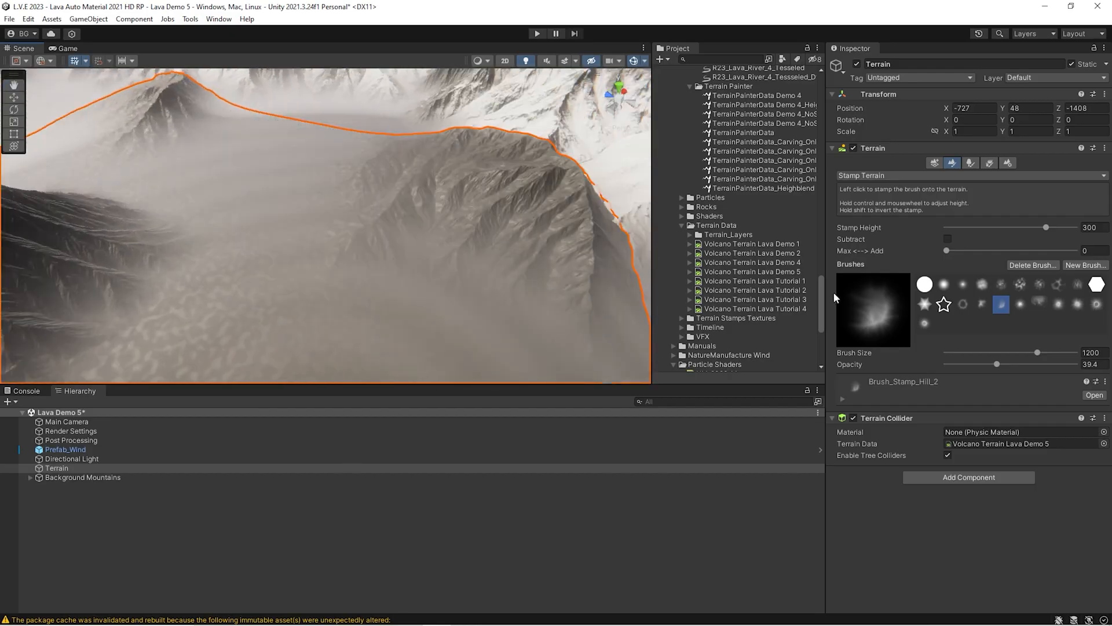
- Stamp mountains beside the existing hills at the terrain's edge with Brush_Stamp_Hill_1 at stamp height 300
{"action": "left_click", "coordinate": [980, 306]}
{"action": "mouse_move", "coordinate": [366, 139]}
{"action": "left_mouse_down", "text": "alt"}
{"action": "mouse_move", "coordinate": [302, 151]}
{"action": "mouse_move", "coordinate": [231, 122]}
{"action": "left_mouse_up", "text": "alt"}
{"action": "right_click_drag", "start_coordinate": [409, 162], "coordinate": [224, 175]}
{"action": "left_click", "coordinate": [267, 172]}
{"action": "right_click_drag", "start_coordinate": [289, 207], "coordinate": [232, 199]}
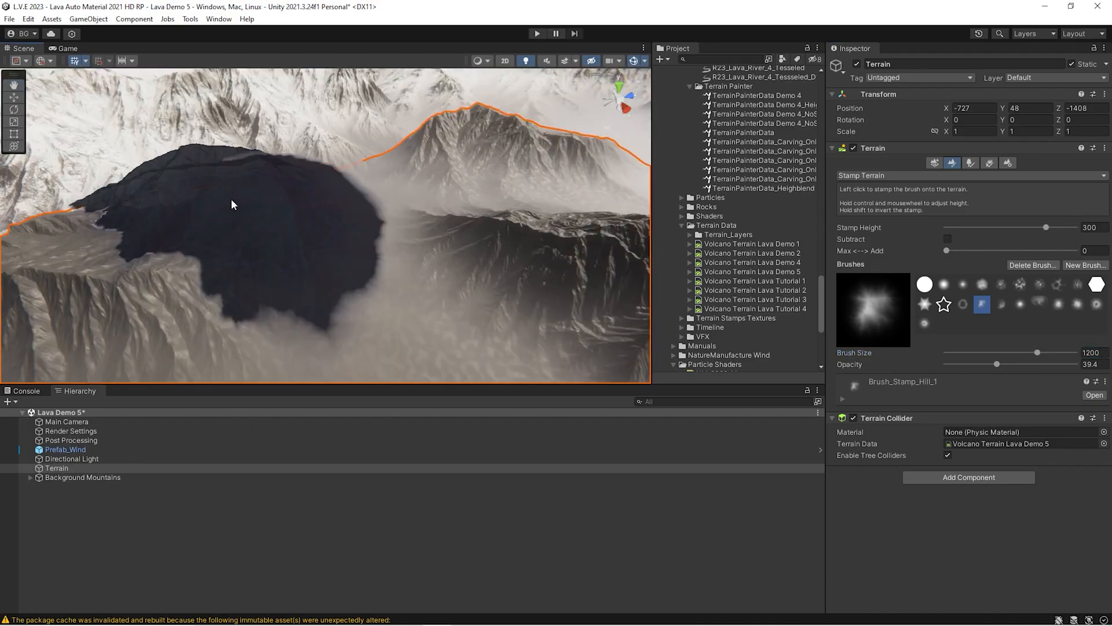
{"action": "left_click", "coordinate": [253, 196]}
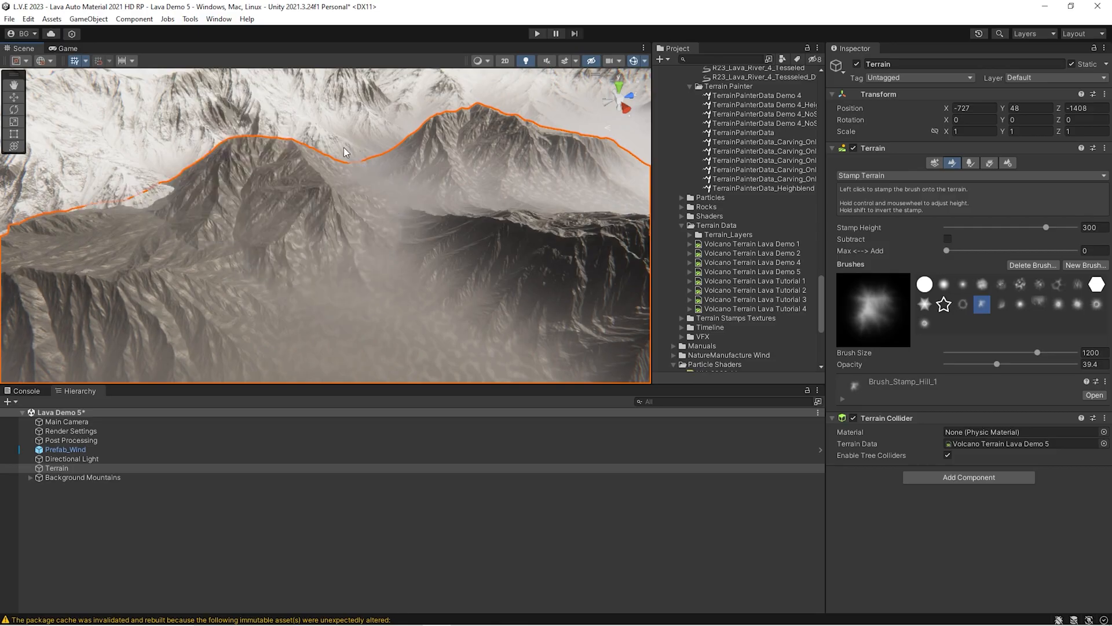
- Stamp a low Brush_Stamp_Hill_1 rise on the flat ground in front of the volcano with stamp height 30
{"action": "right_click_drag", "start_coordinate": [307, 148], "coordinate": [857, 223]}
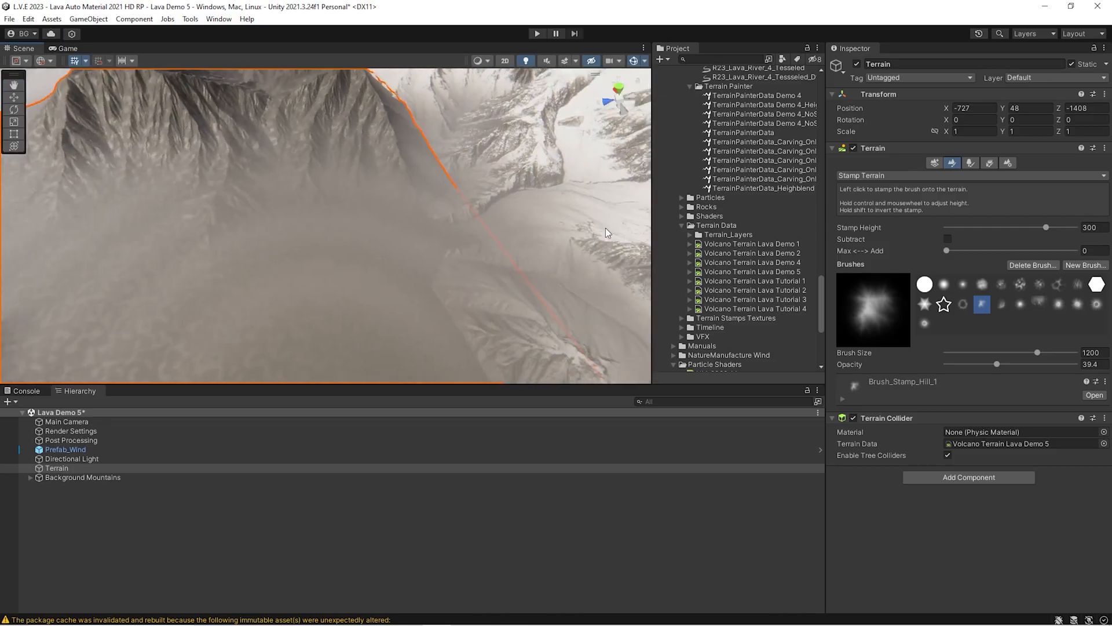
{"action": "right_click_drag", "start_coordinate": [457, 250], "coordinate": [139, 191]}
{"action": "left_click", "coordinate": [1089, 227]}
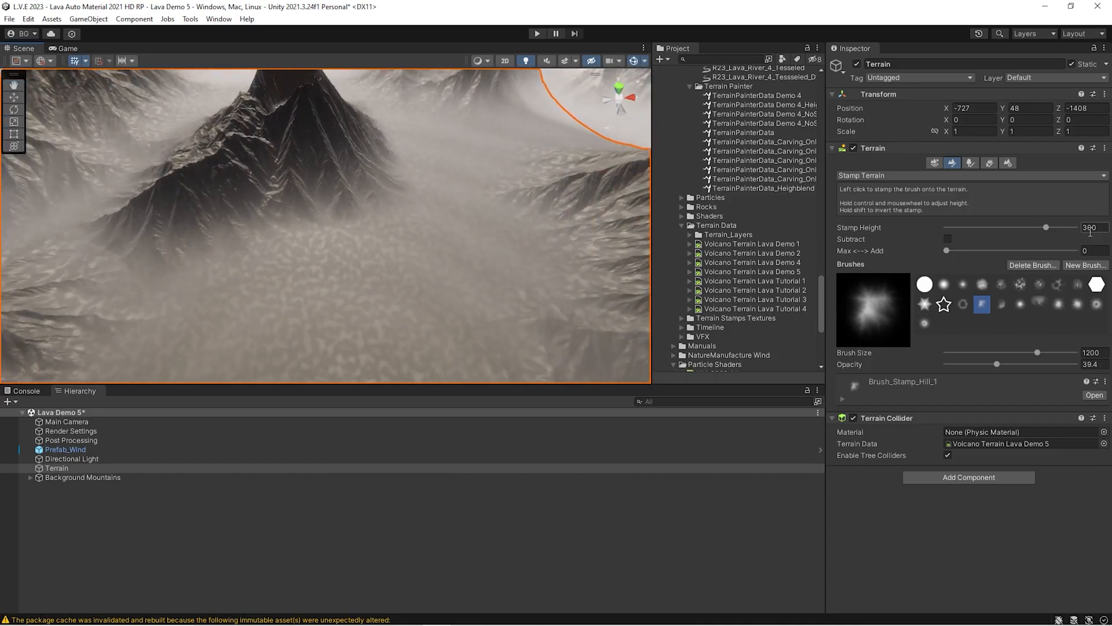
{"action": "type", "text": "1"}
{"action": "type", "text": "3"}
{"action": "left_click", "coordinate": [474, 291]}
{"action": "mouse_move", "coordinate": [287, 308]}
{"action": "right_mouse_down"}
{"action": "mouse_move", "coordinate": [294, 302]}
{"action": "mouse_move", "coordinate": [255, 303]}
{"action": "right_mouse_up"}
- Set the stamp height to 90 and stamp another hill on the ground in front of the volcano
{"action": "left_click", "coordinate": [1089, 227]}
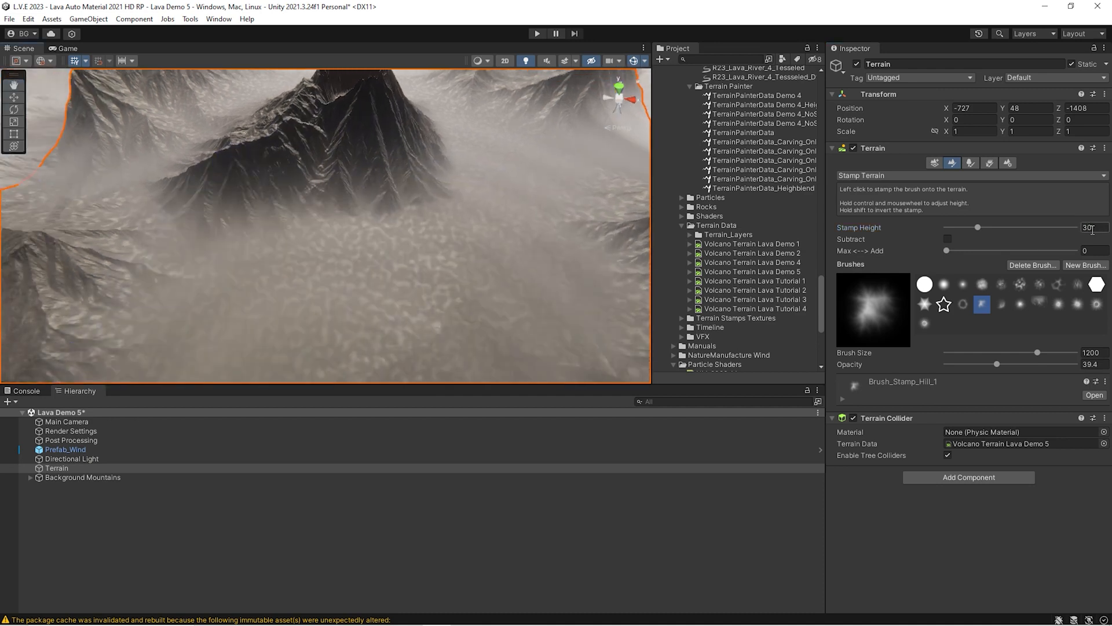
{"action": "type", "text": "9"}
{"action": "left_click", "coordinate": [287, 301]}
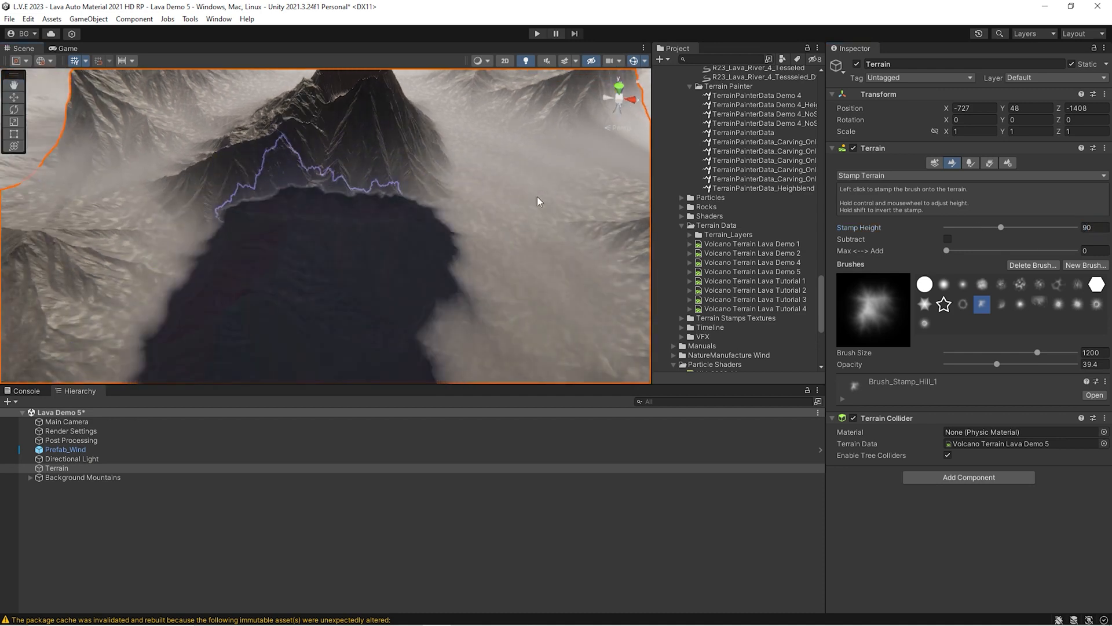
{"action": "scroll", "coordinate": [332, 241], "scroll_direction": "down", "scroll_amount": 5}
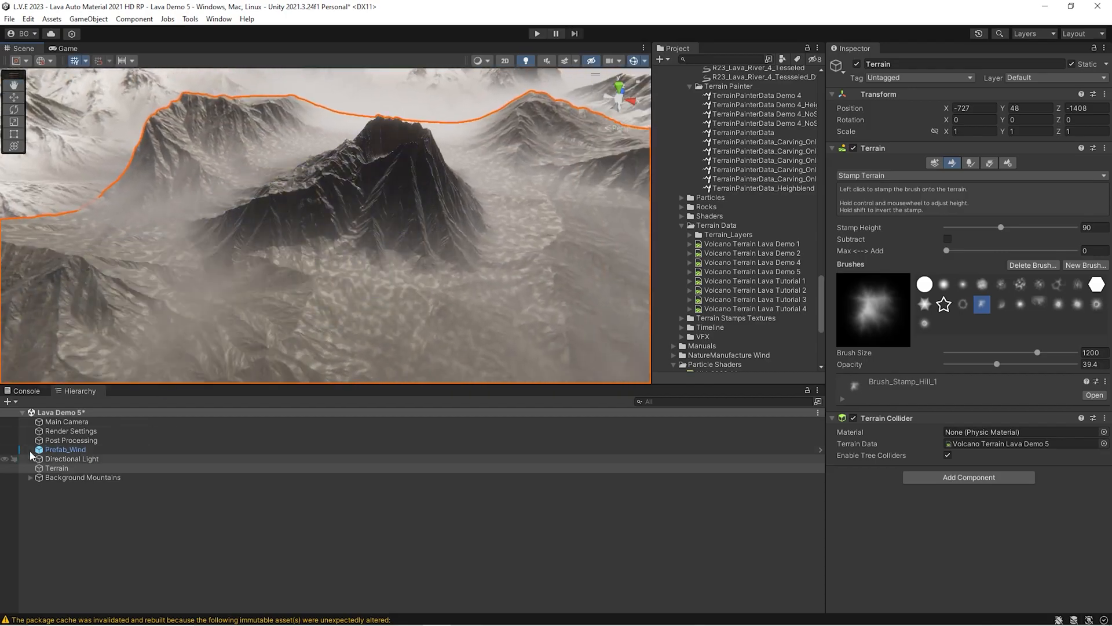
- Create a NatureManufacture Lake Polygon object in the scene
{"action": "left_click", "coordinate": [16, 402]}
{"action": "mouse_move", "coordinate": [33, 212]}
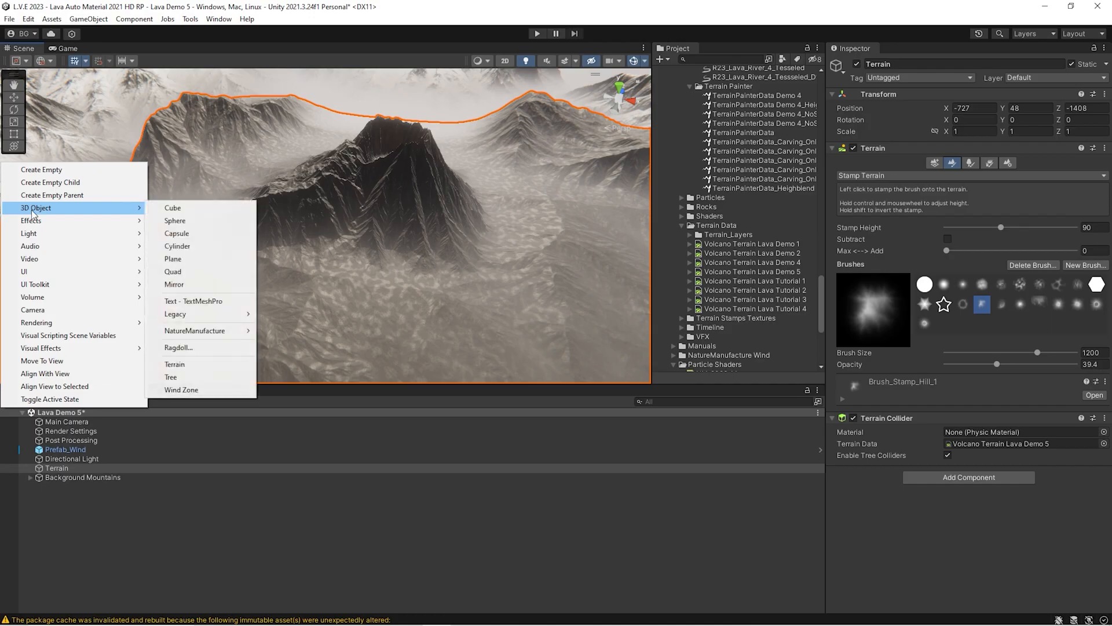
{"action": "mouse_move", "coordinate": [189, 334]}
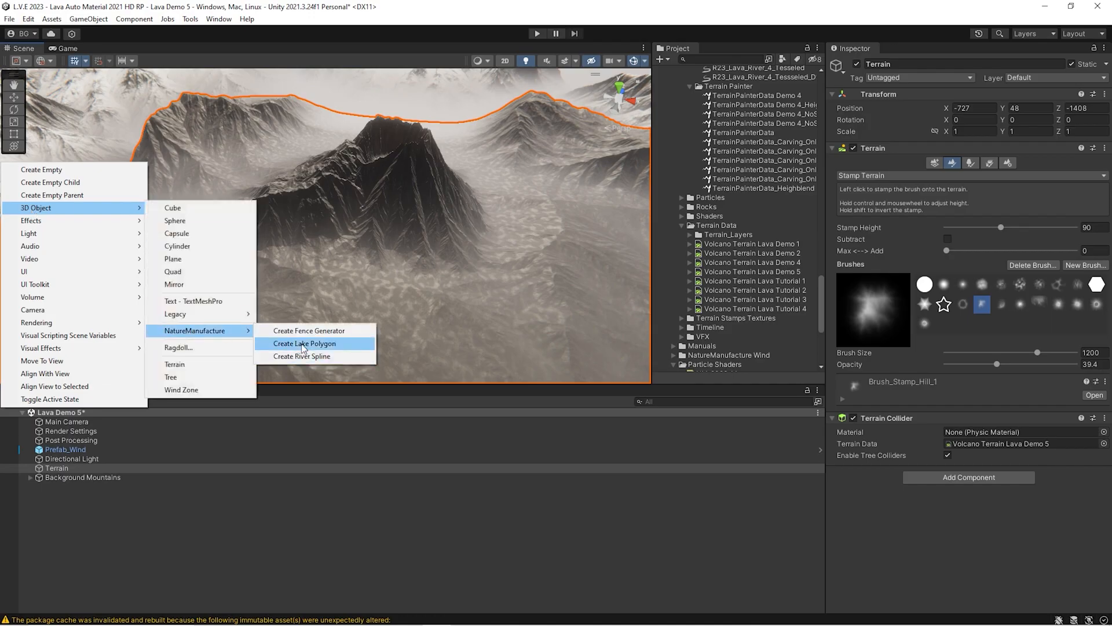
{"action": "left_click", "coordinate": [301, 343]}
{"action": "key", "text": "w"}
{"action": "right_click_drag", "start_coordinate": [374, 232], "coordinate": [293, 238]}
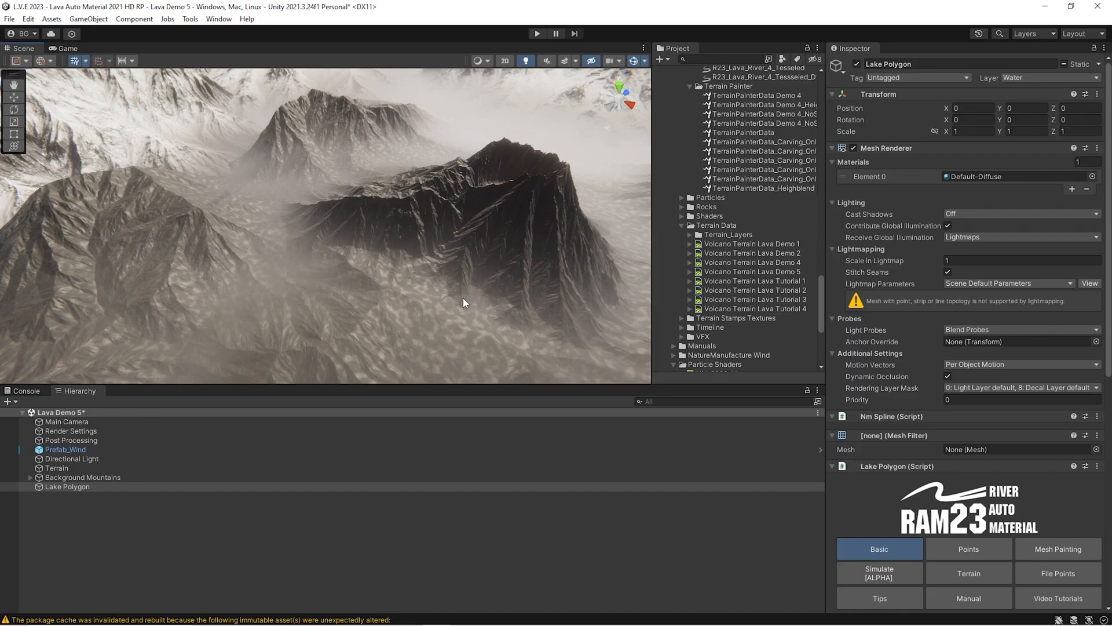
- Add four lake points near the terrain's corners so the Lake Polygon spans the landscape
{"action": "scroll", "coordinate": [908, 312], "scroll_direction": "down", "scroll_amount": 5}
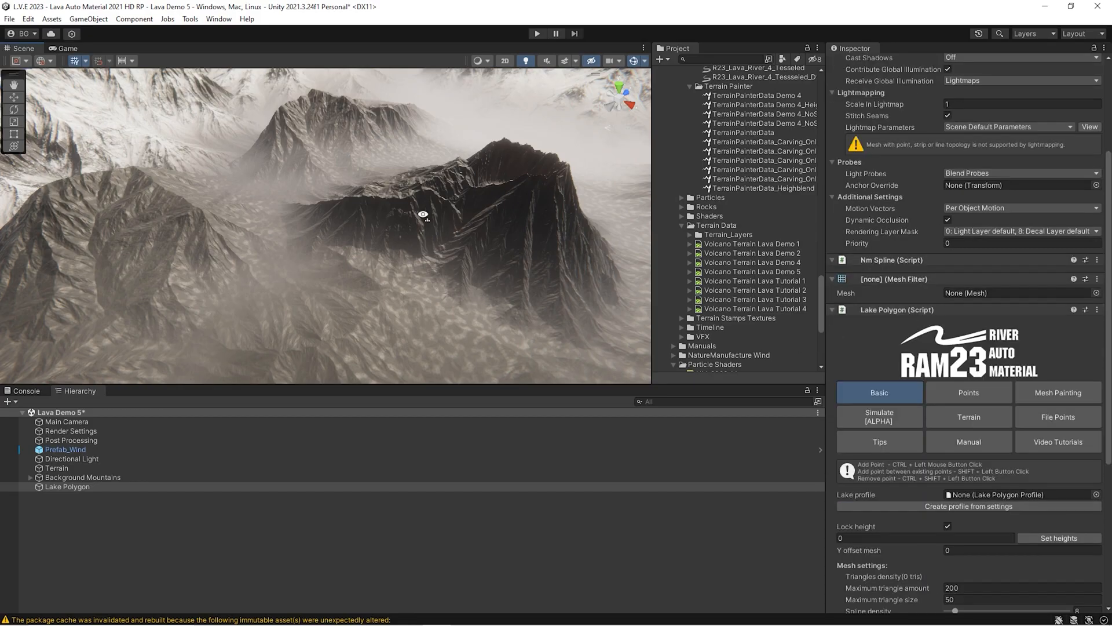
{"action": "right_click_drag", "start_coordinate": [424, 216], "coordinate": [273, 206]}
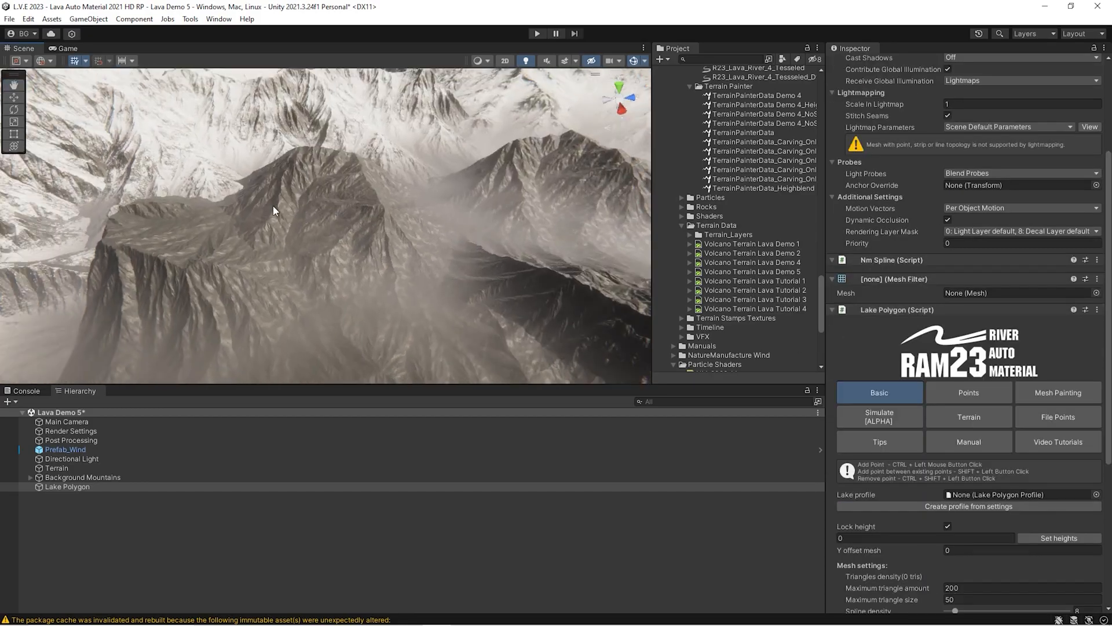
{"action": "left_click", "coordinate": [144, 212], "text": "ctrl"}
{"action": "right_click_drag", "start_coordinate": [146, 214], "coordinate": [584, 194]}
{"action": "left_click", "coordinate": [363, 159], "text": "ctrl"}
{"action": "left_click", "coordinate": [441, 139], "text": "ctrl"}
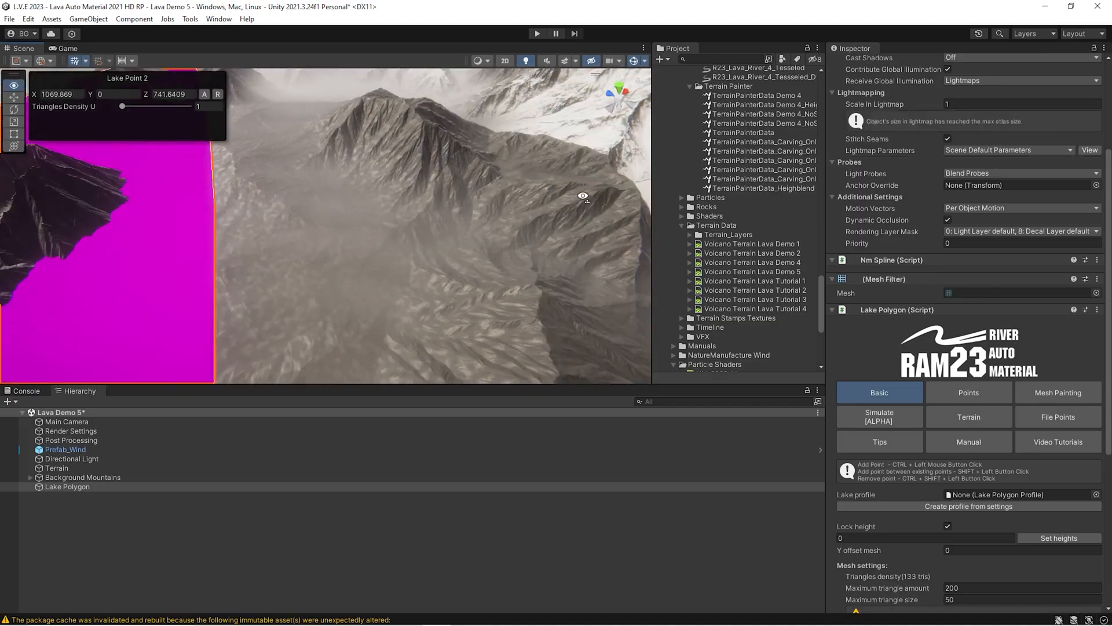
{"action": "left_click", "coordinate": [587, 166], "text": "ctrl"}
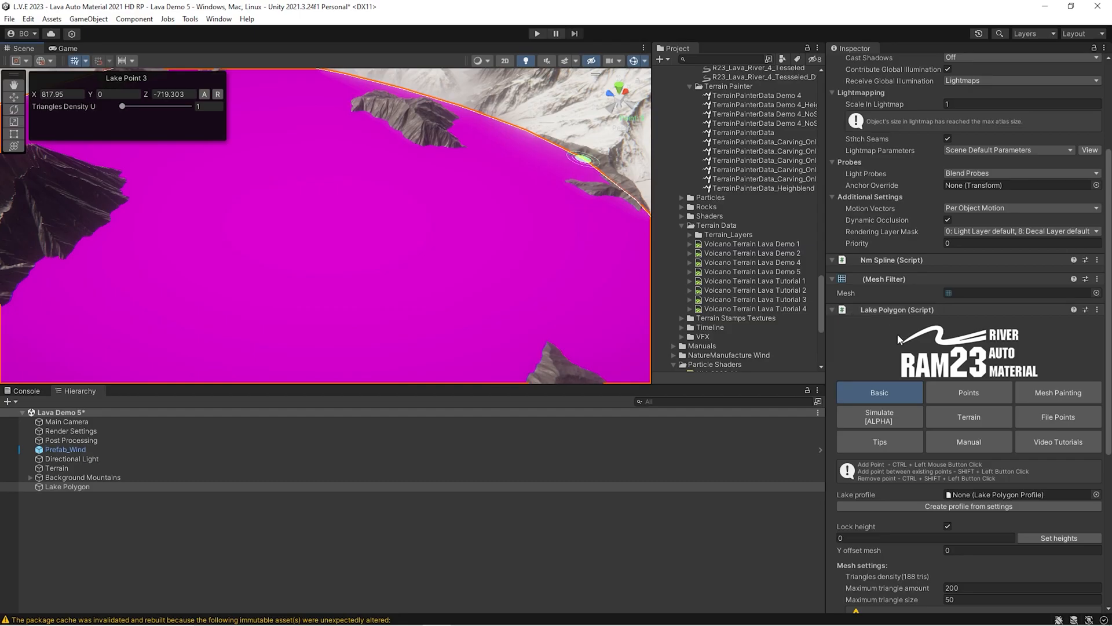
- Widen the Project window and set the Lake Polygon's spline density to 1
{"action": "scroll", "coordinate": [905, 328], "scroll_direction": "down", "scroll_amount": 3}
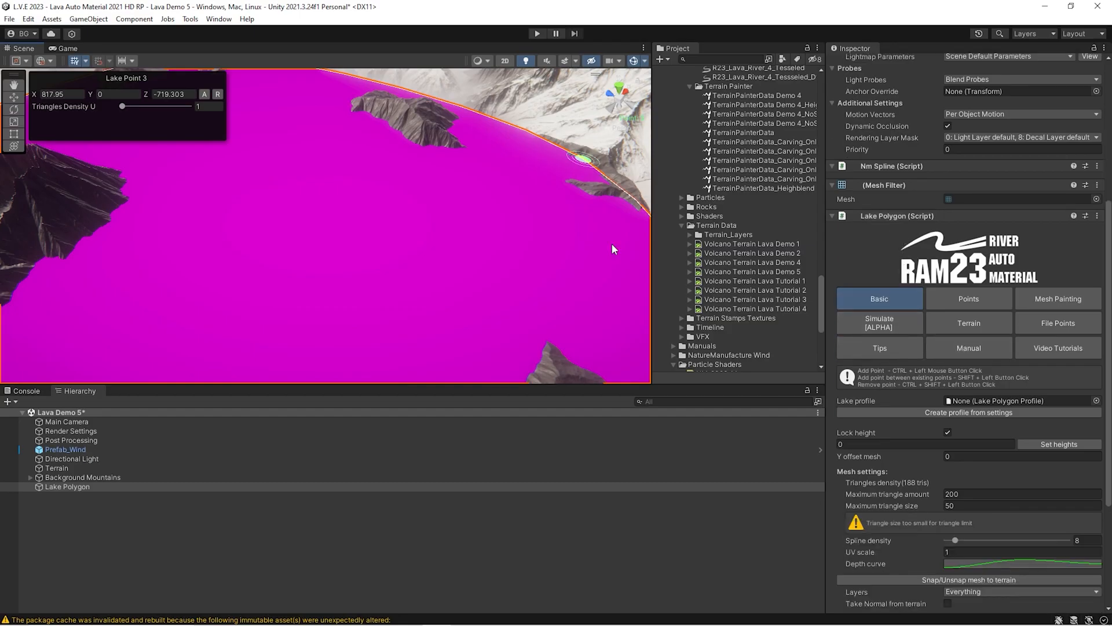
{"action": "scroll", "coordinate": [968, 324], "scroll_direction": "down", "scroll_amount": 6}
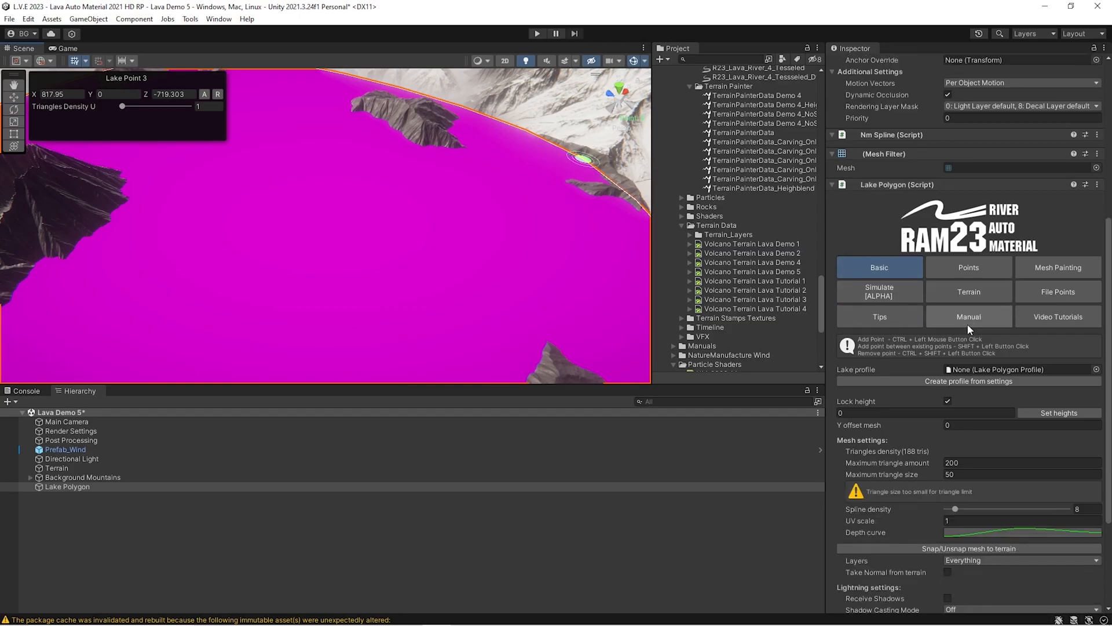
{"action": "right_click_drag", "start_coordinate": [478, 237], "coordinate": [393, 206]}
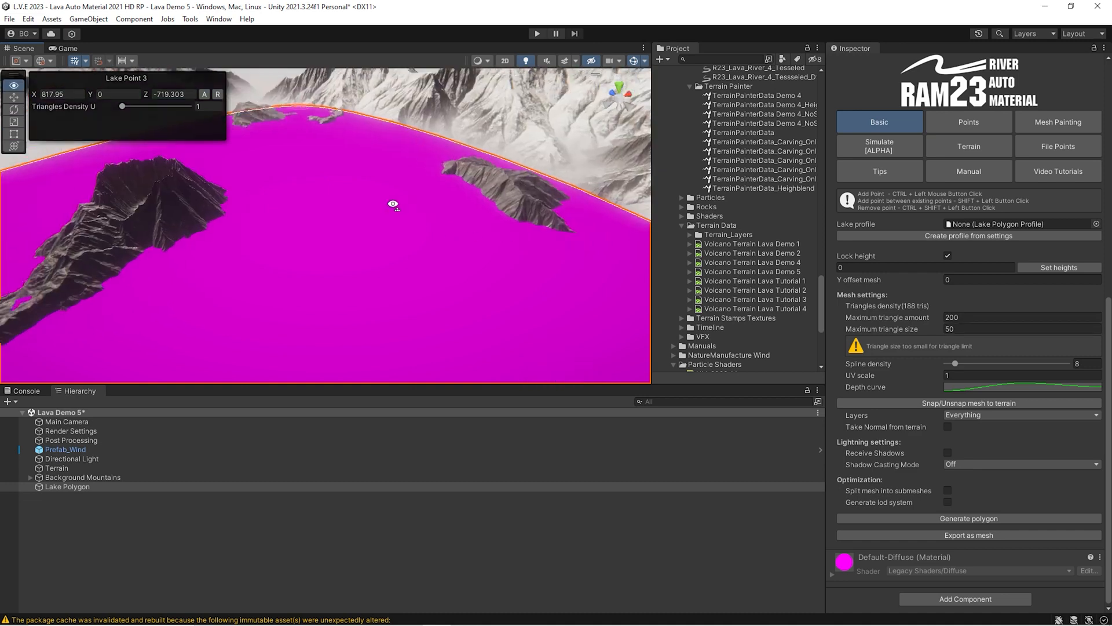
{"action": "right_click_drag", "start_coordinate": [410, 319], "coordinate": [388, 304]}
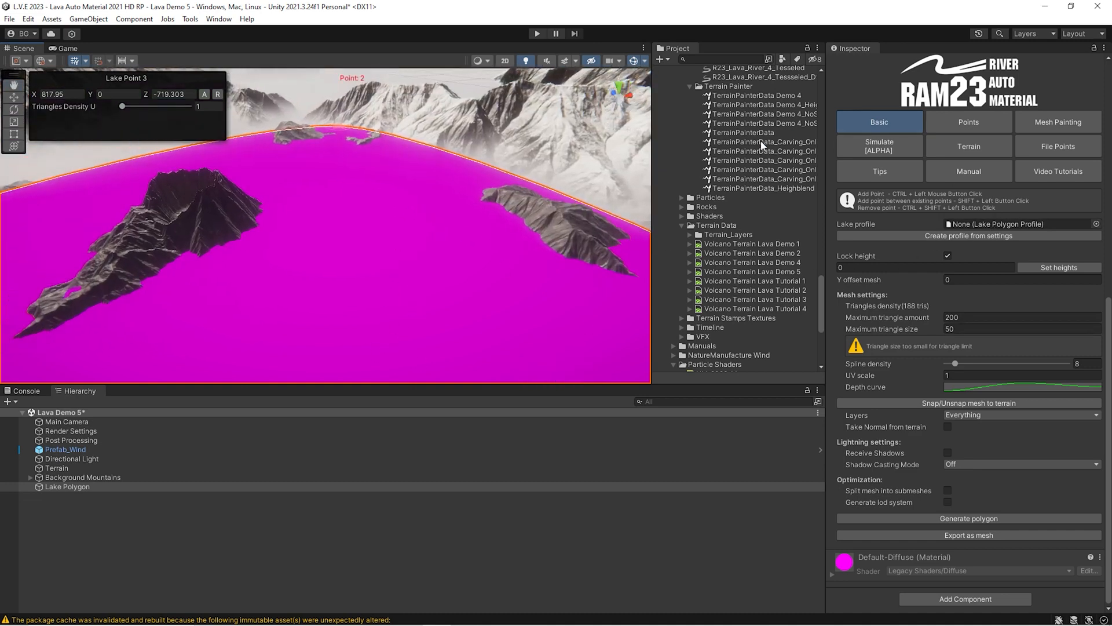
{"action": "scroll", "coordinate": [771, 136], "scroll_direction": "up", "scroll_amount": 3}
{"action": "left_click_drag", "start_coordinate": [652, 207], "coordinate": [565, 208]}
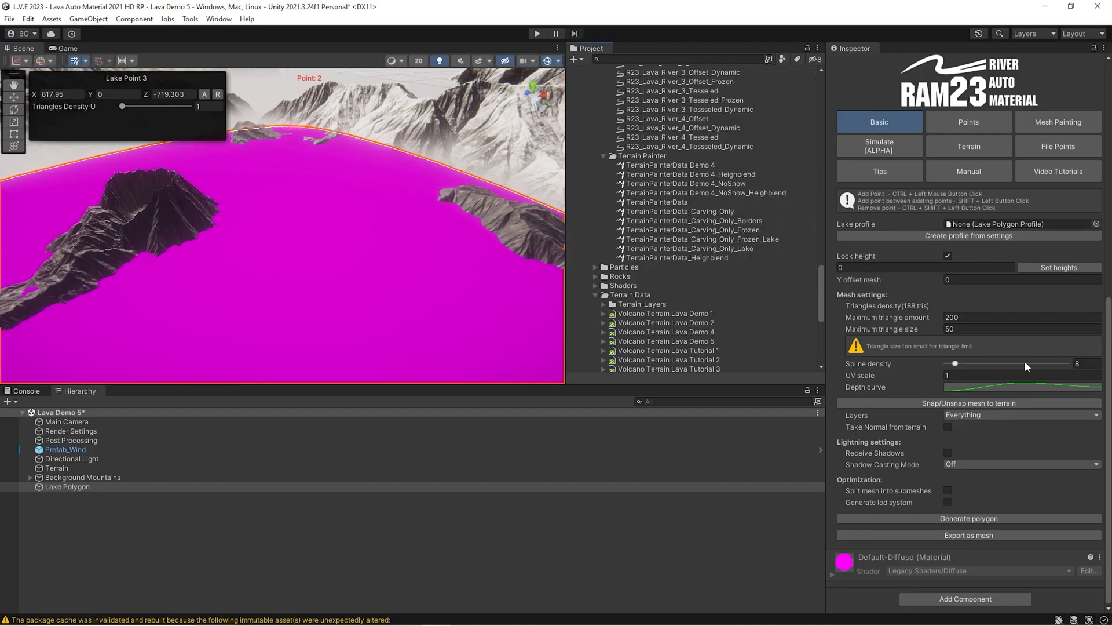
{"action": "left_click", "coordinate": [1083, 363]}
{"action": "type", "text": "1"}
- Move the Lake Polygon's corner points outward so its straight edges enclose the terrain
{"action": "right_click_drag", "start_coordinate": [290, 174], "coordinate": [306, 200]}
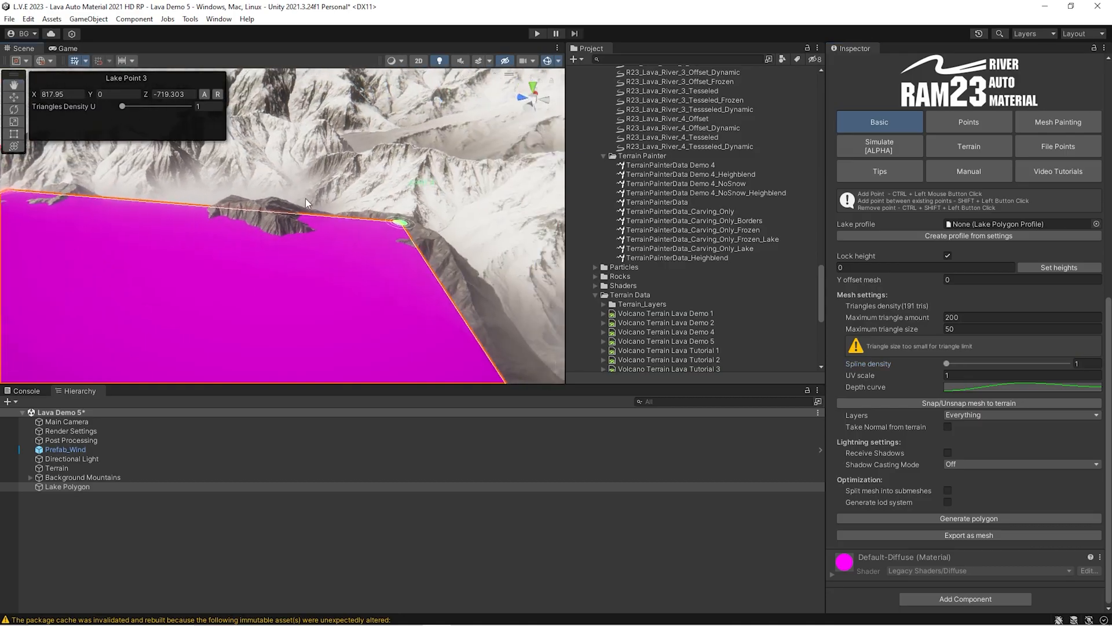
{"action": "left_click_drag", "start_coordinate": [372, 220], "coordinate": [435, 210]}
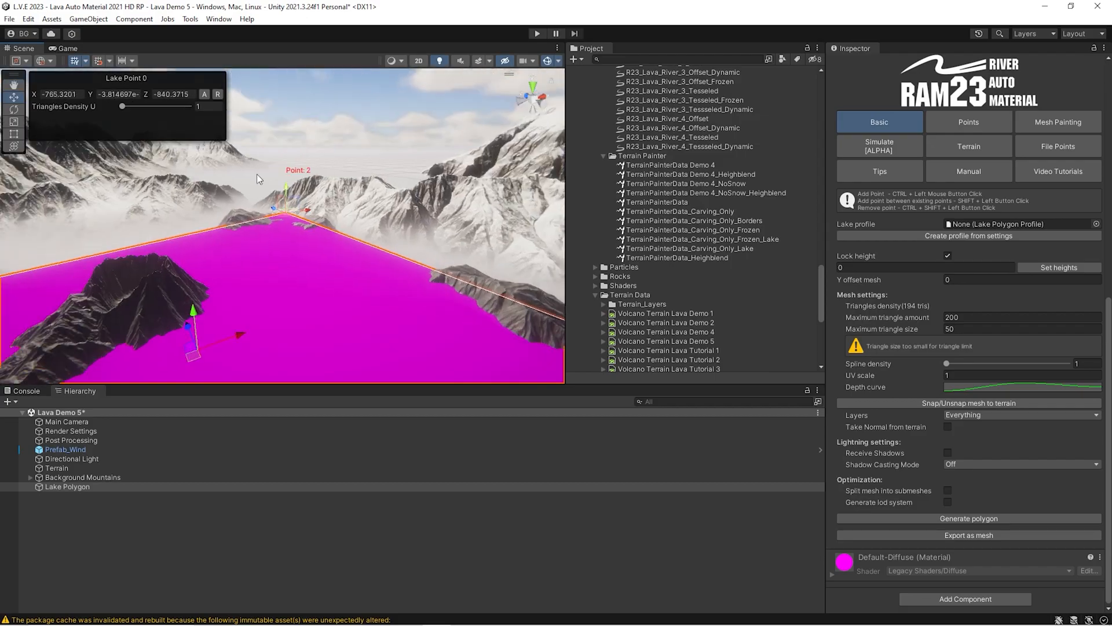
{"action": "left_click", "coordinate": [311, 212]}
{"action": "right_click_drag", "start_coordinate": [342, 200], "coordinate": [325, 216]}
{"action": "left_click", "coordinate": [325, 216]}
{"action": "left_click_drag", "start_coordinate": [337, 206], "coordinate": [318, 208]}
{"action": "right_click_drag", "start_coordinate": [318, 210], "coordinate": [163, 237]}
{"action": "left_click_drag", "start_coordinate": [135, 289], "coordinate": [143, 257]}
{"action": "right_click_drag", "start_coordinate": [161, 259], "coordinate": [198, 252]}
- Assign TerrainPainterData Demo 4_Heighblend as the Lake Polygon's Terrain Painter Profile and paint the terrain with its layers
{"action": "left_click", "coordinate": [951, 149]}
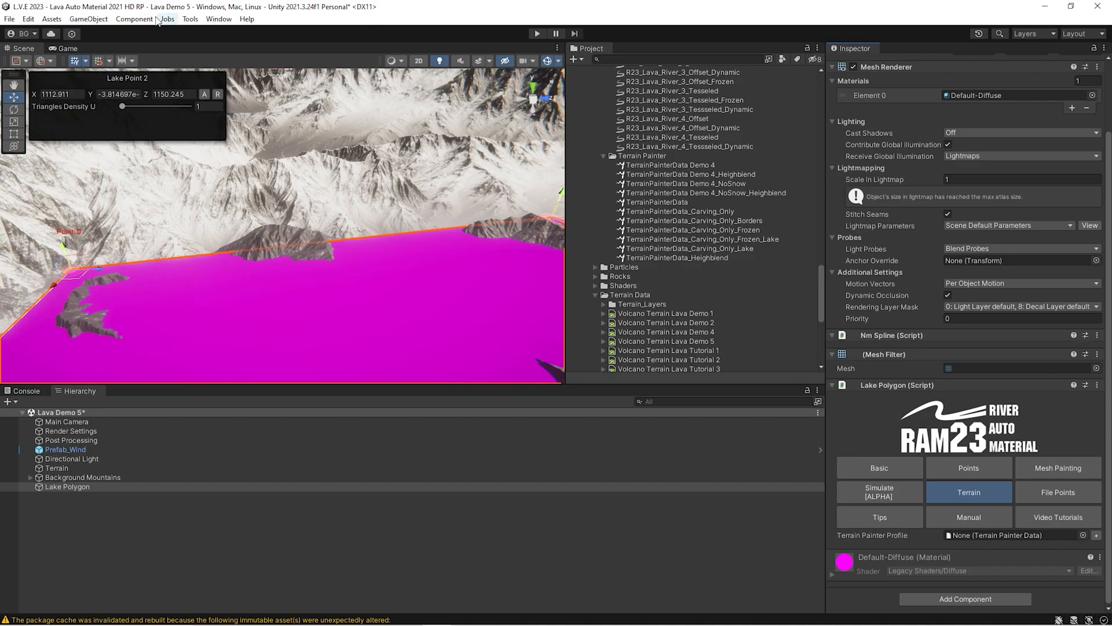
{"action": "right_click_drag", "start_coordinate": [307, 244], "coordinate": [380, 264]}
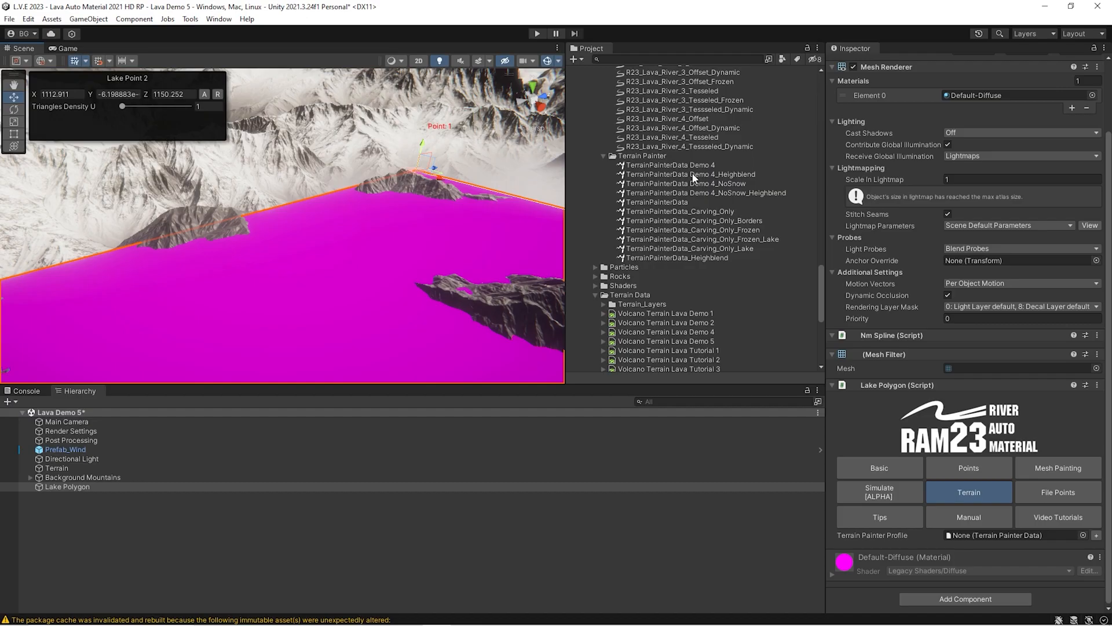
{"action": "left_click_drag", "start_coordinate": [694, 178], "coordinate": [982, 534]}
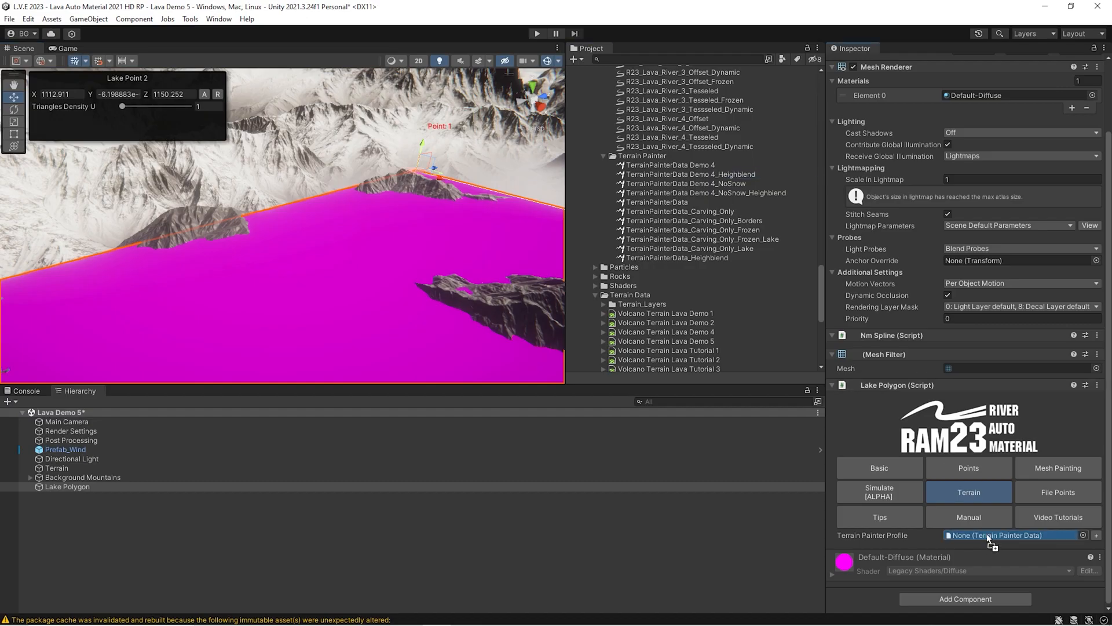
{"action": "scroll", "coordinate": [979, 516], "scroll_direction": "down", "scroll_amount": 5}
{"action": "scroll", "coordinate": [961, 406], "scroll_direction": "down", "scroll_amount": 5}
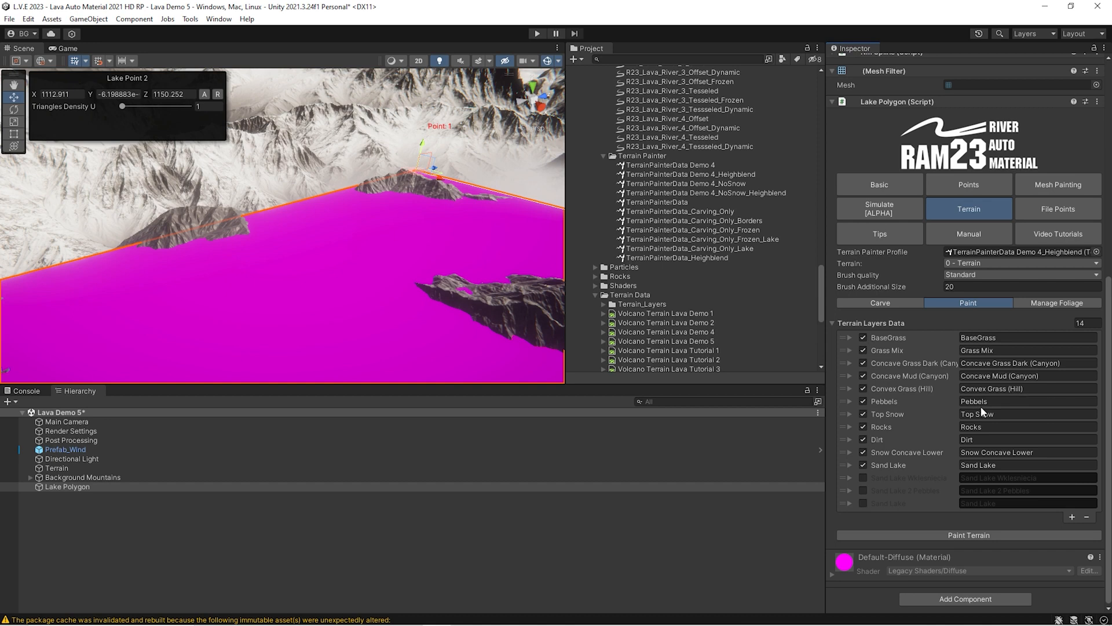
{"action": "left_click", "coordinate": [940, 534]}
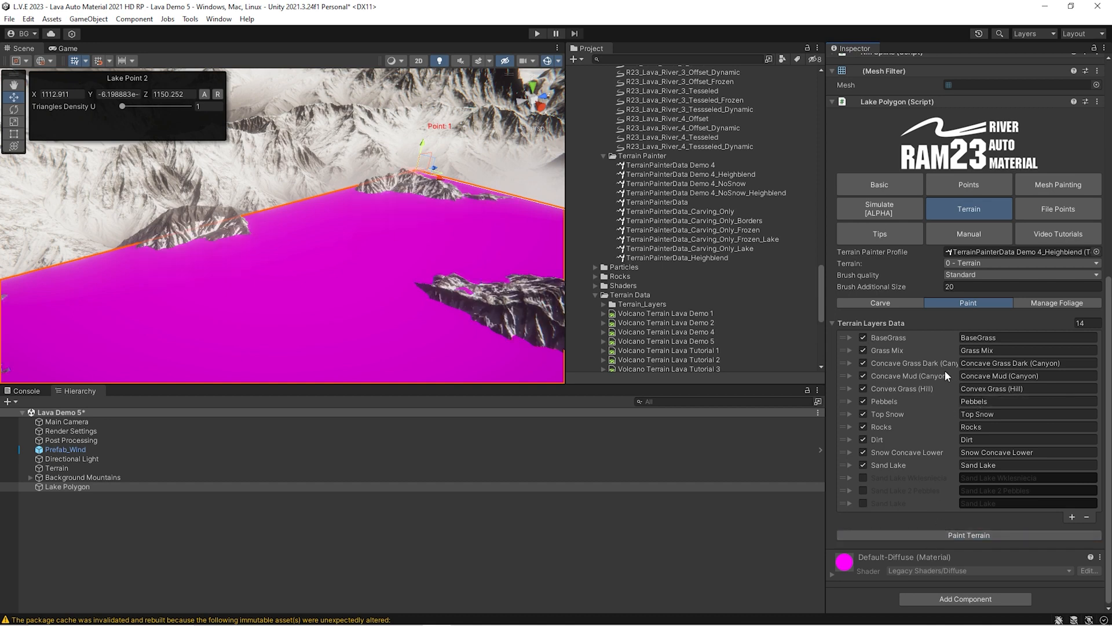
- Turn off the Lake Polygon's Mesh Renderer and look over the painted mountains and terrain edges
{"action": "scroll", "coordinate": [860, 249], "scroll_direction": "up", "scroll_amount": 15}
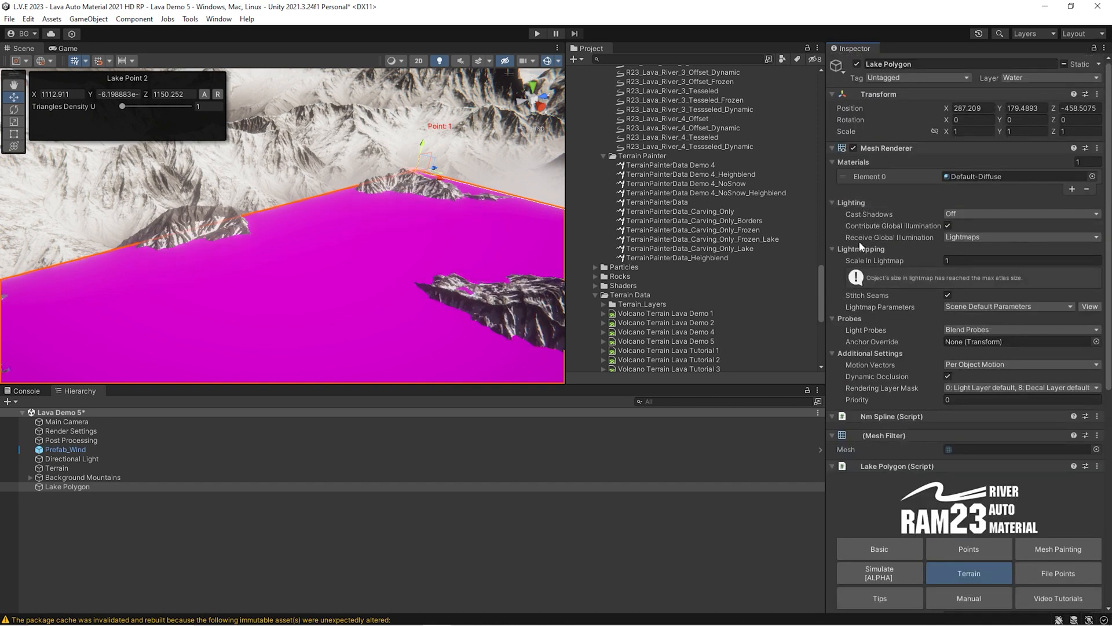
{"action": "left_click", "coordinate": [853, 149]}
{"action": "right_click_drag", "start_coordinate": [348, 217], "coordinate": [286, 171]}
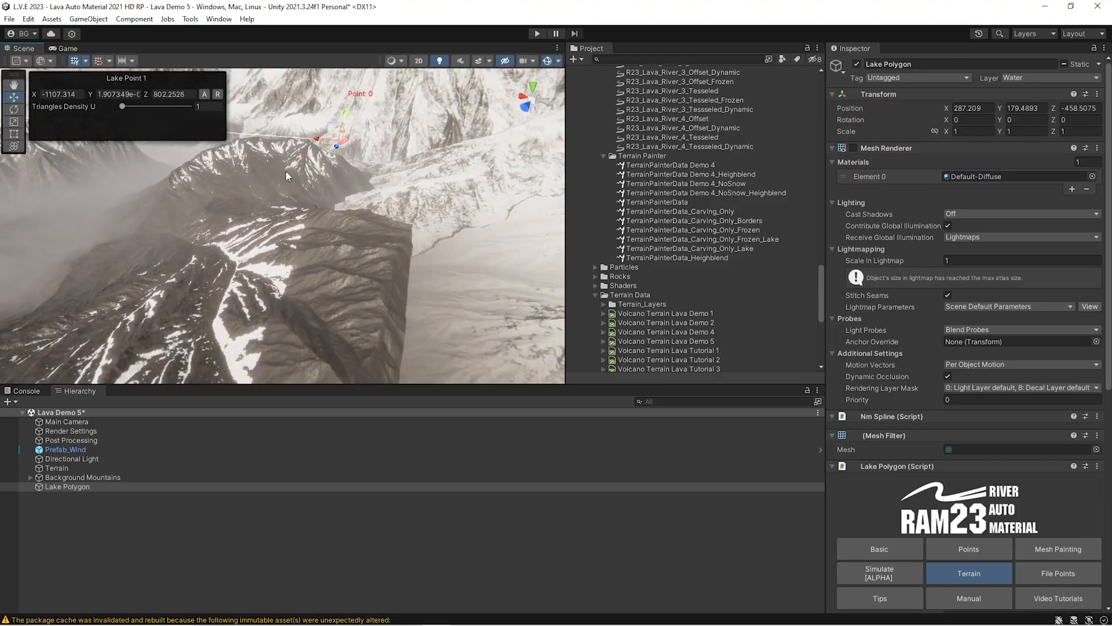
- Move Lake Point 0 beyond the terrain's corner to about X -1011, Z -1031, and paint the terrain again
{"action": "left_click_drag", "start_coordinate": [317, 143], "coordinate": [406, 150]}
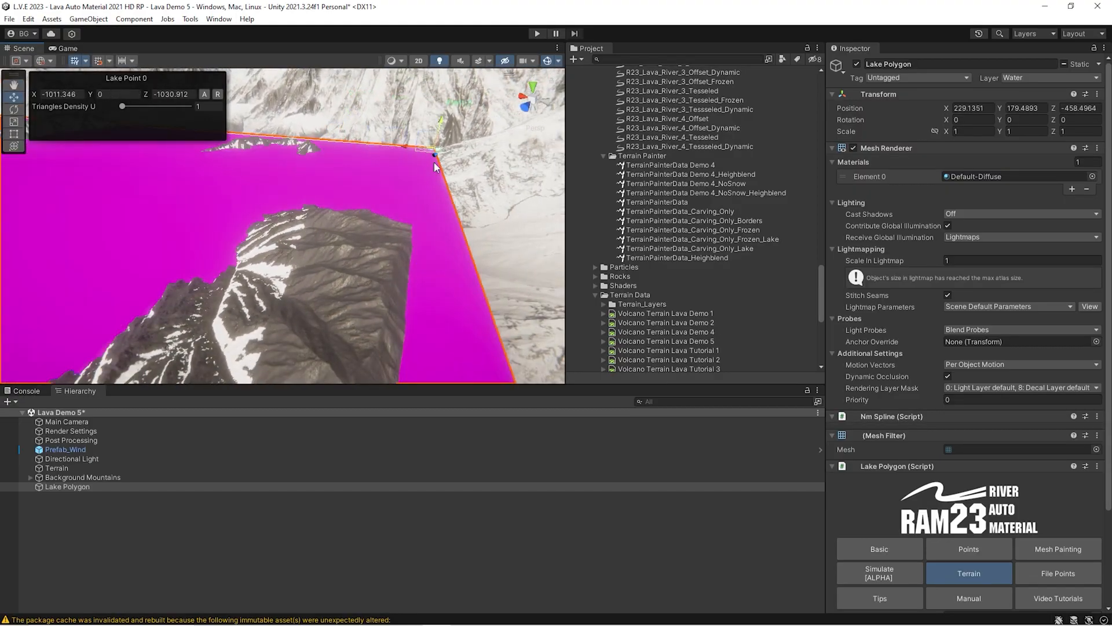
{"action": "scroll", "coordinate": [983, 497], "scroll_direction": "down", "scroll_amount": 10}
{"action": "scroll", "coordinate": [983, 497], "scroll_direction": "down", "scroll_amount": 1}
{"action": "left_click", "coordinate": [973, 536]}
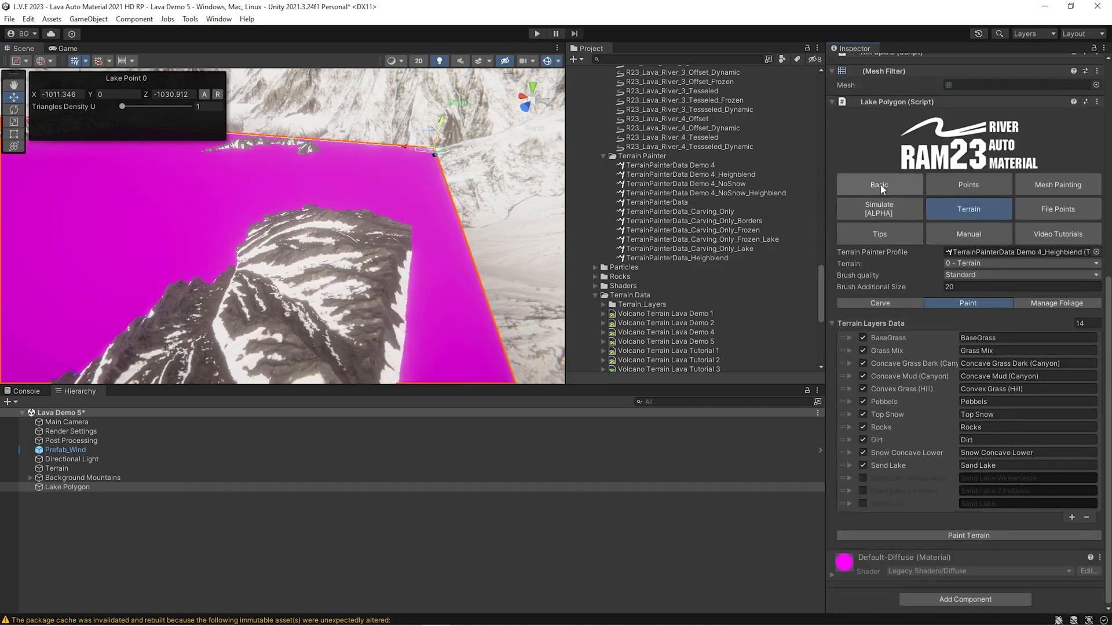
- Turn off the Lake Polygon's Mesh Renderer and look over the painted mountains as far as the volcano crater
{"action": "scroll", "coordinate": [864, 203], "scroll_direction": "up", "scroll_amount": 4}
{"action": "scroll", "coordinate": [864, 203], "scroll_direction": "up", "scroll_amount": 11}
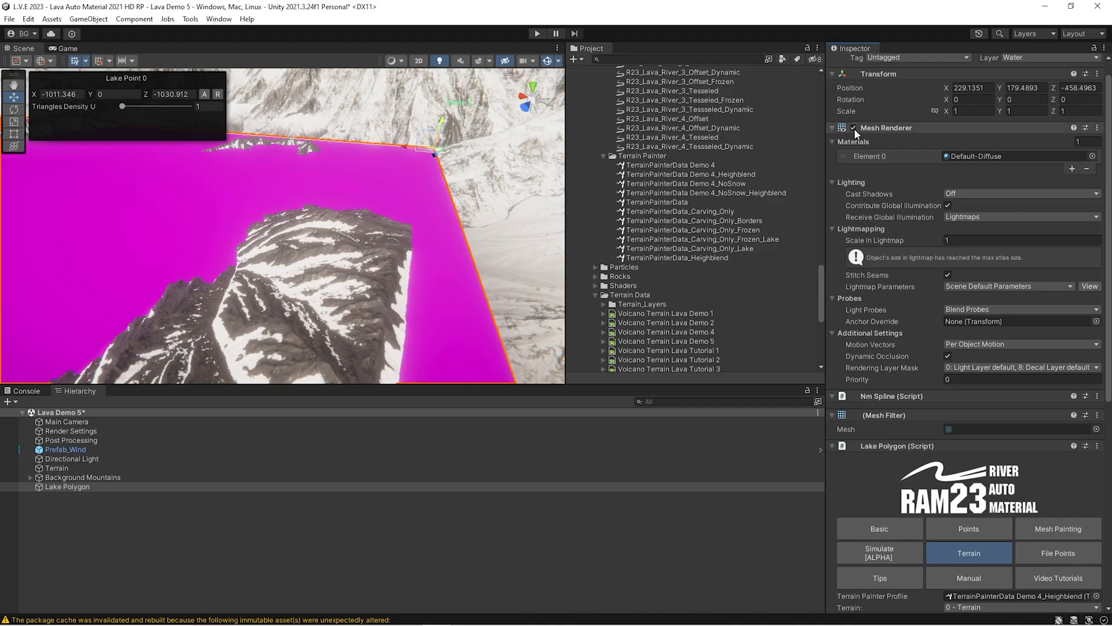
{"action": "left_click", "coordinate": [854, 128]}
{"action": "right_click_drag", "start_coordinate": [370, 200], "coordinate": [161, 203]}
{"action": "right_click_drag", "start_coordinate": [406, 220], "coordinate": [168, 223]}
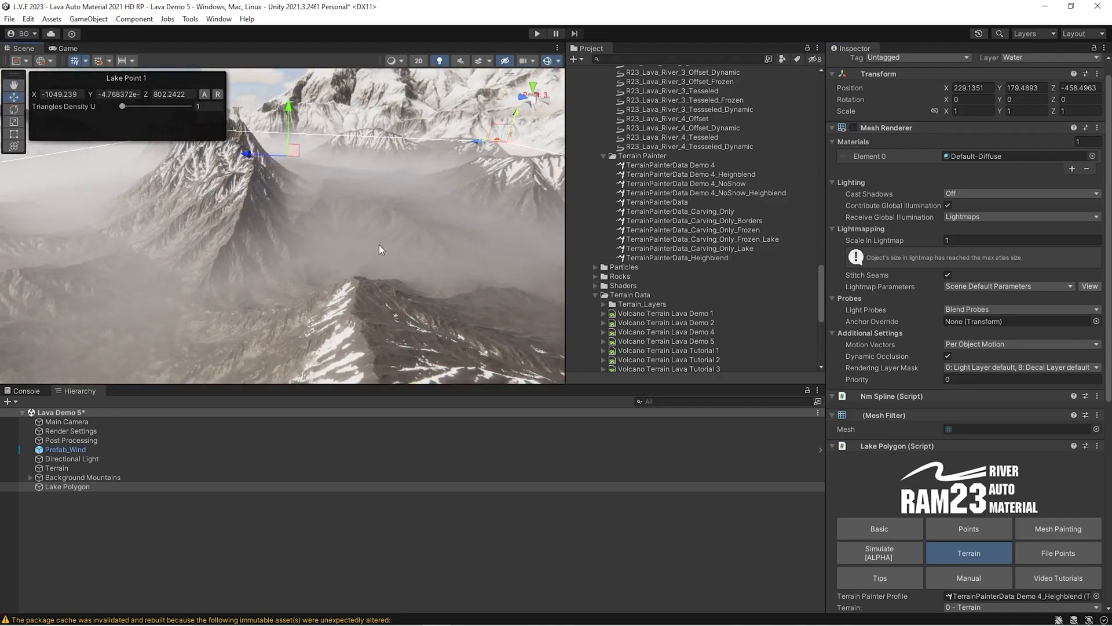
{"action": "right_click_drag", "start_coordinate": [377, 244], "coordinate": [164, 223]}
{"action": "right_click_drag", "start_coordinate": [329, 198], "coordinate": [284, 238]}
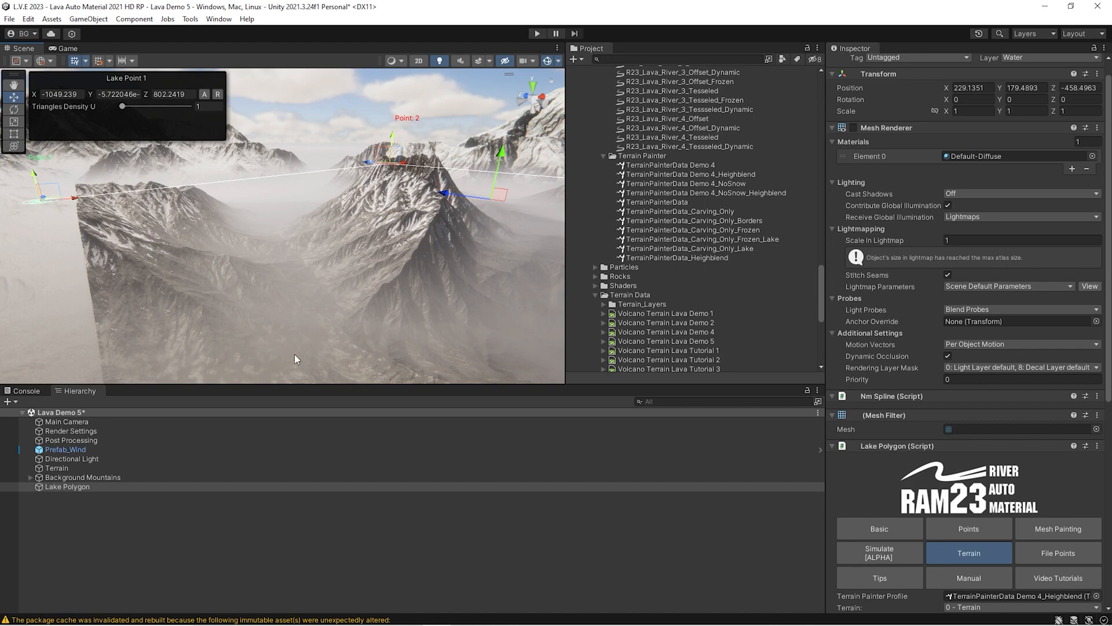
{"action": "right_click_drag", "start_coordinate": [155, 259], "coordinate": [327, 252]}
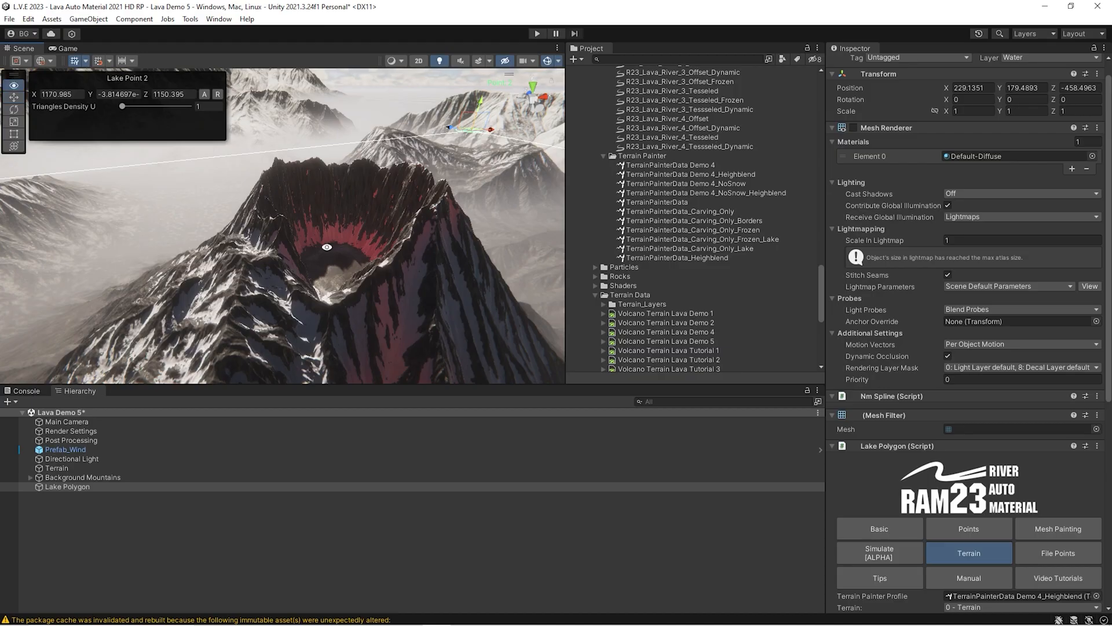
{"action": "right_click_drag", "start_coordinate": [350, 269], "coordinate": [275, 316]}
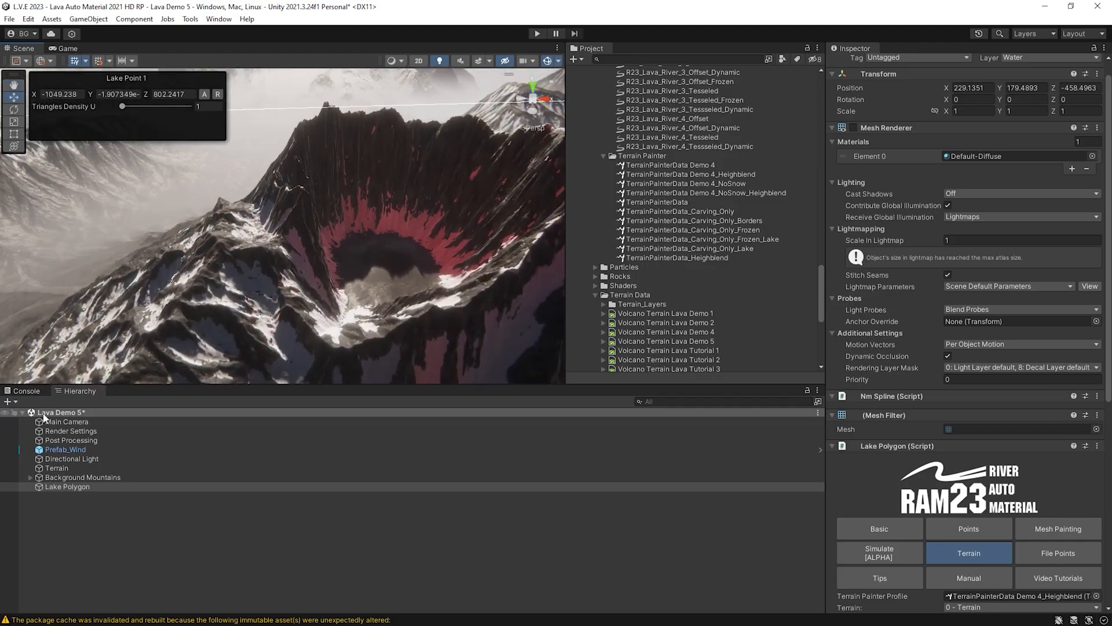
- Create a second Lake Polygon and place its first point inside the volcano crater at about X 178, Y 237, Z -177
{"action": "left_click", "coordinate": [8, 401]}
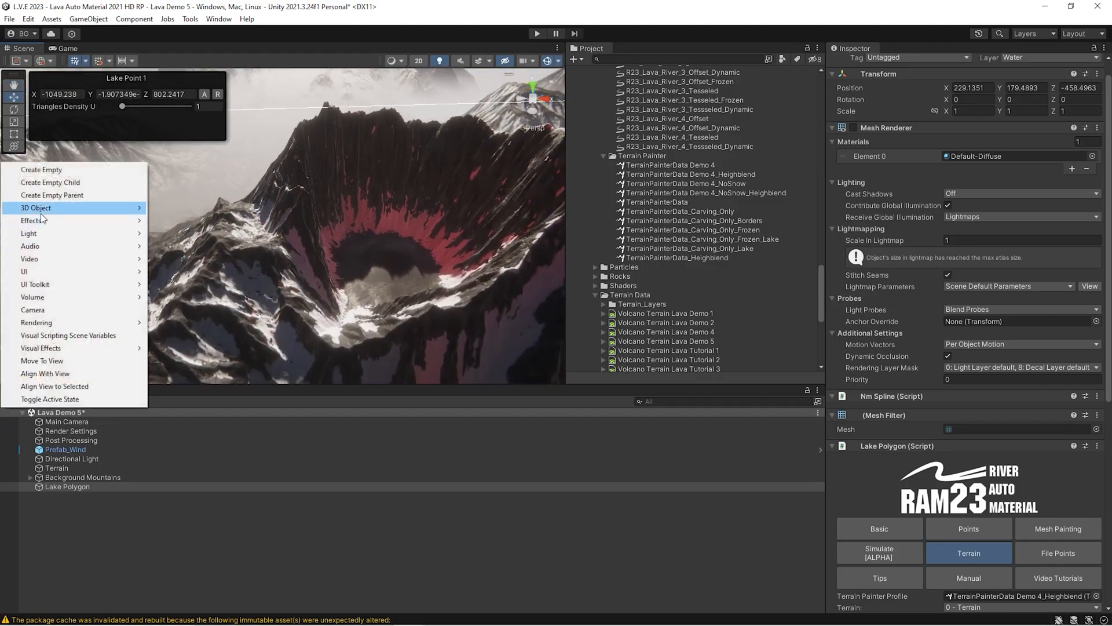
{"action": "mouse_move", "coordinate": [41, 213]}
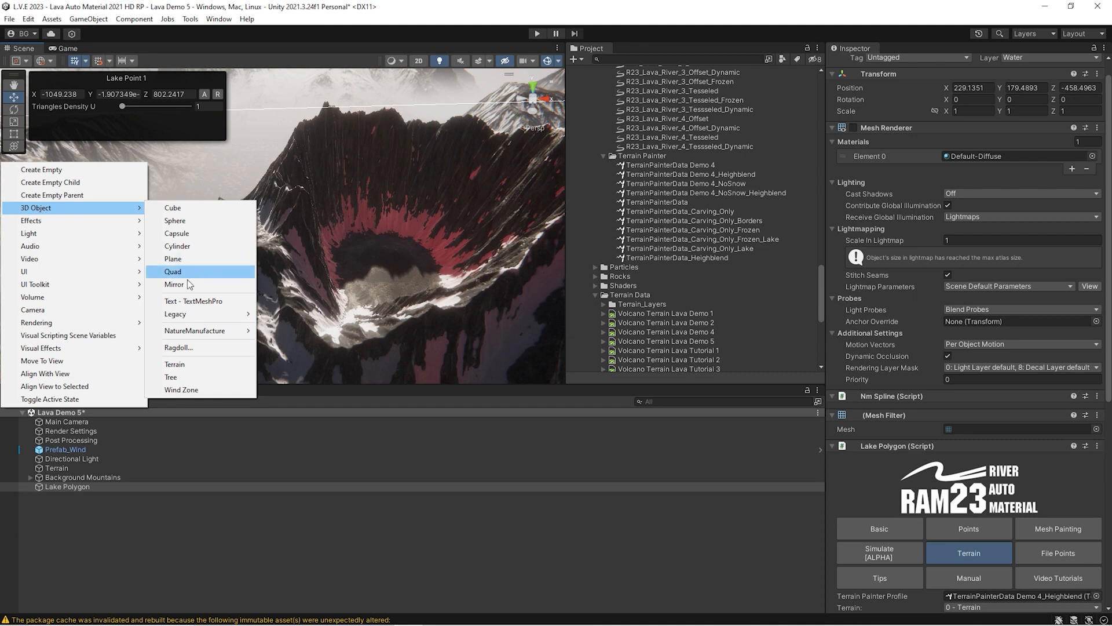
{"action": "mouse_move", "coordinate": [249, 330]}
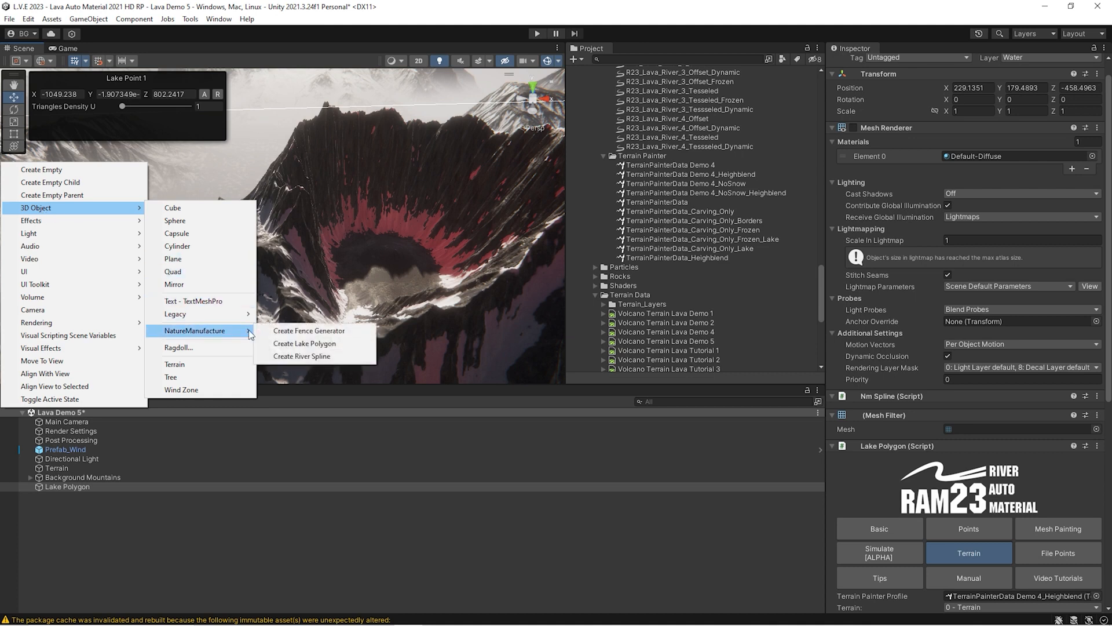
{"action": "left_click", "coordinate": [320, 343]}
{"action": "right_click_drag", "start_coordinate": [319, 348], "coordinate": [303, 243]}
{"action": "left_click", "coordinate": [280, 266], "text": "ctrl"}
{"action": "left_click_drag", "start_coordinate": [266, 304], "coordinate": [517, 319]}
{"action": "right_click_drag", "start_coordinate": [352, 279], "coordinate": [398, 278]}
{"action": "left_click_drag", "start_coordinate": [388, 296], "coordinate": [396, 194]}
{"action": "right_click_drag", "start_coordinate": [397, 194], "coordinate": [460, 188]}
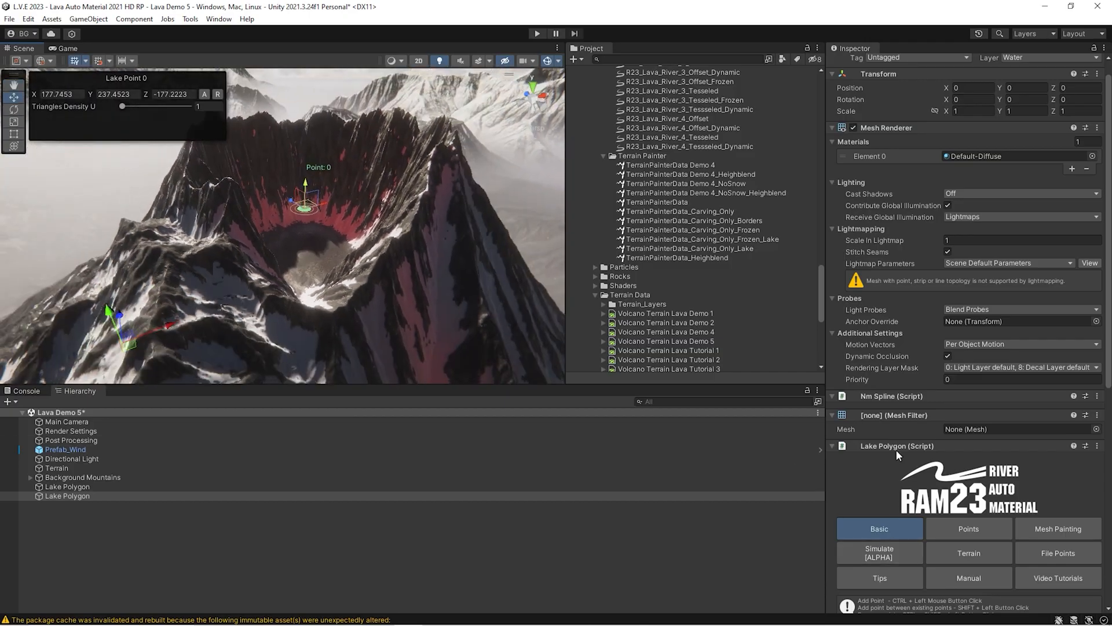
- Assign R23_Lava_Lake_1_Tesseled as the new Lake Polygon's lake profile
{"action": "scroll", "coordinate": [912, 419], "scroll_direction": "down", "scroll_amount": 5}
{"action": "scroll", "coordinate": [913, 419], "scroll_direction": "down", "scroll_amount": 2}
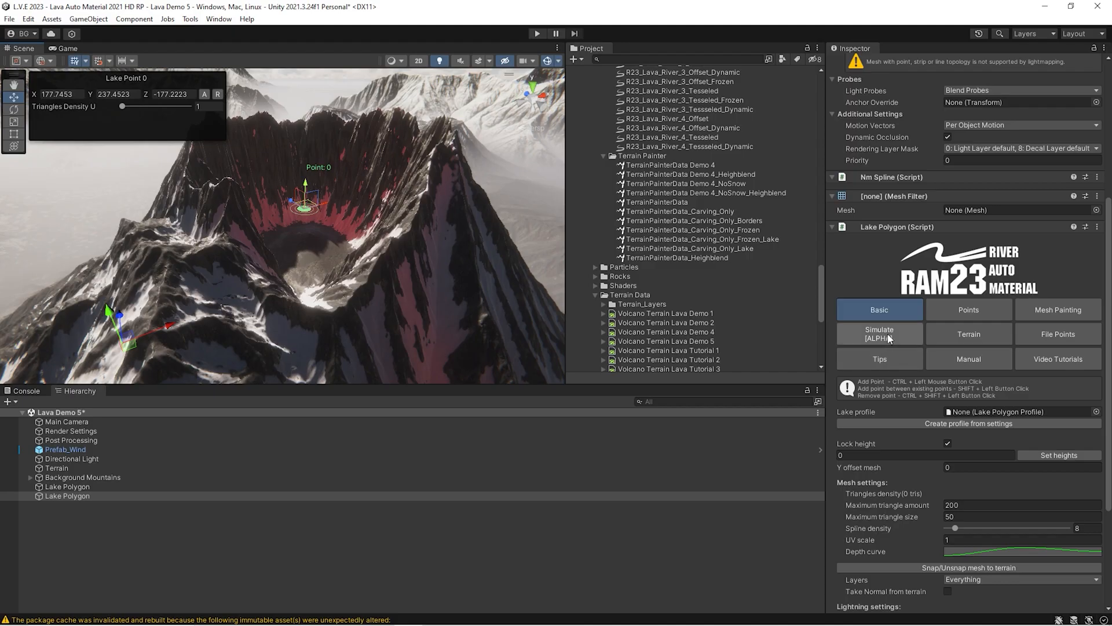
{"action": "scroll", "coordinate": [931, 359], "scroll_direction": "down", "scroll_amount": 1}
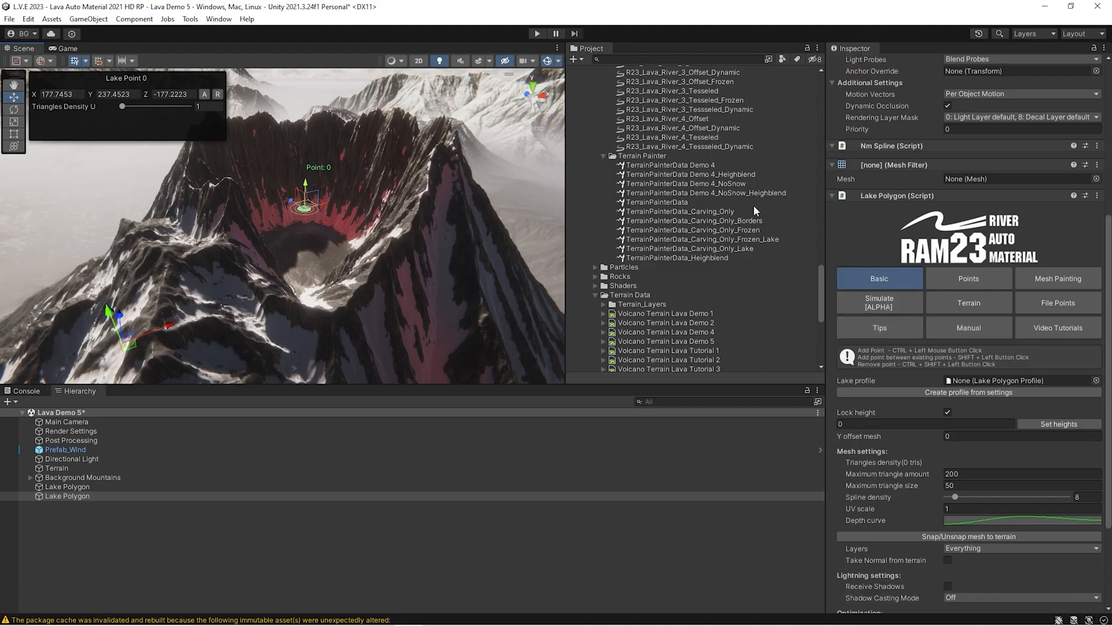
{"action": "scroll", "coordinate": [735, 215], "scroll_direction": "up", "scroll_amount": 5}
{"action": "scroll", "coordinate": [682, 168], "scroll_direction": "up", "scroll_amount": 7}
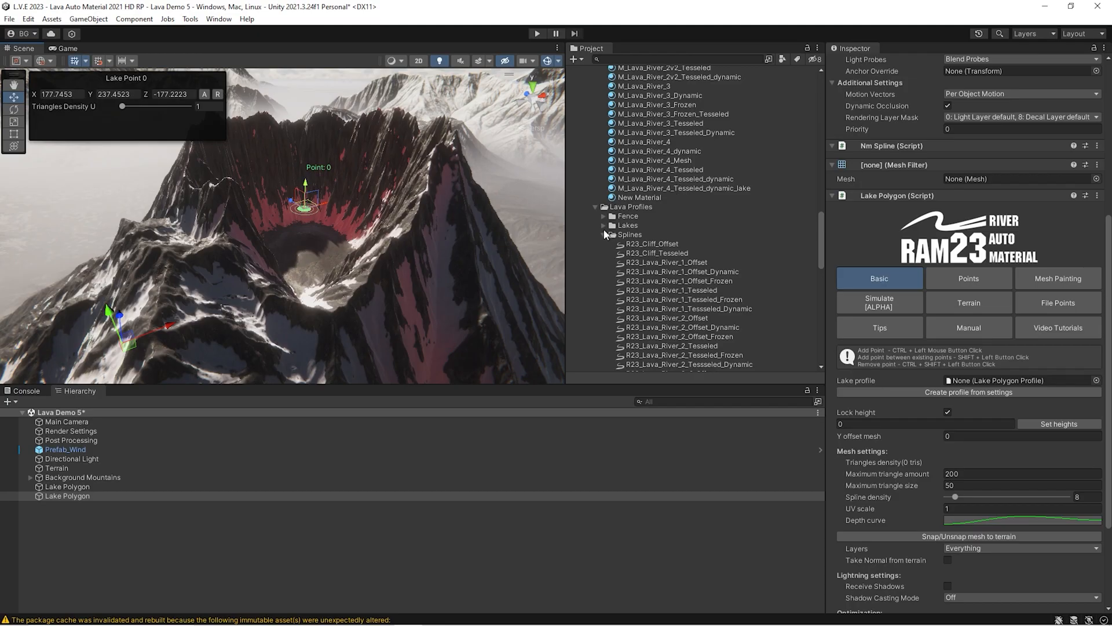
{"action": "left_click", "coordinate": [604, 225]}
{"action": "scroll", "coordinate": [659, 252], "scroll_direction": "down", "scroll_amount": 1}
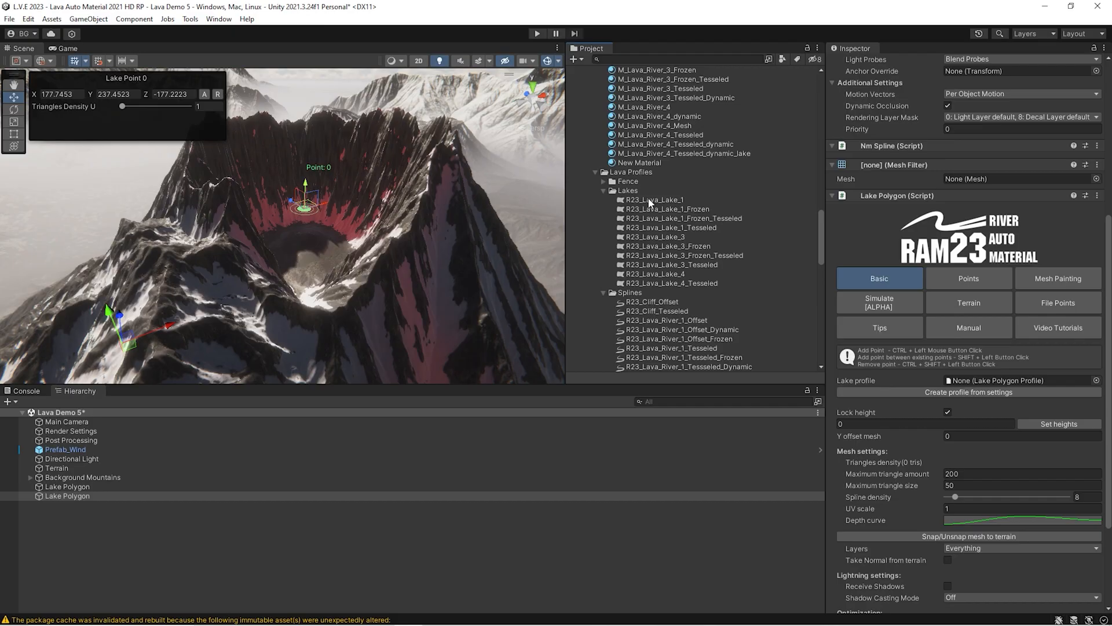
{"action": "left_click_drag", "start_coordinate": [1004, 389], "coordinate": [1003, 378]}
{"action": "right_click_drag", "start_coordinate": [312, 198], "coordinate": [253, 206]}
- Simulate the crater lake from its single point with a check distance of 600, and look over the generated outline
{"action": "left_click", "coordinate": [878, 308]}
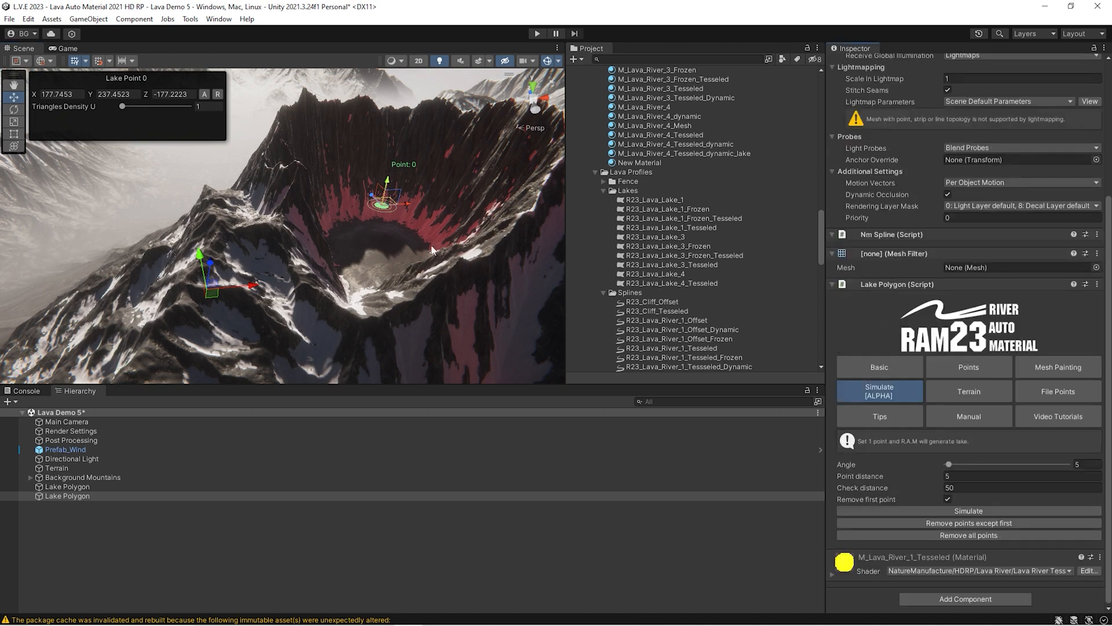
{"action": "right_click_drag", "start_coordinate": [435, 250], "coordinate": [360, 239]}
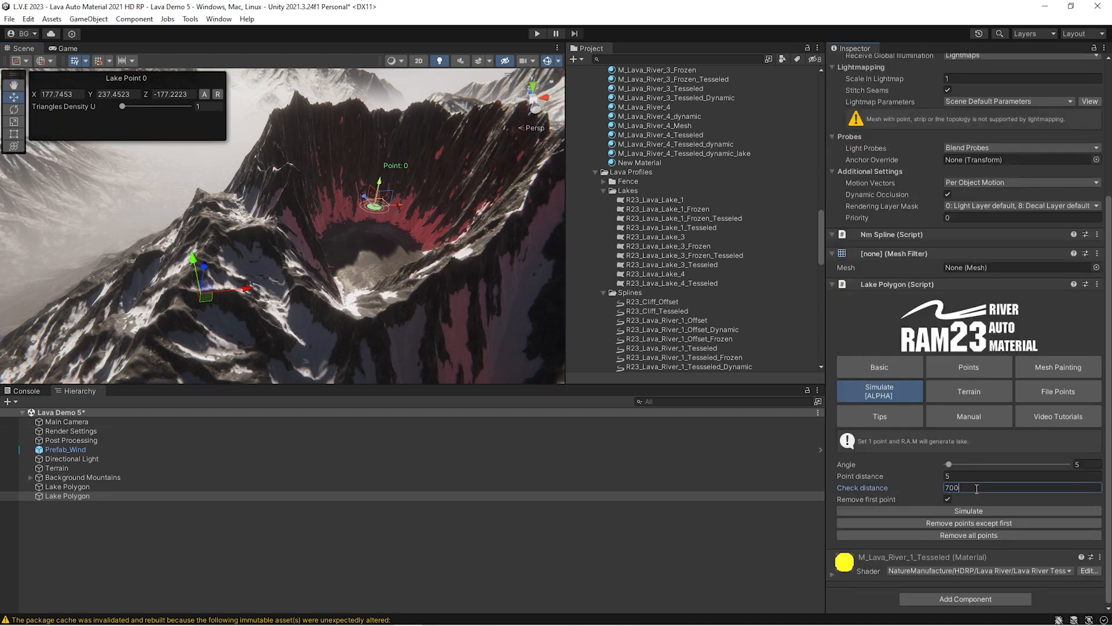
{"action": "right_click_drag", "start_coordinate": [443, 304], "coordinate": [356, 297]}
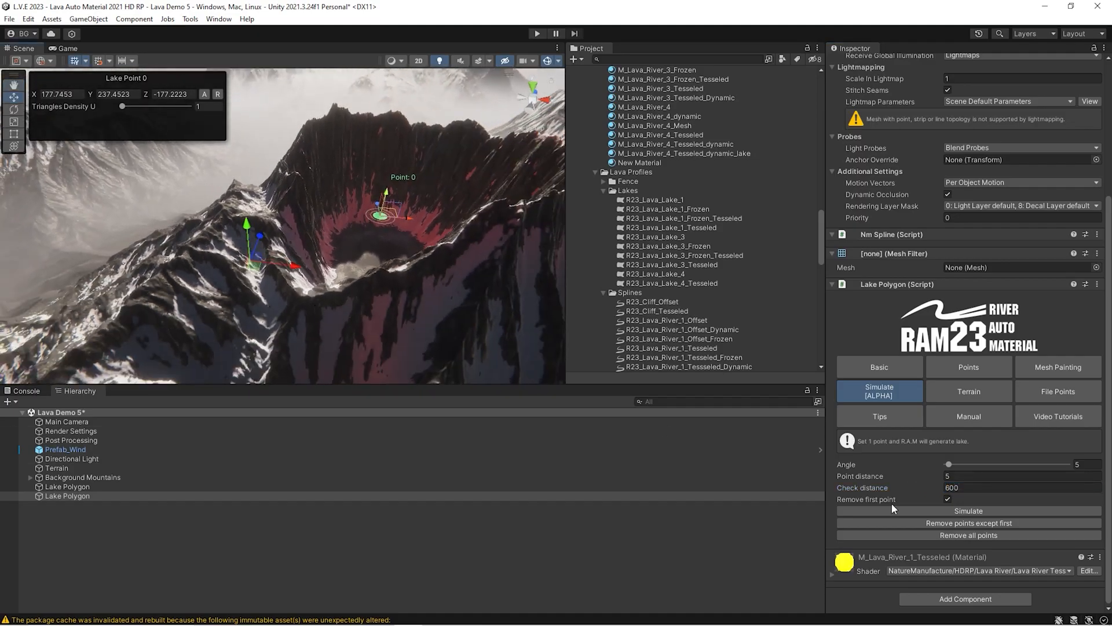
{"action": "left_click", "coordinate": [933, 511]}
{"action": "right_click_drag", "start_coordinate": [244, 298], "coordinate": [380, 183]}
{"action": "right_click_drag", "start_coordinate": [490, 288], "coordinate": [463, 313]}
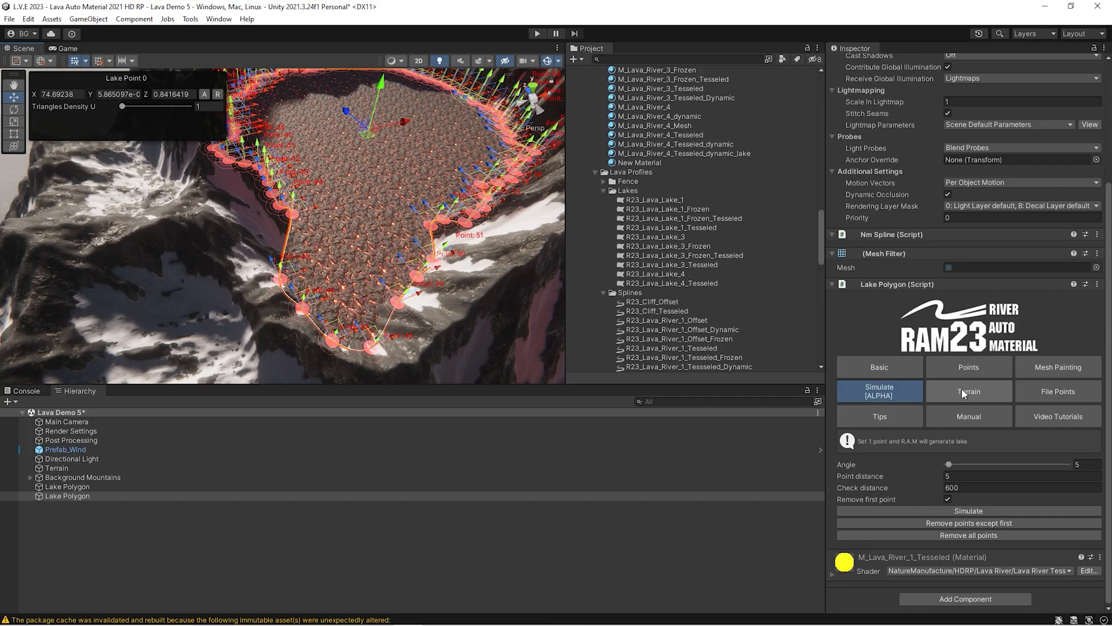
- Open the crater lake's Flow Map painting settings and examine the lava surface up close
{"action": "left_click", "coordinate": [1051, 371]}
{"action": "mouse_move", "coordinate": [301, 232]}
{"action": "right_mouse_down"}
{"action": "mouse_move", "coordinate": [248, 226]}
{"action": "mouse_move", "coordinate": [495, 201]}
{"action": "right_mouse_up"}
{"action": "right_click_drag", "start_coordinate": [265, 249], "coordinate": [316, 234]}
{"action": "key", "text": "w"}
{"action": "left_click", "coordinate": [1008, 436]}
{"action": "mouse_move", "coordinate": [312, 300]}
{"action": "right_mouse_down"}
{"action": "mouse_move", "coordinate": [402, 286]}
{"action": "mouse_move", "coordinate": [368, 235]}
{"action": "right_mouse_up"}
{"action": "key", "text": "w"}
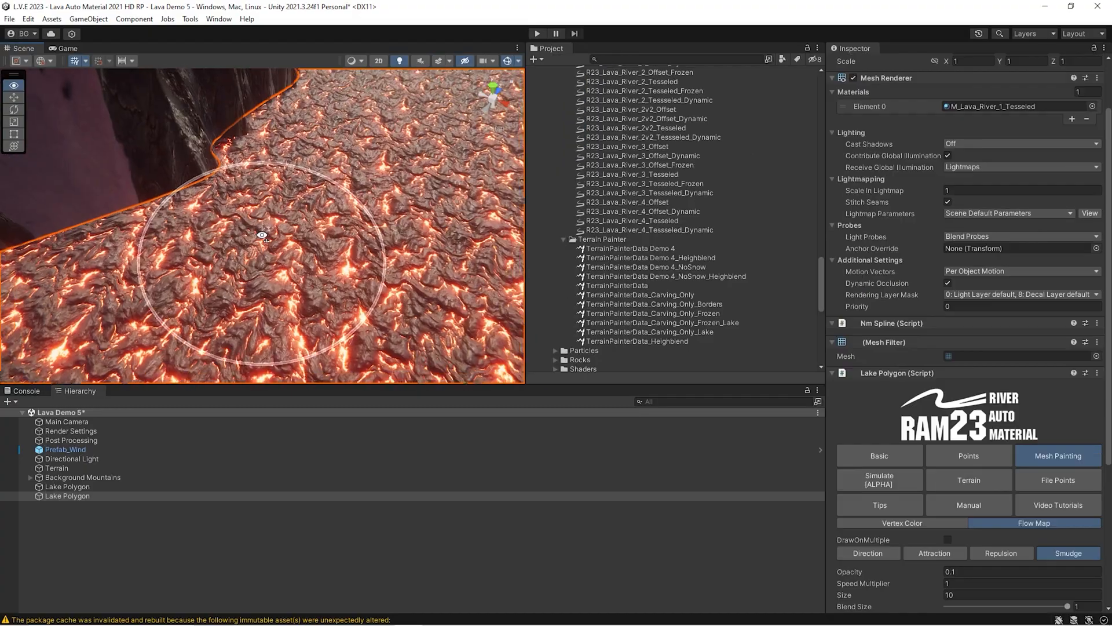
{"action": "mouse_move", "coordinate": [258, 238]}
{"action": "right_mouse_down"}
{"action": "mouse_move", "coordinate": [272, 229]}
{"action": "mouse_move", "coordinate": [242, 251]}
{"action": "mouse_move", "coordinate": [253, 247]}
{"action": "right_mouse_up"}
- Reset the lake's flow with an automatic distance of 100, comparing the result with added noise off and on
{"action": "scroll", "coordinate": [950, 481], "scroll_direction": "down", "scroll_amount": 5}
{"action": "left_click", "coordinate": [946, 473]}
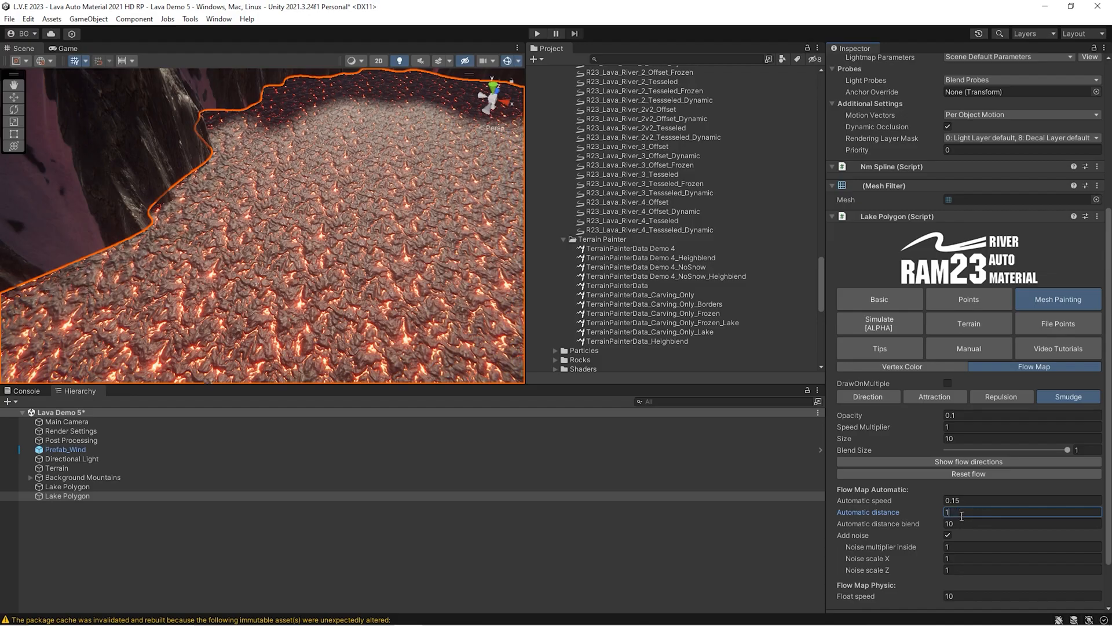
{"action": "mouse_move", "coordinate": [221, 249]}
{"action": "right_mouse_down"}
{"action": "mouse_move", "coordinate": [248, 263]}
{"action": "mouse_move", "coordinate": [400, 267]}
{"action": "mouse_move", "coordinate": [402, 284]}
{"action": "mouse_move", "coordinate": [371, 295]}
{"action": "right_mouse_up"}
{"action": "key", "text": "w"}
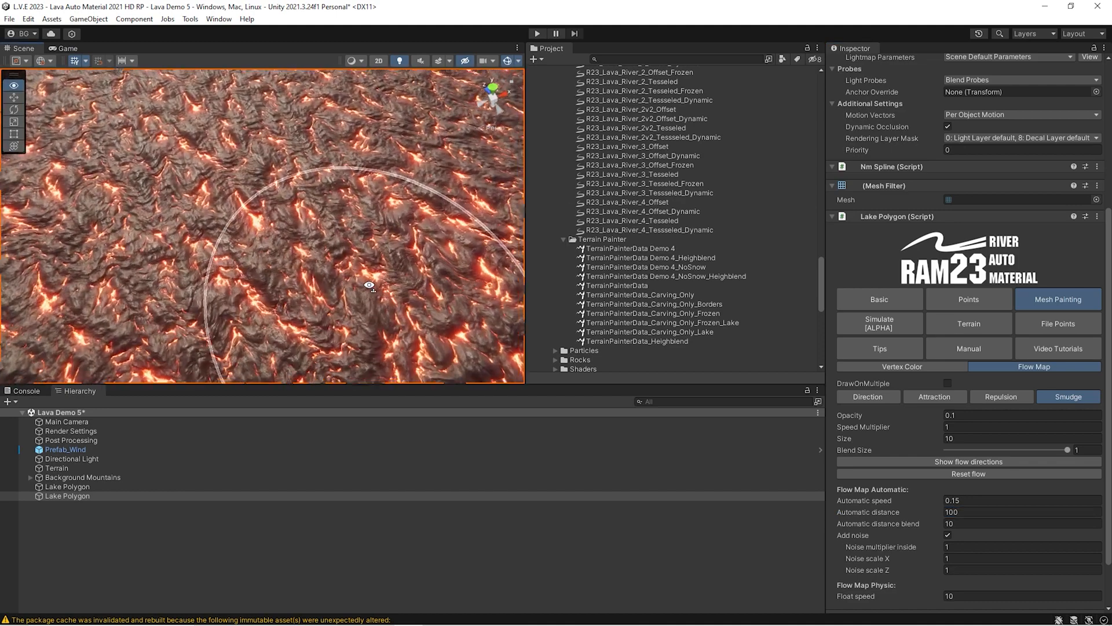
{"action": "left_click", "coordinate": [948, 534]}
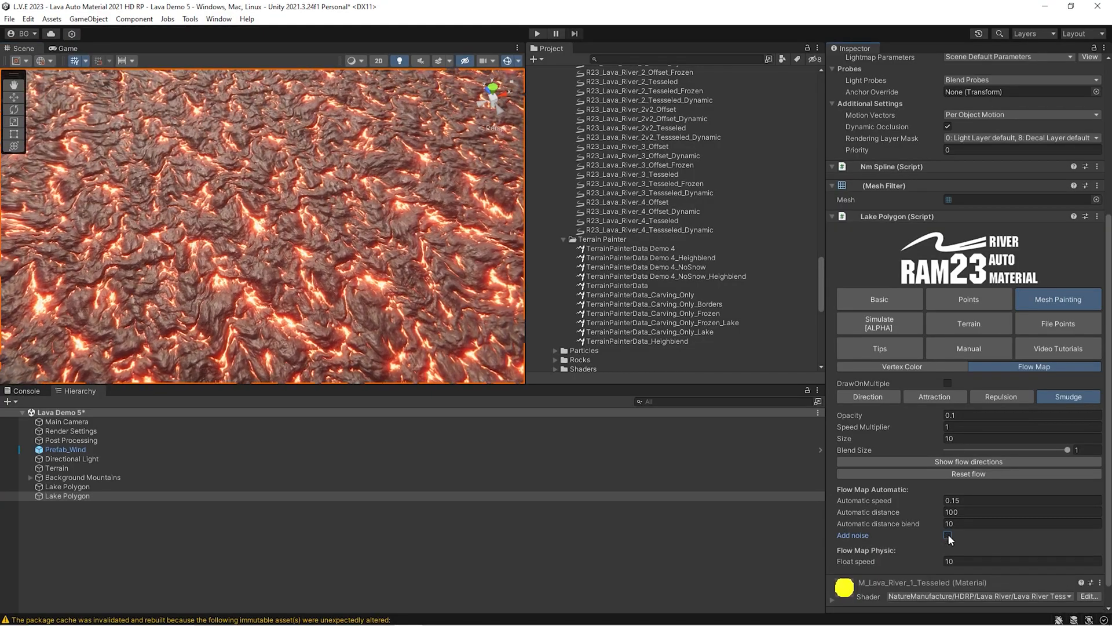
{"action": "left_click", "coordinate": [948, 534]}
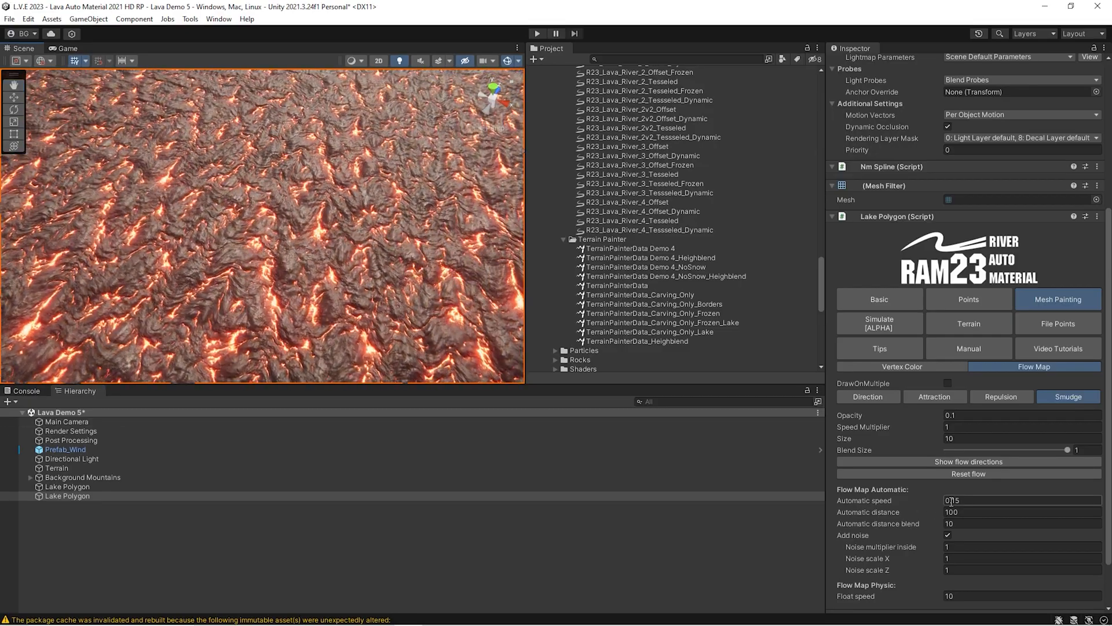
- Set up the Repulsion flow brush with size 60 and a blend size of 0.422
{"action": "right_click_drag", "start_coordinate": [289, 221], "coordinate": [277, 208]}
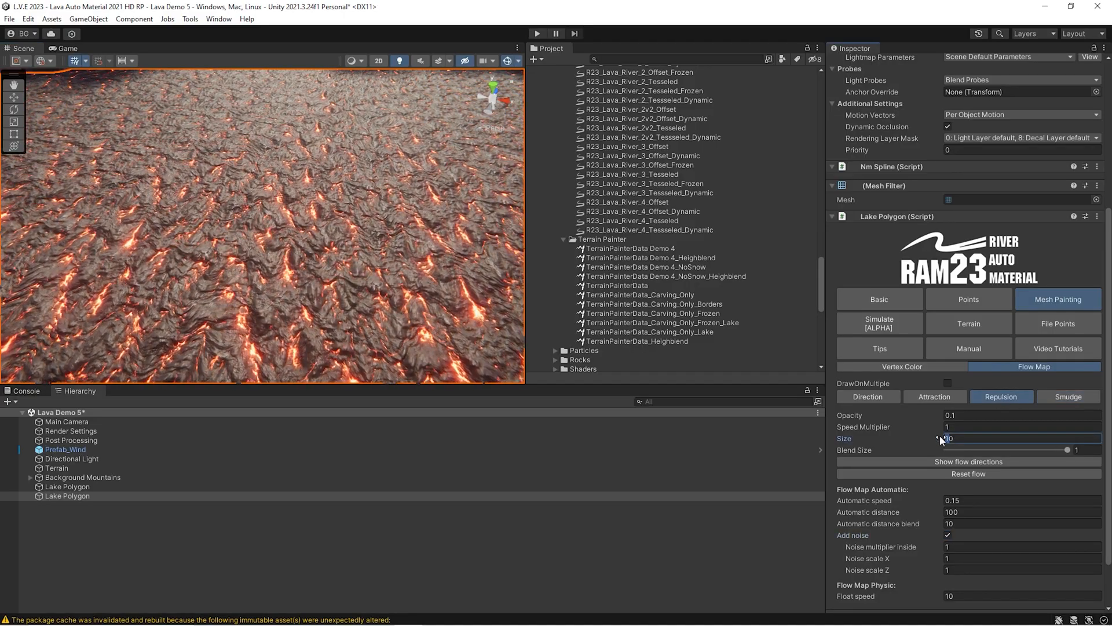
{"action": "type", "text": "60"}
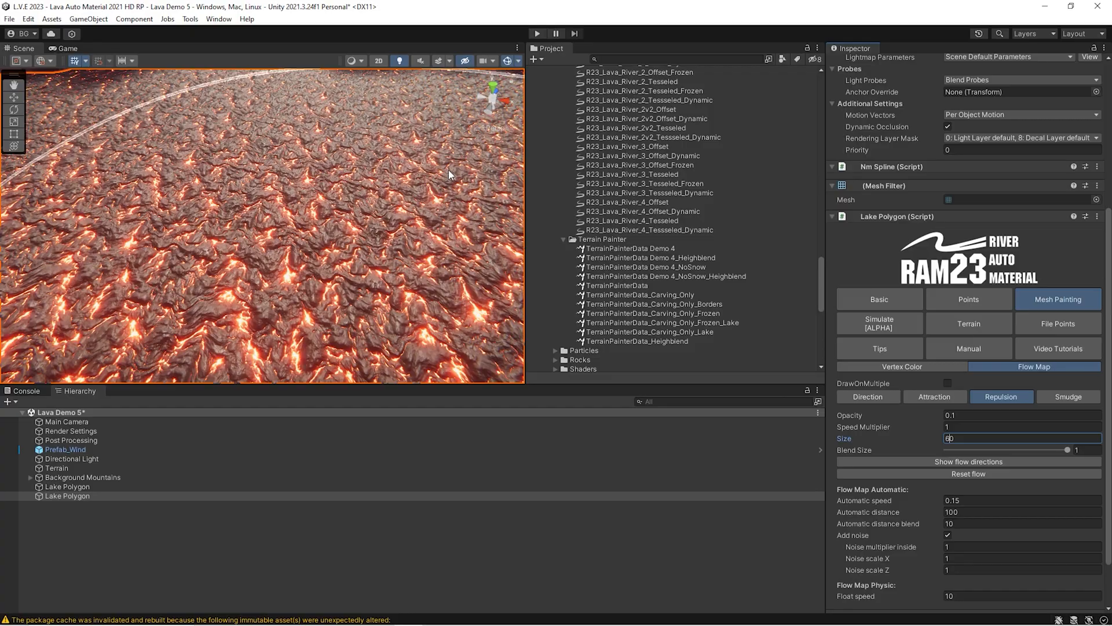
{"action": "left_click_drag", "start_coordinate": [996, 449], "coordinate": [997, 450]}
{"action": "right_click_drag", "start_coordinate": [247, 162], "coordinate": [203, 197]}
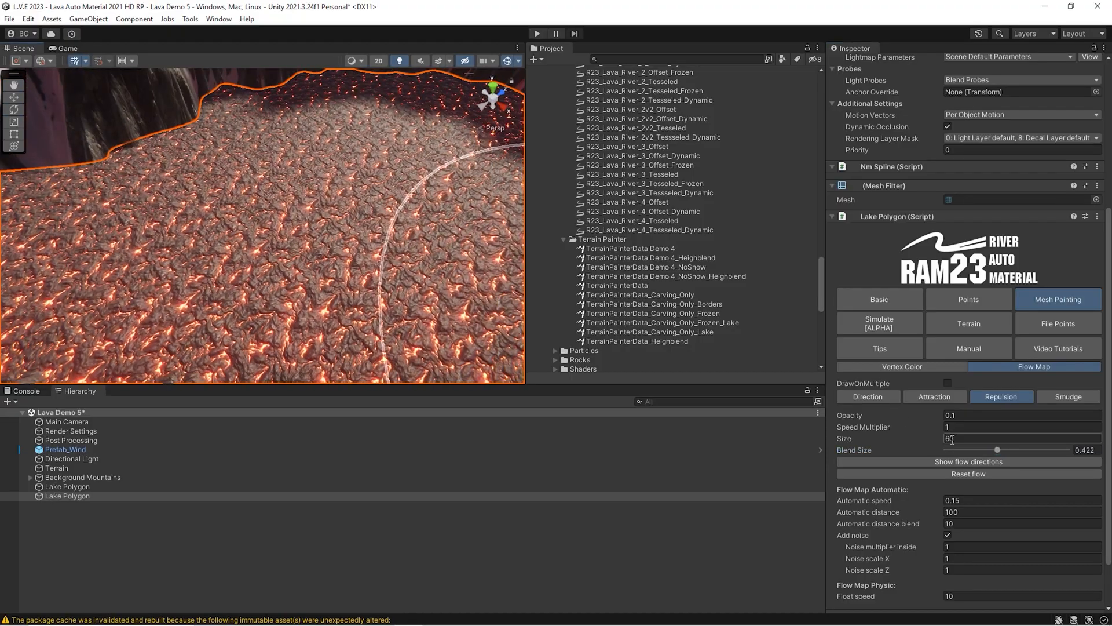
- Paint outward flow on the lava lake with the Repulsion brush at size 40 and check the flow directions
{"action": "left_click_drag", "start_coordinate": [942, 439], "coordinate": [934, 440]}
{"action": "mouse_move", "coordinate": [269, 238]}
{"action": "right_mouse_down"}
{"action": "mouse_move", "coordinate": [351, 186]}
{"action": "mouse_move", "coordinate": [357, 205]}
{"action": "mouse_move", "coordinate": [295, 235]}
{"action": "mouse_move", "coordinate": [287, 221]}
{"action": "mouse_move", "coordinate": [373, 230]}
{"action": "right_mouse_up"}
{"action": "key", "text": "w"}
{"action": "key", "text": "s"}
{"action": "scroll", "coordinate": [237, 227], "scroll_direction": "up", "scroll_amount": 10}
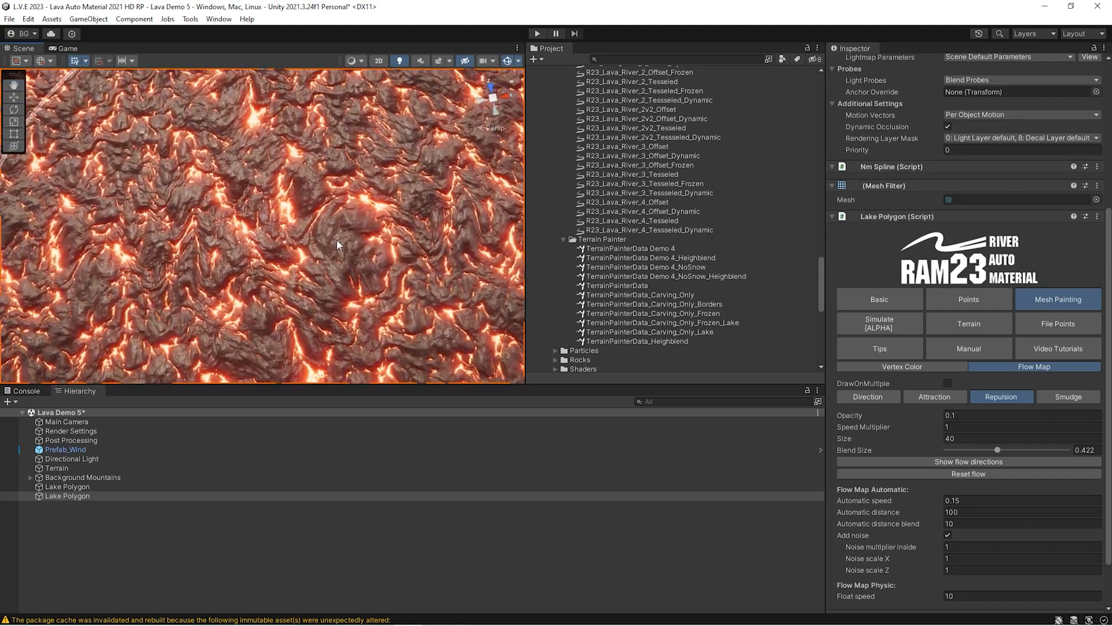
{"action": "left_click", "coordinate": [951, 462]}
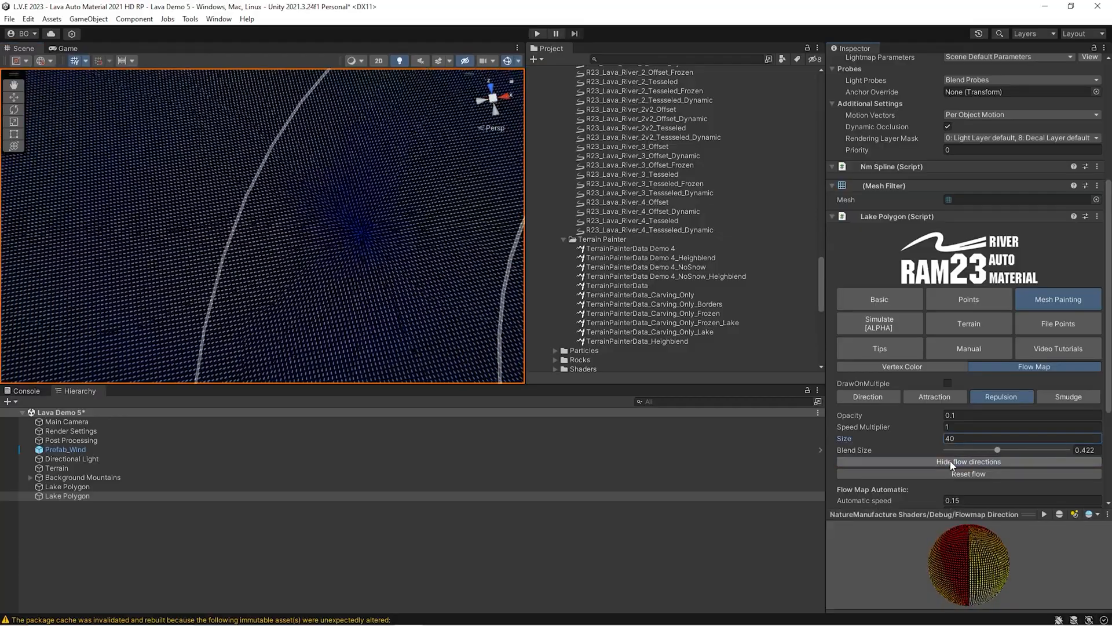
{"action": "left_click", "coordinate": [951, 462]}
{"action": "scroll", "coordinate": [236, 251], "scroll_direction": "down", "scroll_amount": 10}
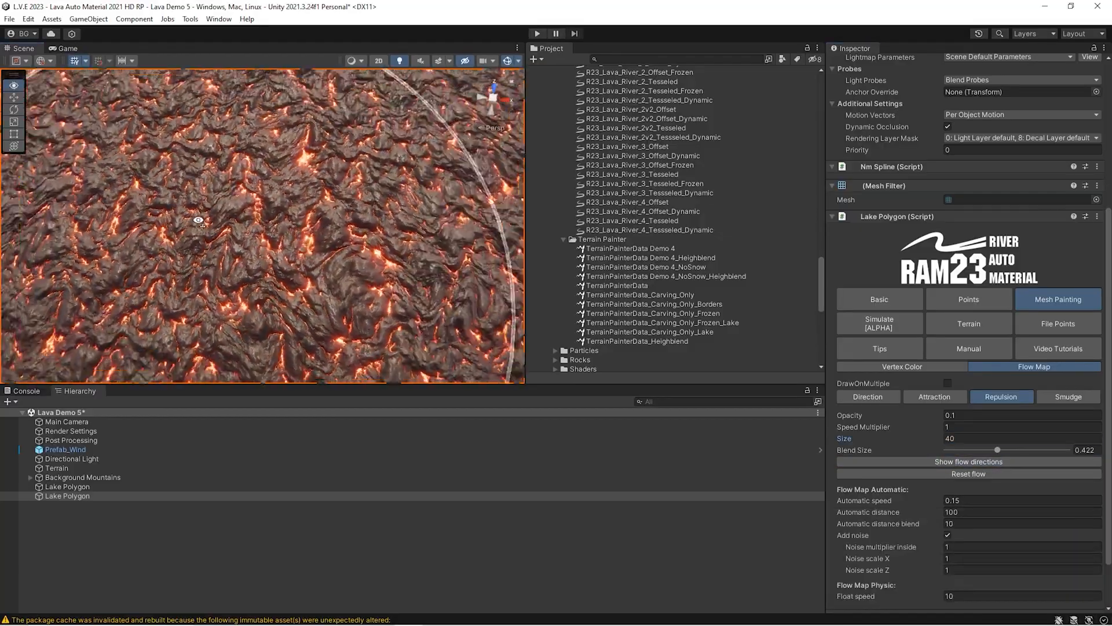
- Switch to the Smudge flow brush for the lava lake and set its size to 20
{"action": "left_click", "coordinate": [1057, 398]}
{"action": "mouse_move", "coordinate": [333, 223]}
{"action": "right_mouse_down"}
{"action": "mouse_move", "coordinate": [284, 227]}
{"action": "mouse_move", "coordinate": [359, 210]}
{"action": "mouse_move", "coordinate": [339, 218]}
{"action": "right_mouse_up"}
{"action": "key", "text": "s"}
{"action": "key", "text": "d"}
{"action": "key", "text": "w"}
{"action": "key", "text": "s"}
{"action": "left_click", "coordinate": [951, 439]}
{"action": "type", "text": "20"}
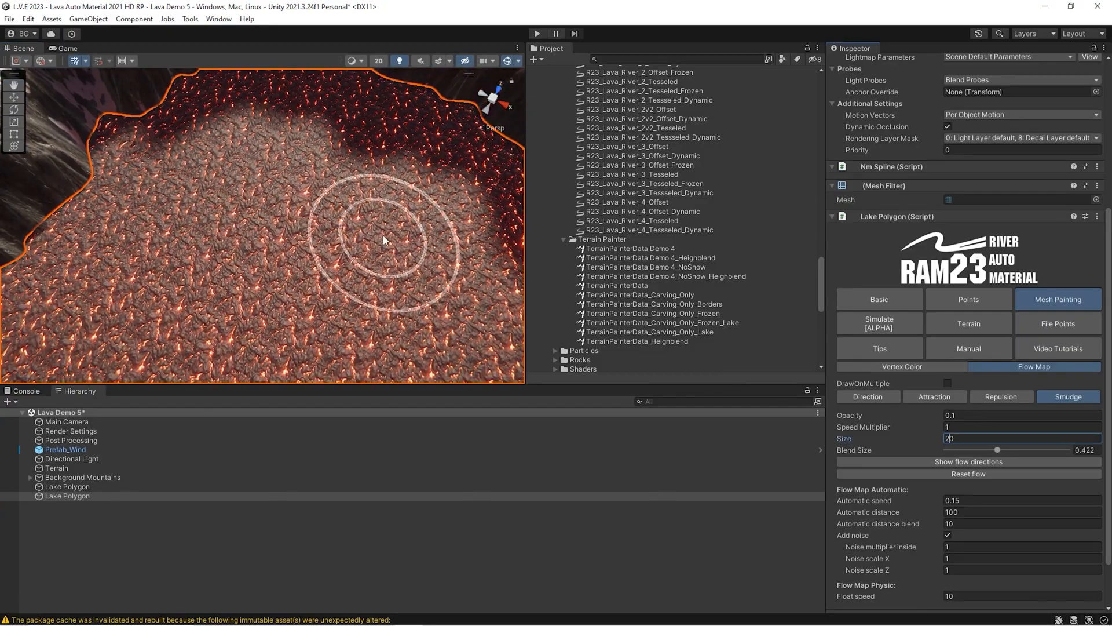
- Smudge the flow across the lava lake and toward its edges to blend the flow directions
{"action": "mouse_move", "coordinate": [323, 191]}
{"action": "right_mouse_down"}
{"action": "mouse_move", "coordinate": [324, 210]}
{"action": "mouse_move", "coordinate": [381, 214]}
{"action": "mouse_move", "coordinate": [303, 197]}
{"action": "mouse_move", "coordinate": [365, 220]}
{"action": "right_mouse_up"}
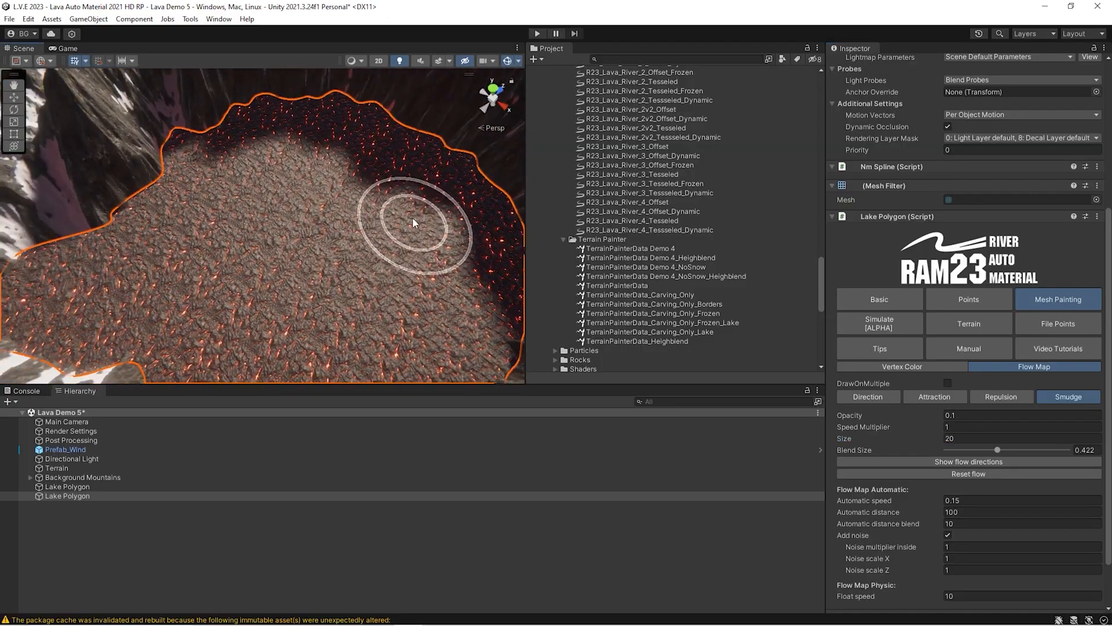
{"action": "right_click_drag", "start_coordinate": [151, 263], "coordinate": [373, 193]}
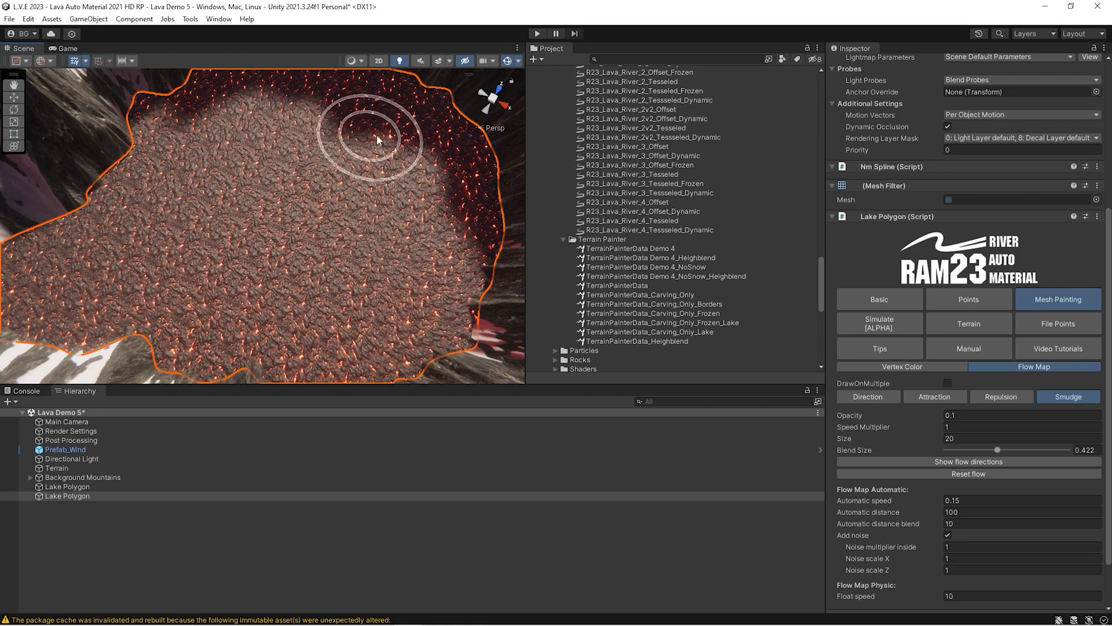
{"action": "mouse_move", "coordinate": [312, 204]}
{"action": "right_mouse_down"}
{"action": "mouse_move", "coordinate": [239, 211]}
{"action": "mouse_move", "coordinate": [307, 228]}
{"action": "right_mouse_up"}
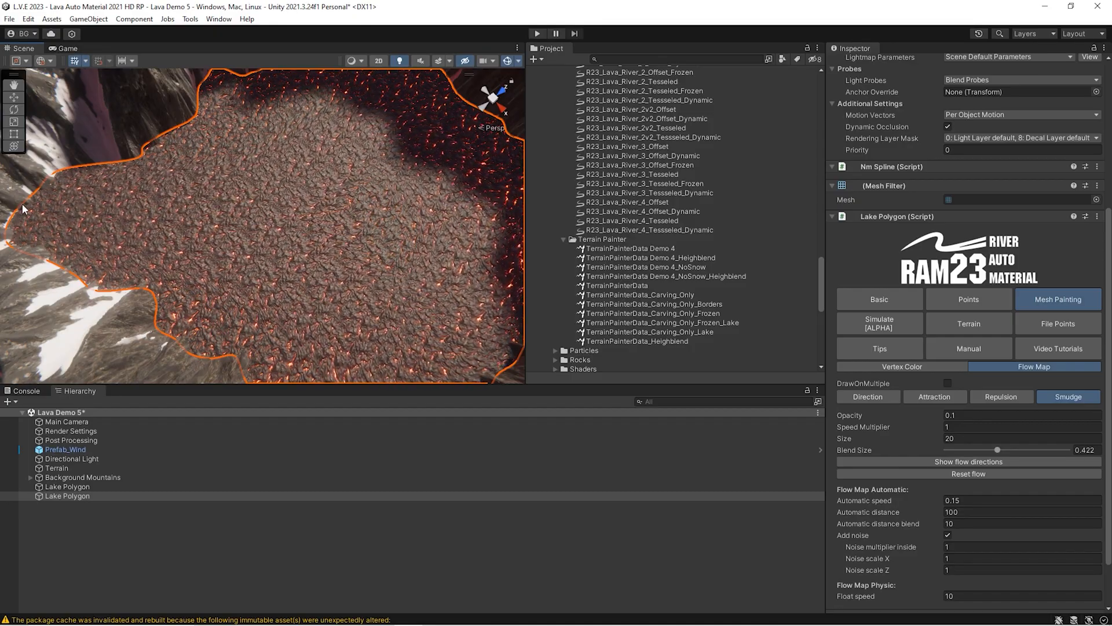
{"action": "mouse_move", "coordinate": [148, 216]}
{"action": "right_mouse_down"}
{"action": "mouse_move", "coordinate": [194, 219]}
{"action": "mouse_move", "coordinate": [253, 186]}
{"action": "mouse_move", "coordinate": [255, 209]}
{"action": "mouse_move", "coordinate": [248, 193]}
{"action": "mouse_move", "coordinate": [223, 248]}
{"action": "mouse_move", "coordinate": [269, 242]}
{"action": "right_mouse_up"}
{"action": "key", "text": "a"}
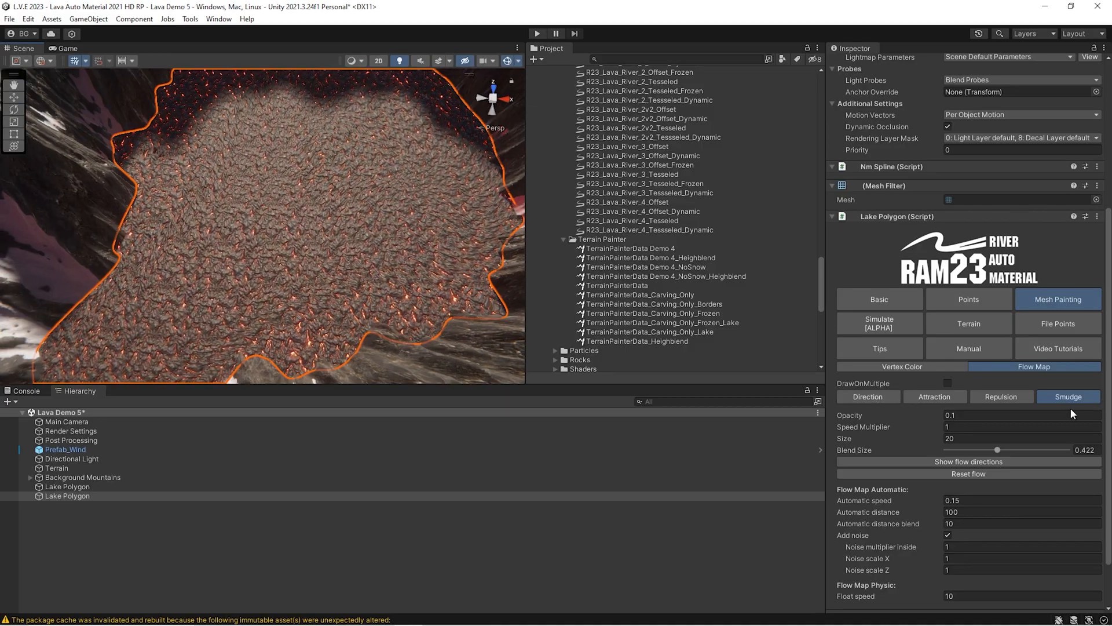
{"action": "left_click_drag", "start_coordinate": [317, 251], "coordinate": [310, 217], "text": "alt"}
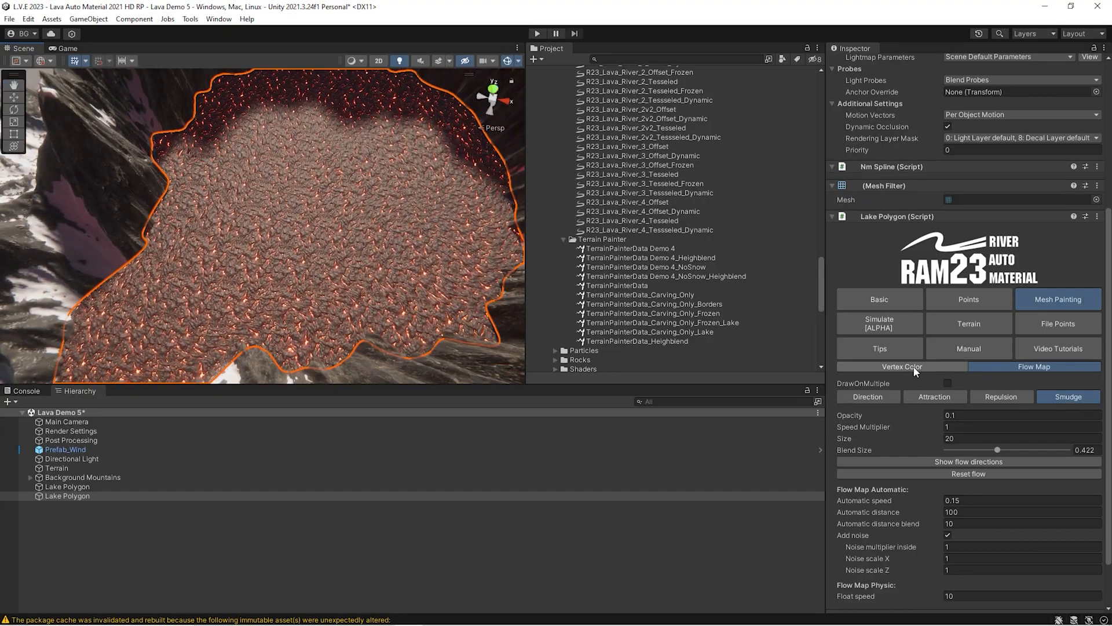
- Switch the lava lake's mesh painting from flow map to vertex color
{"action": "left_click", "coordinate": [914, 369]}
{"action": "right_click_drag", "start_coordinate": [287, 253], "coordinate": [260, 233]}
{"action": "key", "text": "w"}
{"action": "mouse_move", "coordinate": [339, 154]}
{"action": "right_mouse_down"}
{"action": "mouse_move", "coordinate": [360, 189]}
{"action": "mouse_move", "coordinate": [394, 191]}
{"action": "right_mouse_up"}
{"action": "left_click_drag", "start_coordinate": [393, 191], "coordinate": [426, 228]}
{"action": "right_click_drag", "start_coordinate": [427, 228], "coordinate": [400, 255]}
{"action": "mouse_move", "coordinate": [399, 255]}
{"action": "left_mouse_down"}
{"action": "mouse_move", "coordinate": [315, 119]}
{"action": "mouse_move", "coordinate": [394, 260]}
{"action": "left_mouse_up"}
{"action": "mouse_move", "coordinate": [394, 261]}
{"action": "right_mouse_down"}
{"action": "mouse_move", "coordinate": [219, 256]}
{"action": "mouse_move", "coordinate": [217, 268]}
{"action": "right_mouse_up"}
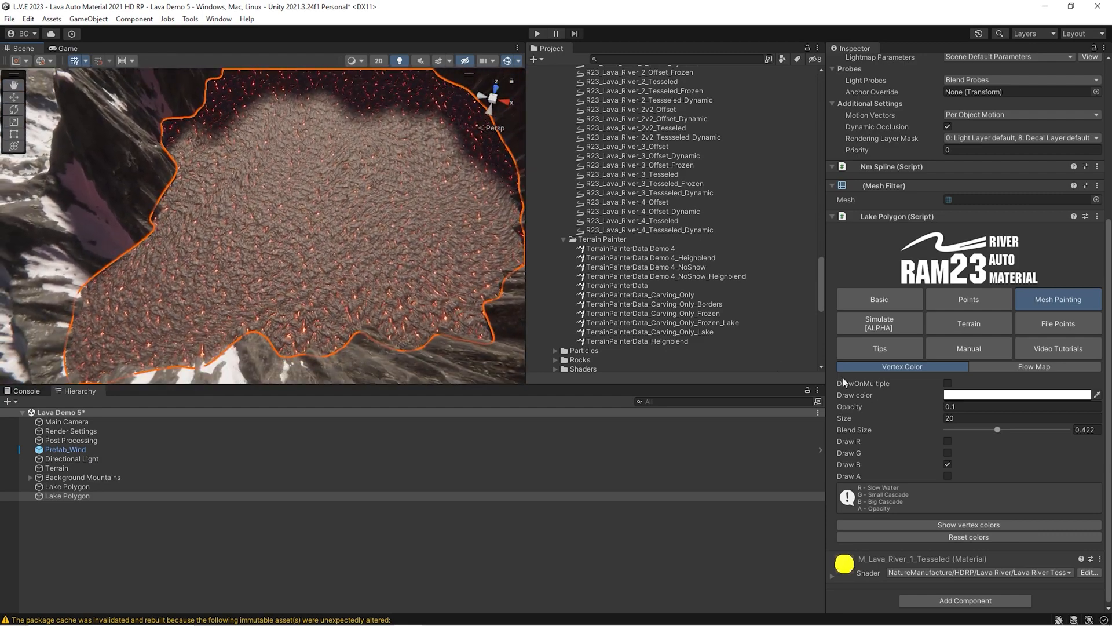
- Keep the white draw color, restrict vertex painting to the G channel, and set the blend size to 0.46
{"action": "left_click", "coordinate": [949, 396]}
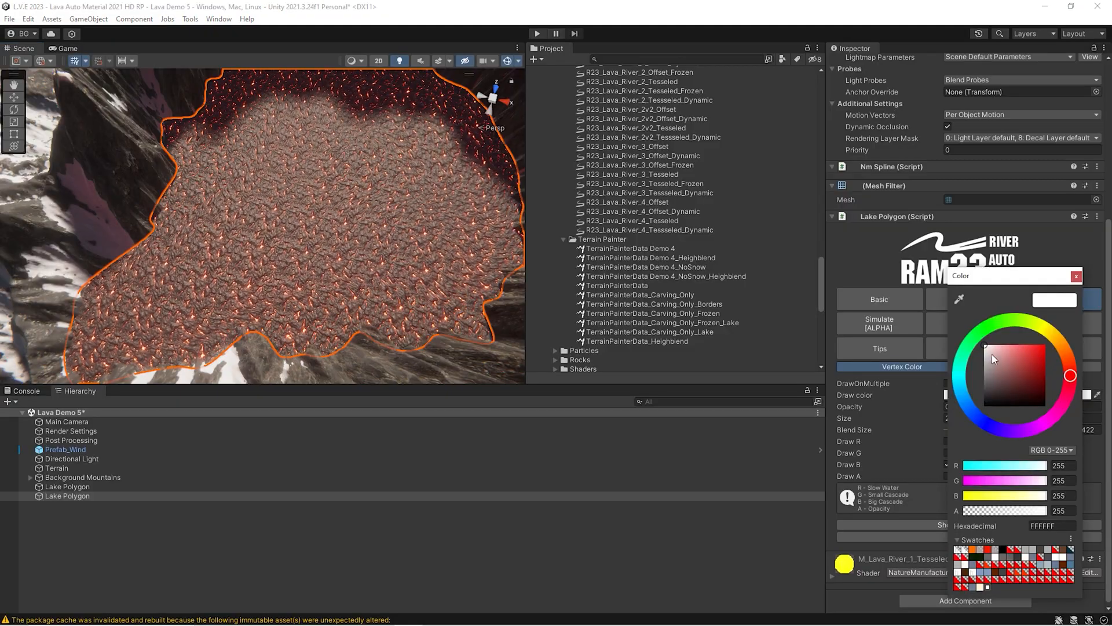
{"action": "left_click", "coordinate": [860, 395]}
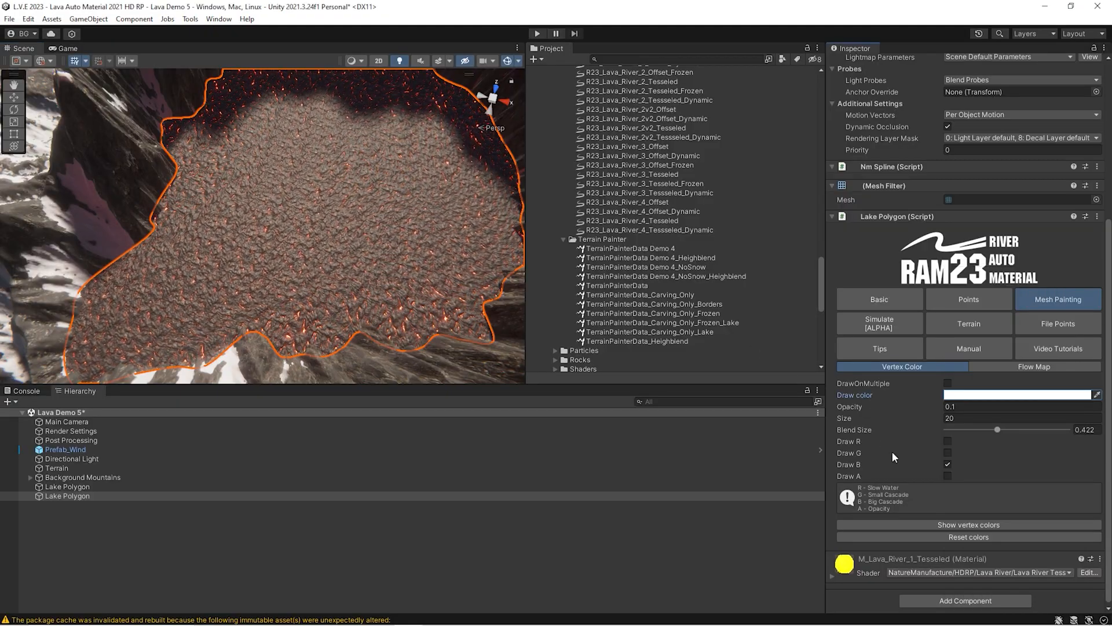
{"action": "left_click", "coordinate": [947, 453]}
{"action": "left_click", "coordinate": [948, 464]}
{"action": "left_click_drag", "start_coordinate": [999, 429], "coordinate": [1004, 433]}
{"action": "right_click_drag", "start_coordinate": [336, 232], "coordinate": [336, 230]}
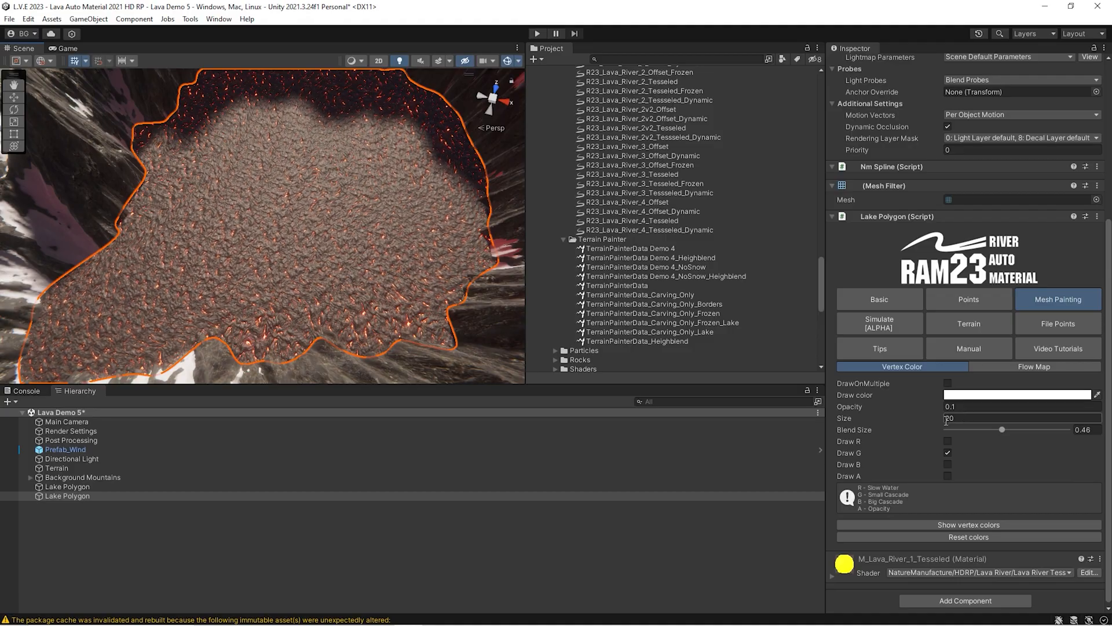
- Paint the G vertex color channel across the lava lake at size 20
{"action": "mouse_move", "coordinate": [420, 241]}
{"action": "left_mouse_down"}
{"action": "mouse_move", "coordinate": [432, 208]}
{"action": "mouse_move", "coordinate": [404, 127]}
{"action": "mouse_move", "coordinate": [335, 95]}
{"action": "mouse_move", "coordinate": [242, 116]}
{"action": "mouse_move", "coordinate": [360, 141]}
{"action": "mouse_move", "coordinate": [322, 142]}
{"action": "mouse_move", "coordinate": [310, 112]}
{"action": "mouse_move", "coordinate": [418, 144]}
{"action": "mouse_move", "coordinate": [336, 280]}
{"action": "mouse_move", "coordinate": [277, 157]}
{"action": "mouse_move", "coordinate": [224, 176]}
{"action": "mouse_move", "coordinate": [345, 293]}
{"action": "mouse_move", "coordinate": [233, 251]}
{"action": "mouse_move", "coordinate": [177, 201]}
{"action": "mouse_move", "coordinate": [104, 321]}
{"action": "mouse_move", "coordinate": [247, 189]}
{"action": "mouse_move", "coordinate": [369, 193]}
{"action": "mouse_move", "coordinate": [241, 207]}
{"action": "mouse_move", "coordinate": [328, 178]}
{"action": "mouse_move", "coordinate": [348, 218]}
{"action": "mouse_move", "coordinate": [199, 318]}
{"action": "mouse_move", "coordinate": [87, 331]}
{"action": "mouse_move", "coordinate": [168, 203]}
{"action": "mouse_move", "coordinate": [178, 138]}
{"action": "mouse_move", "coordinate": [218, 82]}
{"action": "mouse_move", "coordinate": [442, 116]}
{"action": "mouse_move", "coordinate": [365, 307]}
{"action": "mouse_move", "coordinate": [200, 325]}
{"action": "mouse_move", "coordinate": [155, 241]}
{"action": "mouse_move", "coordinate": [85, 315]}
{"action": "mouse_move", "coordinate": [278, 266]}
{"action": "left_mouse_up"}
{"action": "right_click_drag", "start_coordinate": [302, 269], "coordinate": [312, 253]}
{"action": "left_click_drag", "start_coordinate": [311, 203], "coordinate": [315, 233]}
- Switch vertex painting to the B channel only and paint it over the middle and outflow arm of the lava lake
{"action": "left_click", "coordinate": [947, 464]}
{"action": "left_click", "coordinate": [948, 452]}
{"action": "right_click_drag", "start_coordinate": [328, 188], "coordinate": [340, 226]}
{"action": "left_click_drag", "start_coordinate": [410, 234], "coordinate": [404, 229]}
{"action": "left_click_drag", "start_coordinate": [359, 155], "coordinate": [285, 137]}
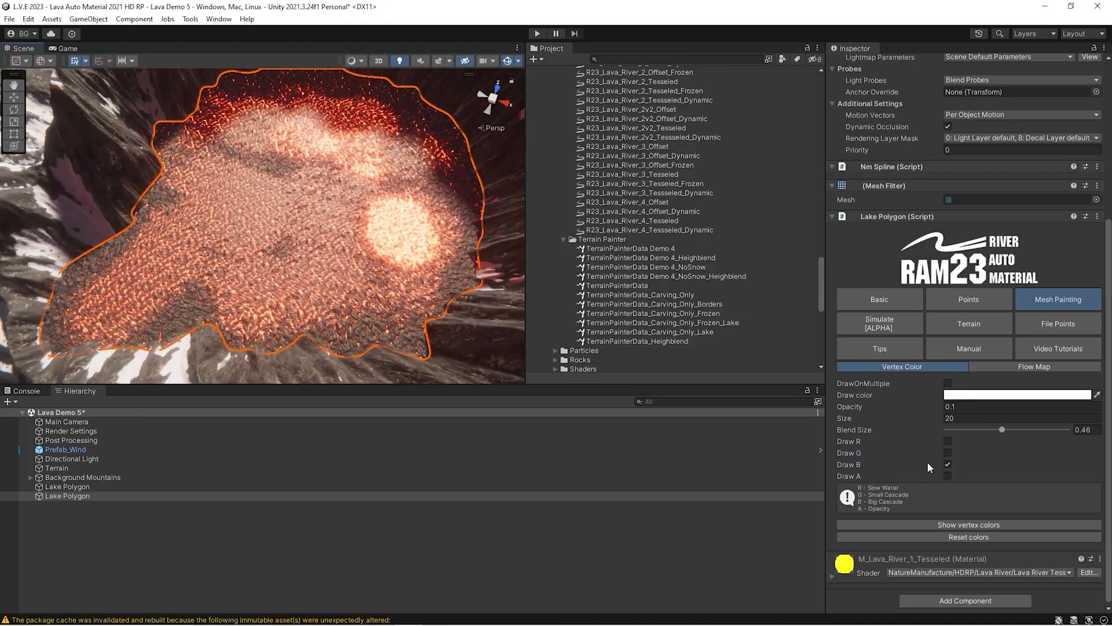
{"action": "left_click_drag", "start_coordinate": [319, 220], "coordinate": [311, 213]}
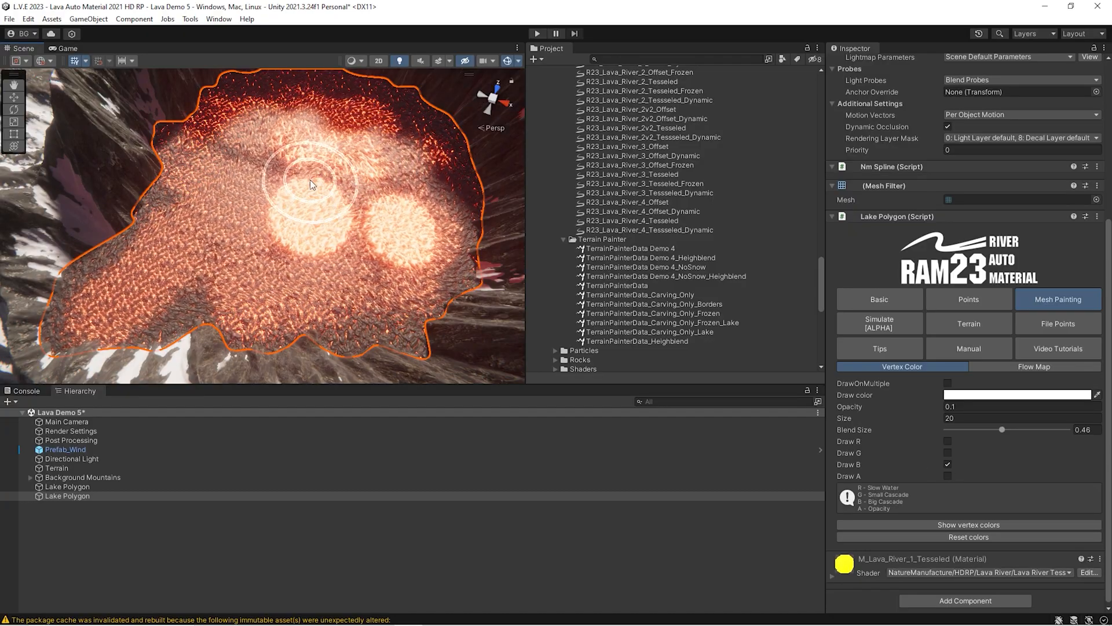
{"action": "mouse_move", "coordinate": [215, 137]}
{"action": "left_mouse_down"}
{"action": "mouse_move", "coordinate": [246, 234]}
{"action": "mouse_move", "coordinate": [325, 165]}
{"action": "mouse_move", "coordinate": [299, 246]}
{"action": "mouse_move", "coordinate": [346, 275]}
{"action": "mouse_move", "coordinate": [311, 281]}
{"action": "mouse_move", "coordinate": [252, 266]}
{"action": "left_mouse_up"}
{"action": "mouse_move", "coordinate": [74, 332]}
{"action": "left_mouse_down"}
{"action": "mouse_move", "coordinate": [194, 266]}
{"action": "mouse_move", "coordinate": [239, 172]}
{"action": "mouse_move", "coordinate": [276, 128]}
{"action": "left_mouse_up"}
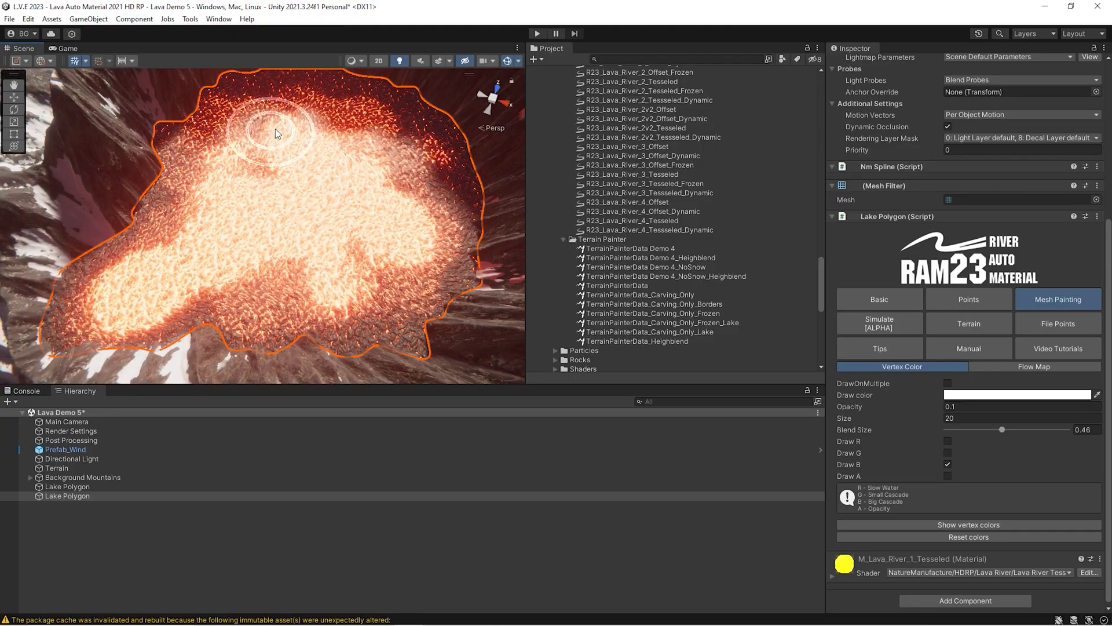
{"action": "mouse_move", "coordinate": [361, 126]}
{"action": "left_mouse_down"}
{"action": "mouse_move", "coordinate": [397, 179]}
{"action": "mouse_move", "coordinate": [427, 124]}
{"action": "mouse_move", "coordinate": [249, 194]}
{"action": "mouse_move", "coordinate": [88, 339]}
{"action": "mouse_move", "coordinate": [78, 329]}
{"action": "mouse_move", "coordinate": [255, 264]}
{"action": "left_mouse_up"}
- Extend the B channel vertex paint toward the far shore and sides of the lava lake
{"action": "mouse_move", "coordinate": [342, 241]}
{"action": "right_mouse_down"}
{"action": "mouse_move", "coordinate": [255, 241]}
{"action": "mouse_move", "coordinate": [304, 277]}
{"action": "right_mouse_up"}
{"action": "left_click_drag", "start_coordinate": [305, 278], "coordinate": [274, 261]}
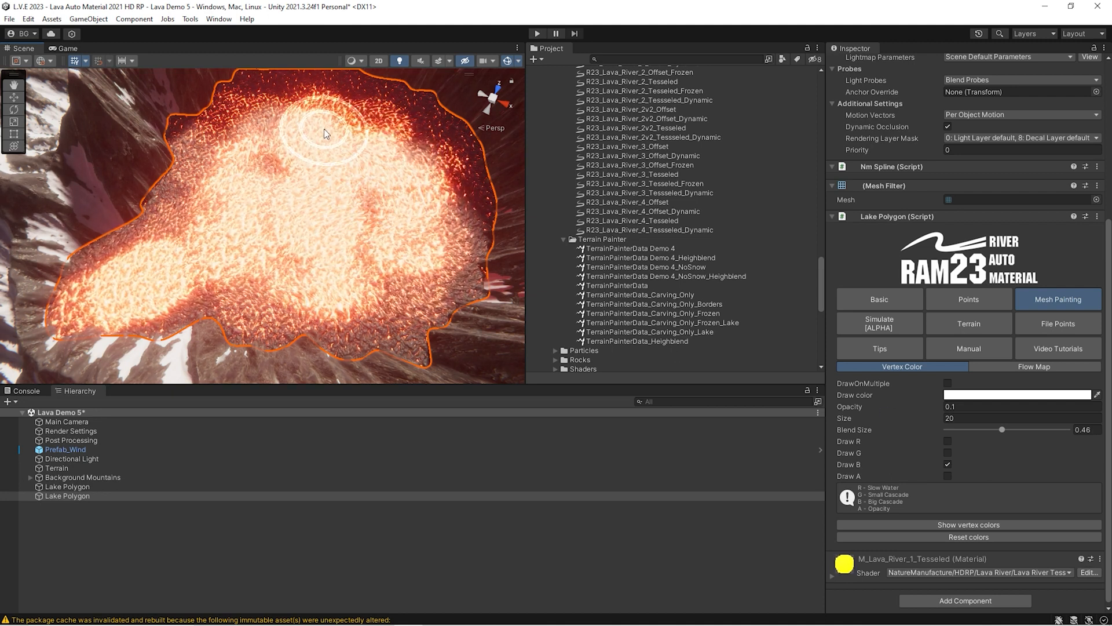
{"action": "right_click_drag", "start_coordinate": [291, 125], "coordinate": [292, 109]}
{"action": "left_click_drag", "start_coordinate": [295, 112], "coordinate": [444, 173]}
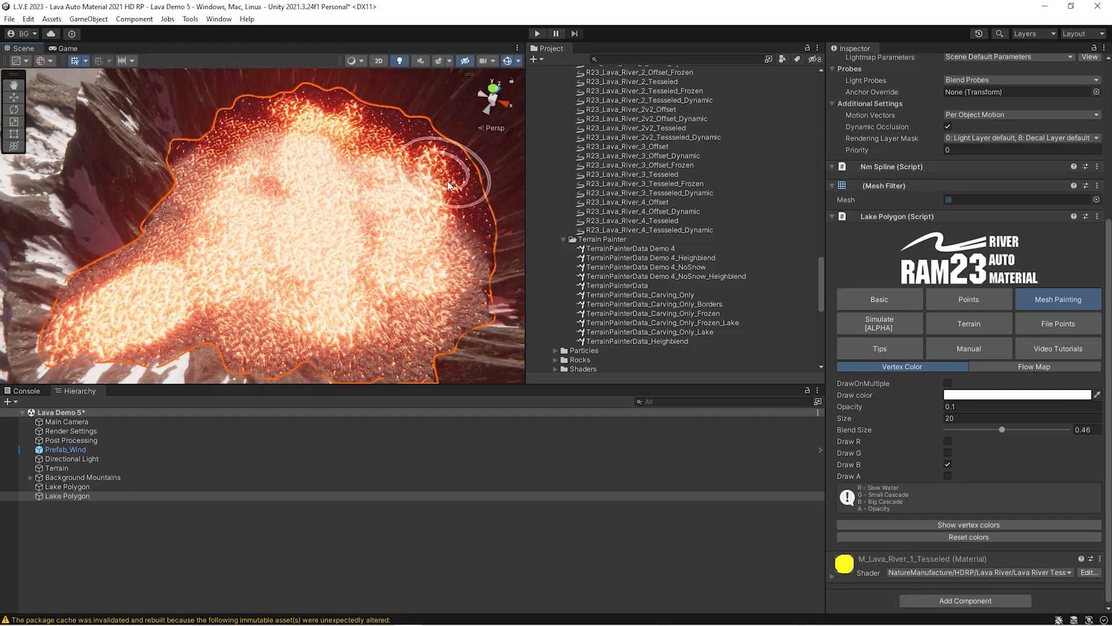
{"action": "left_click_drag", "start_coordinate": [407, 305], "coordinate": [366, 240]}
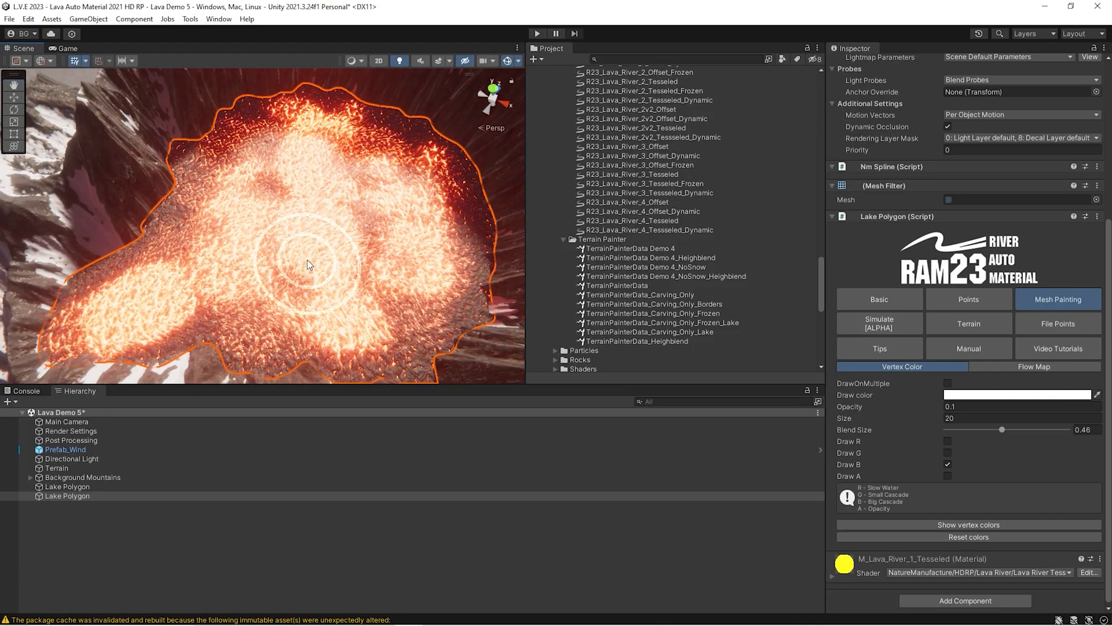
{"action": "left_click_drag", "start_coordinate": [297, 271], "coordinate": [230, 194], "text": "alt"}
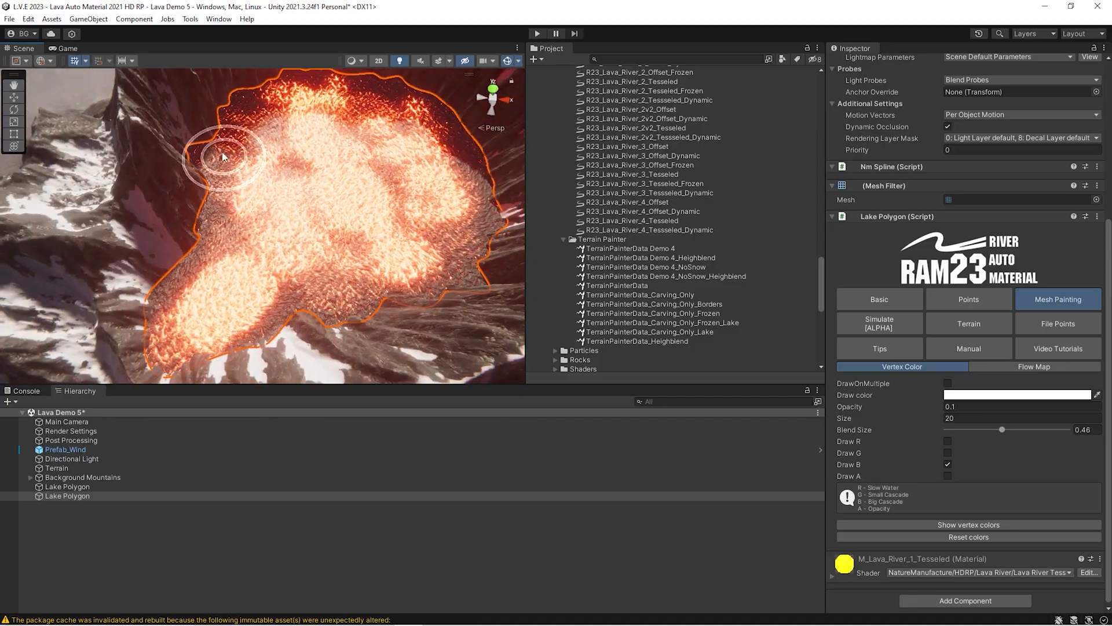
{"action": "left_click_drag", "start_coordinate": [284, 285], "coordinate": [223, 292], "text": "alt"}
- Show the lava lake's flow directions, examine them close up and across the lake, and hide them again
{"action": "right_click_drag", "start_coordinate": [294, 272], "coordinate": [412, 227]}
{"action": "key", "text": "w"}
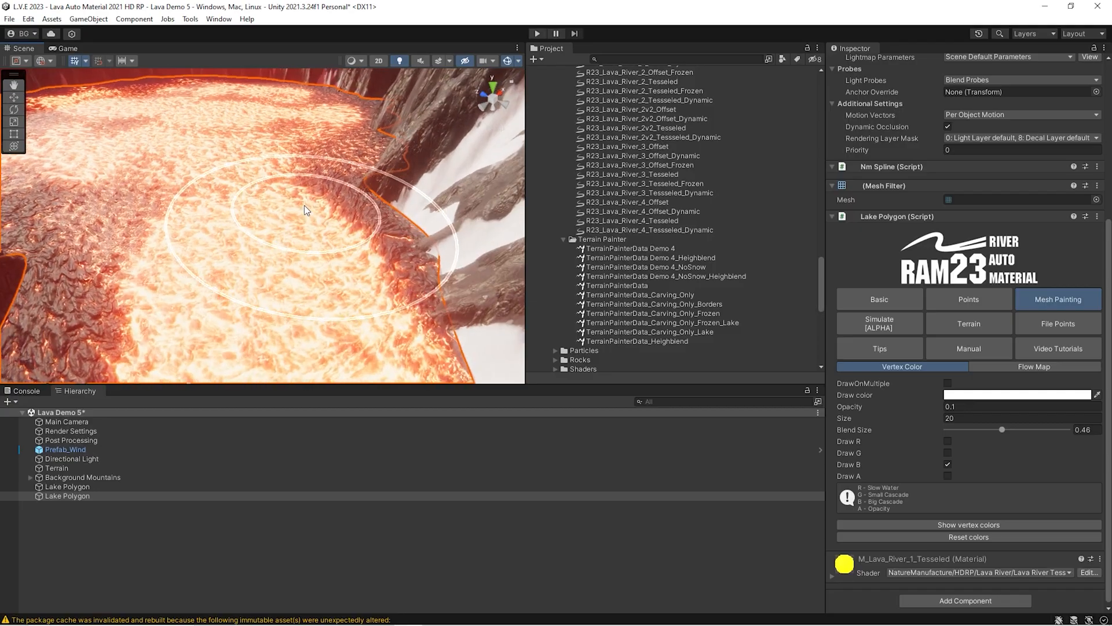
{"action": "right_click_drag", "start_coordinate": [304, 204], "coordinate": [319, 241]}
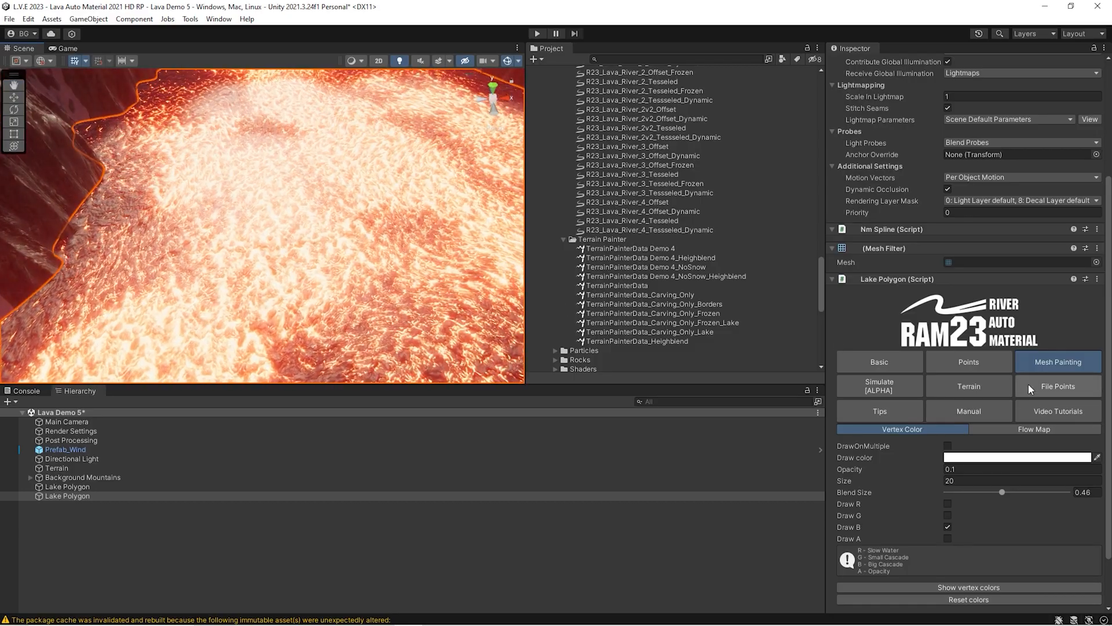
{"action": "left_click", "coordinate": [1025, 430]}
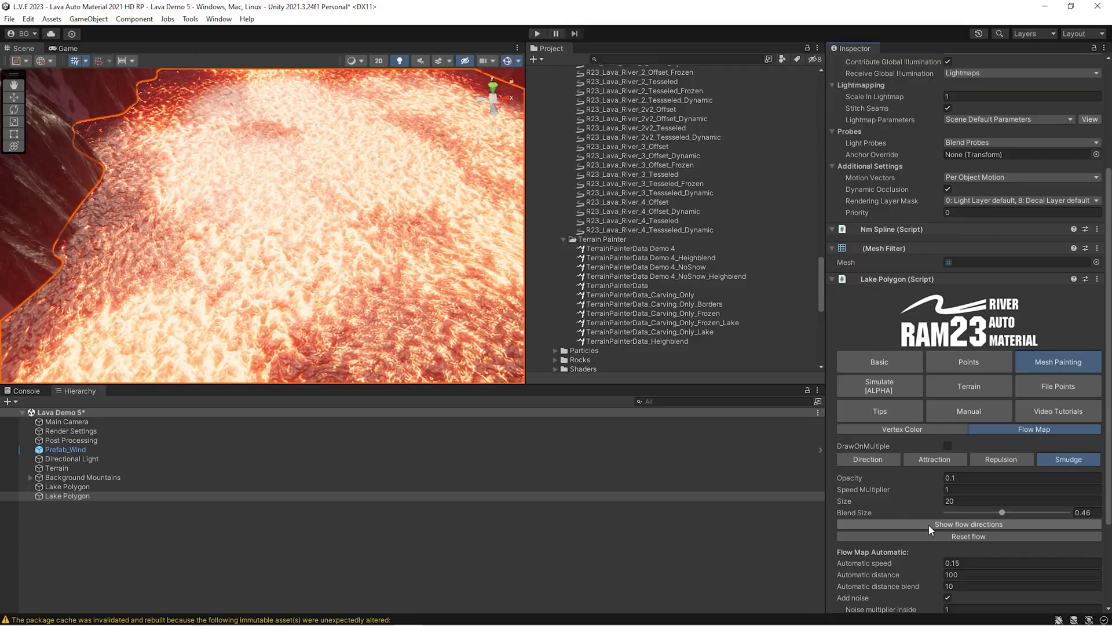
{"action": "left_click", "coordinate": [929, 523]}
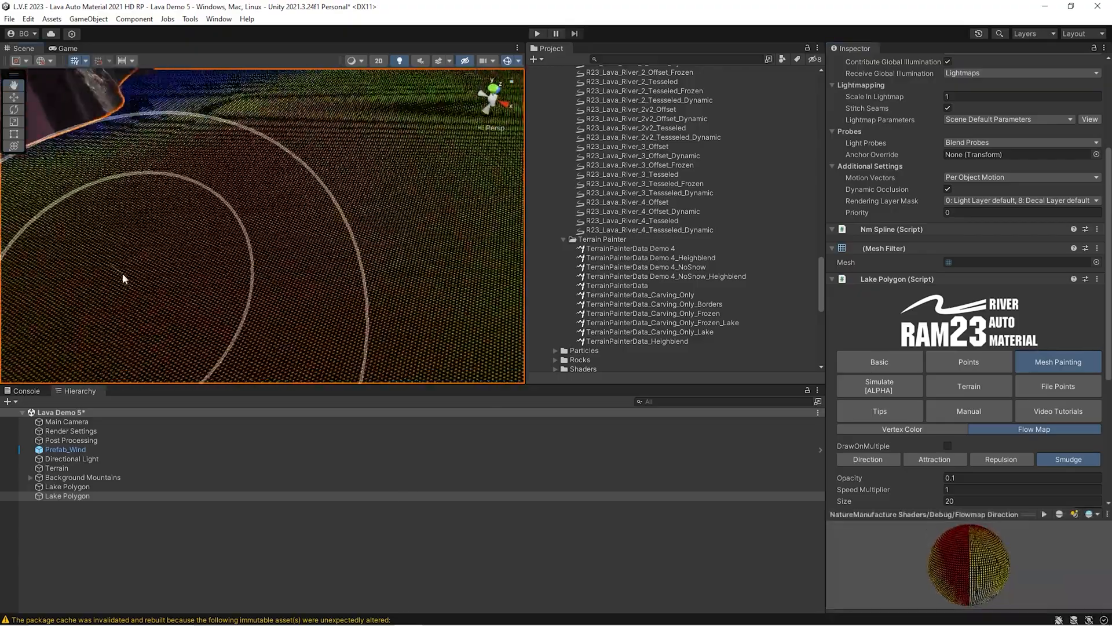
{"action": "scroll", "coordinate": [178, 280], "scroll_direction": "up", "scroll_amount": 3}
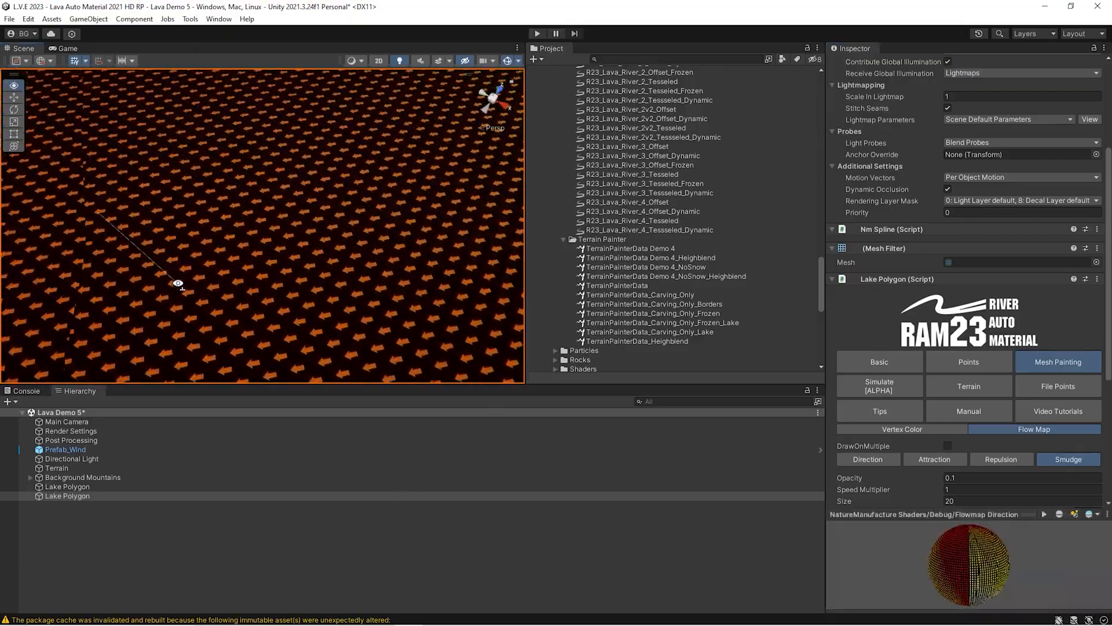
{"action": "scroll", "coordinate": [271, 243], "scroll_direction": "down", "scroll_amount": 5}
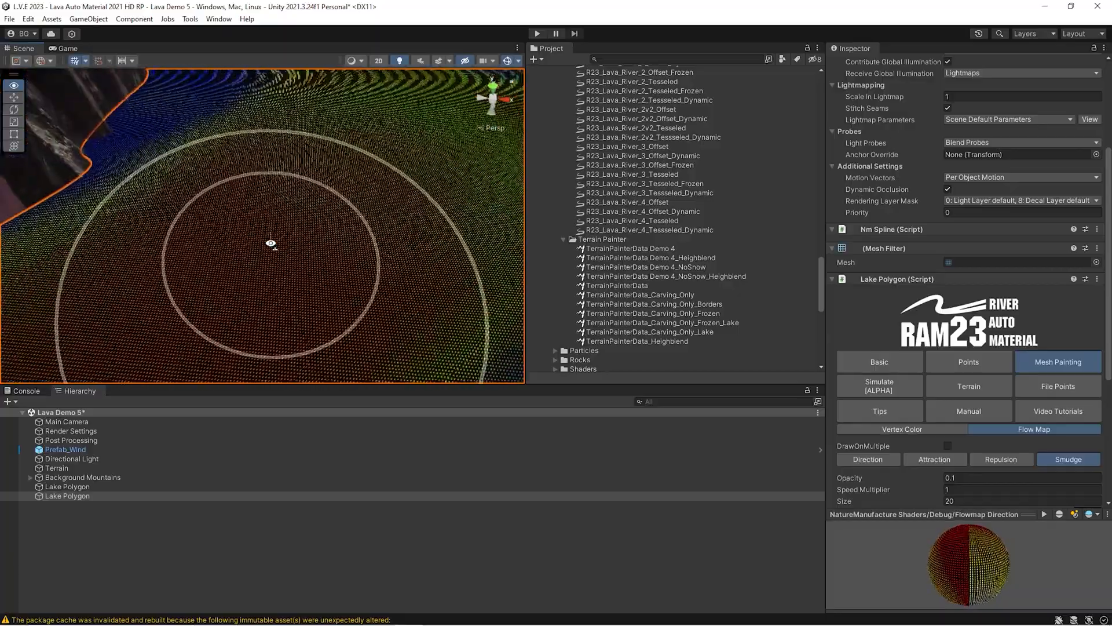
{"action": "scroll", "coordinate": [322, 231], "scroll_direction": "up", "scroll_amount": 5}
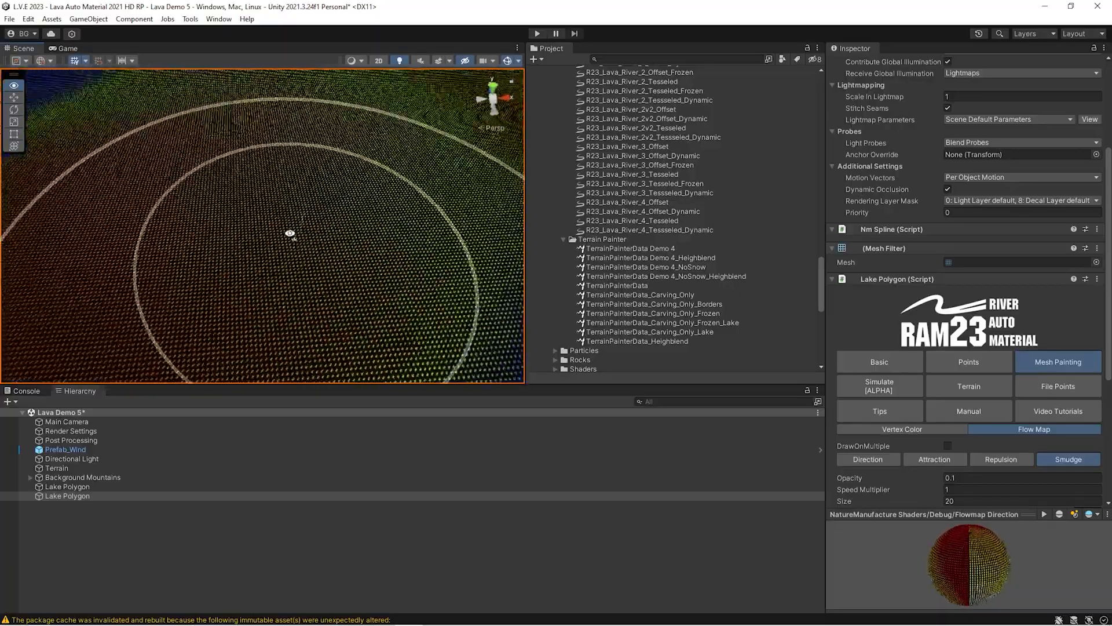
{"action": "mouse_move", "coordinate": [310, 242]}
{"action": "right_mouse_down"}
{"action": "mouse_move", "coordinate": [302, 254]}
{"action": "mouse_move", "coordinate": [391, 274]}
{"action": "mouse_move", "coordinate": [196, 262]}
{"action": "mouse_move", "coordinate": [285, 323]}
{"action": "mouse_move", "coordinate": [198, 248]}
{"action": "mouse_move", "coordinate": [231, 186]}
{"action": "mouse_move", "coordinate": [224, 262]}
{"action": "mouse_move", "coordinate": [283, 224]}
{"action": "mouse_move", "coordinate": [270, 355]}
{"action": "mouse_move", "coordinate": [278, 324]}
{"action": "mouse_move", "coordinate": [237, 278]}
{"action": "mouse_move", "coordinate": [268, 217]}
{"action": "mouse_move", "coordinate": [261, 203]}
{"action": "mouse_move", "coordinate": [283, 211]}
{"action": "mouse_move", "coordinate": [290, 227]}
{"action": "mouse_move", "coordinate": [130, 249]}
{"action": "mouse_move", "coordinate": [161, 266]}
{"action": "mouse_move", "coordinate": [336, 179]}
{"action": "mouse_move", "coordinate": [449, 218]}
{"action": "right_mouse_up"}
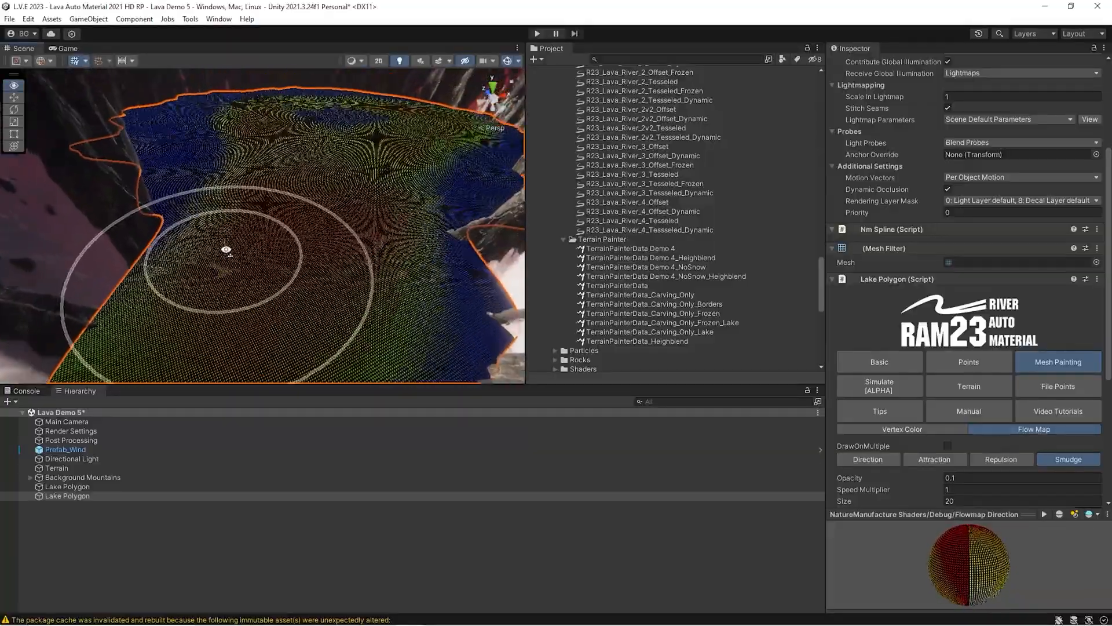
{"action": "scroll", "coordinate": [911, 410], "scroll_direction": "down", "scroll_amount": 3}
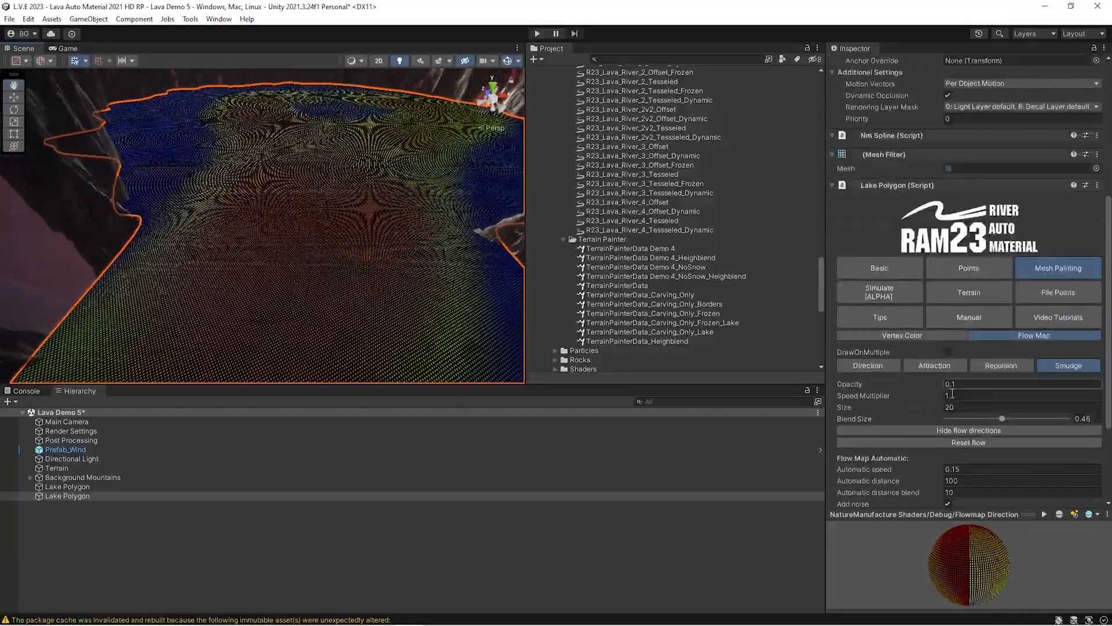
{"action": "left_click", "coordinate": [948, 433]}
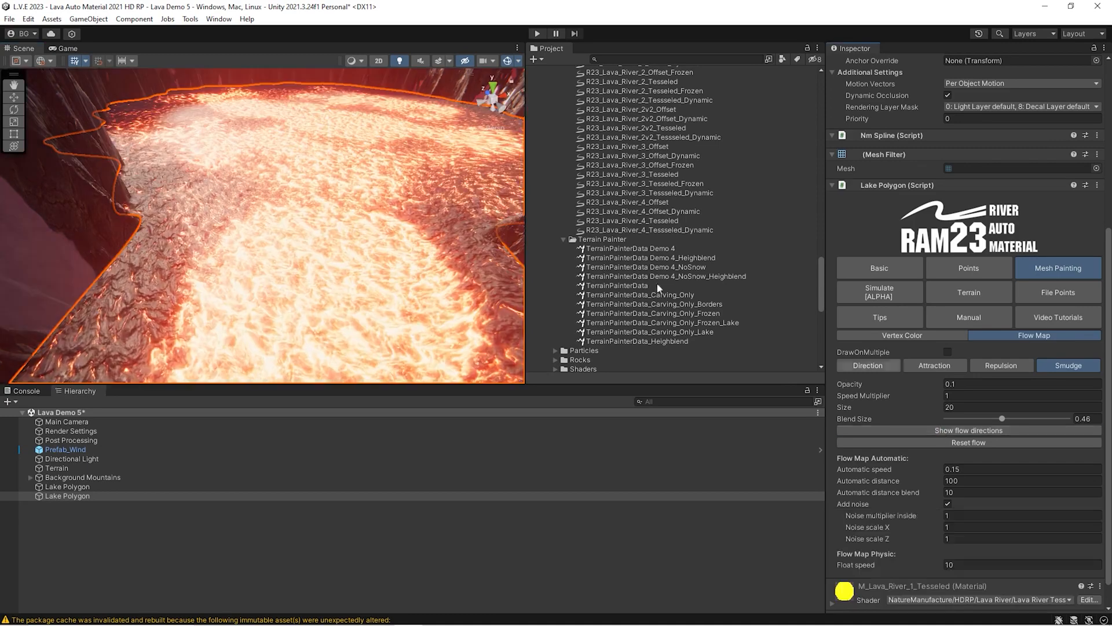
- Open the lava lake's terrain settings and assign TerrainPainterData Demo 4_NoSnow_Heighblend as the terrain painter profile
{"action": "right_click_drag", "start_coordinate": [119, 231], "coordinate": [344, 168]}
{"action": "key", "text": "s"}
{"action": "right_click_drag", "start_coordinate": [354, 211], "coordinate": [294, 211]}
{"action": "key", "text": "s"}
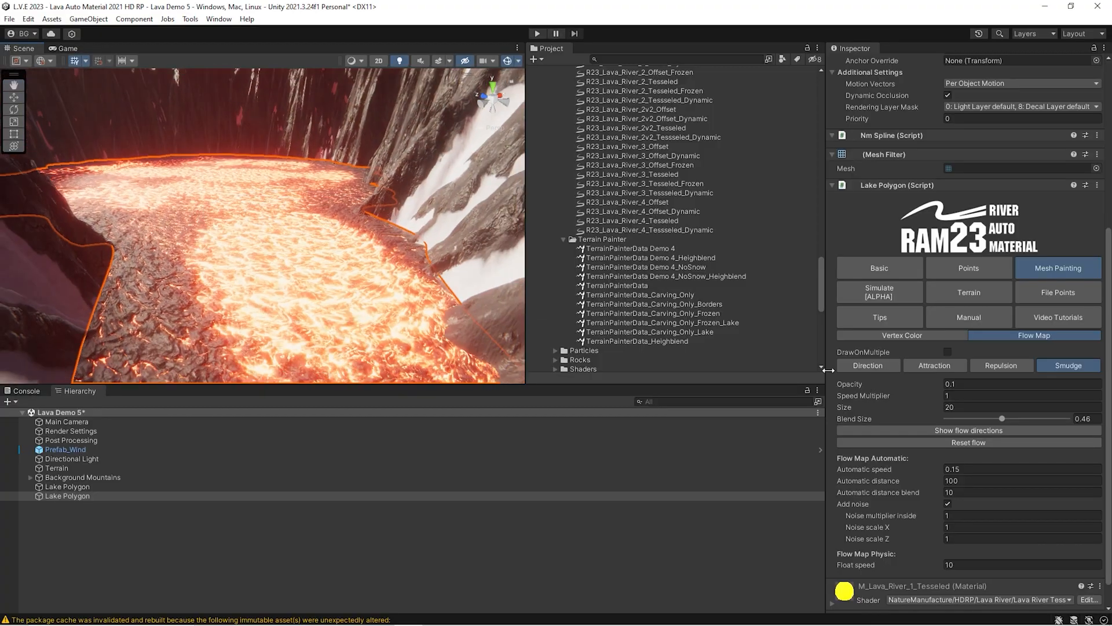
{"action": "left_click", "coordinate": [979, 298]}
{"action": "right_click_drag", "start_coordinate": [243, 256], "coordinate": [250, 254]}
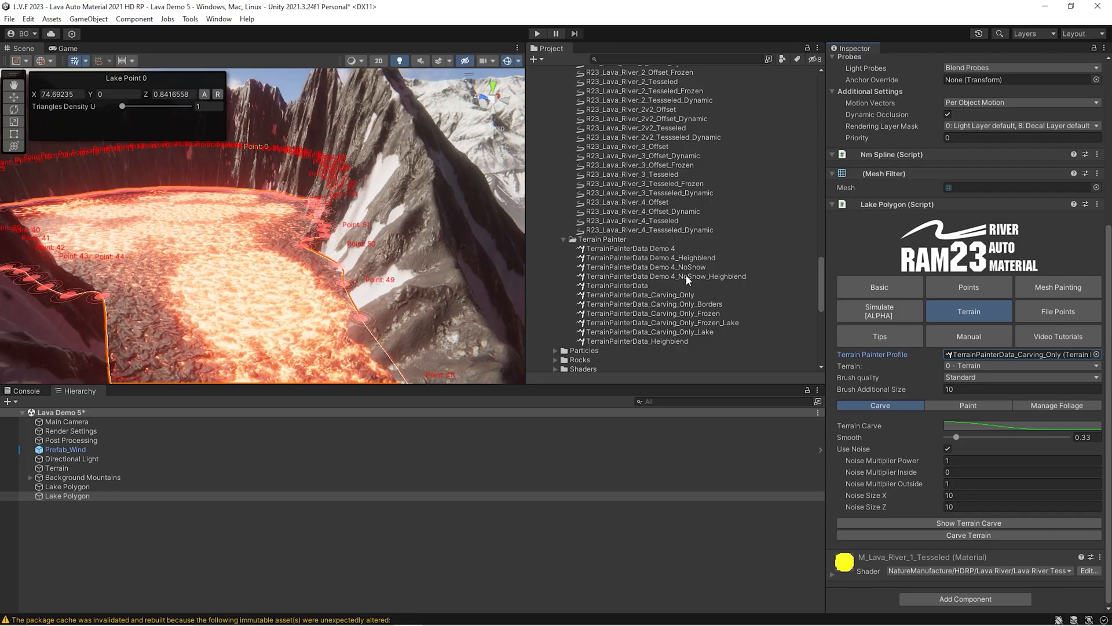
{"action": "left_click_drag", "start_coordinate": [683, 273], "coordinate": [968, 354]}
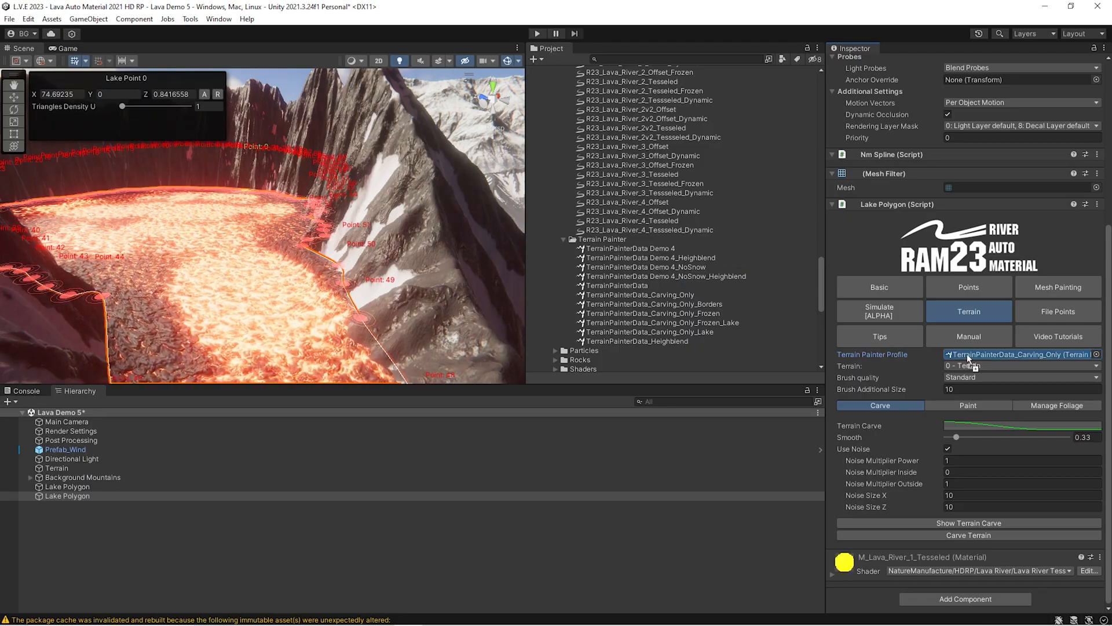
{"action": "right_click_drag", "start_coordinate": [314, 242], "coordinate": [270, 253]}
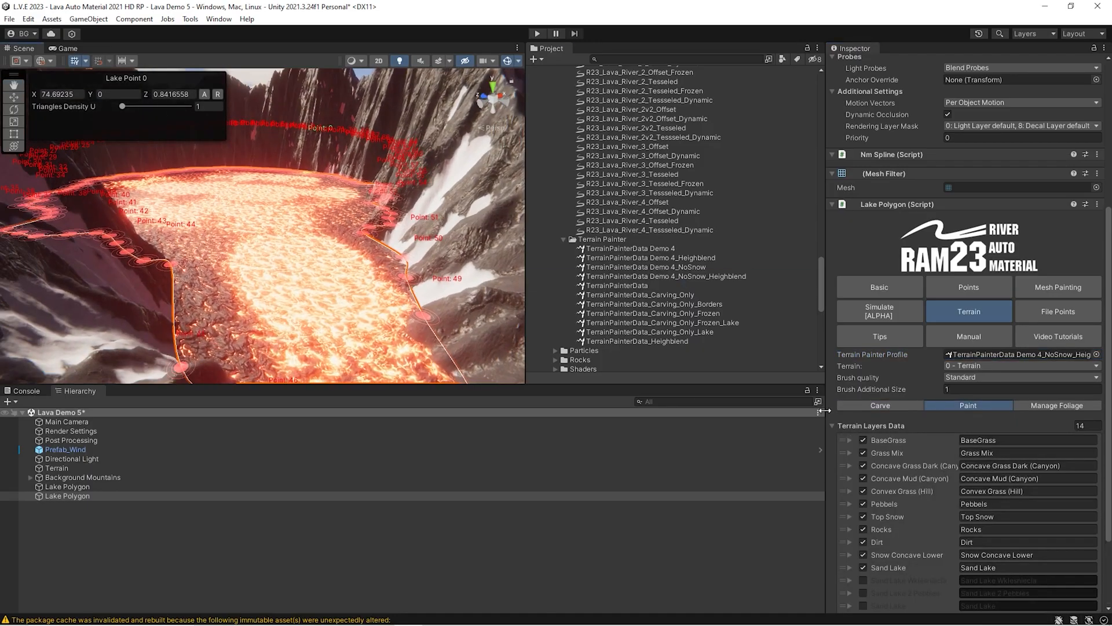
- Preview the profile's terrain carve around the lava lake, inspect it along the shore, and hide the preview
{"action": "left_click", "coordinate": [888, 405]}
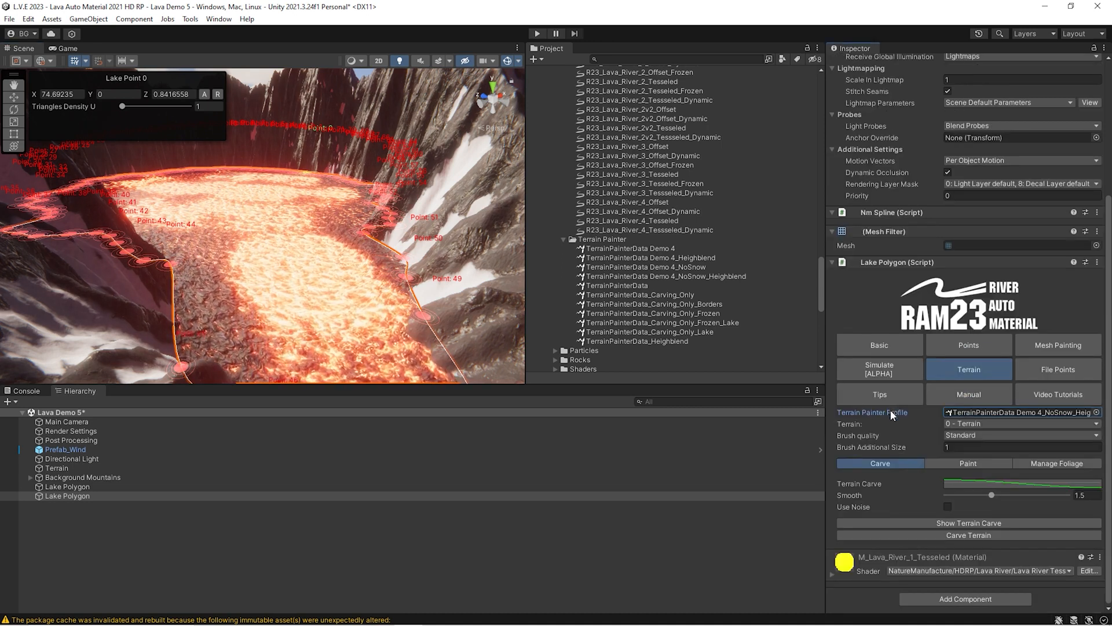
{"action": "left_click", "coordinate": [936, 523]}
{"action": "right_click_drag", "start_coordinate": [347, 249], "coordinate": [371, 308]}
{"action": "key", "text": "s"}
{"action": "right_click_drag", "start_coordinate": [219, 285], "coordinate": [296, 283]}
{"action": "key", "text": "w"}
{"action": "key", "text": "s"}
{"action": "key", "text": "w"}
{"action": "key", "text": "s"}
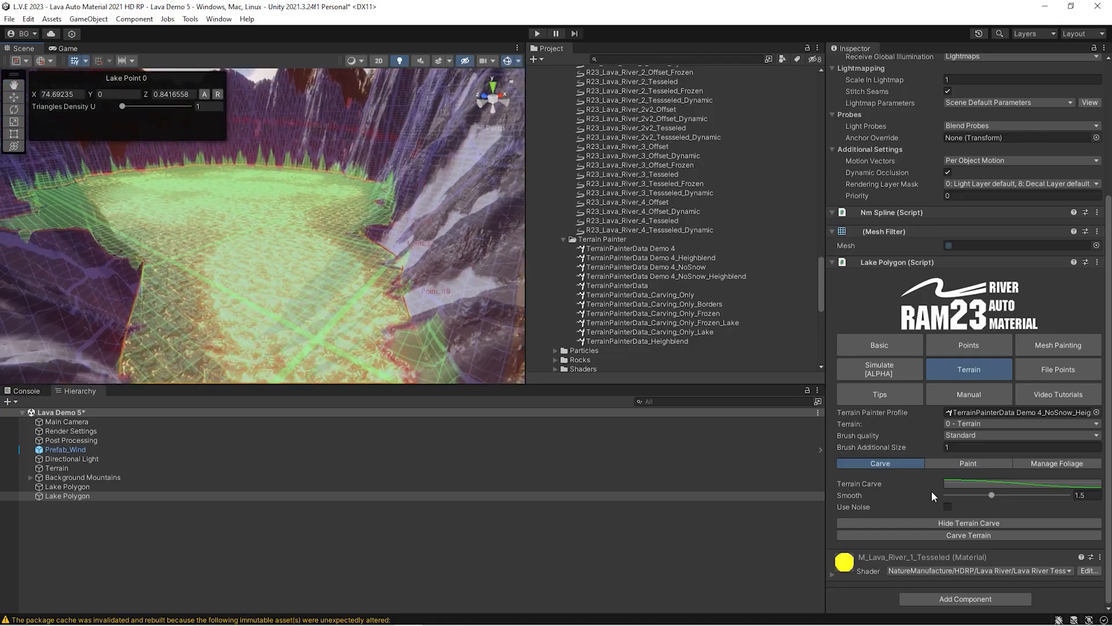
{"action": "left_click", "coordinate": [938, 522]}
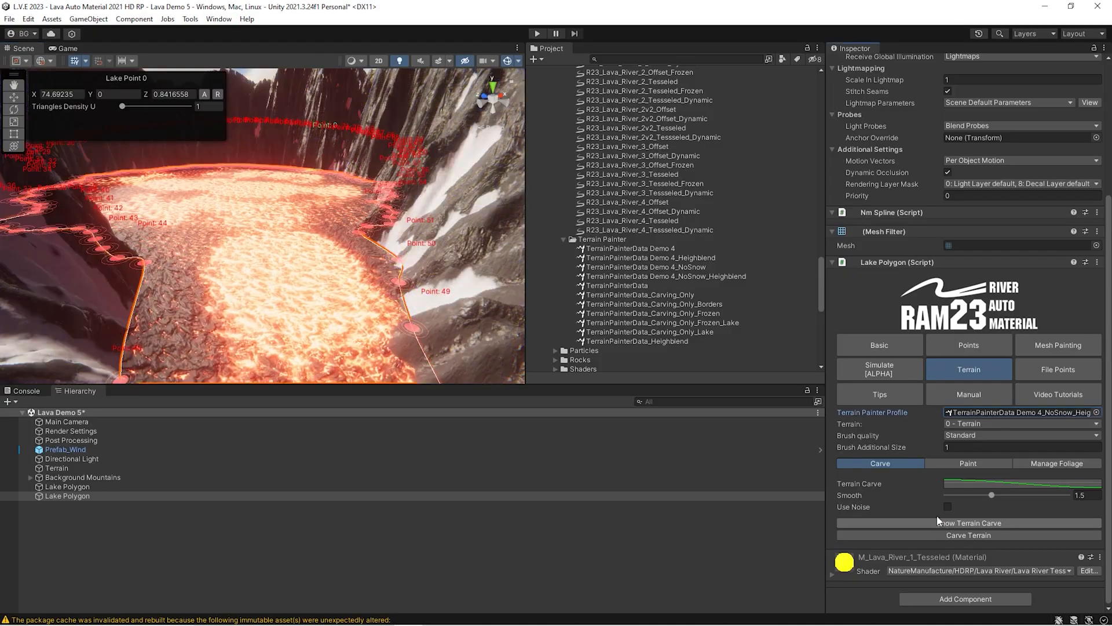
- Bring up the terrain paint layers for the lava lake and set the brush additional size to 20
{"action": "left_click", "coordinate": [965, 463]}
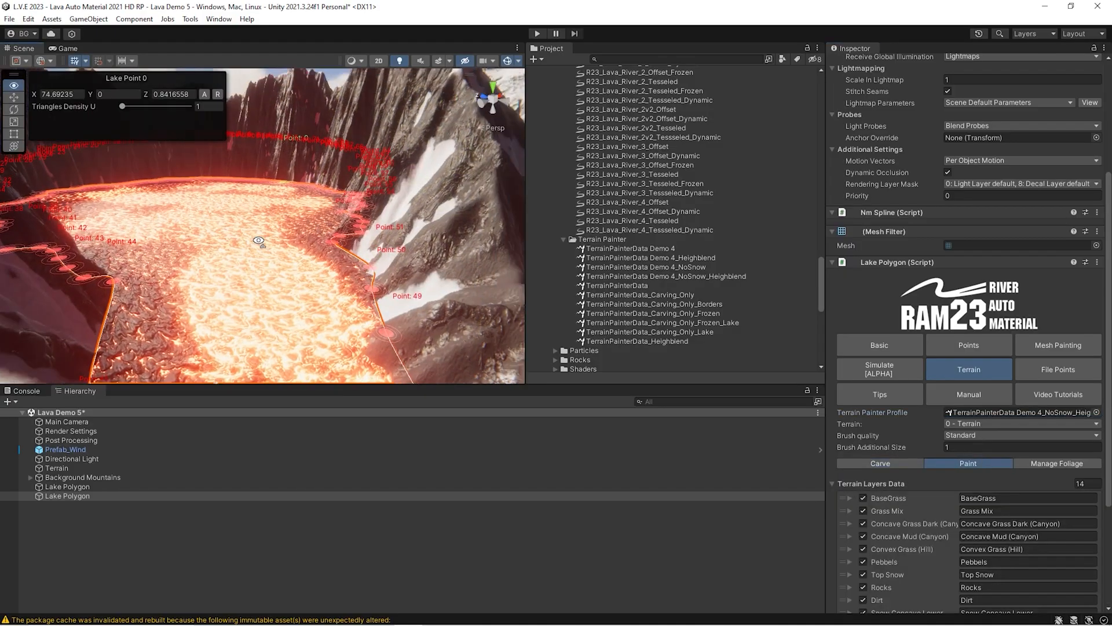
{"action": "scroll", "coordinate": [945, 458], "scroll_direction": "down", "scroll_amount": 5}
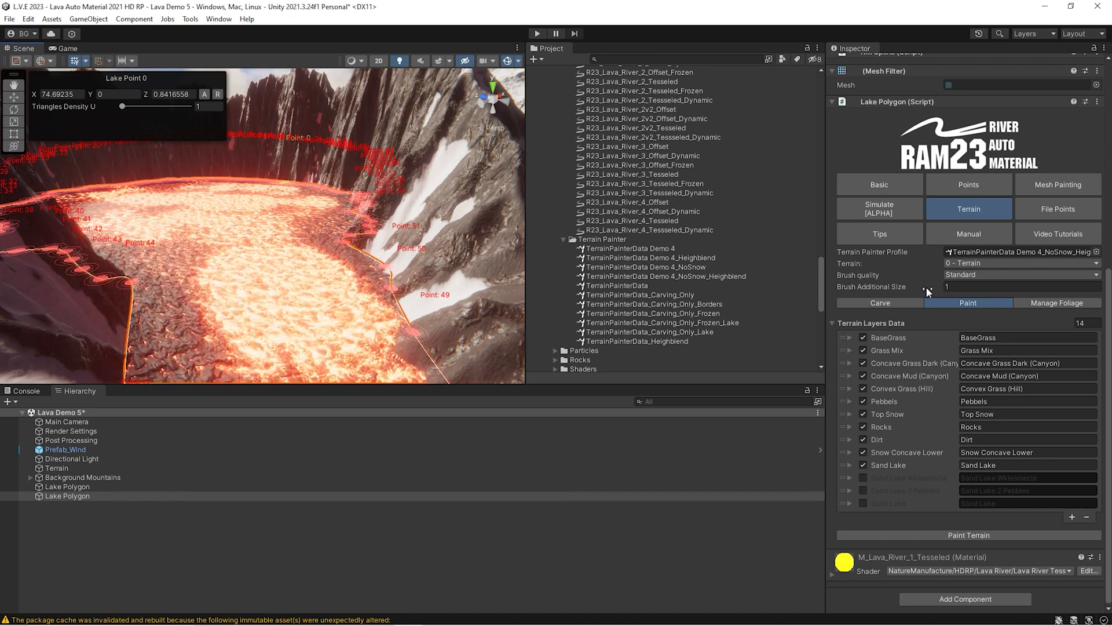
{"action": "right_click_drag", "start_coordinate": [355, 207], "coordinate": [208, 187]}
{"action": "right_click_drag", "start_coordinate": [403, 268], "coordinate": [431, 273]}
{"action": "mouse_move", "coordinate": [223, 295]}
{"action": "right_mouse_down"}
{"action": "mouse_move", "coordinate": [266, 320]}
{"action": "mouse_move", "coordinate": [348, 310]}
{"action": "mouse_move", "coordinate": [369, 263]}
{"action": "mouse_move", "coordinate": [360, 249]}
{"action": "right_mouse_up"}
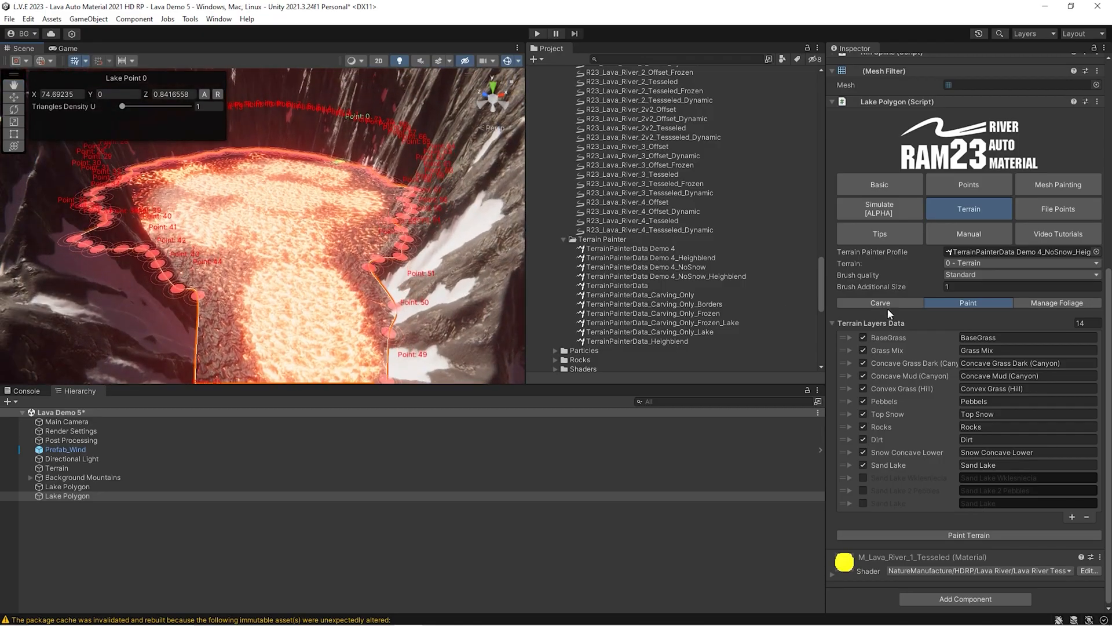
{"action": "left_click", "coordinate": [966, 288]}
{"action": "left_click", "coordinate": [967, 288]}
{"action": "key", "text": "BackSpace"}
{"action": "type", "text": "20"}
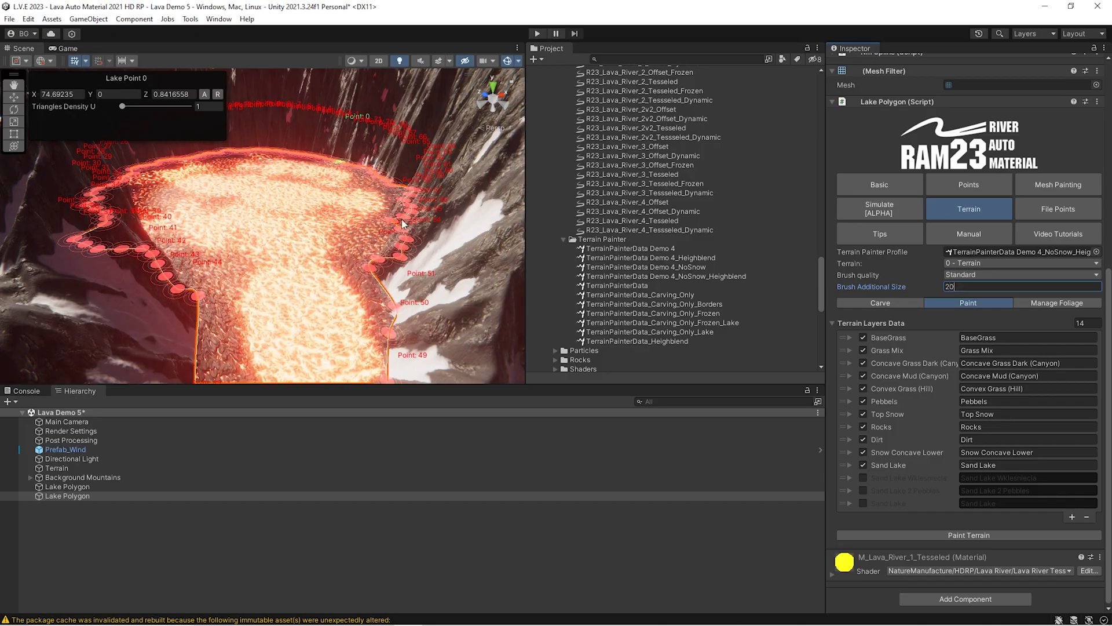
- Paint the terrain around the lava lake with the profile's enabled layers and check the surrounding slopes
{"action": "right_click_drag", "start_coordinate": [403, 224], "coordinate": [383, 219]}
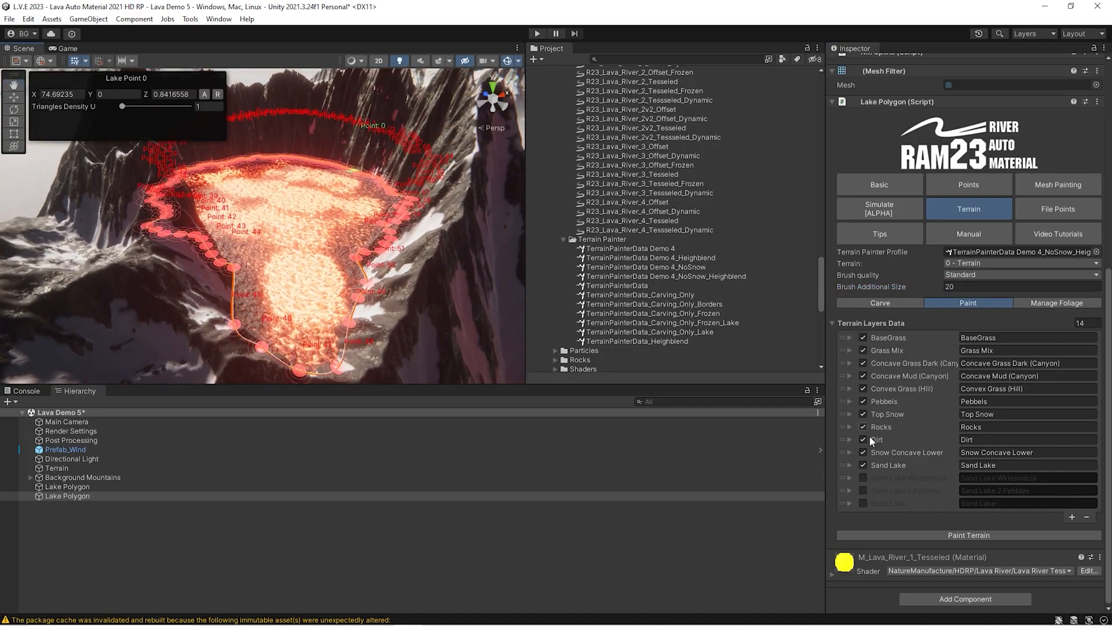
{"action": "left_click", "coordinate": [962, 534]}
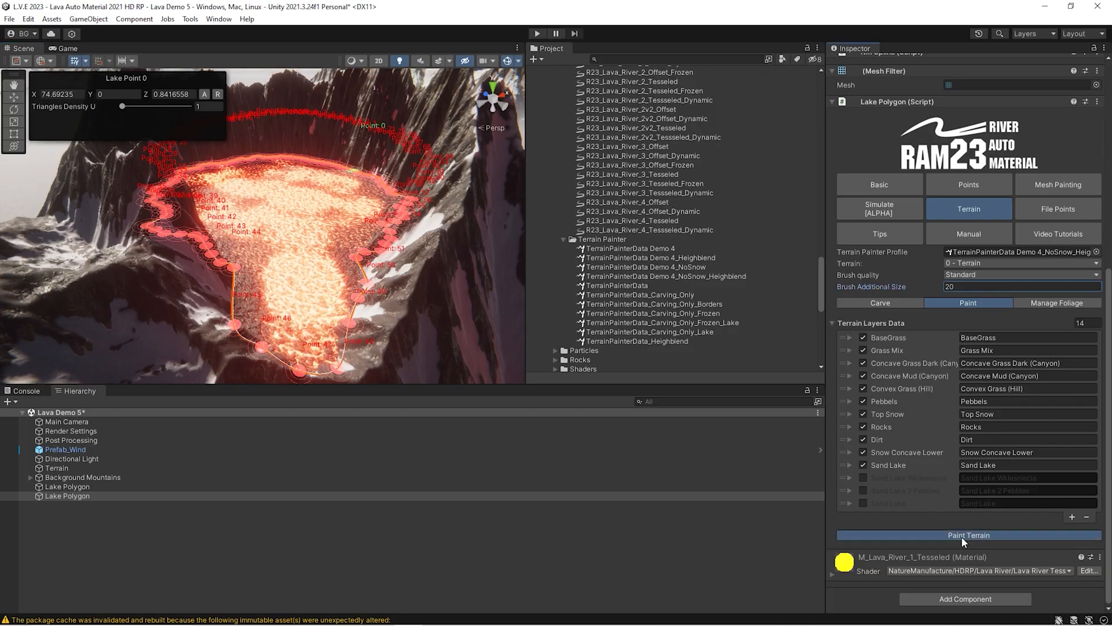
{"action": "right_click_drag", "start_coordinate": [350, 228], "coordinate": [443, 186]}
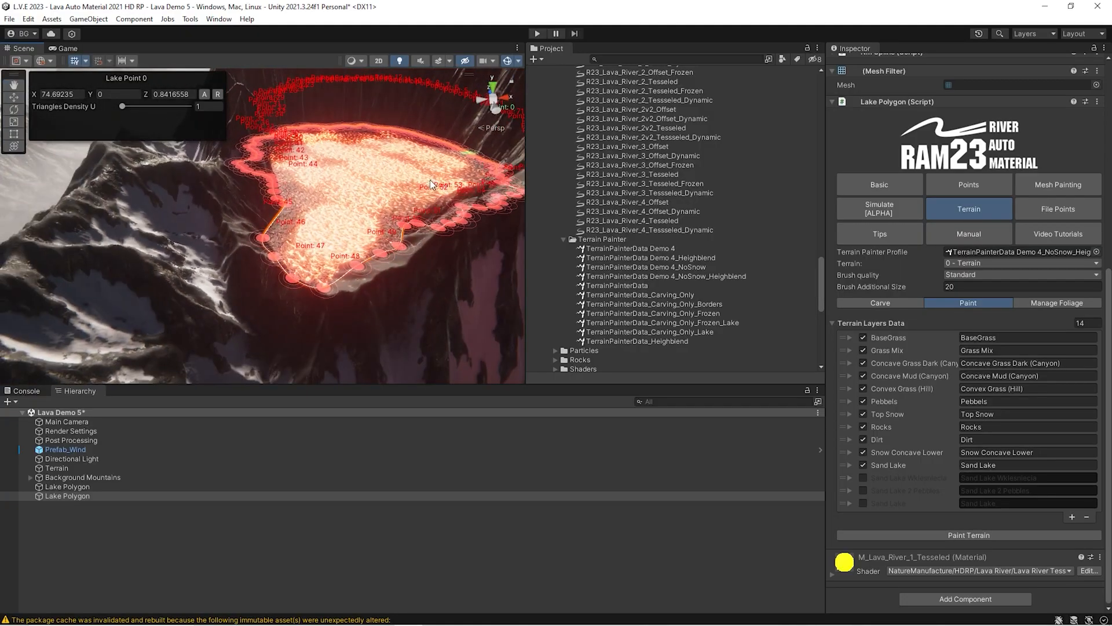
- Bring up the lava lake's foliage removal settings and inspect the lake's edges in the scene
{"action": "right_click_drag", "start_coordinate": [297, 255], "coordinate": [276, 242]}
{"action": "key", "text": "w"}
{"action": "key", "text": "s"}
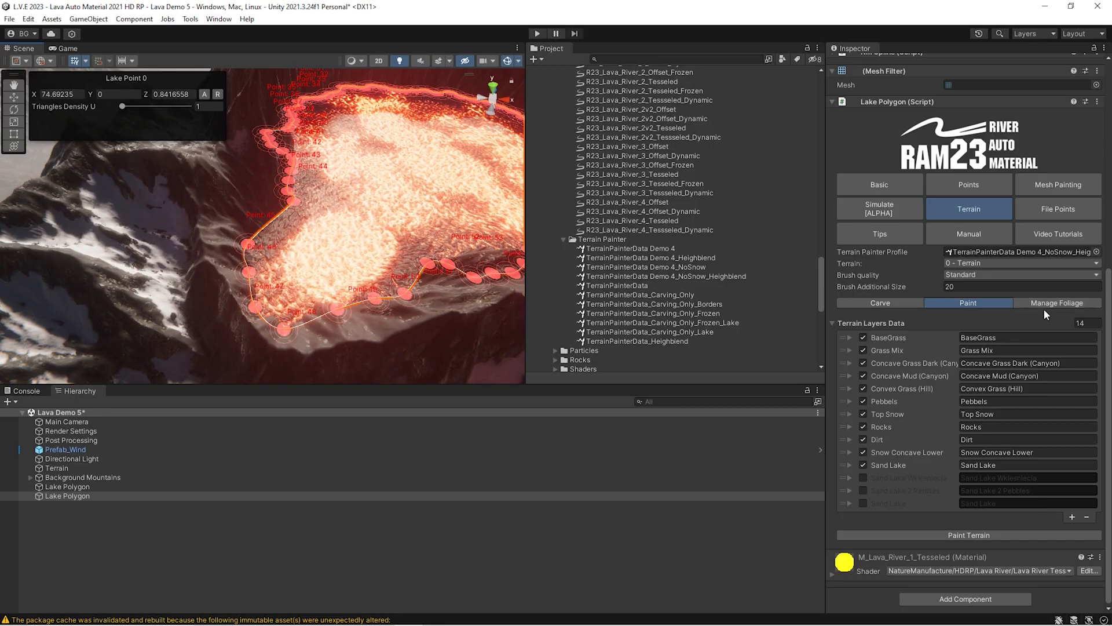
{"action": "left_click", "coordinate": [1047, 303]}
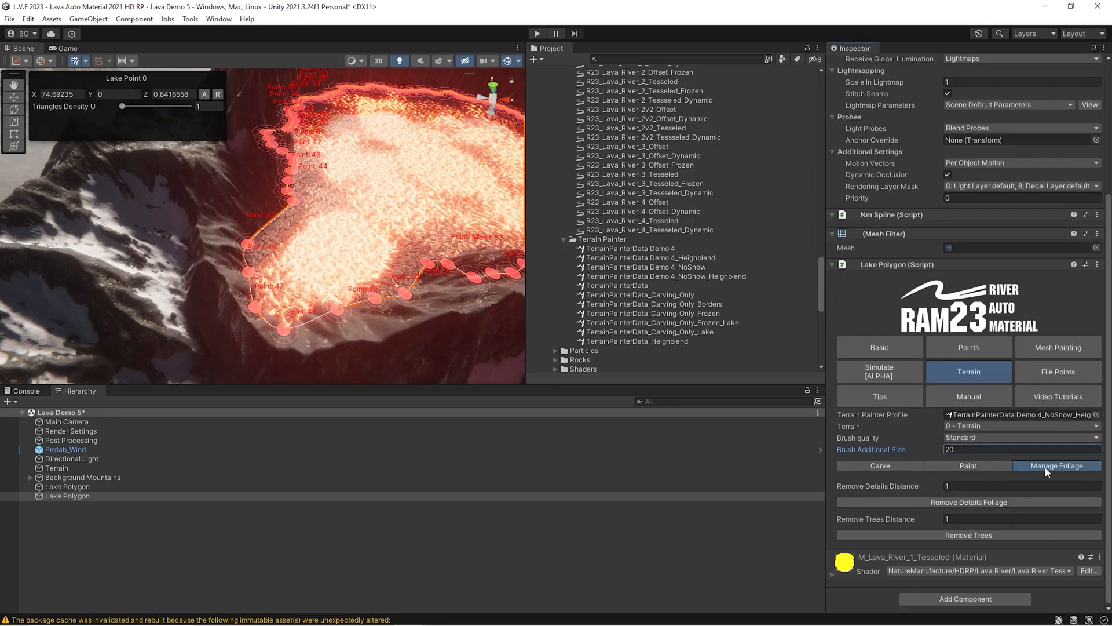
{"action": "right_click_drag", "start_coordinate": [322, 169], "coordinate": [337, 146]}
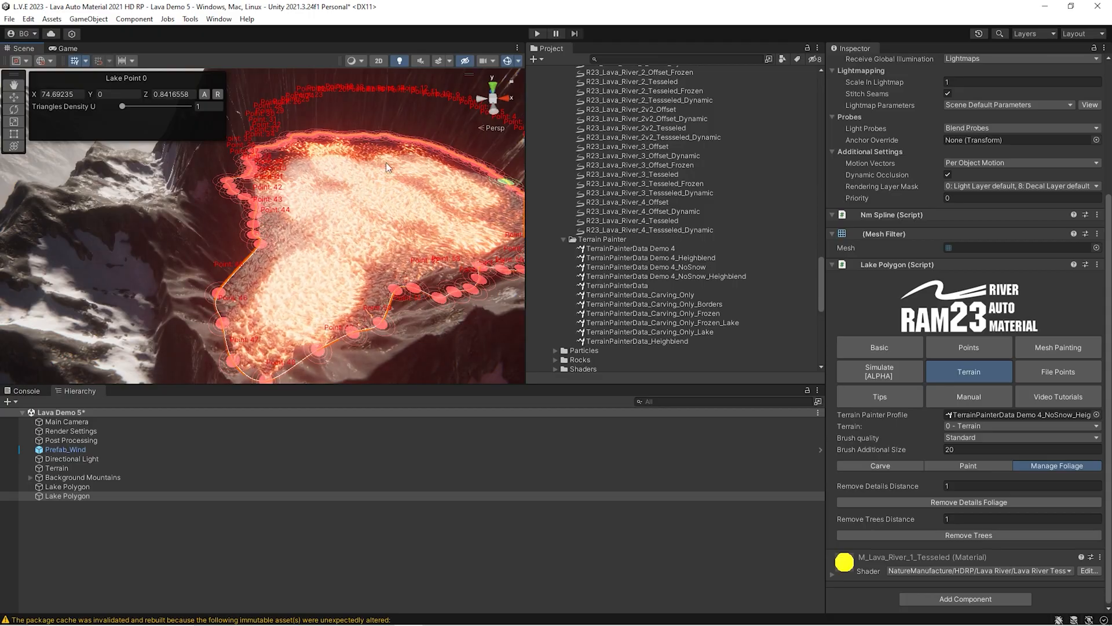
{"action": "right_click_drag", "start_coordinate": [378, 272], "coordinate": [316, 281]}
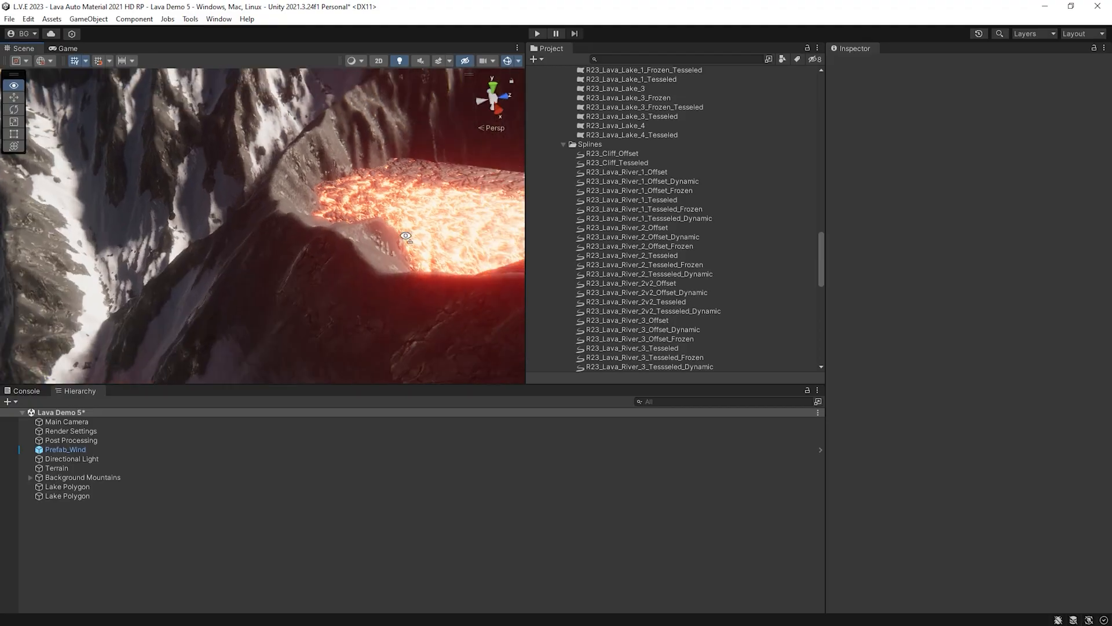
- Create a river spline with its first point on the slope below the crater and assign the R23_Lava_River_1_Tesseled profile
{"action": "right_click_drag", "start_coordinate": [405, 236], "coordinate": [425, 254]}
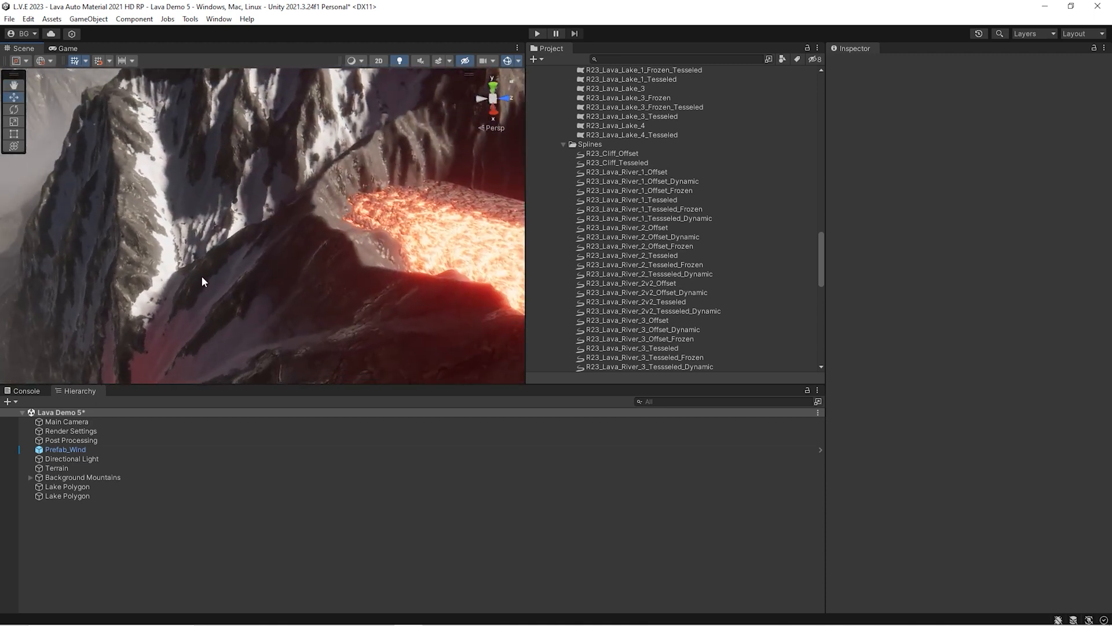
{"action": "left_click", "coordinate": [7, 401]}
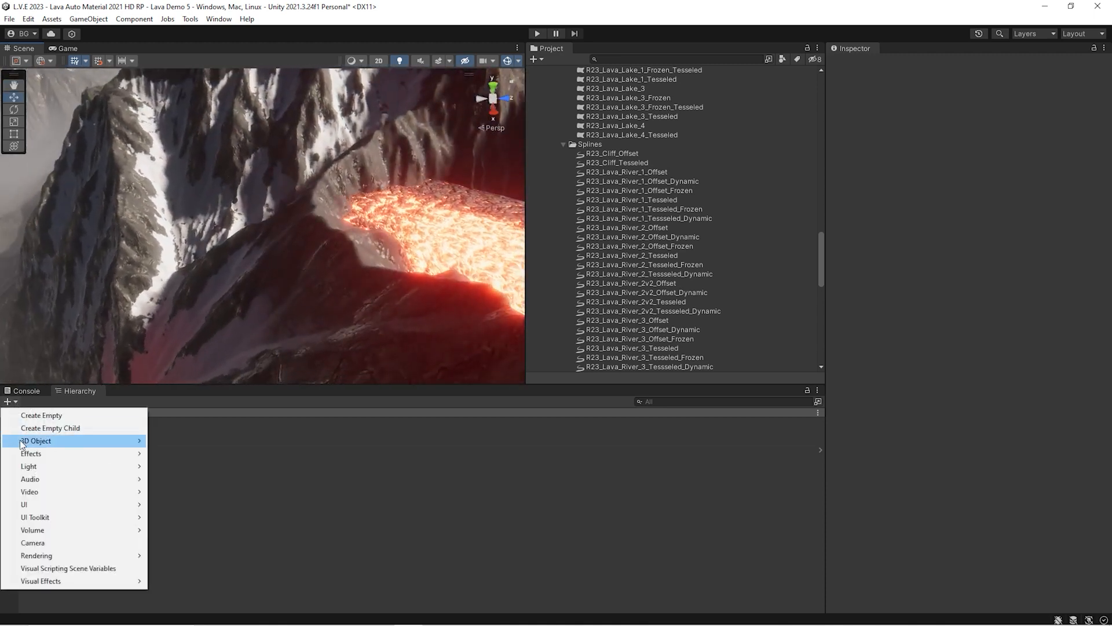
{"action": "mouse_move", "coordinate": [25, 446]}
{"action": "mouse_move", "coordinate": [207, 387]}
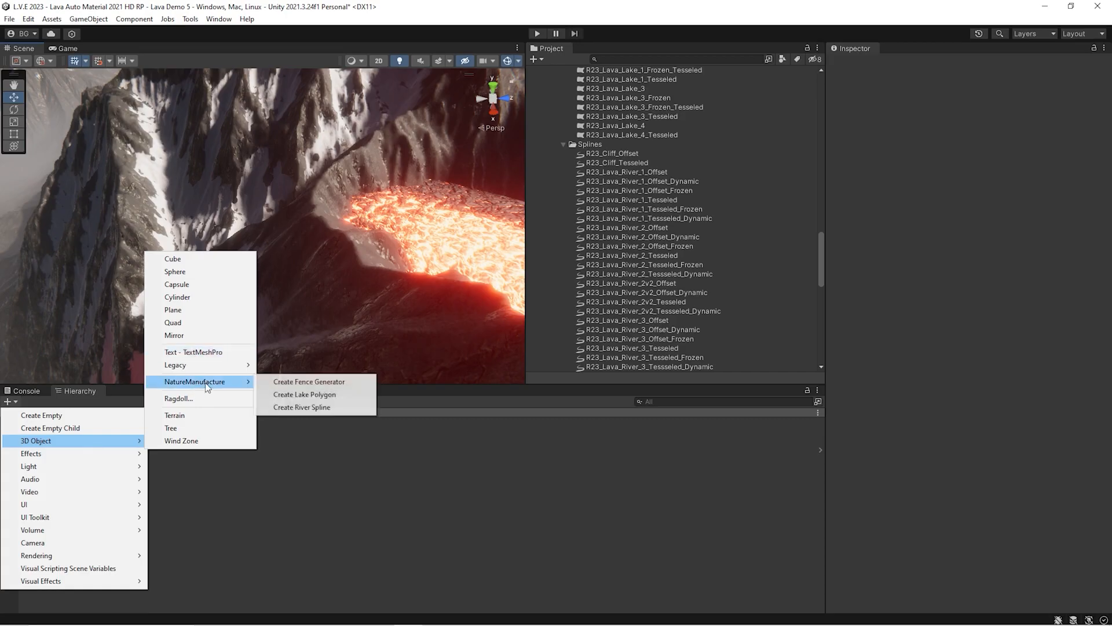
{"action": "left_click", "coordinate": [302, 407]}
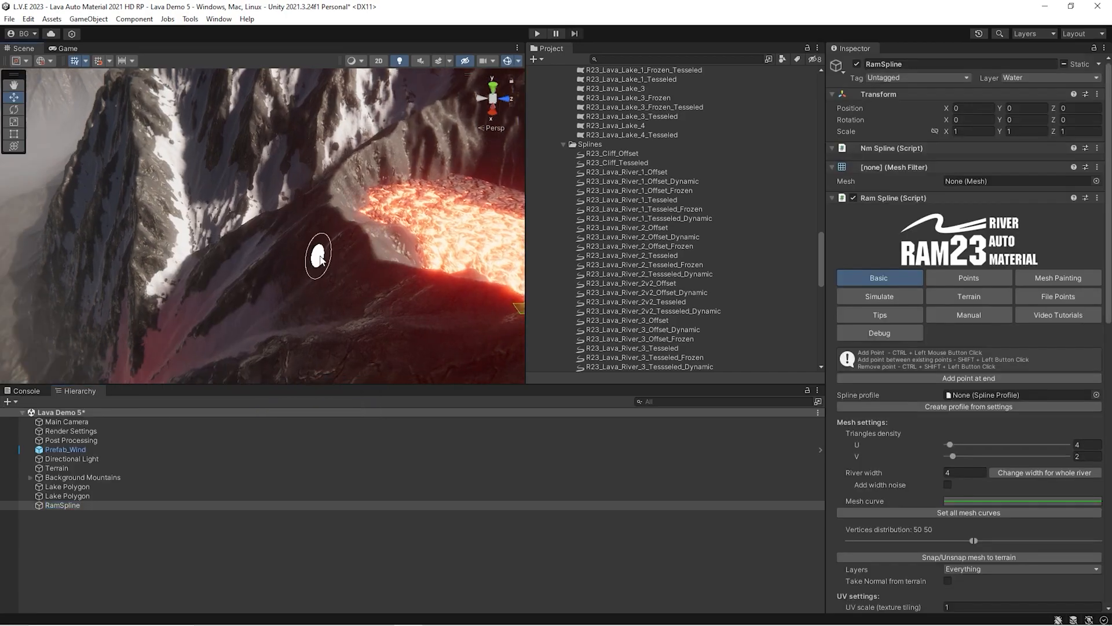
{"action": "left_click", "coordinate": [321, 258], "text": "ctrl"}
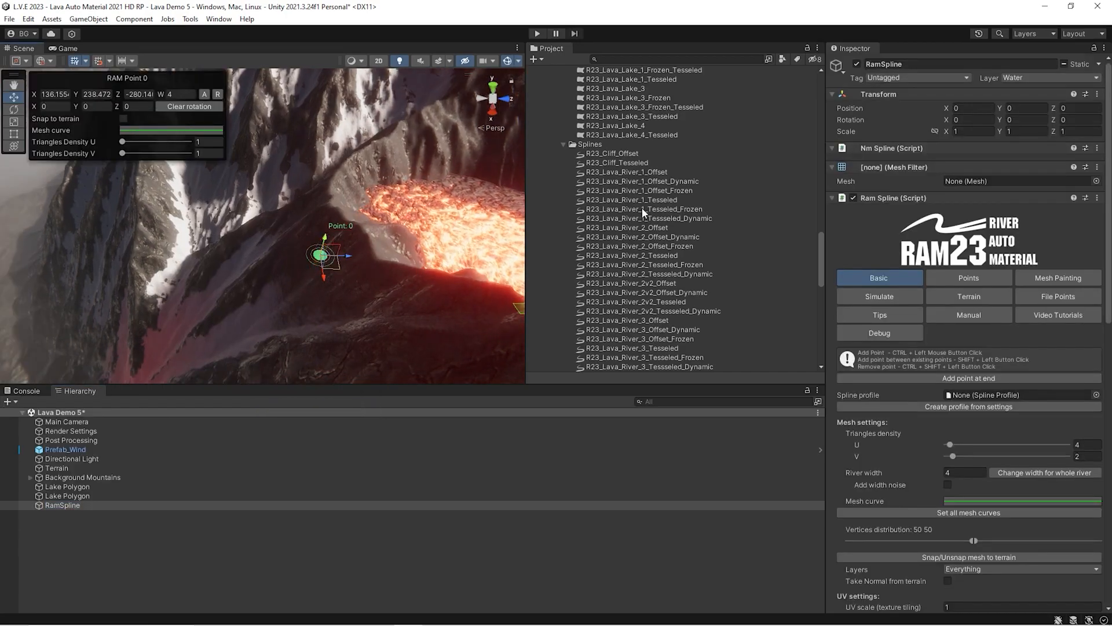
{"action": "right_click_drag", "start_coordinate": [396, 212], "coordinate": [490, 201]}
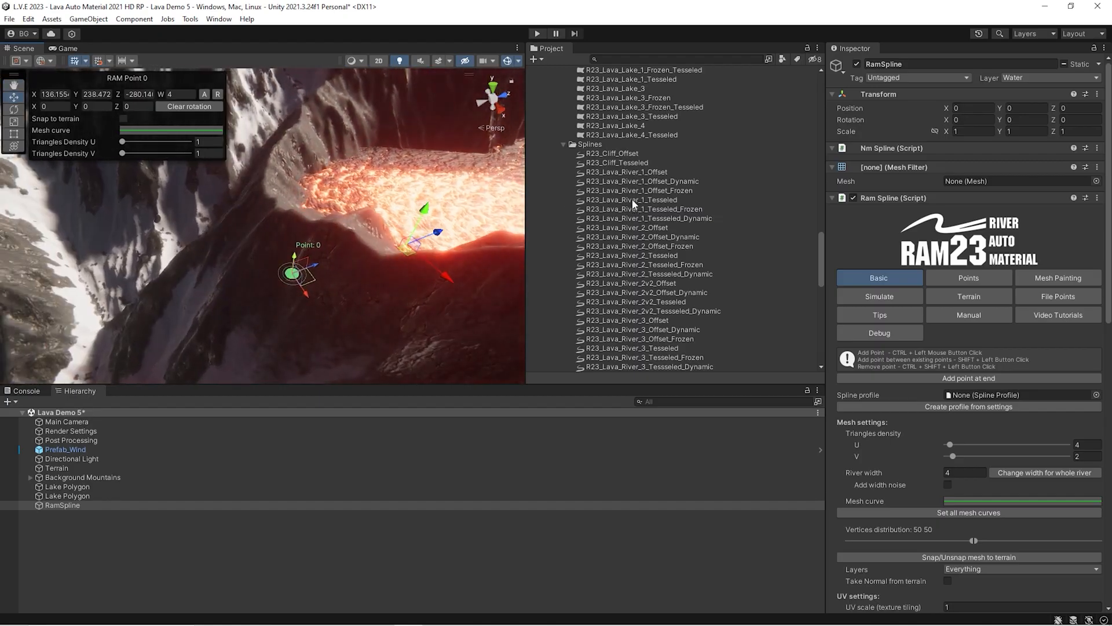
{"action": "left_click_drag", "start_coordinate": [633, 205], "coordinate": [973, 394]}
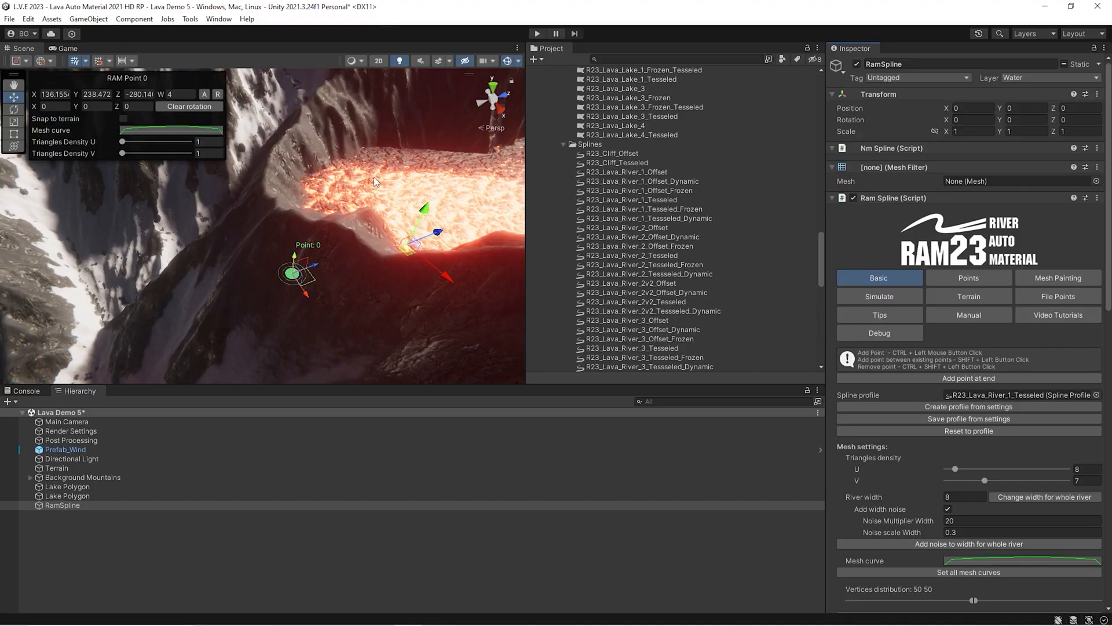
- Extend the river spline by hand with more points down the slope, inspect it, and delete the spline
{"action": "right_click_drag", "start_coordinate": [353, 255], "coordinate": [293, 293]}
{"action": "left_click", "coordinate": [296, 292], "text": "ctrl"}
{"action": "left_click", "coordinate": [162, 311], "text": "ctrl"}
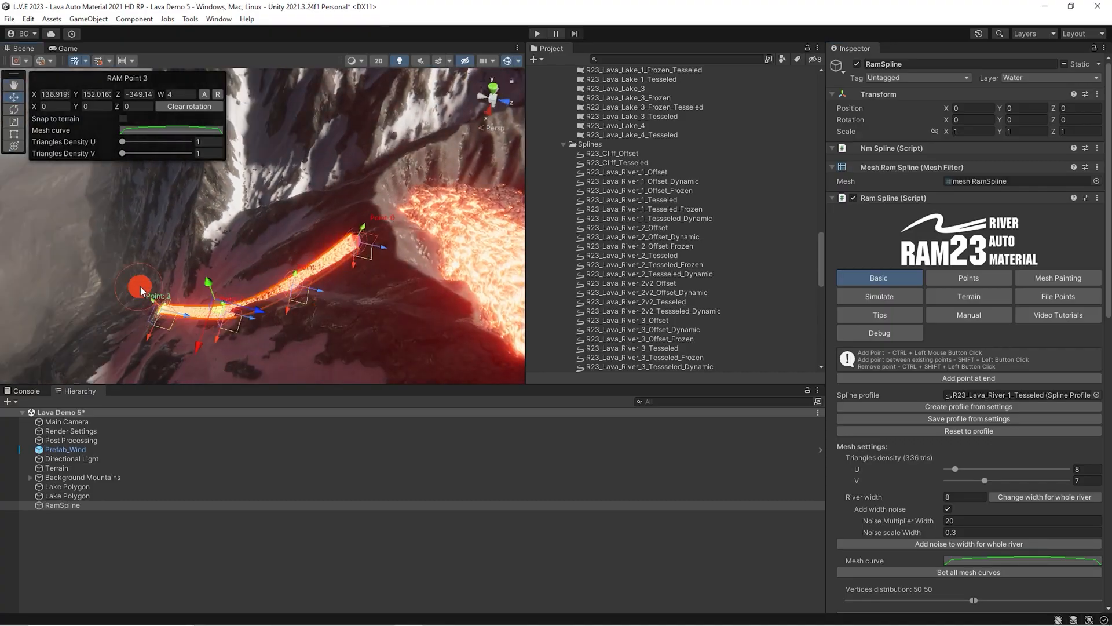
{"action": "right_click_drag", "start_coordinate": [158, 234], "coordinate": [209, 255]}
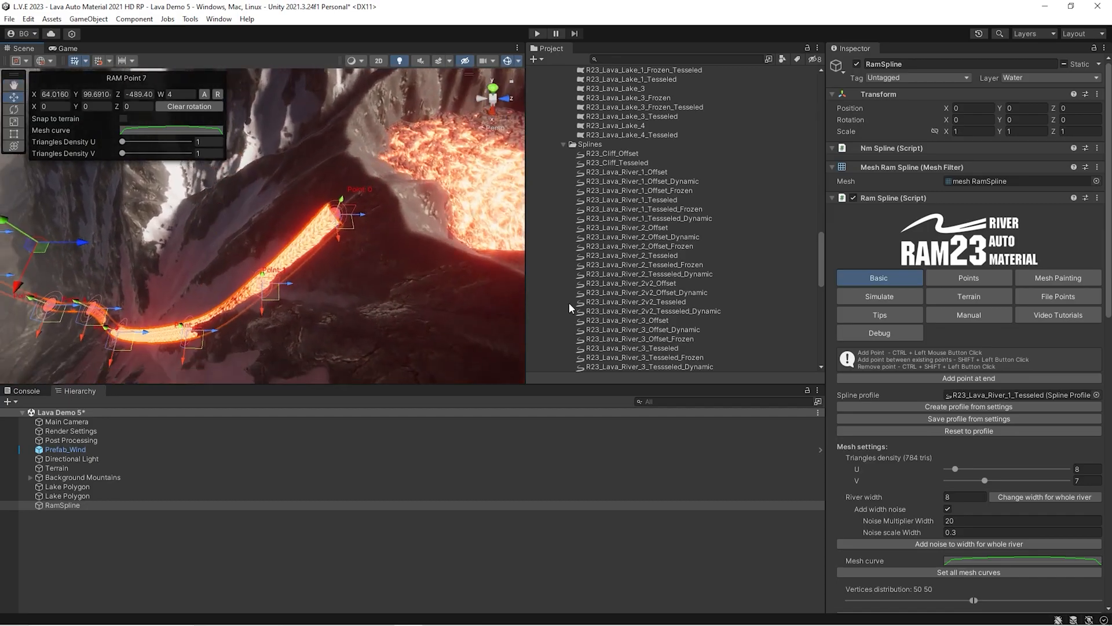
{"action": "right_click_drag", "start_coordinate": [307, 271], "coordinate": [318, 232]}
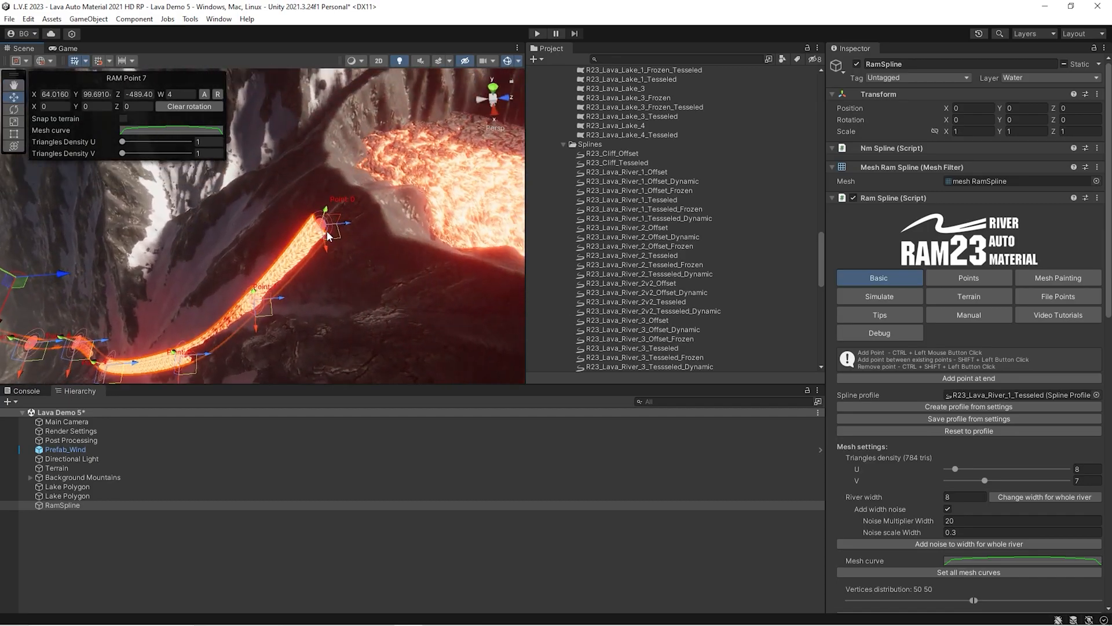
{"action": "key", "text": "Delete"}
- Create a river spline starting on the slope below the crater, using the R23_Lava_River_1_Tesseled profile and a river width of 15
{"action": "left_click", "coordinate": [15, 402]}
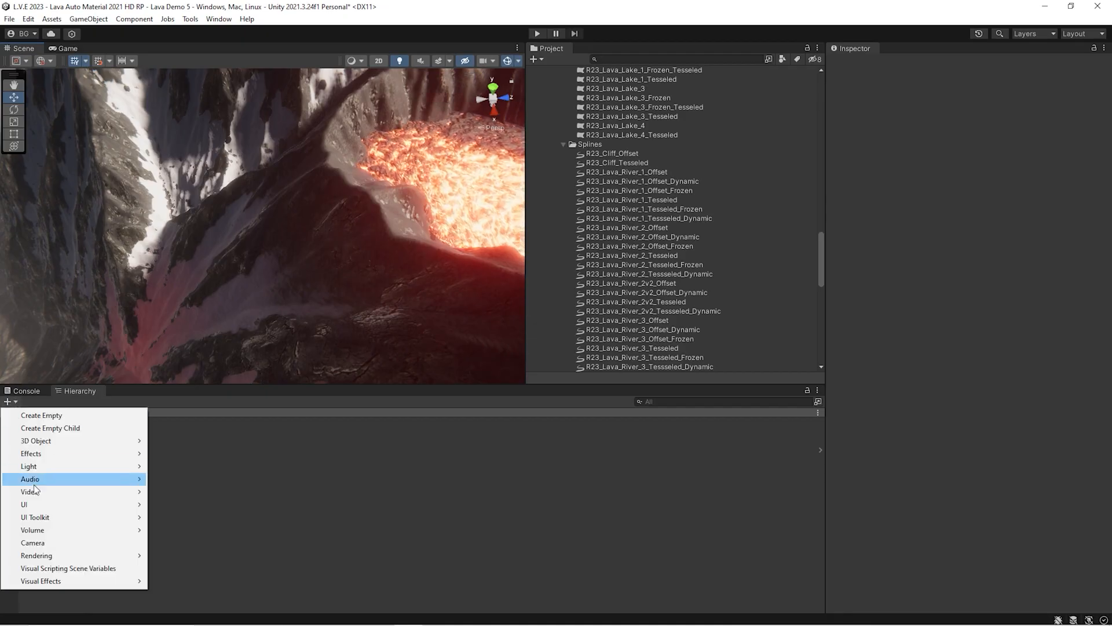
{"action": "mouse_move", "coordinate": [43, 445]}
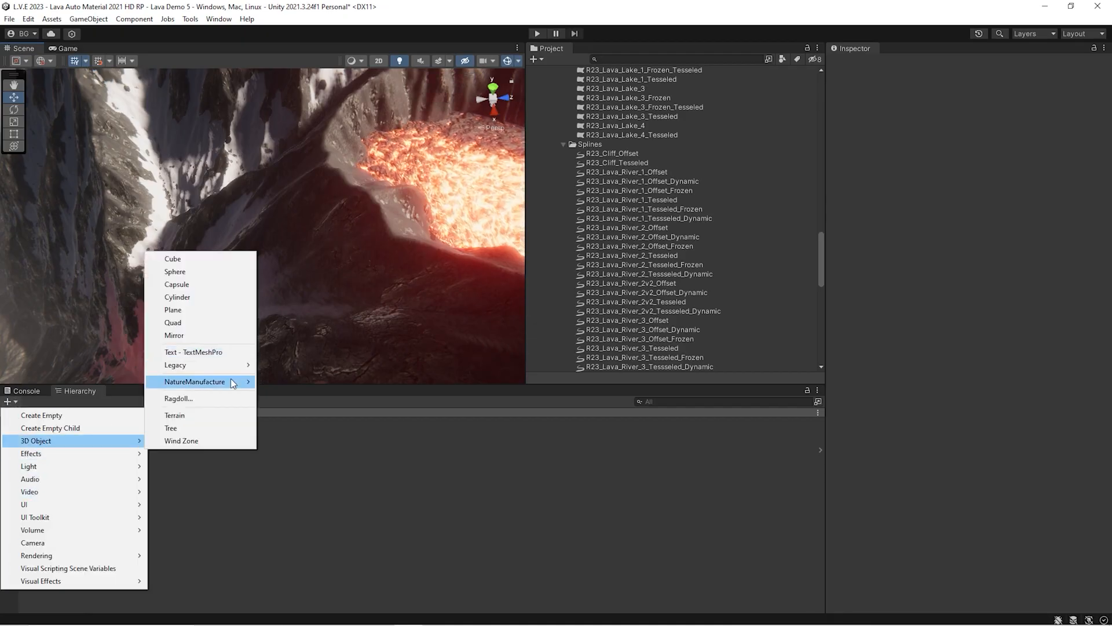
{"action": "mouse_move", "coordinate": [231, 382]}
{"action": "left_click", "coordinate": [313, 406]}
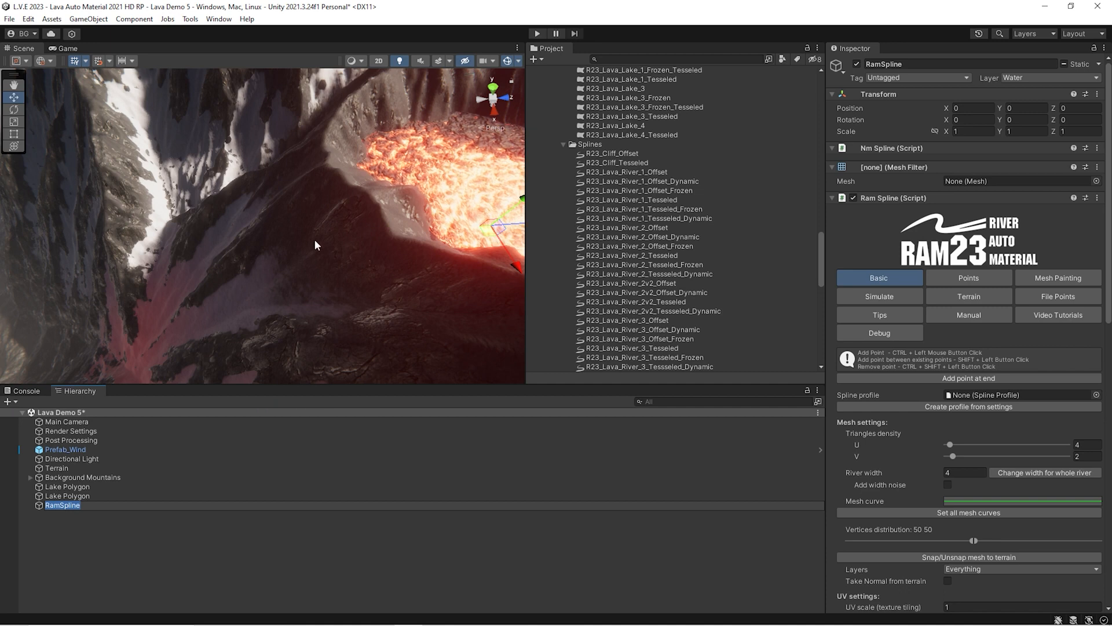
{"action": "left_click", "coordinate": [324, 247], "text": "ctrl"}
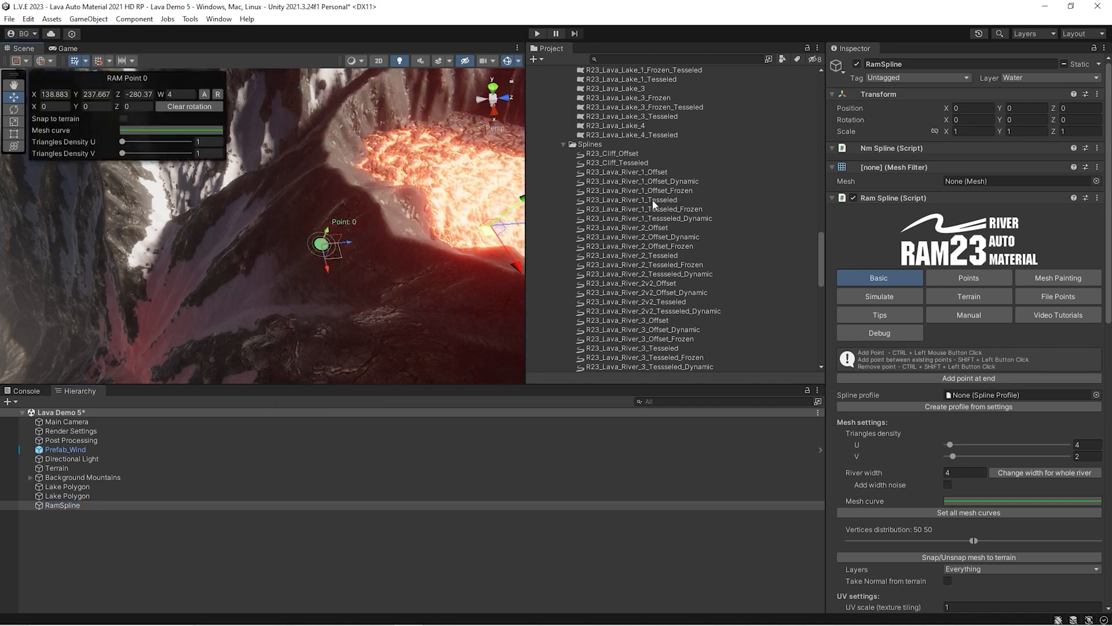
{"action": "left_click_drag", "start_coordinate": [647, 202], "coordinate": [985, 394]}
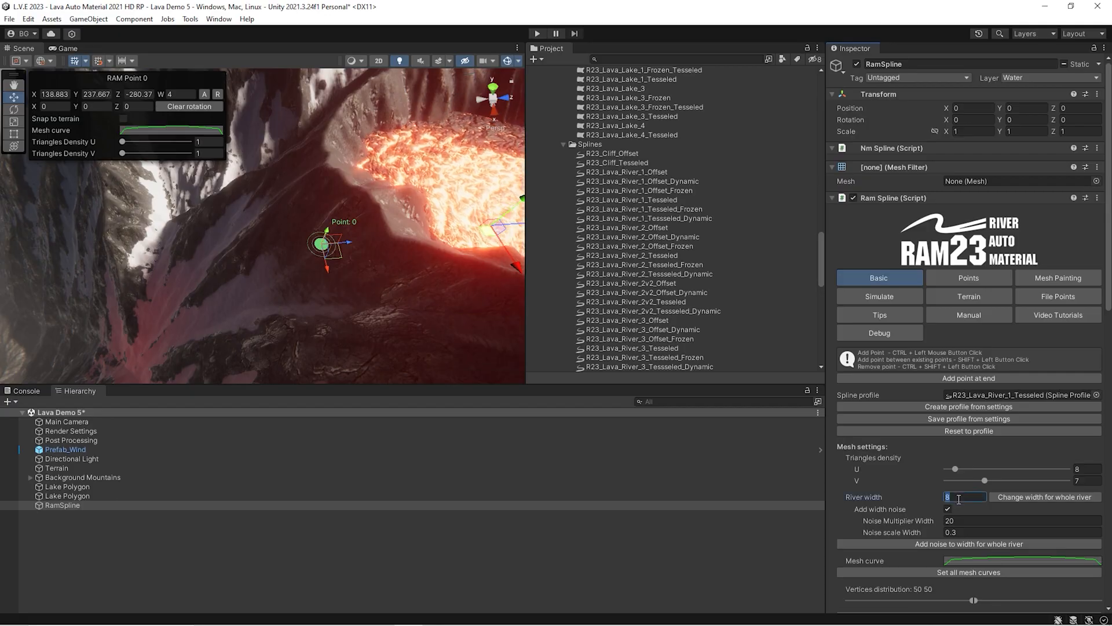
{"action": "left_click", "coordinate": [958, 497]}
{"action": "type", "text": "15"}
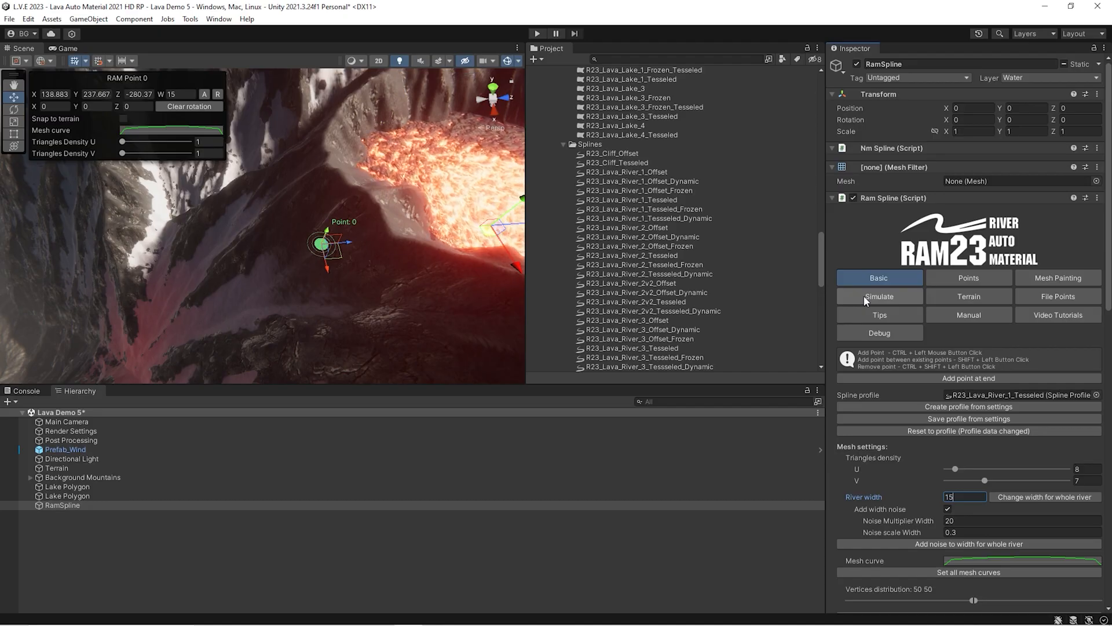
- Set the river simulation length to 1000, preview the simulated river, and inspect its path down the mountain
{"action": "left_click", "coordinate": [865, 300]}
{"action": "right_click_drag", "start_coordinate": [381, 178], "coordinate": [253, 203]}
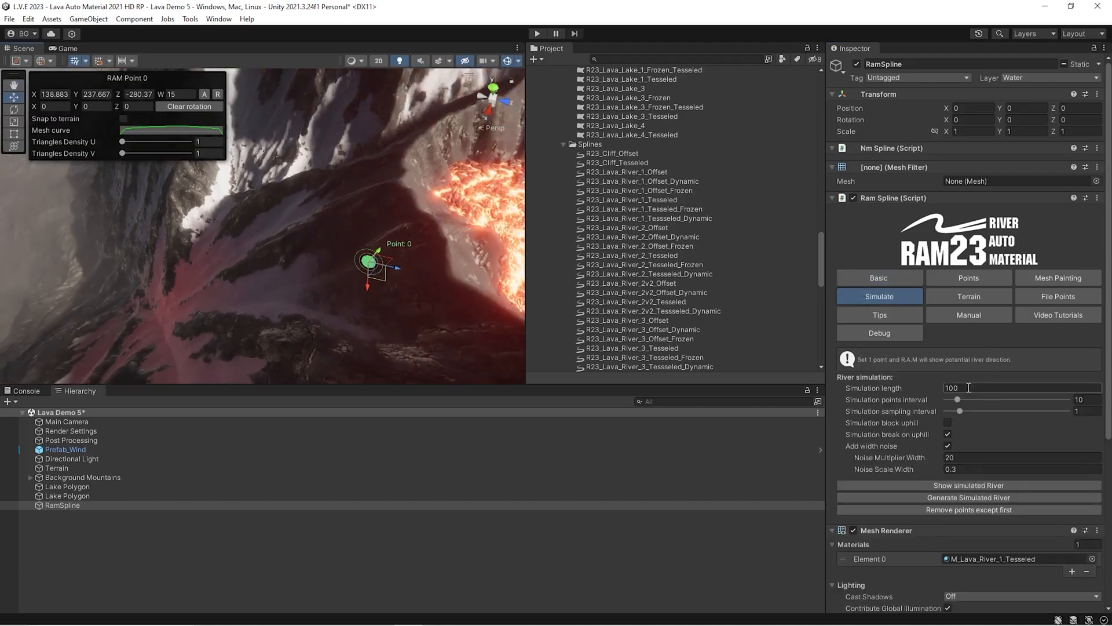
{"action": "right_click_drag", "start_coordinate": [378, 240], "coordinate": [365, 232]}
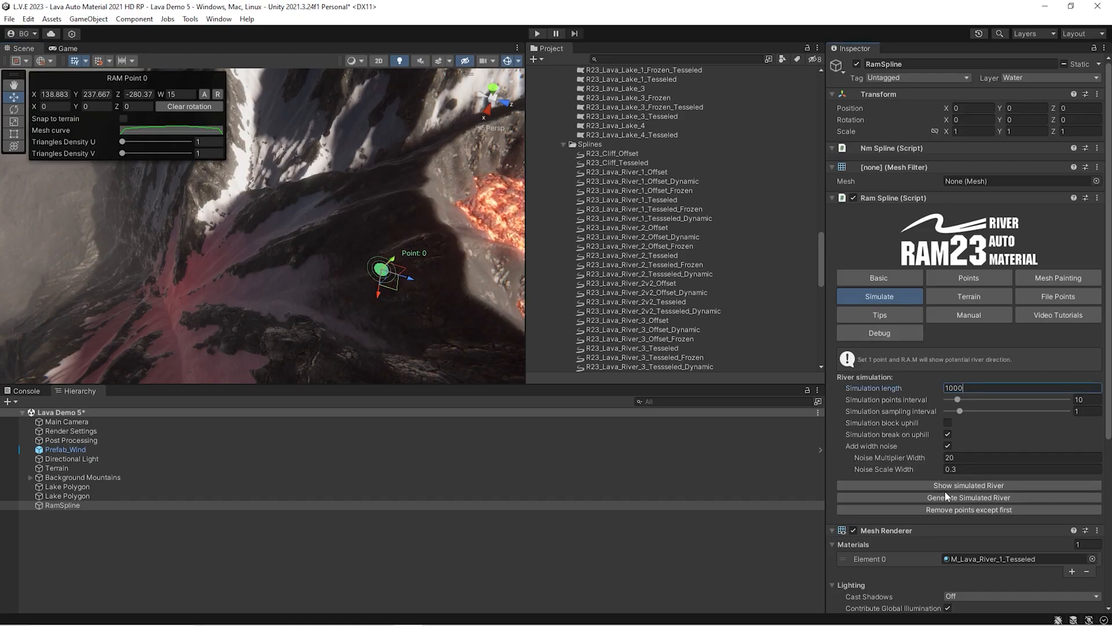
{"action": "right_click_drag", "start_coordinate": [312, 212], "coordinate": [336, 291]}
{"action": "right_click_drag", "start_coordinate": [127, 259], "coordinate": [301, 223]}
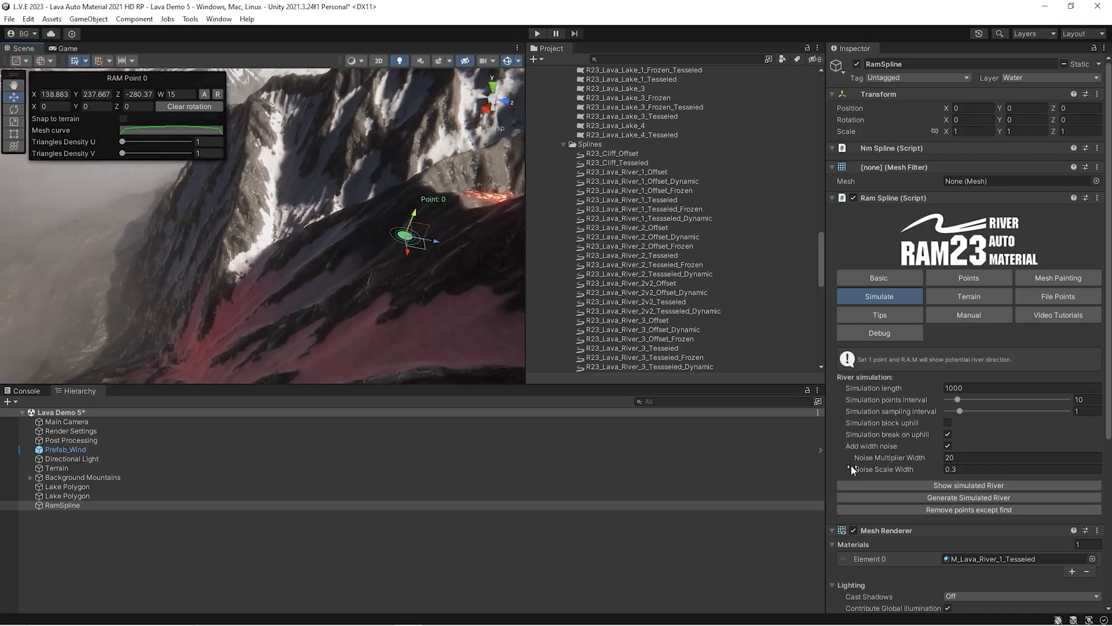
{"action": "left_click", "coordinate": [920, 486]}
{"action": "mouse_move", "coordinate": [273, 243]}
{"action": "right_mouse_down"}
{"action": "mouse_move", "coordinate": [231, 305]}
{"action": "mouse_move", "coordinate": [278, 280]}
{"action": "mouse_move", "coordinate": [348, 281]}
{"action": "mouse_move", "coordinate": [360, 263]}
{"action": "mouse_move", "coordinate": [248, 215]}
{"action": "mouse_move", "coordinate": [231, 219]}
{"action": "right_mouse_up"}
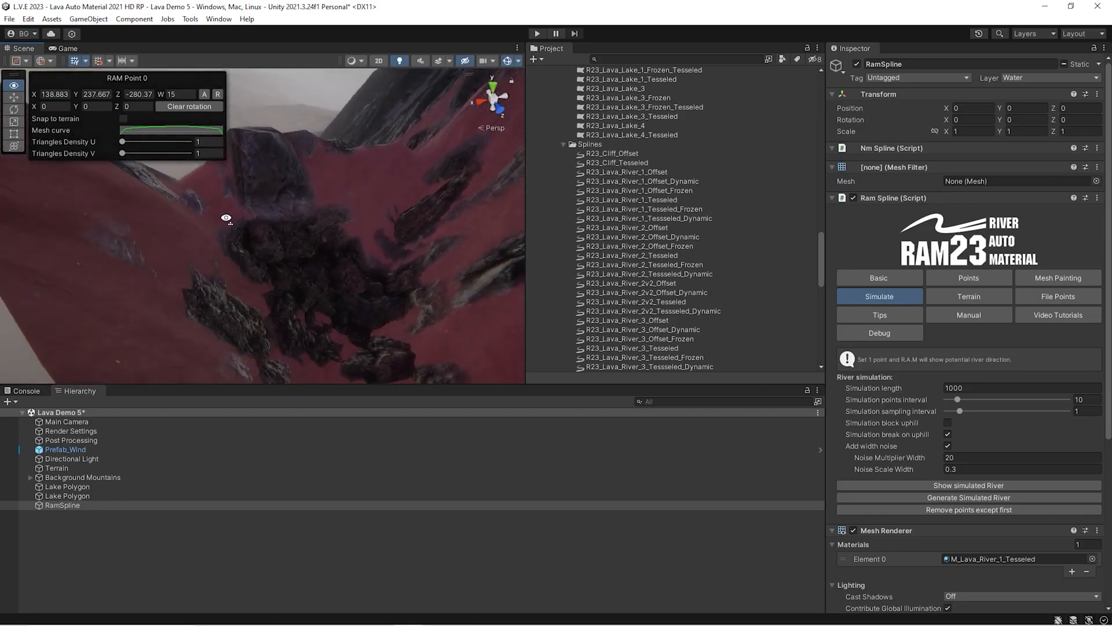
{"action": "right_click_drag", "start_coordinate": [344, 245], "coordinate": [616, 172]}
{"action": "right_click_drag", "start_coordinate": [228, 265], "coordinate": [116, 312]}
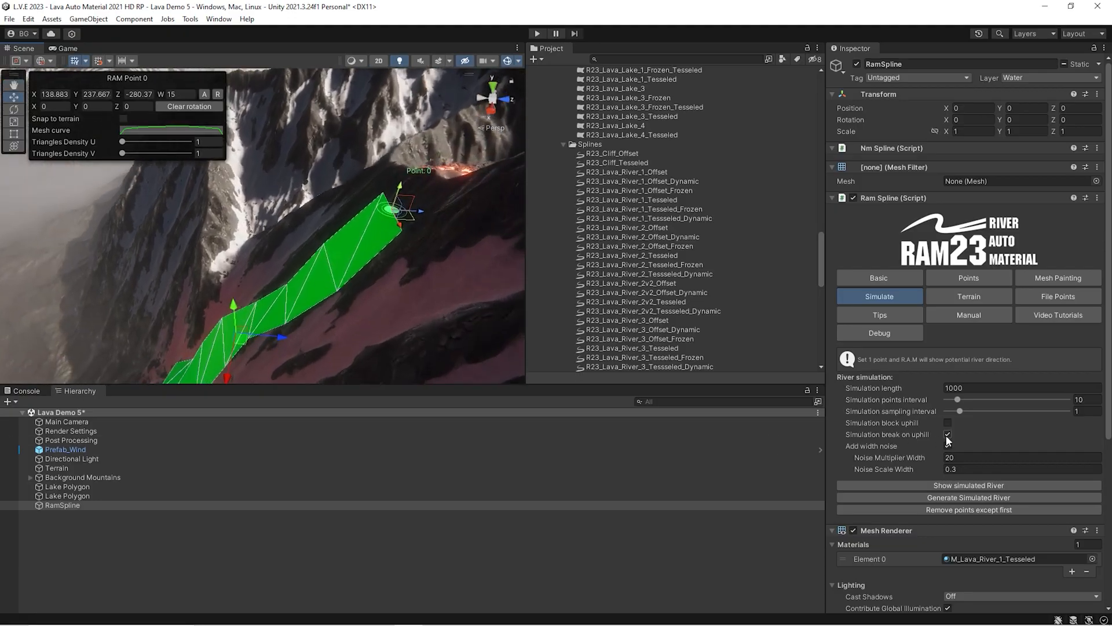
- Disable Simulation break on uphill and preview the simulated river again
{"action": "right_click_drag", "start_coordinate": [400, 240], "coordinate": [356, 285]}
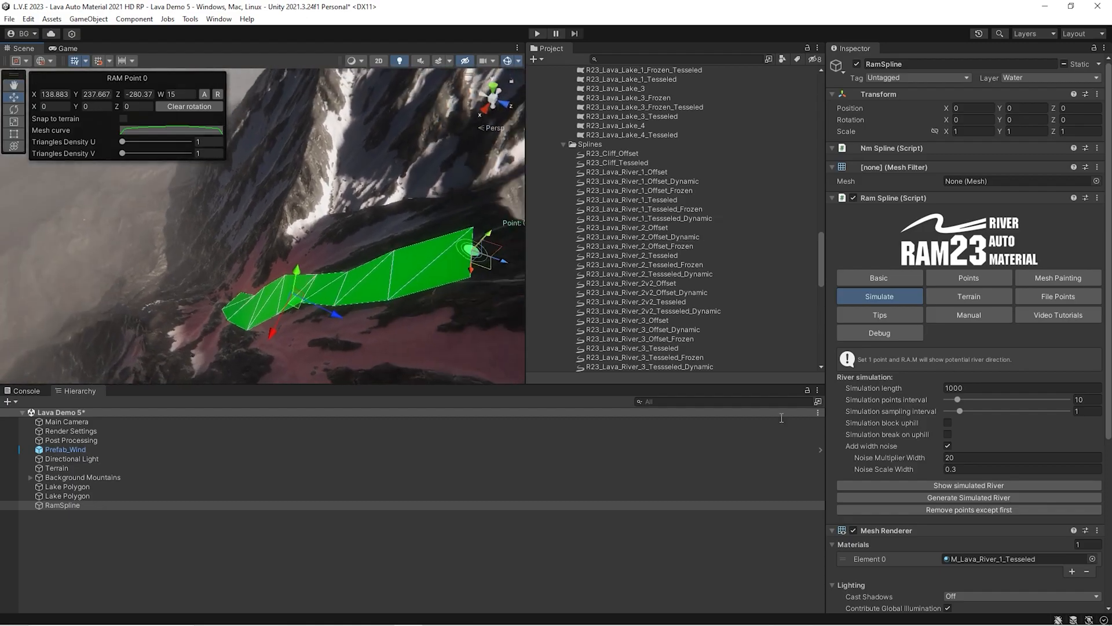
{"action": "left_click", "coordinate": [939, 488]}
{"action": "right_click_drag", "start_coordinate": [477, 283], "coordinate": [516, 274]}
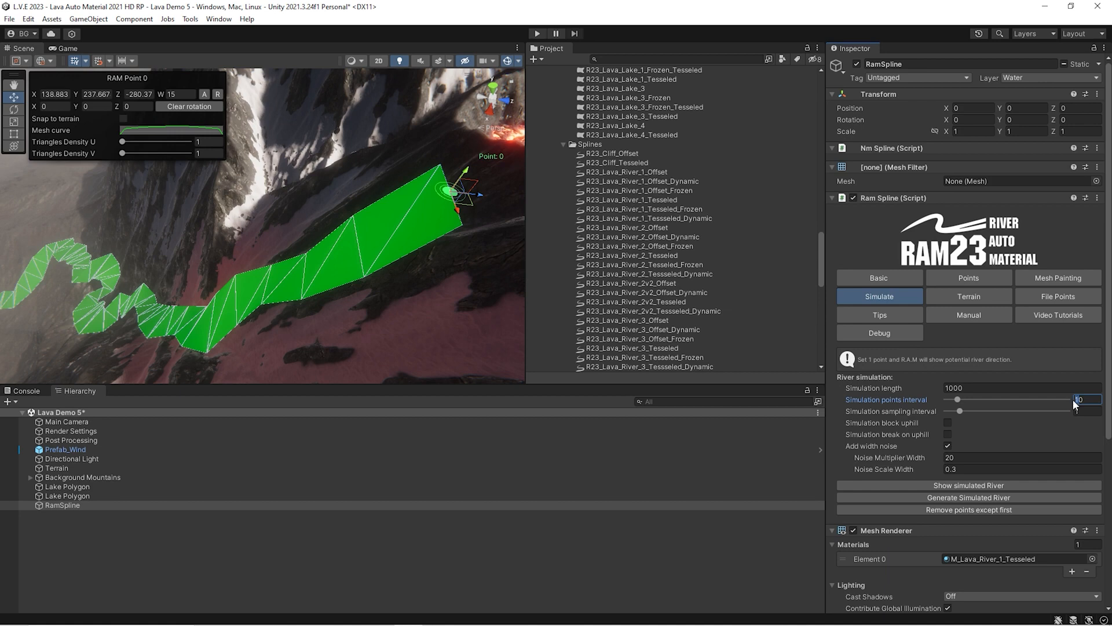
- Set the simulation points interval to 50 and preview the resulting river path
{"action": "type", "text": "50"}
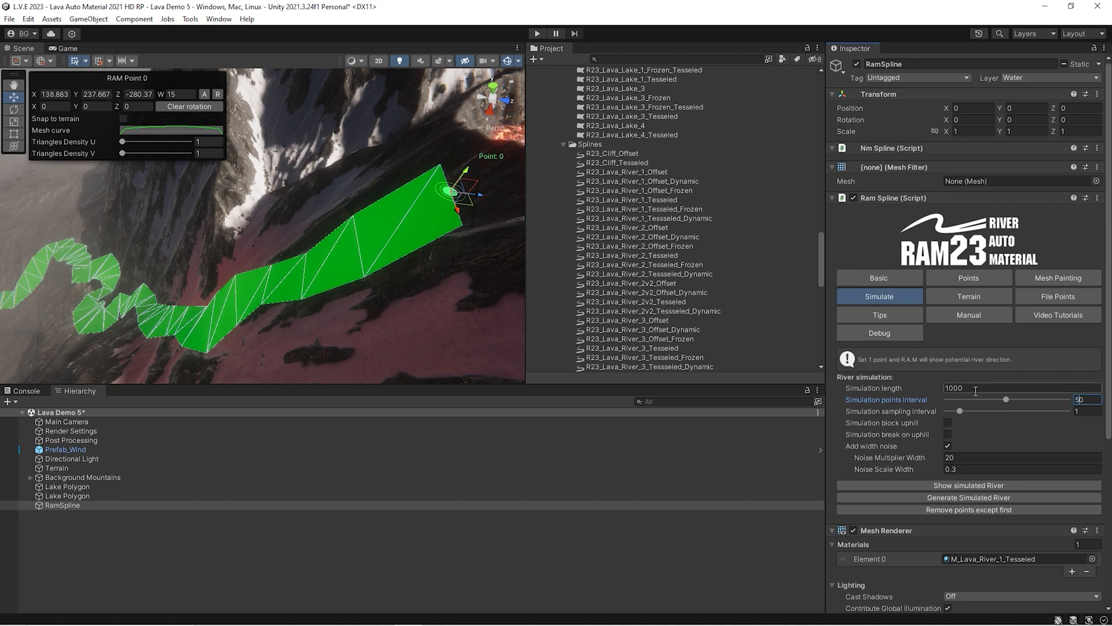
{"action": "right_click_drag", "start_coordinate": [315, 224], "coordinate": [246, 231]}
{"action": "left_click", "coordinate": [961, 487]}
{"action": "right_click_drag", "start_coordinate": [313, 261], "coordinate": [394, 297]}
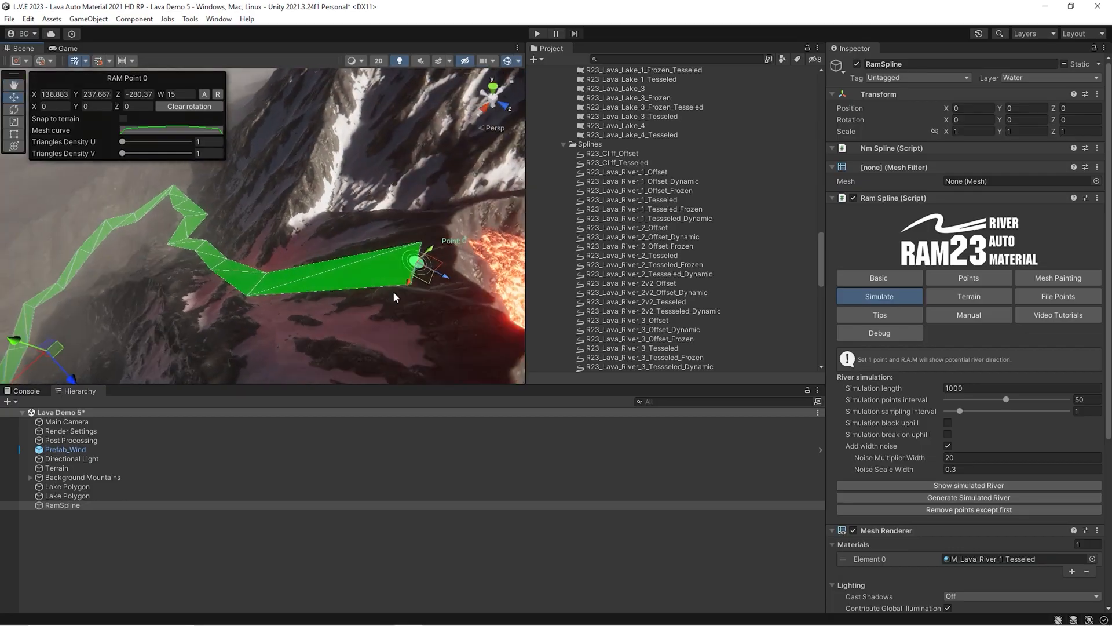
- Generate the simulated lava river and inspect it from its far end back to the crater
{"action": "left_click", "coordinate": [931, 500]}
{"action": "right_click_drag", "start_coordinate": [370, 278], "coordinate": [108, 280]}
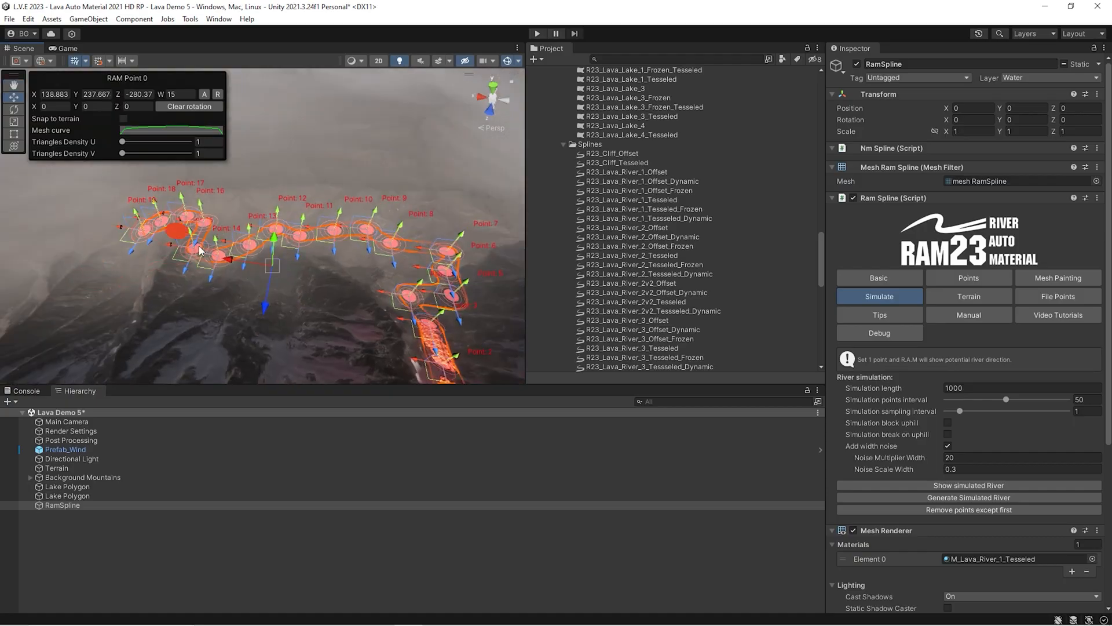
{"action": "right_click_drag", "start_coordinate": [415, 266], "coordinate": [270, 300]}
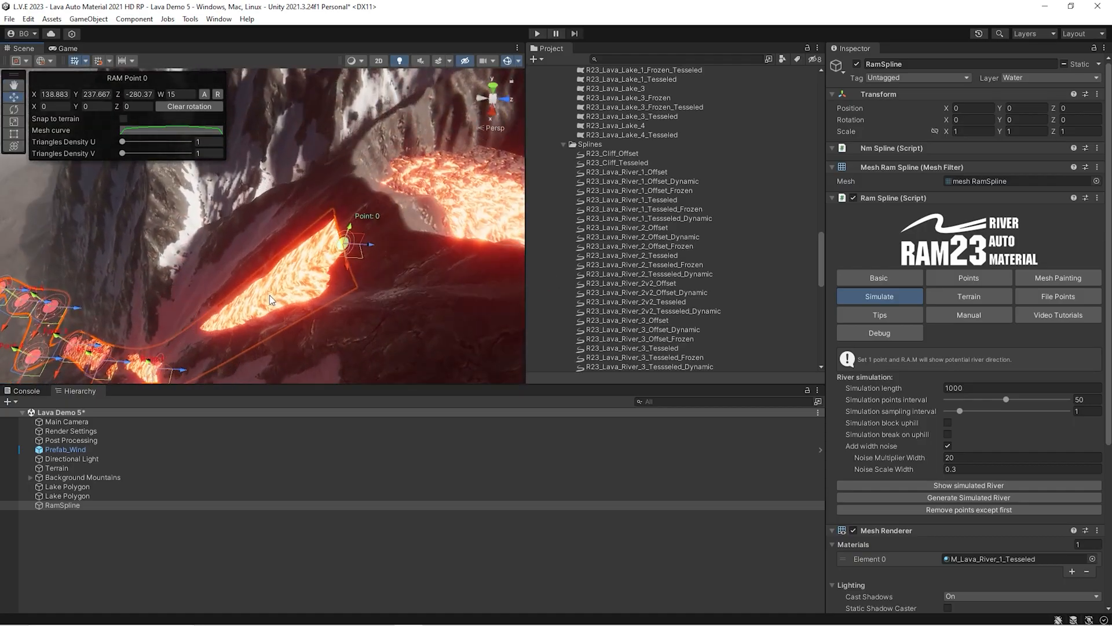
- Move the river's starting point horizontally over the crater rim into the lava lake and scale up its width
{"action": "right_click_drag", "start_coordinate": [288, 276], "coordinate": [245, 273]}
{"action": "left_click", "coordinate": [294, 263], "text": "shift"}
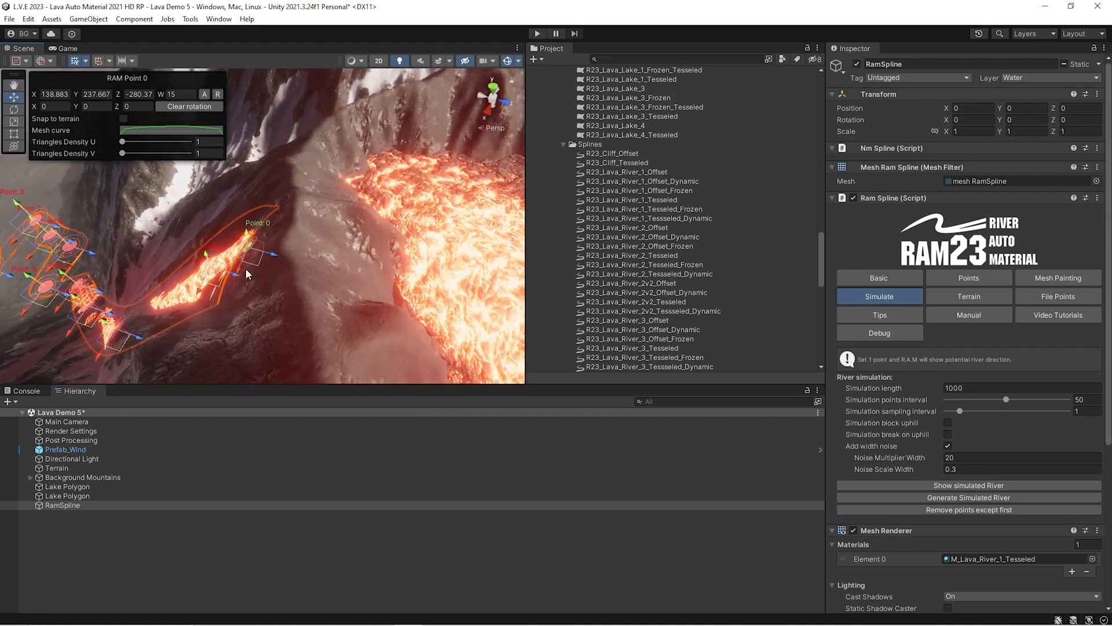
{"action": "left_click_drag", "start_coordinate": [272, 261], "coordinate": [433, 274]}
{"action": "right_click_drag", "start_coordinate": [389, 259], "coordinate": [183, 316]}
{"action": "left_click_drag", "start_coordinate": [192, 327], "coordinate": [279, 304]}
{"action": "key", "text": "r"}
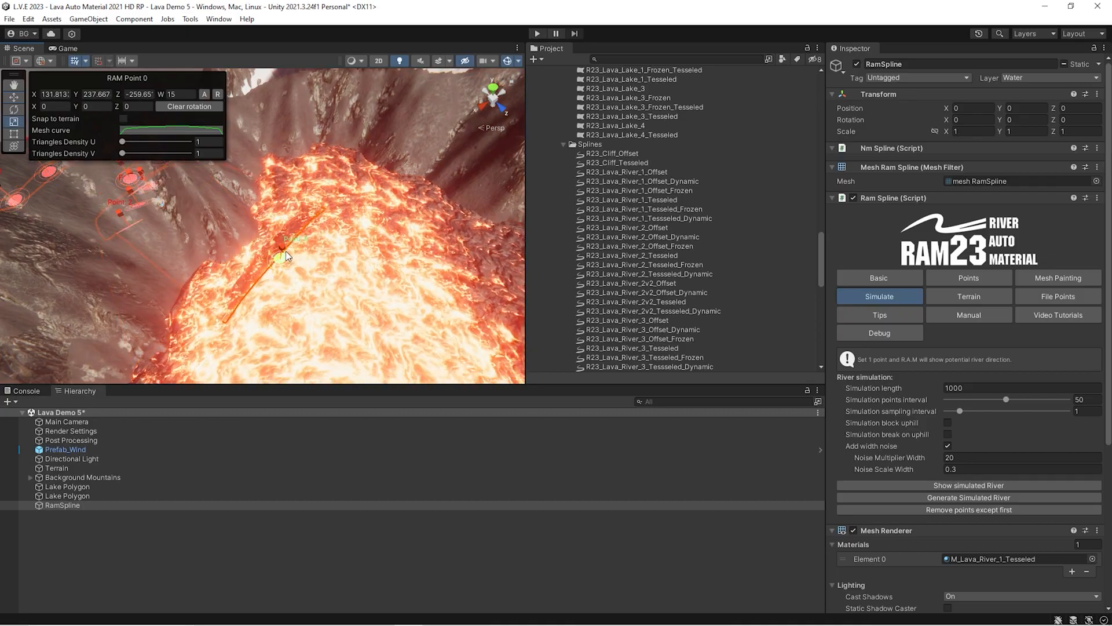
{"action": "left_click_drag", "start_coordinate": [283, 246], "coordinate": [293, 240]}
- Raise the river's second point on the outer slope to a height of about 230
{"action": "right_click_drag", "start_coordinate": [238, 241], "coordinate": [307, 243]}
{"action": "left_click", "coordinate": [218, 278], "text": "ctrl"}
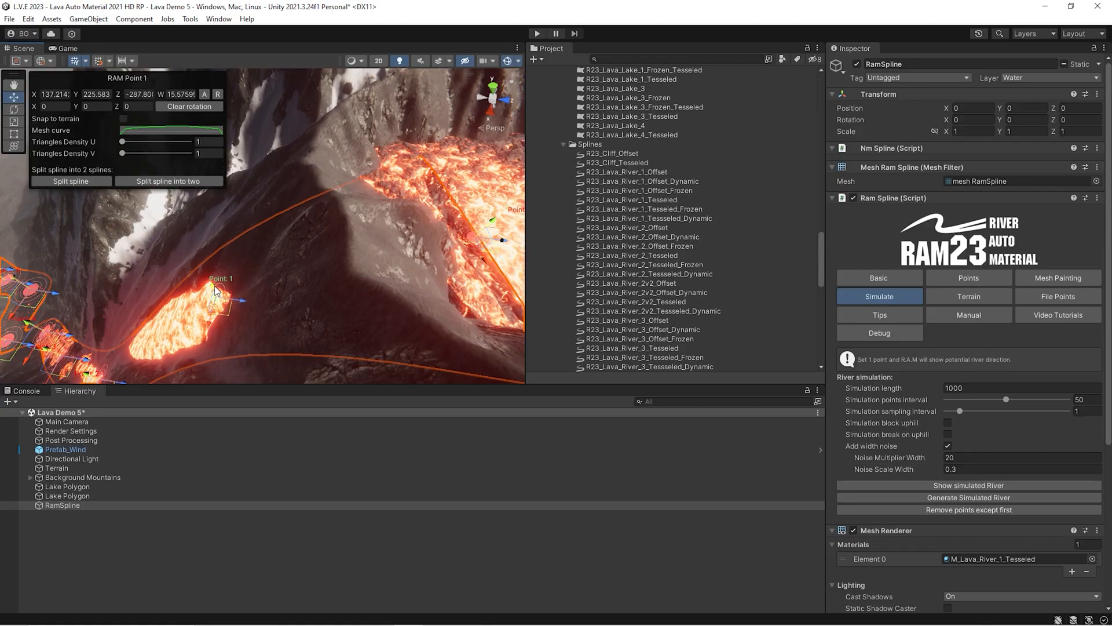
{"action": "left_click_drag", "start_coordinate": [218, 269], "coordinate": [218, 267]}
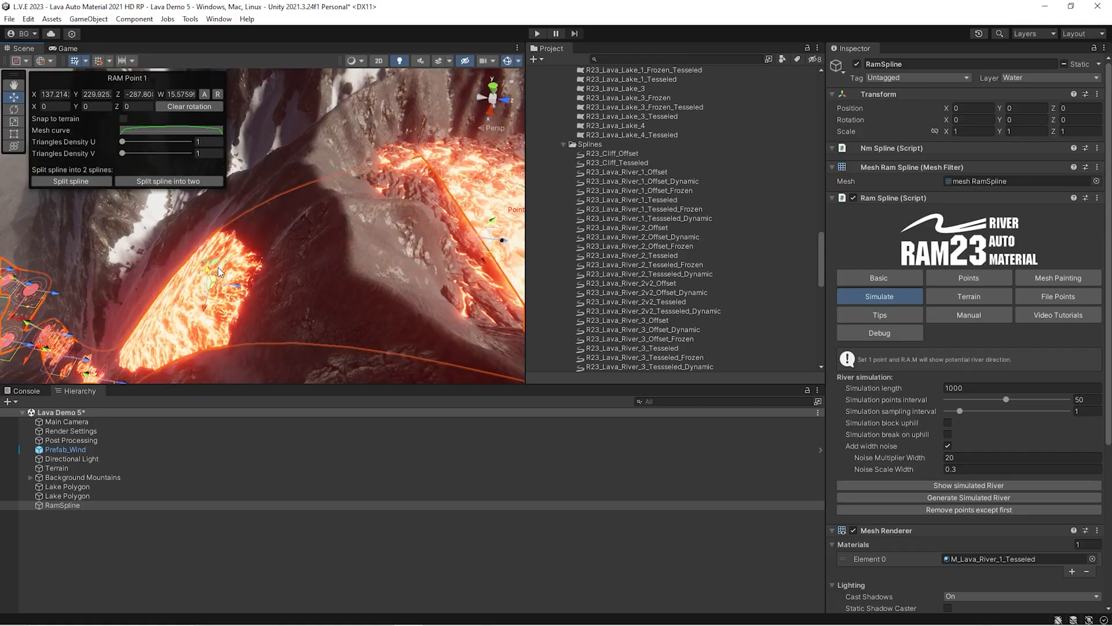
- Shift the river's starting point in the lava lake to an X position of about 130.6
{"action": "right_click_drag", "start_coordinate": [347, 226], "coordinate": [391, 211]}
{"action": "left_click_drag", "start_coordinate": [405, 207], "coordinate": [401, 209]}
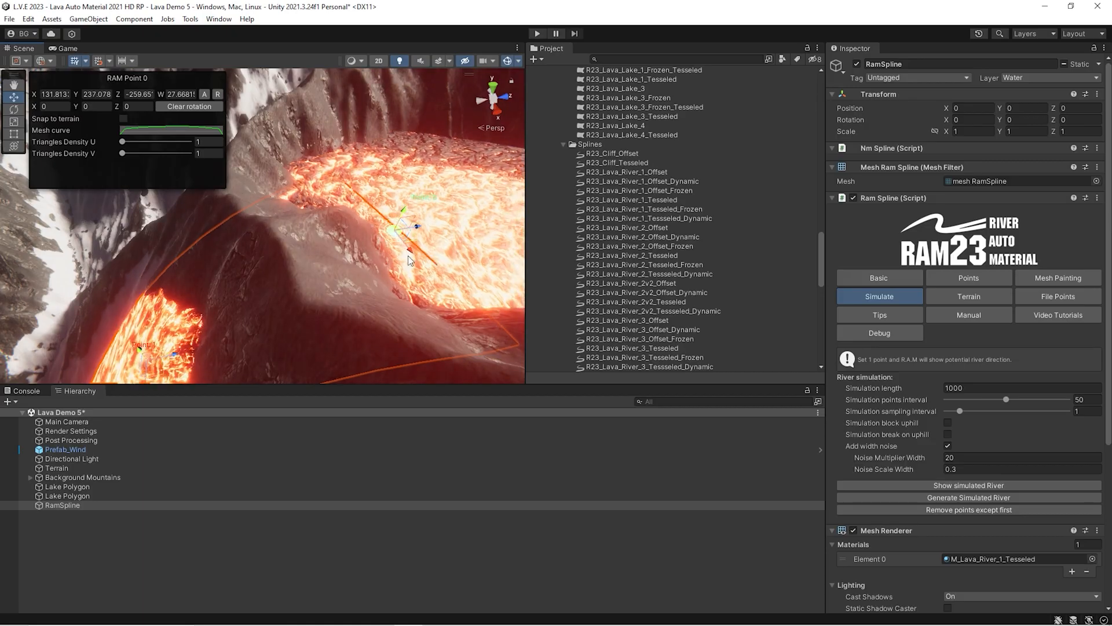
{"action": "left_click_drag", "start_coordinate": [409, 251], "coordinate": [410, 247]}
- Snap the river mesh to the terrain along the slope
{"action": "right_click_drag", "start_coordinate": [410, 247], "coordinate": [325, 277]}
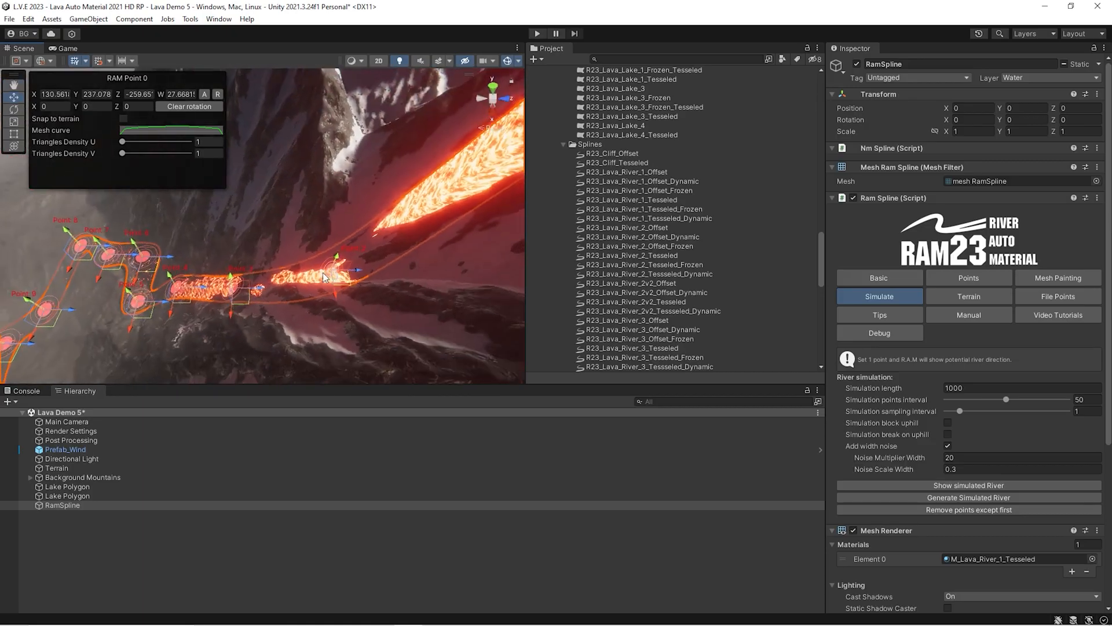
{"action": "right_click_drag", "start_coordinate": [467, 200], "coordinate": [334, 298]}
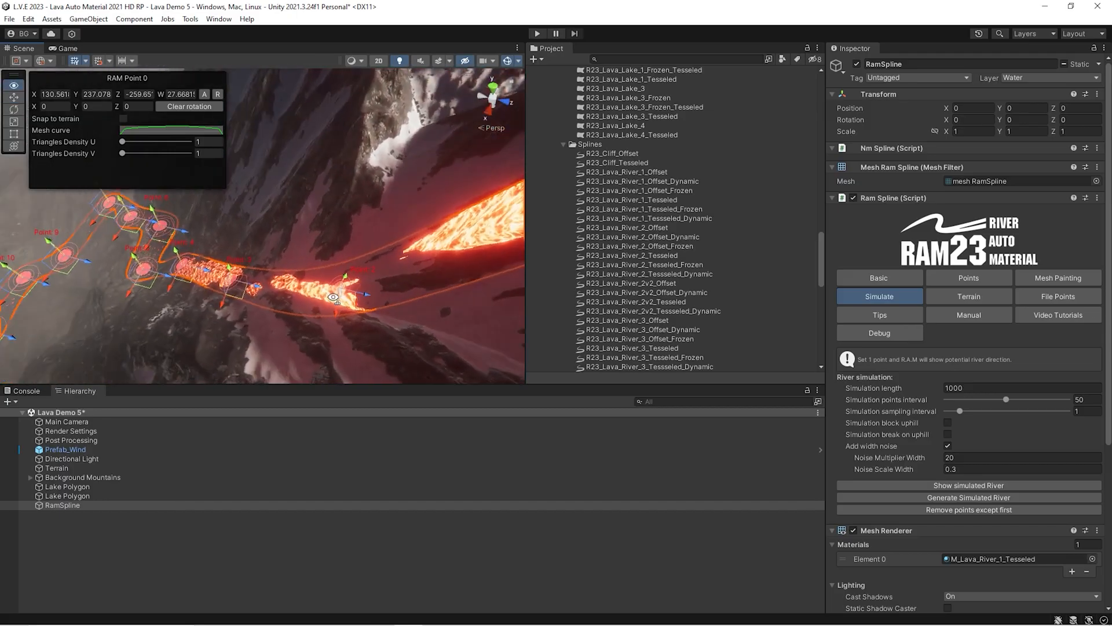
{"action": "left_click", "coordinate": [878, 280]}
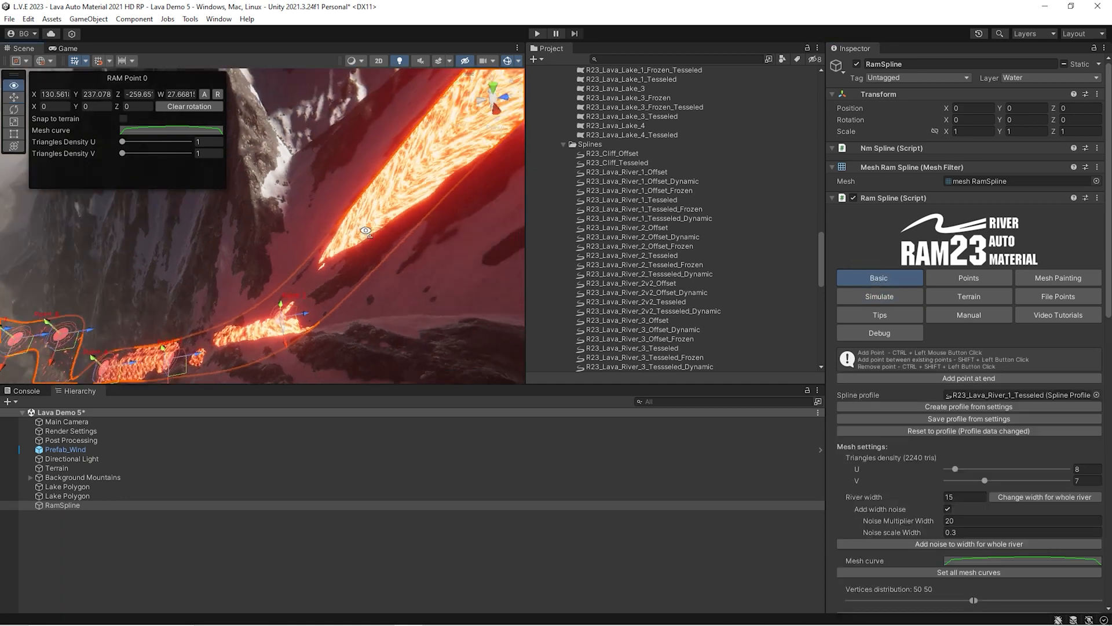
{"action": "scroll", "coordinate": [890, 458], "scroll_direction": "down", "scroll_amount": 5}
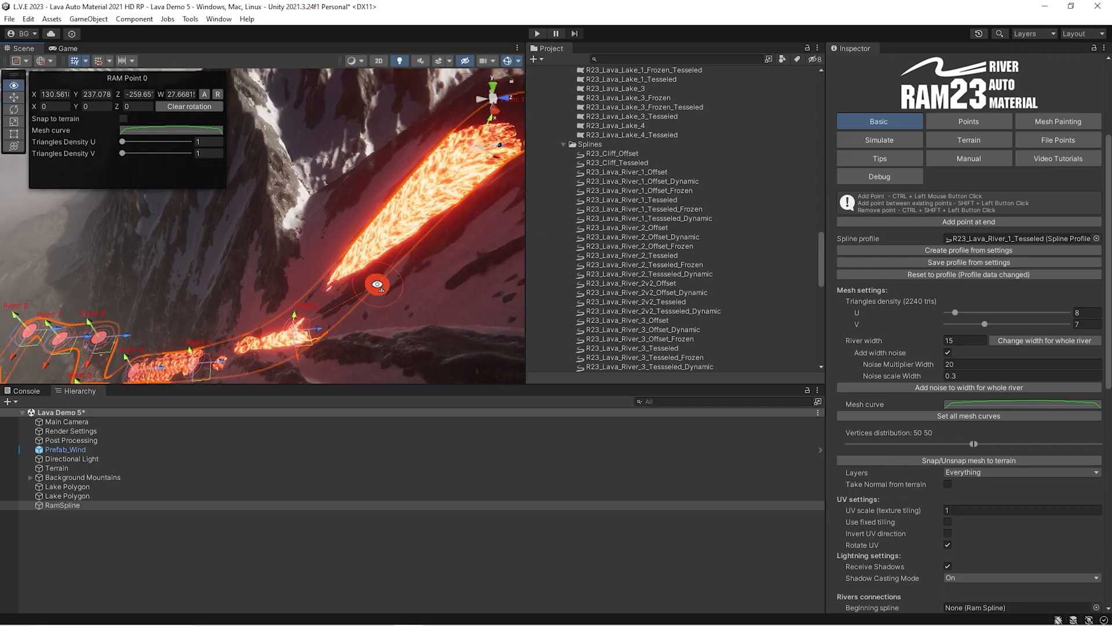
{"action": "left_click", "coordinate": [899, 463]}
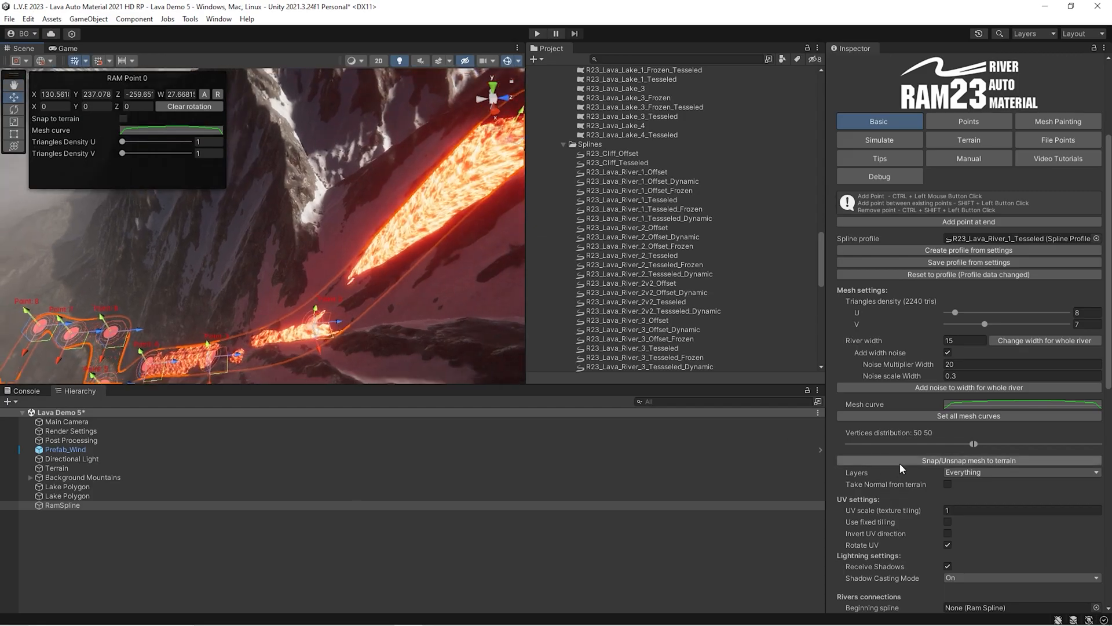
- Set the river mesh's triangle density to U 46 and V 12 and inspect the surface on the slope
{"action": "right_click_drag", "start_coordinate": [268, 281], "coordinate": [244, 282]}
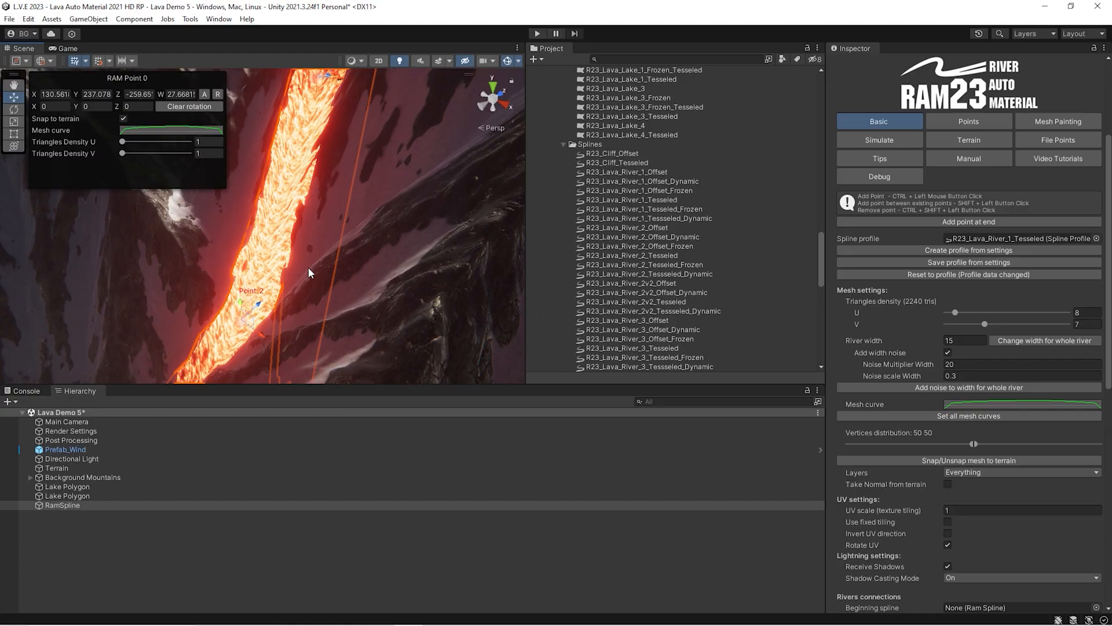
{"action": "right_click_drag", "start_coordinate": [356, 267], "coordinate": [344, 253]}
{"action": "right_click_drag", "start_coordinate": [349, 297], "coordinate": [214, 350]}
{"action": "mouse_move", "coordinate": [309, 278]}
{"action": "right_mouse_down"}
{"action": "mouse_move", "coordinate": [369, 225]}
{"action": "mouse_move", "coordinate": [309, 291]}
{"action": "right_mouse_up"}
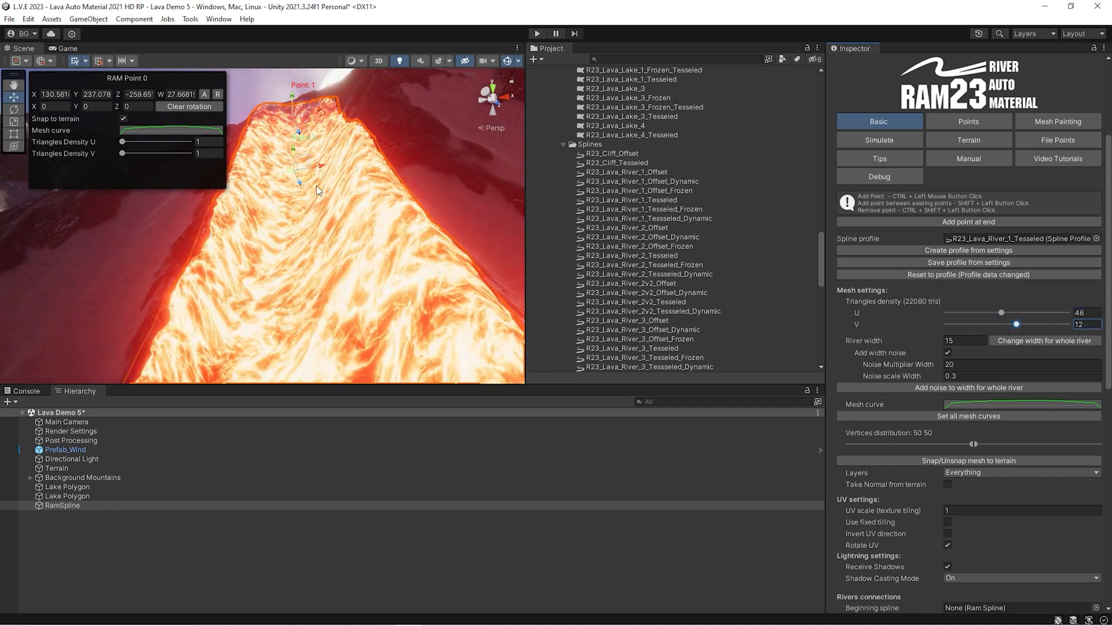
{"action": "right_click_drag", "start_coordinate": [292, 234], "coordinate": [334, 240]}
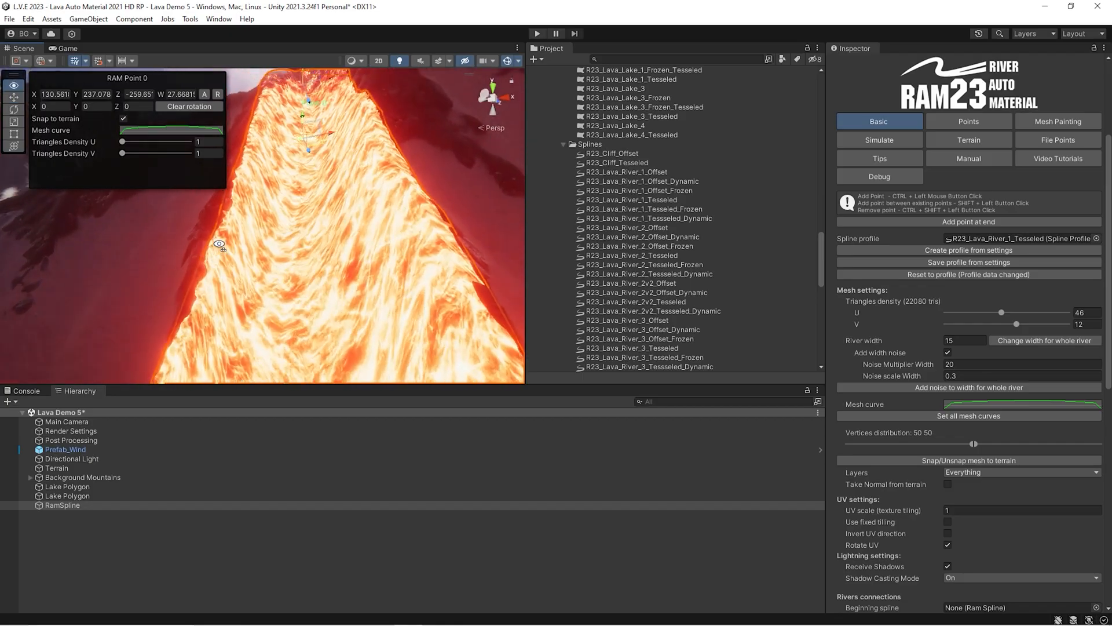
{"action": "right_click_drag", "start_coordinate": [235, 243], "coordinate": [316, 294]}
{"action": "right_click_drag", "start_coordinate": [393, 267], "coordinate": [399, 263]}
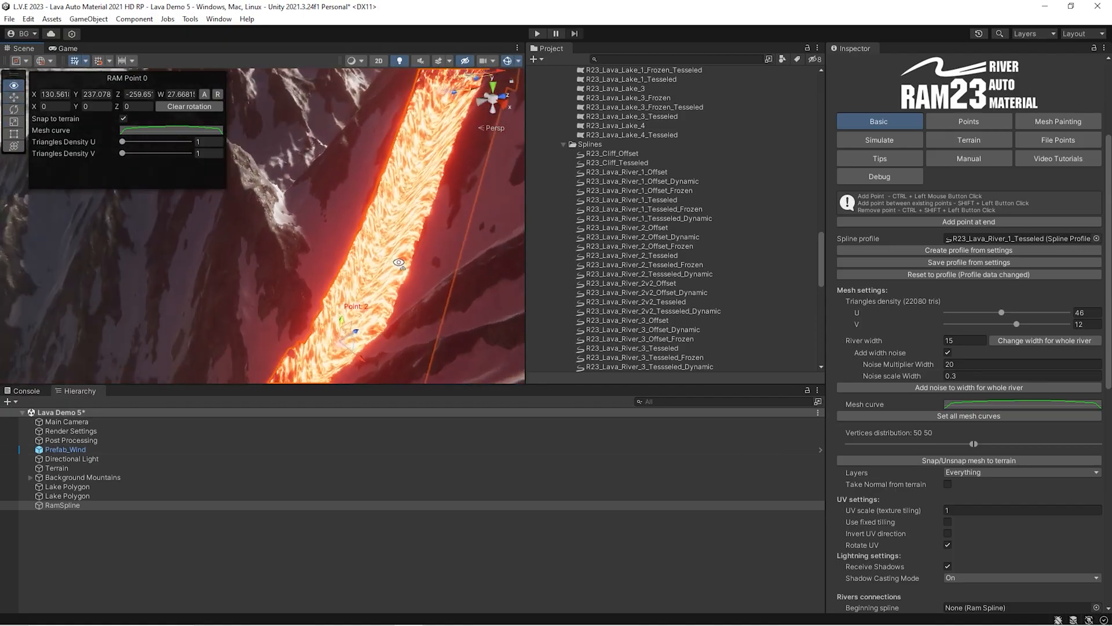
- Try taking the river mesh's normals from the terrain per vertex and inspect the flow on the slope
{"action": "left_click", "coordinate": [947, 485]}
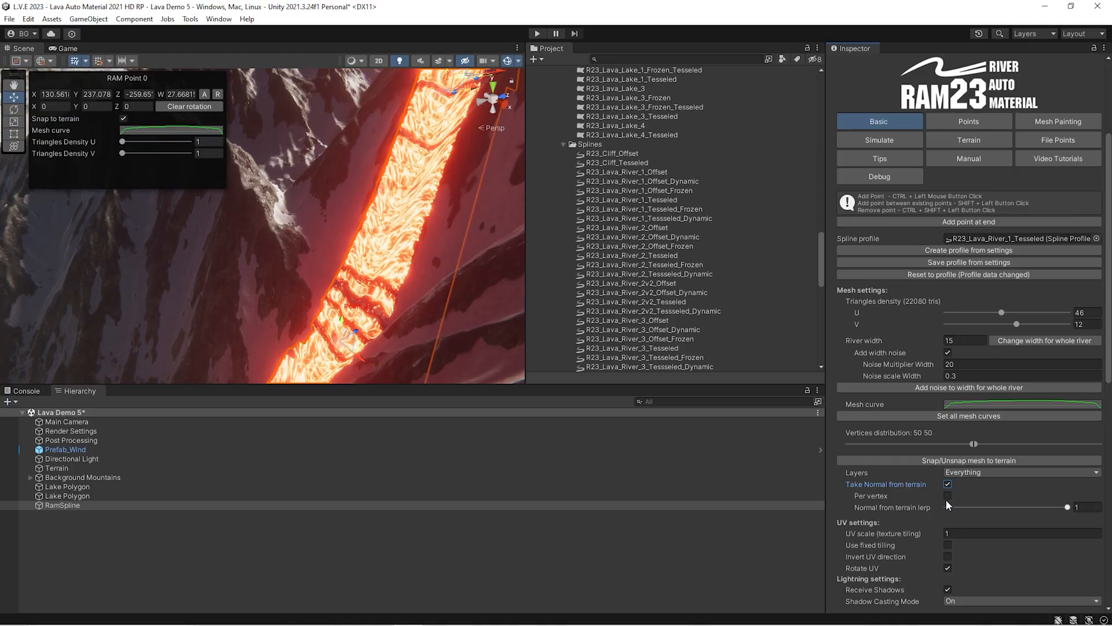
{"action": "right_click_drag", "start_coordinate": [354, 216], "coordinate": [409, 211]}
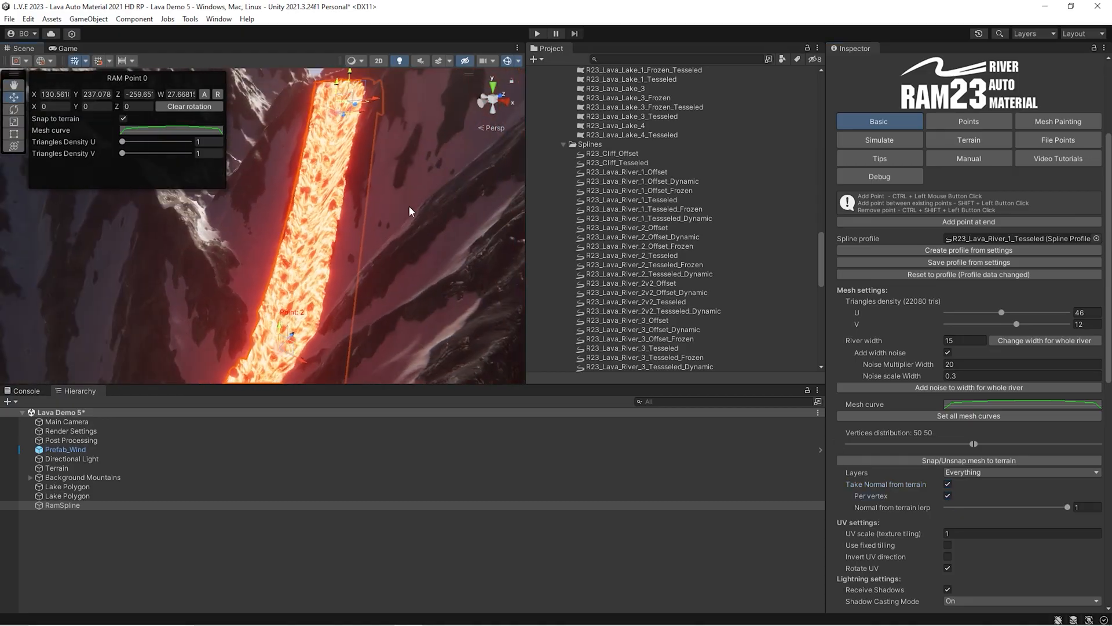
{"action": "right_click_drag", "start_coordinate": [316, 193], "coordinate": [246, 341]}
{"action": "right_click_drag", "start_coordinate": [295, 278], "coordinate": [360, 204]}
- Turn off taking normals from the terrain and unsnap the river mesh from the terrain
{"action": "left_click", "coordinate": [948, 484]}
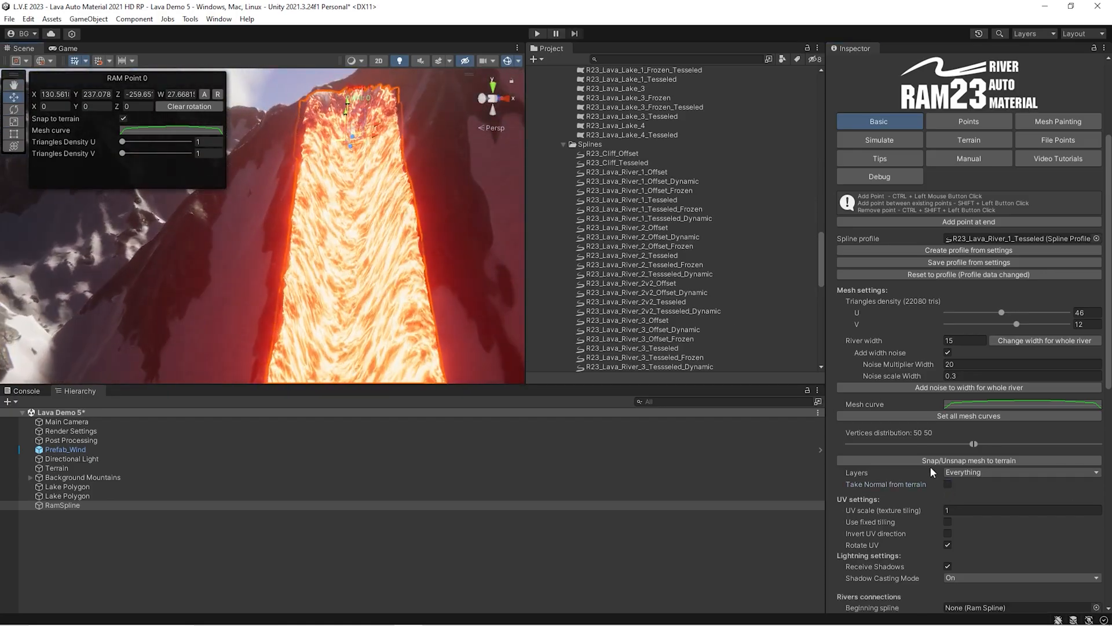
{"action": "left_click", "coordinate": [927, 461]}
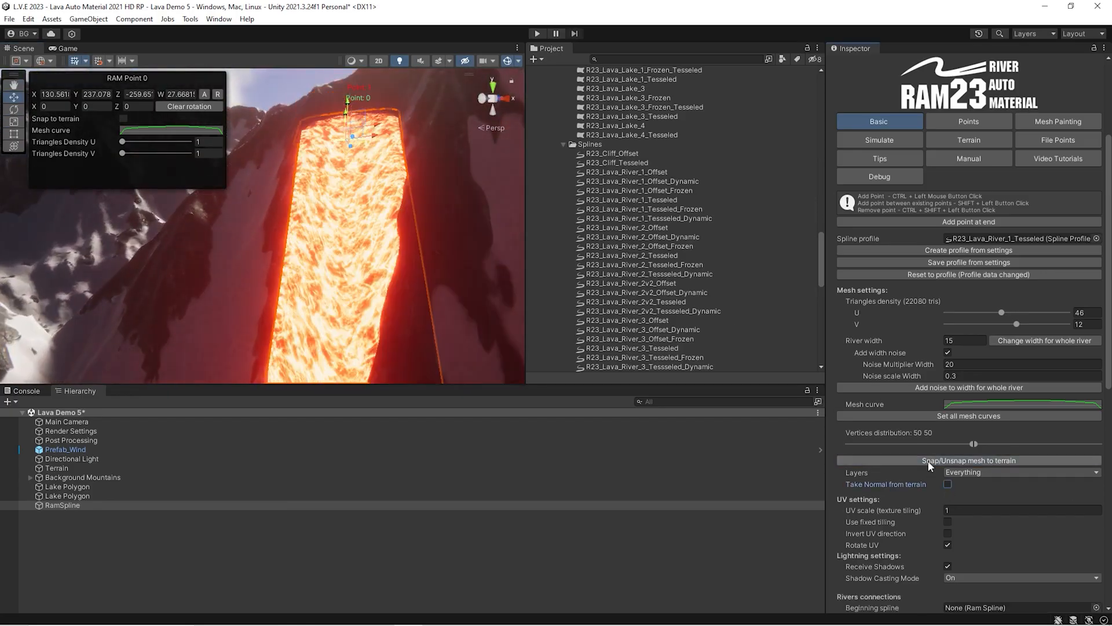
{"action": "right_click_drag", "start_coordinate": [254, 296], "coordinate": [267, 290]}
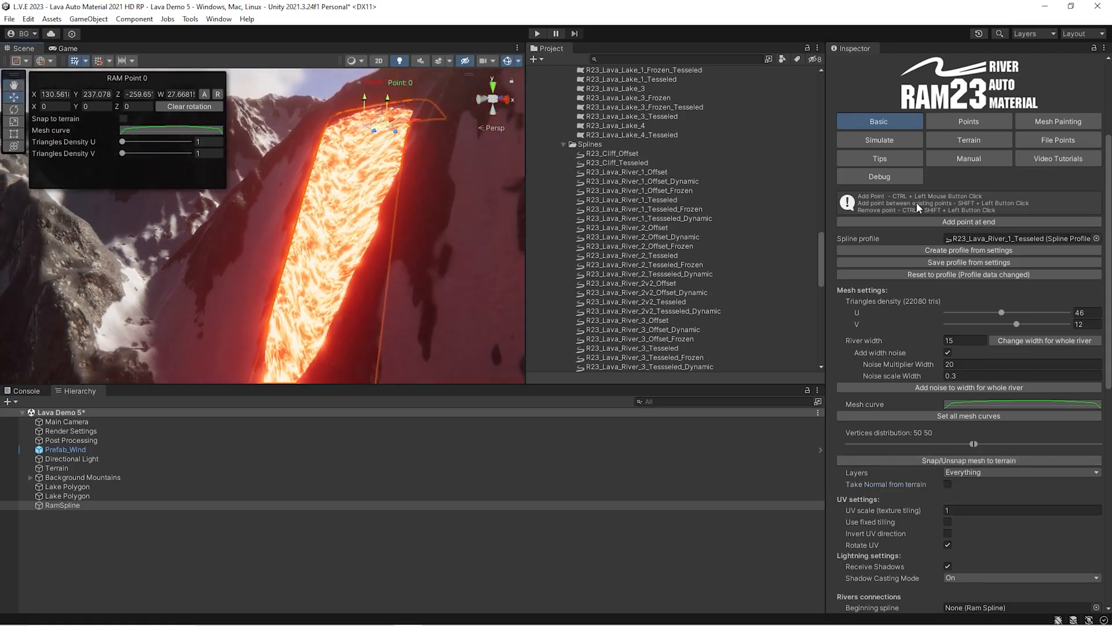
- Open the river's terrain settings and locate the assigned terrain painter profile among the project assets
{"action": "left_click", "coordinate": [957, 140]}
{"action": "right_click_drag", "start_coordinate": [355, 236], "coordinate": [400, 232]}
{"action": "right_click_drag", "start_coordinate": [289, 279], "coordinate": [454, 255]}
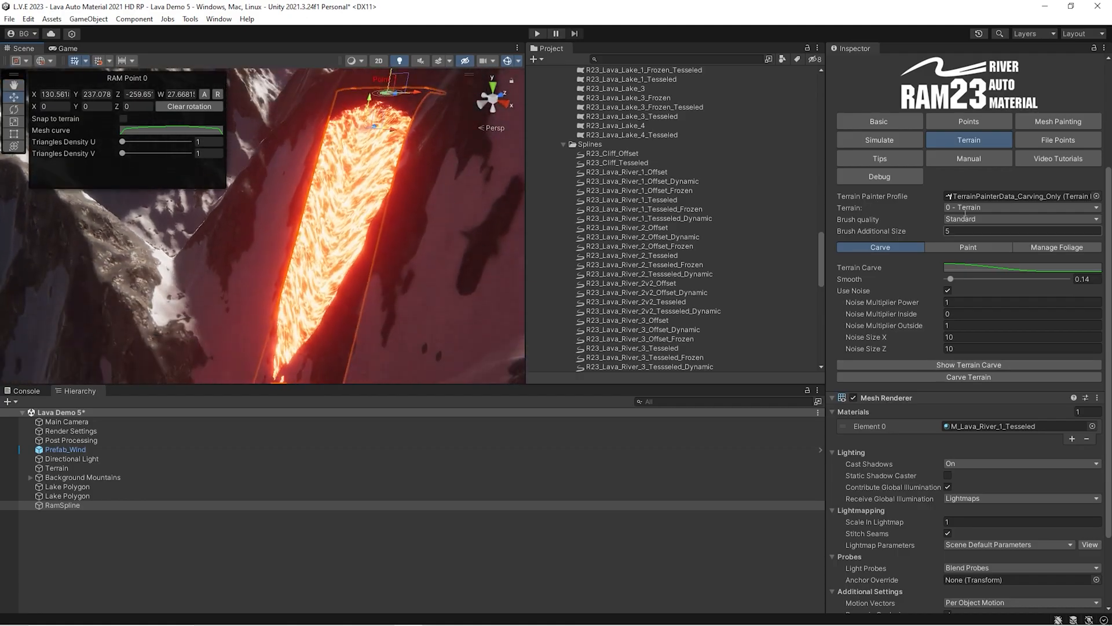
{"action": "left_click", "coordinate": [976, 196]}
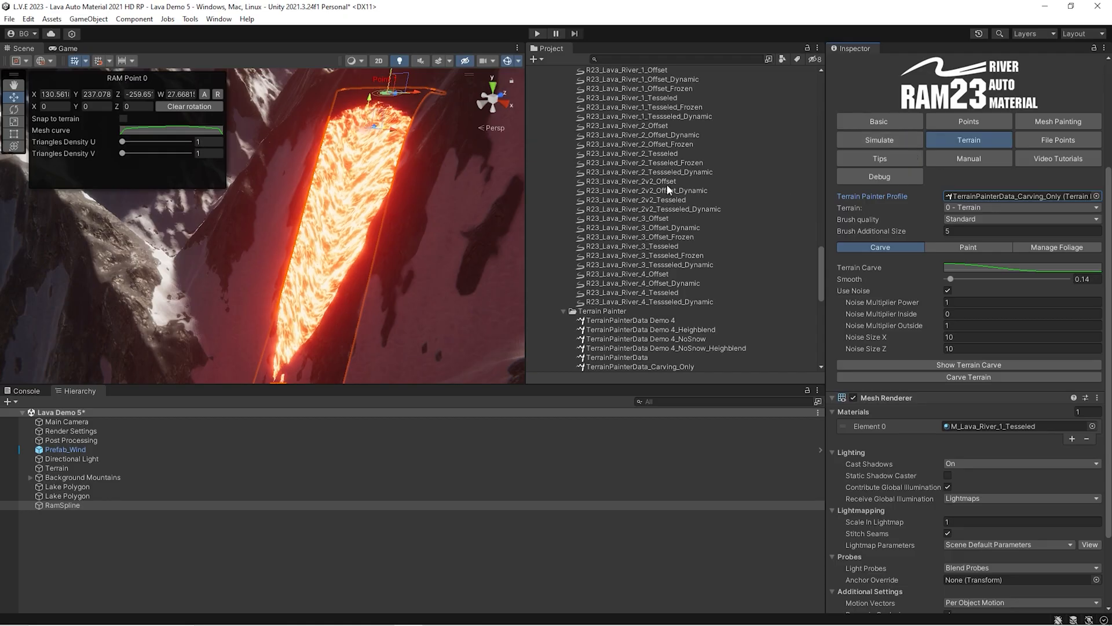
{"action": "scroll", "coordinate": [665, 185], "scroll_direction": "up", "scroll_amount": 5}
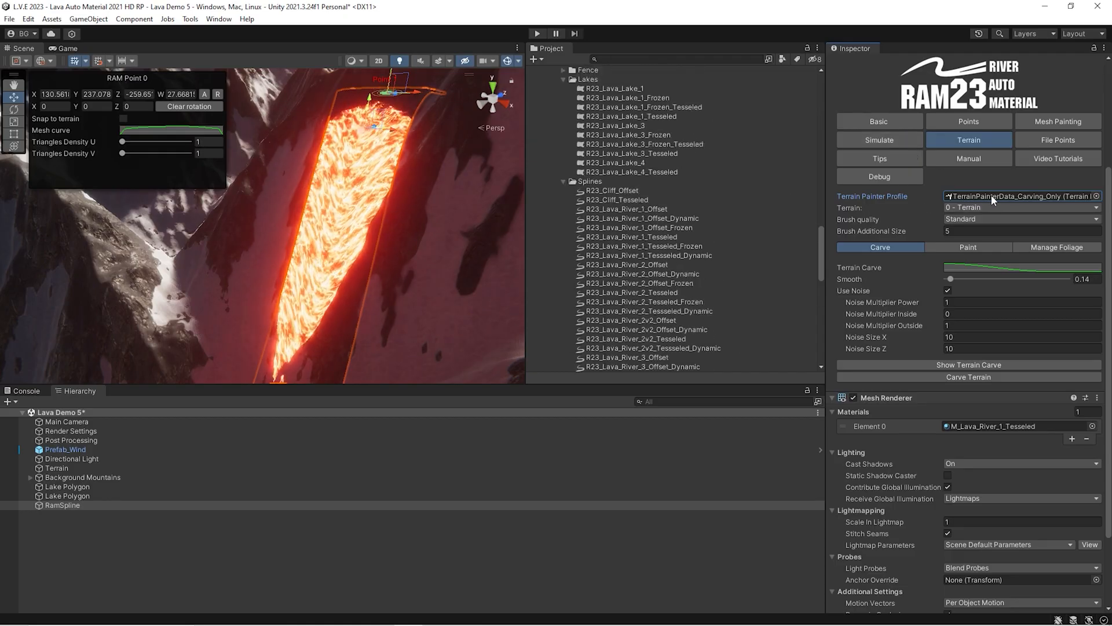
- Preview the terrain carve around the river and compare a brush additional size of 9 with 5
{"action": "right_click_drag", "start_coordinate": [408, 200], "coordinate": [446, 174]}
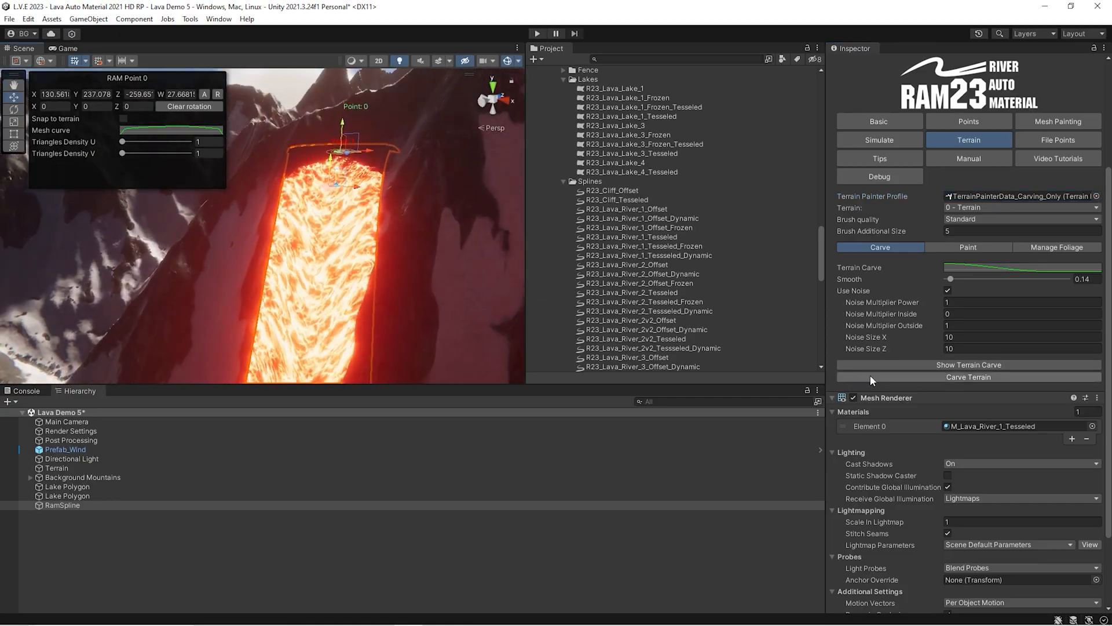
{"action": "left_click", "coordinate": [948, 366]}
{"action": "right_click_drag", "start_coordinate": [273, 292], "coordinate": [420, 127]}
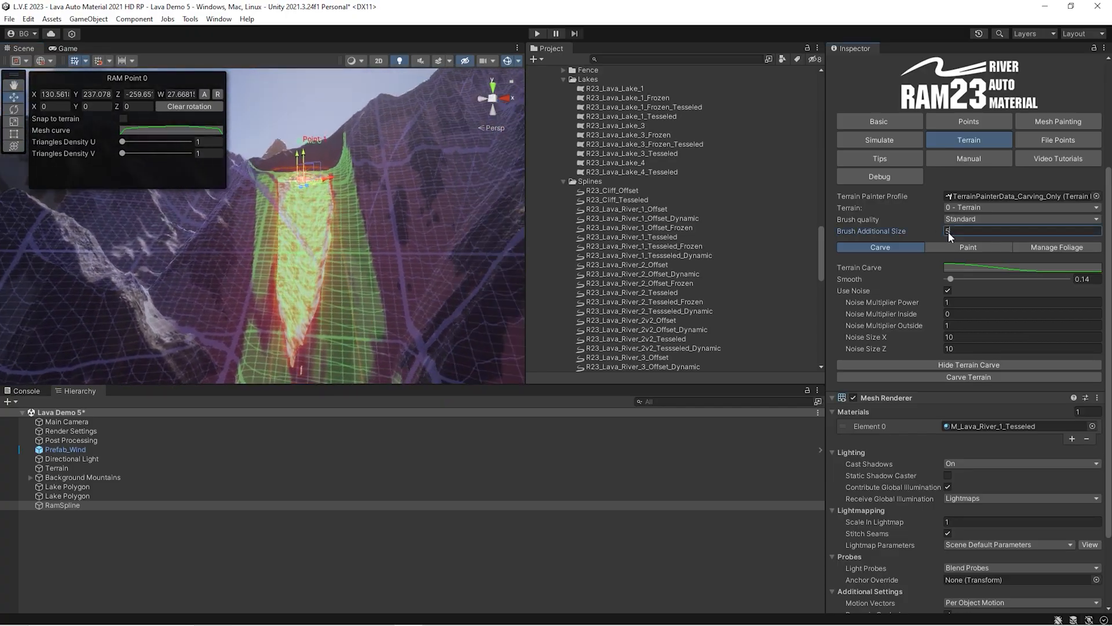
{"action": "type", "text": "9"}
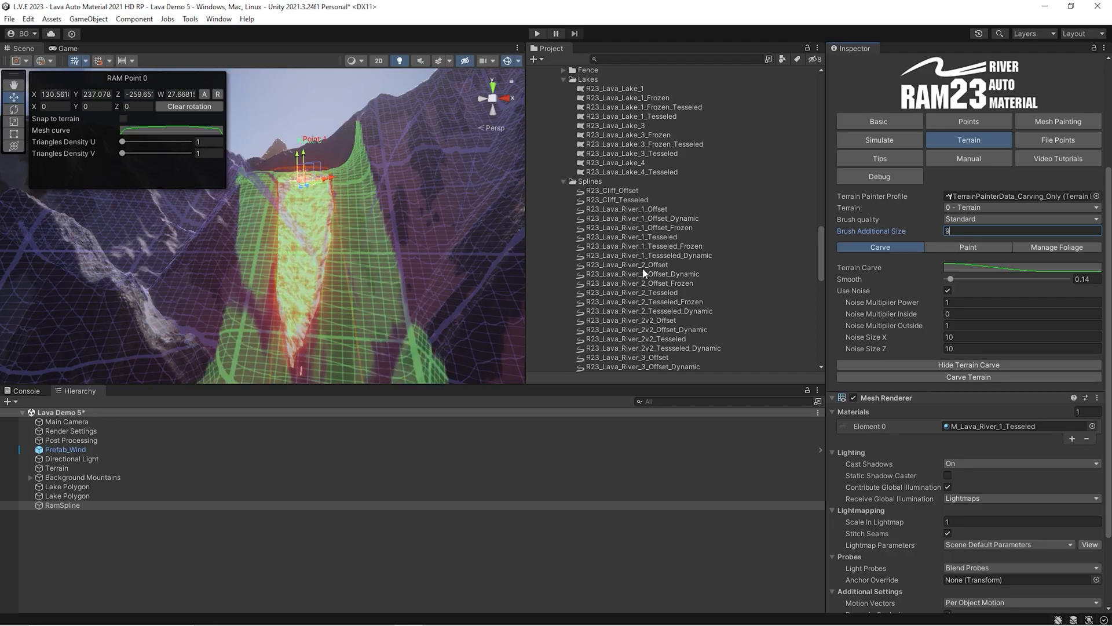
{"action": "type", "text": "5"}
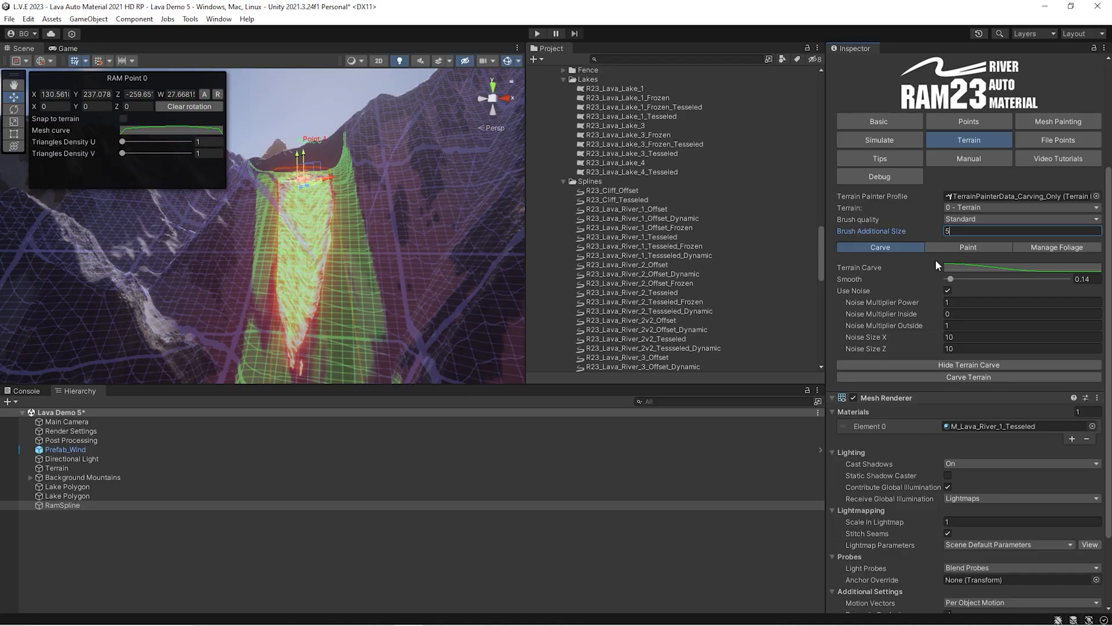
- Try a carve smoothing of 2.76, set it to 0.6, and check the terrain carve curve
{"action": "mouse_move", "coordinate": [311, 269]}
{"action": "right_mouse_down"}
{"action": "mouse_move", "coordinate": [323, 234]}
{"action": "mouse_move", "coordinate": [307, 245]}
{"action": "right_mouse_up"}
{"action": "key", "text": "w"}
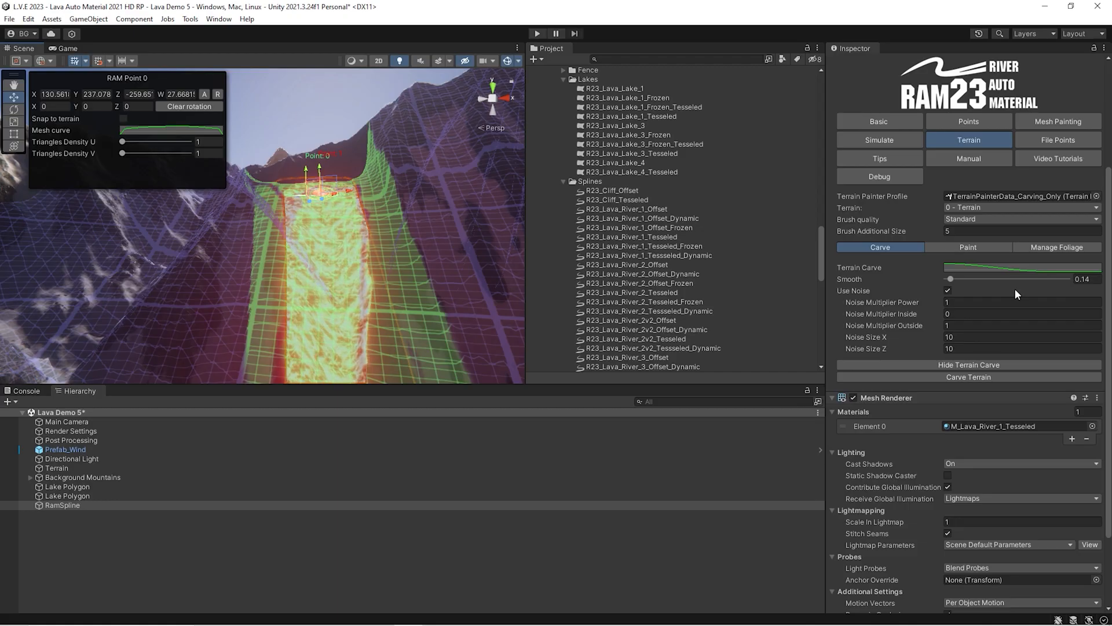
{"action": "left_click", "coordinate": [1029, 282]}
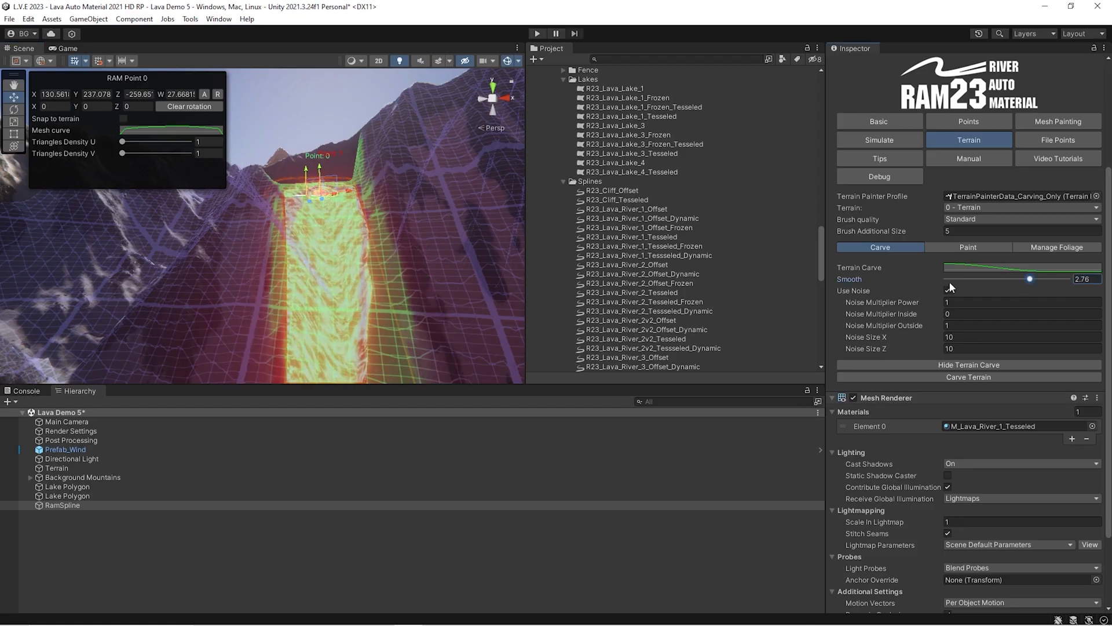
{"action": "left_click", "coordinate": [964, 279]}
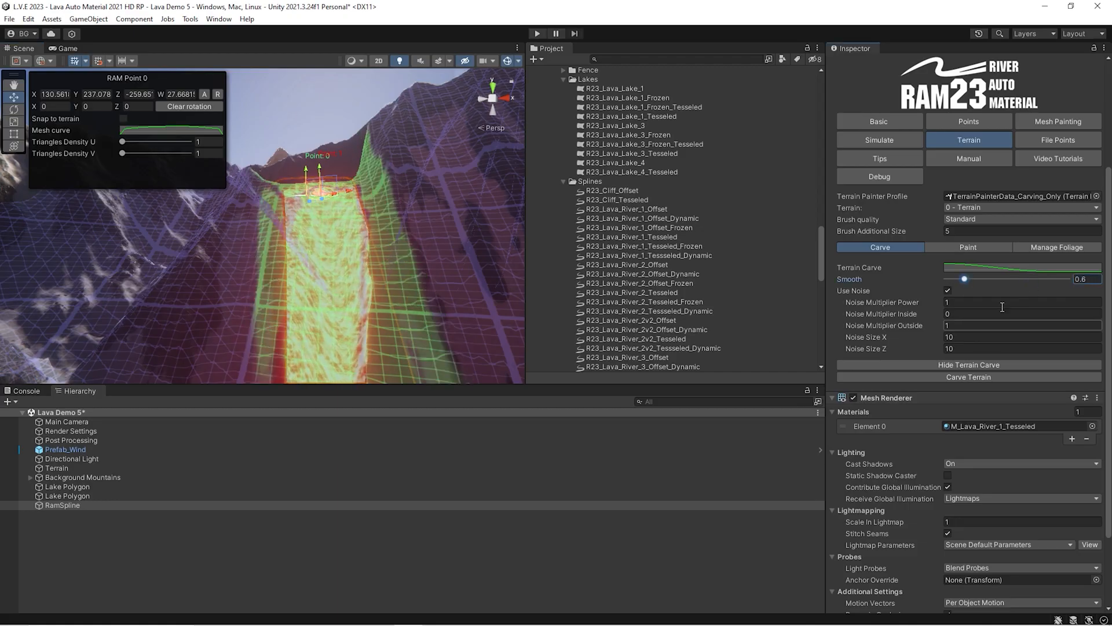
{"action": "left_click", "coordinate": [990, 266]}
{"action": "left_click", "coordinate": [1099, 257]}
{"action": "middle_click_drag", "start_coordinate": [347, 198], "coordinate": [370, 165]}
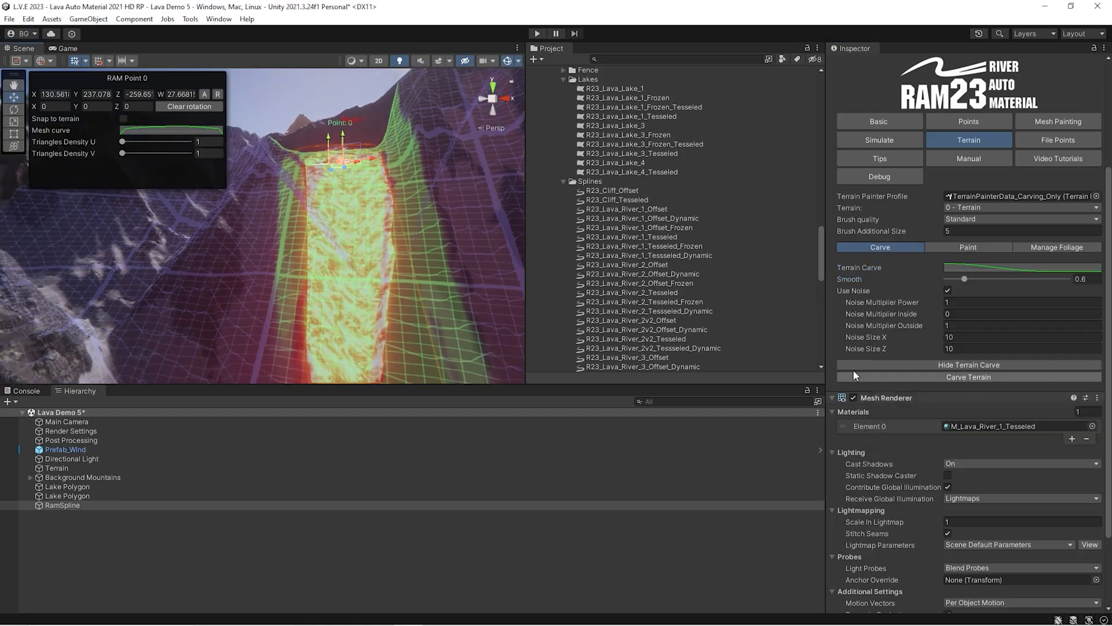
- Hide the carve preview and carve the terrain along the lava river
{"action": "left_click", "coordinate": [942, 366]}
{"action": "right_click_drag", "start_coordinate": [347, 223], "coordinate": [207, 302]}
{"action": "left_click", "coordinate": [949, 379]}
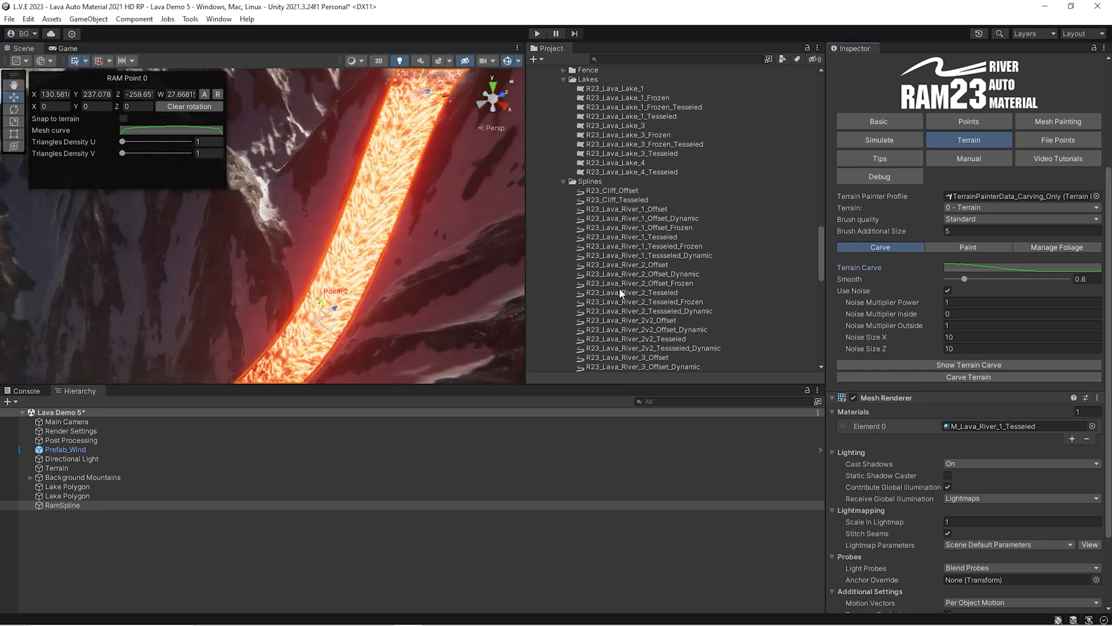
- Inspect the carved terrain along the river and check the available brush quality options
{"action": "right_click_drag", "start_coordinate": [313, 249], "coordinate": [166, 252]}
{"action": "right_click_drag", "start_coordinate": [320, 229], "coordinate": [188, 285]}
{"action": "right_click_drag", "start_coordinate": [277, 252], "coordinate": [384, 227]}
{"action": "right_click_drag", "start_coordinate": [252, 318], "coordinate": [370, 214]}
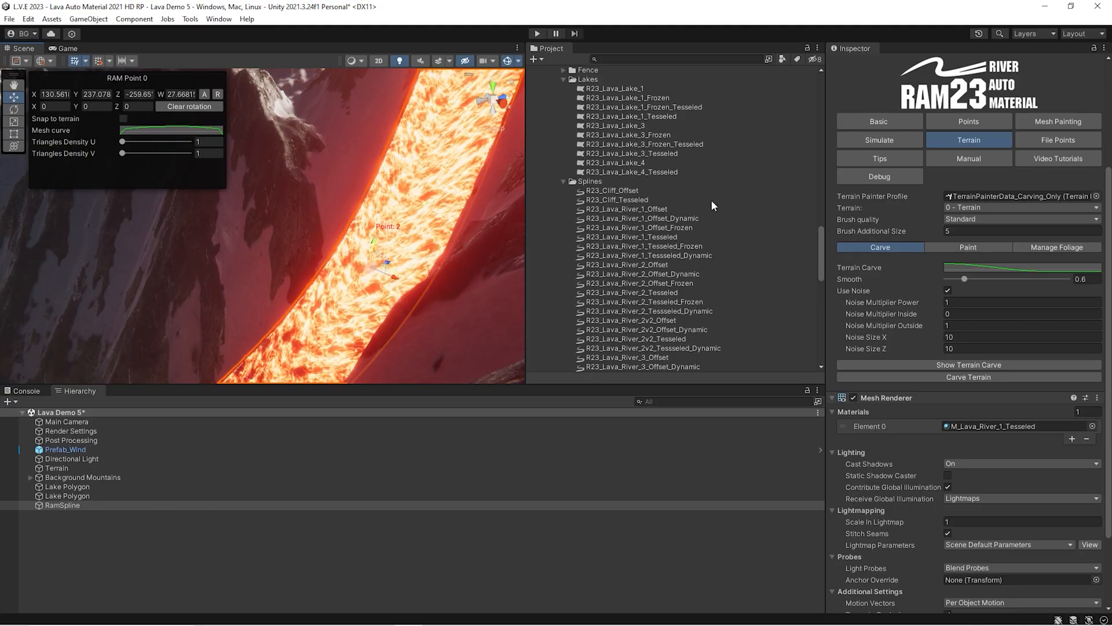
{"action": "left_click", "coordinate": [959, 219]}
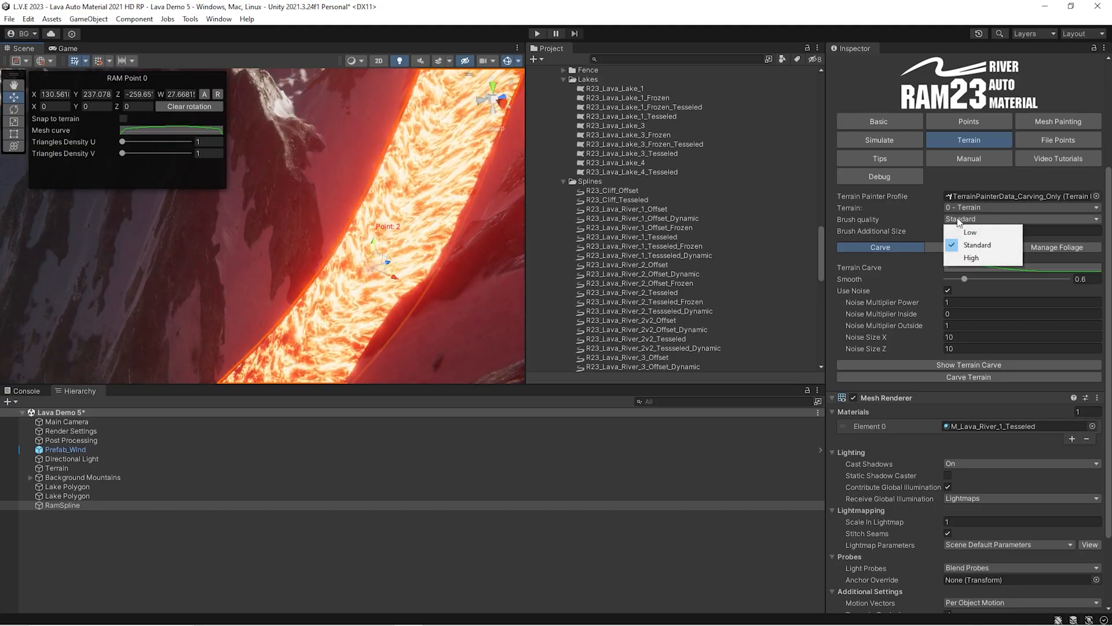
{"action": "left_click", "coordinate": [888, 219]}
- Set up vertex color painting on the river mesh with a blend size of 0.565 and a white draw color
{"action": "mouse_move", "coordinate": [214, 248]}
{"action": "right_mouse_down"}
{"action": "mouse_move", "coordinate": [318, 182]}
{"action": "mouse_move", "coordinate": [203, 275]}
{"action": "mouse_move", "coordinate": [270, 266]}
{"action": "mouse_move", "coordinate": [277, 234]}
{"action": "mouse_move", "coordinate": [316, 207]}
{"action": "mouse_move", "coordinate": [333, 221]}
{"action": "mouse_move", "coordinate": [330, 259]}
{"action": "mouse_move", "coordinate": [195, 340]}
{"action": "mouse_move", "coordinate": [305, 254]}
{"action": "right_mouse_up"}
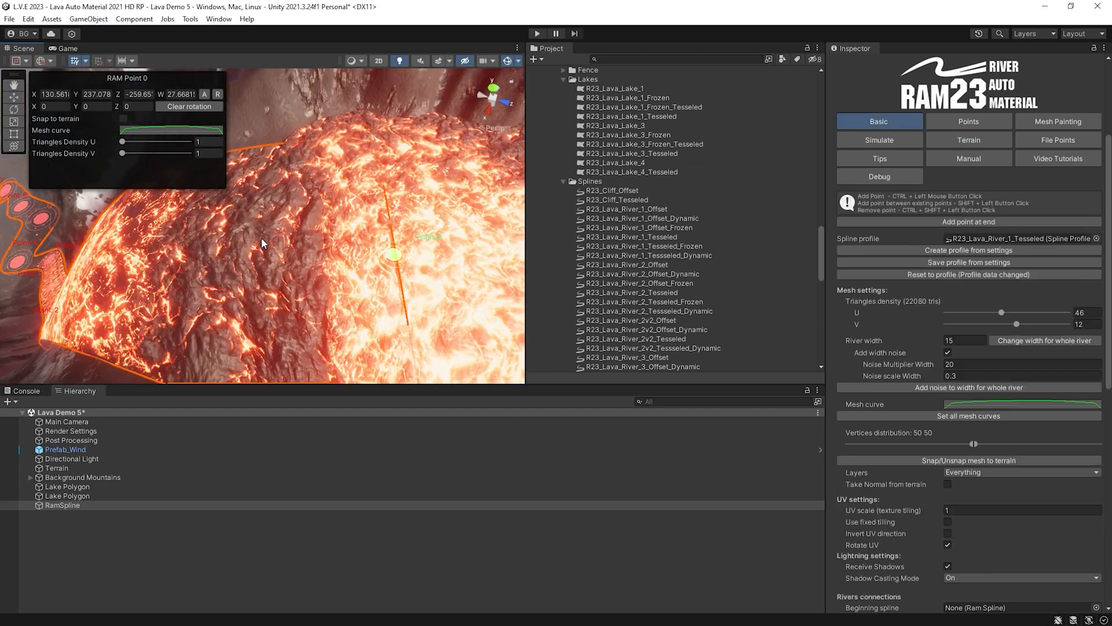
{"action": "right_click_drag", "start_coordinate": [406, 261], "coordinate": [515, 242]}
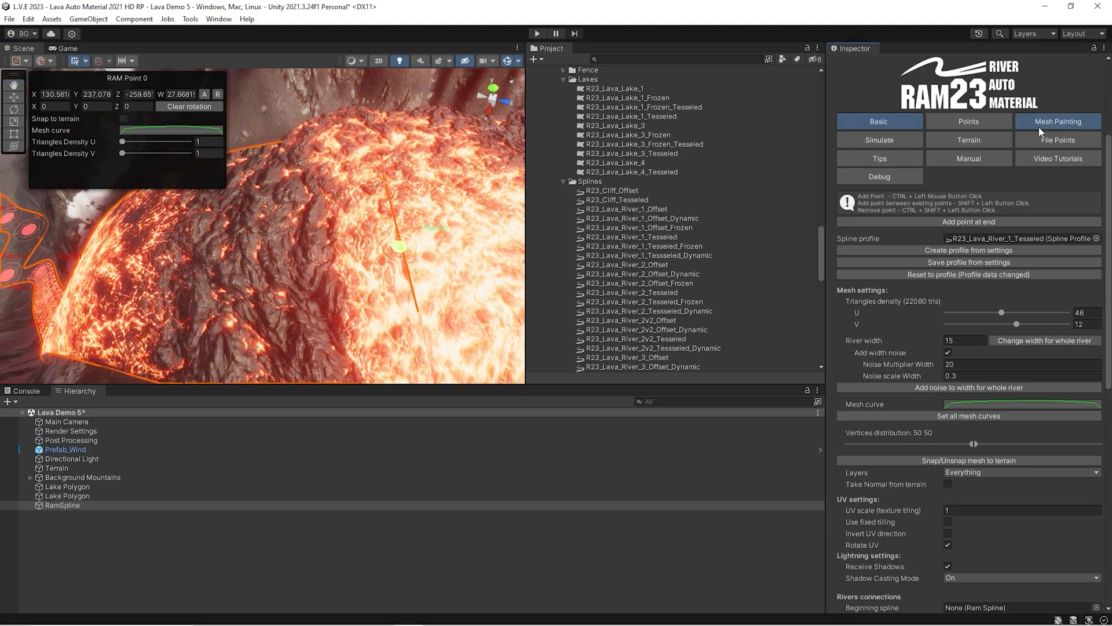
{"action": "left_click", "coordinate": [1033, 123]}
{"action": "right_click_drag", "start_coordinate": [293, 223], "coordinate": [285, 236]}
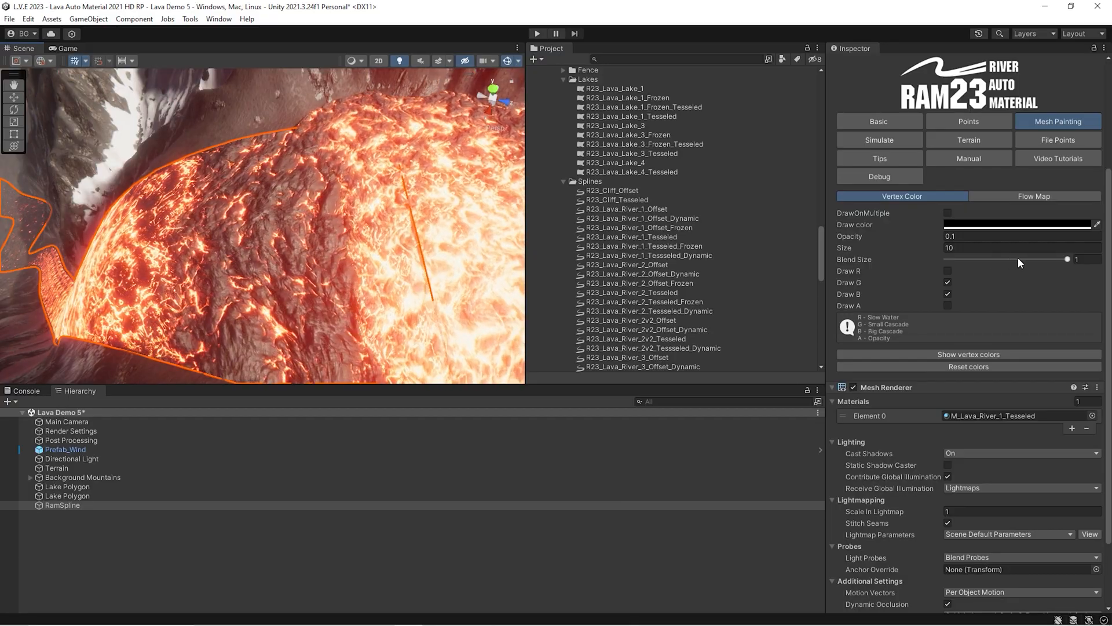
{"action": "left_click", "coordinate": [1015, 259]}
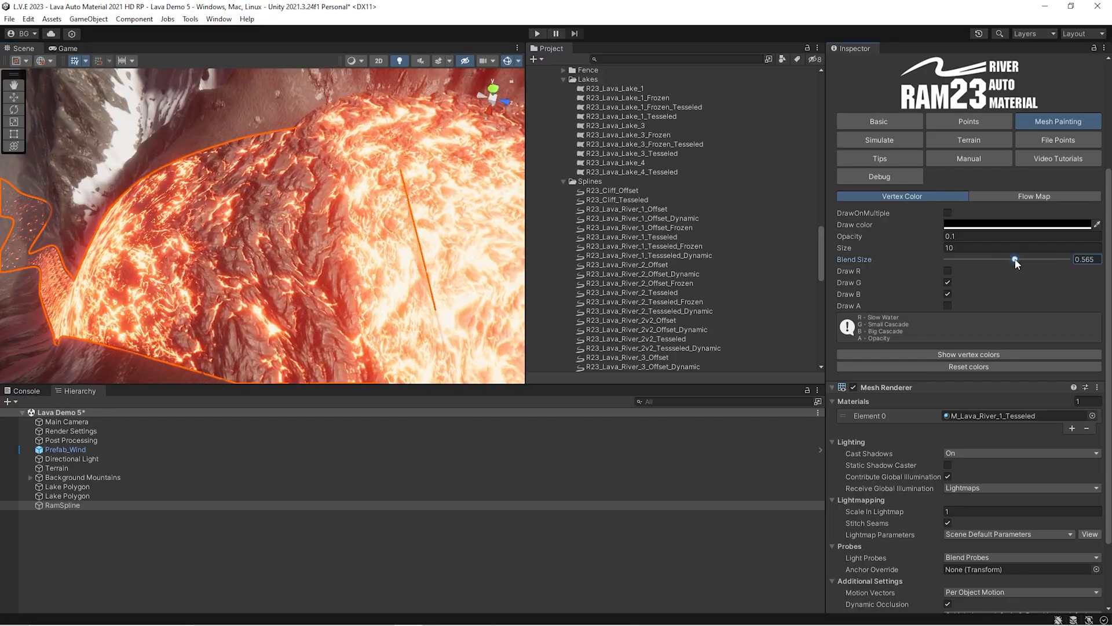
{"action": "mouse_move", "coordinate": [377, 249]}
{"action": "right_mouse_down"}
{"action": "mouse_move", "coordinate": [404, 248]}
{"action": "mouse_move", "coordinate": [317, 181]}
{"action": "mouse_move", "coordinate": [284, 245]}
{"action": "mouse_move", "coordinate": [355, 213]}
{"action": "mouse_move", "coordinate": [257, 219]}
{"action": "mouse_move", "coordinate": [265, 236]}
{"action": "right_mouse_up"}
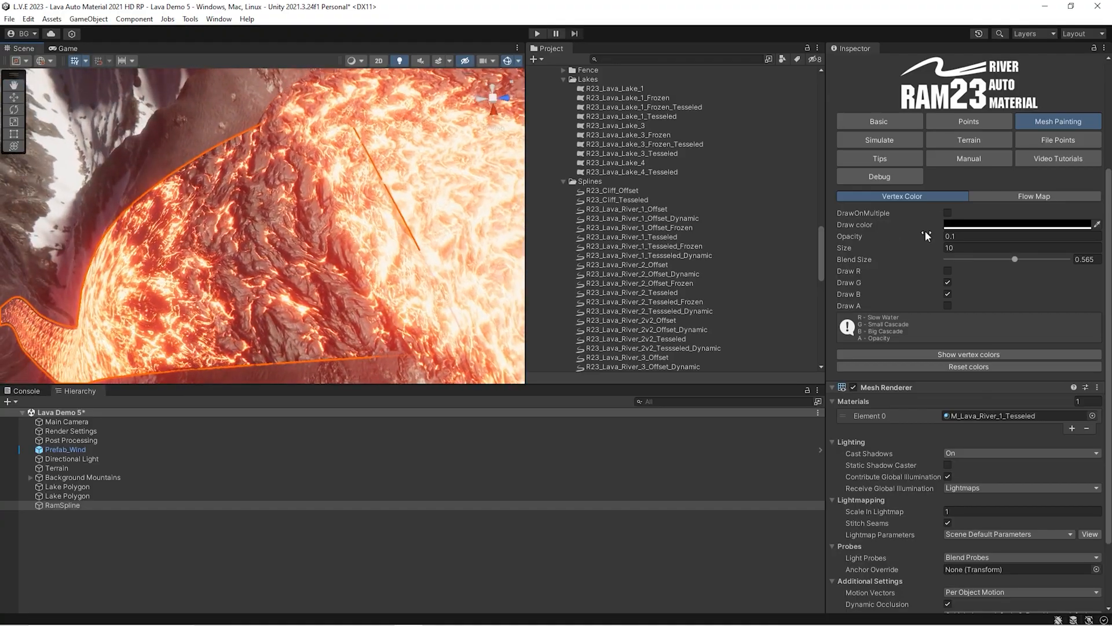
{"action": "left_click", "coordinate": [985, 224]}
{"action": "left_click_drag", "start_coordinate": [995, 297], "coordinate": [944, 258]}
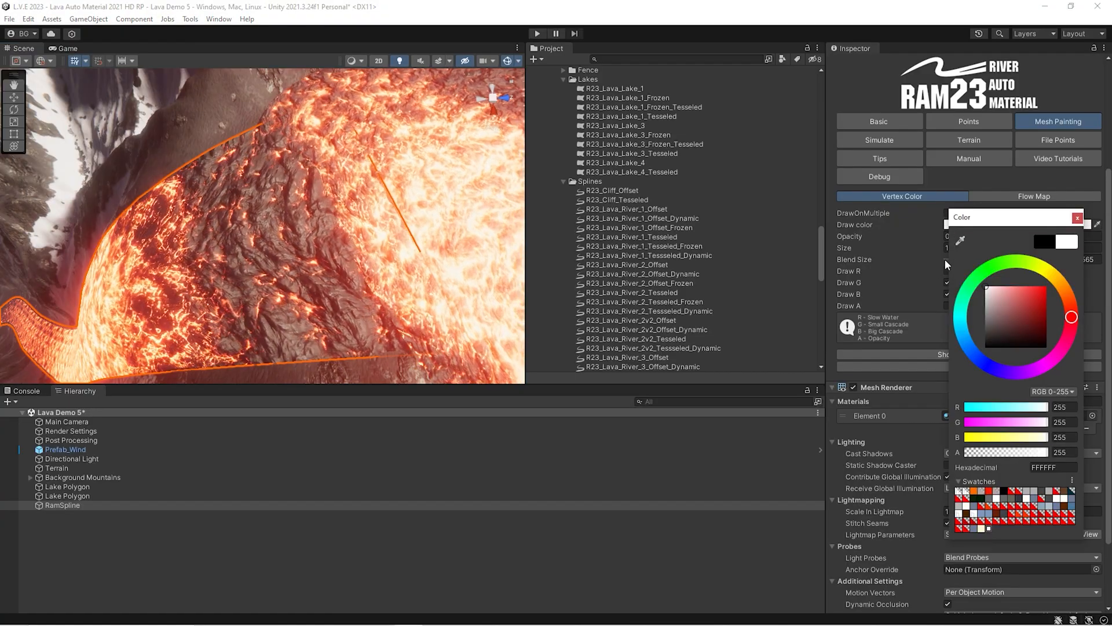
- Paint only the green (small cascade) vertex color on the river near the lake at 0.1 opacity, with Draw B off
{"action": "left_click", "coordinate": [874, 237]}
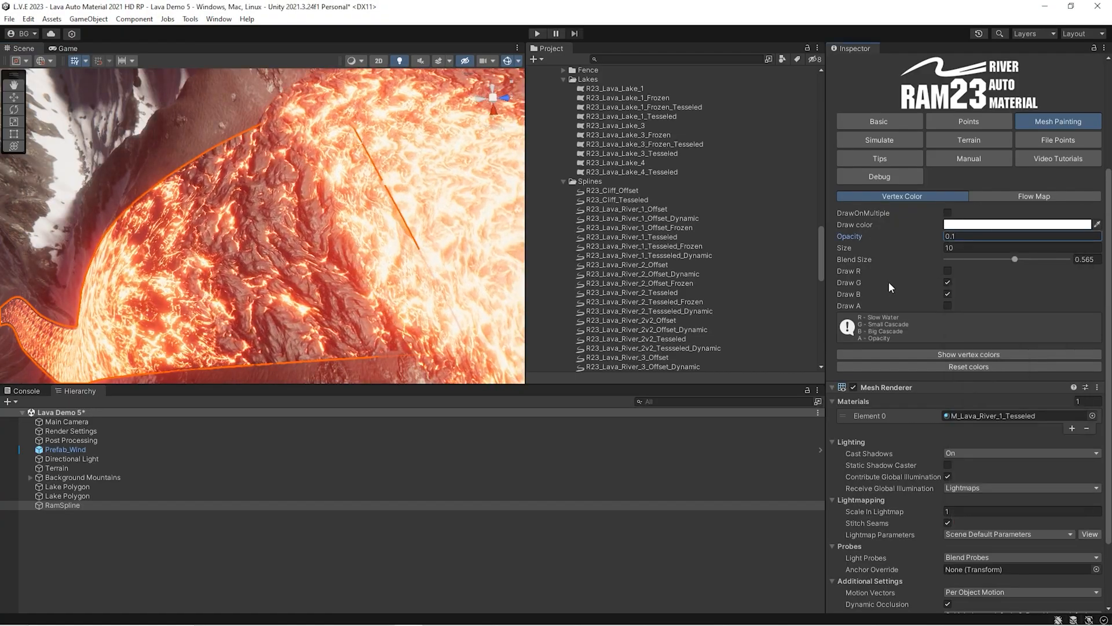
{"action": "left_click", "coordinate": [947, 293]}
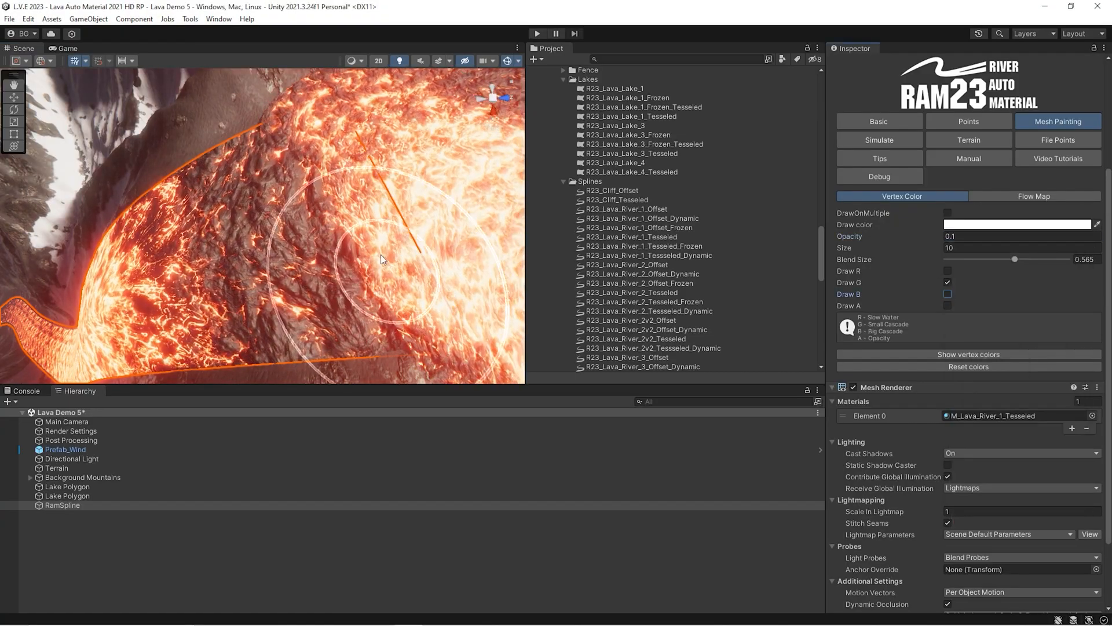
{"action": "mouse_move", "coordinate": [341, 260]}
{"action": "left_mouse_down"}
{"action": "mouse_move", "coordinate": [306, 183]}
{"action": "mouse_move", "coordinate": [214, 235]}
{"action": "mouse_move", "coordinate": [304, 275]}
{"action": "mouse_move", "coordinate": [308, 168]}
{"action": "mouse_move", "coordinate": [238, 174]}
{"action": "mouse_move", "coordinate": [197, 234]}
{"action": "mouse_move", "coordinate": [342, 255]}
{"action": "left_mouse_up"}
- Switch to drawing only the blue (big cascade) channel, paint the upper river mesh with it, and deselect the river
{"action": "left_click", "coordinate": [947, 294]}
{"action": "left_click", "coordinate": [948, 283]}
{"action": "mouse_move", "coordinate": [302, 210]}
{"action": "left_mouse_down"}
{"action": "mouse_move", "coordinate": [313, 200]}
{"action": "mouse_move", "coordinate": [301, 231]}
{"action": "mouse_move", "coordinate": [255, 232]}
{"action": "mouse_move", "coordinate": [193, 268]}
{"action": "left_mouse_up"}
{"action": "mouse_move", "coordinate": [305, 240]}
{"action": "right_mouse_down"}
{"action": "mouse_move", "coordinate": [339, 232]}
{"action": "mouse_move", "coordinate": [356, 208]}
{"action": "mouse_move", "coordinate": [319, 231]}
{"action": "mouse_move", "coordinate": [263, 229]}
{"action": "mouse_move", "coordinate": [301, 200]}
{"action": "right_mouse_up"}
{"action": "left_click", "coordinate": [623, 169]}
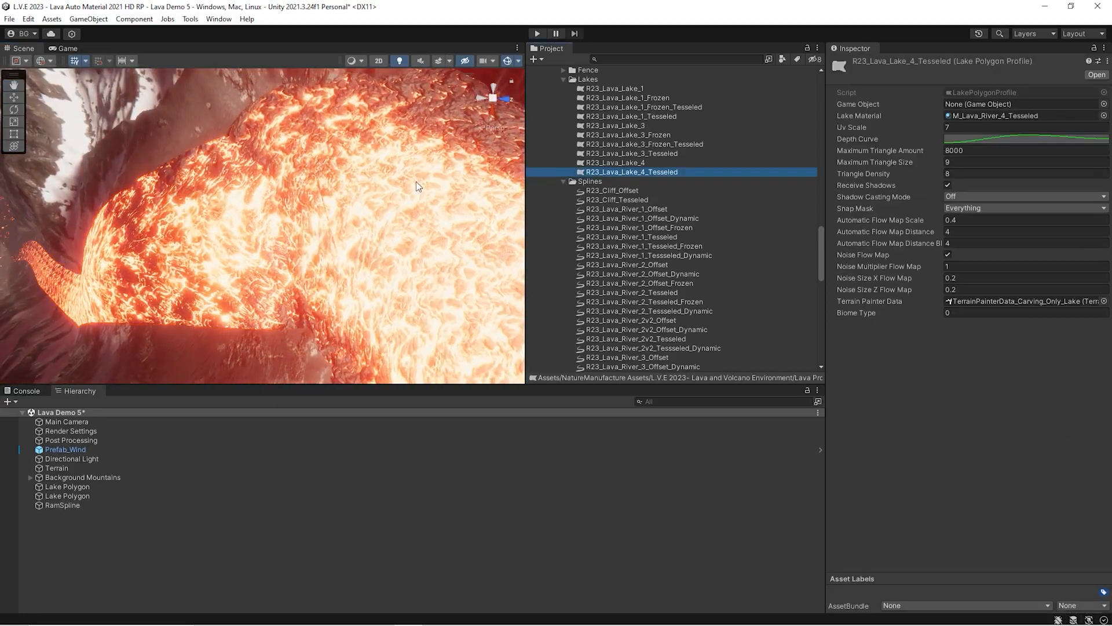
- Smudge the lava lake's flow map around the river outlet with a brush size of 10
{"action": "left_click", "coordinate": [391, 183]}
{"action": "scroll", "coordinate": [1047, 527], "scroll_direction": "down", "scroll_amount": 3}
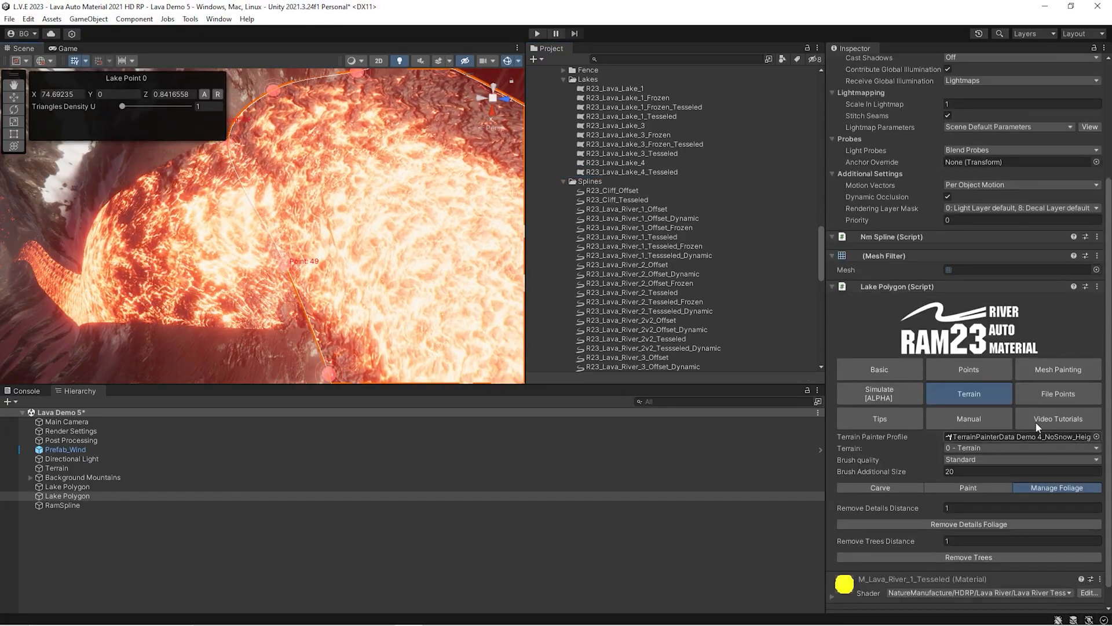
{"action": "left_click", "coordinate": [1049, 371]}
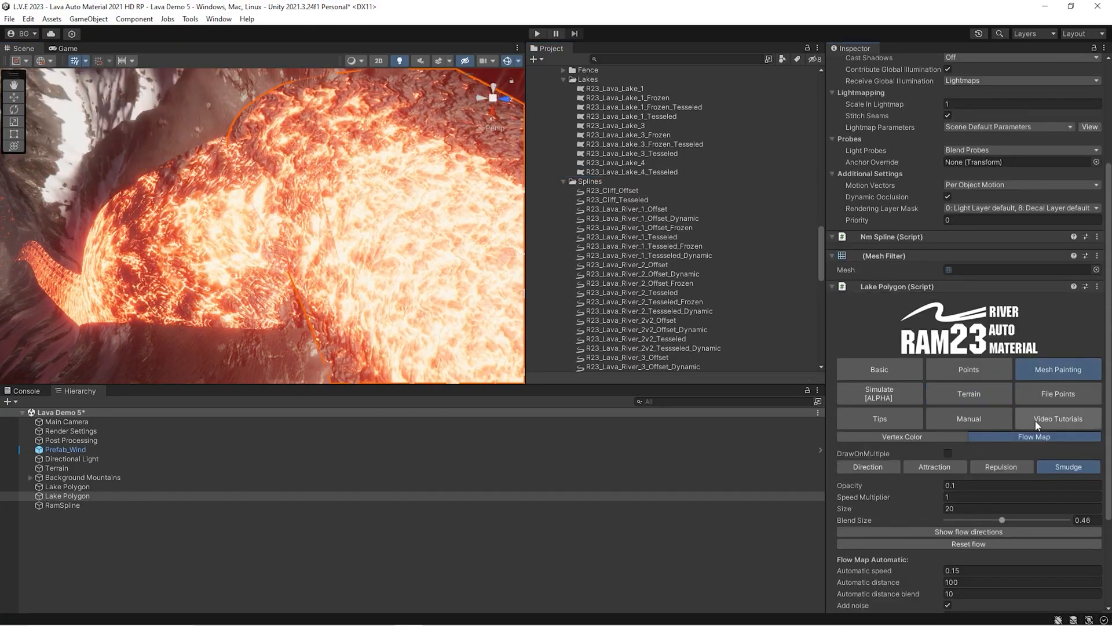
{"action": "left_click", "coordinate": [950, 508]}
{"action": "type", "text": "10"}
{"action": "mouse_move", "coordinate": [391, 198]}
{"action": "left_mouse_down"}
{"action": "mouse_move", "coordinate": [248, 208]}
{"action": "mouse_move", "coordinate": [432, 141]}
{"action": "mouse_move", "coordinate": [193, 200]}
{"action": "mouse_move", "coordinate": [318, 234]}
{"action": "mouse_move", "coordinate": [371, 231]}
{"action": "left_mouse_up"}
{"action": "right_click_drag", "start_coordinate": [371, 231], "coordinate": [426, 227]}
{"action": "mouse_move", "coordinate": [373, 134]}
{"action": "left_mouse_down"}
{"action": "mouse_move", "coordinate": [197, 256]}
{"action": "mouse_move", "coordinate": [362, 76]}
{"action": "mouse_move", "coordinate": [180, 234]}
{"action": "mouse_move", "coordinate": [337, 322]}
{"action": "mouse_move", "coordinate": [364, 321]}
{"action": "mouse_move", "coordinate": [352, 325]}
{"action": "left_mouse_up"}
{"action": "mouse_move", "coordinate": [352, 325]}
{"action": "right_mouse_down"}
{"action": "mouse_move", "coordinate": [320, 218]}
{"action": "mouse_move", "coordinate": [127, 224]}
{"action": "mouse_move", "coordinate": [32, 290]}
{"action": "right_mouse_up"}
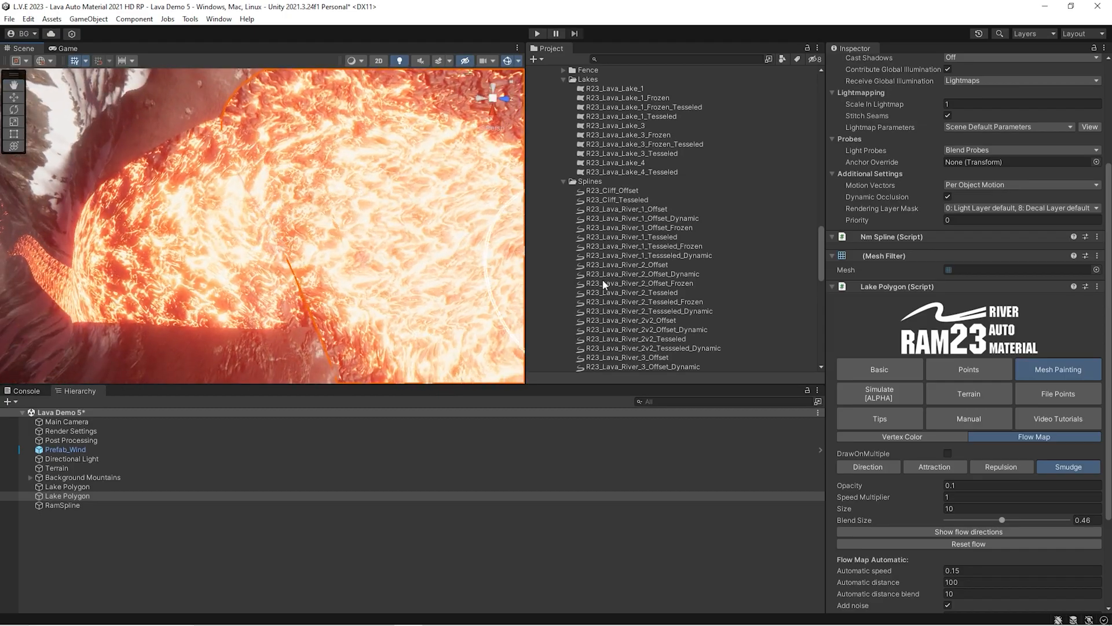
{"action": "left_click", "coordinate": [645, 266]}
- Show the river spline's basic settings and inspect the transition between the crater lake and the river
{"action": "right_click_drag", "start_coordinate": [200, 223], "coordinate": [166, 242]}
{"action": "left_click", "coordinate": [167, 243]}
{"action": "left_click", "coordinate": [859, 272]}
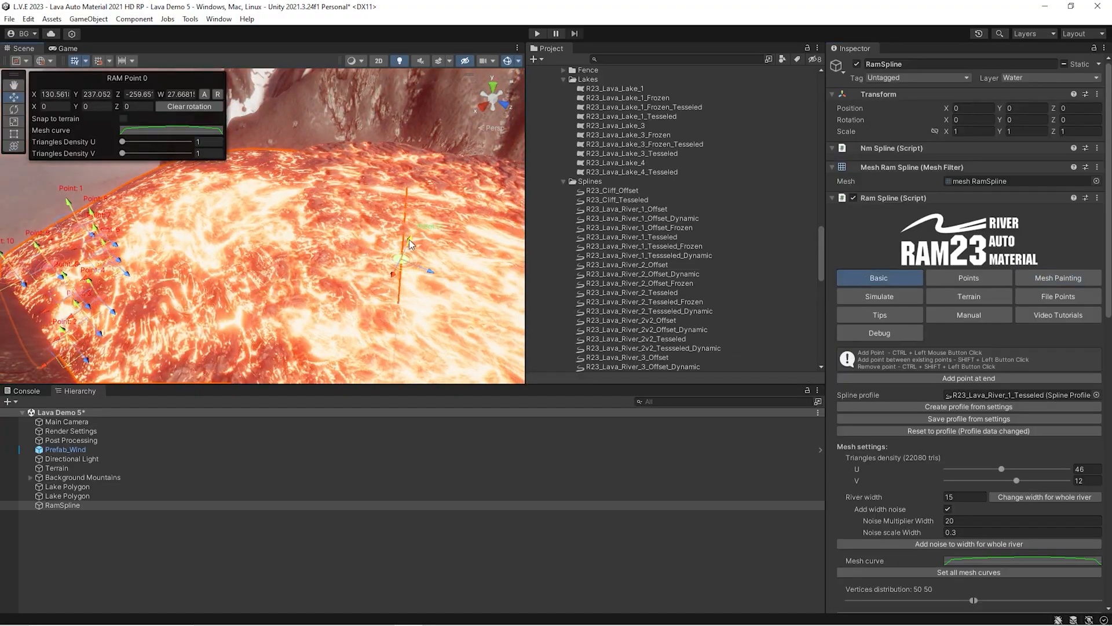
{"action": "left_click", "coordinate": [614, 274]}
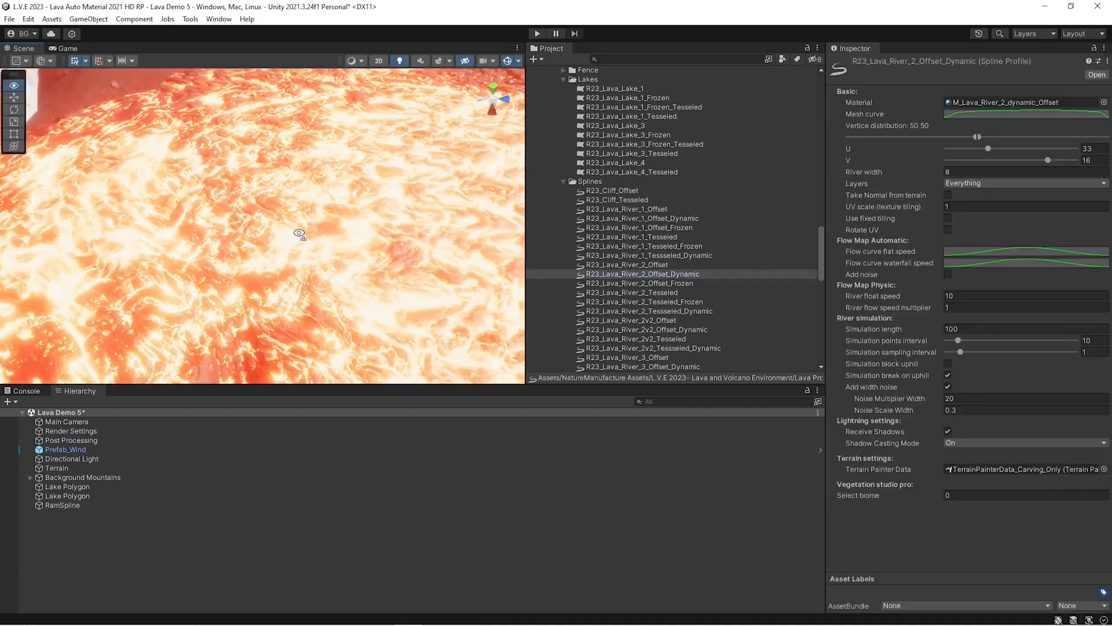
{"action": "right_click_drag", "start_coordinate": [298, 232], "coordinate": [314, 265]}
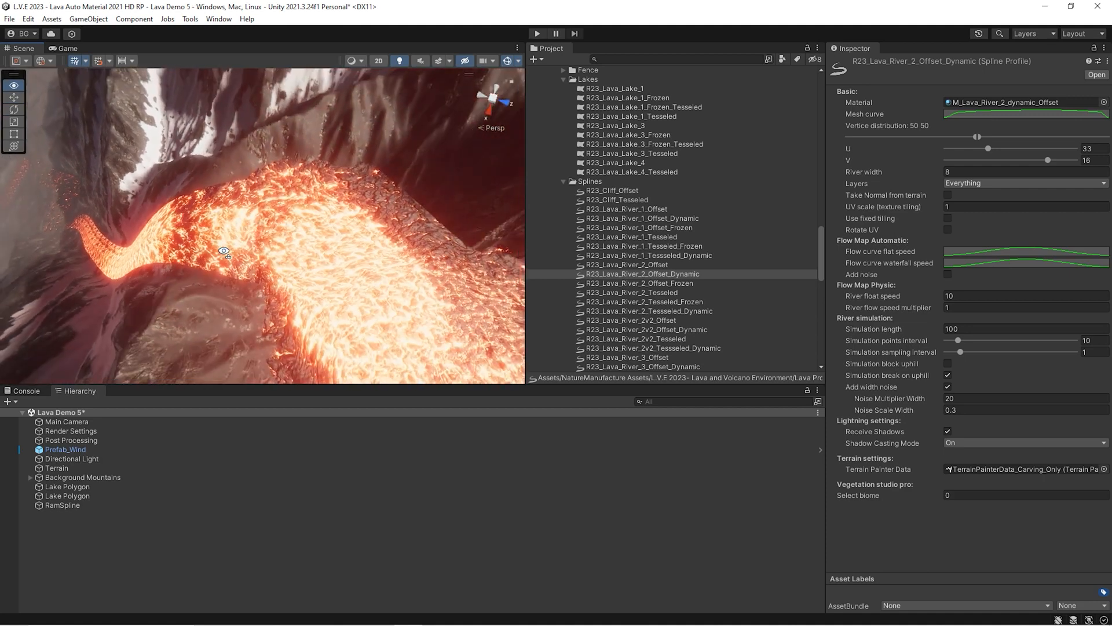
{"action": "left_click_drag", "start_coordinate": [223, 251], "coordinate": [462, 218], "text": "alt"}
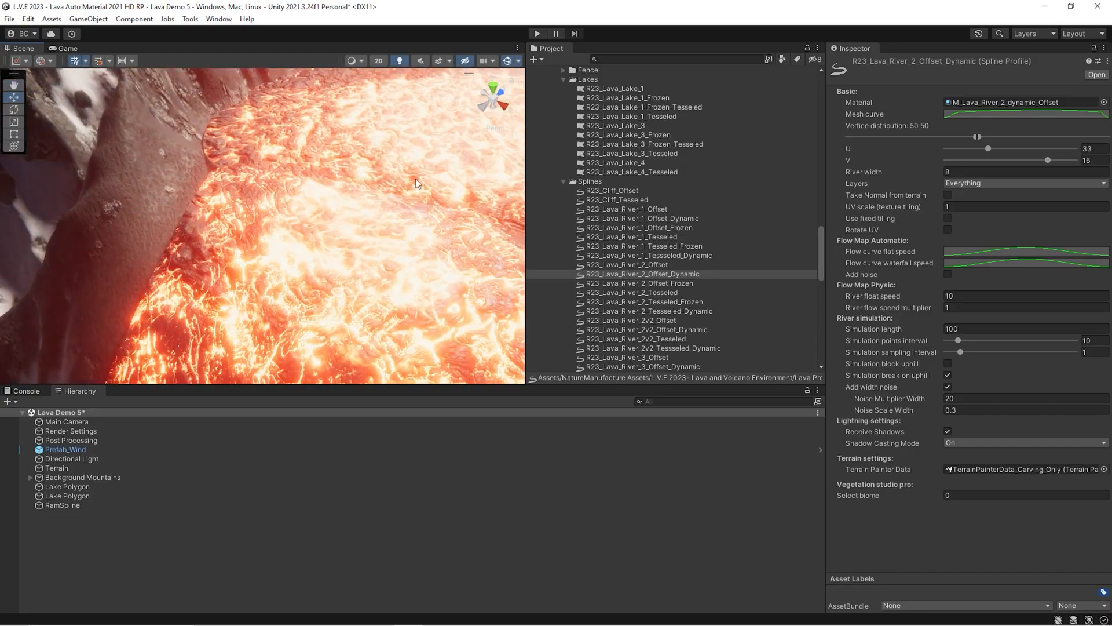
- Fine-tune the height of the river's first point where it meets the lava lake to about 237.003
{"action": "left_click", "coordinate": [338, 253]}
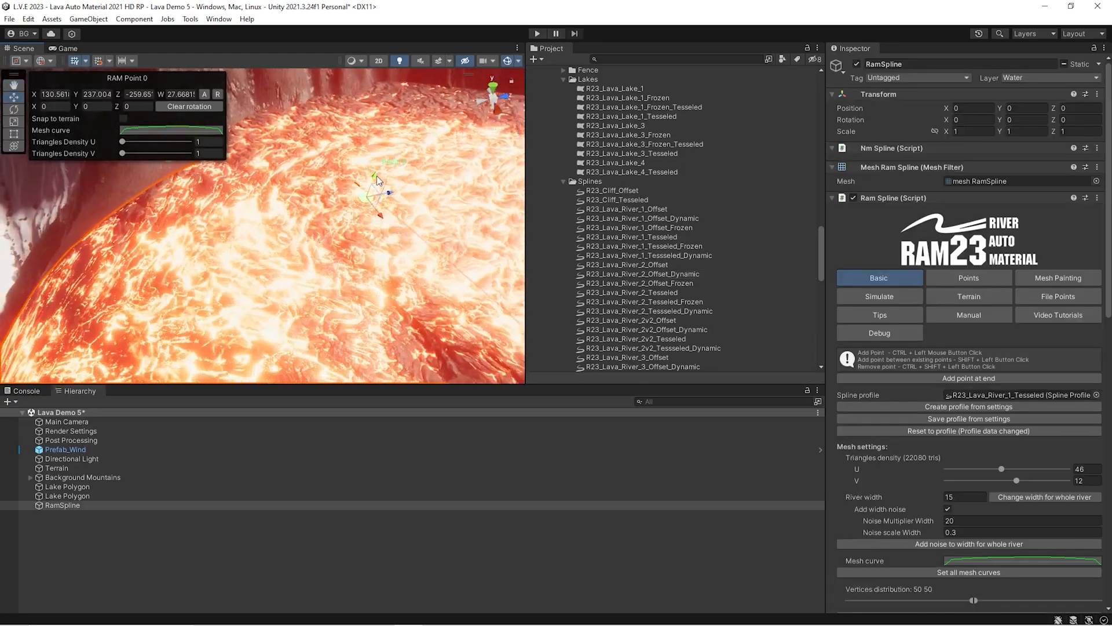
{"action": "left_click_drag", "start_coordinate": [378, 177], "coordinate": [378, 178]}
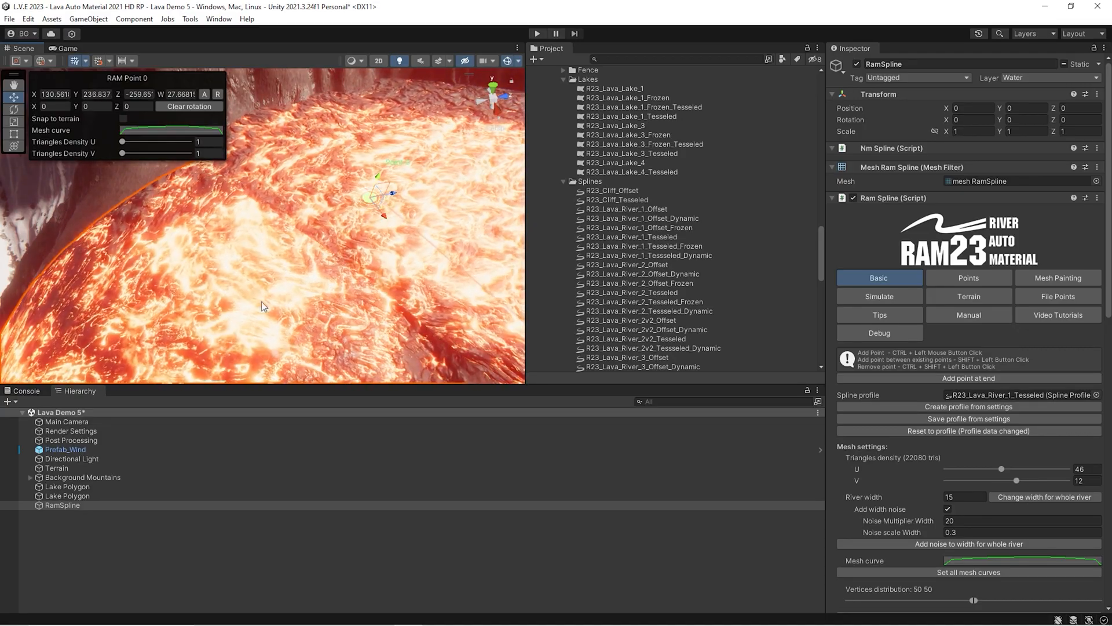
{"action": "left_click_drag", "start_coordinate": [378, 177], "coordinate": [379, 177]}
{"action": "right_click_drag", "start_coordinate": [377, 190], "coordinate": [293, 238]}
{"action": "key", "text": "s"}
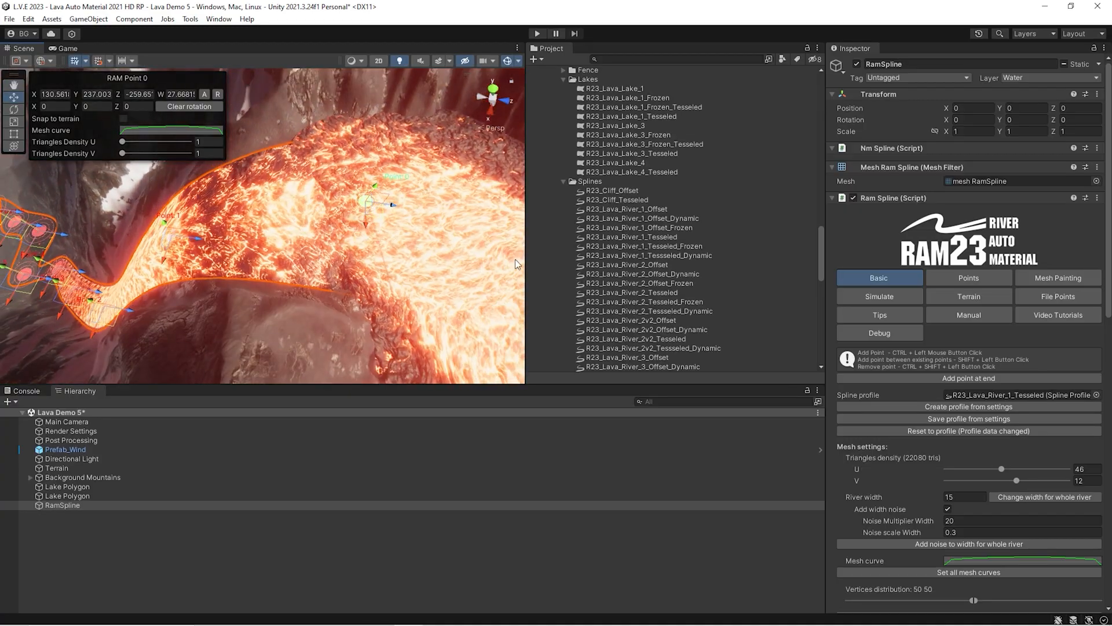
{"action": "left_click", "coordinate": [591, 256]}
- Split the lava river spline into two branches at point 10
{"action": "right_click_drag", "start_coordinate": [361, 235], "coordinate": [360, 235]}
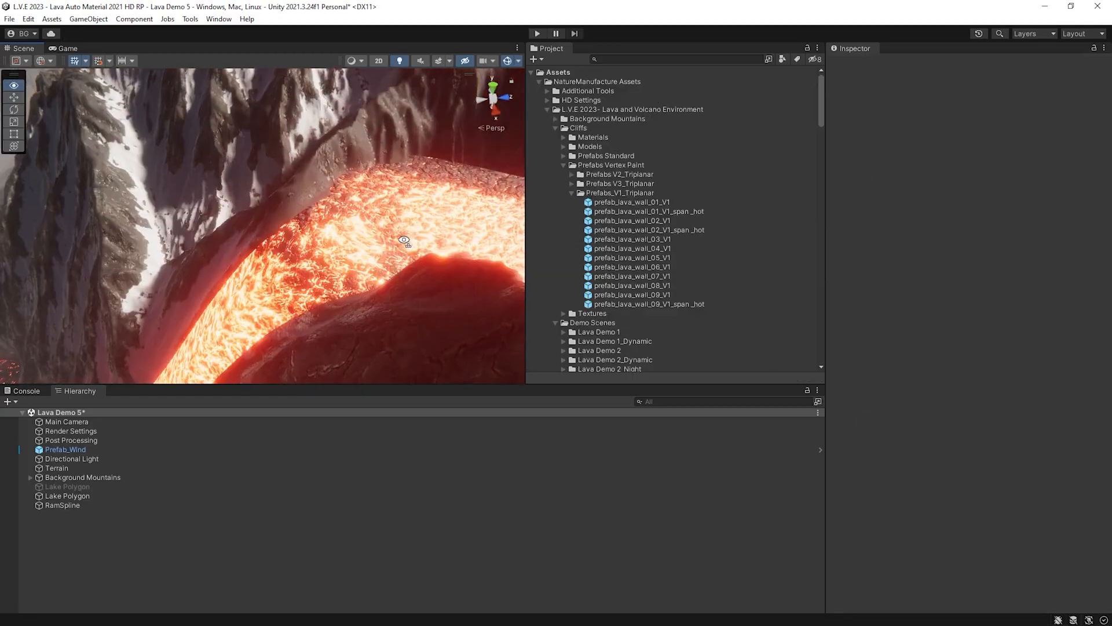
{"action": "right_click_drag", "start_coordinate": [203, 253], "coordinate": [154, 215]}
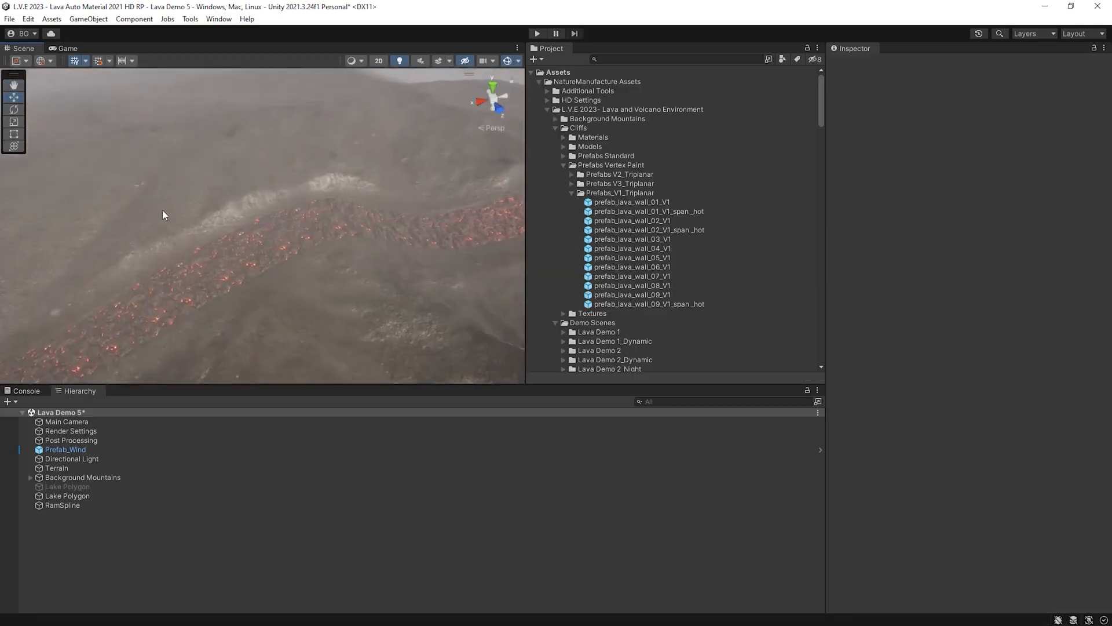
{"action": "left_click", "coordinate": [298, 227]}
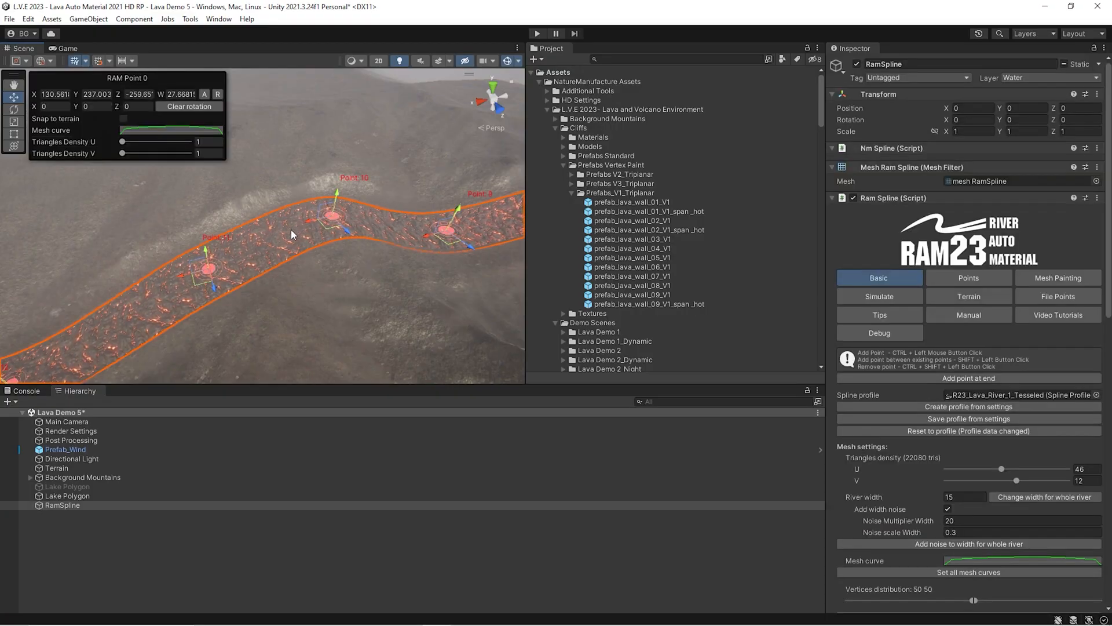
{"action": "right_click_drag", "start_coordinate": [333, 243], "coordinate": [292, 240]}
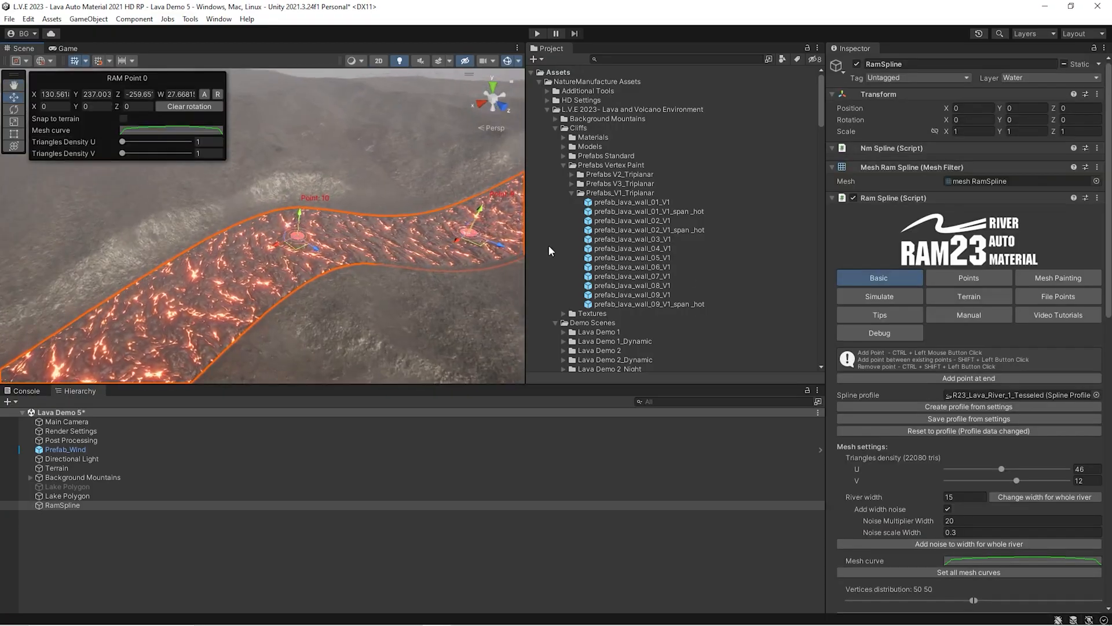
{"action": "right_click_drag", "start_coordinate": [228, 218], "coordinate": [272, 221]}
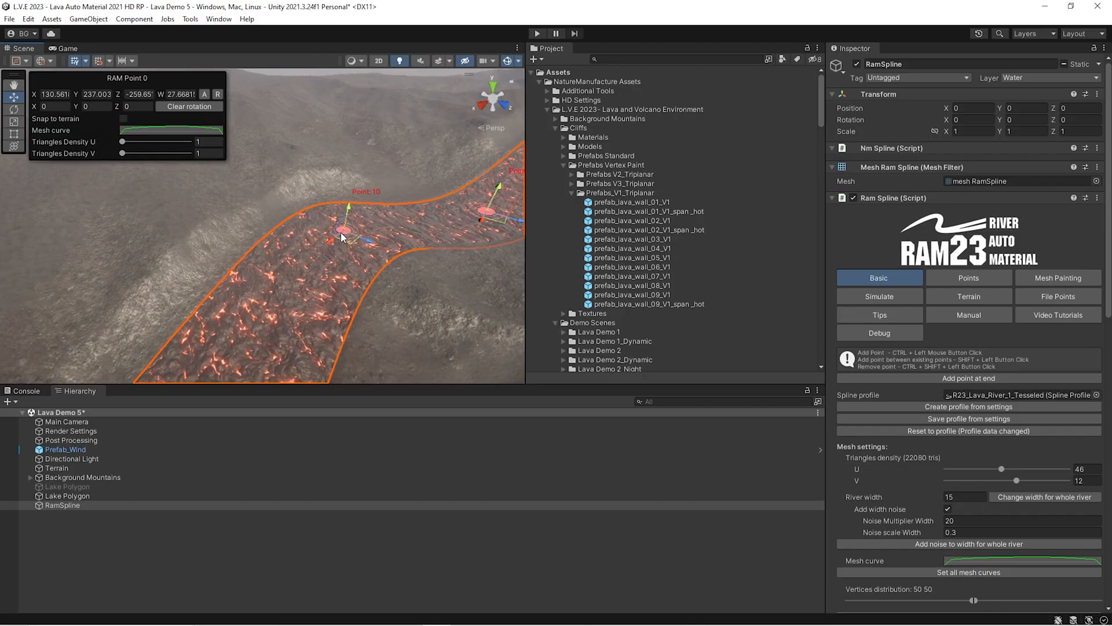
{"action": "left_click", "coordinate": [952, 279]}
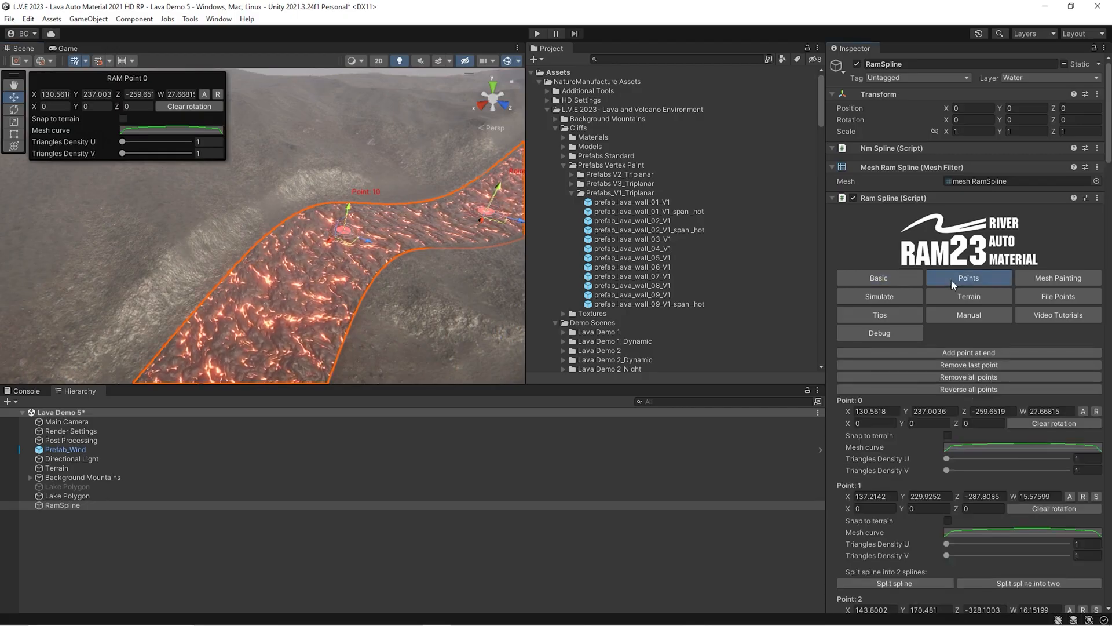
{"action": "scroll", "coordinate": [939, 328], "scroll_direction": "down", "scroll_amount": 15}
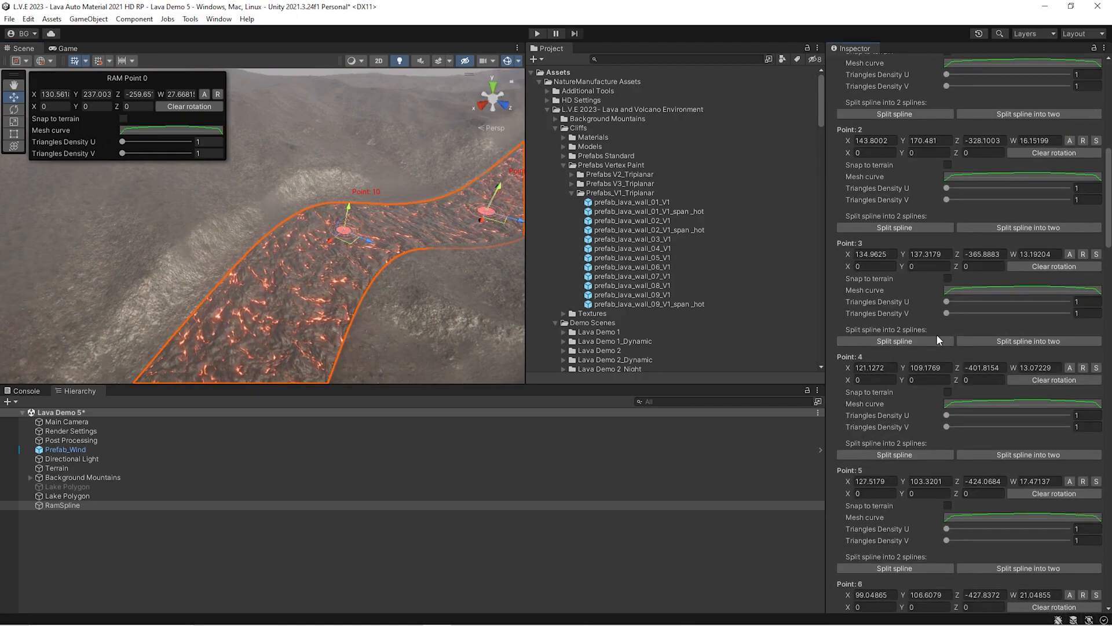
{"action": "scroll", "coordinate": [936, 336], "scroll_direction": "down", "scroll_amount": 15}
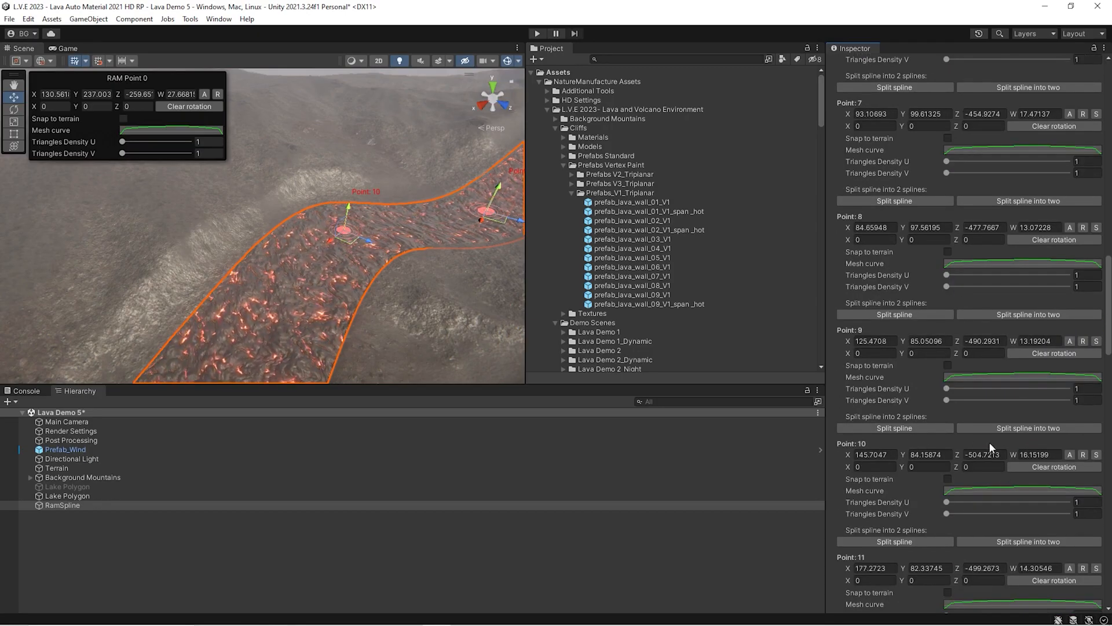
{"action": "left_click", "coordinate": [995, 541]}
{"action": "right_click_drag", "start_coordinate": [388, 242], "coordinate": [407, 286]}
{"action": "right_click_drag", "start_coordinate": [374, 236], "coordinate": [370, 238]}
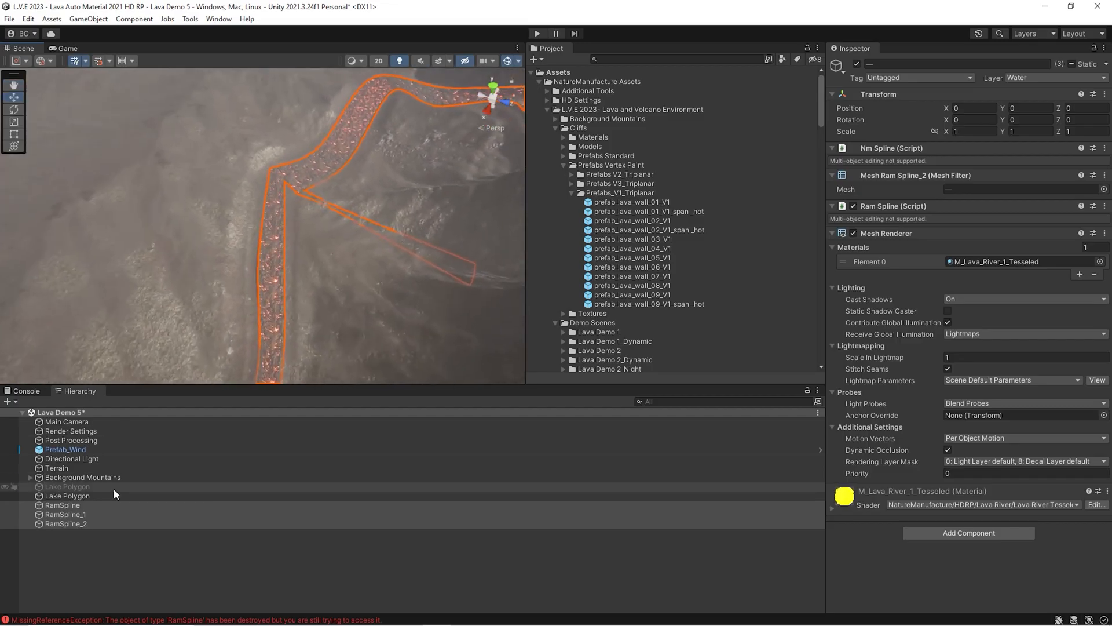
- Swap the parent part ranges of RamSpline_1 and RamSpline_2 in their river connections so each branch uses the other half of the river
{"action": "left_click", "coordinate": [74, 524]}
{"action": "right_click_drag", "start_coordinate": [247, 283], "coordinate": [269, 259]}
{"action": "scroll", "coordinate": [976, 479], "scroll_direction": "down", "scroll_amount": 6}
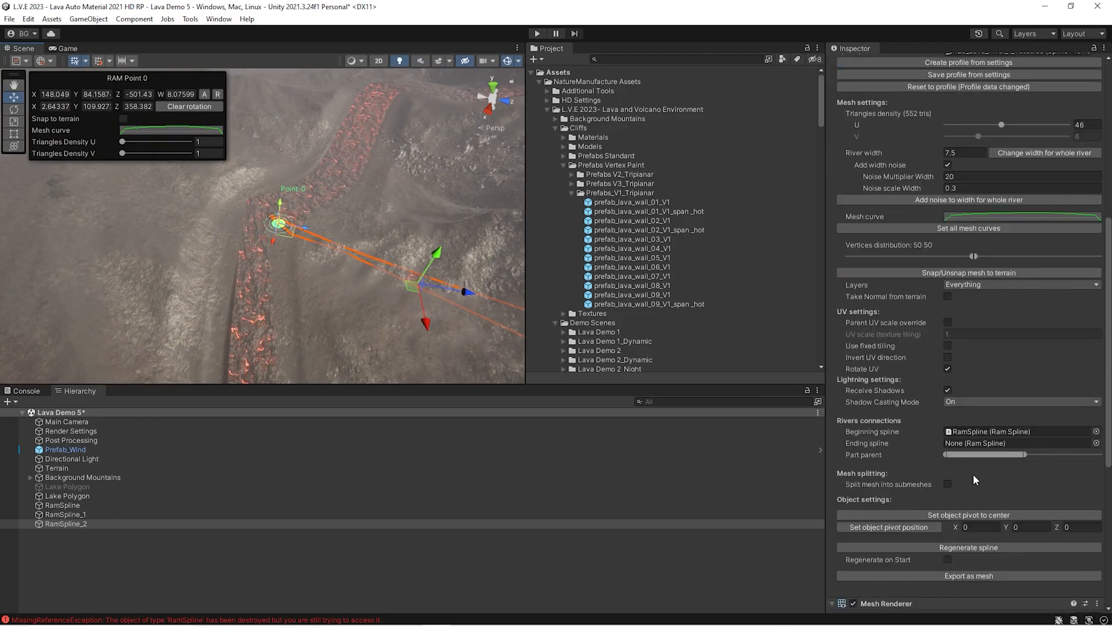
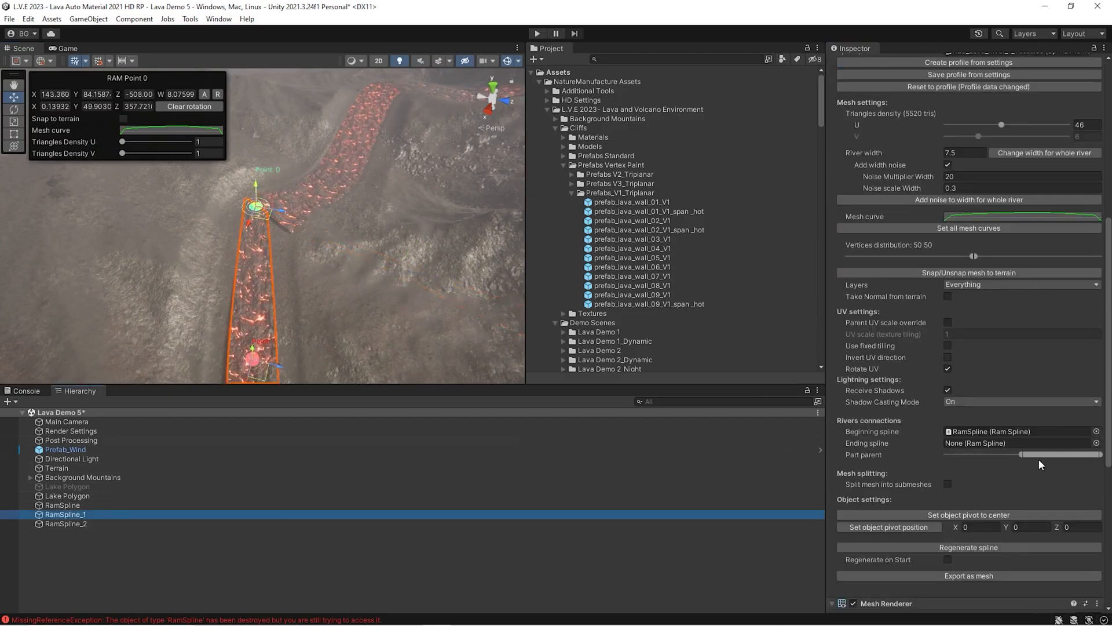
{"action": "left_click", "coordinate": [57, 524]}
{"action": "right_click_drag", "start_coordinate": [335, 233], "coordinate": [393, 227]}
{"action": "right_click_drag", "start_coordinate": [97, 265], "coordinate": [103, 264]}
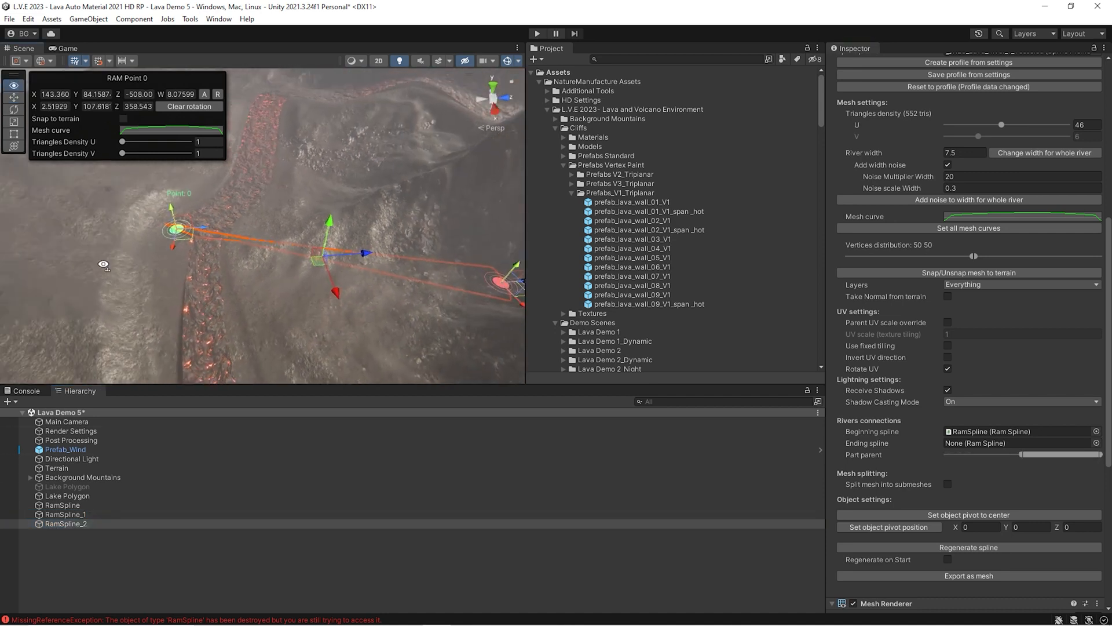
- Remove the end point of RamSpline_2 and lay new points across the terrain up to point 6
{"action": "right_click_drag", "start_coordinate": [246, 268], "coordinate": [91, 260]}
{"action": "left_click", "coordinate": [439, 259], "text": "ctrl+shift"}
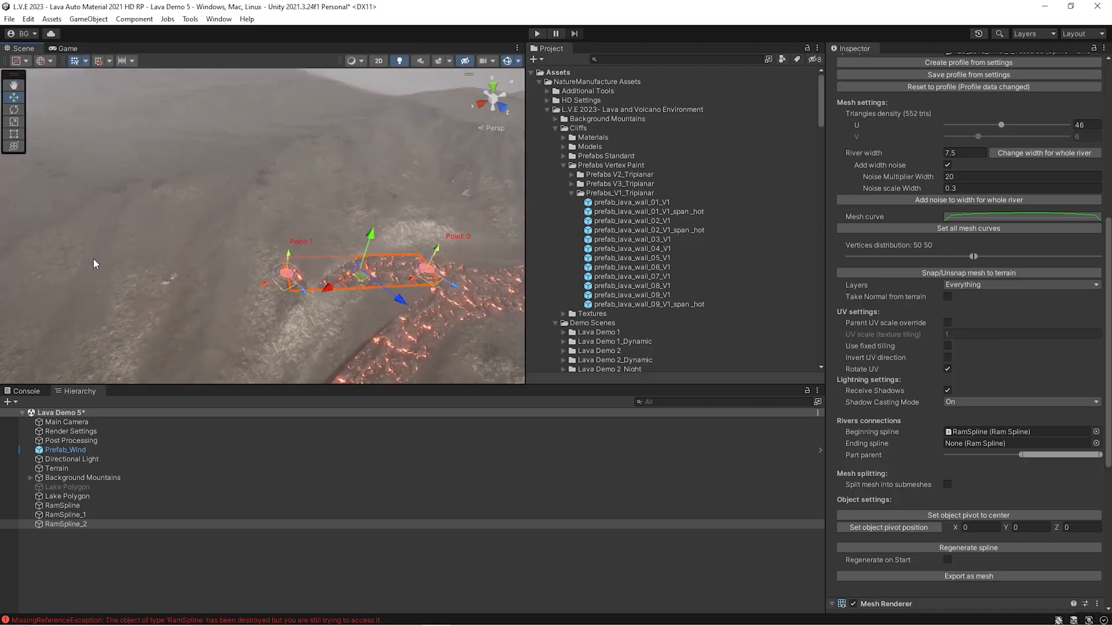
{"action": "left_click", "coordinate": [194, 264], "text": "ctrl"}
{"action": "right_click_drag", "start_coordinate": [194, 264], "coordinate": [91, 204]}
{"action": "right_click_drag", "start_coordinate": [138, 232], "coordinate": [360, 321]}
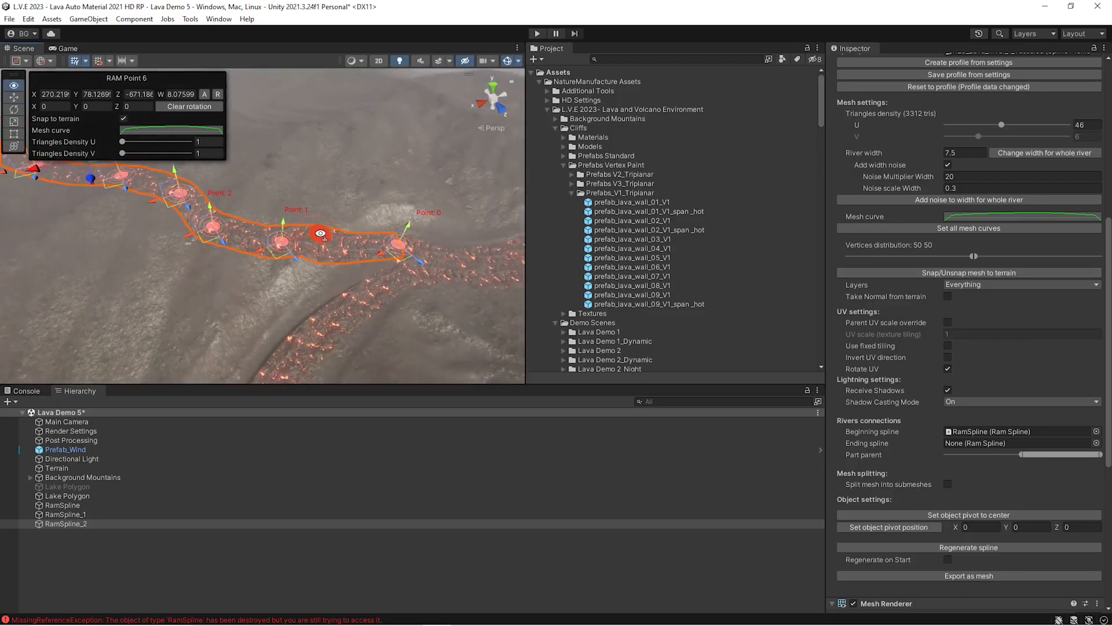
- Inspect RamSpline_1 and the parent river around the fork, including the parent's river connection settings
{"action": "double_click", "coordinate": [118, 514]}
{"action": "right_click_drag", "start_coordinate": [225, 289], "coordinate": [178, 301]}
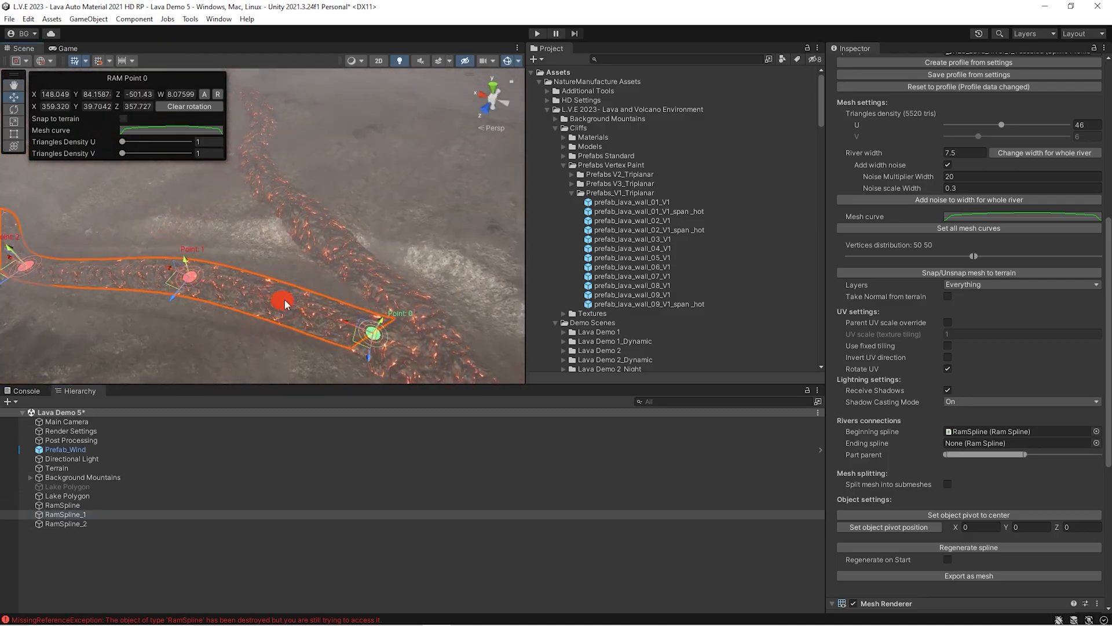
{"action": "left_click", "coordinate": [593, 249]}
{"action": "right_click_drag", "start_coordinate": [286, 255], "coordinate": [502, 272]}
{"action": "mouse_move", "coordinate": [339, 266]}
{"action": "right_mouse_down"}
{"action": "mouse_move", "coordinate": [377, 241]}
{"action": "mouse_move", "coordinate": [384, 300]}
{"action": "mouse_move", "coordinate": [341, 267]}
{"action": "right_mouse_up"}
{"action": "left_click", "coordinate": [340, 267]}
{"action": "scroll", "coordinate": [969, 391], "scroll_direction": "down", "scroll_amount": 15}
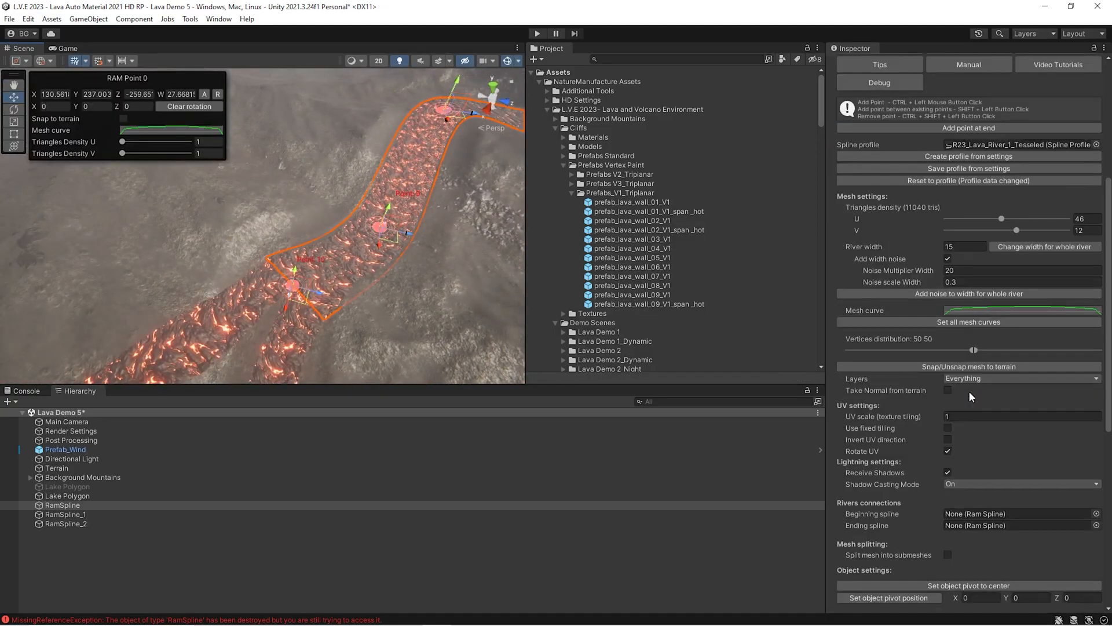
- Check how RamSpline_1 and RamSpline_2 use RamSpline as their beginning spline
{"action": "left_click", "coordinate": [289, 334]}
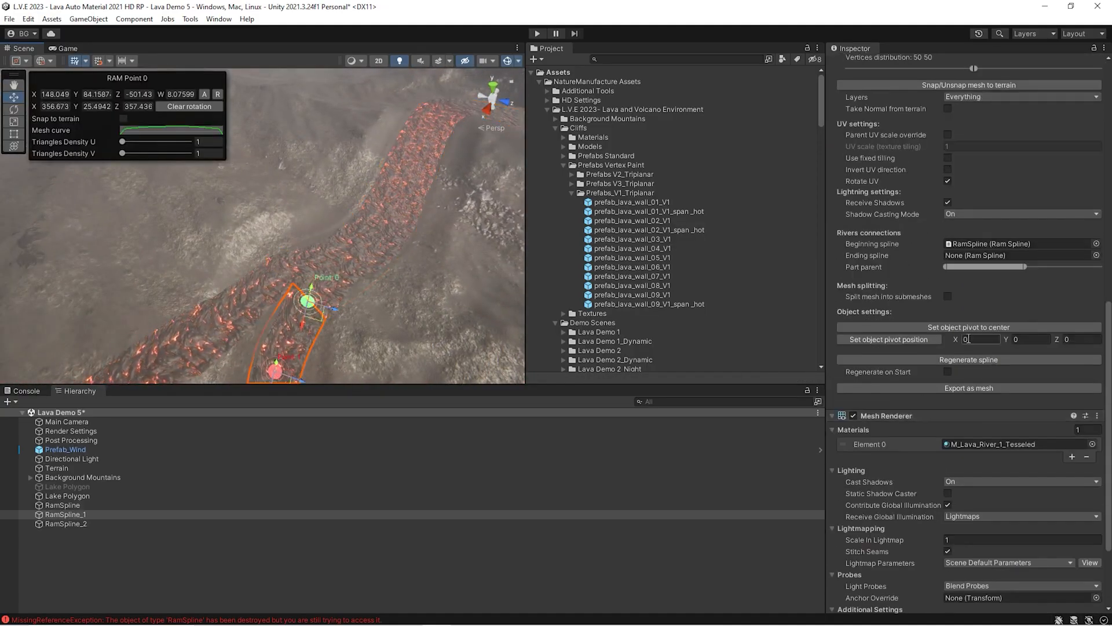
{"action": "scroll", "coordinate": [963, 428], "scroll_direction": "down", "scroll_amount": 4}
{"action": "double_click", "coordinate": [957, 128]}
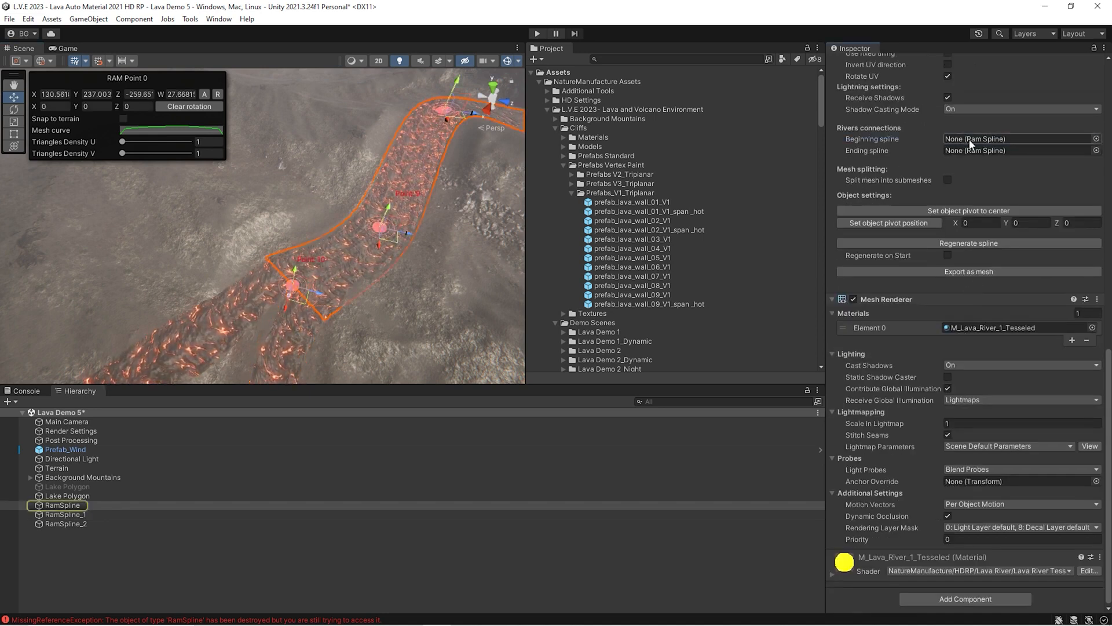
{"action": "double_click", "coordinate": [87, 513]}
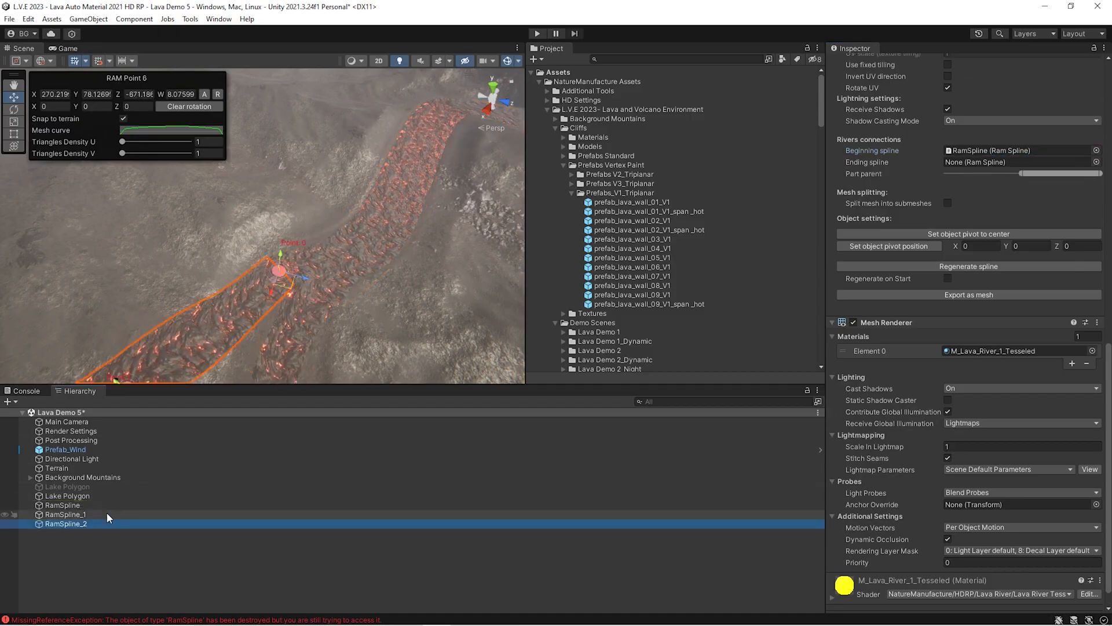
{"action": "left_click", "coordinate": [975, 151]}
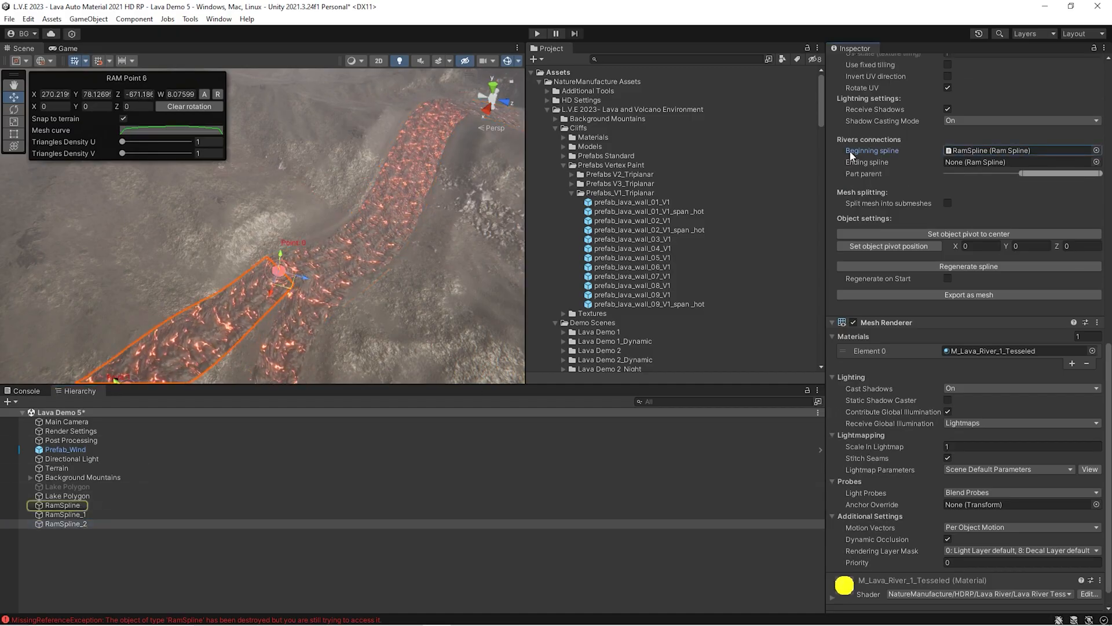
{"action": "left_click", "coordinate": [54, 513]}
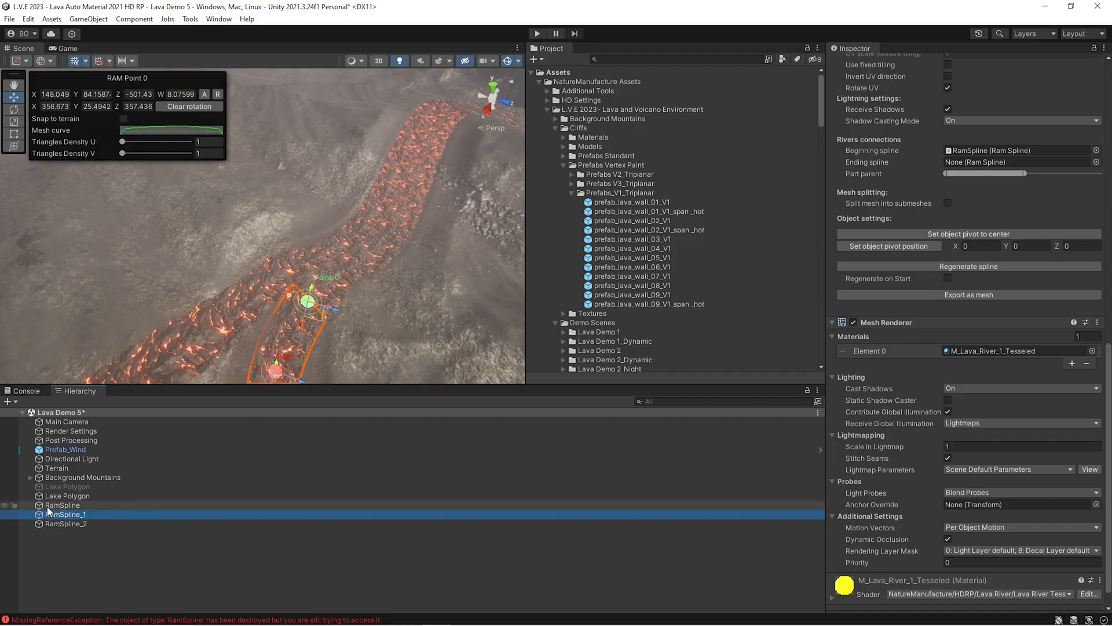
{"action": "left_click", "coordinate": [60, 505]}
{"action": "left_click", "coordinate": [54, 514]}
{"action": "left_click", "coordinate": [57, 524]}
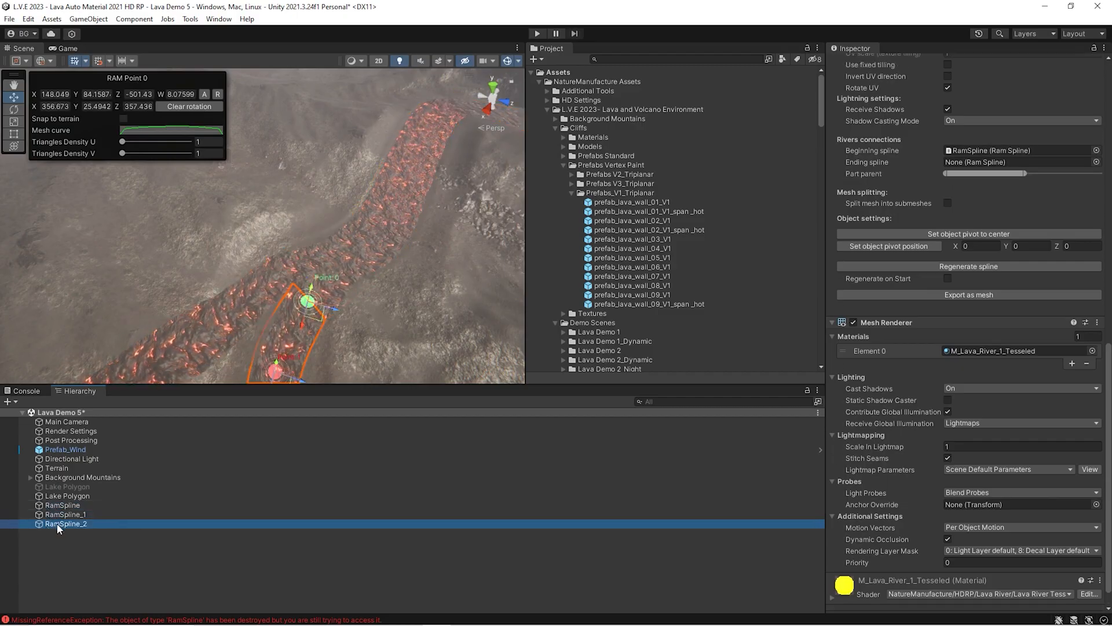
- Extend RamSpline_2 across the terrain with points 7 to 10, ending beside the end of RamSpline_1
{"action": "right_click_drag", "start_coordinate": [365, 266], "coordinate": [105, 250]}
{"action": "right_click_drag", "start_coordinate": [170, 266], "coordinate": [231, 215]}
{"action": "left_click", "coordinate": [229, 210], "text": "ctrl"}
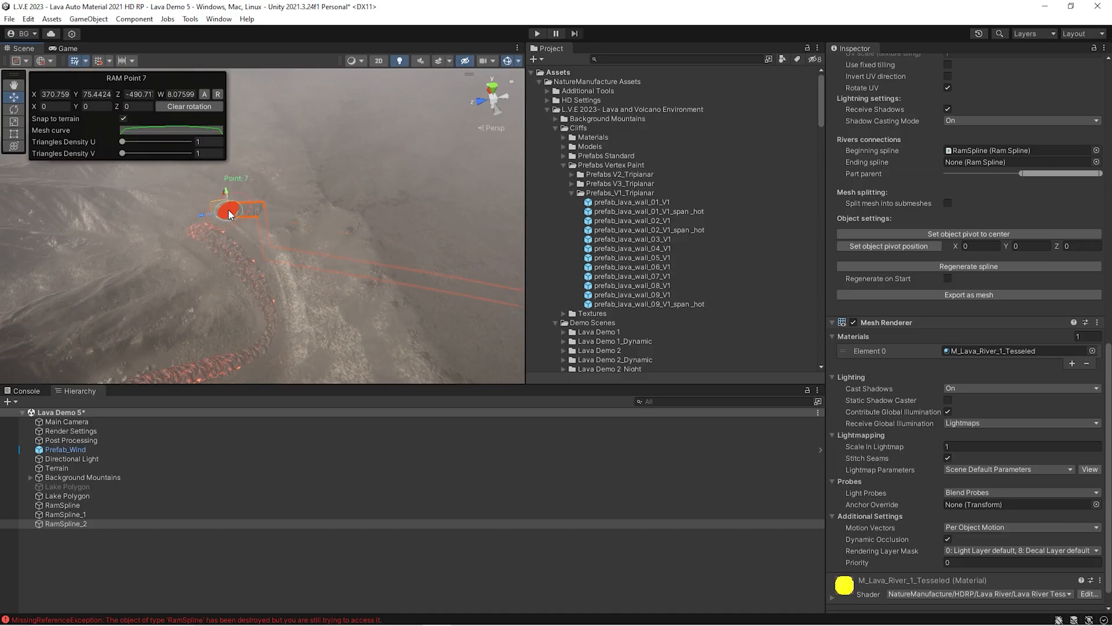
{"action": "right_click_drag", "start_coordinate": [244, 212], "coordinate": [321, 234]}
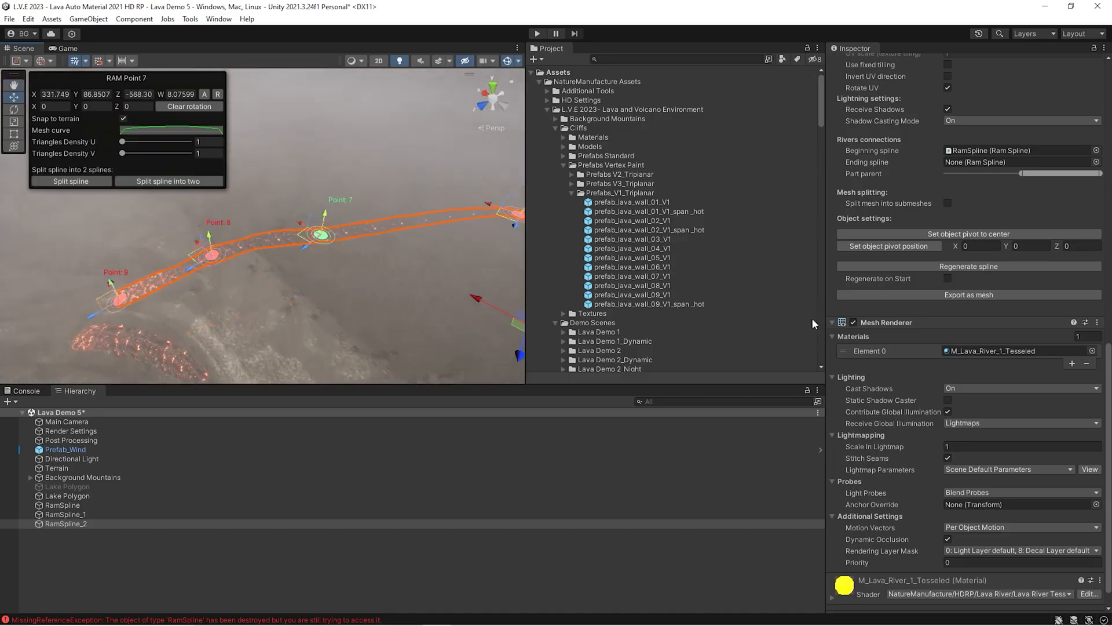
{"action": "right_click_drag", "start_coordinate": [423, 262], "coordinate": [262, 265]}
{"action": "scroll", "coordinate": [262, 264], "scroll_direction": "up", "scroll_amount": 3}
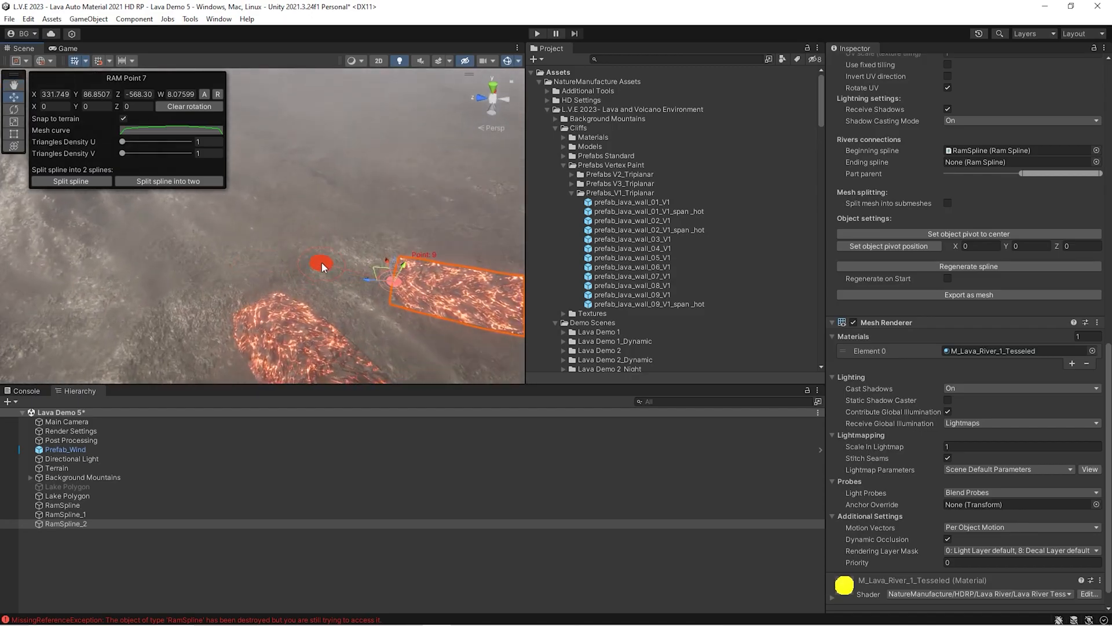
{"action": "left_click", "coordinate": [321, 262], "text": "ctrl"}
{"action": "right_click_drag", "start_coordinate": [273, 262], "coordinate": [189, 276]}
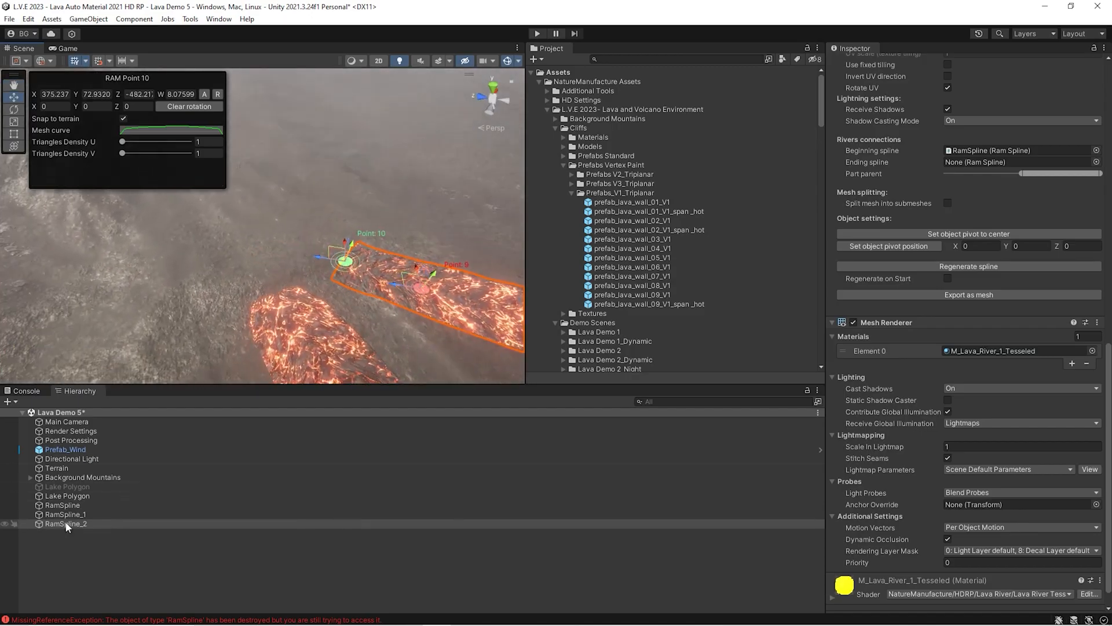
- Duplicate RamSpline and remove all points from the copy
{"action": "left_click", "coordinate": [60, 507]}
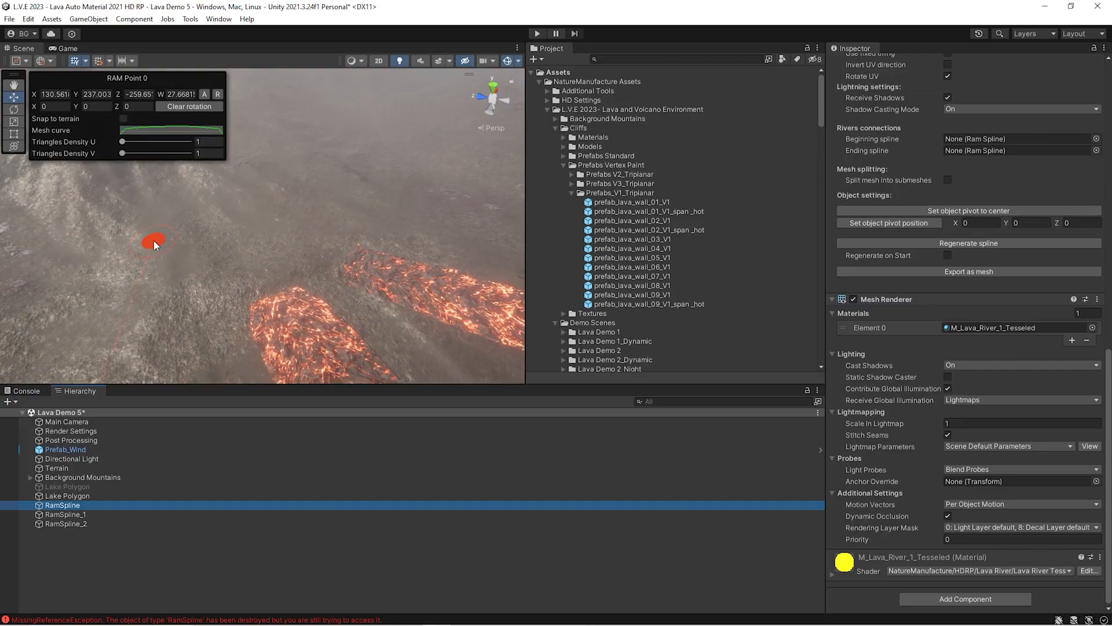
{"action": "key", "text": "ctrl+d"}
{"action": "scroll", "coordinate": [930, 190], "scroll_direction": "up", "scroll_amount": 10}
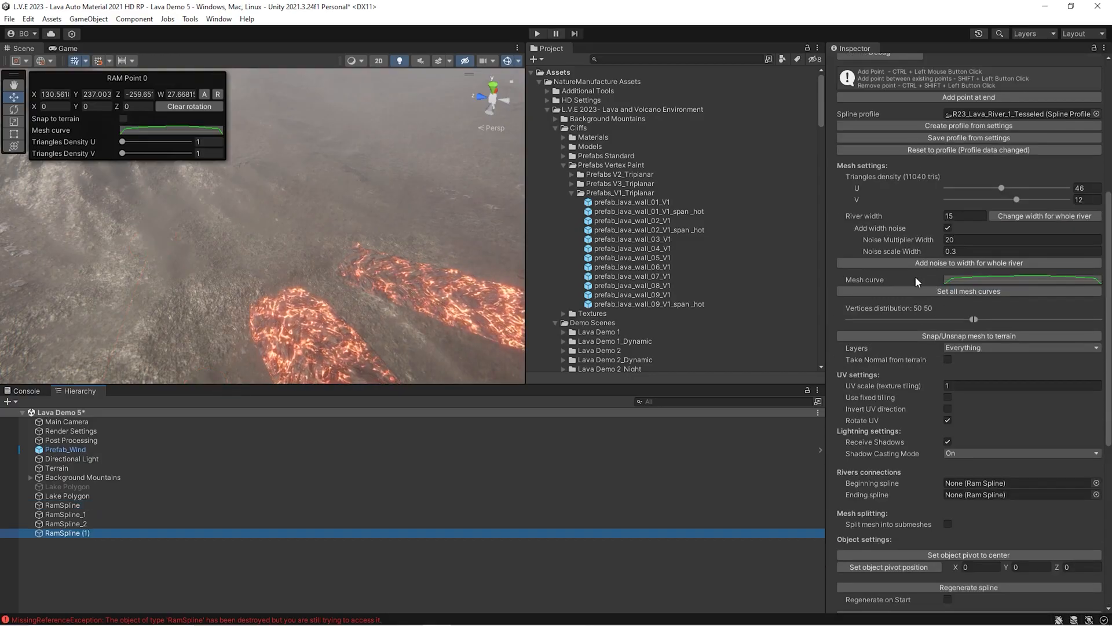
{"action": "scroll", "coordinate": [895, 156], "scroll_direction": "up", "scroll_amount": 4}
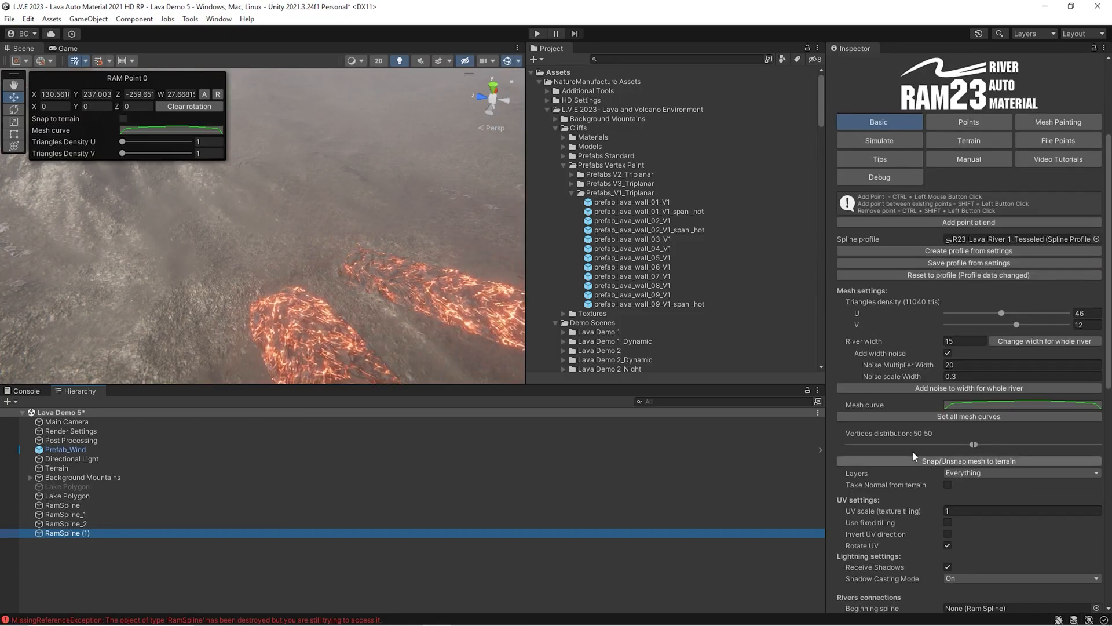
{"action": "left_click", "coordinate": [939, 123]}
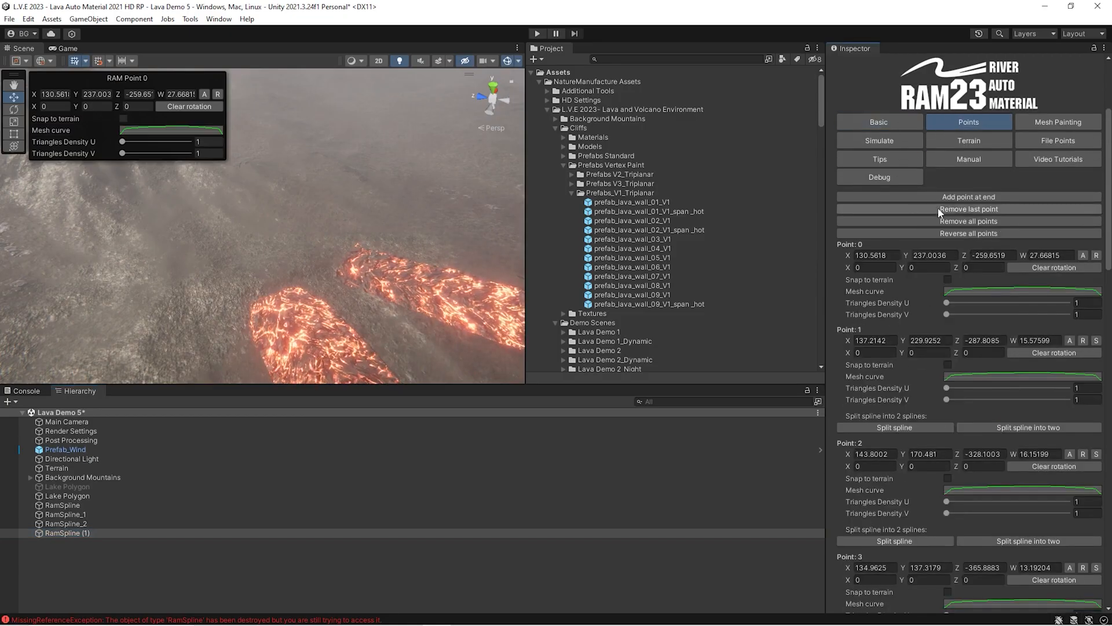
{"action": "left_click", "coordinate": [930, 223]}
- Lay points 0 to 3 of the duplicated spline across the terrain below the ends of the two branches
{"action": "right_click_drag", "start_coordinate": [294, 271], "coordinate": [325, 259]}
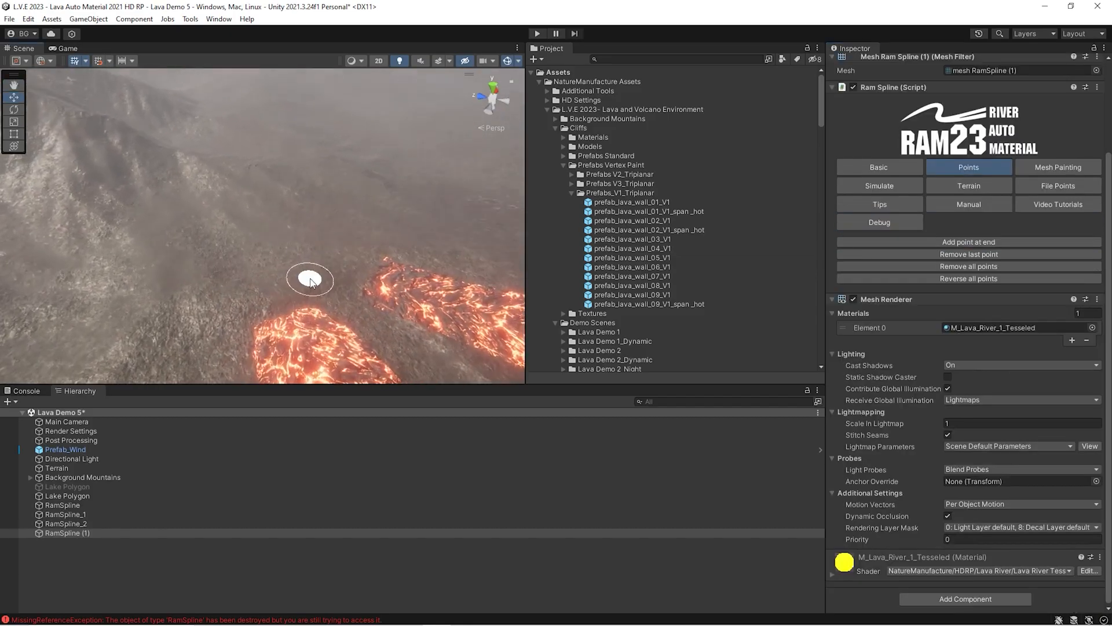
{"action": "left_click", "coordinate": [308, 278], "text": "ctrl"}
{"action": "left_click", "coordinate": [296, 201], "text": "ctrl"}
{"action": "left_click", "coordinate": [301, 130], "text": "ctrl"}
{"action": "left_click", "coordinate": [283, 113], "text": "ctrl"}
{"action": "right_click_drag", "start_coordinate": [283, 113], "coordinate": [380, 252]}
{"action": "key", "text": "w"}
{"action": "key", "text": "s"}
- Apply the river width of 15 to the whole duplicated spline and check RamSpline_2's river connections
{"action": "left_click", "coordinate": [851, 166]}
{"action": "left_click", "coordinate": [1009, 386]}
{"action": "key", "text": "w"}
{"action": "right_click_drag", "start_coordinate": [306, 249], "coordinate": [286, 273]}
{"action": "left_click", "coordinate": [296, 241]}
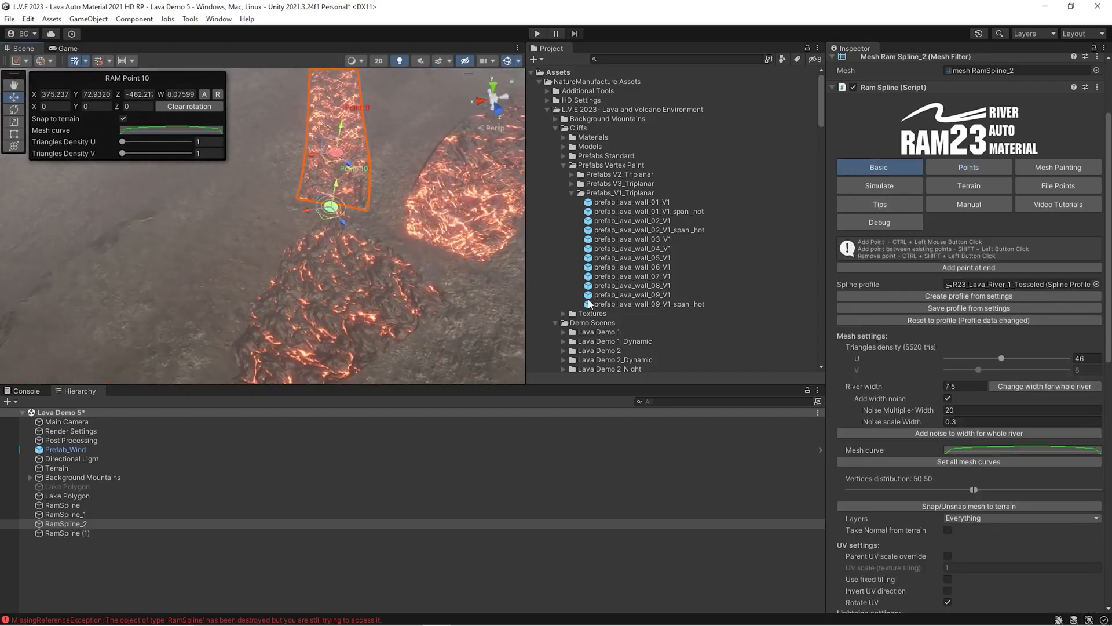
{"action": "scroll", "coordinate": [974, 328], "scroll_direction": "down", "scroll_amount": 5}
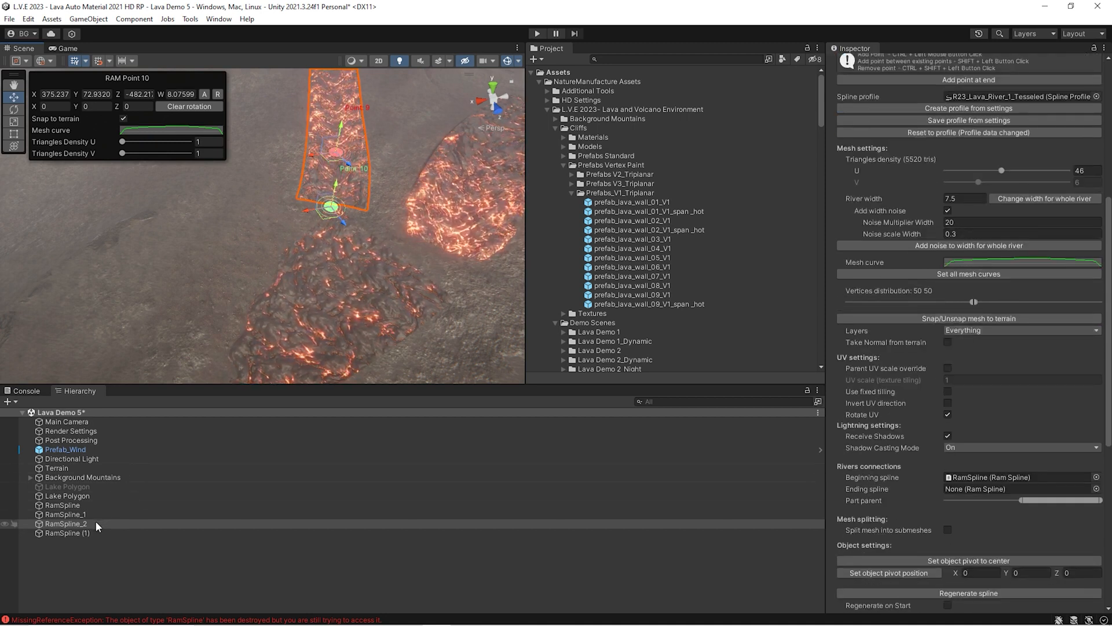
- Rename the duplicated spline RamSpline (1) as RamSpline ENd
{"action": "left_click", "coordinate": [64, 533]}
{"action": "left_click", "coordinate": [88, 534]}
{"action": "left_click", "coordinate": [97, 533]}
{"action": "key", "text": "BackSpace"}
{"action": "key", "text": "BackSpace"}
{"action": "key", "text": "BackSpace"}
{"action": "type", "text": "ENd"}
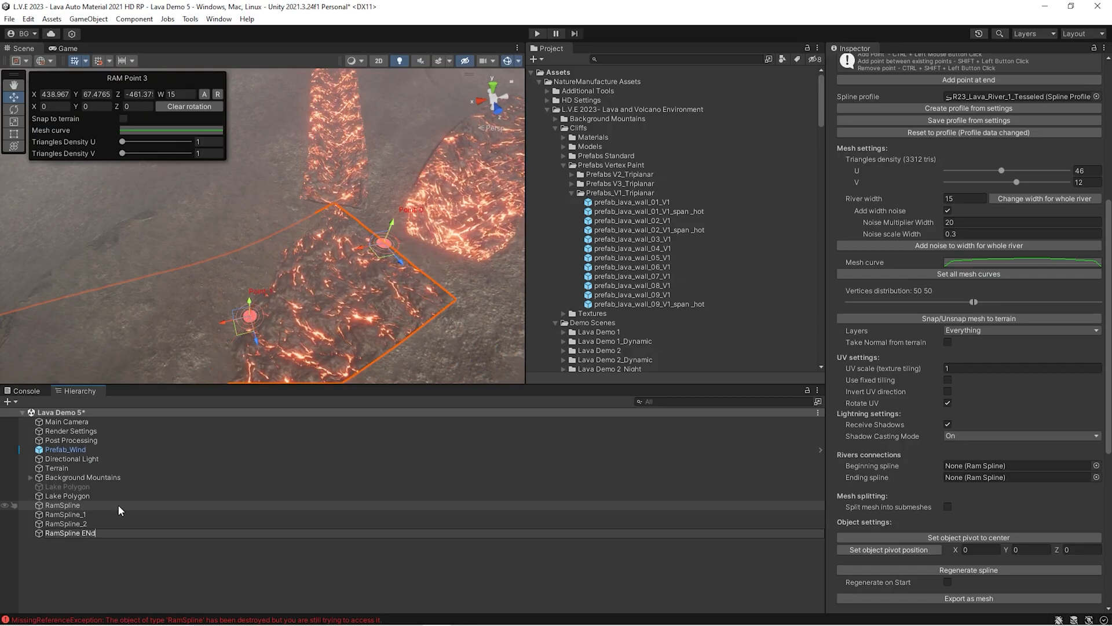
{"action": "key", "text": "Return"}
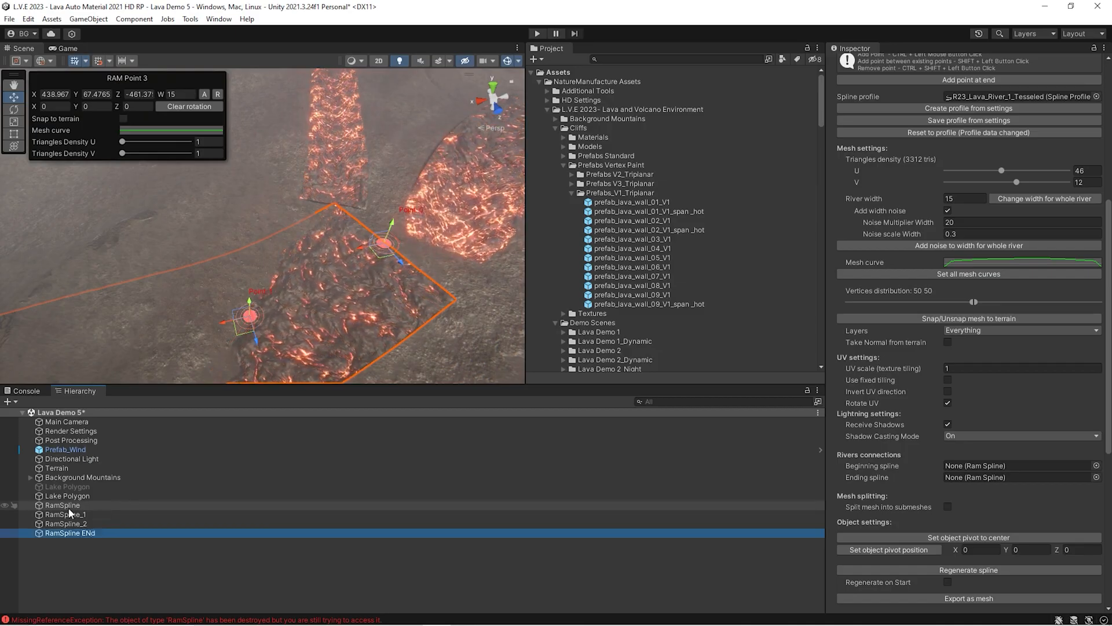
- Assign RamSpline ENd as the ending spline of both RamSpline_1 and RamSpline_2
{"action": "left_click", "coordinate": [93, 515]}
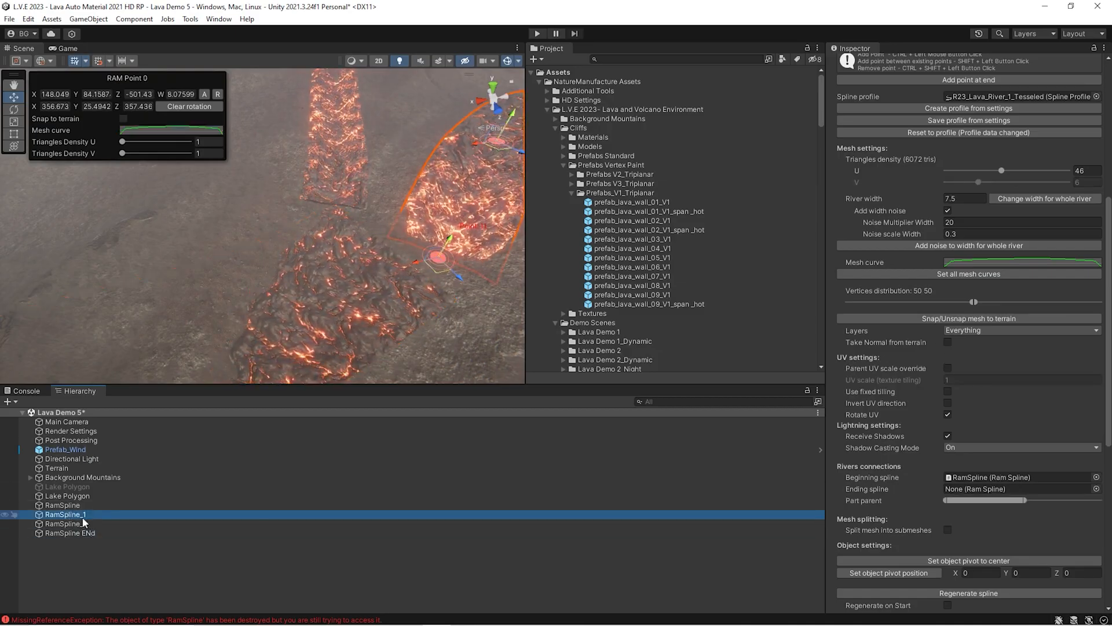
{"action": "left_click_drag", "start_coordinate": [74, 537], "coordinate": [966, 493]}
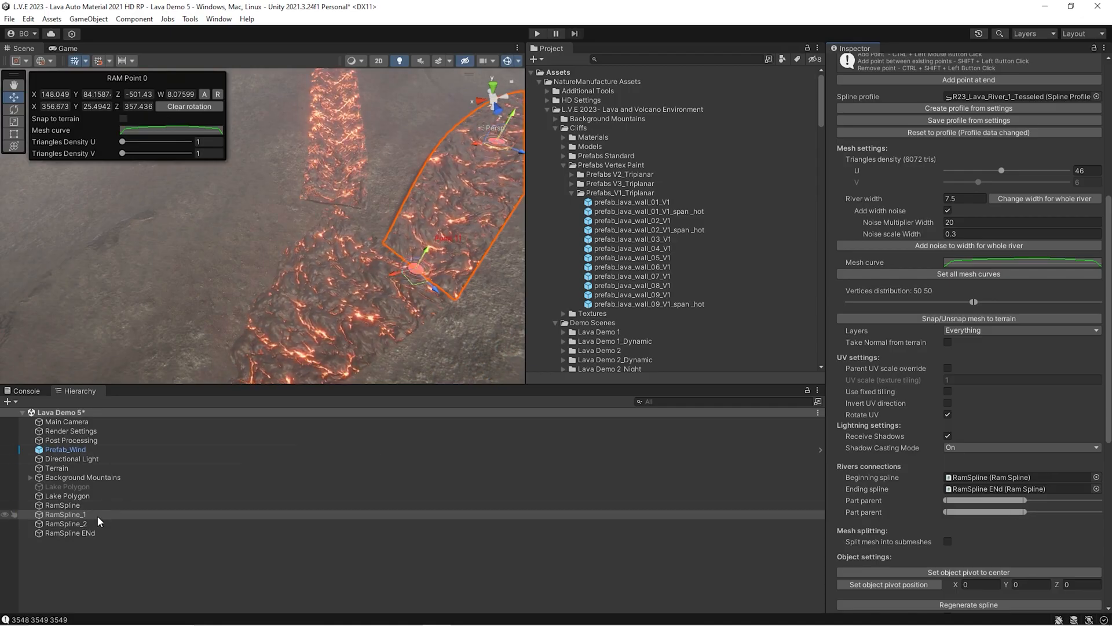
{"action": "left_click", "coordinate": [81, 523]}
{"action": "left_click_drag", "start_coordinate": [83, 540], "coordinate": [959, 497]}
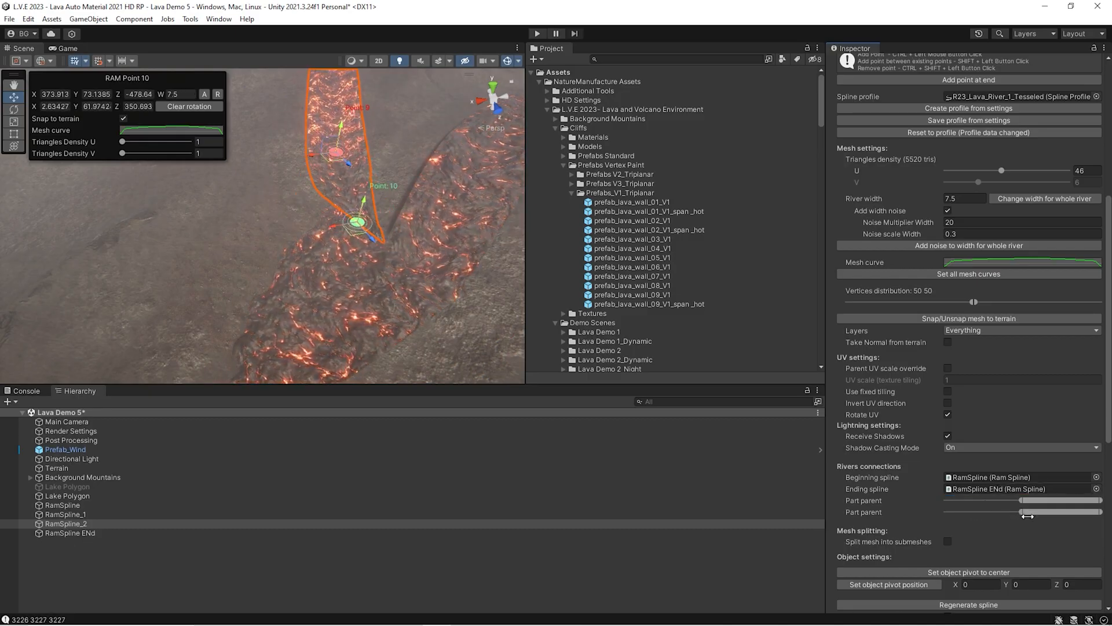
- Shift point 9 of RamSpline_2 sideways to about X 364.4 to smooth the bend into the junction
{"action": "right_click_drag", "start_coordinate": [371, 266], "coordinate": [324, 216]}
{"action": "left_click_drag", "start_coordinate": [323, 216], "coordinate": [374, 214]}
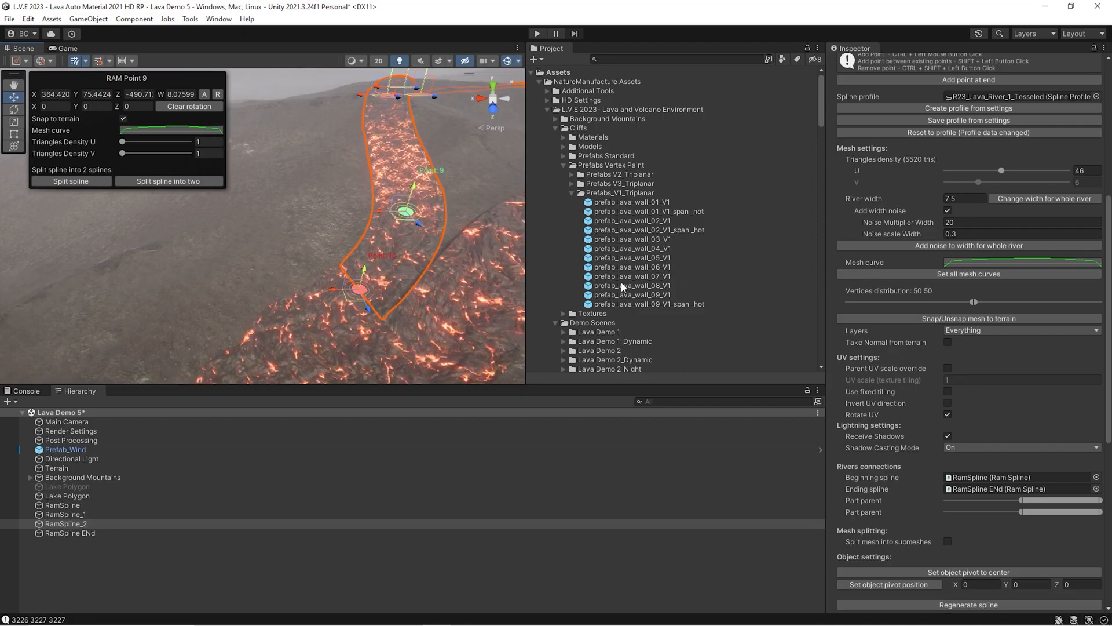
{"action": "left_click", "coordinate": [623, 285]}
- Snap the mesh of RamSpline ENd to the terrain at the junction with the two branches
{"action": "right_click_drag", "start_coordinate": [285, 265], "coordinate": [266, 280]}
{"action": "left_click", "coordinate": [267, 281]}
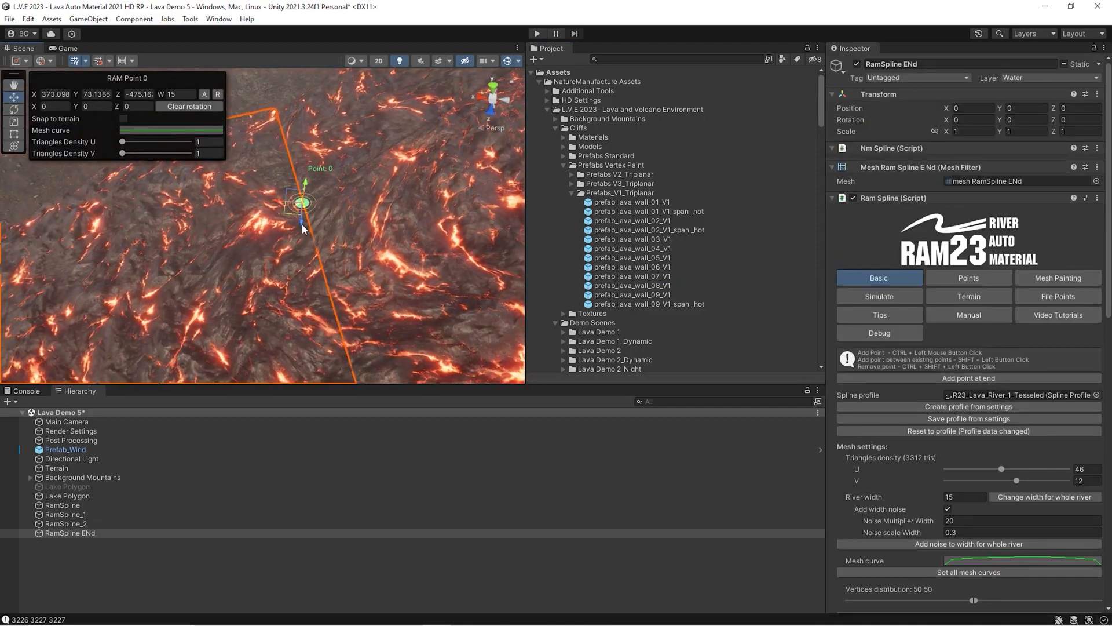
{"action": "left_click", "coordinate": [644, 269]}
{"action": "key", "text": "w"}
{"action": "right_click_drag", "start_coordinate": [213, 277], "coordinate": [226, 239]}
{"action": "key", "text": "s"}
{"action": "left_click", "coordinate": [274, 265]}
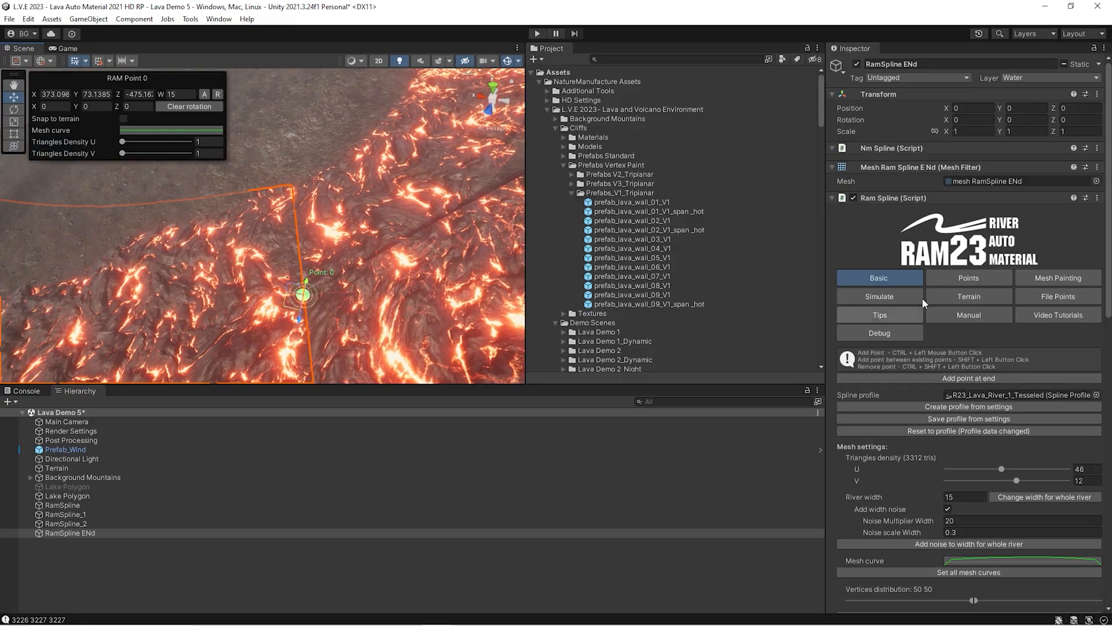
{"action": "scroll", "coordinate": [924, 338], "scroll_direction": "down", "scroll_amount": 5}
{"action": "left_click", "coordinate": [926, 429]}
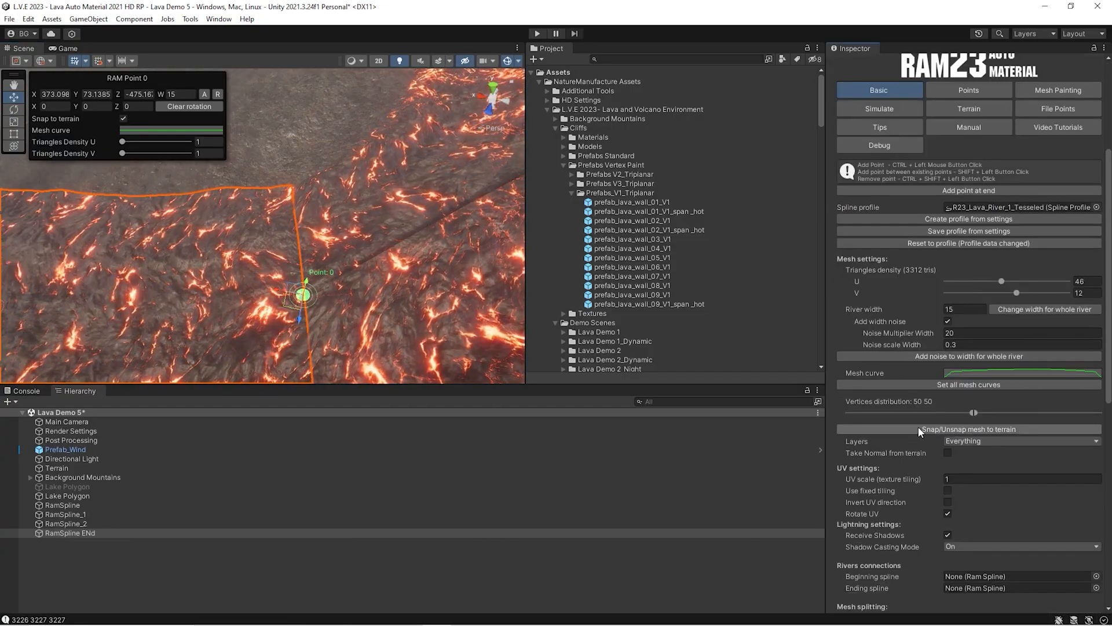
{"action": "left_click", "coordinate": [621, 231]}
{"action": "right_click_drag", "start_coordinate": [195, 239], "coordinate": [347, 200]}
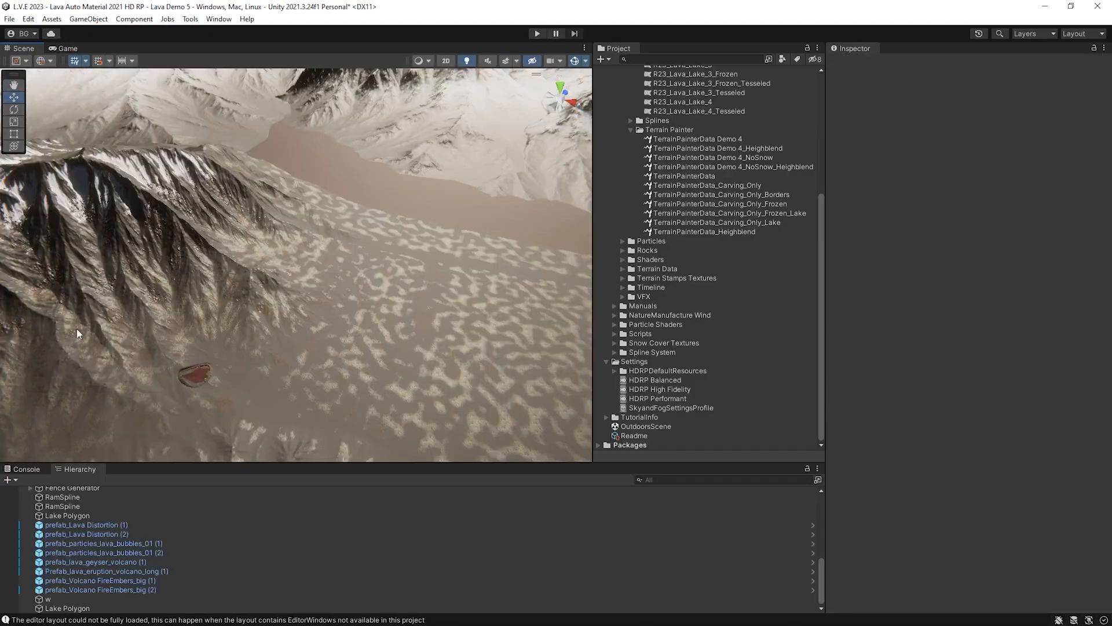
- Create a new NatureManufacture lake polygon and place its first two points on the terrain
{"action": "left_click", "coordinate": [8, 480]}
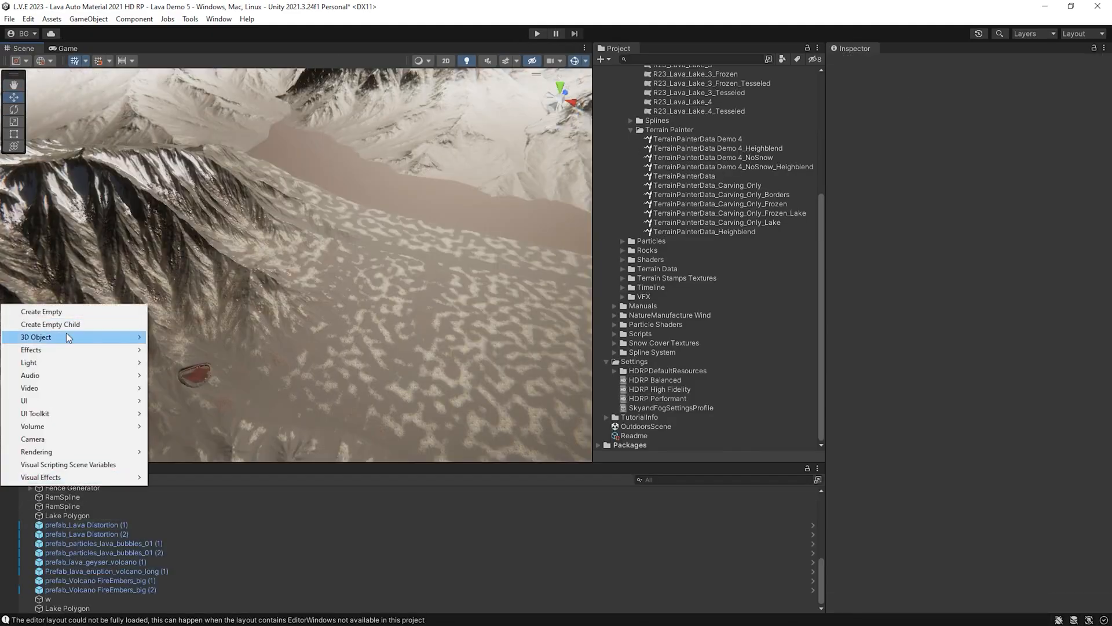
{"action": "mouse_move", "coordinate": [67, 334]}
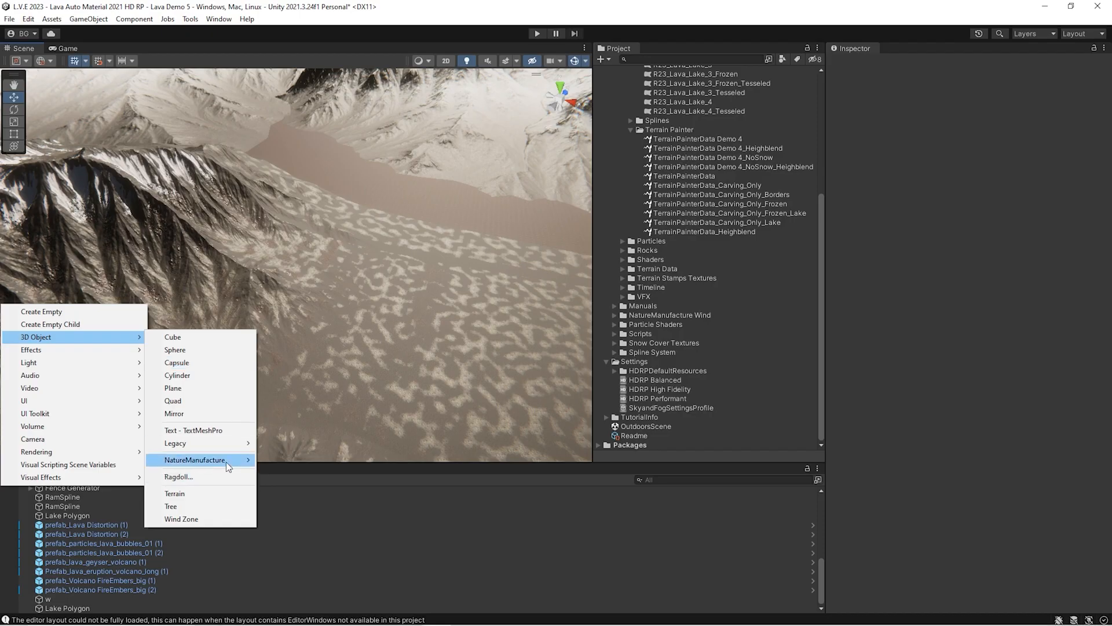
{"action": "mouse_move", "coordinate": [227, 461]}
{"action": "left_click", "coordinate": [288, 474]}
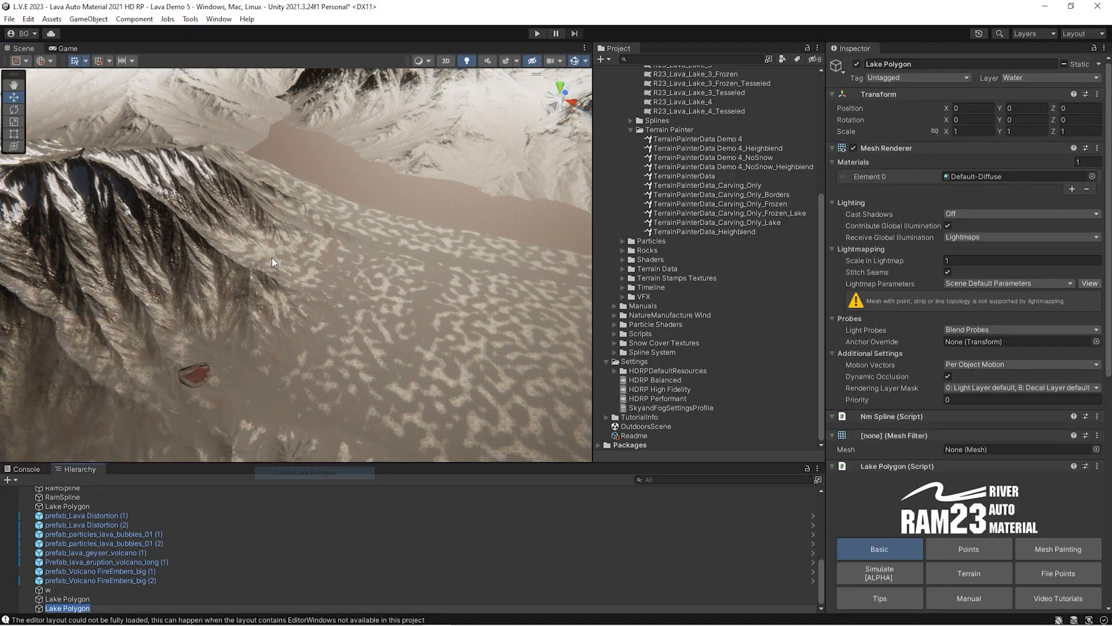
{"action": "left_click", "coordinate": [251, 176], "text": "ctrl"}
{"action": "right_click_drag", "start_coordinate": [250, 176], "coordinate": [509, 196]}
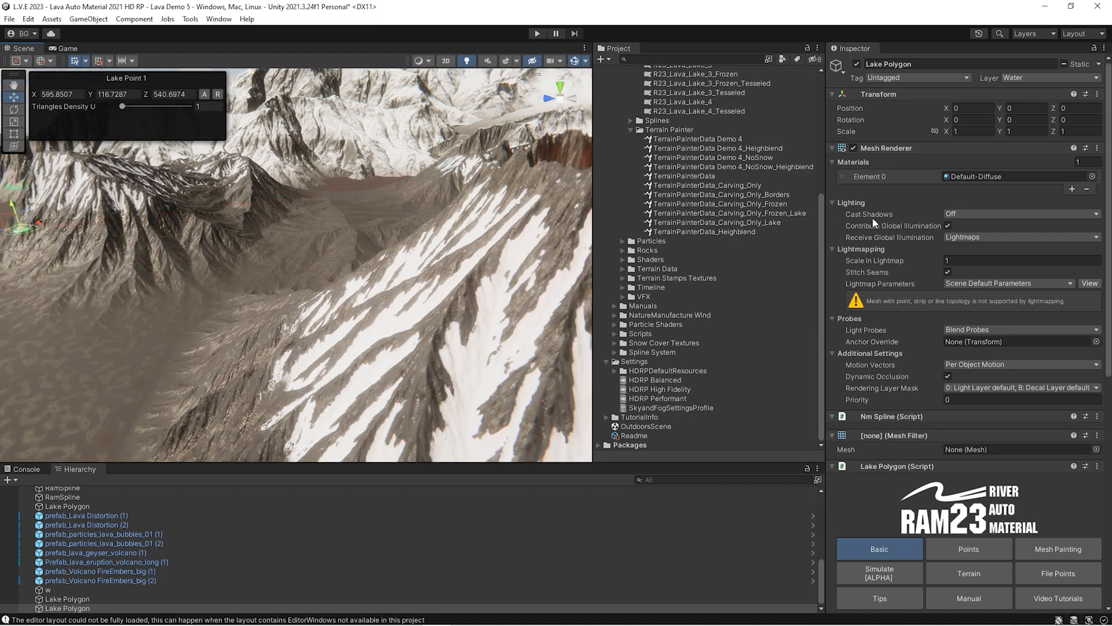
- Assign R23_Lava_Lake_4 as the lake profile of the new lake polygon
{"action": "scroll", "coordinate": [707, 164], "scroll_direction": "up", "scroll_amount": 3}
{"action": "left_click", "coordinate": [688, 172]}
{"action": "left_click_drag", "start_coordinate": [688, 172], "coordinate": [962, 295]}
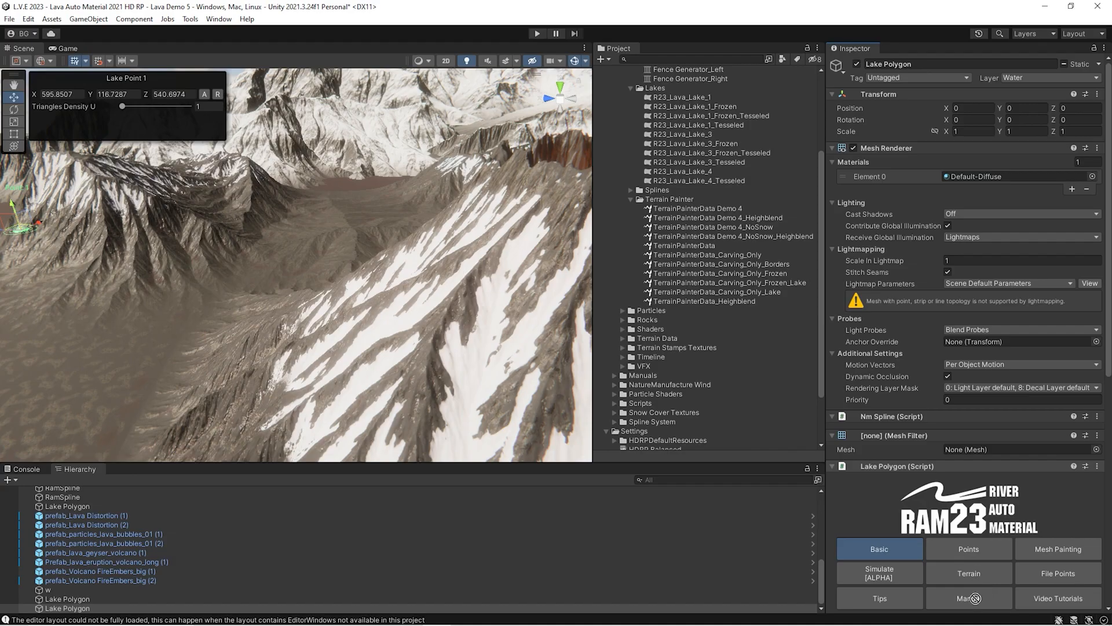
{"action": "left_click_drag", "start_coordinate": [975, 598], "coordinate": [971, 408]}
- Add lake points 2 to 6 around the volcano so the lava lake surrounds the mountain
{"action": "right_click_drag", "start_coordinate": [261, 250], "coordinate": [293, 224]}
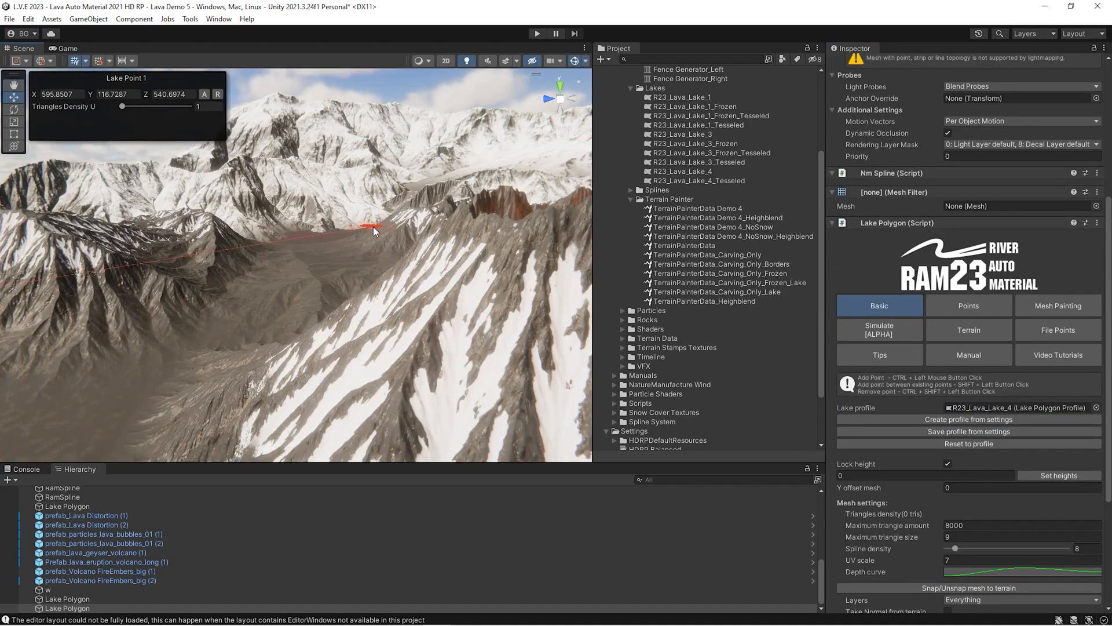
{"action": "left_click", "coordinate": [366, 229], "text": "ctrl"}
{"action": "mouse_move", "coordinate": [366, 229]}
{"action": "right_mouse_down"}
{"action": "mouse_move", "coordinate": [375, 223]}
{"action": "mouse_move", "coordinate": [378, 233]}
{"action": "right_mouse_up"}
{"action": "left_click", "coordinate": [378, 233], "text": "ctrl"}
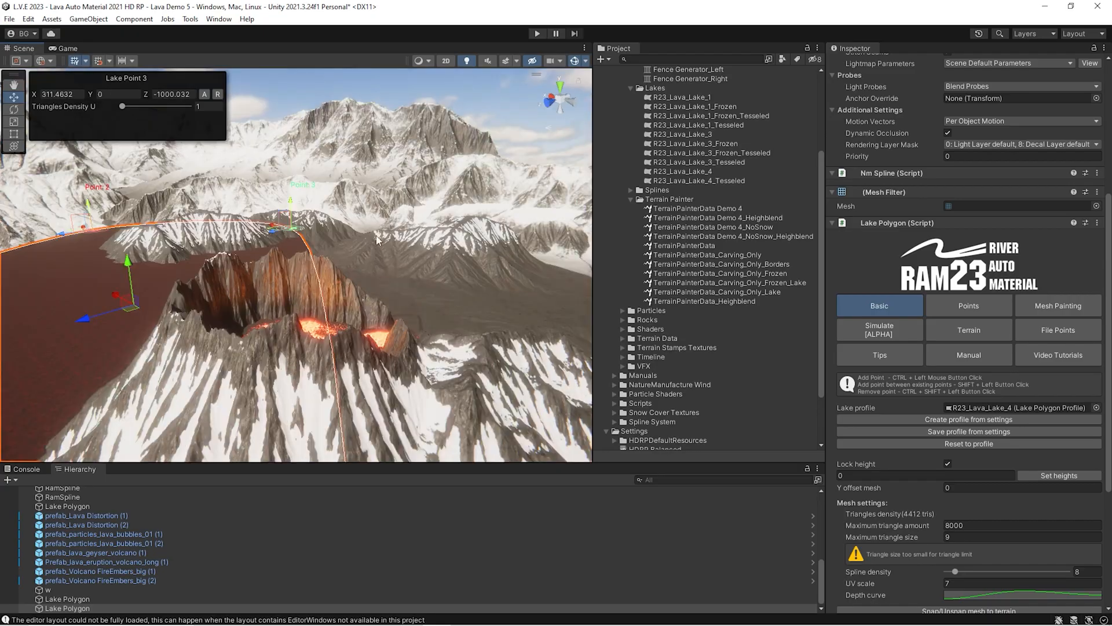
{"action": "left_click", "coordinate": [394, 242], "text": "ctrl"}
{"action": "right_click_drag", "start_coordinate": [394, 242], "coordinate": [354, 241]}
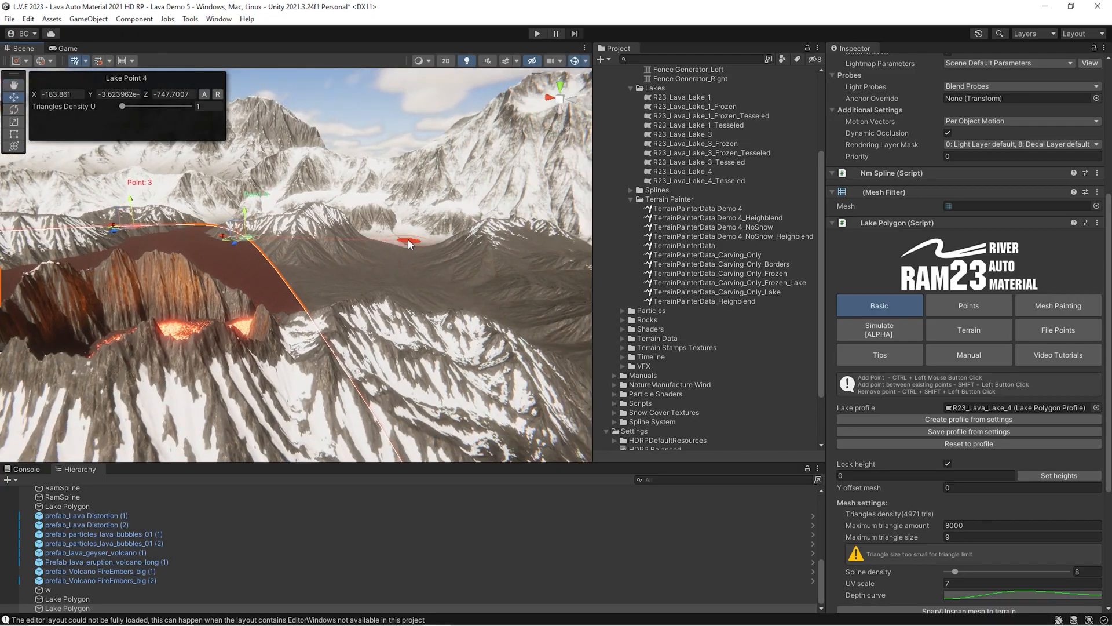
{"action": "left_click", "coordinate": [339, 239], "text": "ctrl"}
{"action": "left_click", "coordinate": [545, 236], "text": "ctrl"}
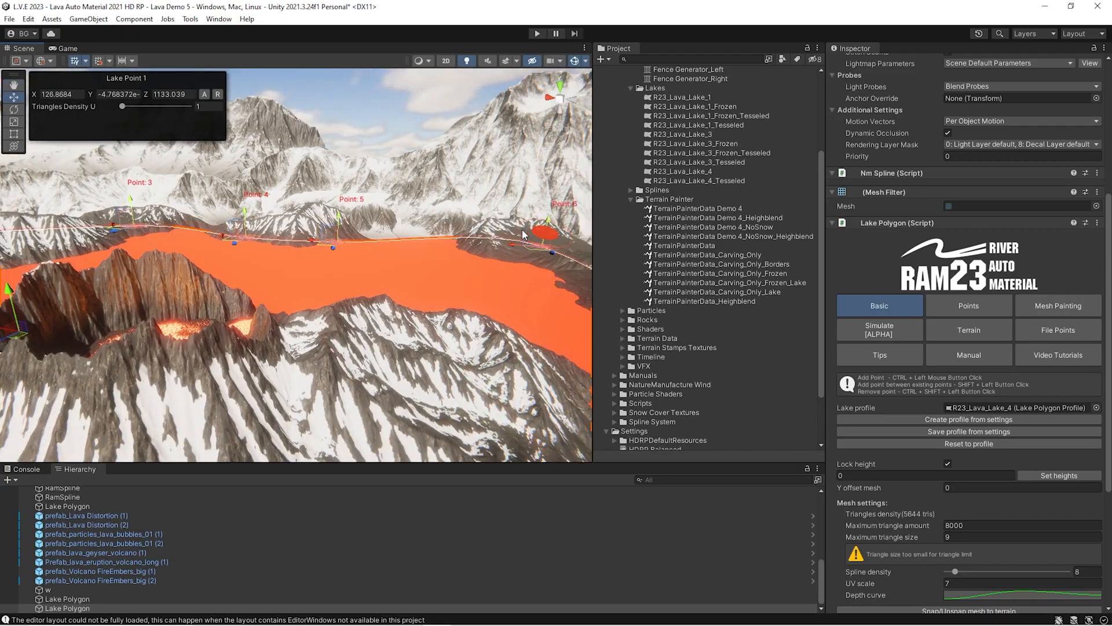
{"action": "right_click_drag", "start_coordinate": [456, 245], "coordinate": [504, 254]}
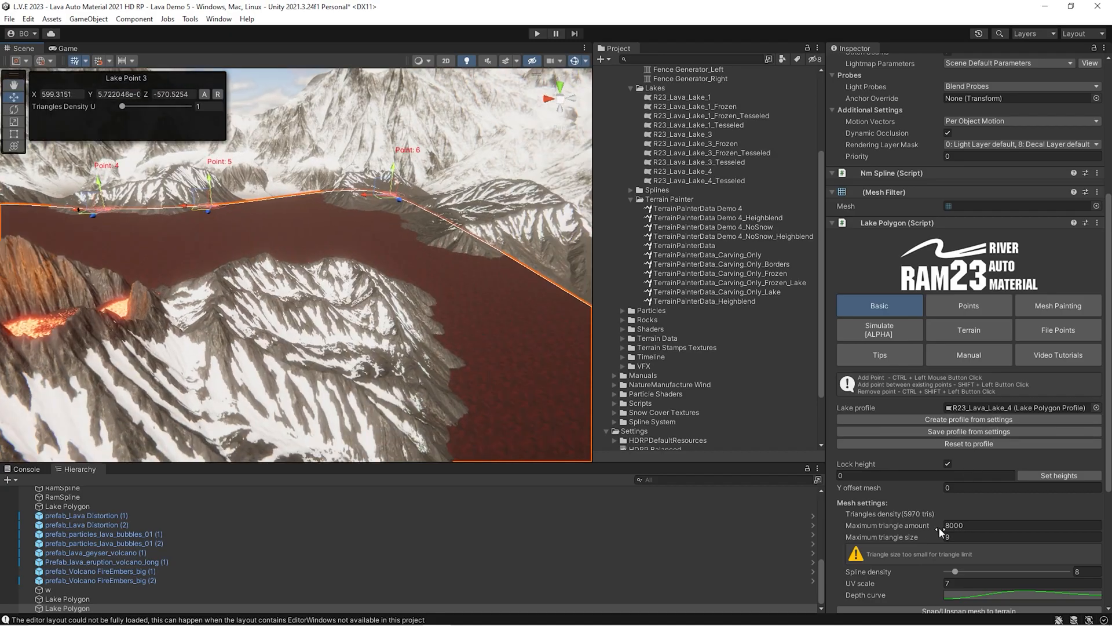
- Examine the lake's mesh settings and surface up close, and display the scene as a wireframe to inspect its triangle density
{"action": "scroll", "coordinate": [954, 530], "scroll_direction": "down", "scroll_amount": 3}
{"action": "scroll", "coordinate": [948, 509], "scroll_direction": "down", "scroll_amount": 6}
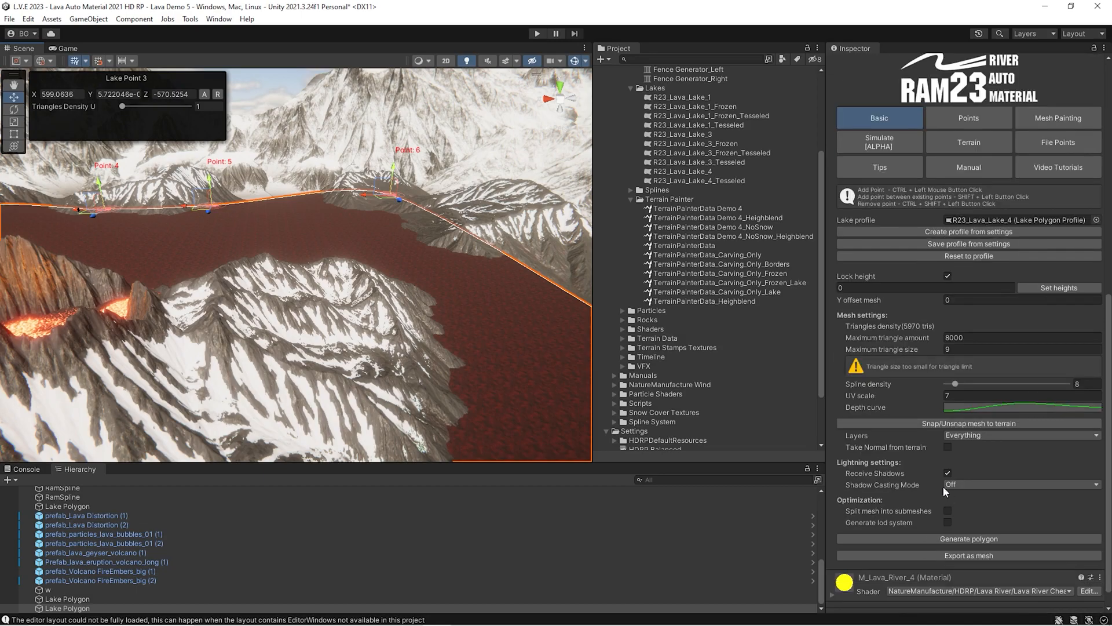
{"action": "right_click_drag", "start_coordinate": [417, 261], "coordinate": [479, 368]}
{"action": "right_click_drag", "start_coordinate": [397, 368], "coordinate": [131, 182]}
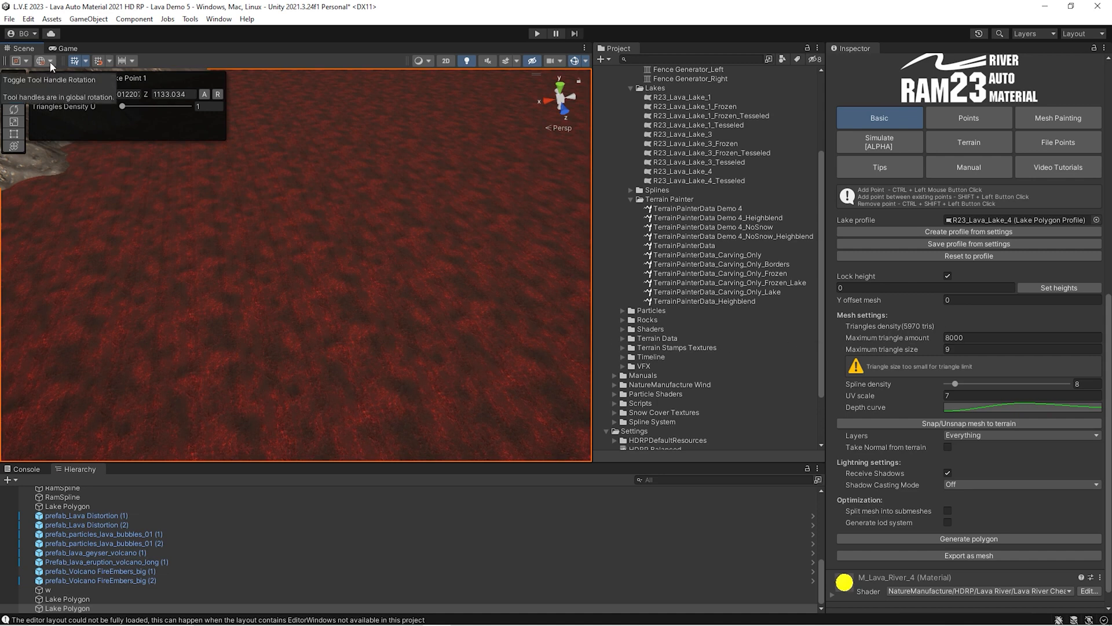
{"action": "left_click", "coordinate": [419, 61]}
{"action": "left_click", "coordinate": [440, 93]}
{"action": "right_click_drag", "start_coordinate": [284, 312], "coordinate": [274, 239]}
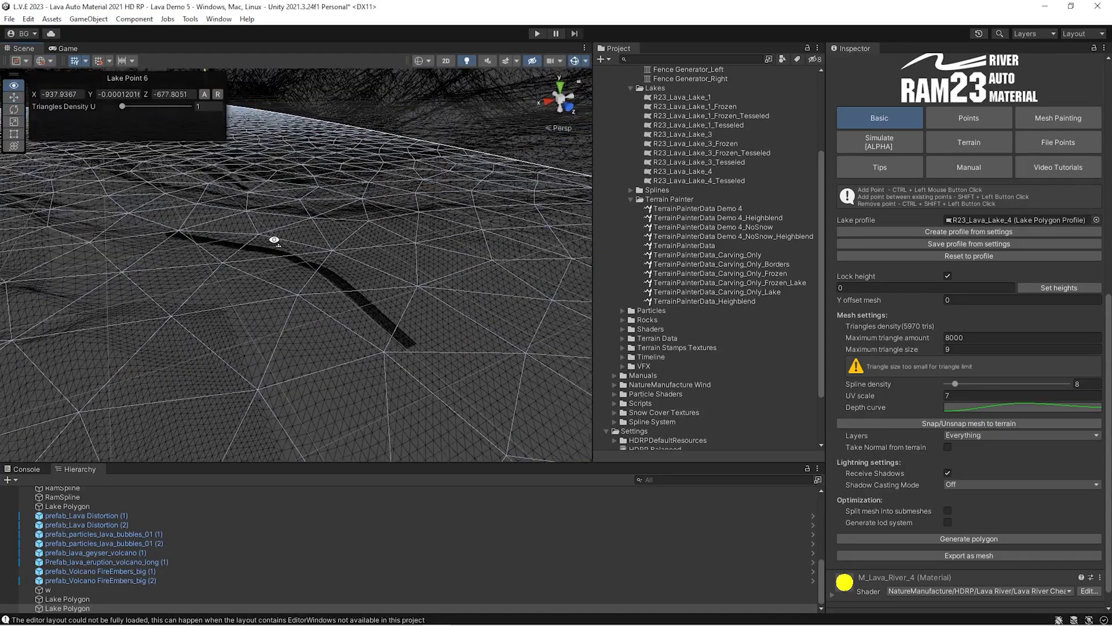
{"action": "right_click_drag", "start_coordinate": [310, 307], "coordinate": [397, 346]}
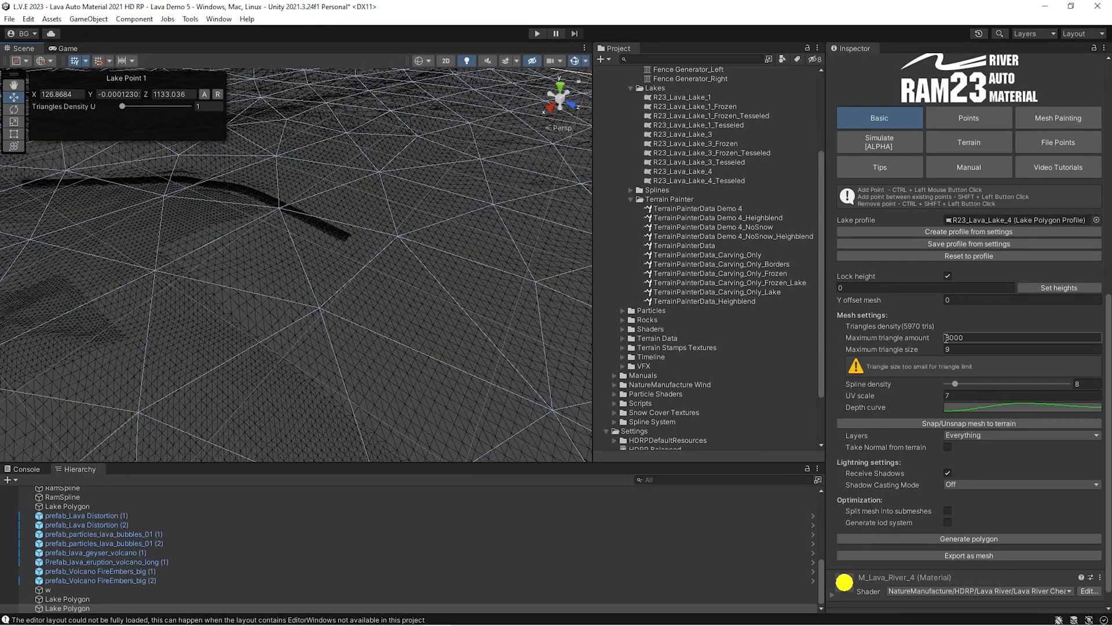
- Split the lake polygon's mesh into 3 submesh parts and inspect the generated mesh parts
{"action": "mouse_move", "coordinate": [301, 308]}
{"action": "right_mouse_down"}
{"action": "mouse_move", "coordinate": [266, 279]}
{"action": "mouse_move", "coordinate": [218, 265]}
{"action": "mouse_move", "coordinate": [219, 291]}
{"action": "mouse_move", "coordinate": [218, 278]}
{"action": "mouse_move", "coordinate": [342, 353]}
{"action": "mouse_move", "coordinate": [322, 353]}
{"action": "mouse_move", "coordinate": [325, 365]}
{"action": "mouse_move", "coordinate": [379, 340]}
{"action": "mouse_move", "coordinate": [224, 315]}
{"action": "mouse_move", "coordinate": [297, 328]}
{"action": "right_mouse_up"}
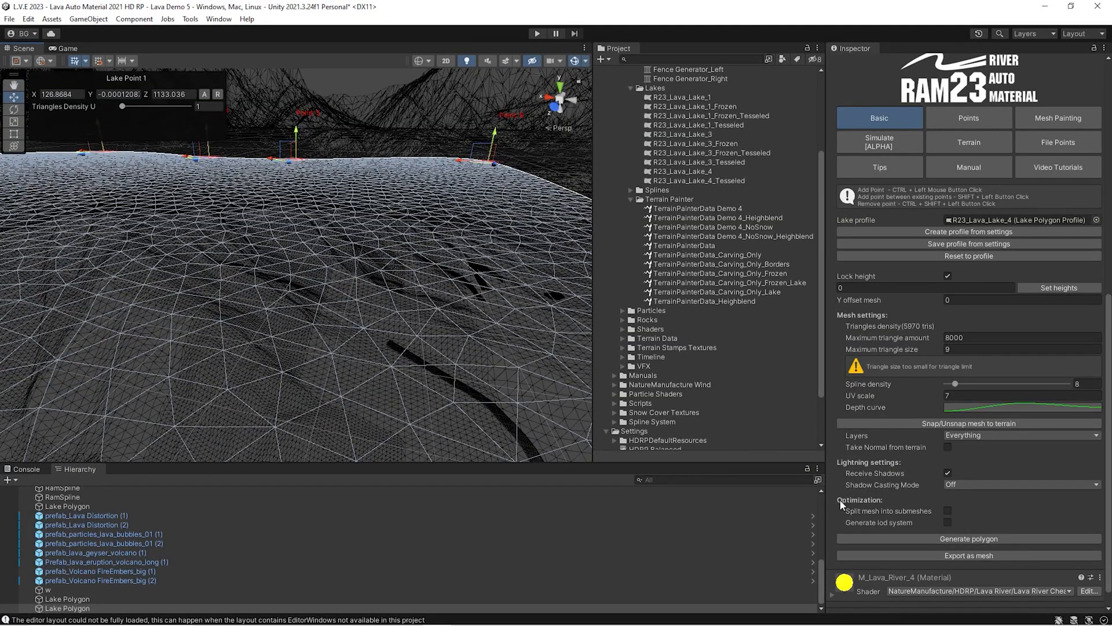
{"action": "left_click", "coordinate": [946, 511]}
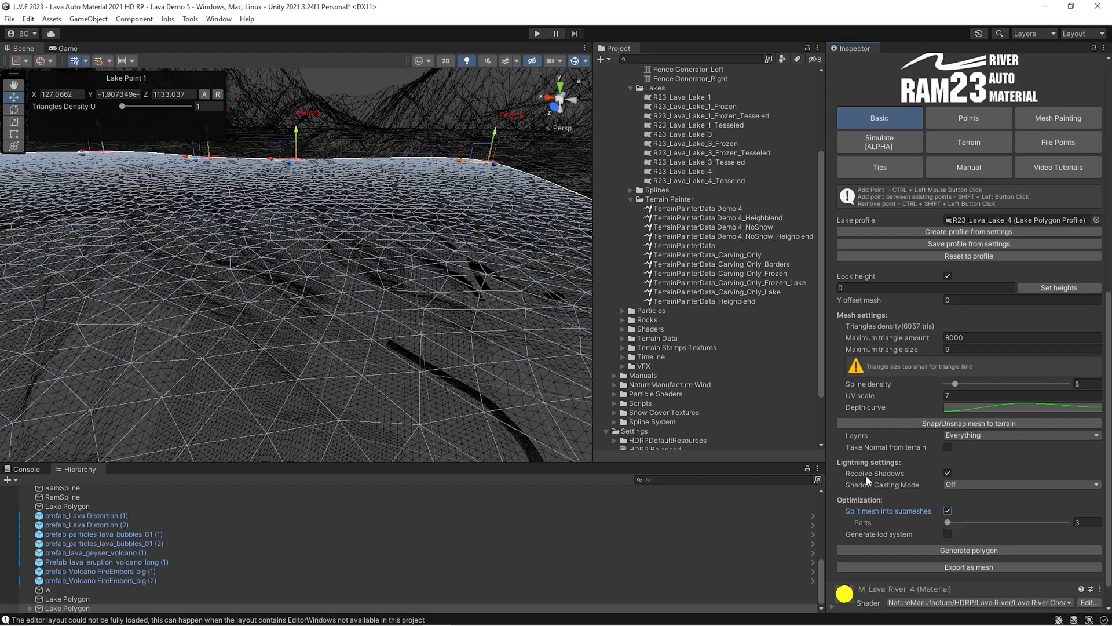
{"action": "left_click", "coordinate": [30, 608]}
{"action": "left_click", "coordinate": [67, 591]}
{"action": "left_click", "coordinate": [82, 599]}
{"action": "left_click", "coordinate": [97, 609]}
{"action": "left_click", "coordinate": [81, 581]}
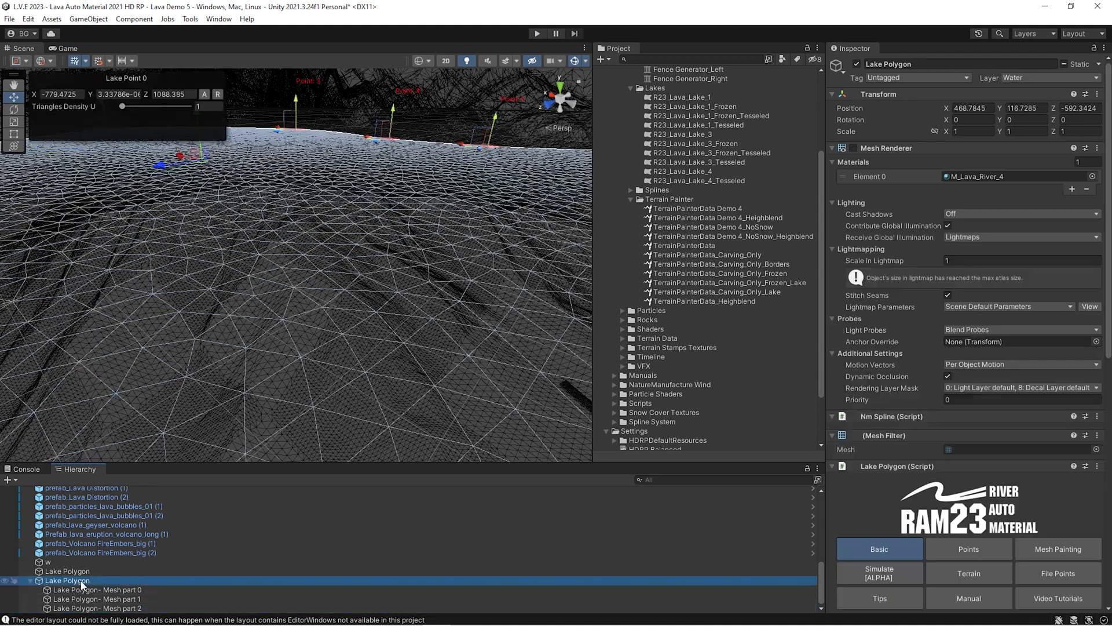
- Turn off submesh splitting on the lake polygon and generate an LOD system for it
{"action": "scroll", "coordinate": [958, 376], "scroll_direction": "down", "scroll_amount": 5}
{"action": "scroll", "coordinate": [955, 405], "scroll_direction": "down", "scroll_amount": 5}
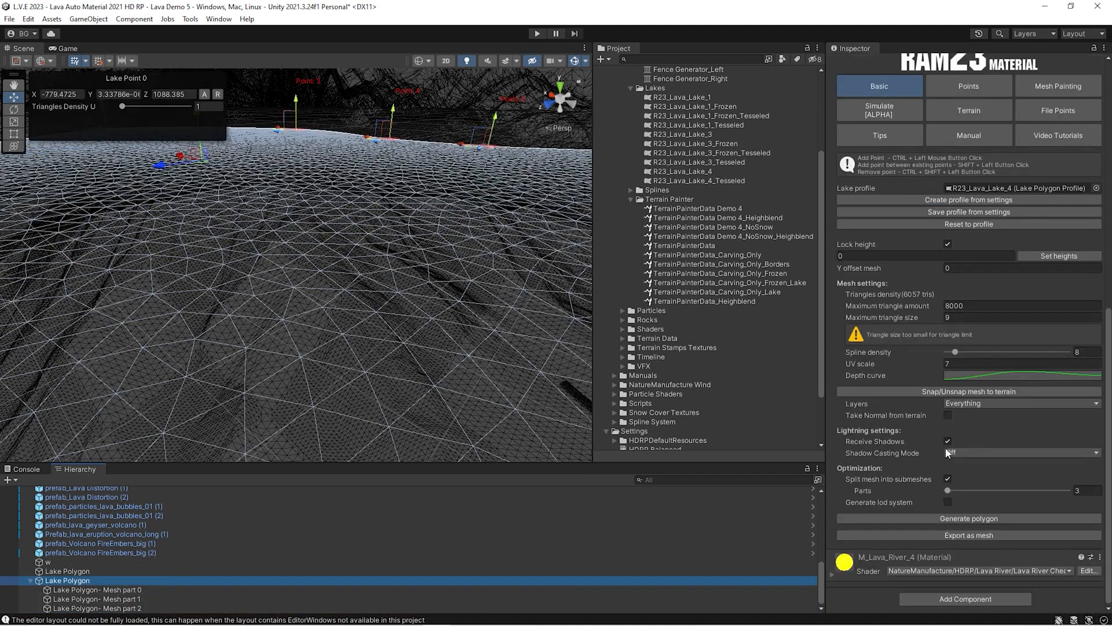
{"action": "left_click", "coordinate": [948, 479]}
{"action": "left_click", "coordinate": [947, 502]}
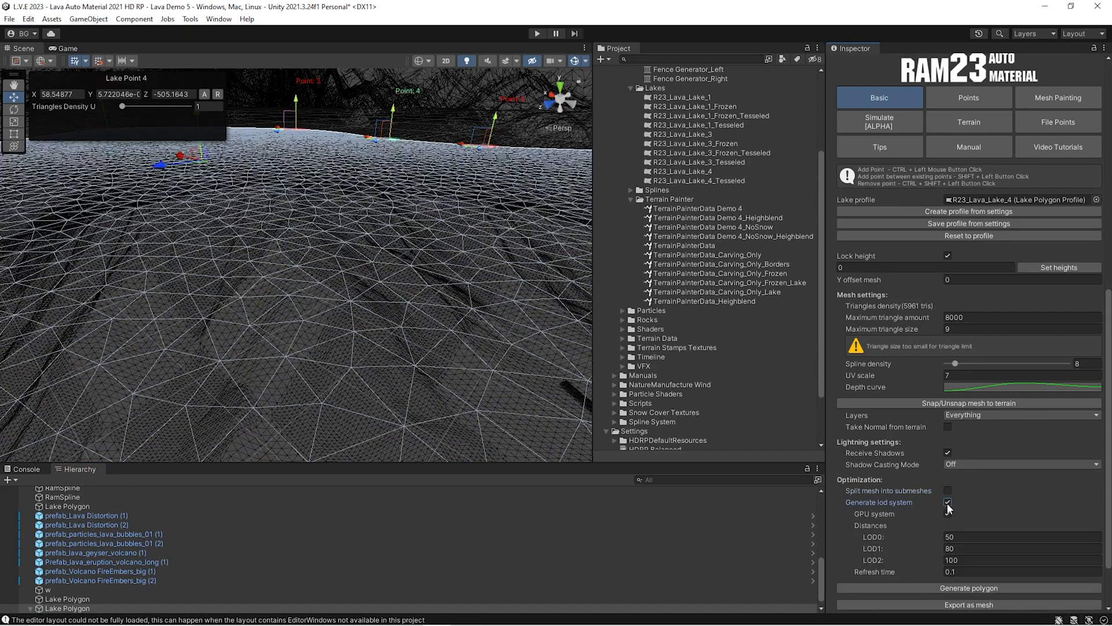
- Deactivate all nine effect prefabs from prefab_Volcano FireEmbers_big to prefab_Lava Distortion
{"action": "left_click_drag", "start_coordinate": [350, 277], "coordinate": [319, 266], "text": "alt"}
{"action": "scroll", "coordinate": [76, 559], "scroll_direction": "up", "scroll_amount": 5}
{"action": "scroll", "coordinate": [71, 547], "scroll_direction": "up", "scroll_amount": 2}
{"action": "left_click", "coordinate": [87, 510]}
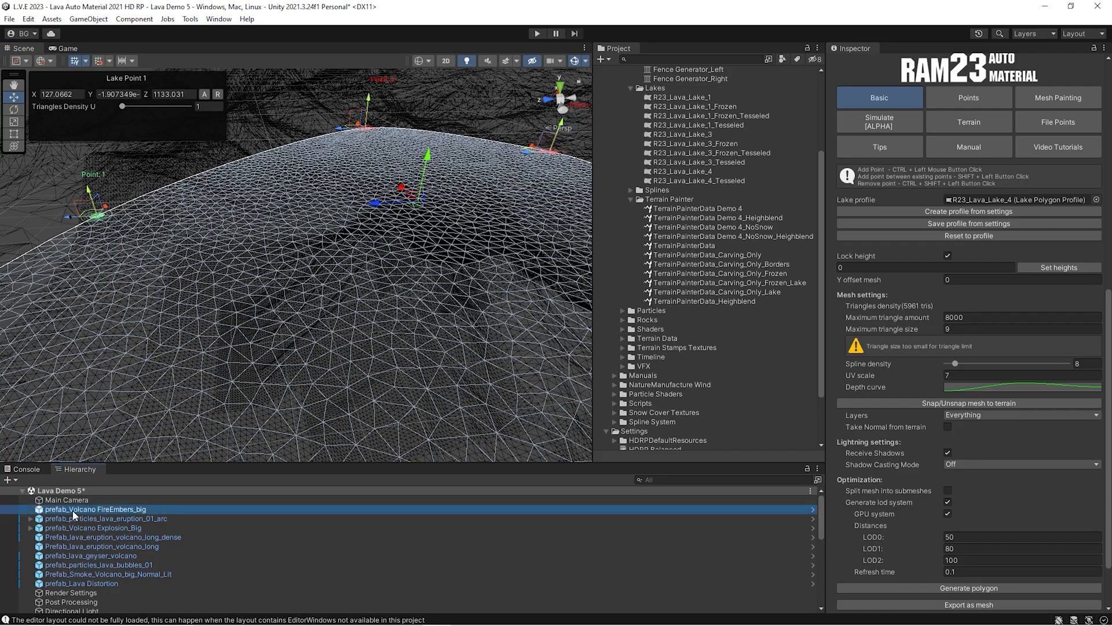
{"action": "left_click", "coordinate": [95, 582], "text": "shift"}
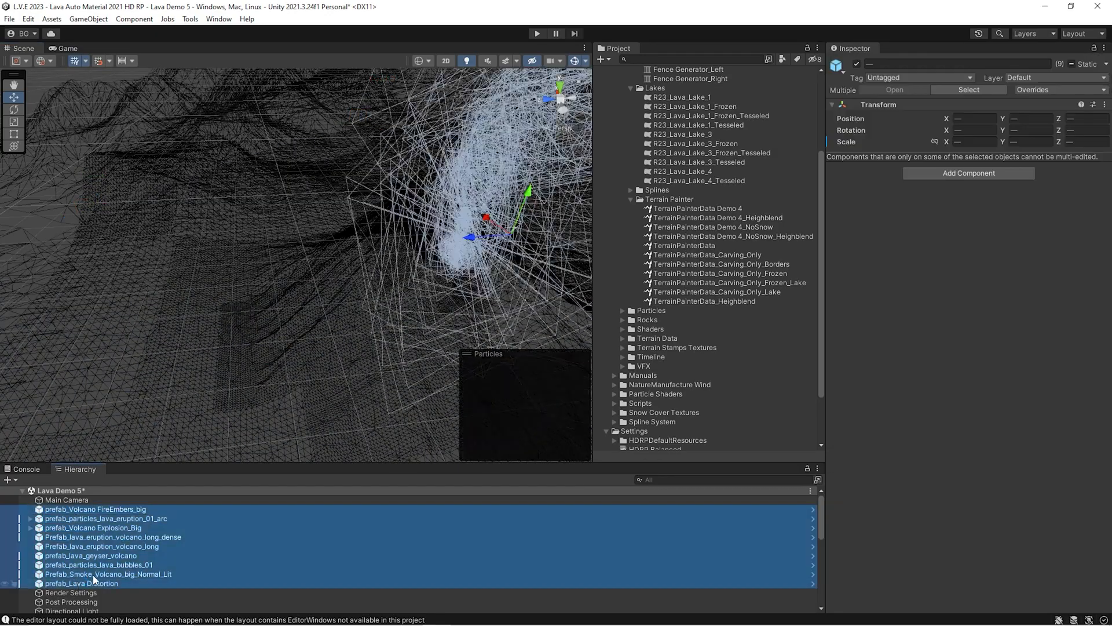
{"action": "left_click", "coordinate": [857, 64]}
- Deactivate the Terrain and Background Mountains objects so only the lava meshes are displayed
{"action": "scroll", "coordinate": [87, 545], "scroll_direction": "down", "scroll_amount": 10}
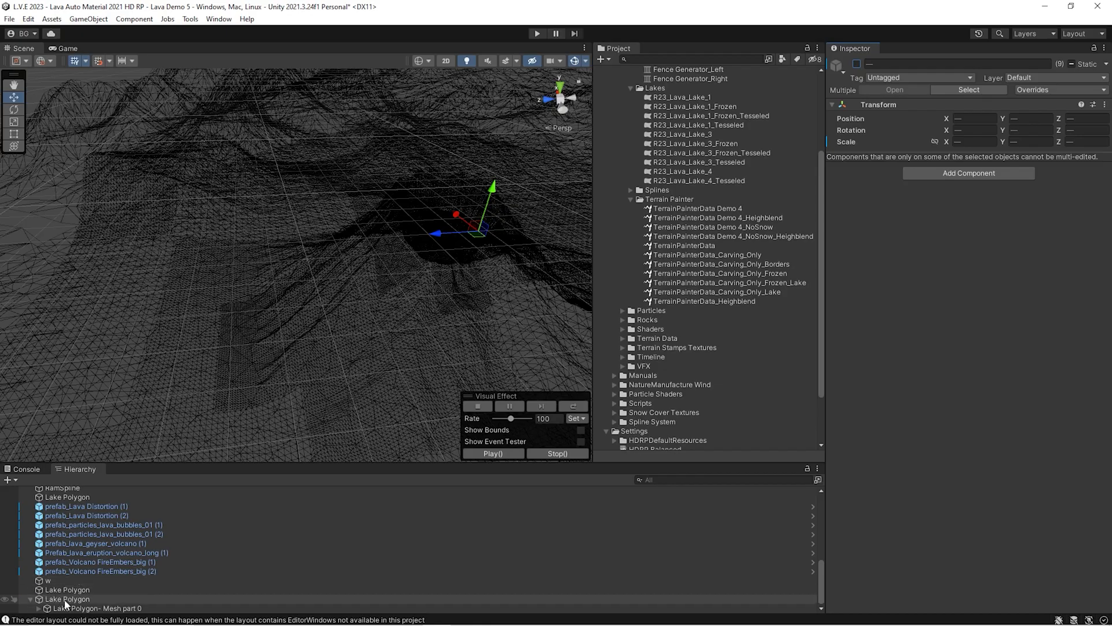
{"action": "scroll", "coordinate": [66, 579], "scroll_direction": "up", "scroll_amount": 4}
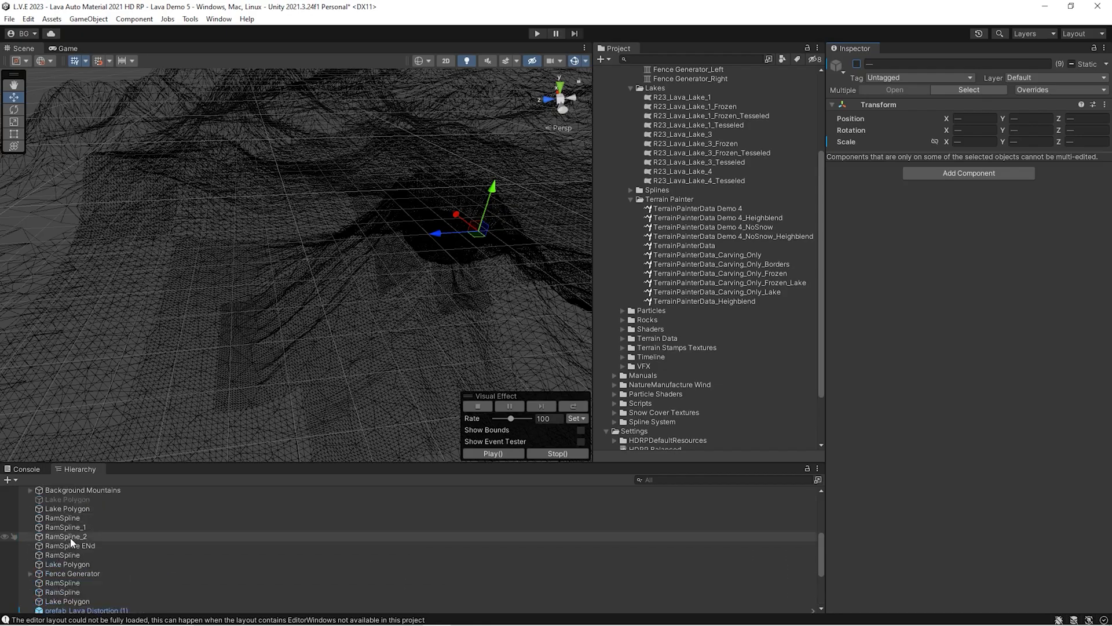
{"action": "scroll", "coordinate": [69, 539], "scroll_direction": "up", "scroll_amount": 2}
{"action": "left_click", "coordinate": [74, 524]}
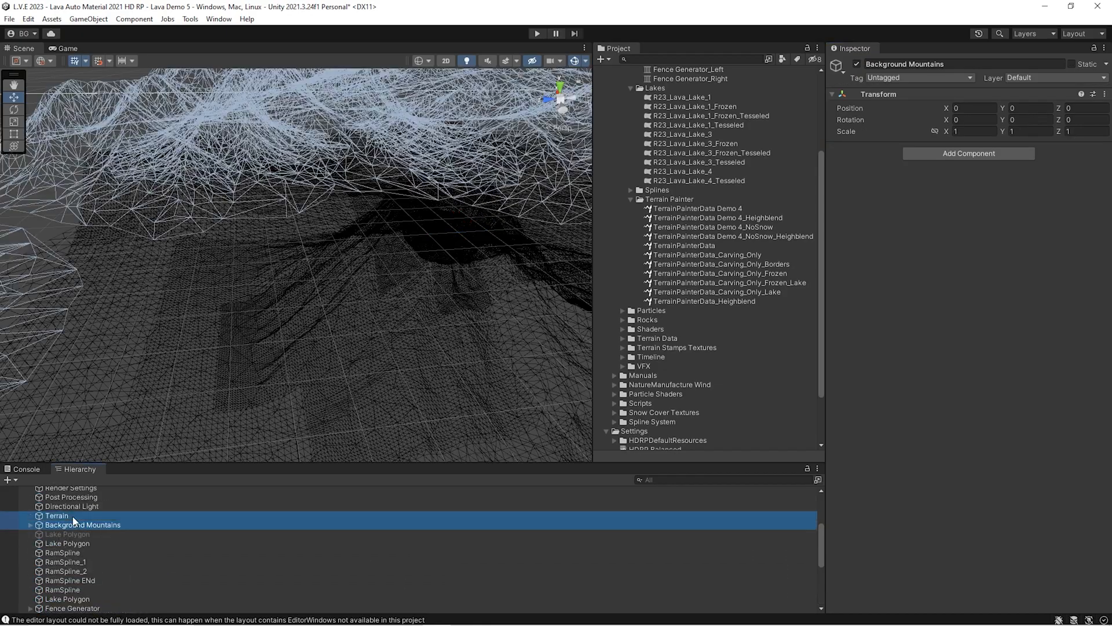
{"action": "left_click", "coordinate": [856, 64]}
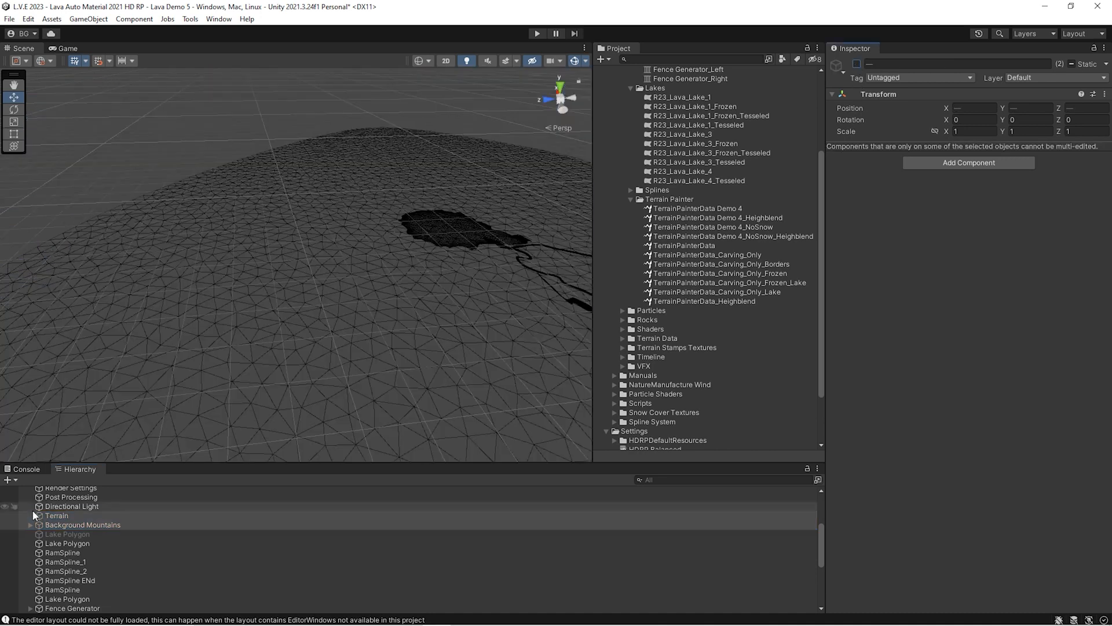
- Move the Main Camera above the lake mesh to about X 959.84, Y 161, Z -508 and run the scene
{"action": "scroll", "coordinate": [75, 502], "scroll_direction": "up", "scroll_amount": 4}
{"action": "left_click", "coordinate": [49, 501]}
{"action": "right_click_drag", "start_coordinate": [216, 301], "coordinate": [283, 250]}
{"action": "left_click_drag", "start_coordinate": [397, 145], "coordinate": [395, 177]}
{"action": "left_click_drag", "start_coordinate": [349, 224], "coordinate": [272, 259]}
{"action": "right_click_drag", "start_coordinate": [284, 261], "coordinate": [278, 238]}
{"action": "double_click", "coordinate": [76, 499]}
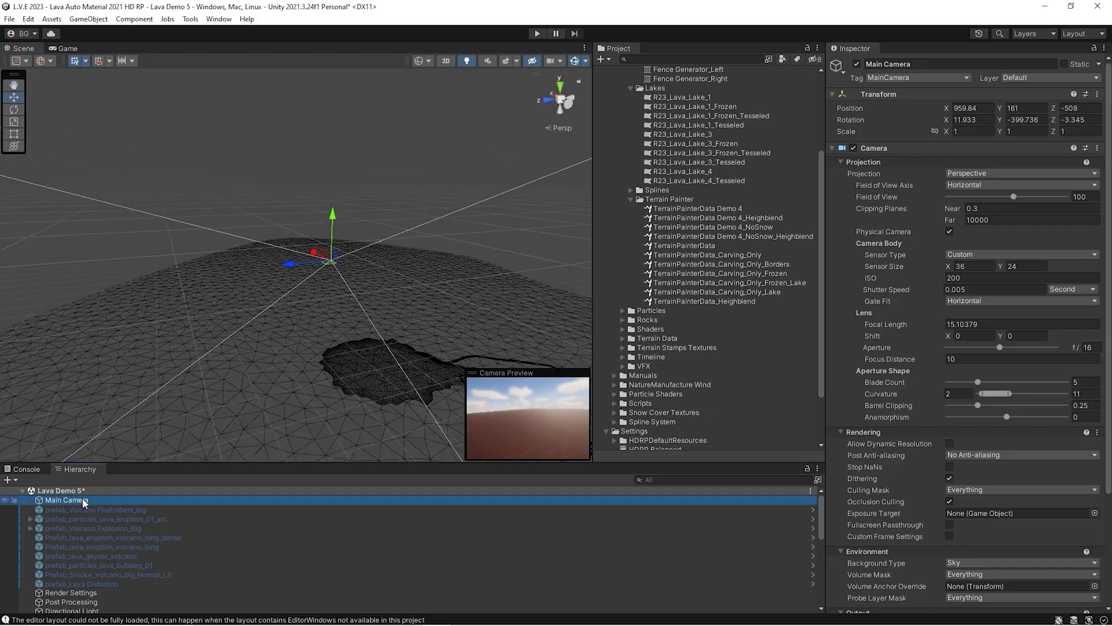
{"action": "left_click", "coordinate": [537, 33]}
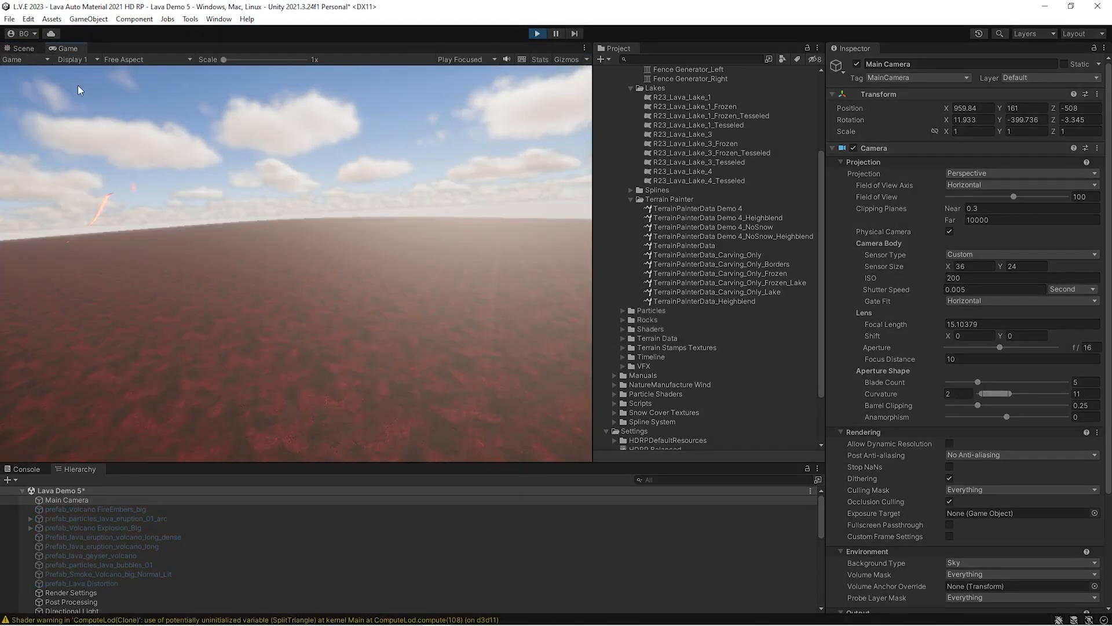
- Lower the Main Camera to about Y 120.2 in the running scene and set its Z rotation to 0
{"action": "left_click", "coordinate": [25, 48]}
{"action": "right_click_drag", "start_coordinate": [342, 185], "coordinate": [362, 232]}
{"action": "left_click_drag", "start_coordinate": [383, 209], "coordinate": [374, 297]}
{"action": "right_click_drag", "start_coordinate": [365, 301], "coordinate": [423, 253]}
{"action": "left_click_drag", "start_coordinate": [405, 194], "coordinate": [381, 314]}
{"action": "right_click_drag", "start_coordinate": [373, 318], "coordinate": [332, 357]}
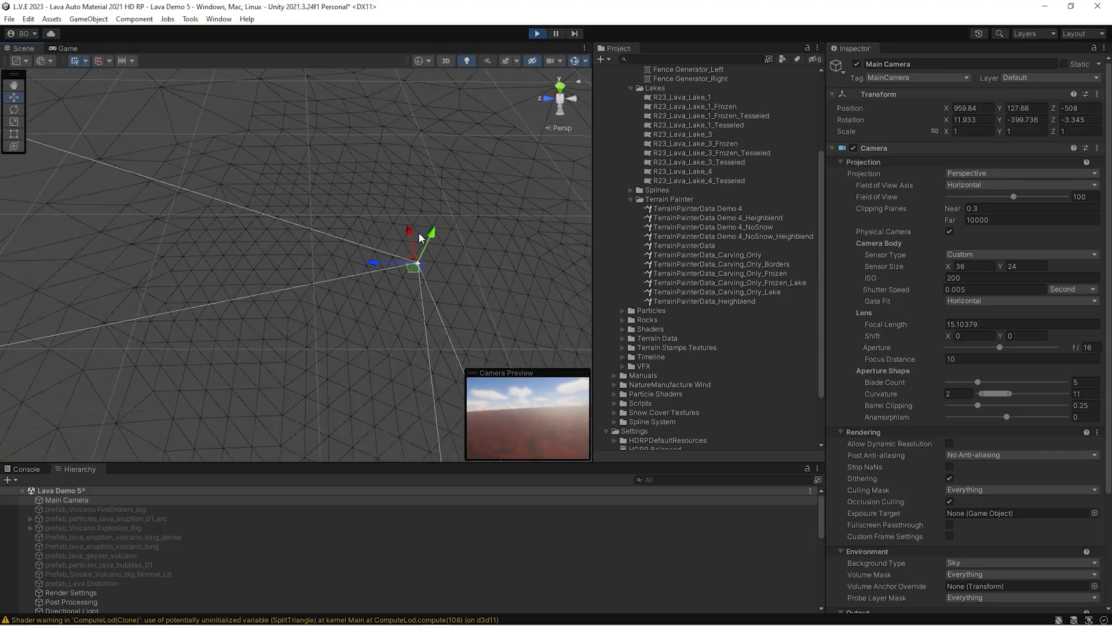
{"action": "mouse_move", "coordinate": [425, 257]}
{"action": "left_mouse_down"}
{"action": "mouse_move", "coordinate": [418, 296]}
{"action": "mouse_move", "coordinate": [425, 277]}
{"action": "left_mouse_up"}
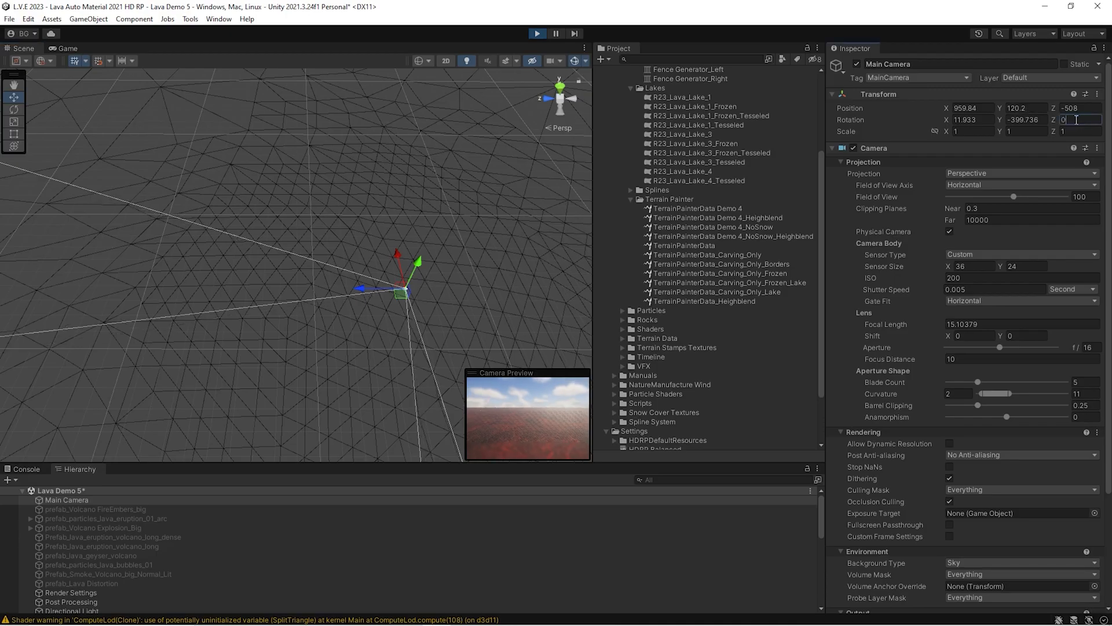
- Shift the camera across the lake to about X 964.1, Z -429.3 and watch the wireframe's level of detail
{"action": "right_click_drag", "start_coordinate": [253, 218], "coordinate": [253, 225]}
{"action": "left_click_drag", "start_coordinate": [356, 276], "coordinate": [46, 273]}
{"action": "right_click_drag", "start_coordinate": [289, 269], "coordinate": [152, 250]}
{"action": "left_click_drag", "start_coordinate": [265, 252], "coordinate": [211, 264]}
{"action": "right_click_drag", "start_coordinate": [212, 264], "coordinate": [343, 282]}
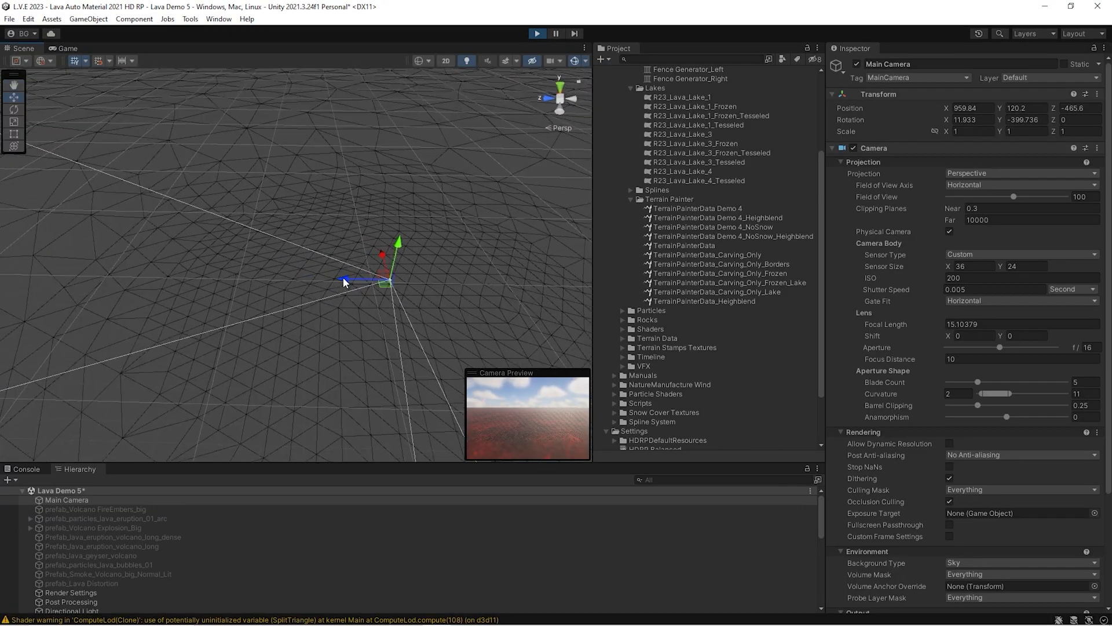
{"action": "left_click_drag", "start_coordinate": [344, 282], "coordinate": [145, 259]}
{"action": "right_click_drag", "start_coordinate": [371, 261], "coordinate": [302, 256]}
{"action": "mouse_move", "coordinate": [384, 296]}
{"action": "left_mouse_down"}
{"action": "mouse_move", "coordinate": [230, 252]}
{"action": "mouse_move", "coordinate": [385, 297]}
{"action": "left_mouse_up"}
- Examine the lava lake surface in the game view while adjusting the camera's X position and Y rotation
{"action": "left_click", "coordinate": [67, 48]}
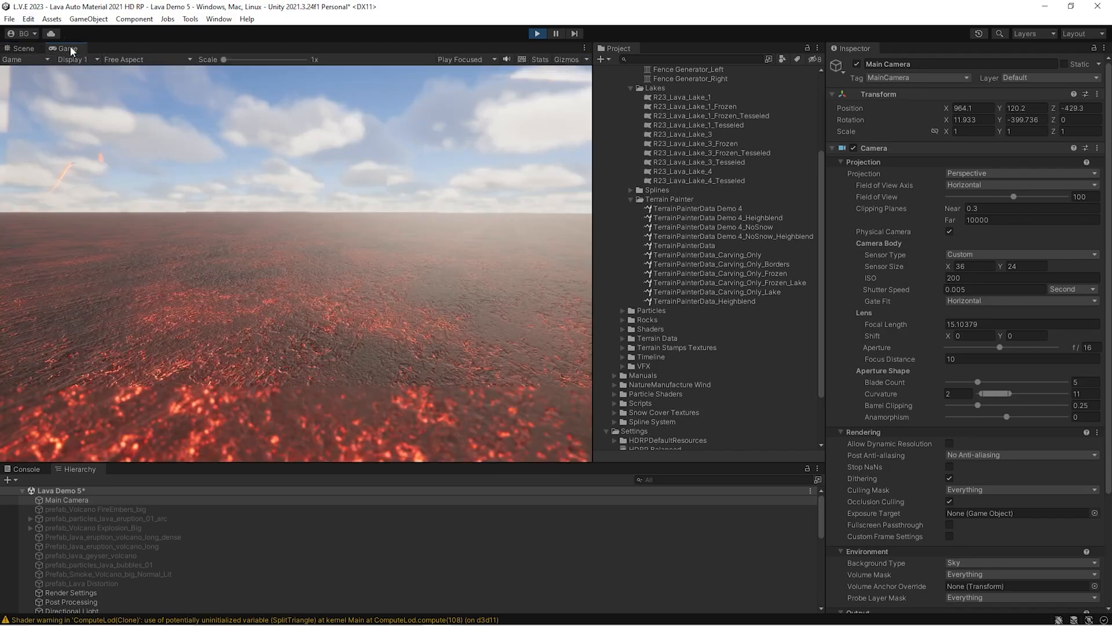
{"action": "left_click", "coordinate": [960, 110]}
{"action": "left_click_drag", "start_coordinate": [959, 110], "coordinate": [894, 200]}
{"action": "left_click_drag", "start_coordinate": [1001, 121], "coordinate": [1082, 123]}
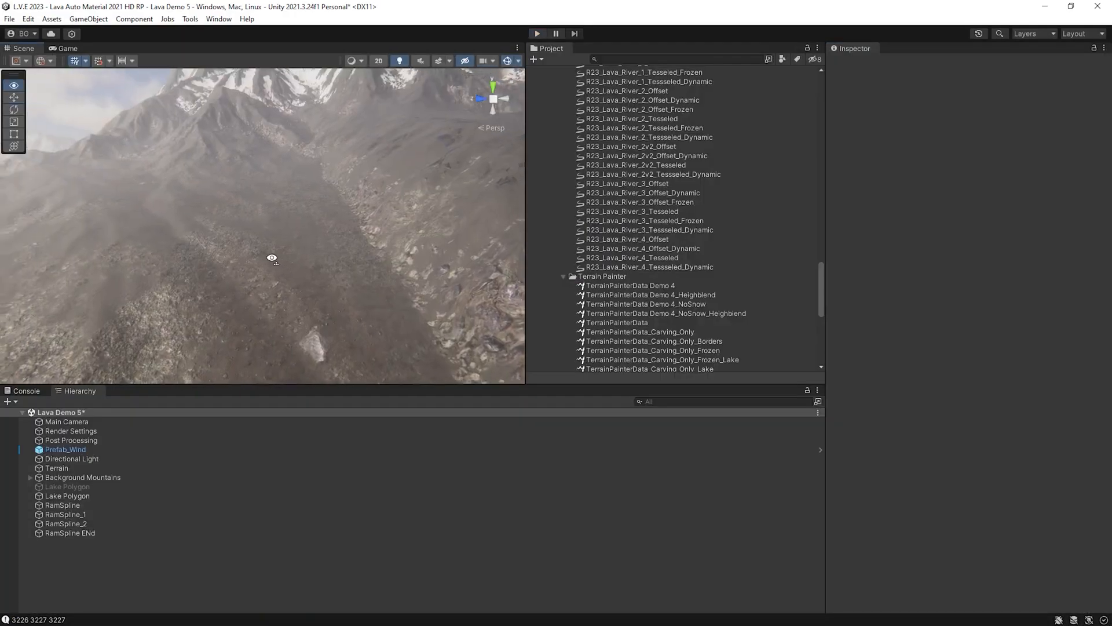
- Create a new NatureManufacture RAM spline in the scene for a river on the rocky mountainside
{"action": "mouse_move", "coordinate": [268, 256]}
{"action": "right_mouse_down"}
{"action": "mouse_move", "coordinate": [241, 245]}
{"action": "mouse_move", "coordinate": [263, 255]}
{"action": "right_mouse_up"}
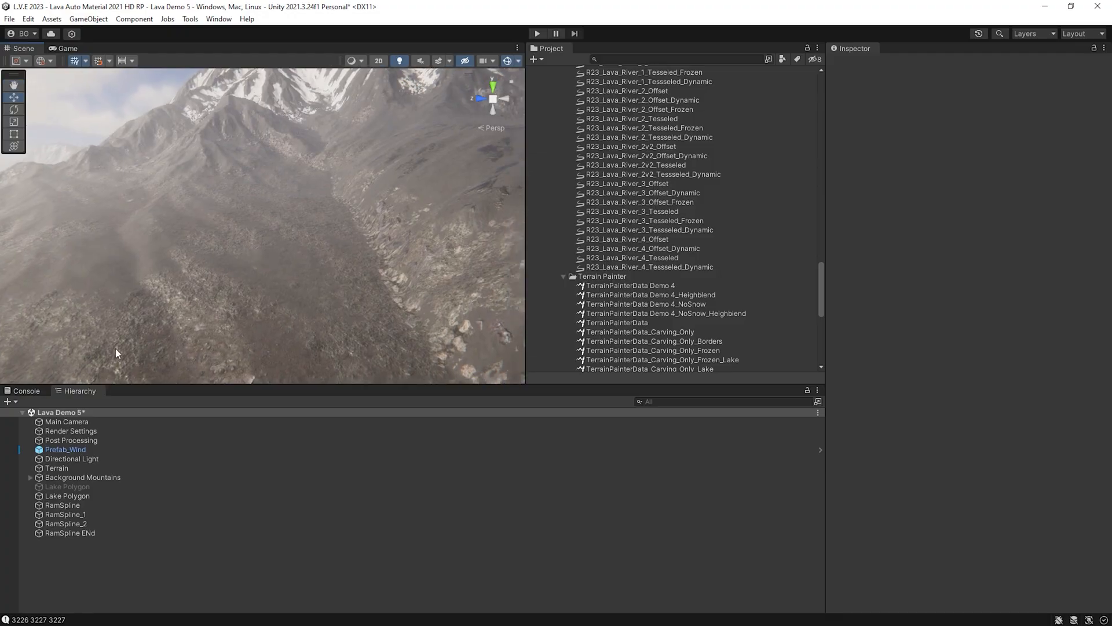
{"action": "left_click", "coordinate": [12, 402]}
{"action": "mouse_move", "coordinate": [49, 441]}
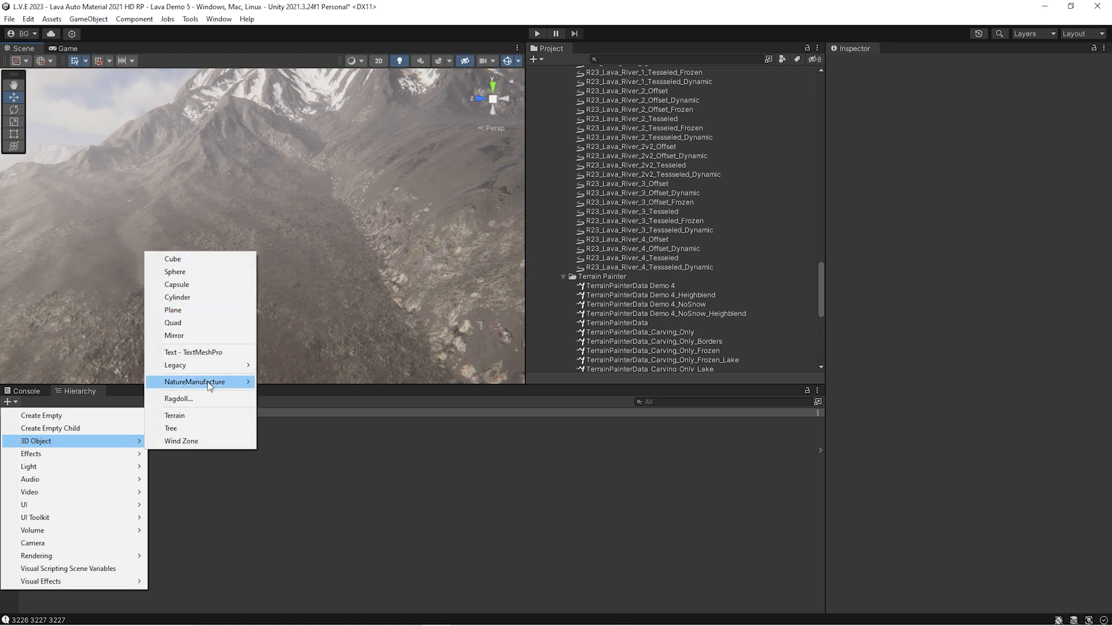
{"action": "mouse_move", "coordinate": [210, 383]}
{"action": "left_click", "coordinate": [311, 408]}
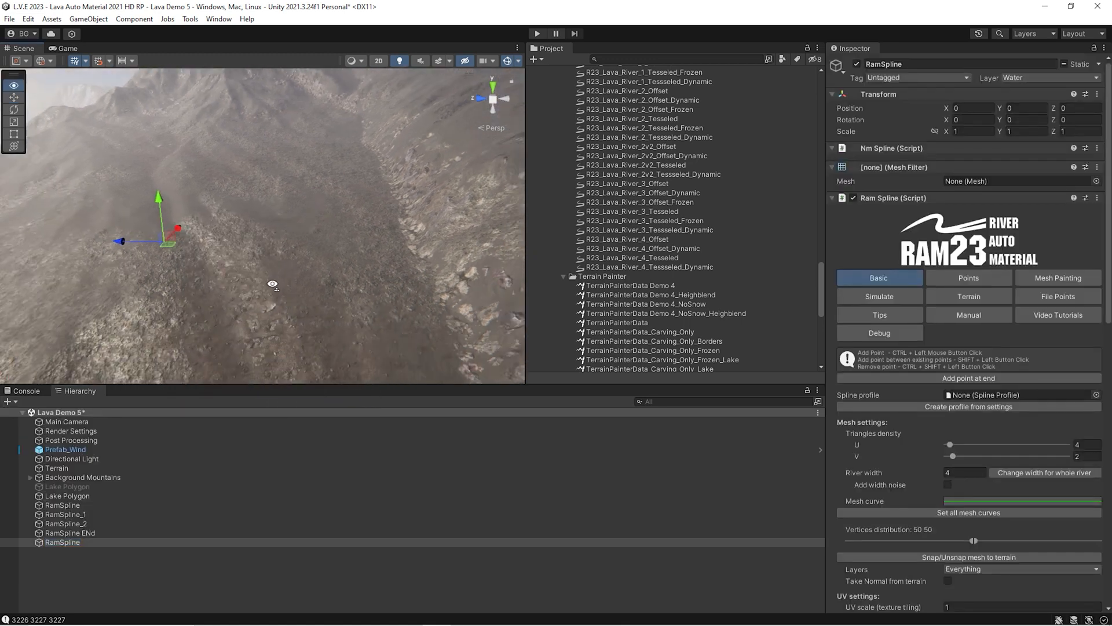
- Place eight spline points, 0 to 7, in a curved path along the rocky mountain slope
{"action": "left_click", "coordinate": [314, 149], "text": "ctrl"}
{"action": "left_click", "coordinate": [258, 219], "text": "ctrl"}
{"action": "right_click_drag", "start_coordinate": [259, 219], "coordinate": [251, 292]}
{"action": "left_click", "coordinate": [265, 272], "text": "ctrl"}
{"action": "left_click", "coordinate": [252, 292], "text": "ctrl"}
{"action": "left_click", "coordinate": [162, 264], "text": "ctrl"}
{"action": "left_click", "coordinate": [119, 234], "text": "ctrl"}
{"action": "left_click", "coordinate": [74, 191], "text": "ctrl"}
{"action": "left_click", "coordinate": [61, 171], "text": "ctrl"}
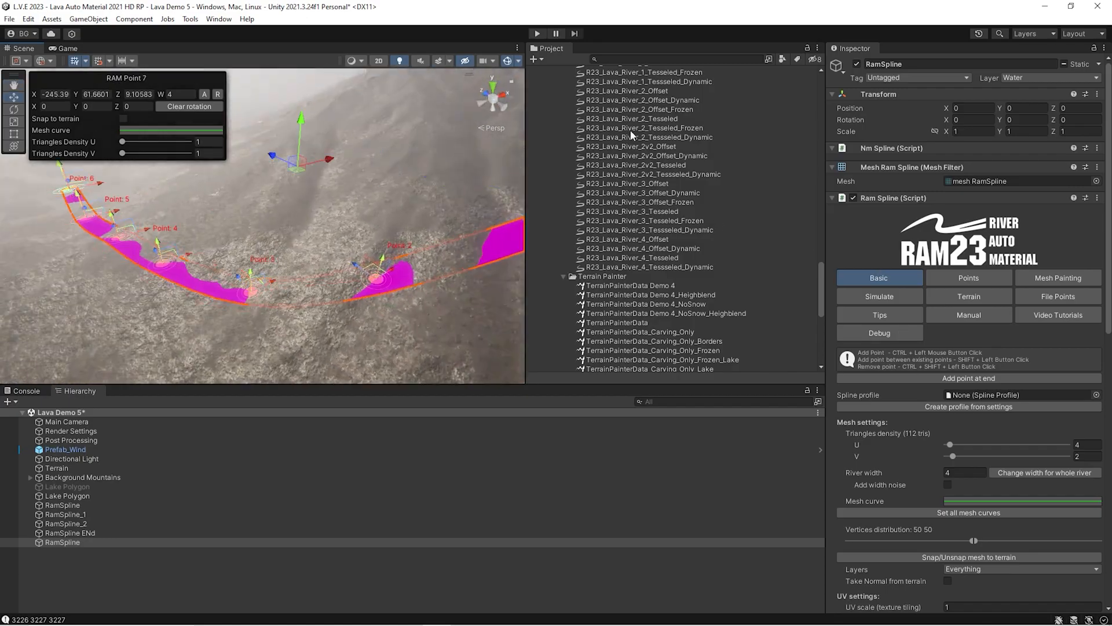
- Assign R23_Lava_River_1_Tesseled as the spline profile of the new RAM spline
{"action": "scroll", "coordinate": [633, 135], "scroll_direction": "up", "scroll_amount": 3}
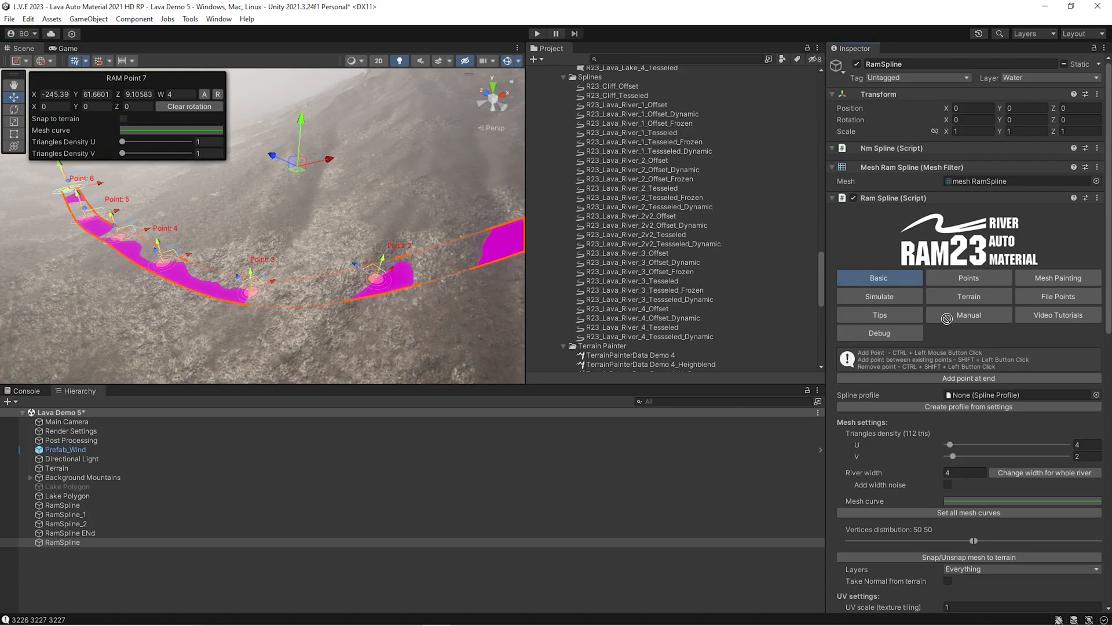
{"action": "left_click_drag", "start_coordinate": [983, 397], "coordinate": [983, 396]}
{"action": "right_click_drag", "start_coordinate": [318, 273], "coordinate": [384, 258]}
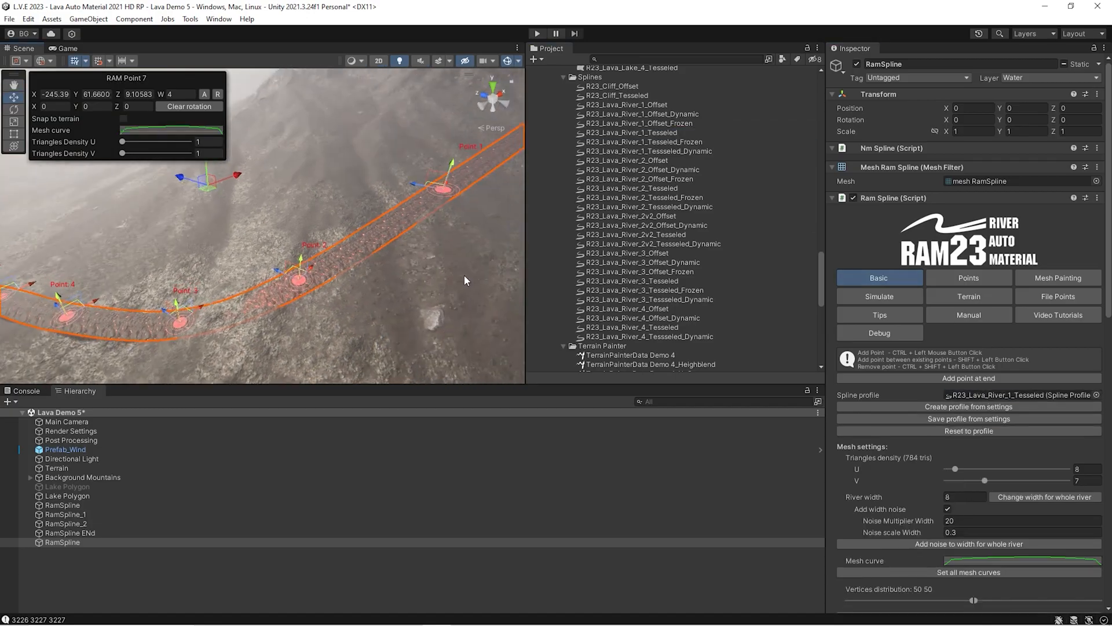
- Assign the R23_Lava_River_2_Tesseled profile to the RamSpline and apply a width of 8 to the whole river
{"action": "left_click", "coordinate": [957, 396]}
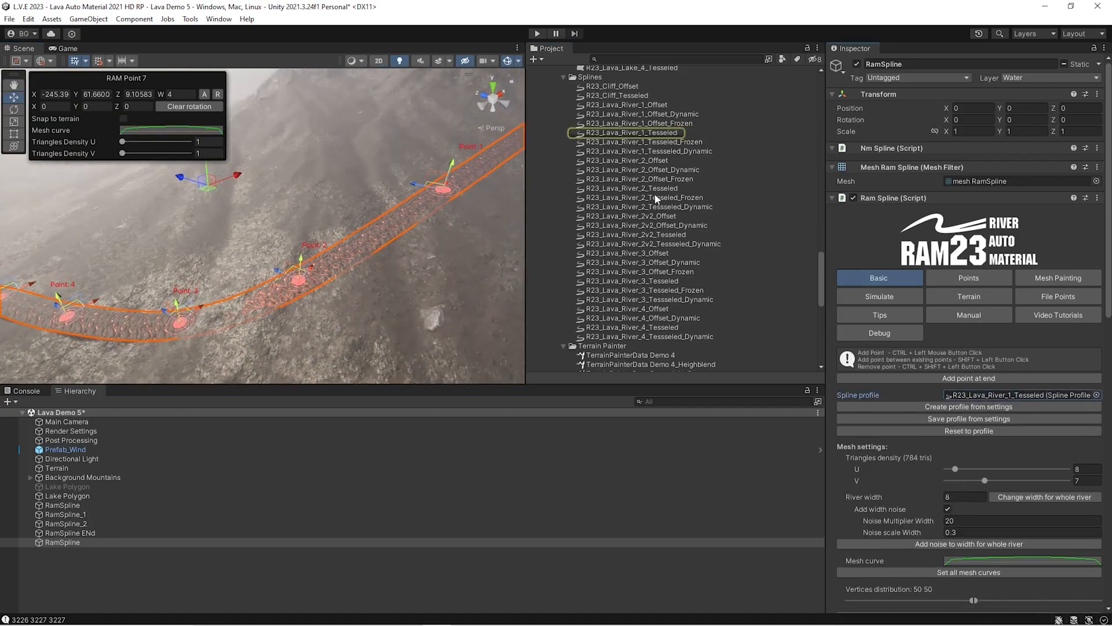
{"action": "left_click_drag", "start_coordinate": [647, 190], "coordinate": [1035, 400]}
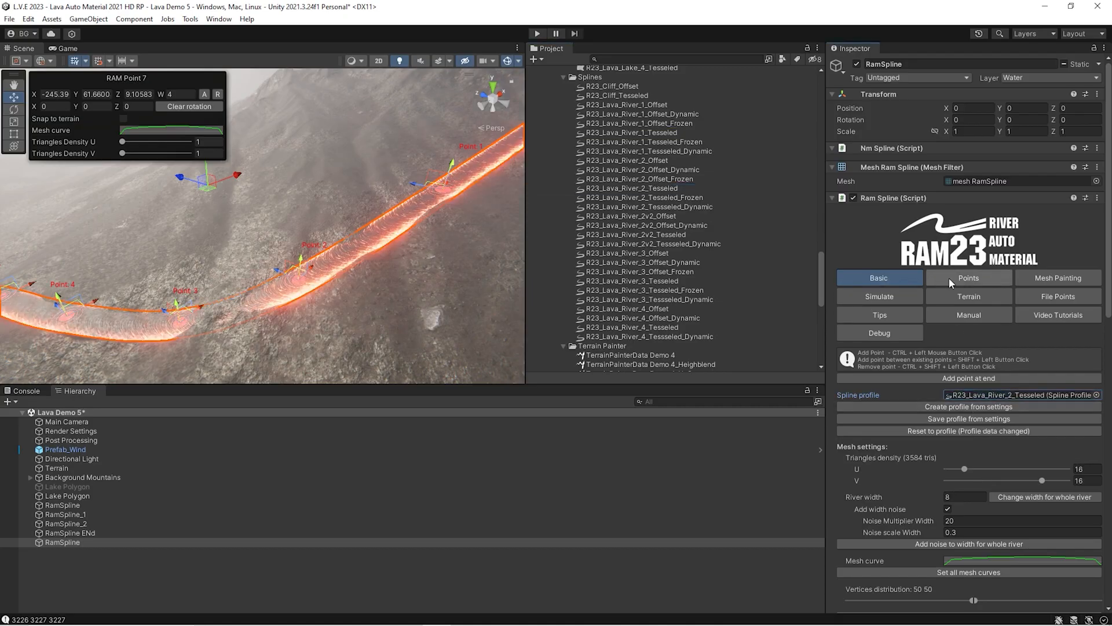
{"action": "left_click", "coordinate": [1017, 498]}
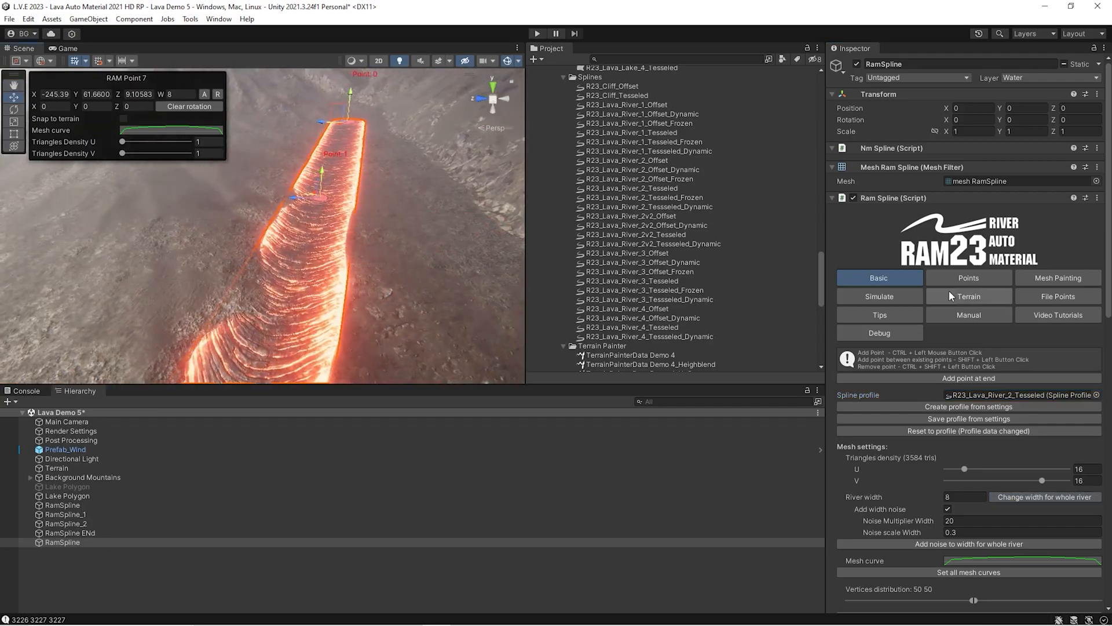
- Open the lava river's terrain carving settings
{"action": "left_click", "coordinate": [950, 296]}
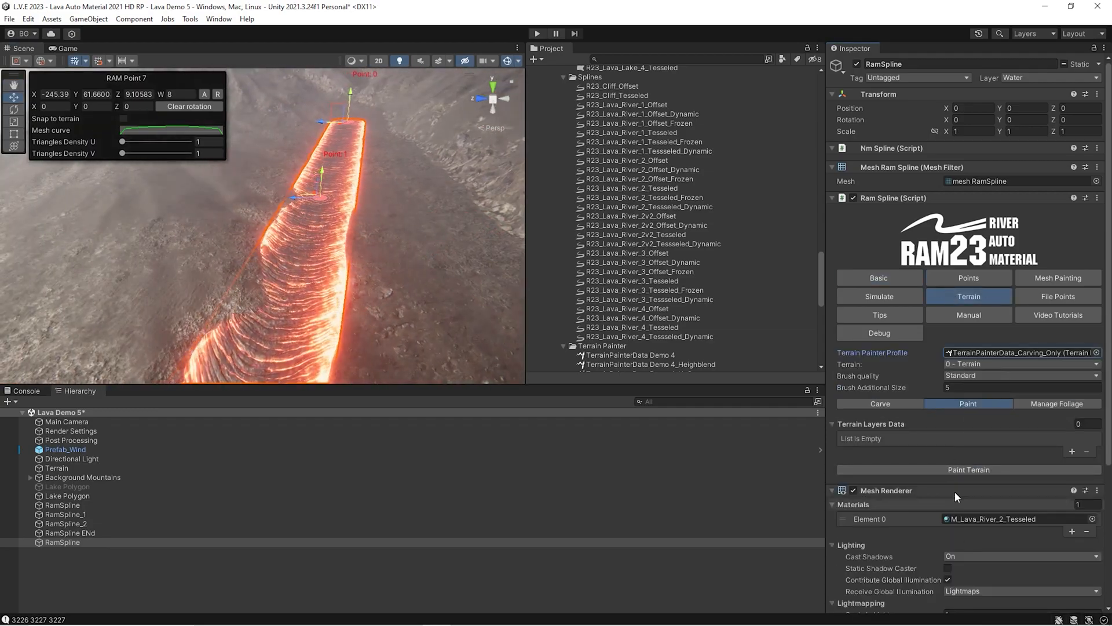
{"action": "scroll", "coordinate": [959, 400], "scroll_direction": "down", "scroll_amount": 5}
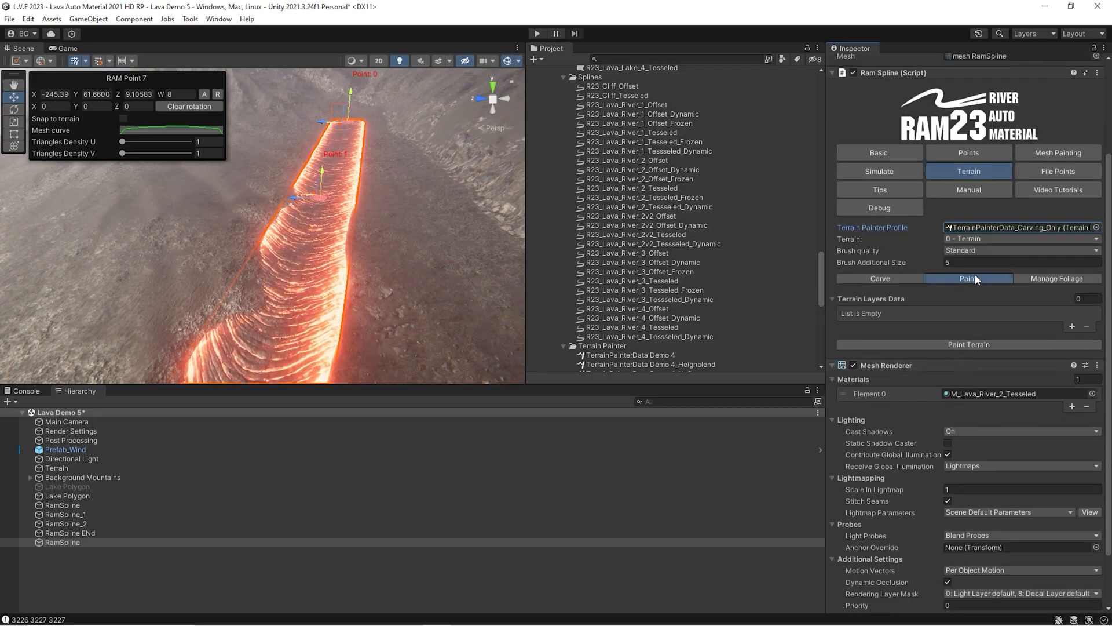
{"action": "left_click", "coordinate": [889, 277]}
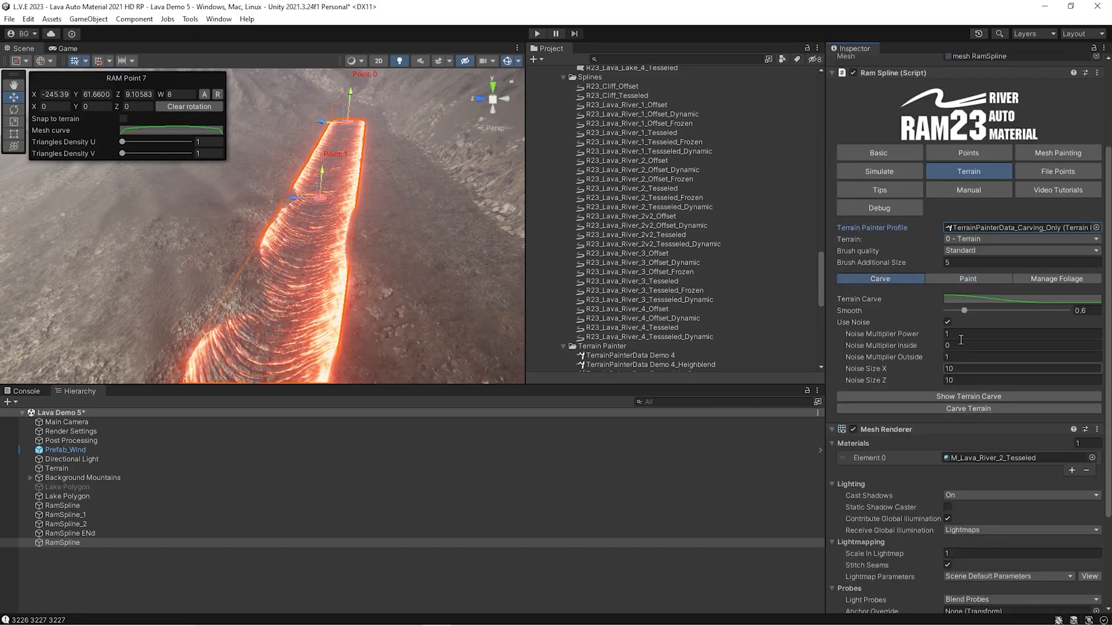
- Create a NatureManufacture Fence Generator and place its first point beside the start of the lava river
{"action": "key", "text": "w"}
{"action": "mouse_move", "coordinate": [214, 240]}
{"action": "right_mouse_down"}
{"action": "mouse_move", "coordinate": [240, 232]}
{"action": "mouse_move", "coordinate": [181, 254]}
{"action": "mouse_move", "coordinate": [254, 218]}
{"action": "mouse_move", "coordinate": [268, 243]}
{"action": "mouse_move", "coordinate": [226, 223]}
{"action": "right_mouse_up"}
{"action": "key", "text": "s"}
{"action": "left_click", "coordinate": [12, 399]}
{"action": "left_click", "coordinate": [23, 401]}
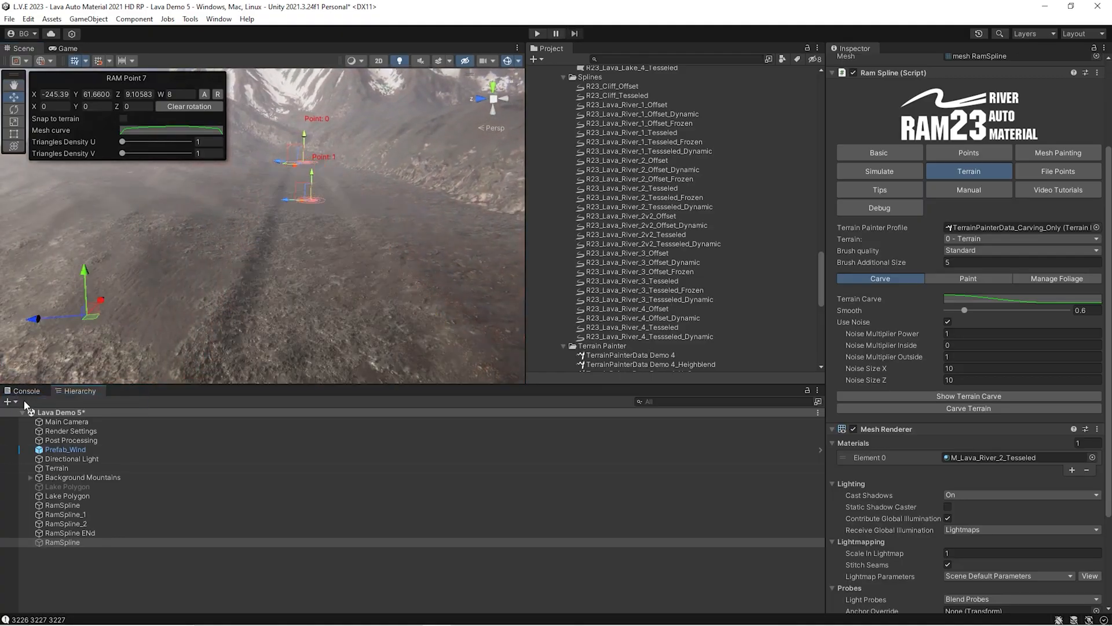
{"action": "left_click", "coordinate": [8, 401]}
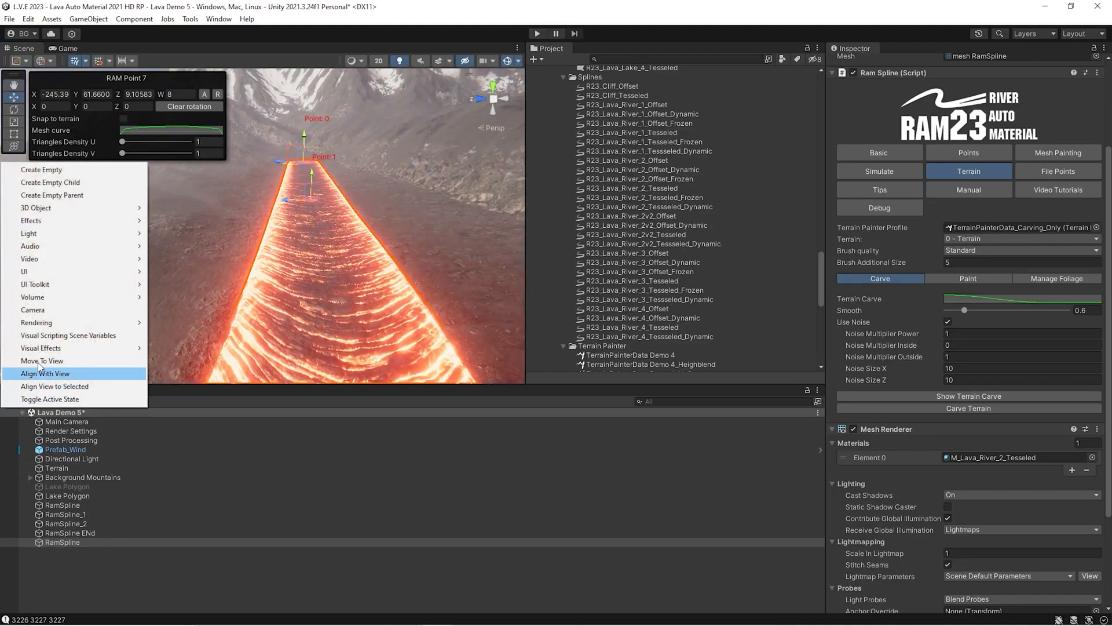
{"action": "mouse_move", "coordinate": [56, 207]}
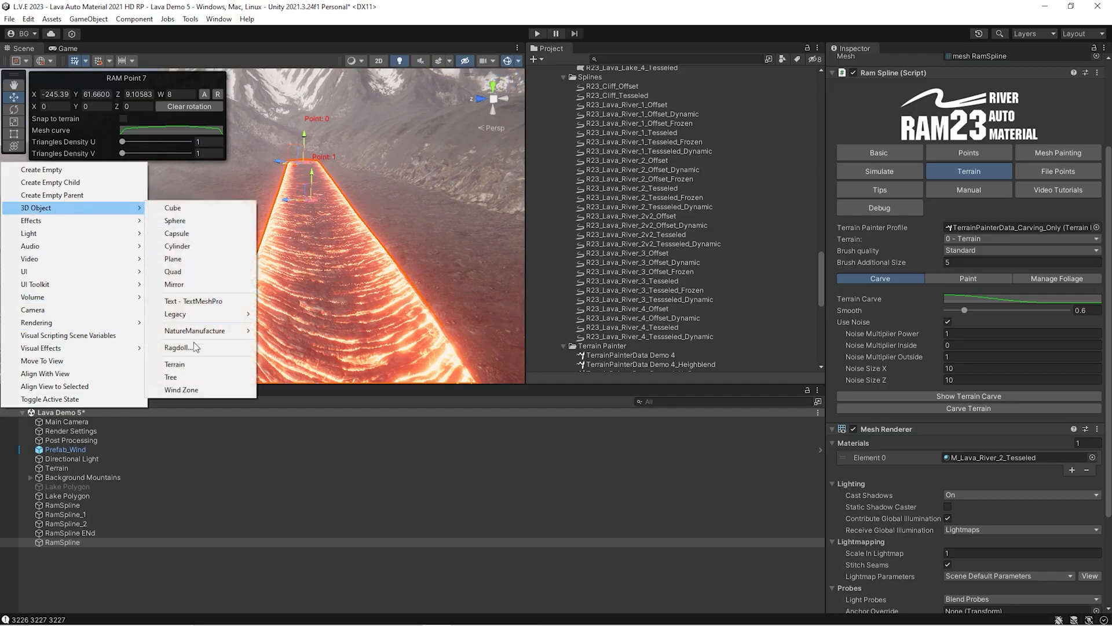
{"action": "mouse_move", "coordinate": [193, 331]}
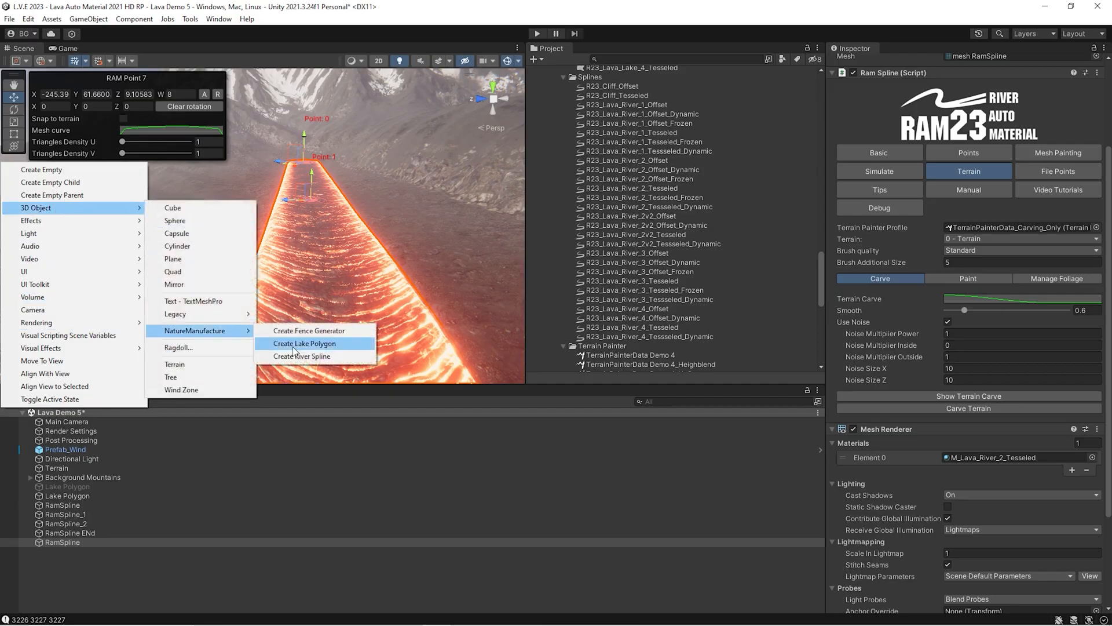
{"action": "left_click", "coordinate": [335, 330]}
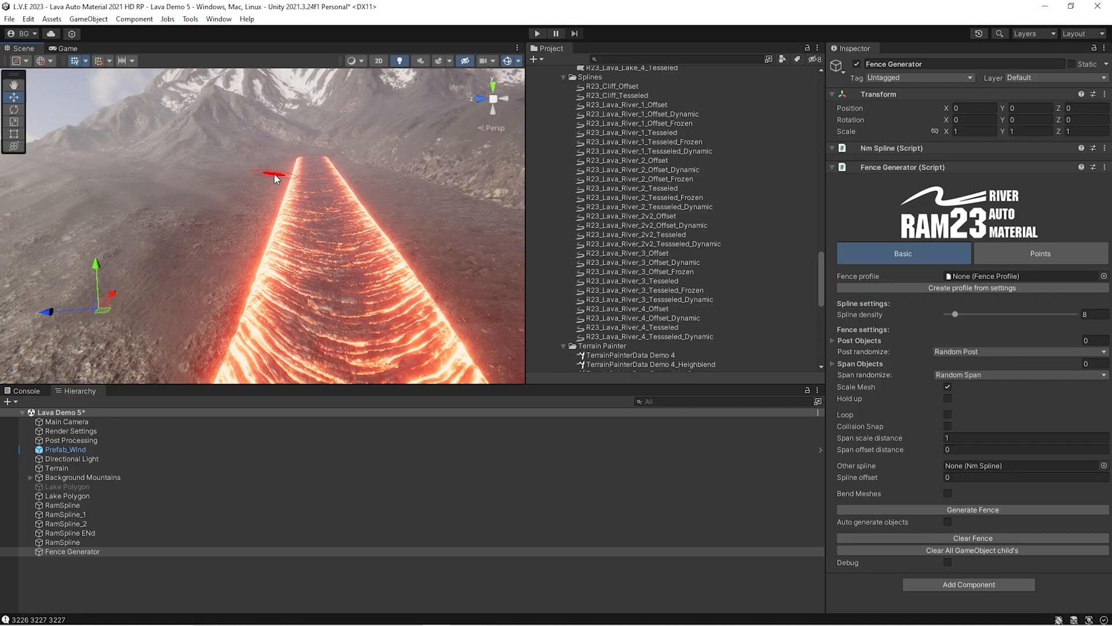
{"action": "left_click", "coordinate": [273, 174]}
{"action": "right_click_drag", "start_coordinate": [273, 174], "coordinate": [261, 246]}
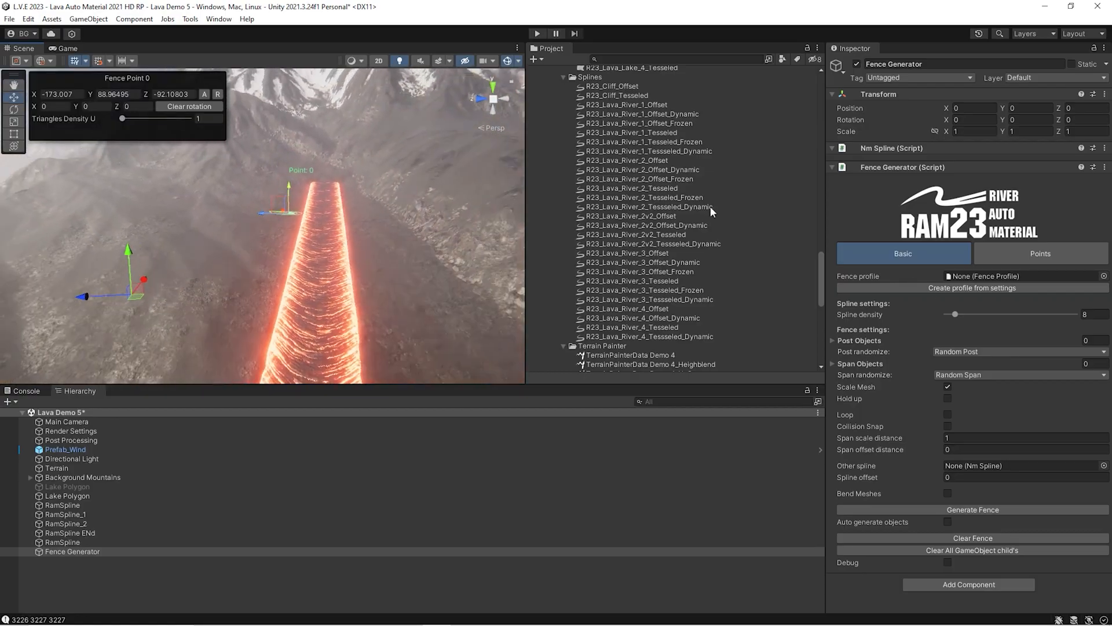
- Assign the Fence Generator_Right profile to the new Fence Generator
{"action": "scroll", "coordinate": [683, 204], "scroll_direction": "up", "scroll_amount": 7}
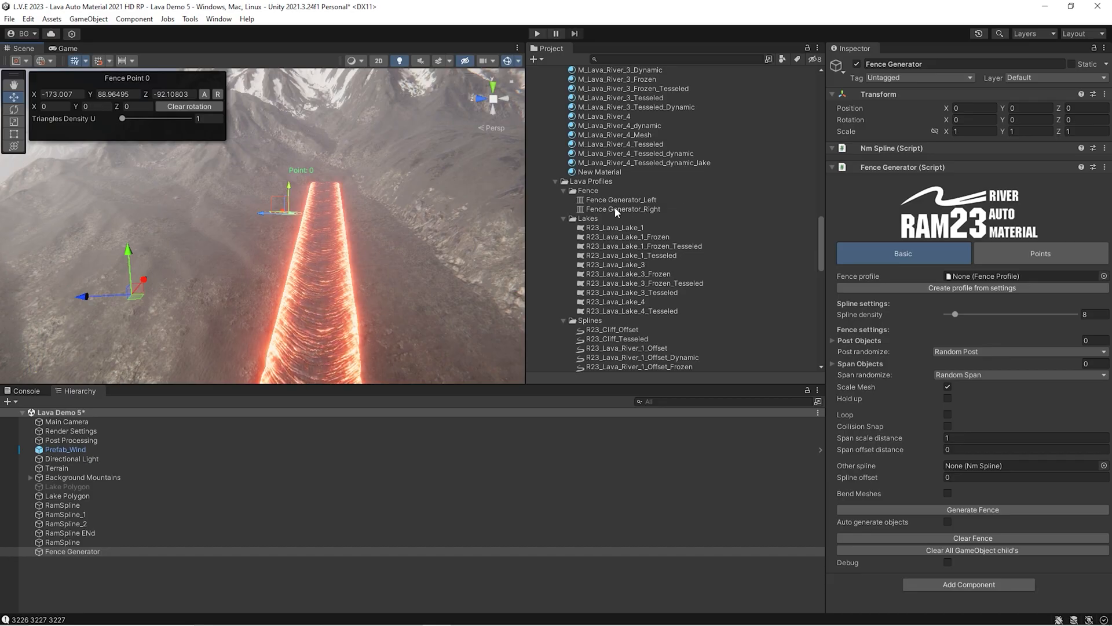
{"action": "left_click_drag", "start_coordinate": [613, 209], "coordinate": [981, 316]}
{"action": "left_click_drag", "start_coordinate": [971, 277], "coordinate": [971, 276]}
{"action": "right_click_drag", "start_coordinate": [319, 245], "coordinate": [323, 250]}
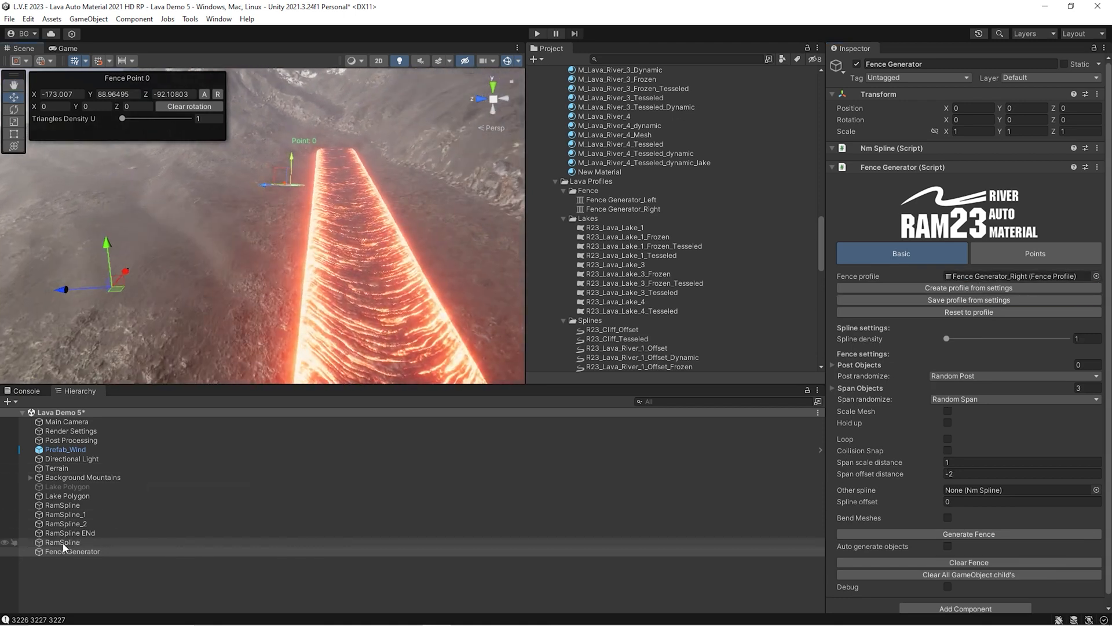
- Set the lava river's RamSpline as the fence's other spline and get its points
{"action": "left_click_drag", "start_coordinate": [59, 544], "coordinate": [985, 497]}
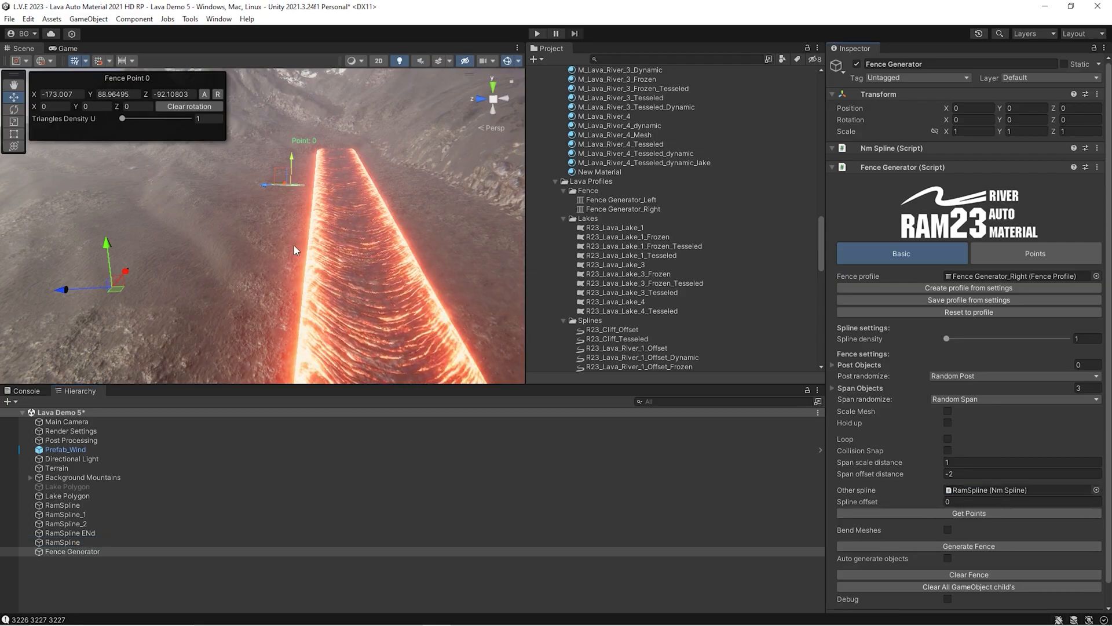
{"action": "left_click", "coordinate": [963, 513]}
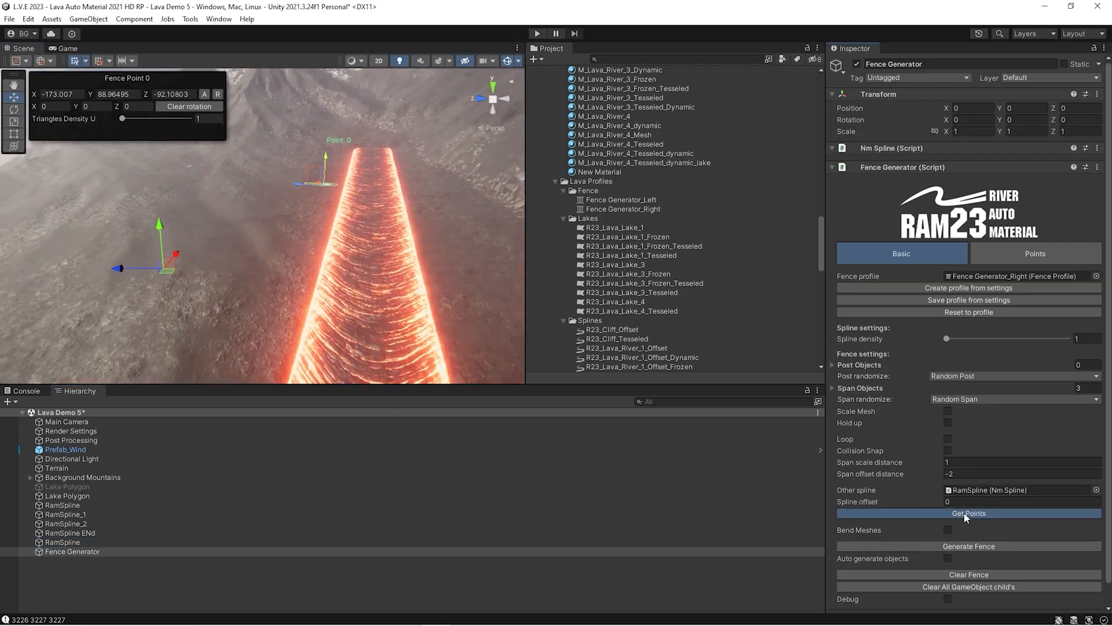
{"action": "right_click_drag", "start_coordinate": [307, 239], "coordinate": [93, 306]}
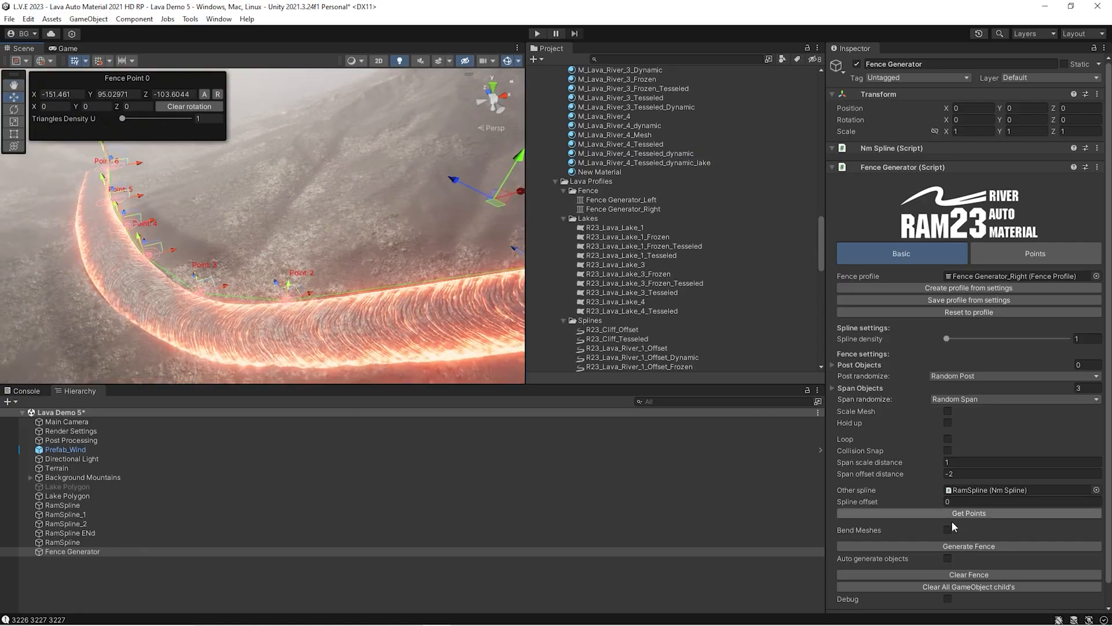
- Generate the fence along the river edge and regenerate it with Point 2 at a height of about 5.64
{"action": "left_click", "coordinate": [967, 546]}
{"action": "right_click_drag", "start_coordinate": [348, 243], "coordinate": [295, 249]}
{"action": "left_click", "coordinate": [297, 256]}
{"action": "left_click", "coordinate": [957, 547]}
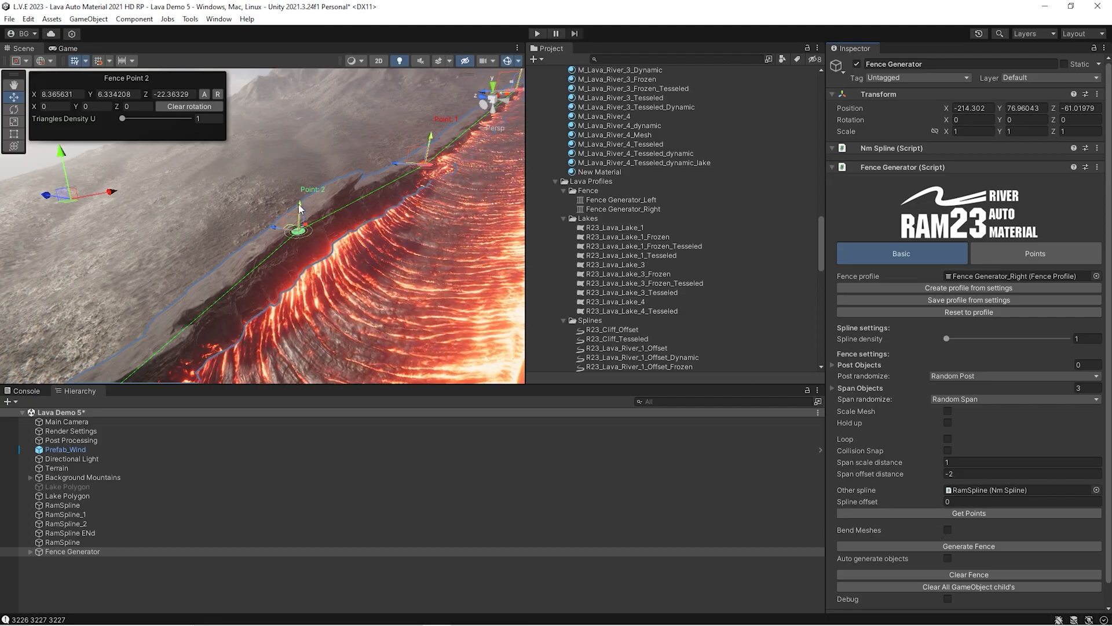
{"action": "left_click", "coordinate": [989, 547]}
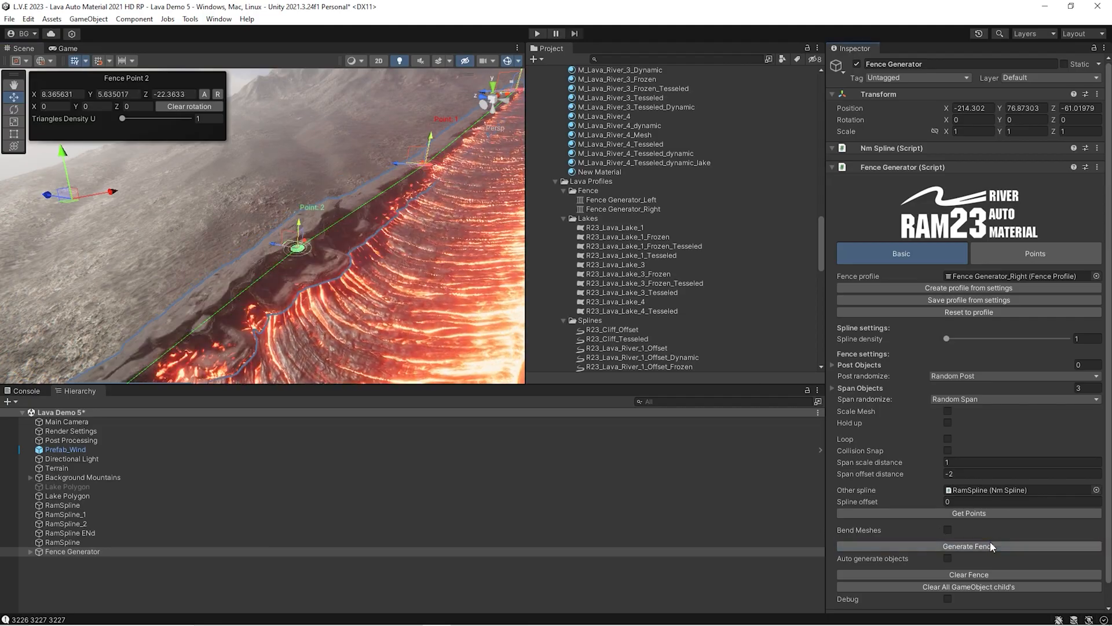
- Enable Bend Meshes and regenerate the fence with Point 2 at a height of about 6.36
{"action": "left_click", "coordinate": [948, 530]}
{"action": "left_click", "coordinate": [962, 581]}
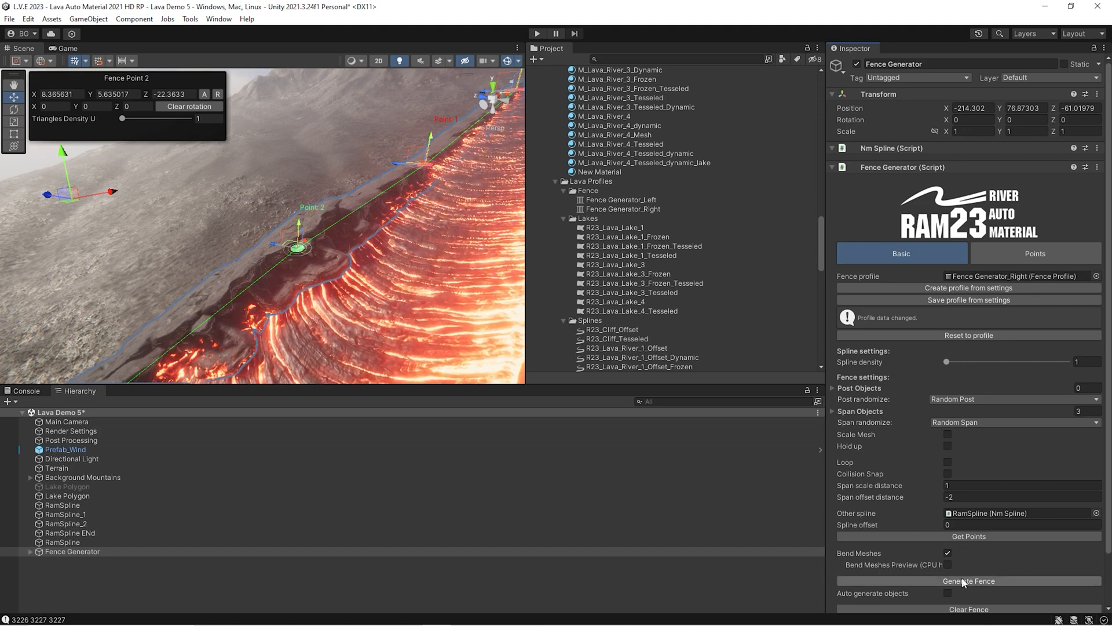
{"action": "key", "text": "w"}
{"action": "right_click_drag", "start_coordinate": [265, 255], "coordinate": [308, 226]}
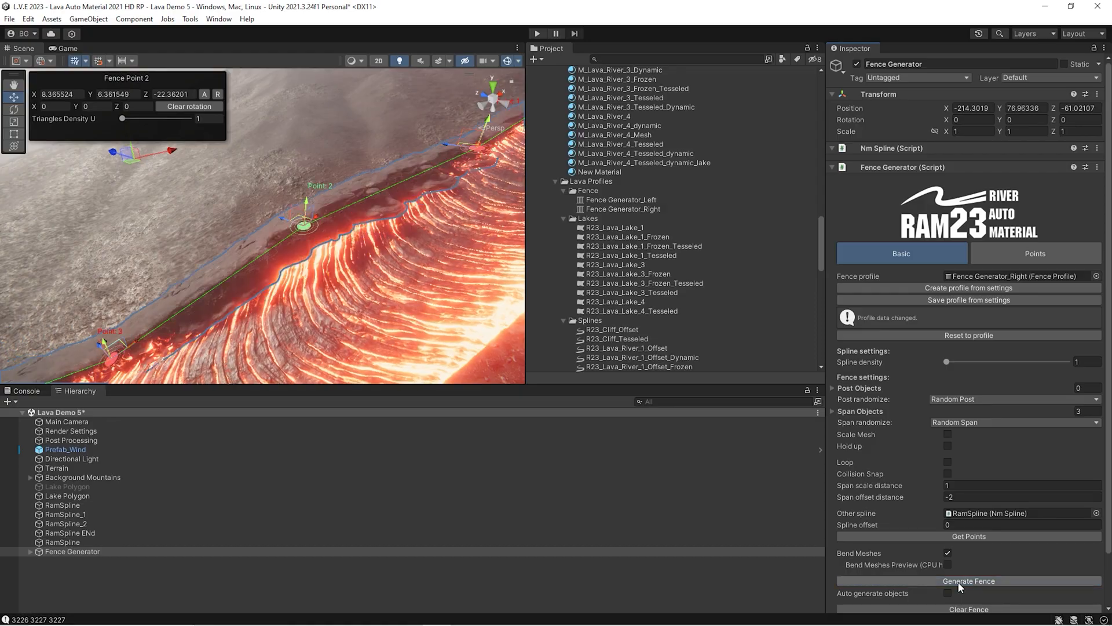
- Move fence Point 2 up to about 7.08 and down to about 5.22, regenerating the bent fence
{"action": "right_click_drag", "start_coordinate": [318, 223], "coordinate": [297, 216]}
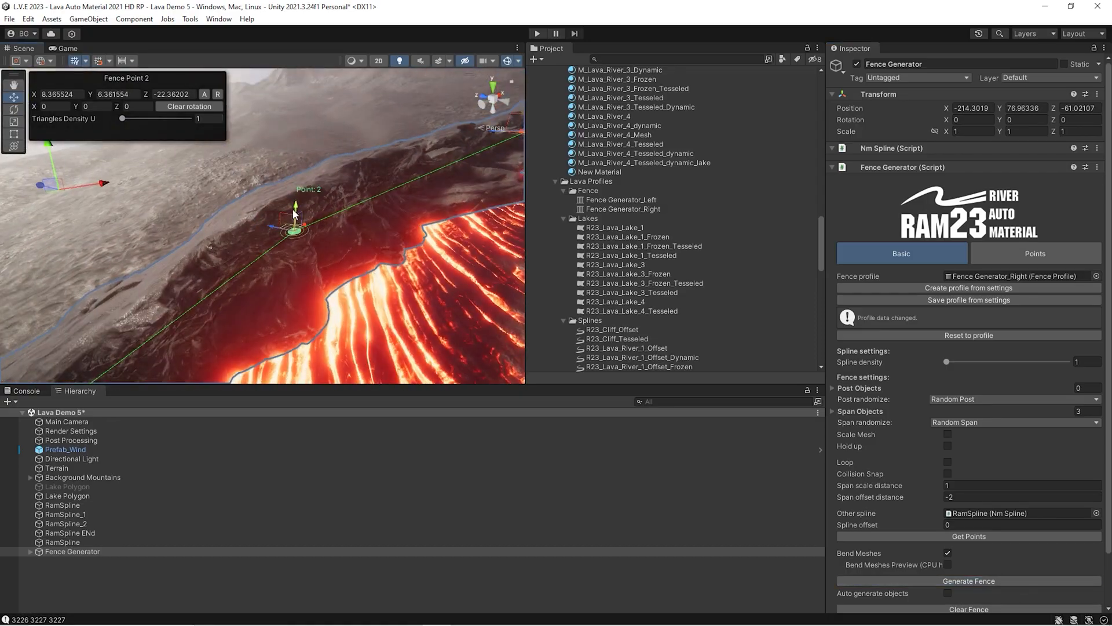
{"action": "left_click", "coordinate": [977, 581]}
{"action": "right_click_drag", "start_coordinate": [204, 232], "coordinate": [231, 219]}
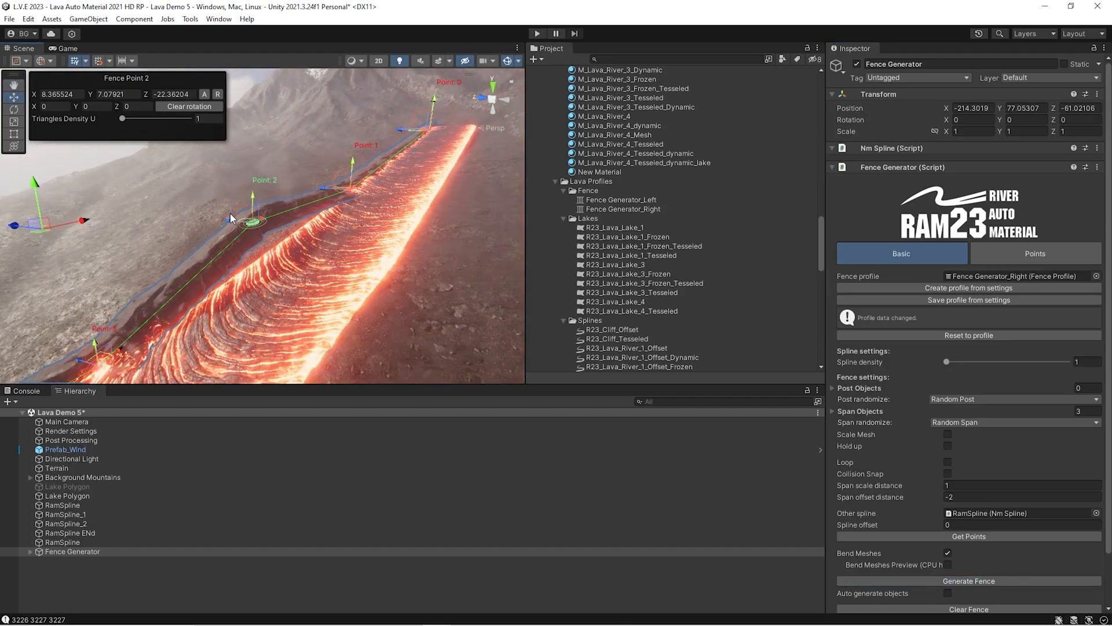
{"action": "left_click", "coordinate": [976, 581]}
{"action": "right_click_drag", "start_coordinate": [210, 245], "coordinate": [323, 236]}
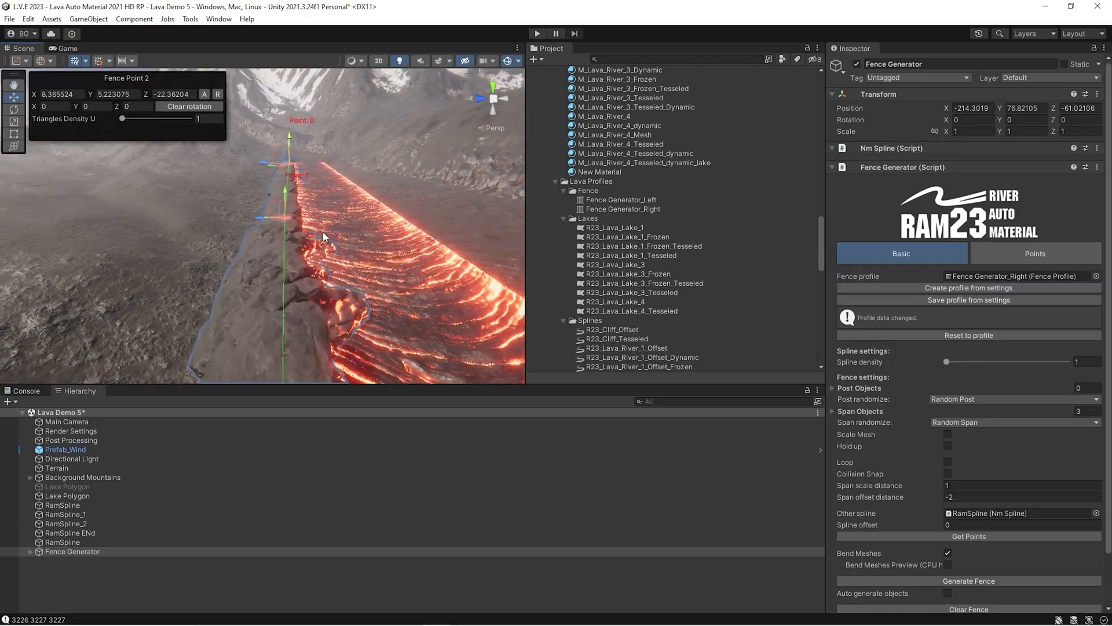
- Select the lava river spline and examine its terrain carve curve
{"action": "left_click", "coordinate": [435, 255]}
{"action": "left_click", "coordinate": [982, 423]}
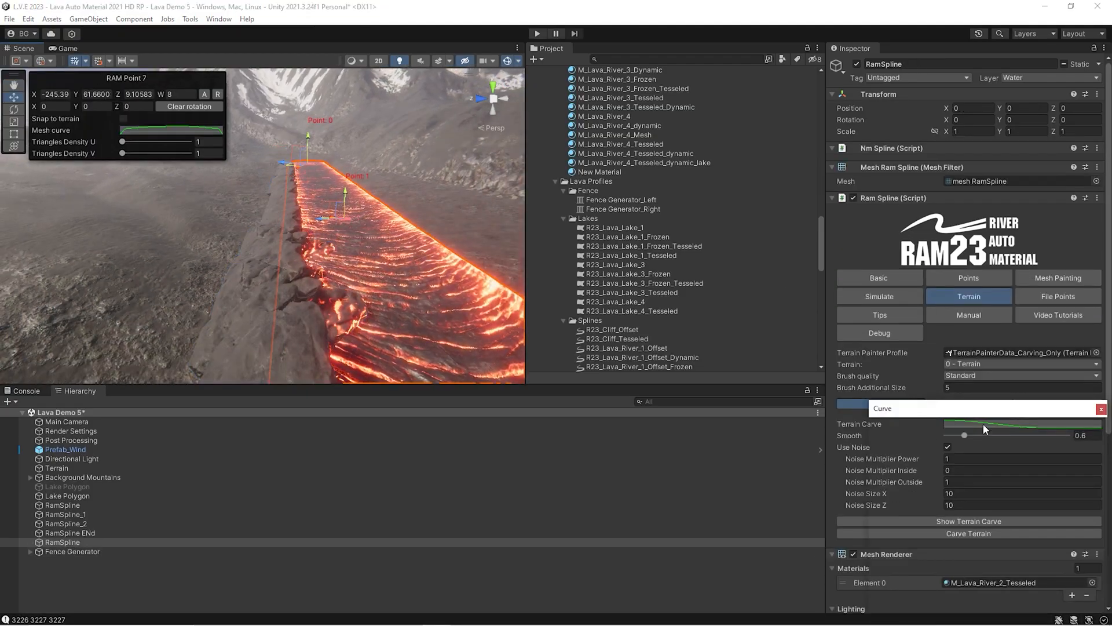
{"action": "middle_click_drag", "start_coordinate": [932, 457], "coordinate": [958, 549]}
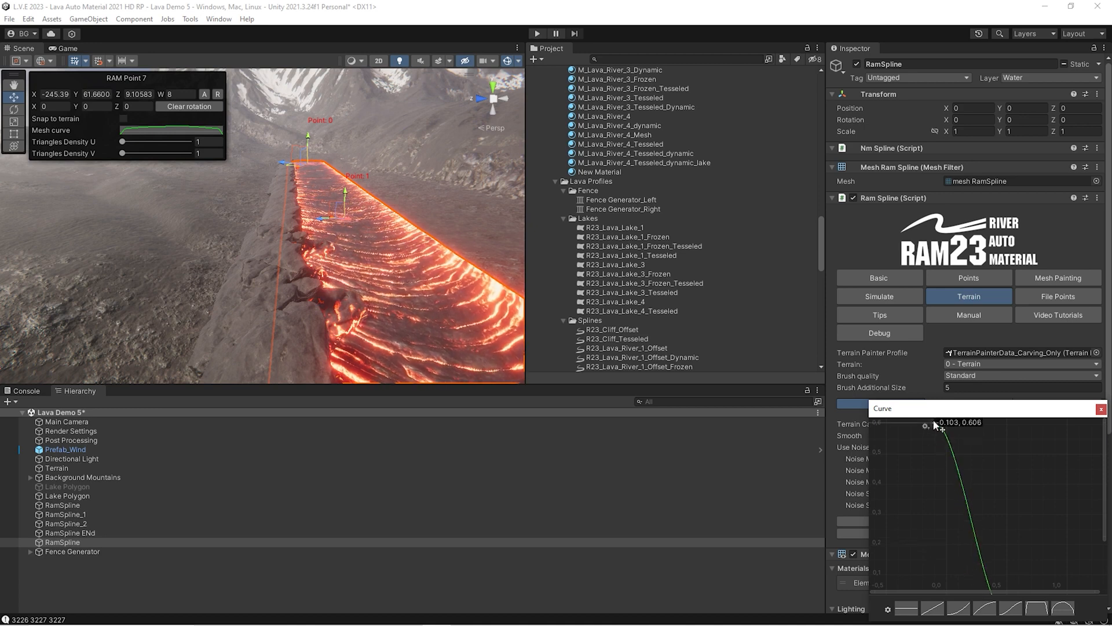
{"action": "left_click", "coordinate": [1101, 409]}
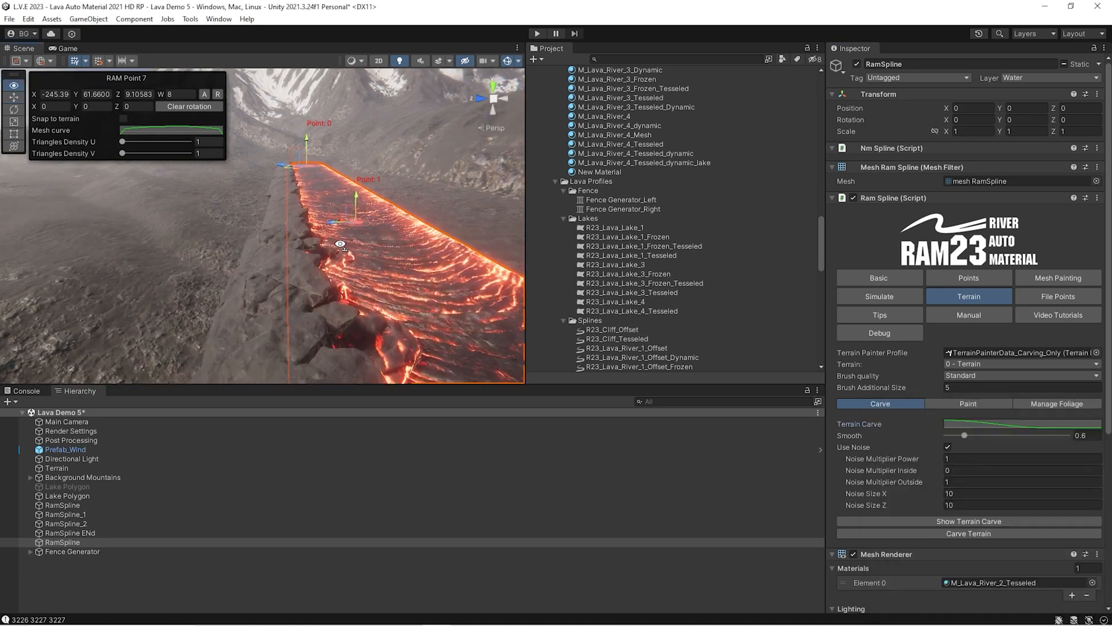
- Preview the terrain carve around the lava river from close up and hide the preview again
{"action": "left_click", "coordinate": [939, 521]}
{"action": "mouse_move", "coordinate": [299, 203]}
{"action": "right_mouse_down"}
{"action": "mouse_move", "coordinate": [328, 229]}
{"action": "mouse_move", "coordinate": [328, 175]}
{"action": "mouse_move", "coordinate": [308, 207]}
{"action": "right_mouse_up"}
{"action": "key", "text": "w"}
{"action": "key", "text": "e"}
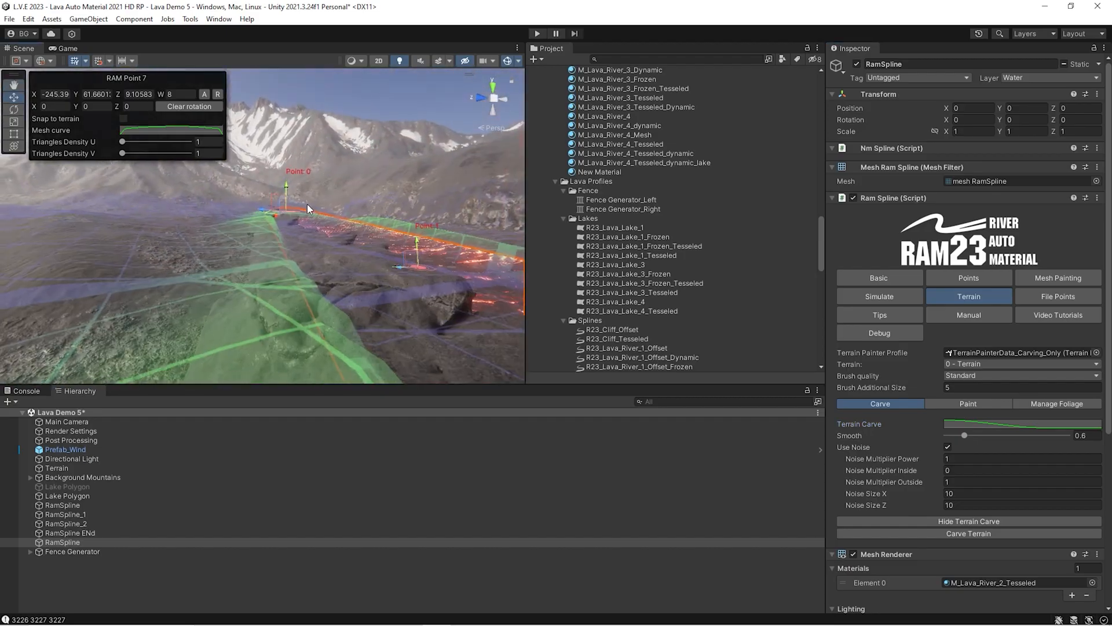
{"action": "left_click", "coordinate": [939, 522]}
{"action": "right_click_drag", "start_coordinate": [215, 214], "coordinate": [207, 249]}
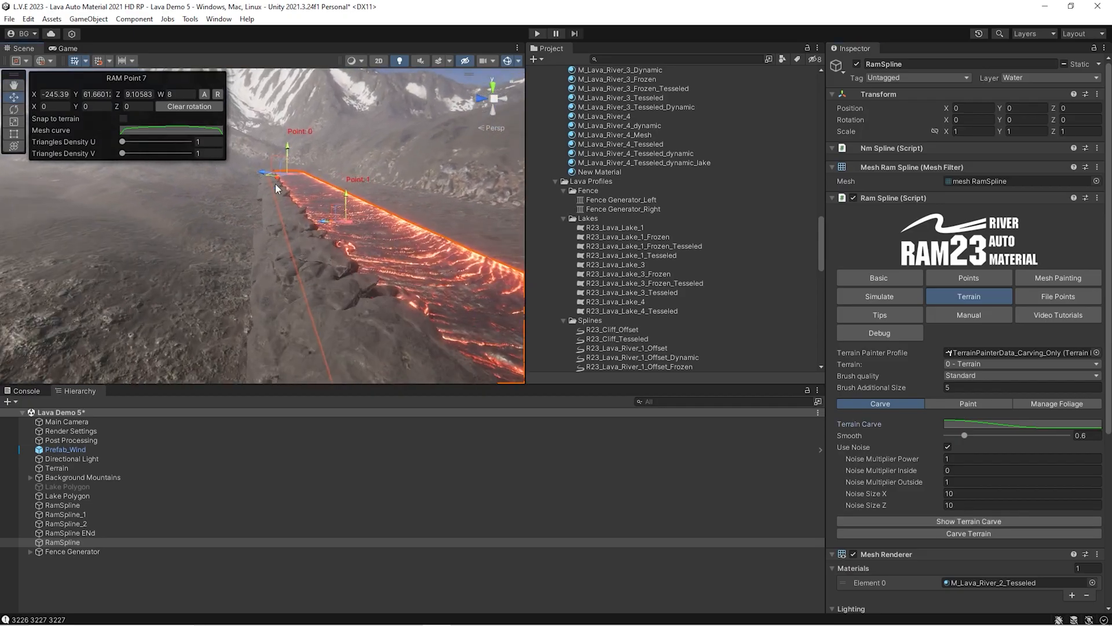
- Carve the terrain along the lava river and inspect the ground beside the fence
{"action": "left_click", "coordinate": [973, 537]}
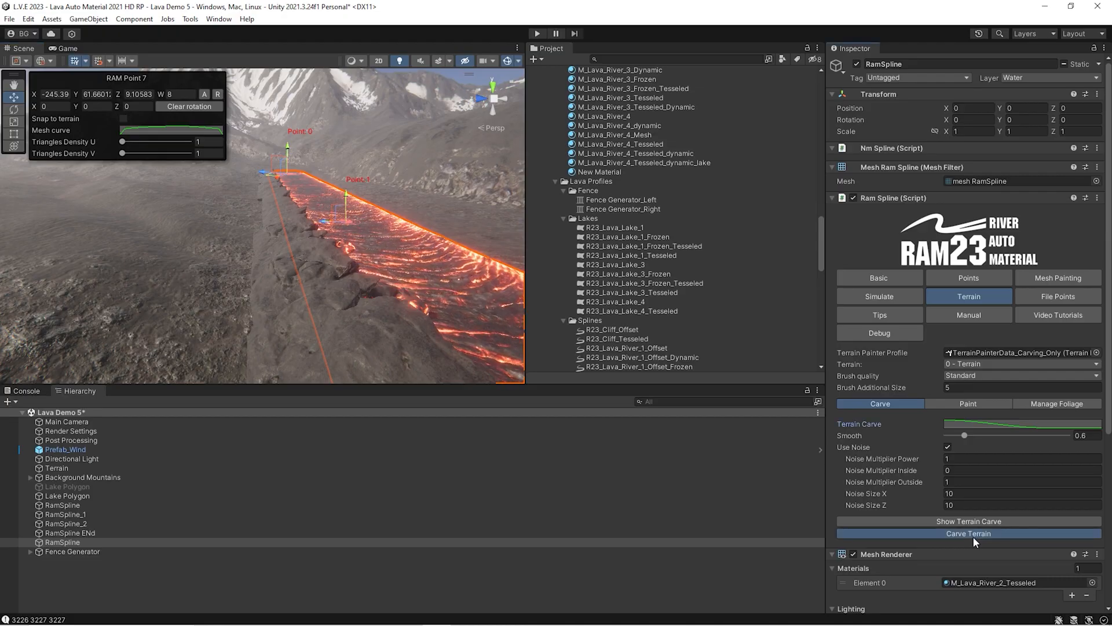
{"action": "key", "text": "a"}
{"action": "right_click_drag", "start_coordinate": [290, 230], "coordinate": [291, 253]}
{"action": "key", "text": "d"}
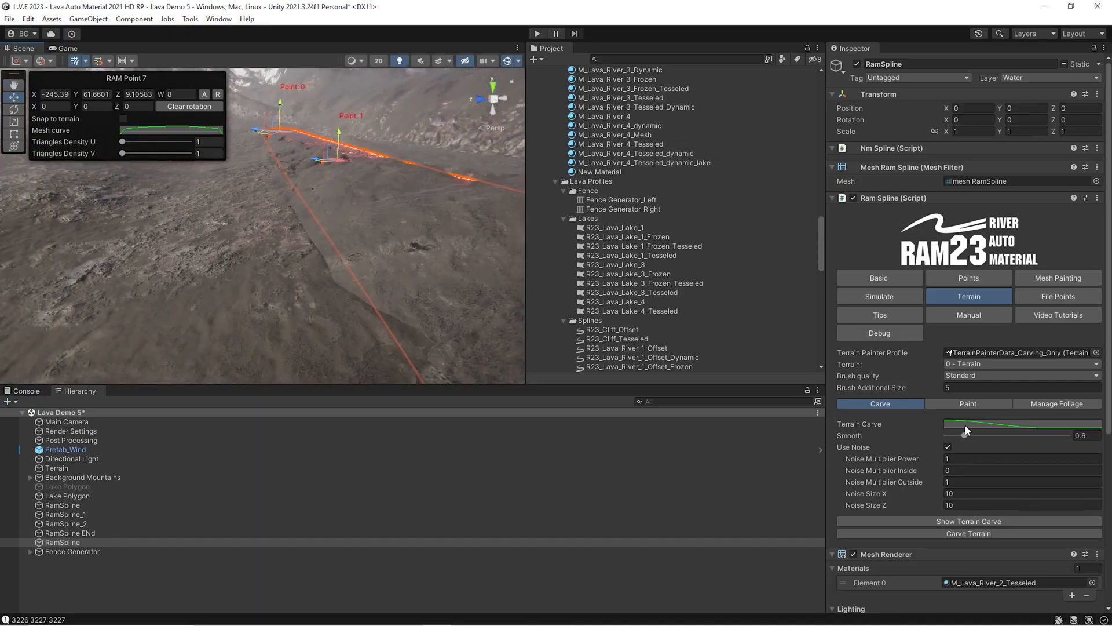
- Try to carve the terrain again after adjusting the start of the terrain carve curve, and undo the carve
{"action": "left_click", "coordinate": [966, 426]}
{"action": "left_click_drag", "start_coordinate": [913, 465], "coordinate": [916, 520]}
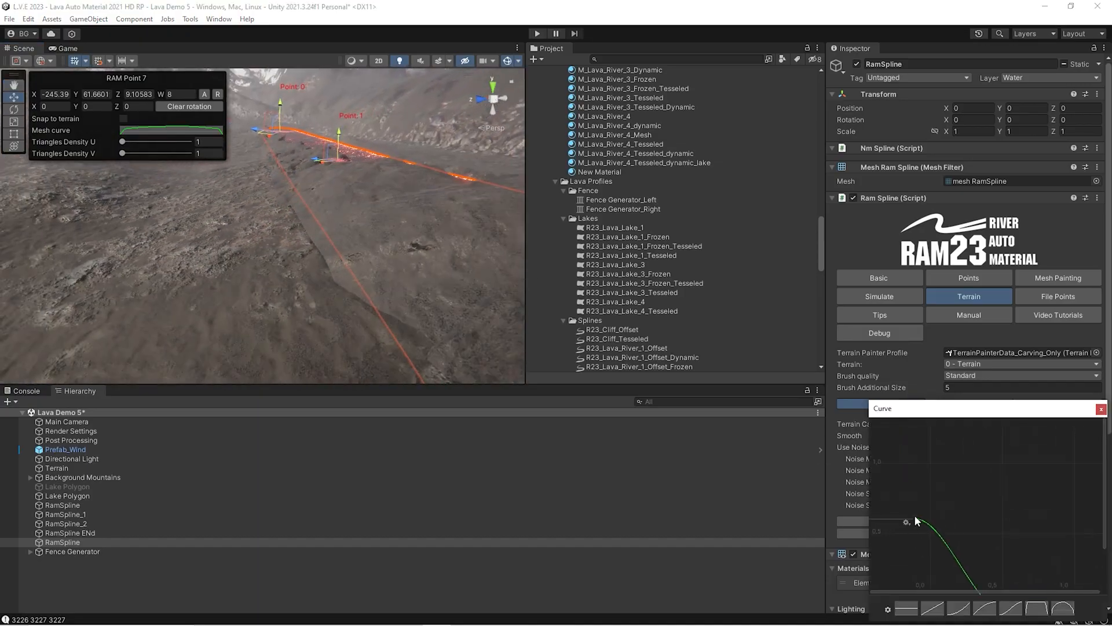
{"action": "left_click_drag", "start_coordinate": [918, 442], "coordinate": [921, 441]}
{"action": "left_click", "coordinate": [1101, 412]}
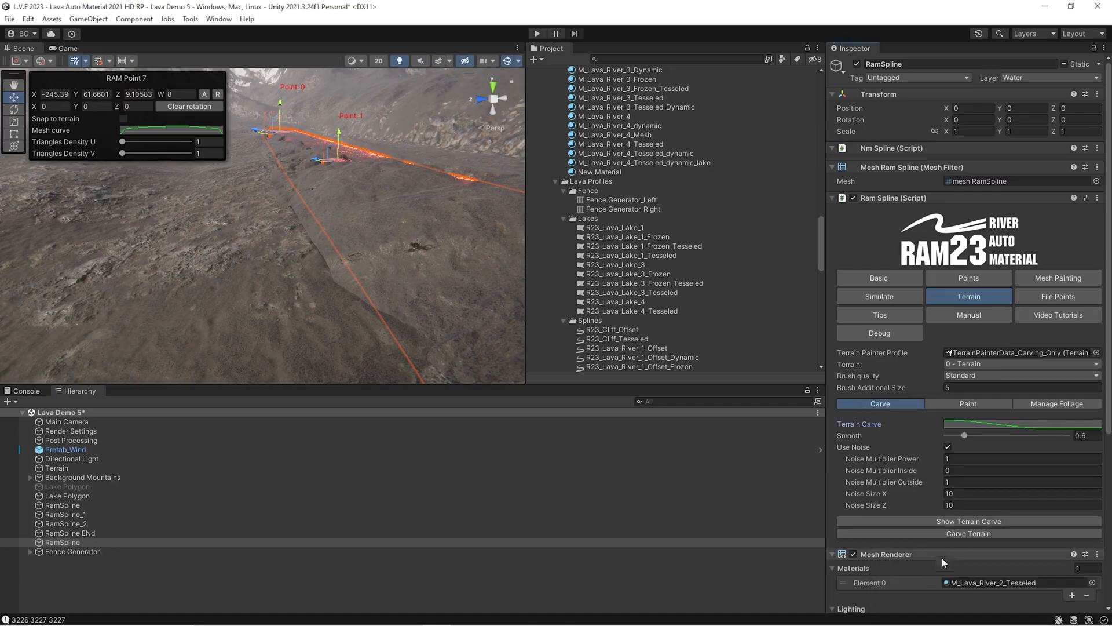
{"action": "left_click", "coordinate": [950, 534]}
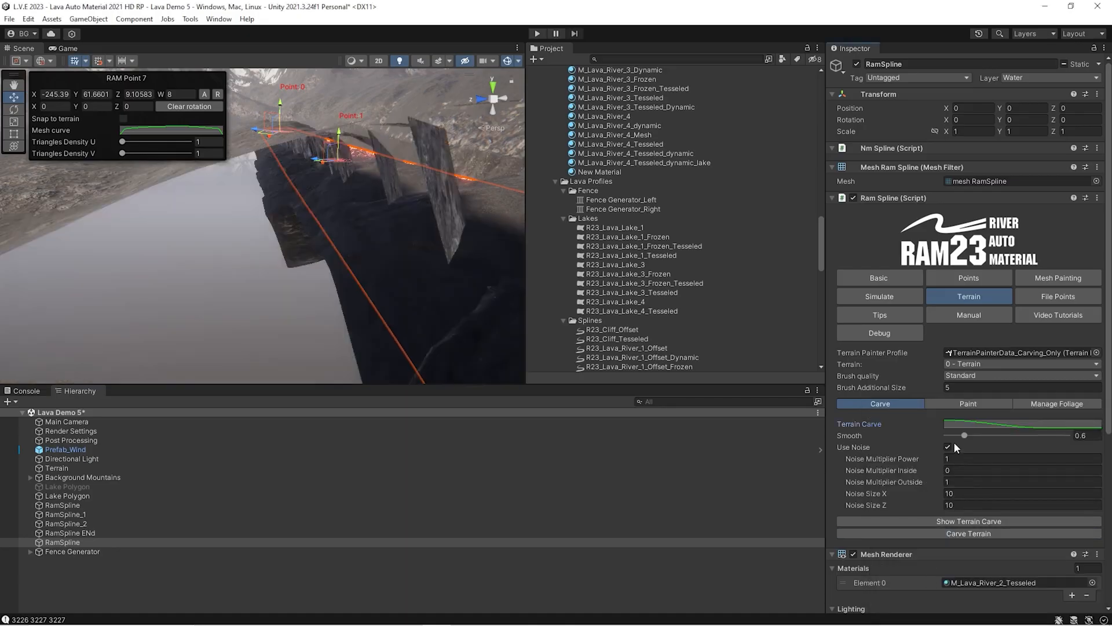
{"action": "key", "text": "ctrl+z"}
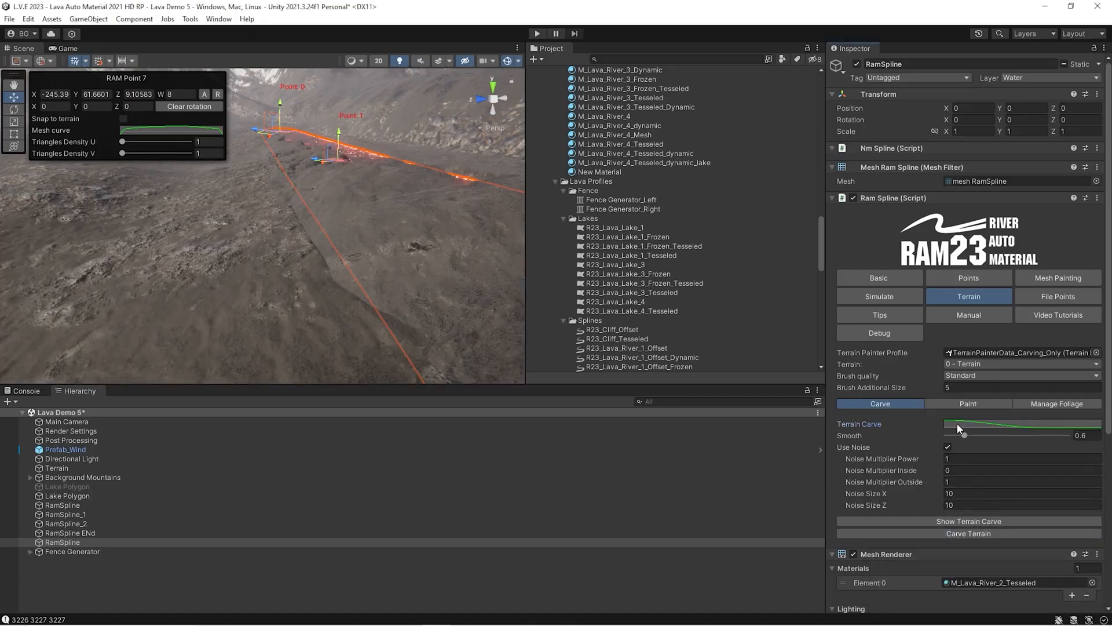
- Lower the start of the terrain carve curve to about 0.7, carve the terrain along the lava river, and inspect the ground
{"action": "left_click", "coordinate": [957, 424]}
{"action": "left_click_drag", "start_coordinate": [885, 442], "coordinate": [900, 491]}
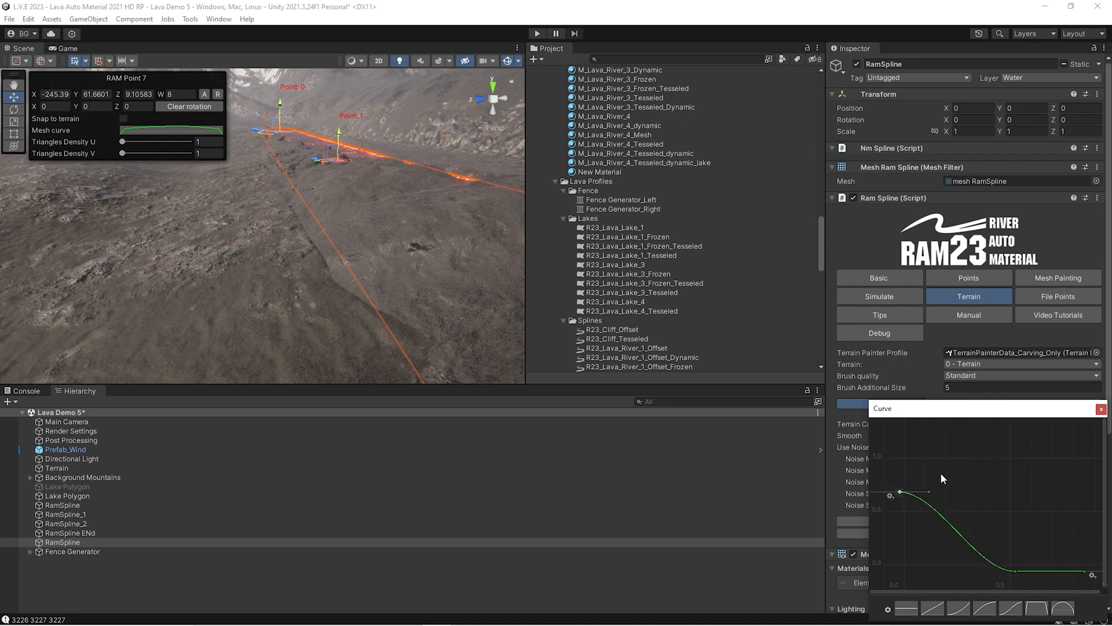
{"action": "left_click", "coordinate": [1100, 410]}
{"action": "left_click", "coordinate": [953, 533]}
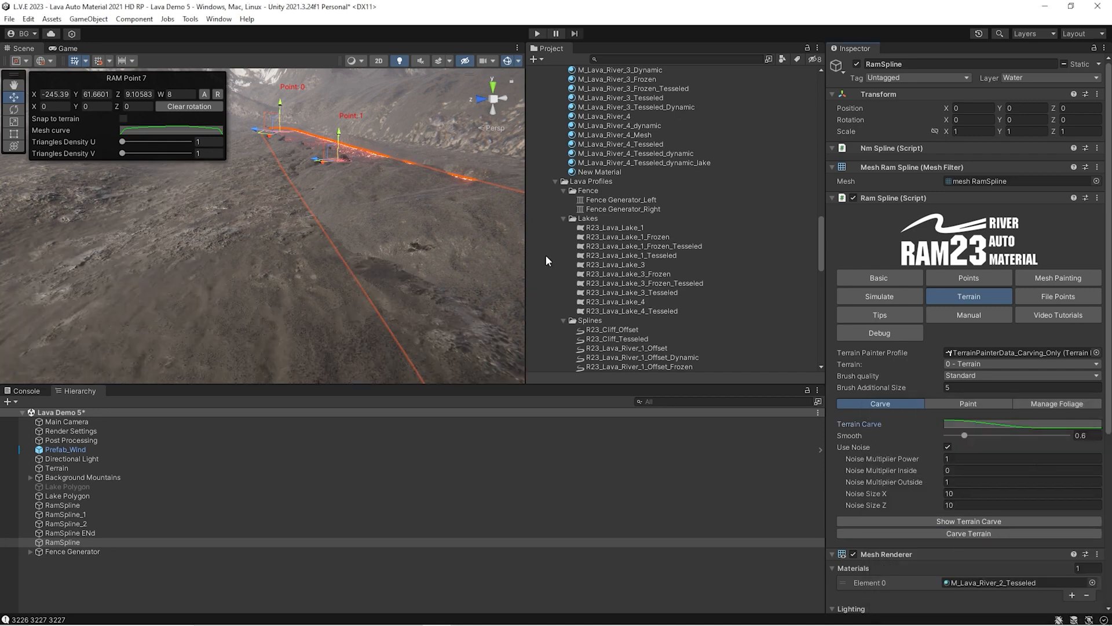
{"action": "right_click_drag", "start_coordinate": [351, 248], "coordinate": [309, 244]}
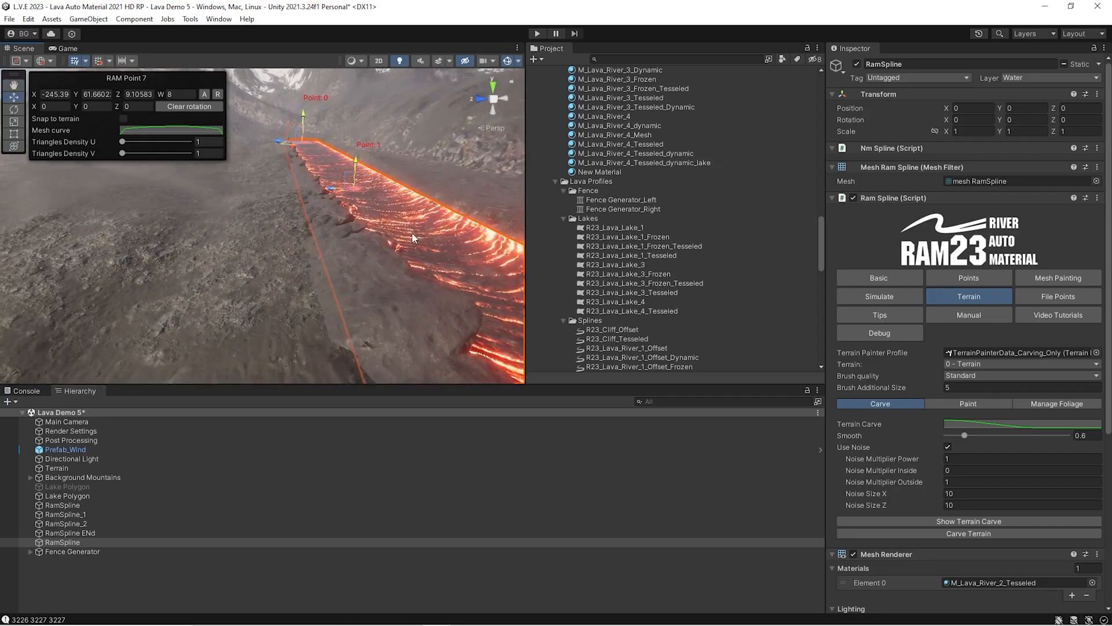
{"action": "right_click_drag", "start_coordinate": [190, 243], "coordinate": [313, 281]}
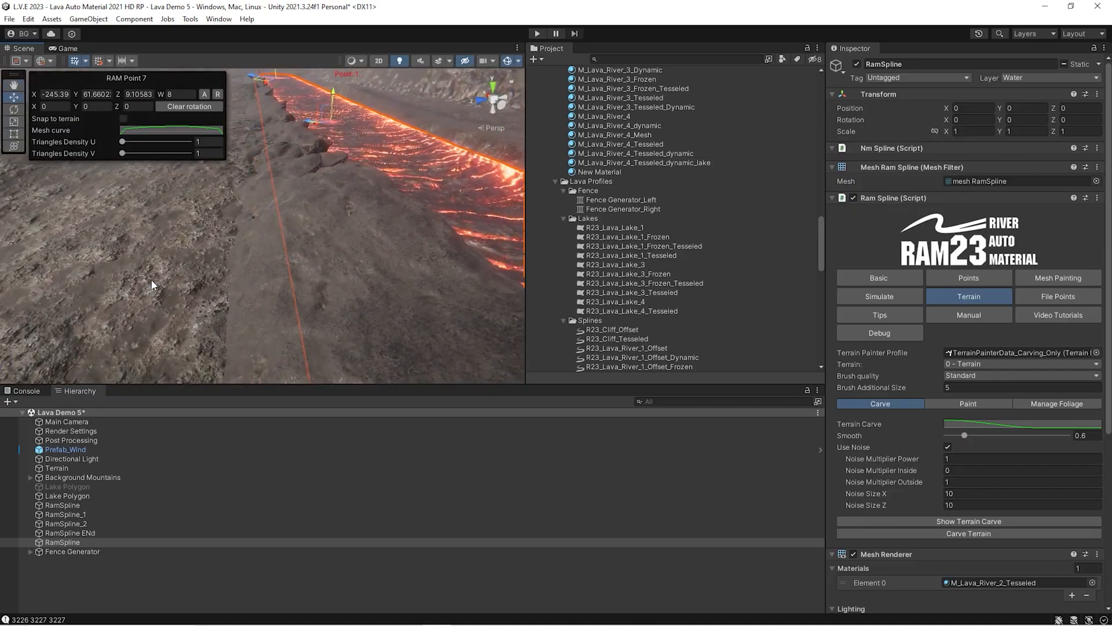
{"action": "right_click_drag", "start_coordinate": [145, 278], "coordinate": [233, 285]}
{"action": "right_click_drag", "start_coordinate": [369, 272], "coordinate": [327, 269]}
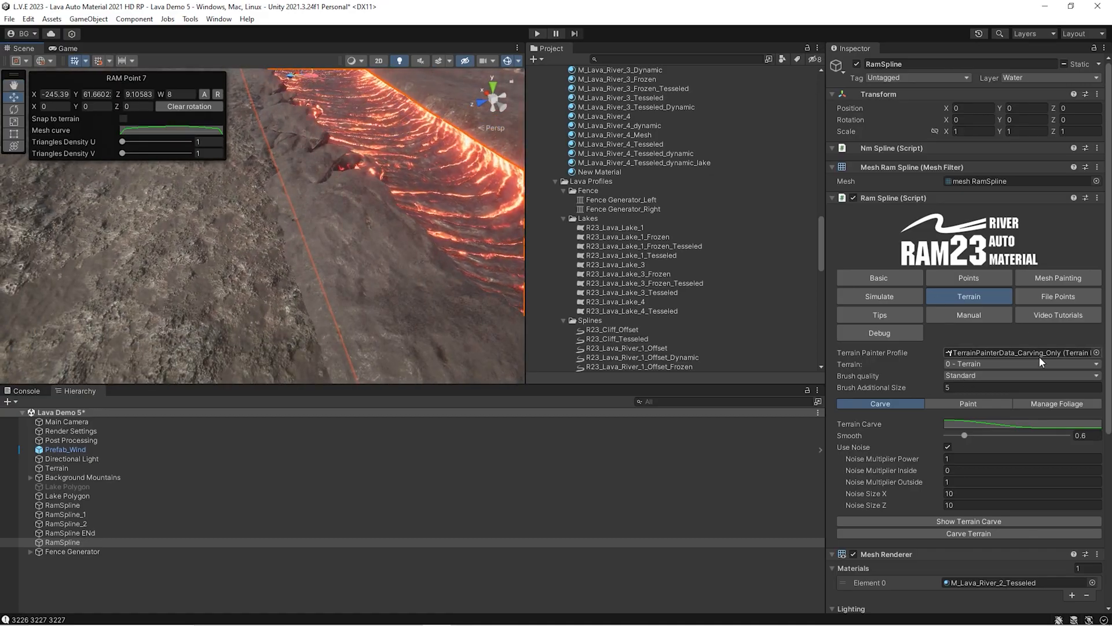
- Add a terrain paint layer to the lava river spline and choose the first dark texture as its splat map
{"action": "left_click", "coordinate": [983, 404]}
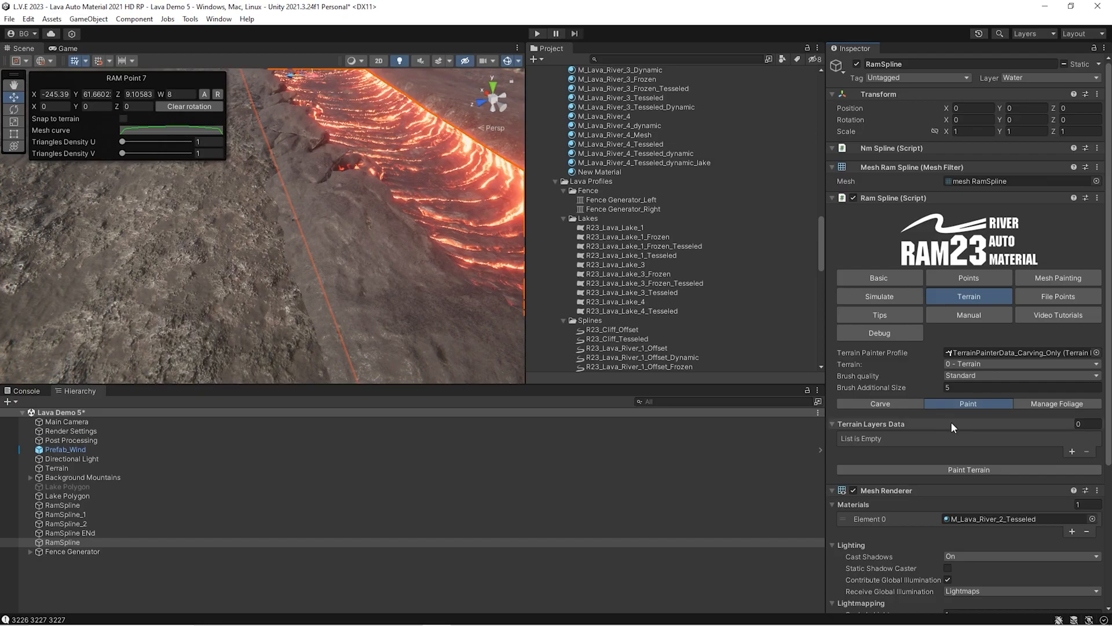
{"action": "left_click", "coordinate": [1071, 450]}
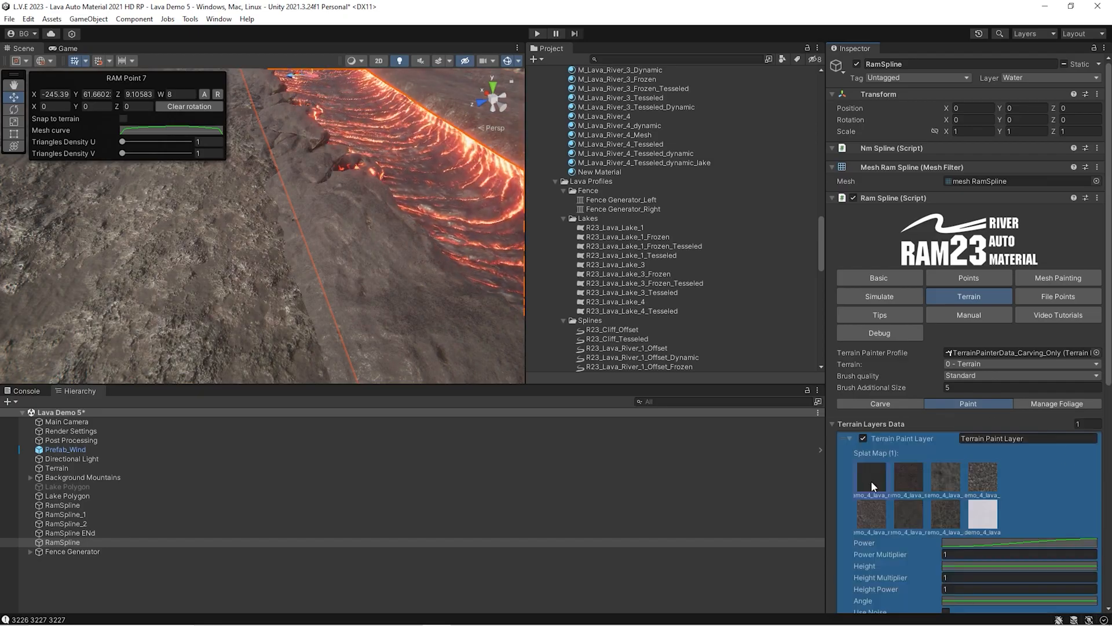
{"action": "scroll", "coordinate": [906, 468], "scroll_direction": "down", "scroll_amount": 3}
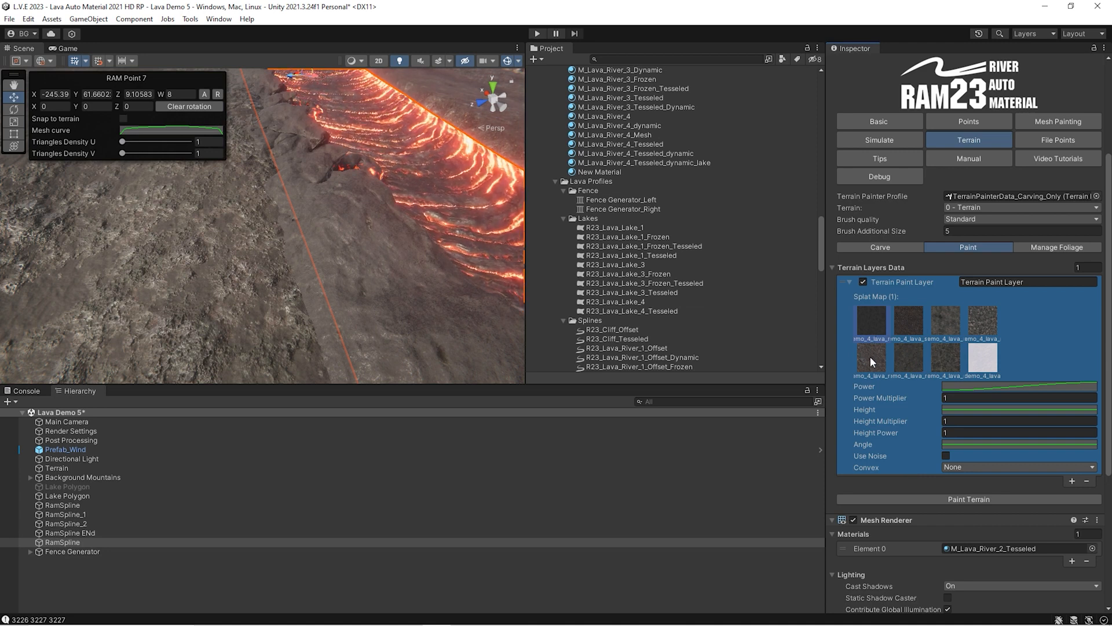
{"action": "left_click", "coordinate": [872, 320]}
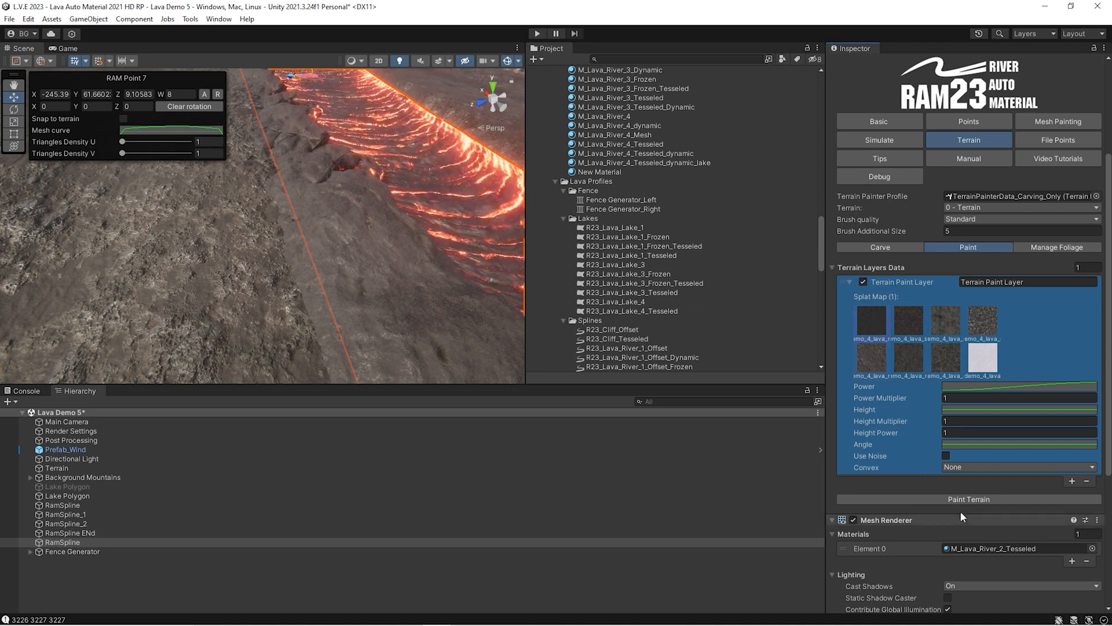
- Paint the terrain along the lava river with a brush additional size of 2 and check both banks
{"action": "left_click_drag", "start_coordinate": [307, 255], "coordinate": [281, 220], "text": "alt"}
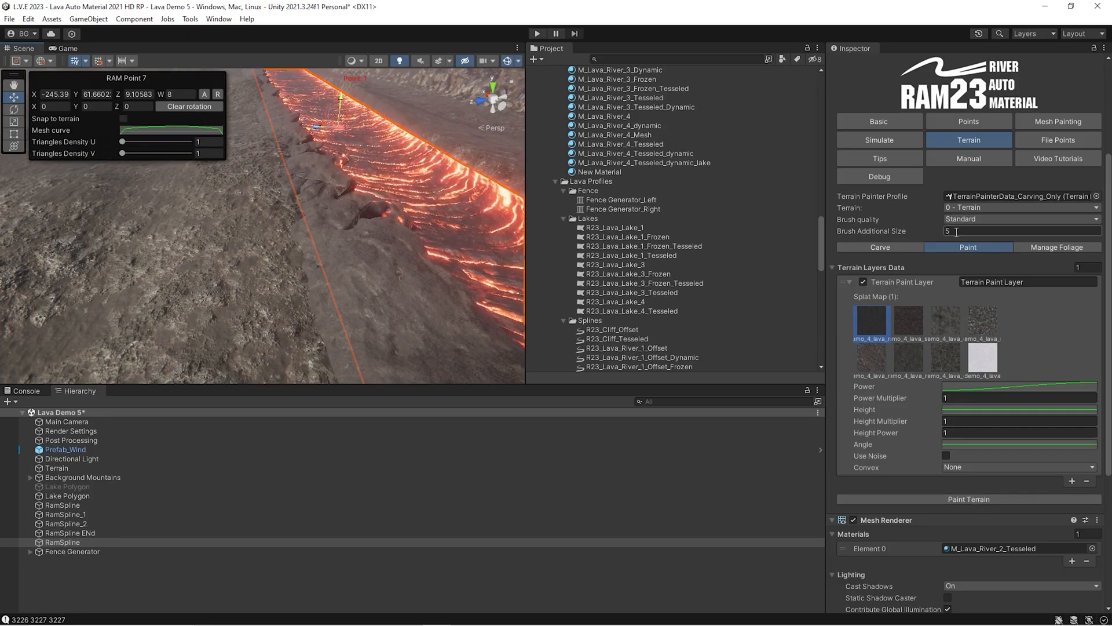
{"action": "left_click", "coordinate": [943, 498]}
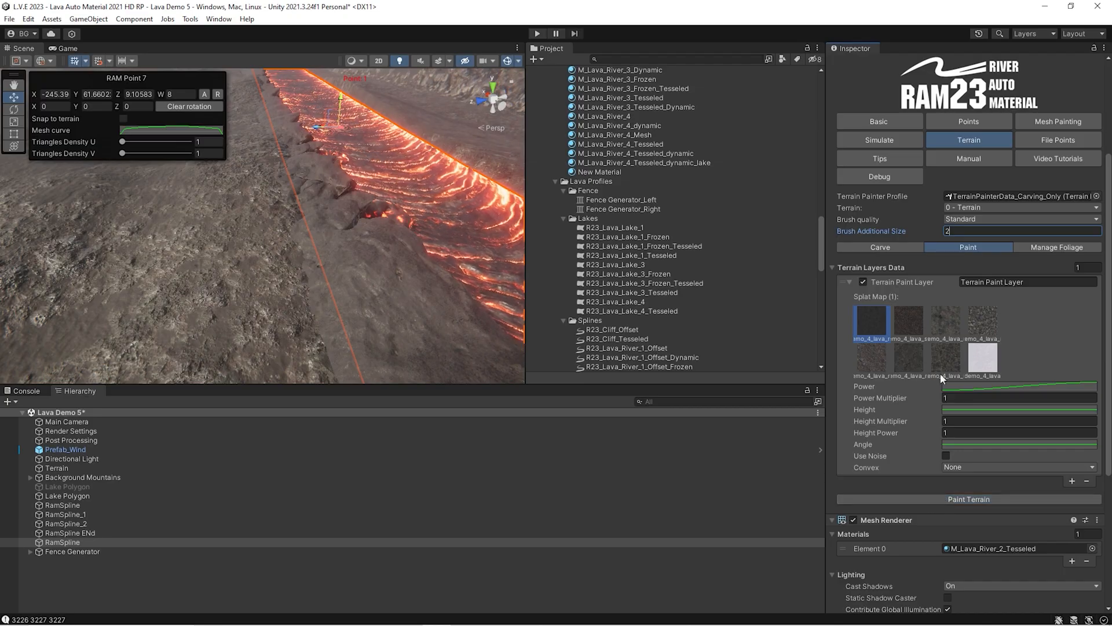
{"action": "key", "text": "w"}
{"action": "right_click_drag", "start_coordinate": [275, 238], "coordinate": [336, 236]}
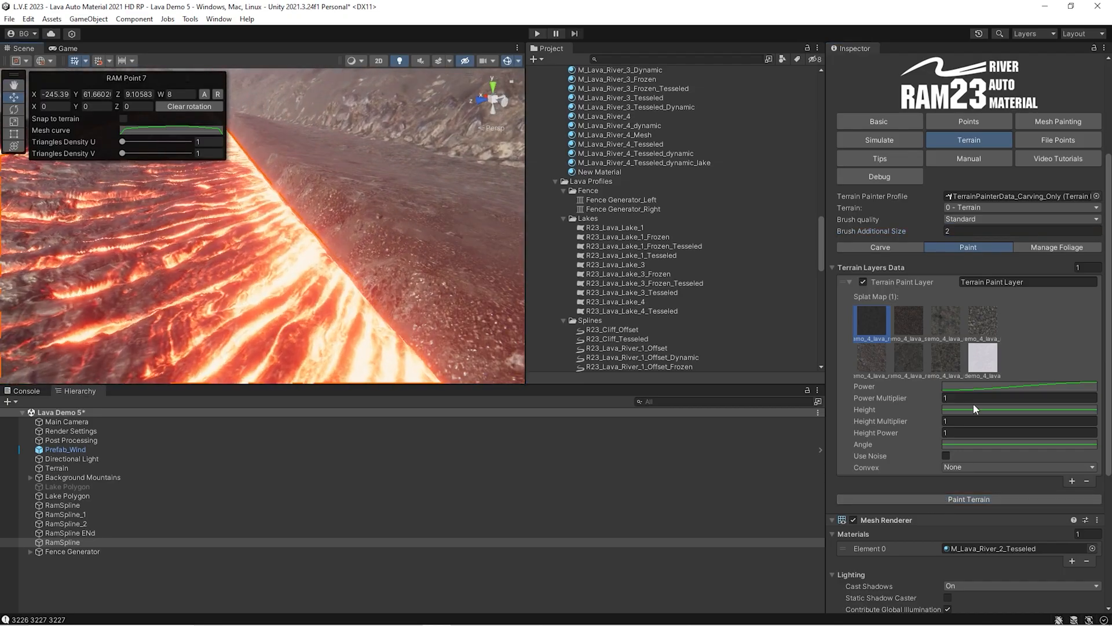
- Set the brush additional size to 10 and paint the terrain along the lava river again
{"action": "left_click", "coordinate": [979, 231]}
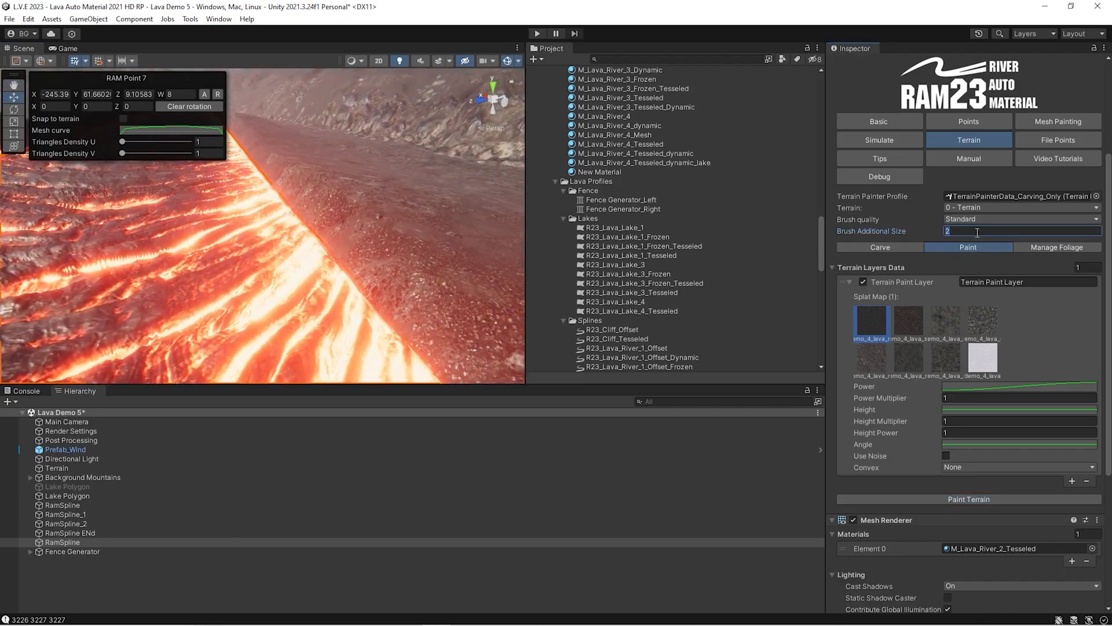
{"action": "type", "text": "6"}
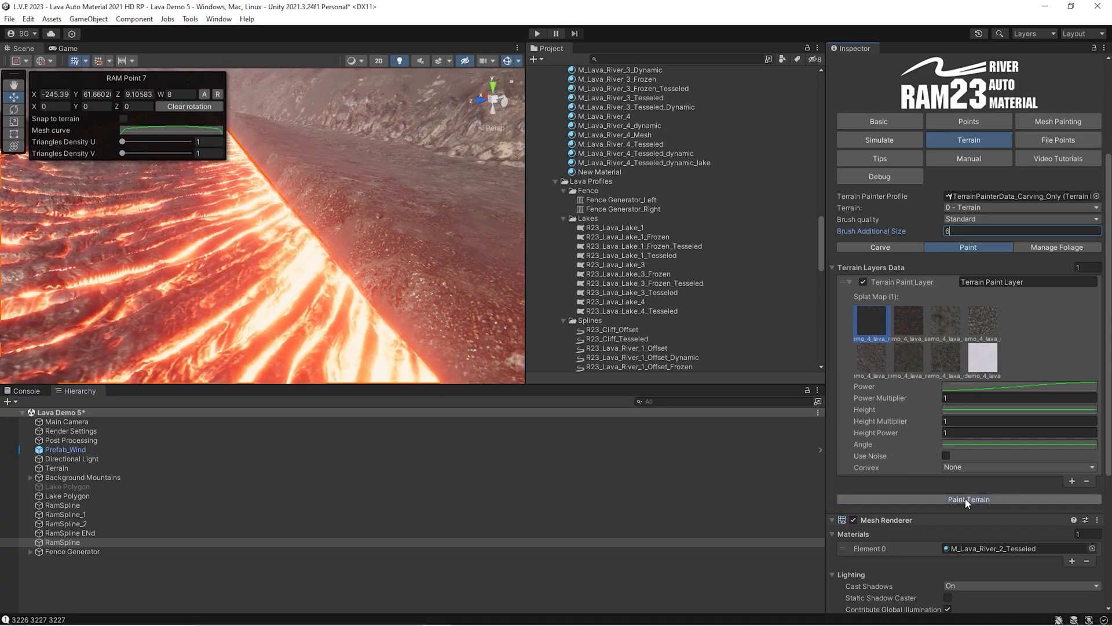
{"action": "key", "text": "BackSpace"}
{"action": "type", "text": "10"}
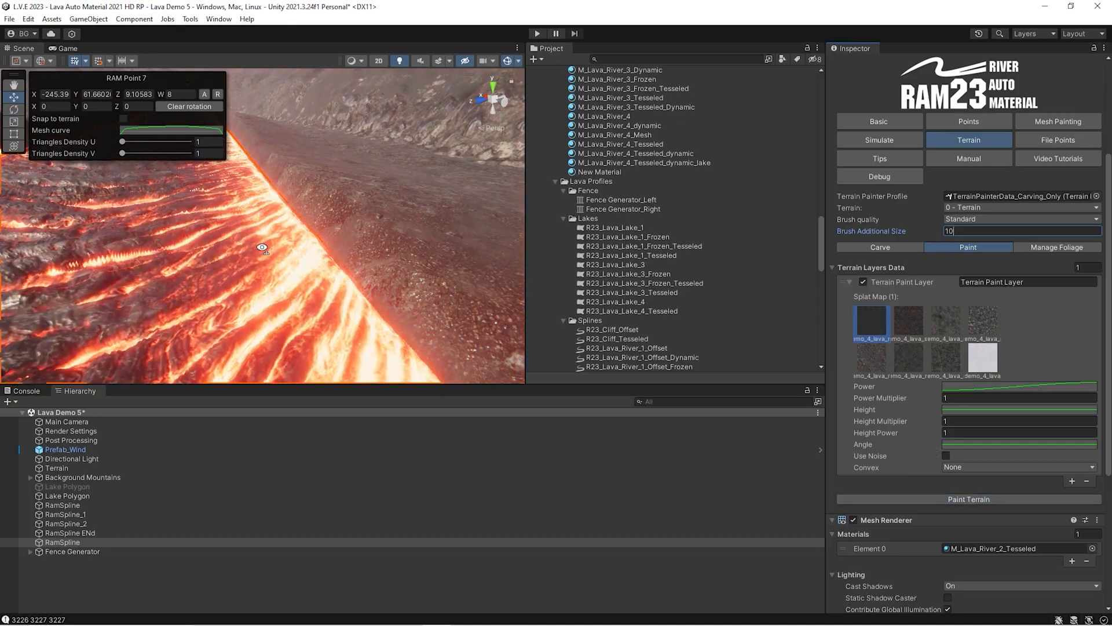
{"action": "mouse_move", "coordinate": [262, 248]}
{"action": "right_mouse_down"}
{"action": "mouse_move", "coordinate": [244, 241]}
{"action": "mouse_move", "coordinate": [261, 237]}
{"action": "right_mouse_up"}
{"action": "left_click", "coordinate": [1002, 499]}
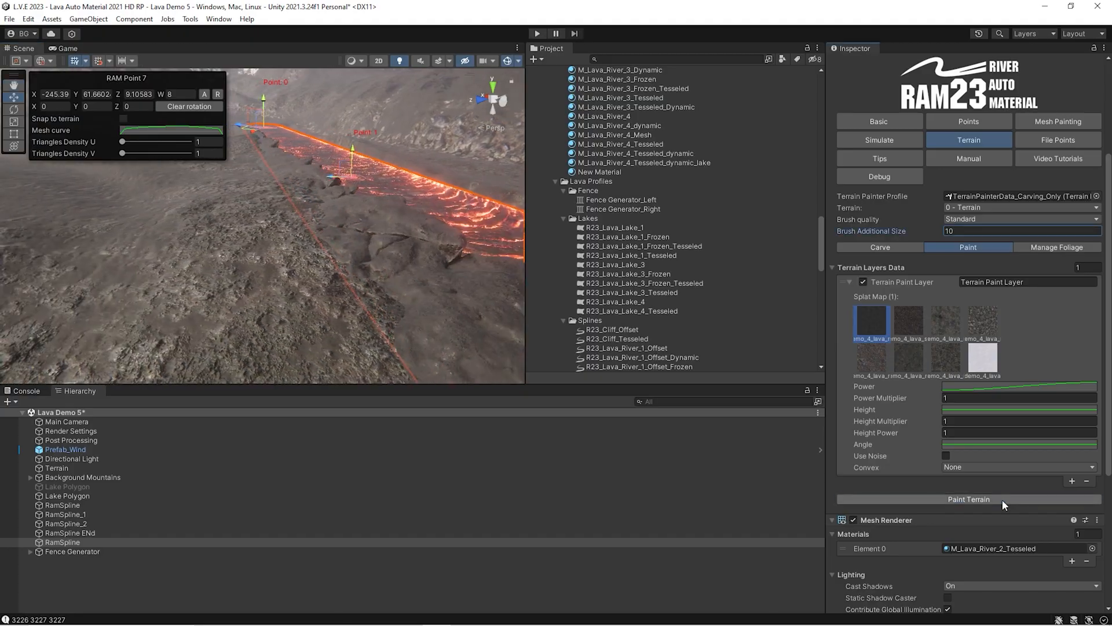
- Set the paint layer's power multiplier to 5, repaint the terrain, and check the river bank
{"action": "left_click", "coordinate": [947, 398]}
{"action": "type", "text": "5"}
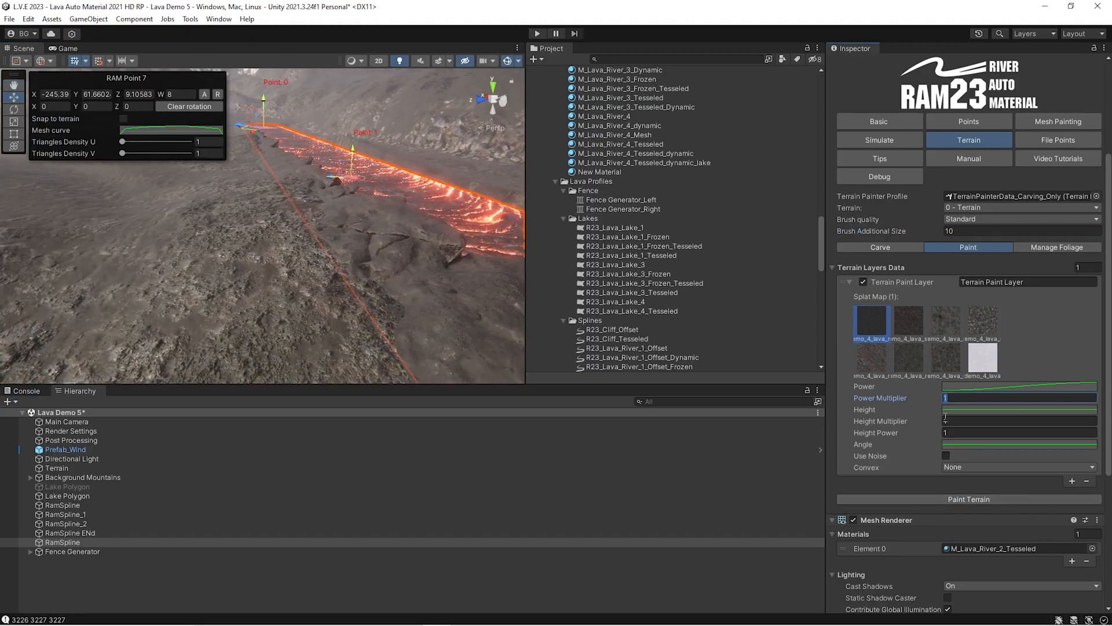
{"action": "left_click", "coordinate": [973, 501]}
{"action": "mouse_move", "coordinate": [347, 255]}
{"action": "right_mouse_down"}
{"action": "mouse_move", "coordinate": [368, 259]}
{"action": "mouse_move", "coordinate": [316, 287]}
{"action": "right_mouse_up"}
{"action": "key", "text": "w"}
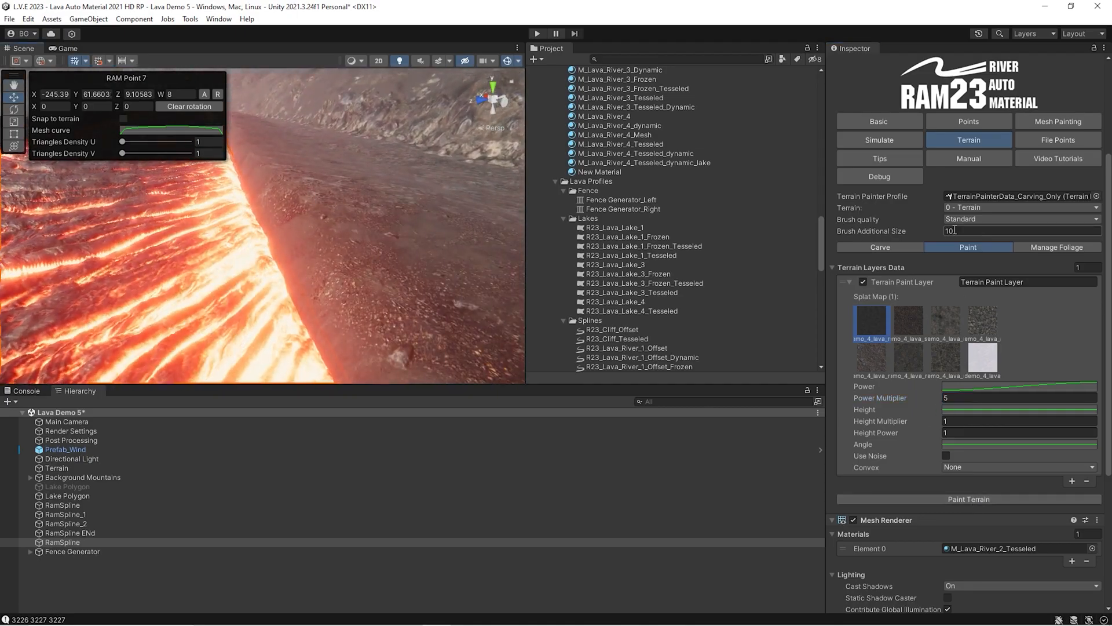
- Repaint the terrain with brush additional size 12 and a power curve reshaped to start at 1 and fall off outward
{"action": "key", "text": "BackSpace"}
{"action": "type", "text": "2"}
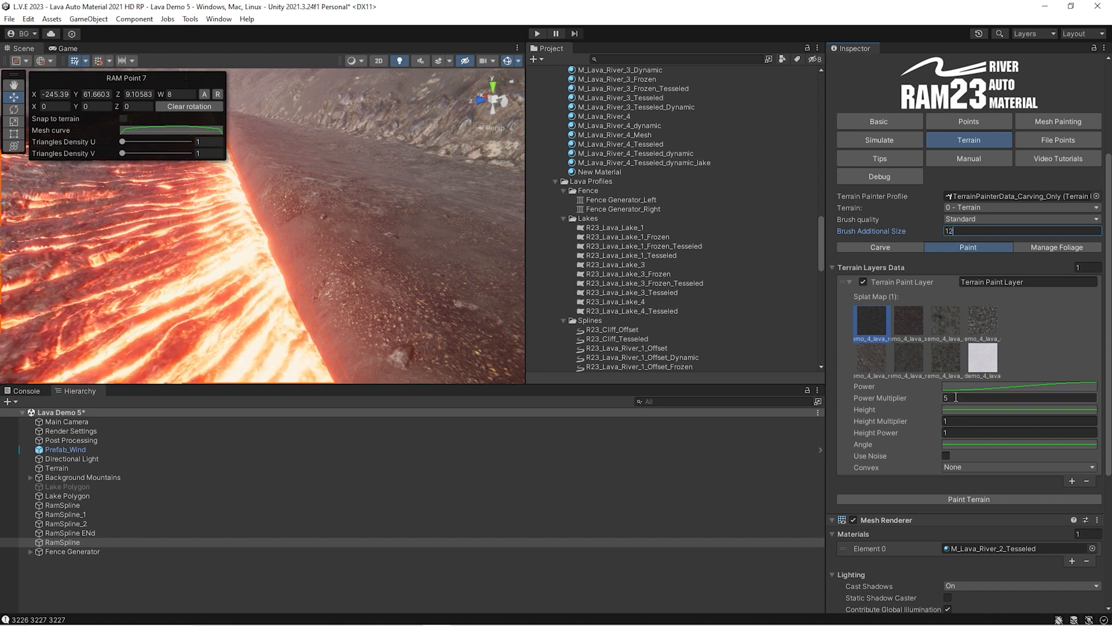
{"action": "left_click", "coordinate": [951, 388]}
{"action": "left_click_drag", "start_coordinate": [892, 542], "coordinate": [892, 407]}
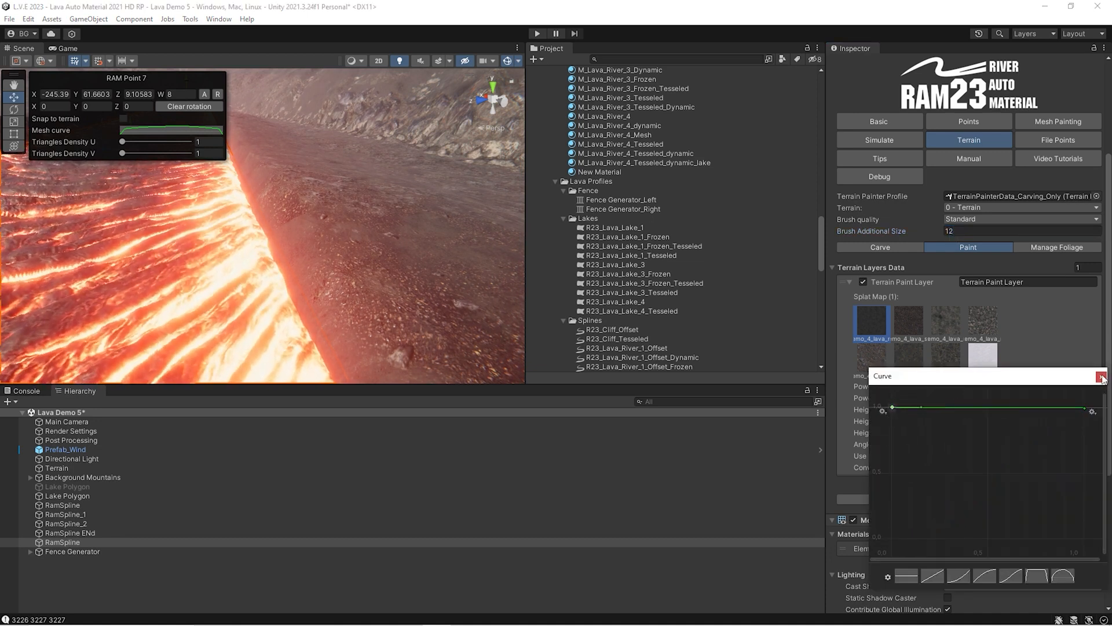
{"action": "left_click", "coordinate": [1101, 377]}
{"action": "left_click", "coordinate": [936, 495]}
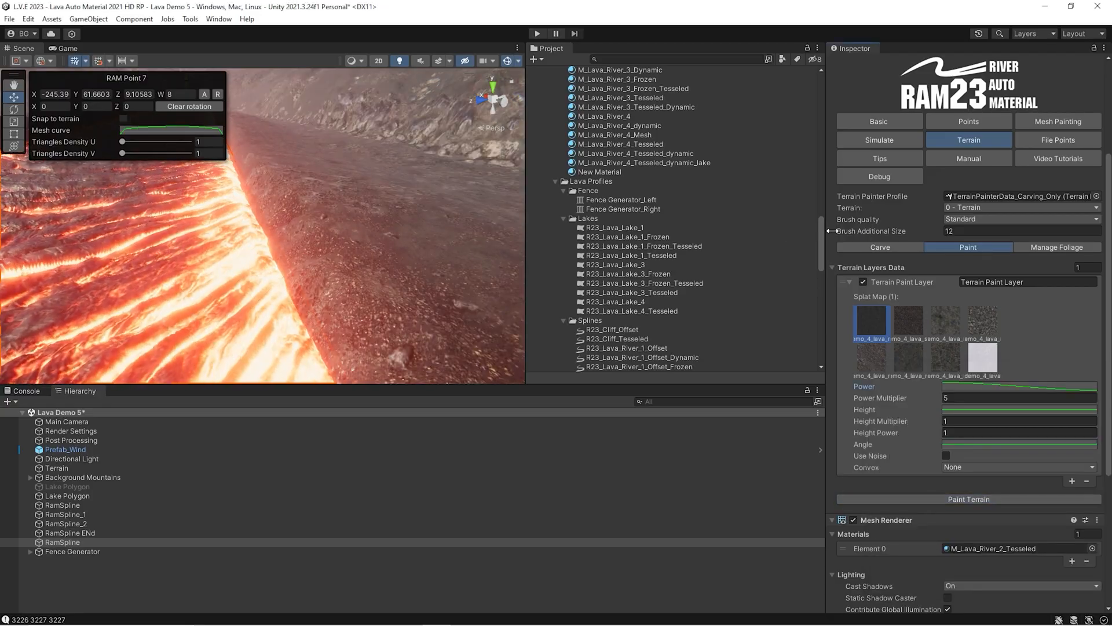
- Try painting the terrain along the lava river with smaller brush additional sizes of 3 and 2
{"action": "left_click", "coordinate": [977, 500]}
{"action": "right_click_drag", "start_coordinate": [336, 196], "coordinate": [297, 181]}
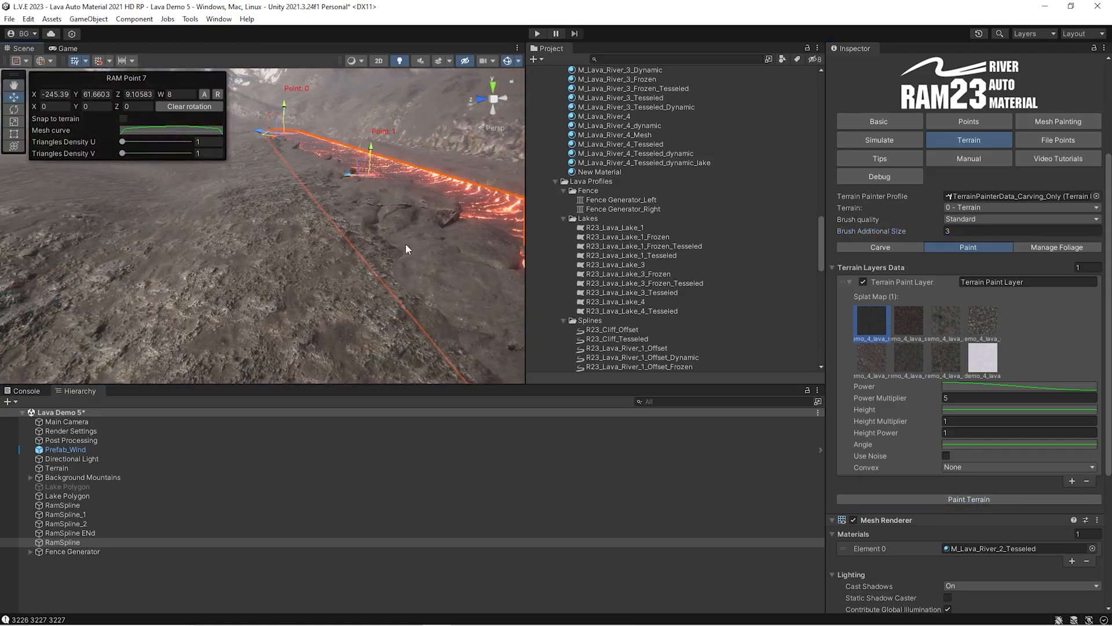
{"action": "left_click", "coordinate": [965, 499]}
{"action": "right_click_drag", "start_coordinate": [242, 213], "coordinate": [349, 280]}
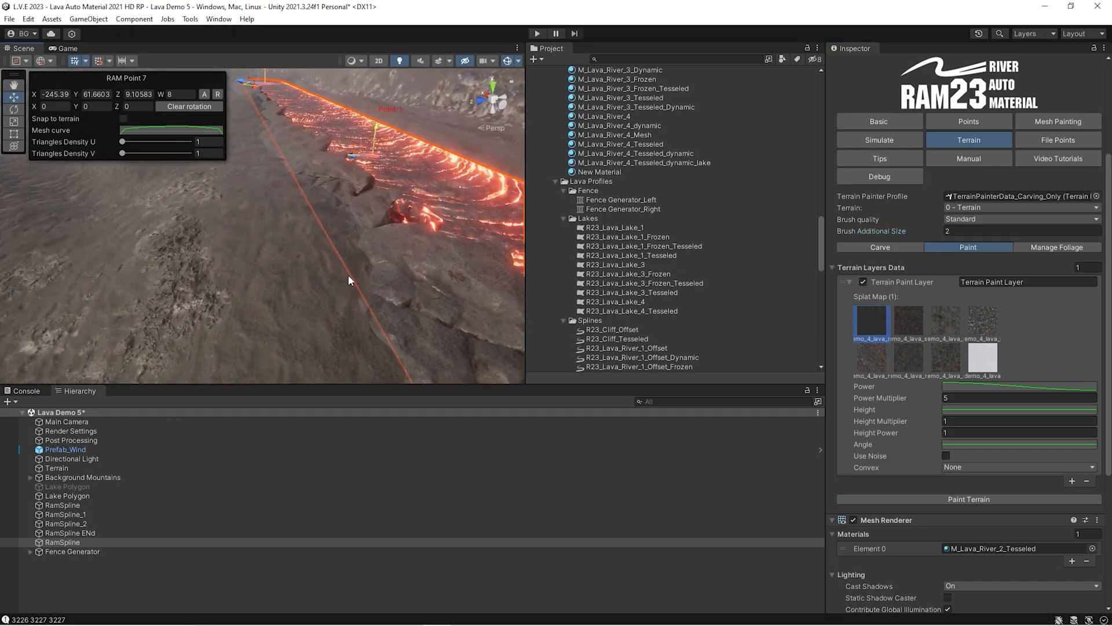
- Repaint the terrain with brush additional size 1 and inspect the painted ground beside the rock fence up close
{"action": "left_click", "coordinate": [953, 231]}
{"action": "type", "text": "1"}
{"action": "left_click", "coordinate": [967, 500]}
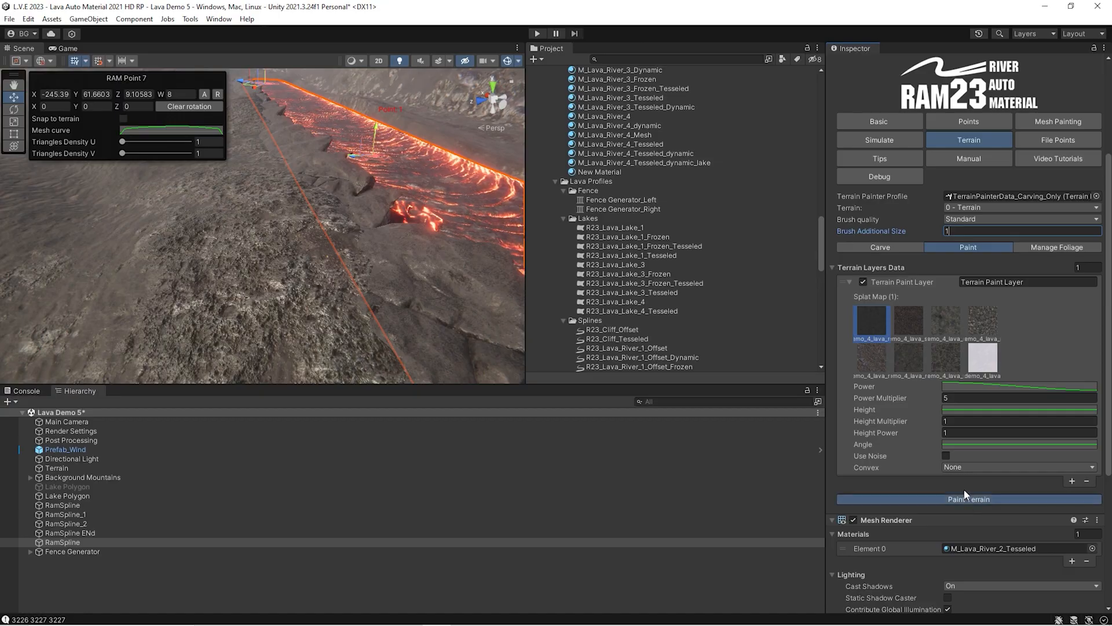
{"action": "right_click_drag", "start_coordinate": [248, 226], "coordinate": [447, 288]}
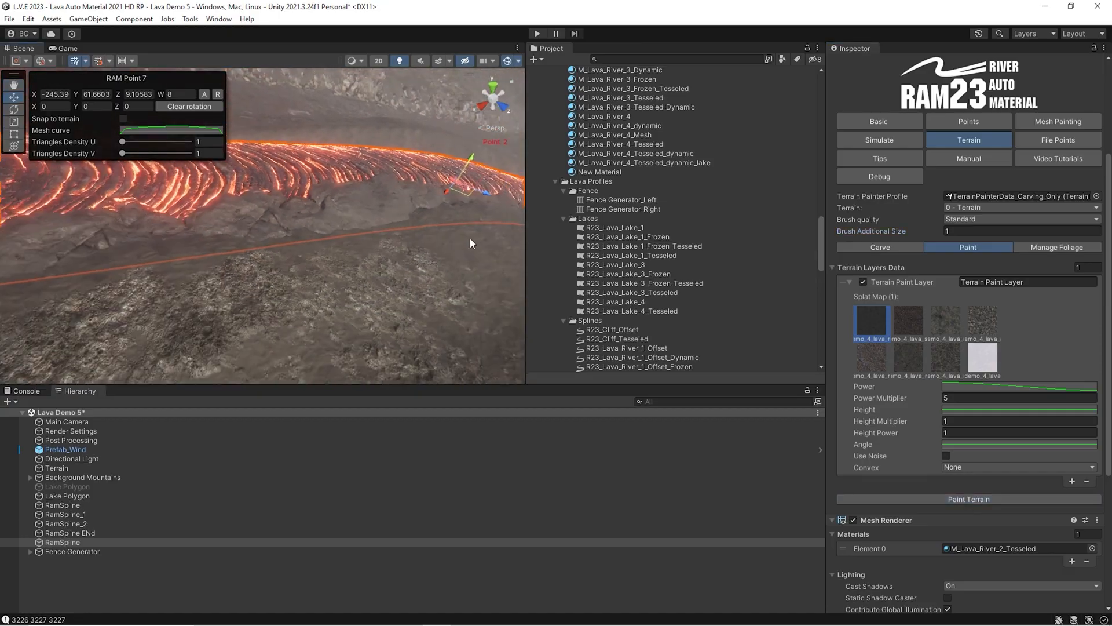
{"action": "left_click", "coordinate": [614, 264]}
{"action": "mouse_move", "coordinate": [323, 209]}
{"action": "right_mouse_down"}
{"action": "mouse_move", "coordinate": [261, 229]}
{"action": "mouse_move", "coordinate": [44, 191]}
{"action": "mouse_move", "coordinate": [307, 189]}
{"action": "mouse_move", "coordinate": [169, 121]}
{"action": "mouse_move", "coordinate": [347, 278]}
{"action": "mouse_move", "coordinate": [409, 307]}
{"action": "mouse_move", "coordinate": [275, 257]}
{"action": "mouse_move", "coordinate": [344, 212]}
{"action": "right_mouse_up"}
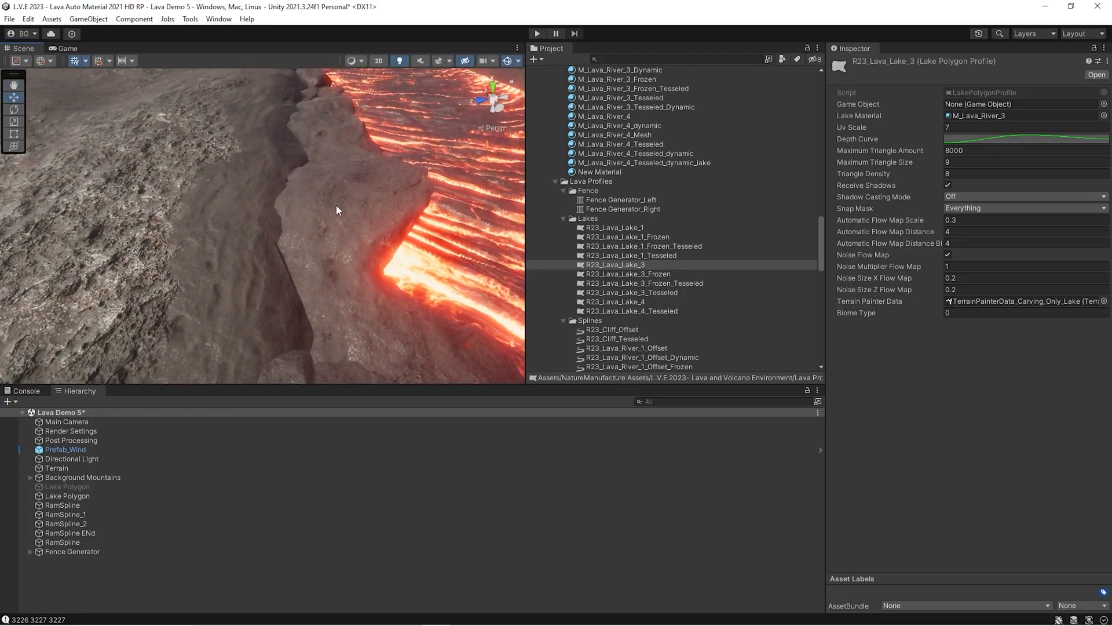
{"action": "right_click_drag", "start_coordinate": [224, 231], "coordinate": [315, 328]}
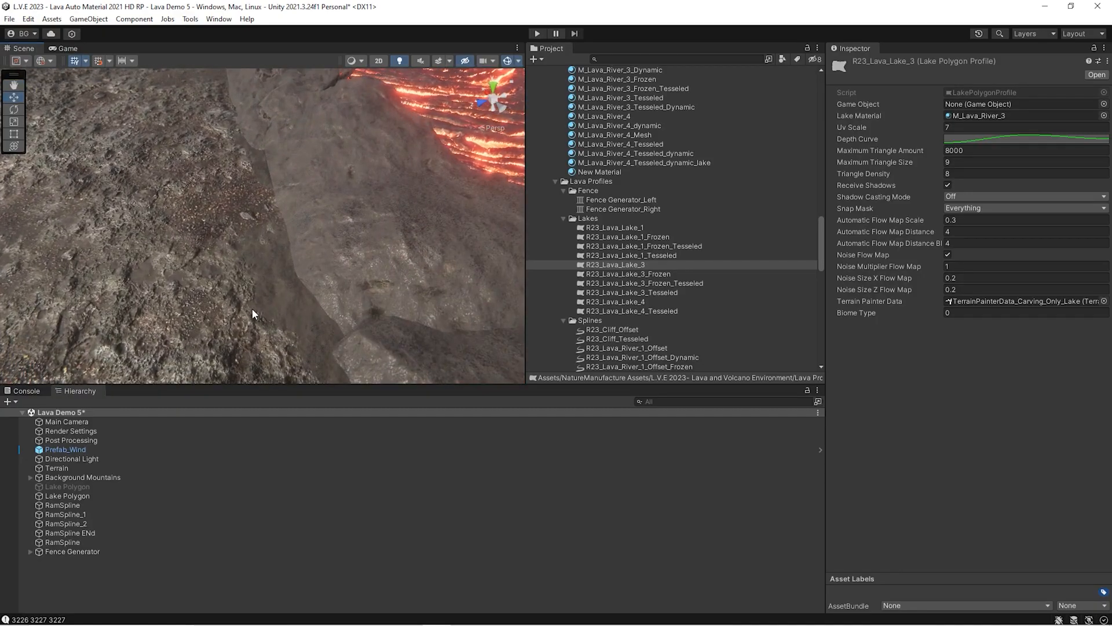
- Create a new NatureManufacture lake polygon for an open, flat area of the terrain
{"action": "right_click_drag", "start_coordinate": [328, 195], "coordinate": [242, 105]}
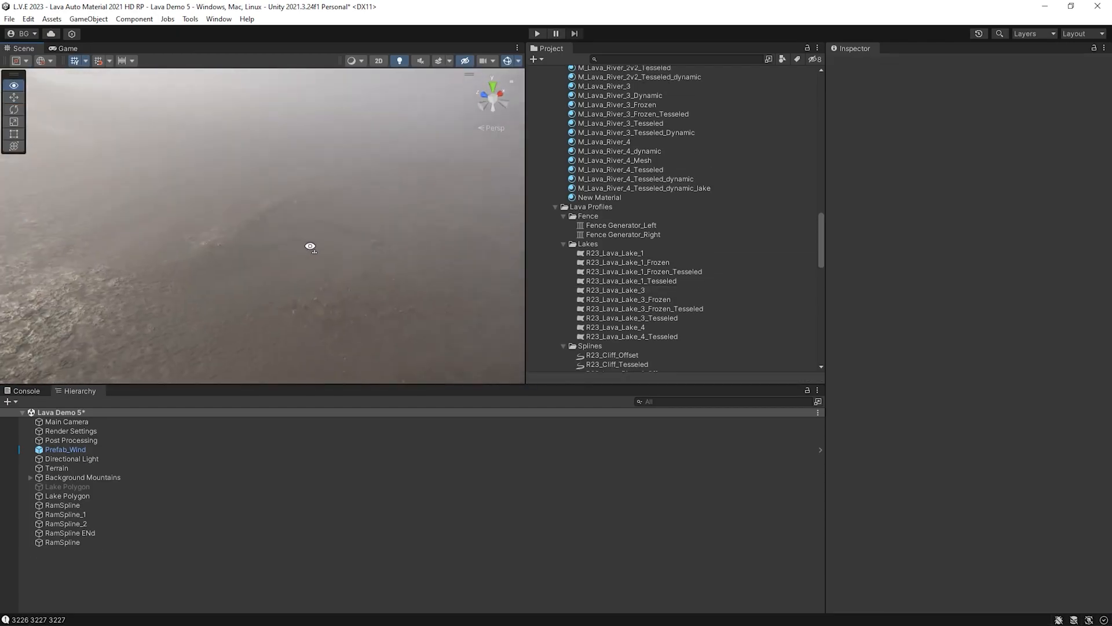
{"action": "left_click", "coordinate": [16, 401]}
{"action": "mouse_move", "coordinate": [36, 442]}
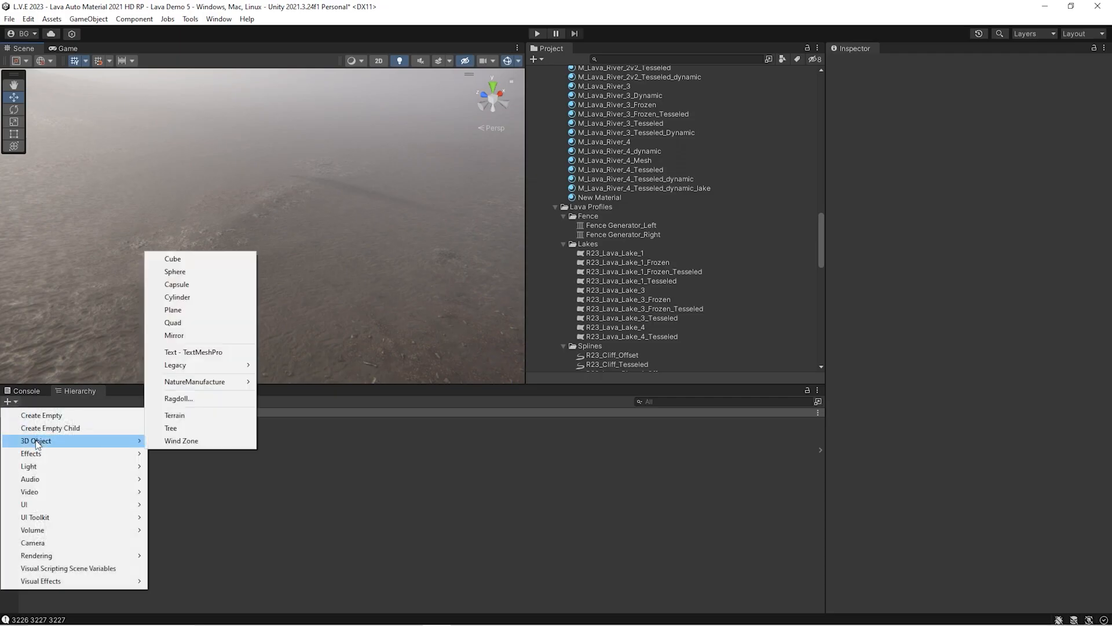
{"action": "mouse_move", "coordinate": [220, 382]}
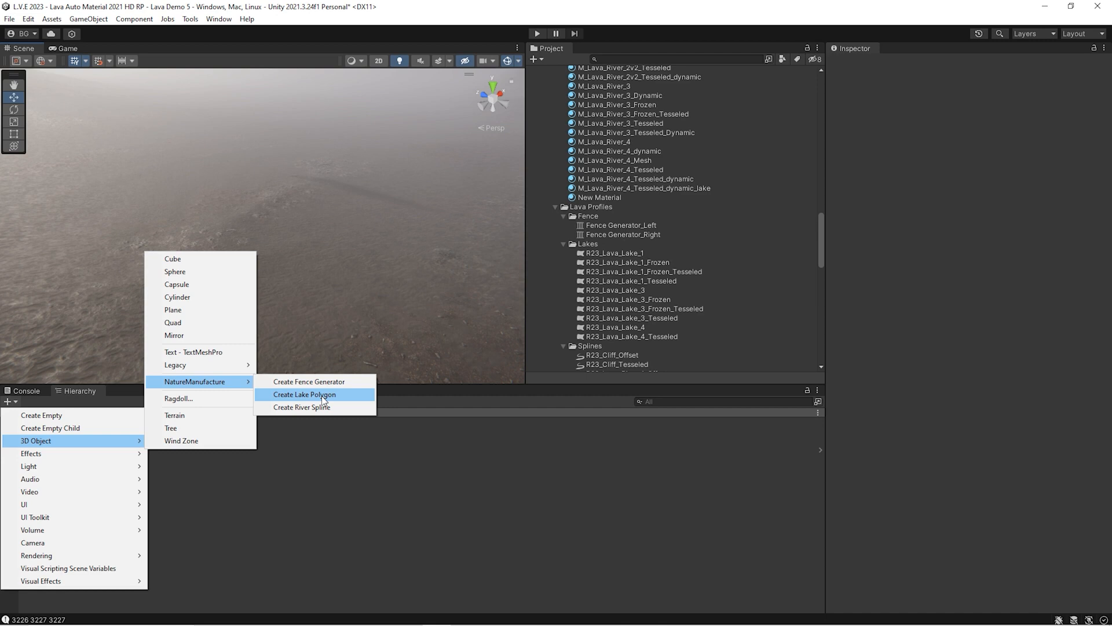
{"action": "left_click", "coordinate": [321, 395]}
- Outline the lake with six points forming a closed, rounded loop on the open ground
{"action": "left_click", "coordinate": [286, 170], "text": "ctrl"}
{"action": "left_click", "coordinate": [432, 229], "text": "ctrl"}
{"action": "left_click", "coordinate": [392, 356], "text": "ctrl"}
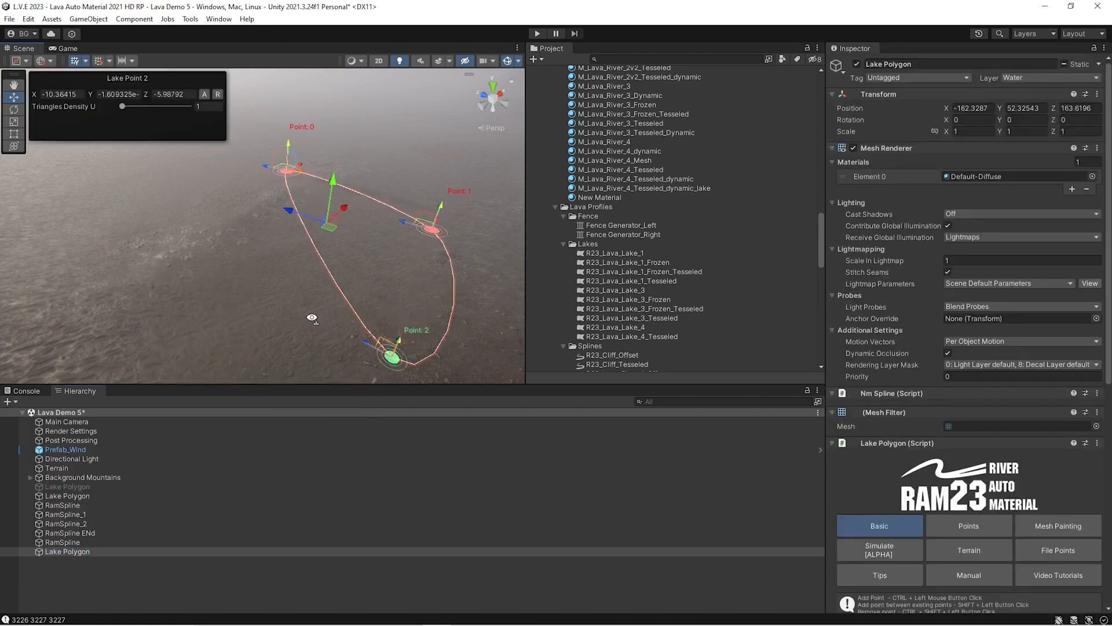
{"action": "right_click_drag", "start_coordinate": [311, 317], "coordinate": [255, 342]}
{"action": "left_click", "coordinate": [221, 368], "text": "ctrl"}
{"action": "left_click", "coordinate": [174, 263], "text": "ctrl"}
{"action": "left_click", "coordinate": [256, 123], "text": "ctrl"}
{"action": "right_click_drag", "start_coordinate": [324, 193], "coordinate": [328, 187]}
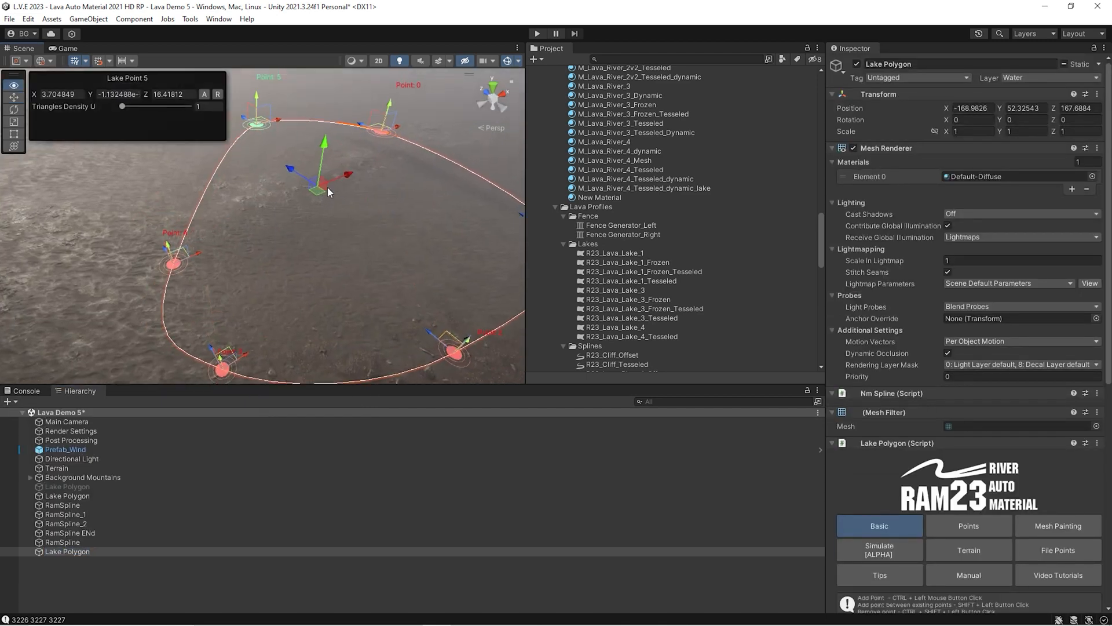
- Assign the R23_Lava_Lake_4 profile to the new lake polygon and carve the terrain around it
{"action": "scroll", "coordinate": [908, 299], "scroll_direction": "down", "scroll_amount": 10}
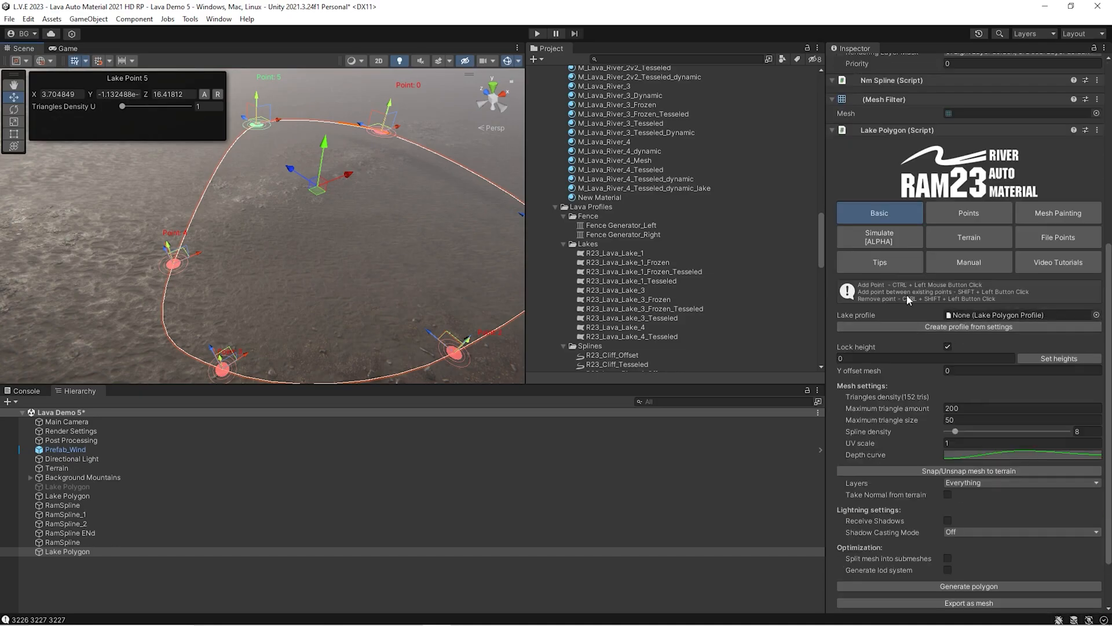
{"action": "left_click_drag", "start_coordinate": [637, 329], "coordinate": [968, 315]}
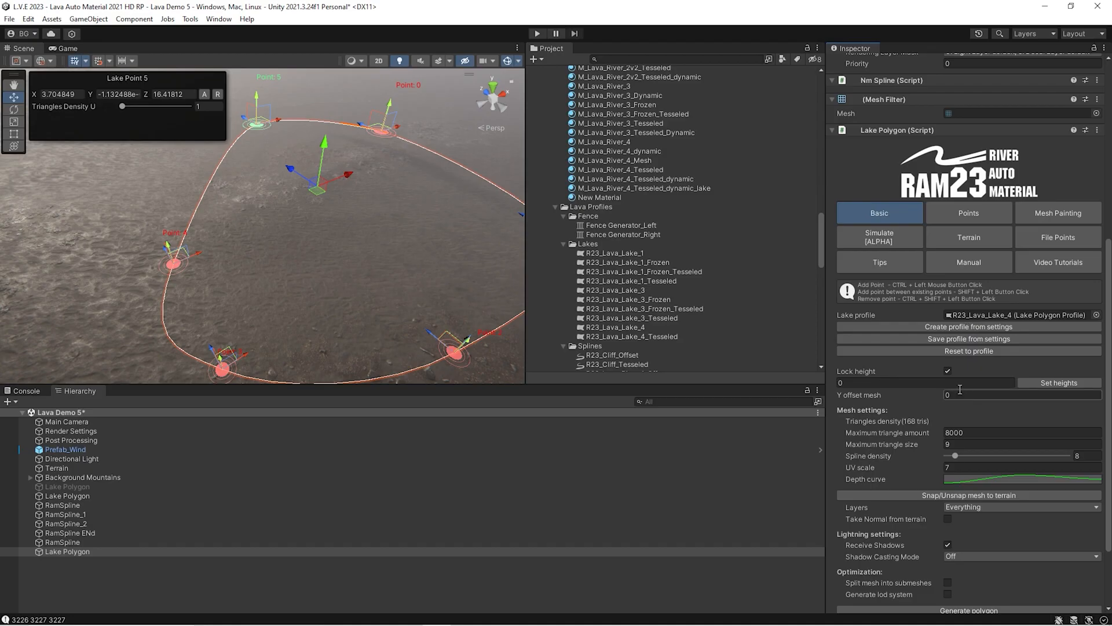
{"action": "left_click", "coordinate": [964, 240]}
{"action": "left_click", "coordinate": [968, 535]}
{"action": "right_click_drag", "start_coordinate": [444, 273], "coordinate": [313, 242]}
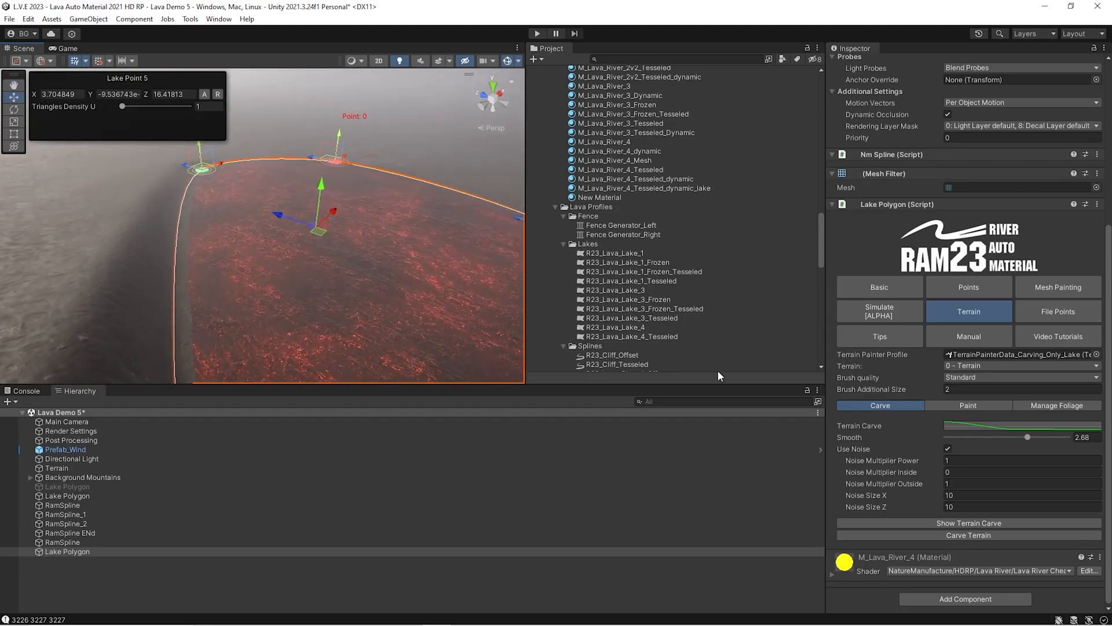
- Create a new NatureManufacture fence generator for the lava lake
{"action": "left_click", "coordinate": [19, 401]}
{"action": "mouse_move", "coordinate": [36, 210]}
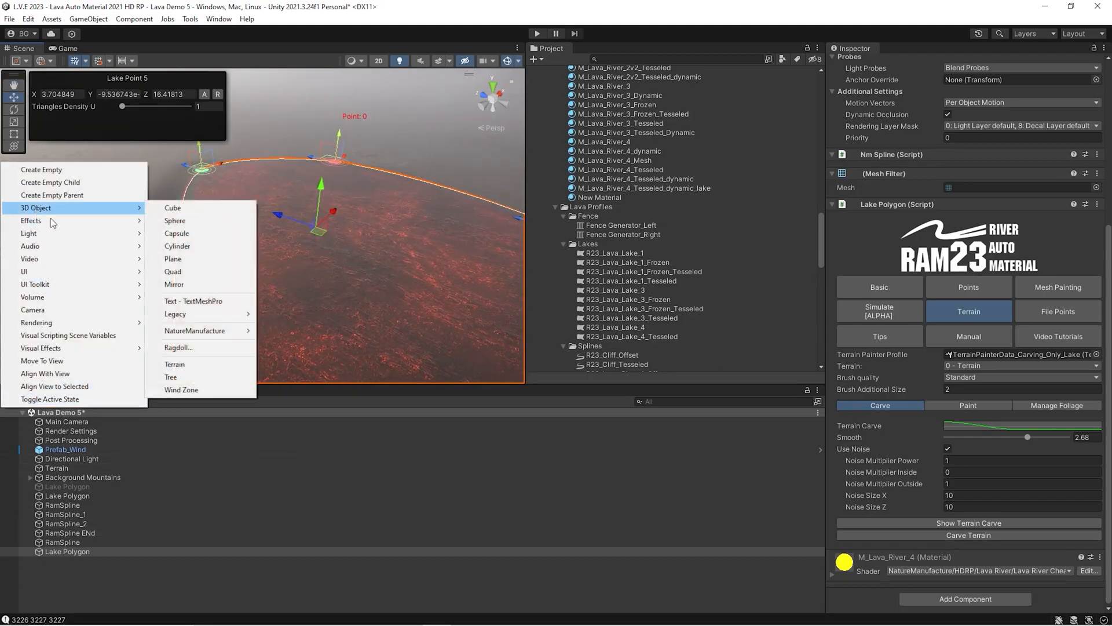
{"action": "mouse_move", "coordinate": [209, 330]}
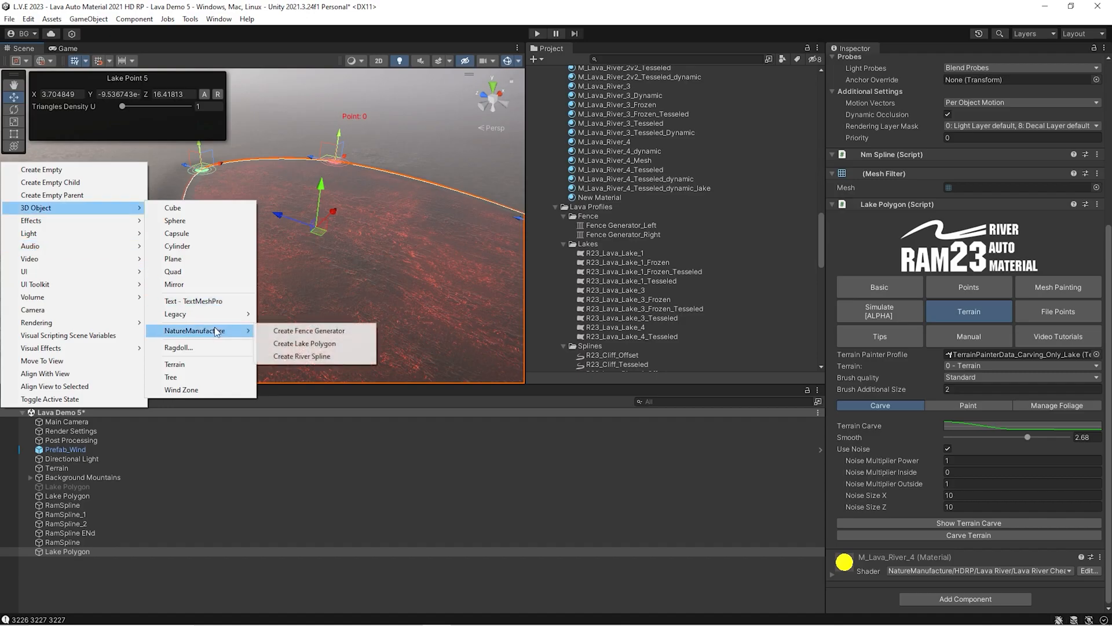
{"action": "left_click", "coordinate": [308, 331]}
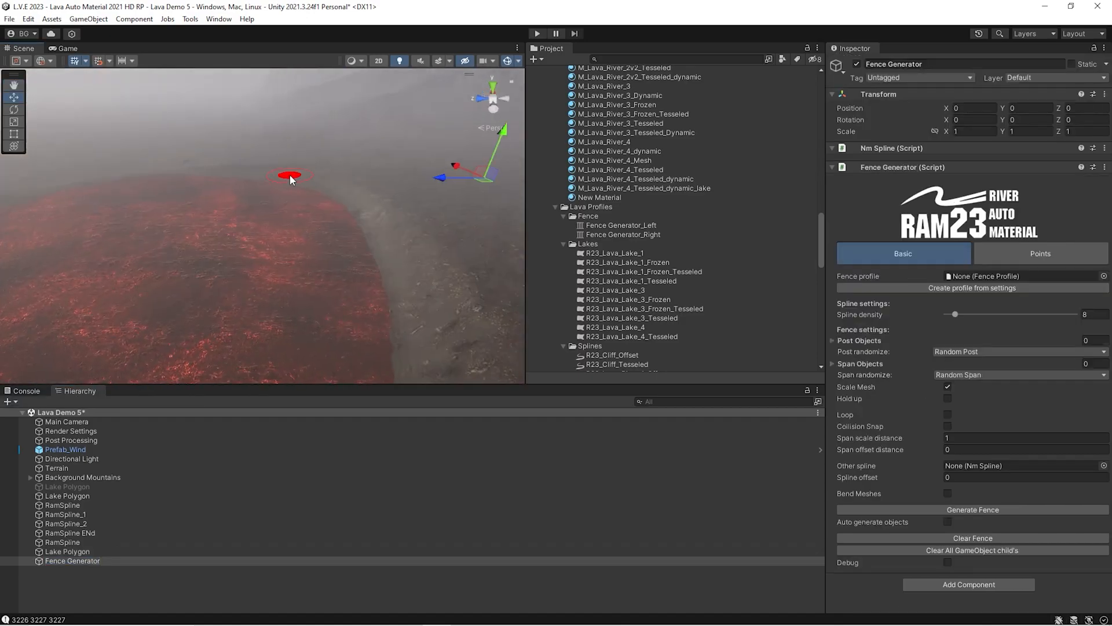
- Place three fence points along the far shore of the lava lake
{"action": "left_click", "coordinate": [291, 180], "text": "ctrl"}
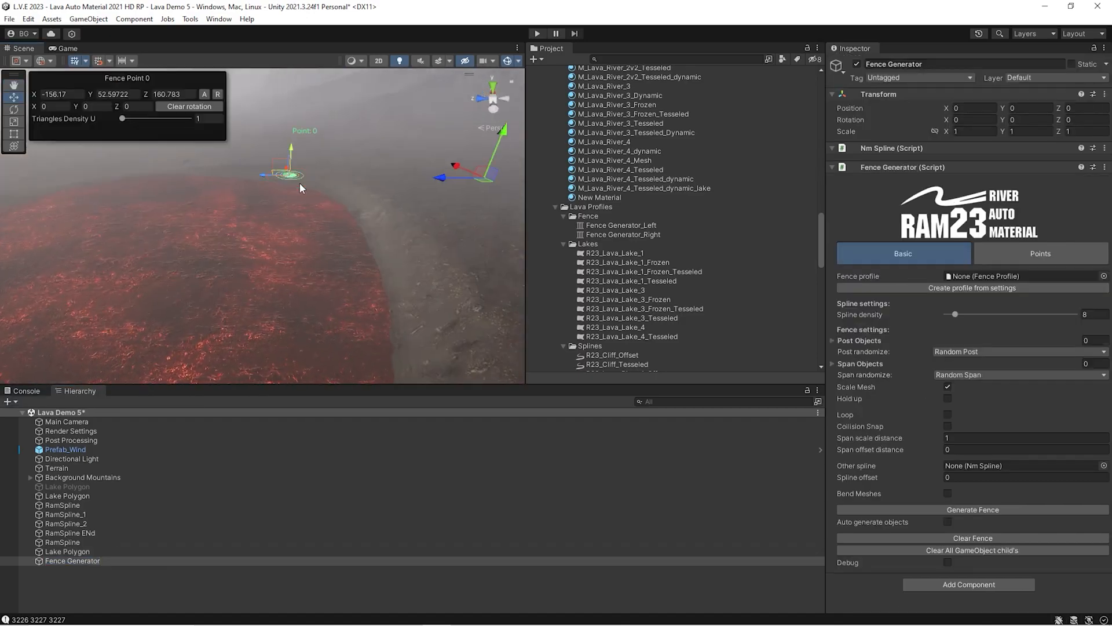
{"action": "left_click", "coordinate": [353, 183], "text": "ctrl"}
{"action": "left_click", "coordinate": [378, 232], "text": "ctrl"}
{"action": "right_click_drag", "start_coordinate": [371, 228], "coordinate": [368, 252]}
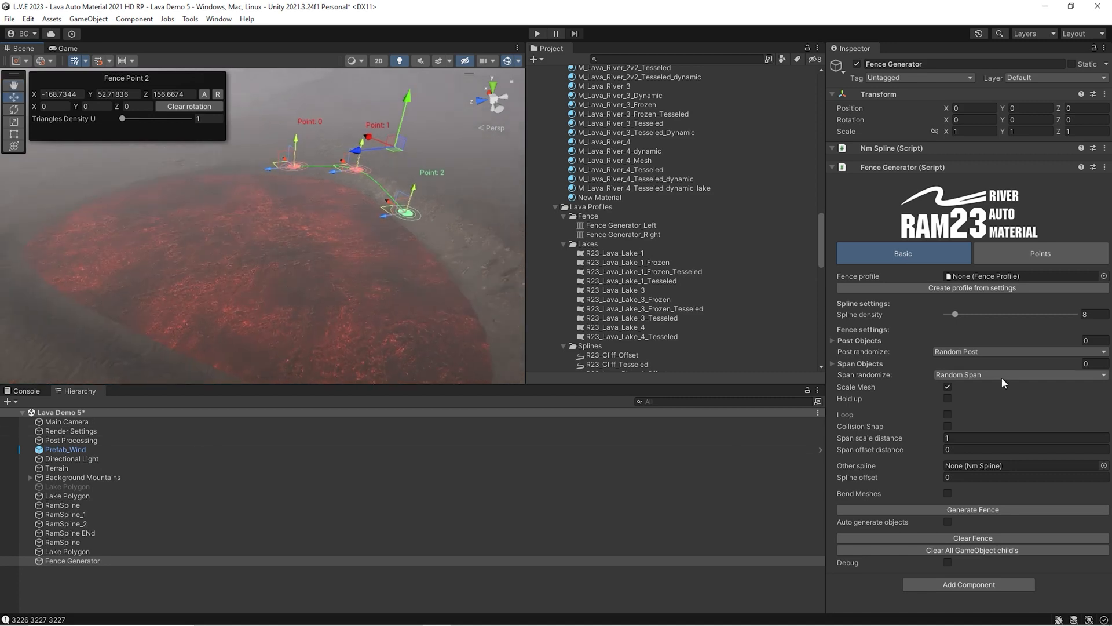
- Take the fence points from the lava lake's Lake Polygon spline and close the fence into a loop
{"action": "left_click_drag", "start_coordinate": [68, 551], "coordinate": [998, 467]}
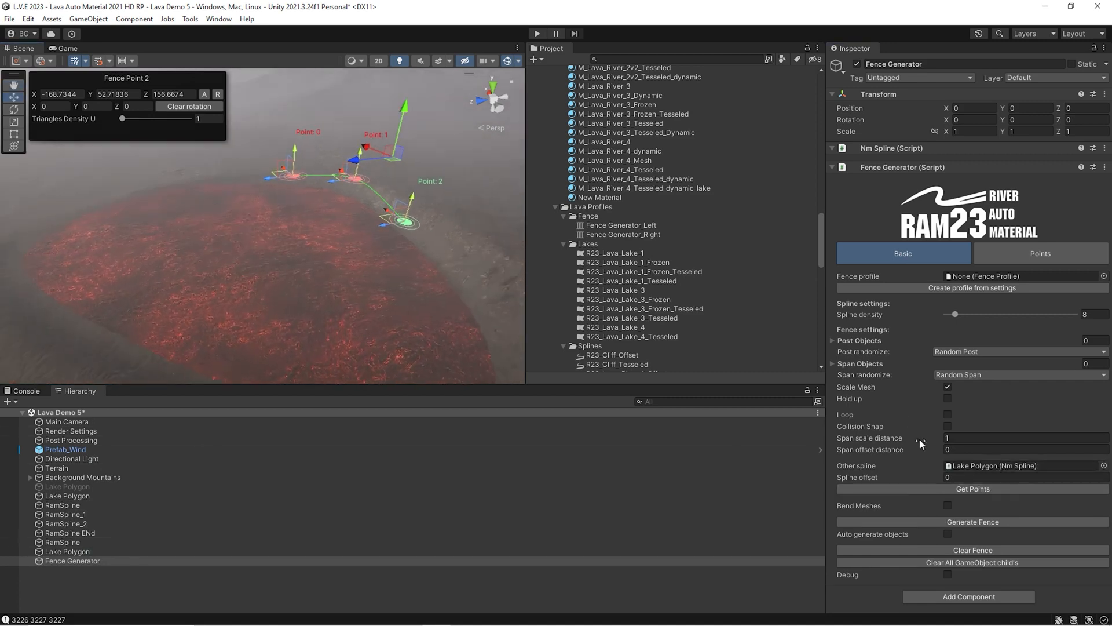
{"action": "left_click", "coordinate": [960, 489]}
{"action": "right_click_drag", "start_coordinate": [366, 216], "coordinate": [481, 257]}
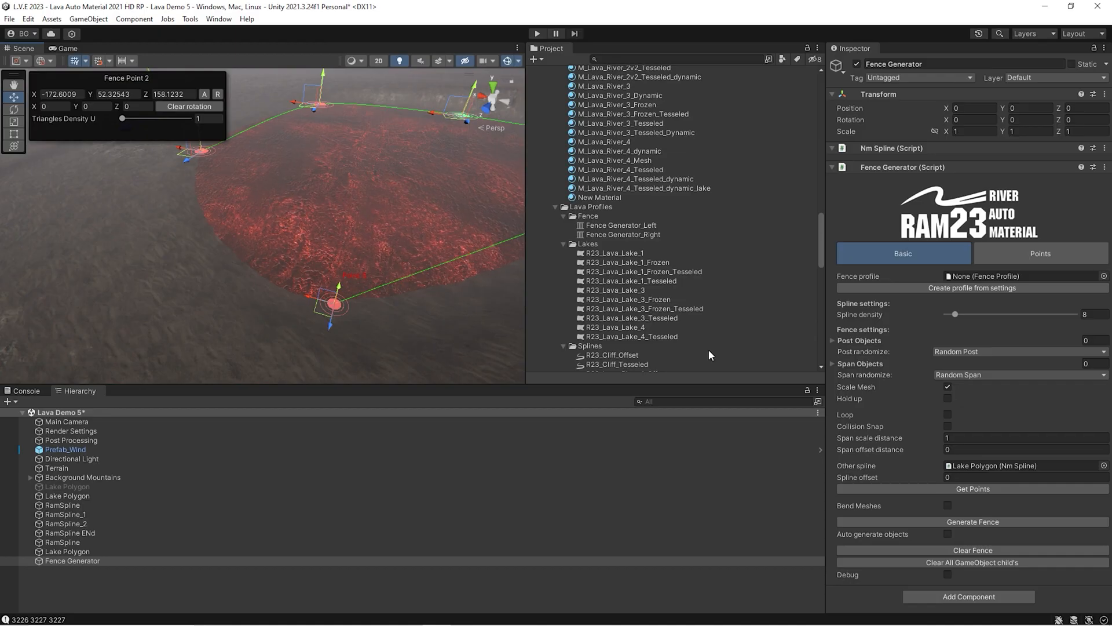
{"action": "left_click", "coordinate": [948, 414]}
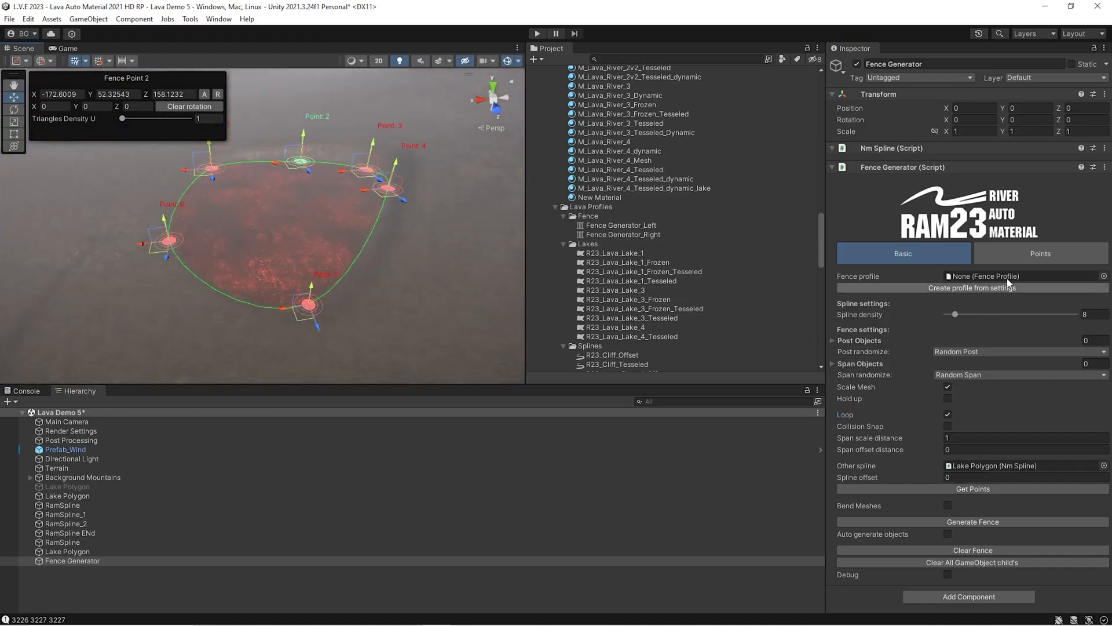
- Assign the Fence Generator_Left profile to the fence and generate the rock fence around the lake
{"action": "left_click_drag", "start_coordinate": [631, 233], "coordinate": [957, 280]}
{"action": "left_click", "coordinate": [957, 278]}
{"action": "key", "text": "w"}
{"action": "right_click_drag", "start_coordinate": [266, 246], "coordinate": [364, 255]}
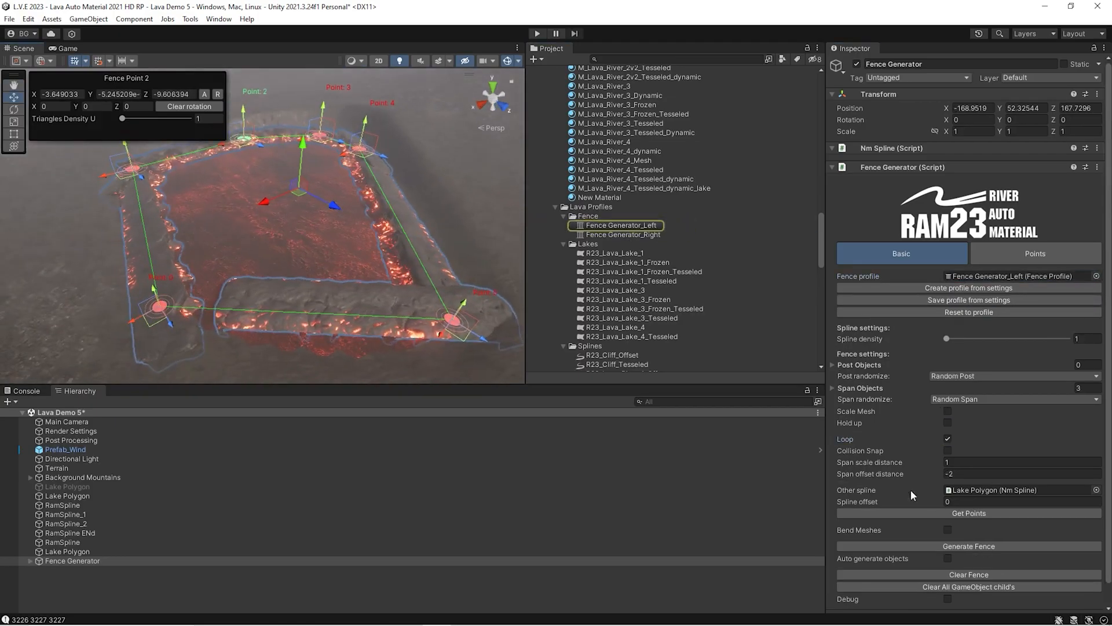
- Enable Bend Meshes for the lake fence, regenerate it and inspect the rocks around the shore
{"action": "left_click", "coordinate": [947, 530]}
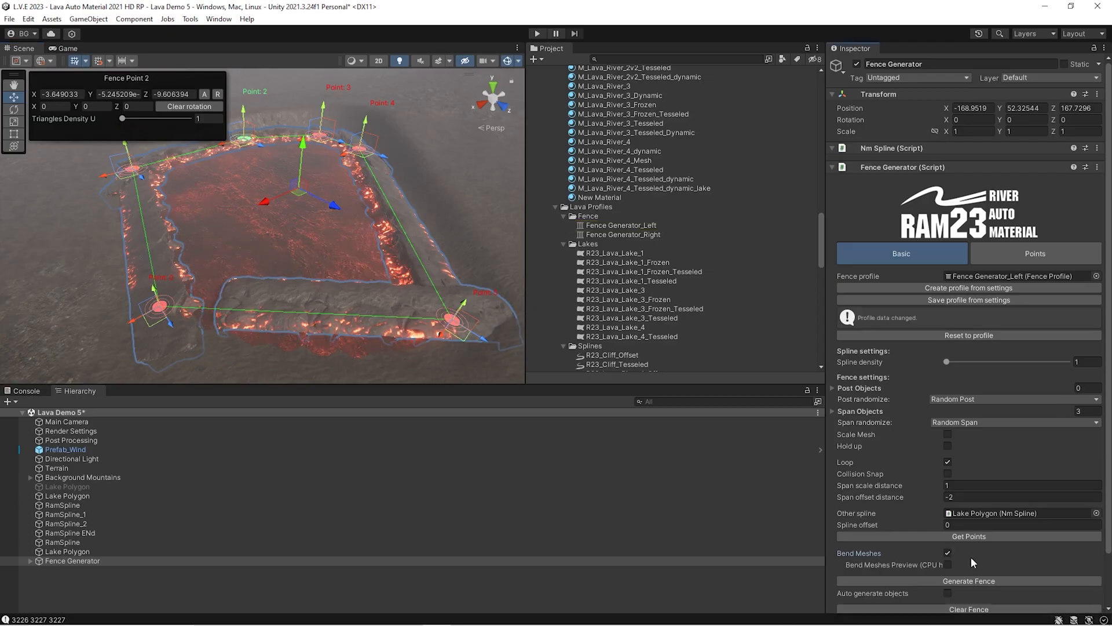
{"action": "left_click", "coordinate": [978, 581]}
{"action": "right_click_drag", "start_coordinate": [362, 240], "coordinate": [357, 219]}
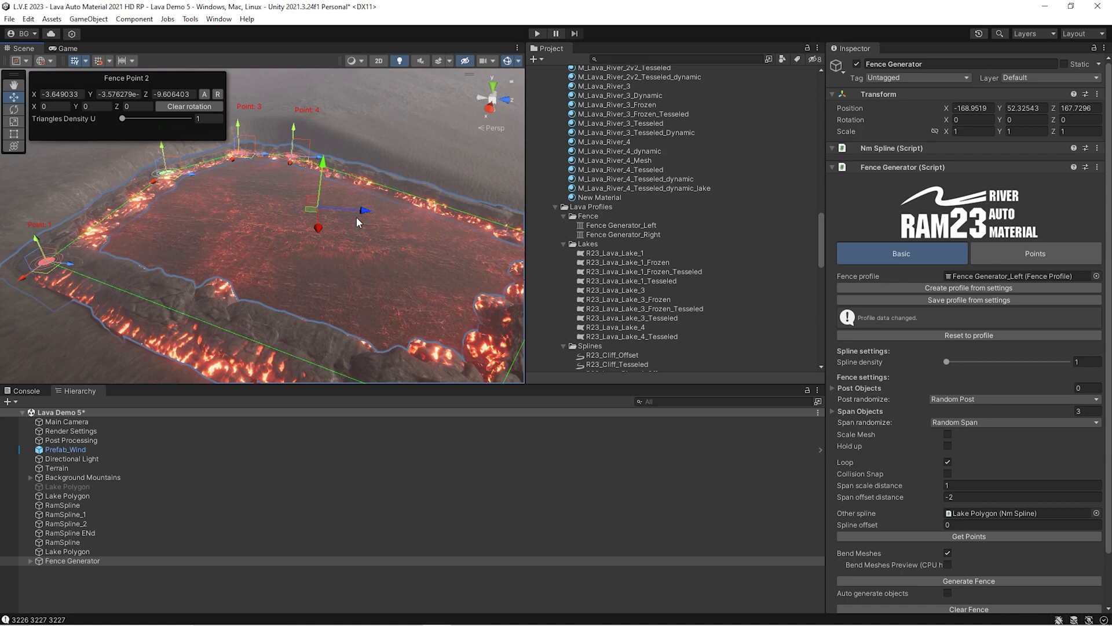
{"action": "right_click_drag", "start_coordinate": [357, 222], "coordinate": [412, 277]}
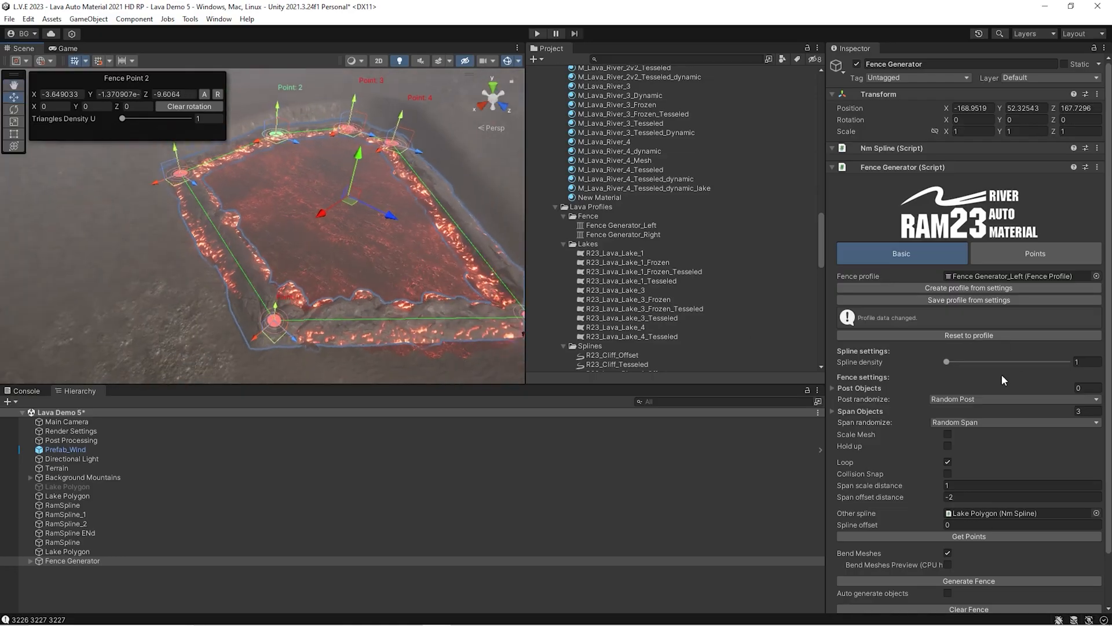
- Set the fence's spline density to 11 and regenerate it along the lake's rounded shore
{"action": "left_click", "coordinate": [958, 361]}
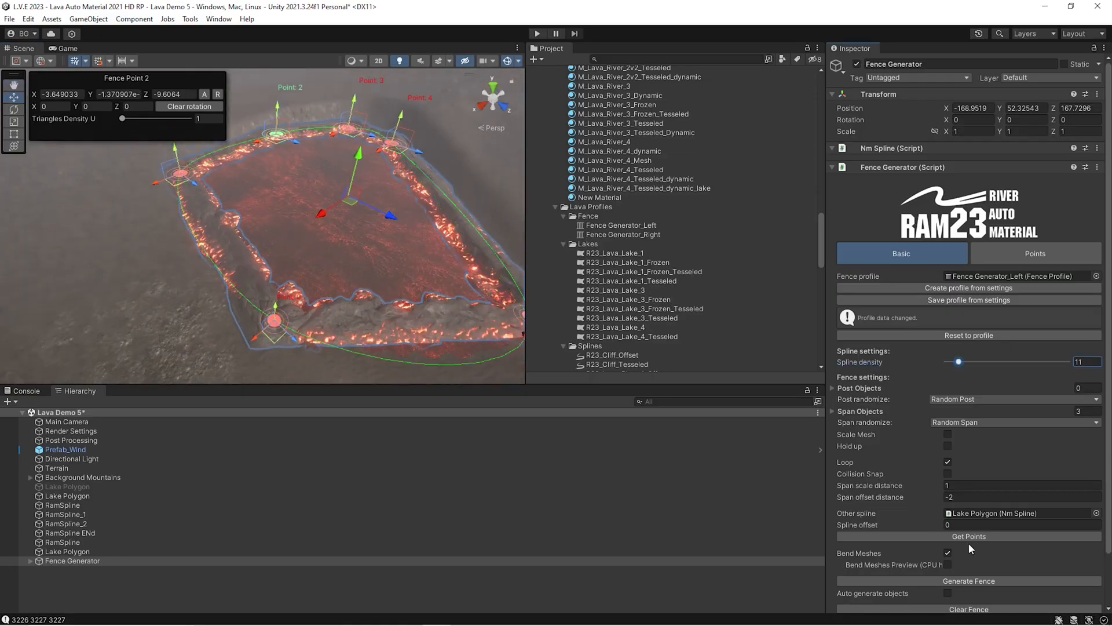
{"action": "left_click", "coordinate": [970, 582]}
{"action": "right_click_drag", "start_coordinate": [231, 243], "coordinate": [322, 243]}
{"action": "key", "text": "w"}
{"action": "key", "text": "s"}
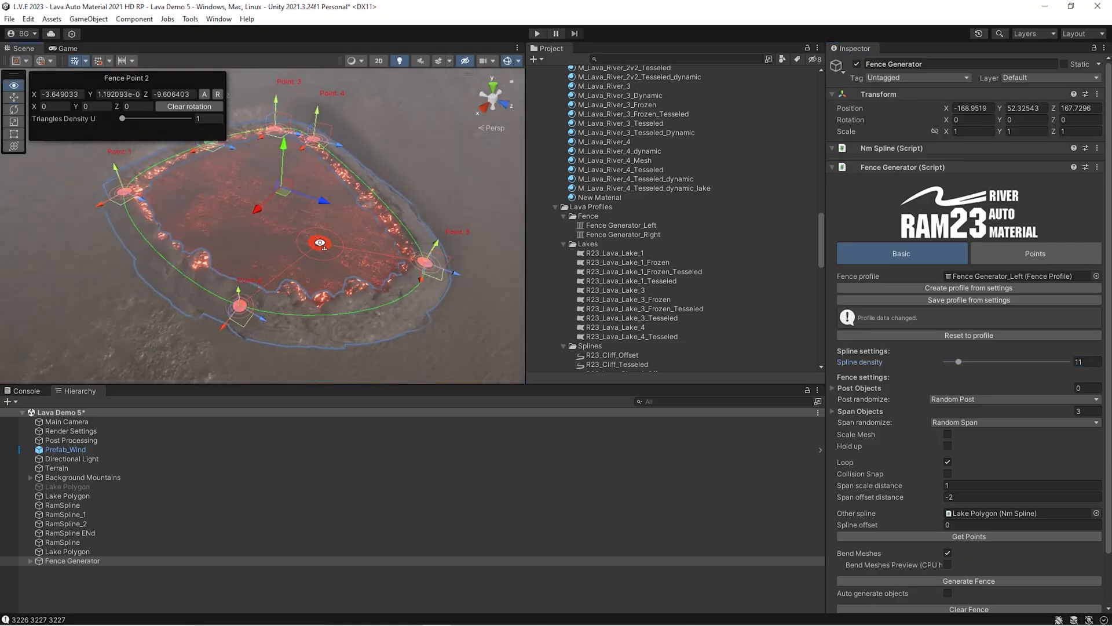
- Raise fence point 2 to a local height of about 1.39 and regenerate the fence
{"action": "right_click_drag", "start_coordinate": [197, 250], "coordinate": [319, 203]}
{"action": "key", "text": "w"}
{"action": "key", "text": "s"}
{"action": "key", "text": "w"}
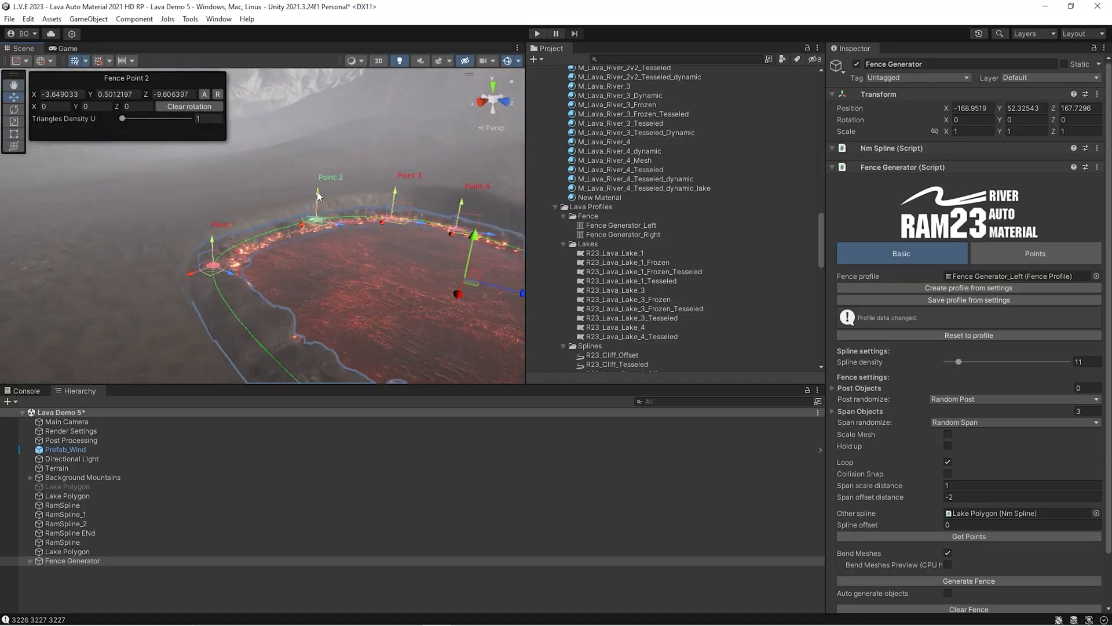
{"action": "left_click", "coordinate": [955, 581]}
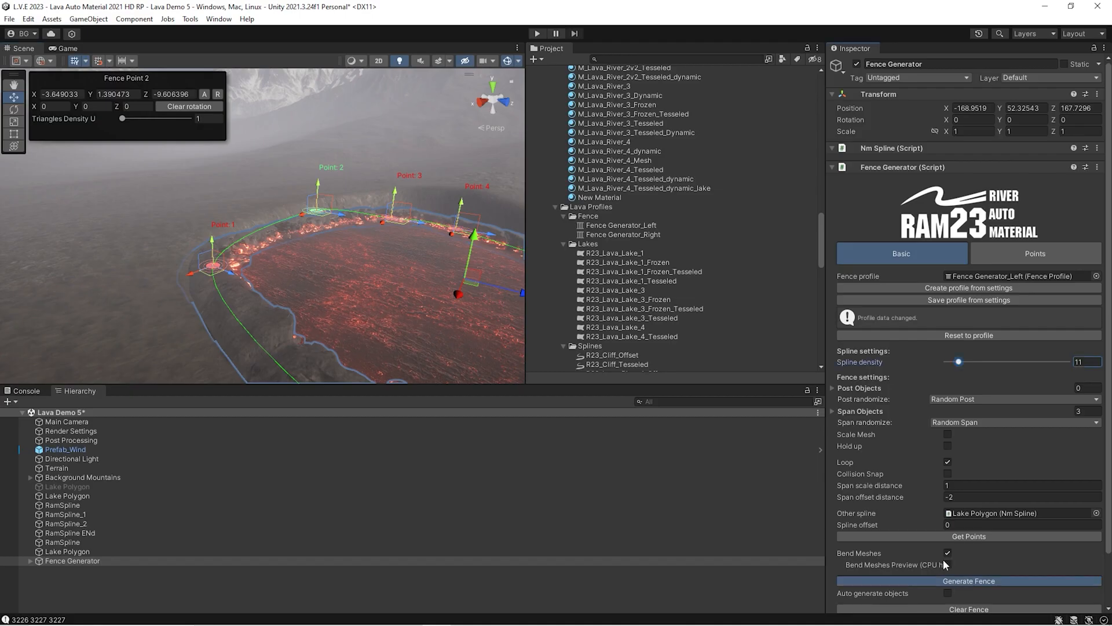
- Raise fence point 2 to a local height of about 1.95 and regenerate the rocks from a close view
{"action": "right_click_drag", "start_coordinate": [219, 243], "coordinate": [259, 228]}
{"action": "key", "text": "w"}
{"action": "left_click_drag", "start_coordinate": [249, 189], "coordinate": [243, 159]}
{"action": "left_click", "coordinate": [963, 581]}
{"action": "left_click", "coordinate": [978, 581]}
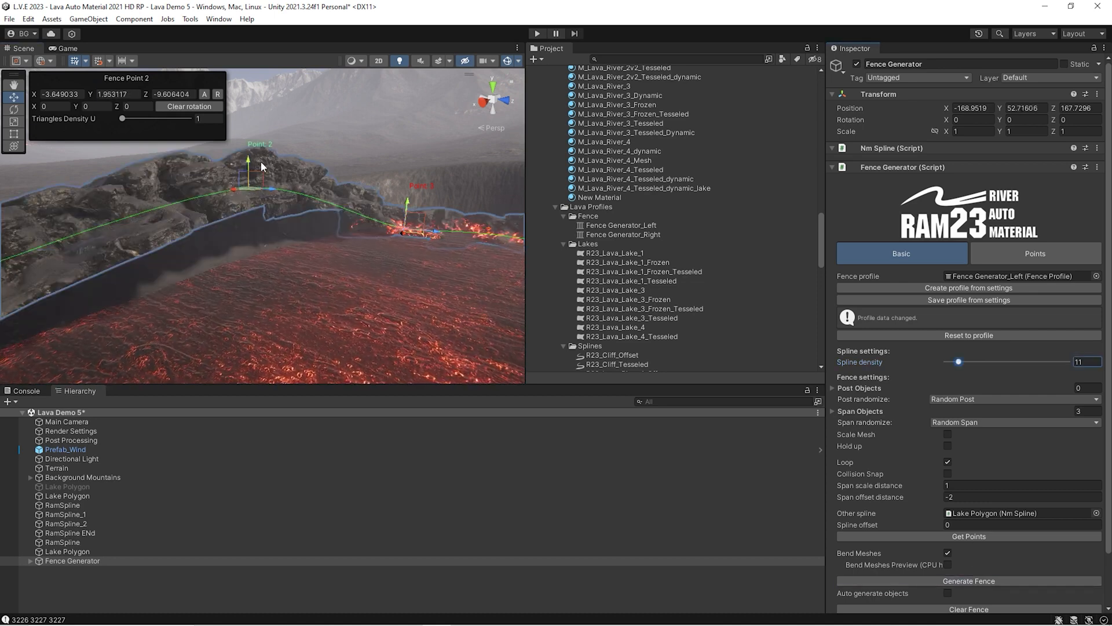
- Lower fence point 2 to about -0.68 and regenerate the fence, raise the point to about 2.32 and regenerate it again
{"action": "left_click_drag", "start_coordinate": [261, 162], "coordinate": [262, 240]}
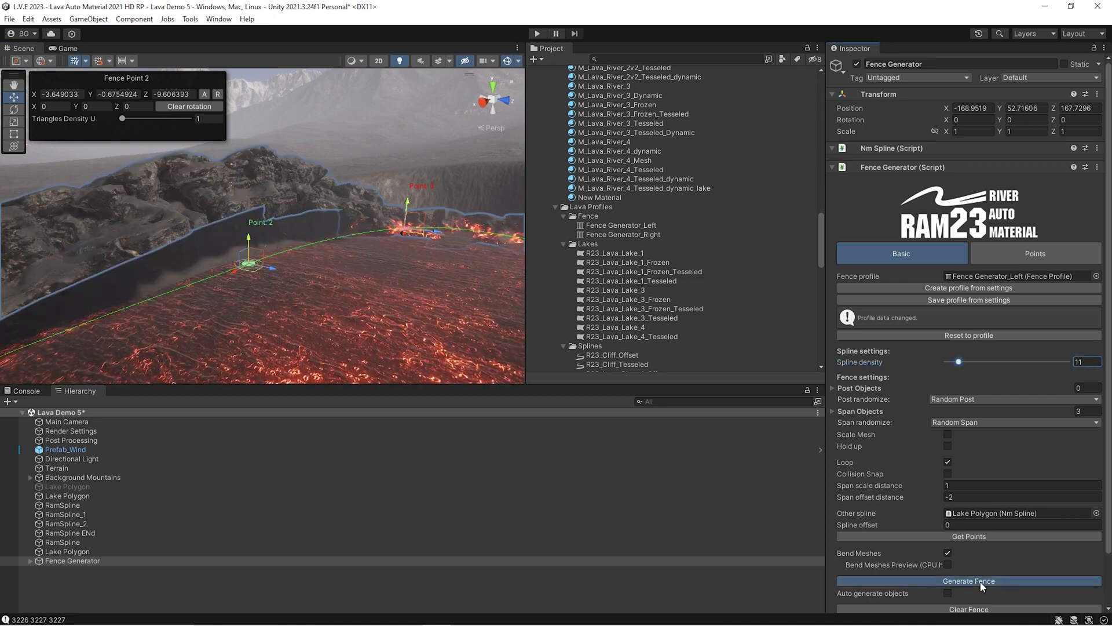
{"action": "left_click", "coordinate": [968, 580]}
{"action": "left_click_drag", "start_coordinate": [249, 241], "coordinate": [242, 164]}
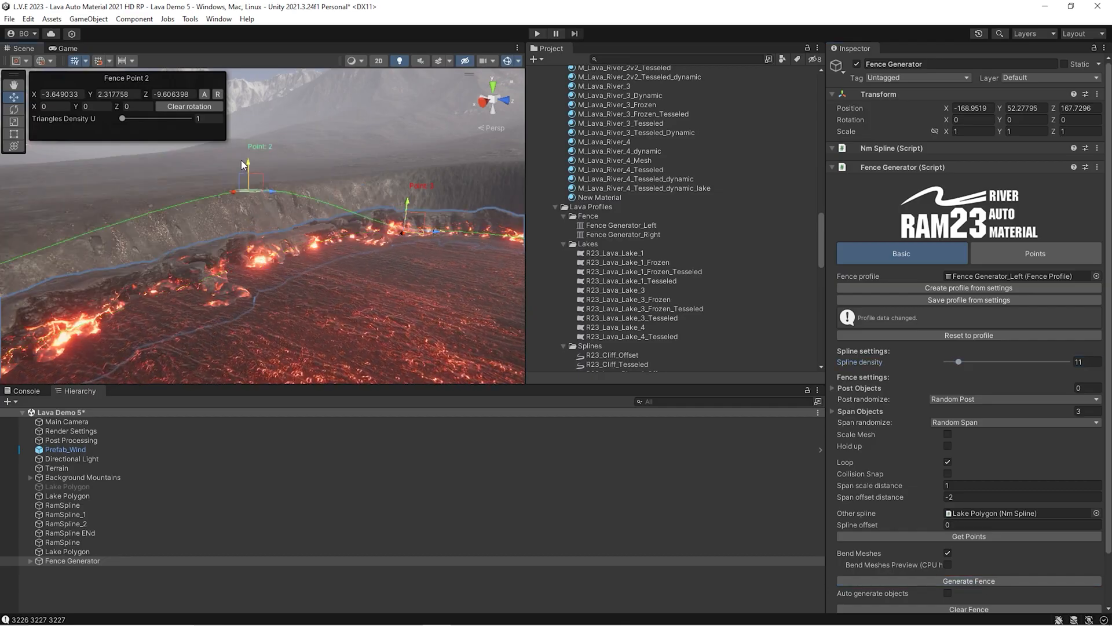
{"action": "left_click", "coordinate": [1007, 581]}
{"action": "right_click_drag", "start_coordinate": [293, 260], "coordinate": [116, 215]}
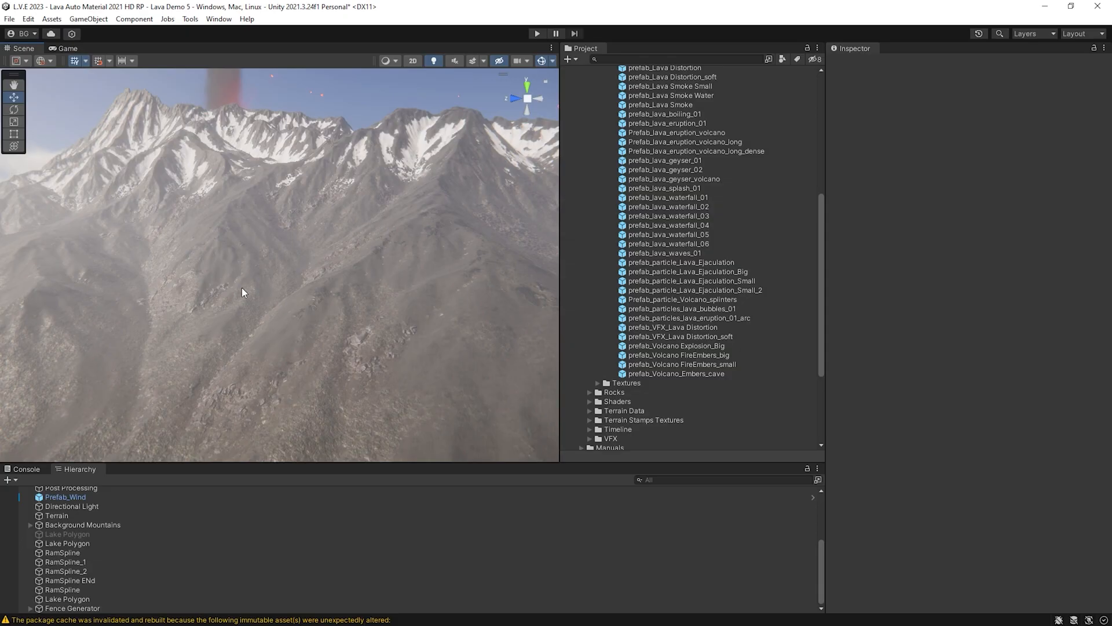
- Create a new NatureManufacture river spline for the slope below the snowy mountain peaks
{"action": "right_click_drag", "start_coordinate": [241, 287], "coordinate": [276, 276]}
{"action": "right_click_drag", "start_coordinate": [232, 141], "coordinate": [357, 166]}
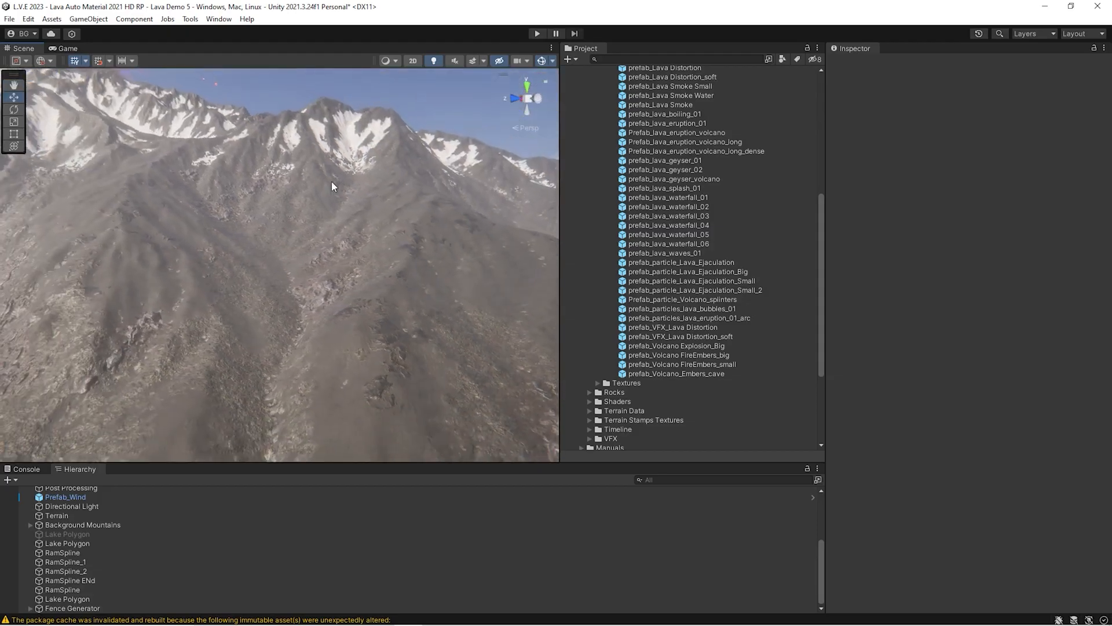
{"action": "right_click_drag", "start_coordinate": [303, 402], "coordinate": [282, 215]}
{"action": "right_click_drag", "start_coordinate": [269, 276], "coordinate": [296, 293]}
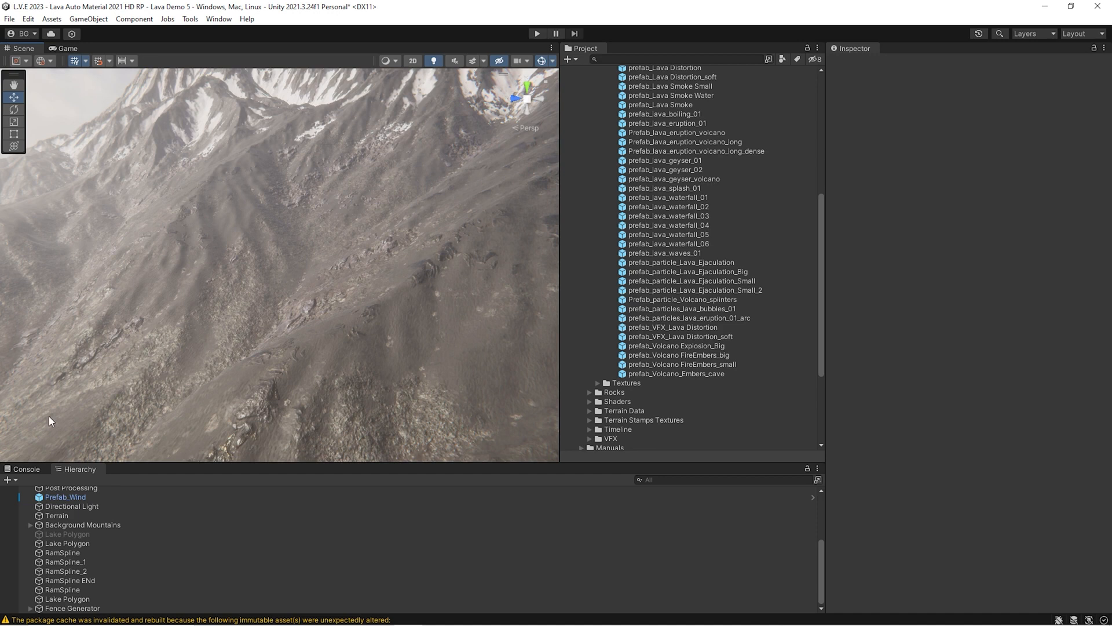
{"action": "left_click", "coordinate": [13, 481]}
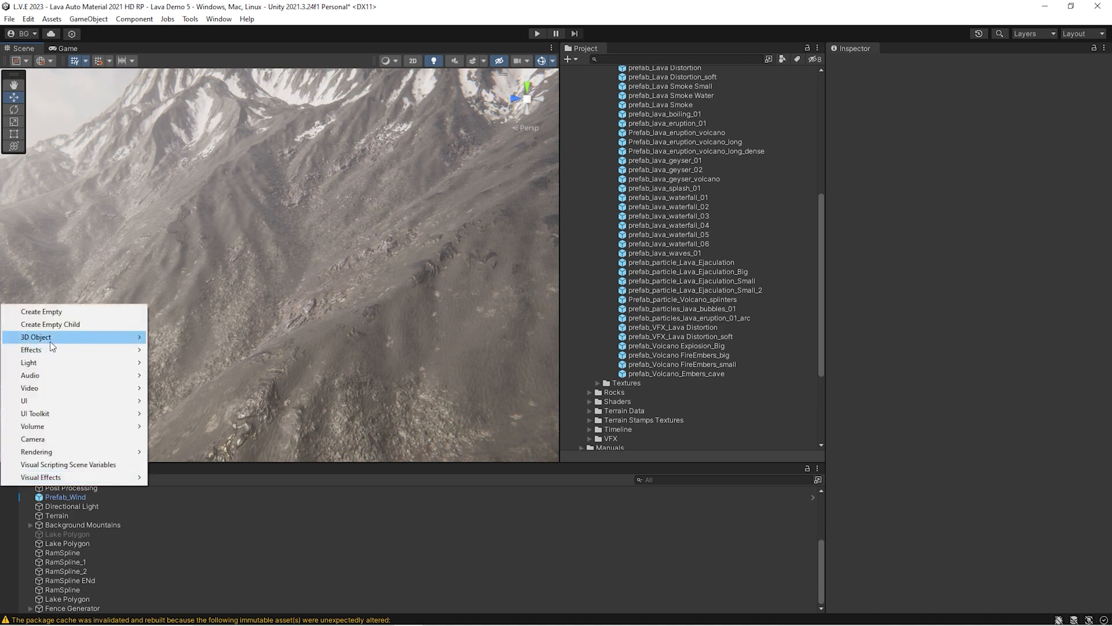
{"action": "mouse_move", "coordinate": [197, 459]}
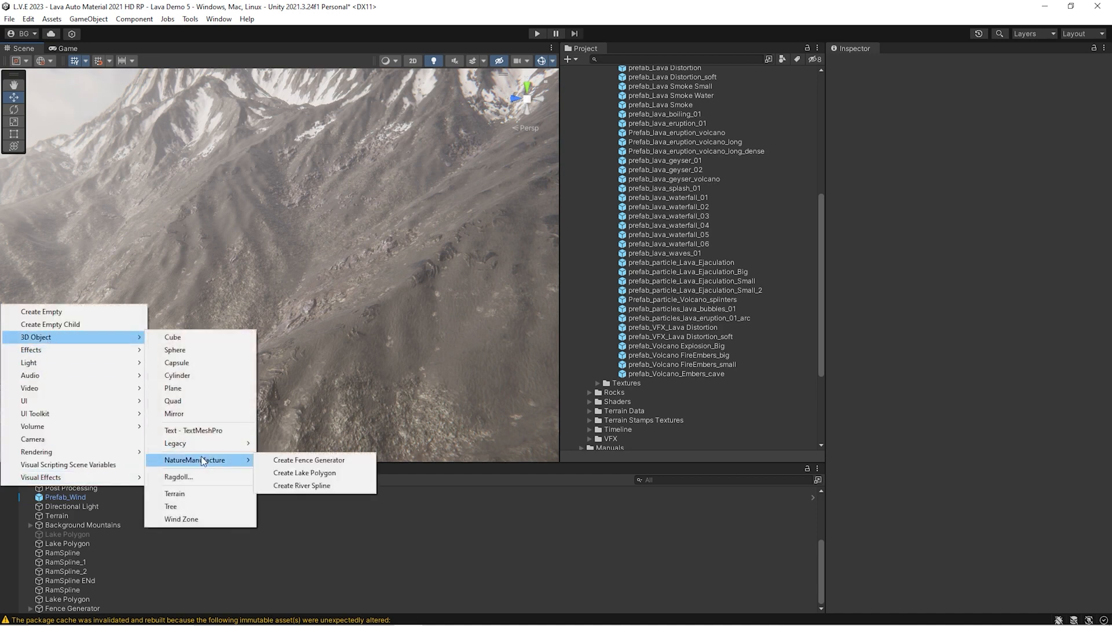
{"action": "left_click", "coordinate": [299, 486]}
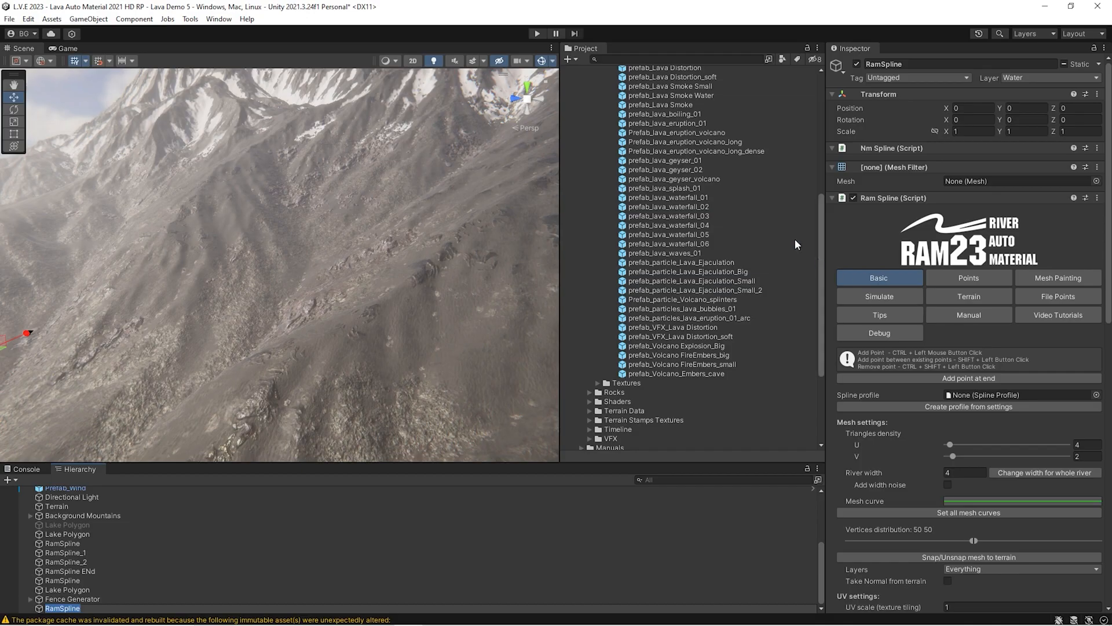
- Assign the R23_Lava_River_3_Tesseled_Frozen profile from the Lava Profiles splines to the new RamSpline
{"action": "scroll", "coordinate": [753, 231], "scroll_direction": "up", "scroll_amount": 4}
{"action": "scroll", "coordinate": [685, 210], "scroll_direction": "up", "scroll_amount": 4}
{"action": "scroll", "coordinate": [676, 226], "scroll_direction": "down", "scroll_amount": 12}
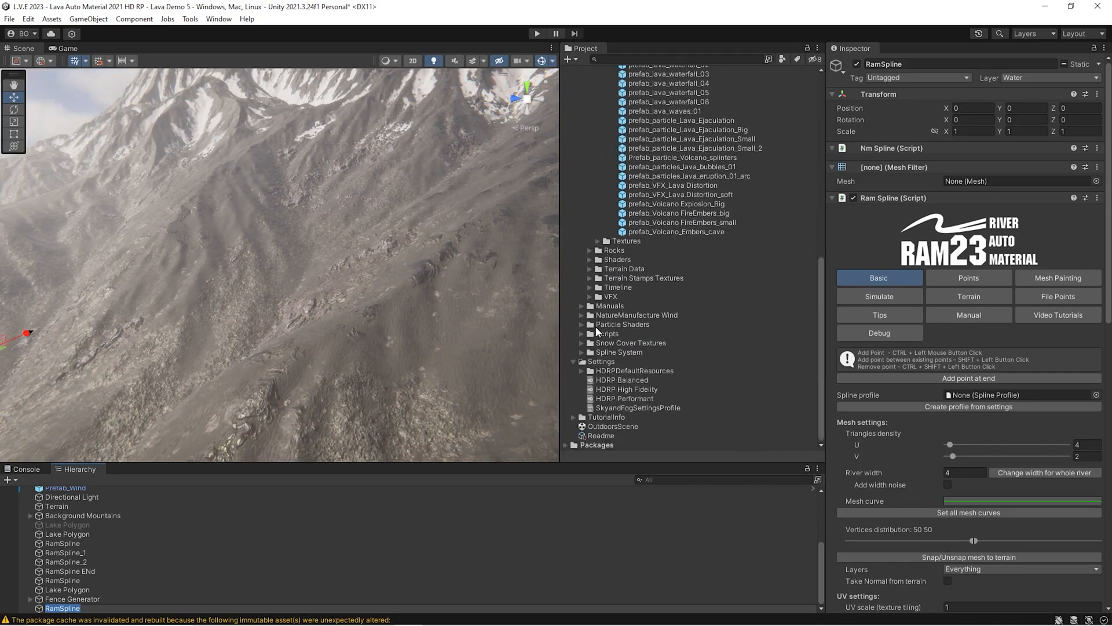
{"action": "scroll", "coordinate": [631, 211], "scroll_direction": "up", "scroll_amount": 10}
{"action": "left_click", "coordinate": [590, 184]}
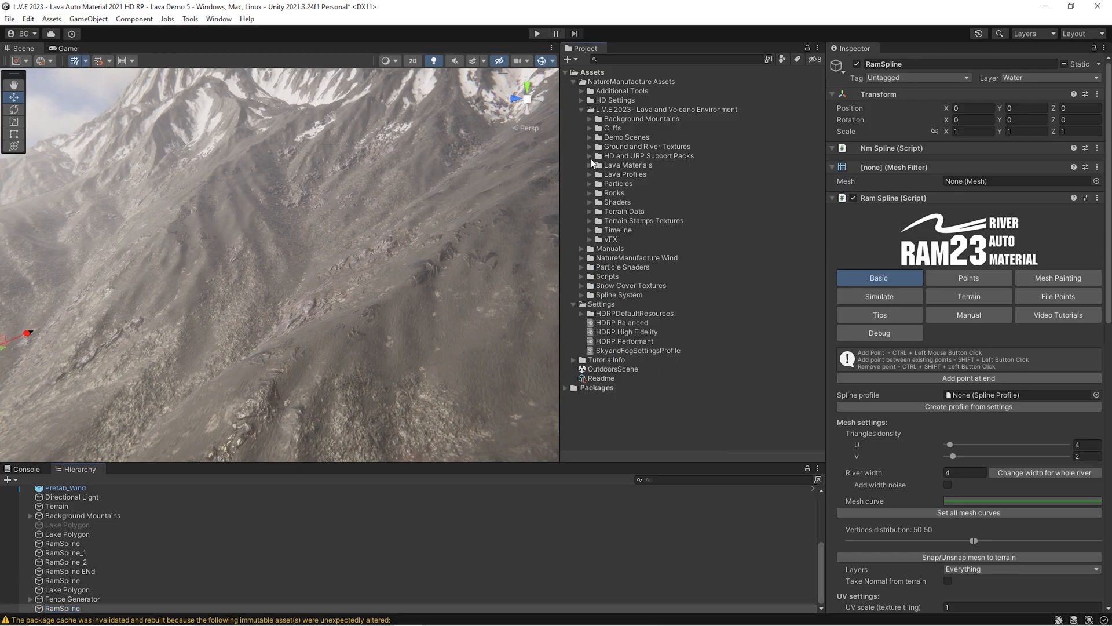
{"action": "left_click", "coordinate": [590, 175]}
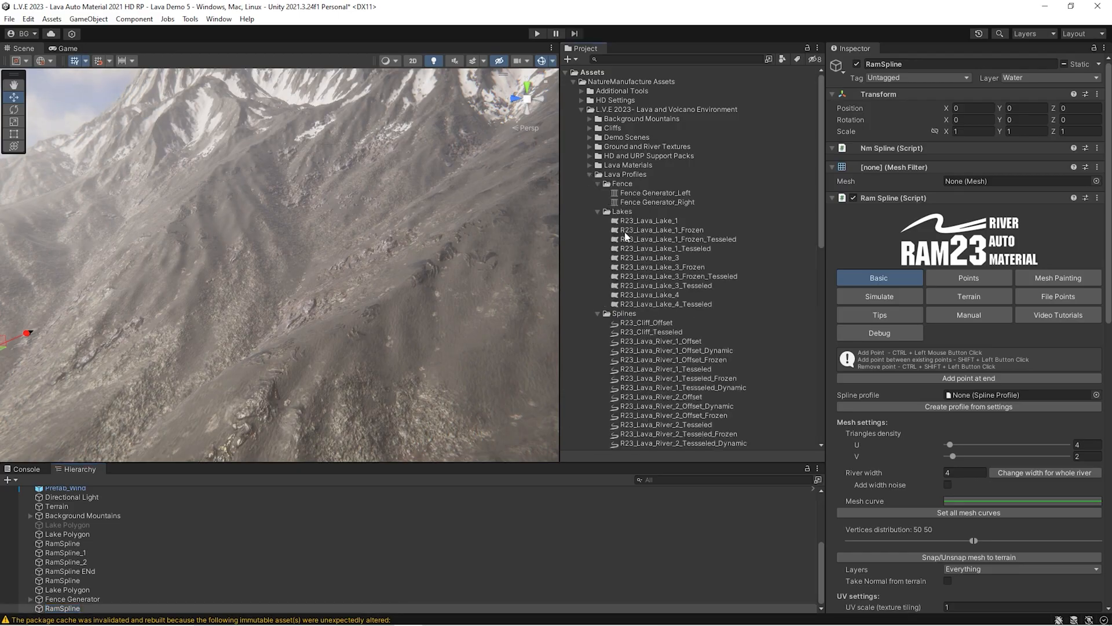
{"action": "right_click_drag", "start_coordinate": [420, 246], "coordinate": [402, 254]}
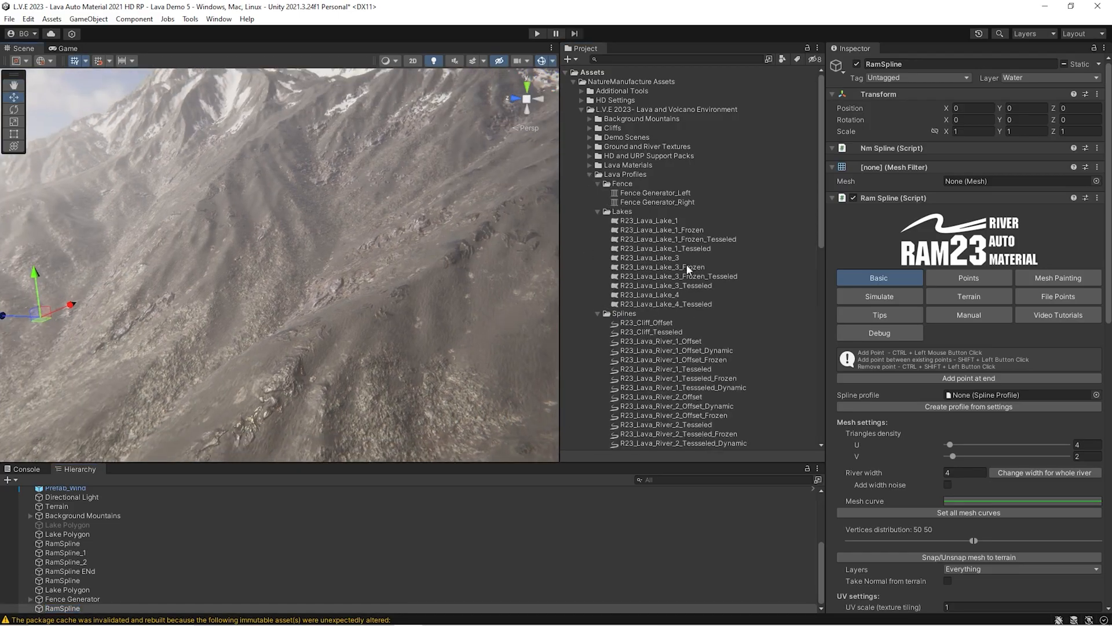
{"action": "left_click_drag", "start_coordinate": [670, 282], "coordinate": [985, 396]}
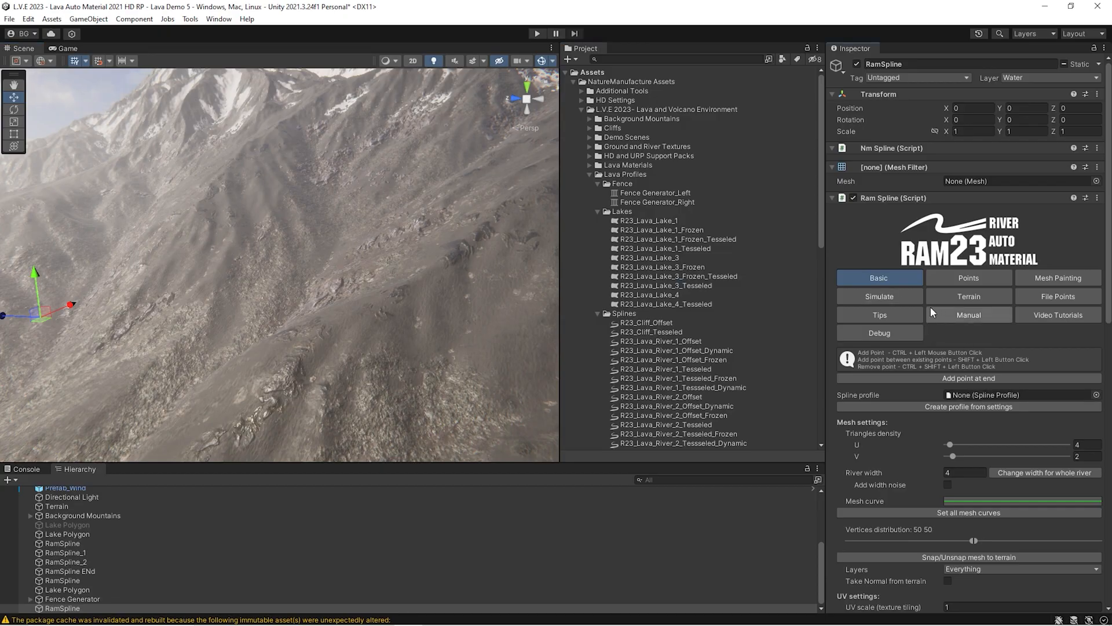
{"action": "left_click", "coordinate": [598, 212]}
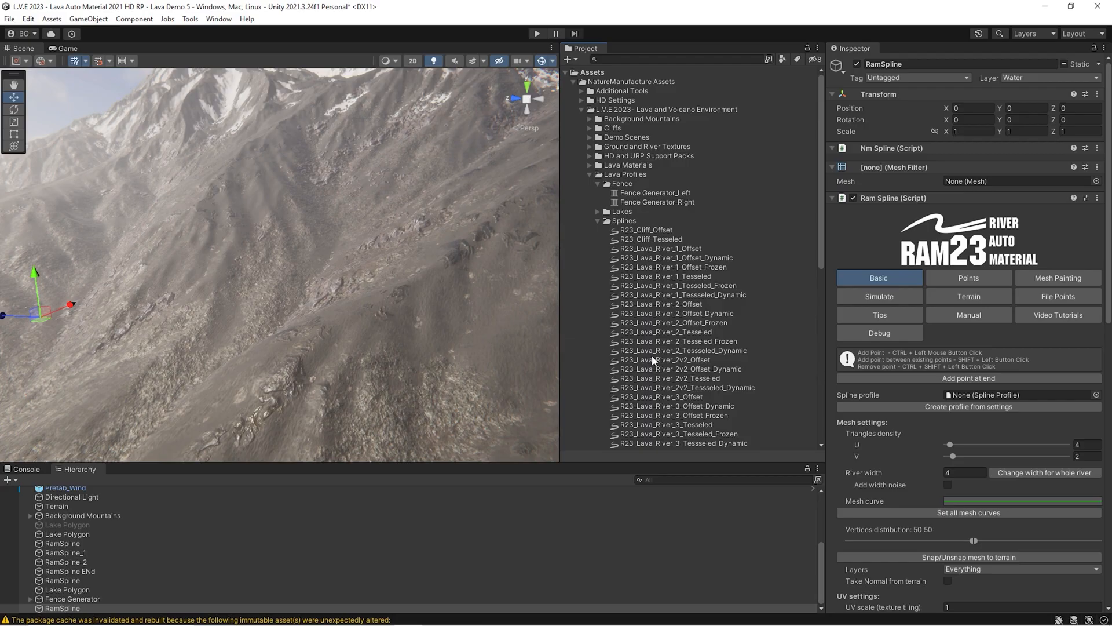
{"action": "scroll", "coordinate": [689, 386], "scroll_direction": "down", "scroll_amount": 1}
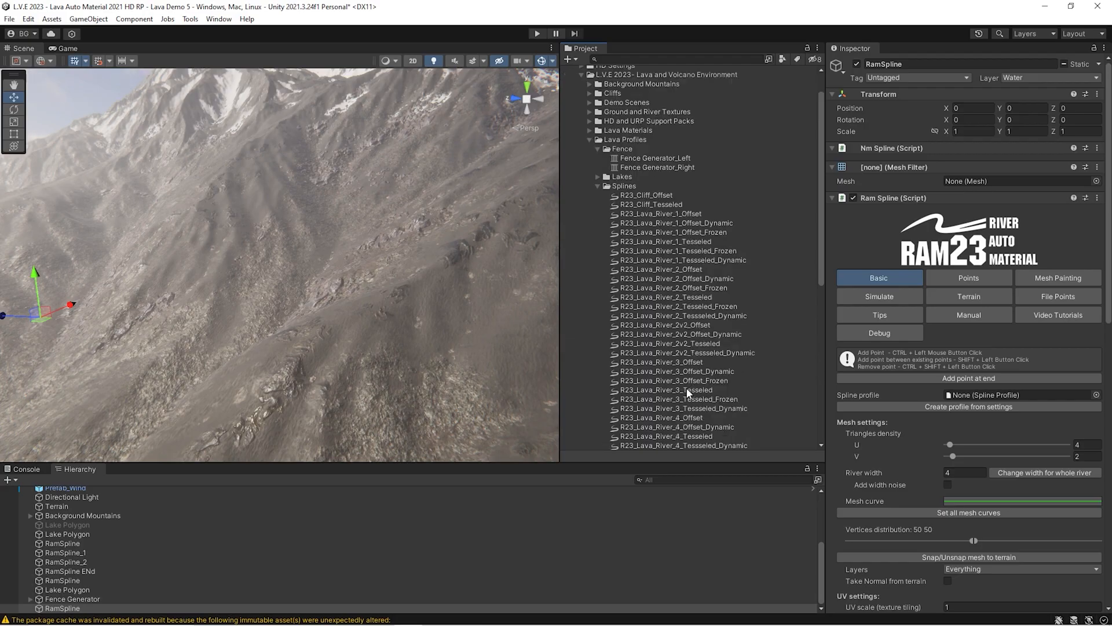
{"action": "left_click_drag", "start_coordinate": [705, 404], "coordinate": [967, 397]}
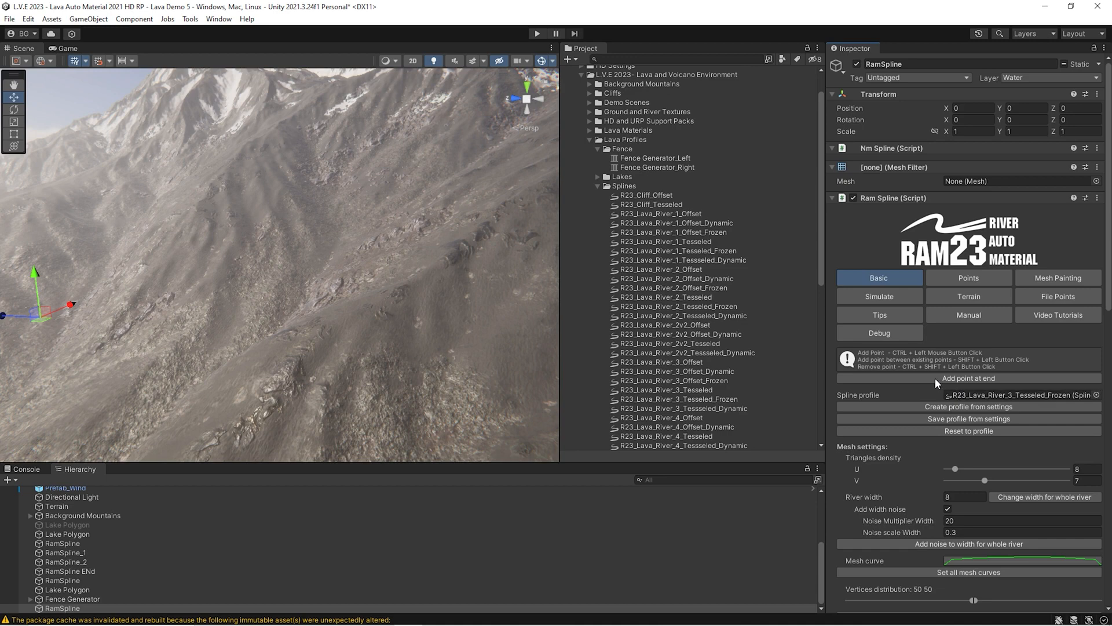
- Place seven spline points in a curve running down the mountain slope to lay out the frozen lava river
{"action": "left_click", "coordinate": [342, 177], "text": "ctrl"}
{"action": "left_click", "coordinate": [348, 216], "text": "ctrl"}
{"action": "left_click", "coordinate": [328, 267], "text": "ctrl"}
{"action": "left_click", "coordinate": [290, 307], "text": "ctrl"}
{"action": "left_click", "coordinate": [238, 342], "text": "ctrl"}
{"action": "left_click", "coordinate": [150, 382], "text": "ctrl"}
{"action": "left_click", "coordinate": [59, 423], "text": "ctrl"}
{"action": "right_click_drag", "start_coordinate": [331, 314], "coordinate": [280, 326]}
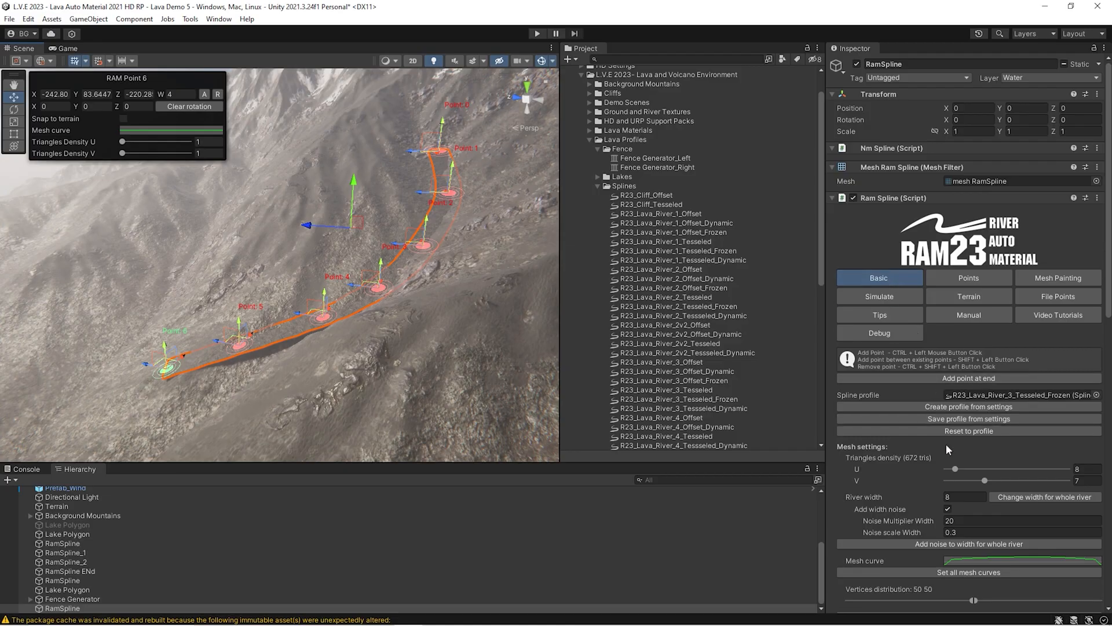
- Try a river width of 12 for the whole frozen lava river, and set the whole river's width back to 8
{"action": "scroll", "coordinate": [950, 449], "scroll_direction": "down", "scroll_amount": 2}
{"action": "left_click", "coordinate": [957, 433]}
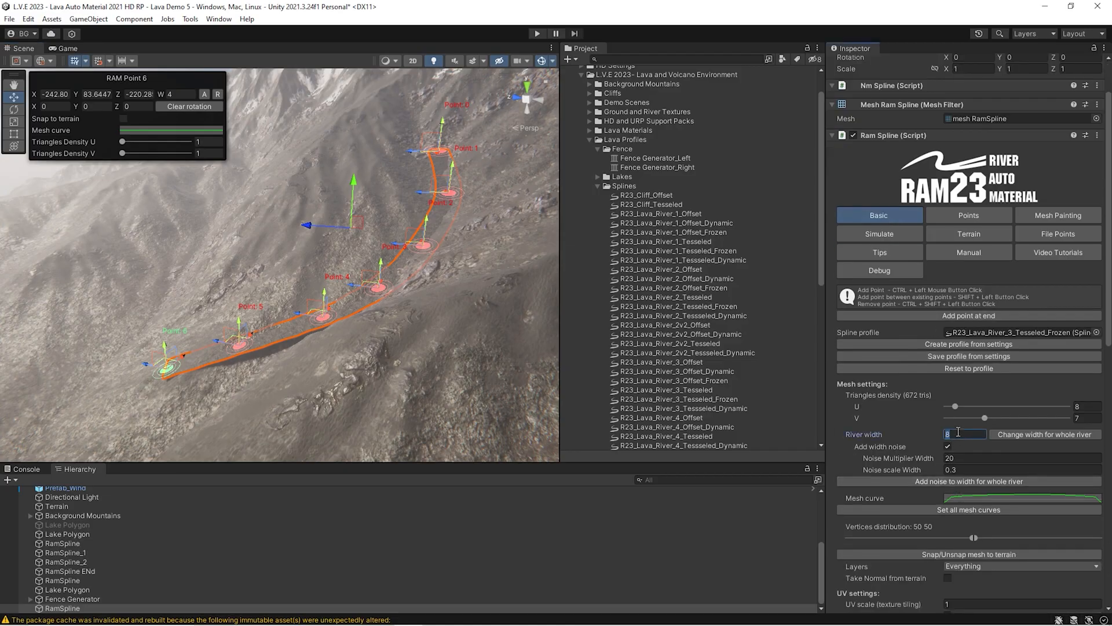
{"action": "type", "text": "12"}
{"action": "left_click", "coordinate": [1002, 436]}
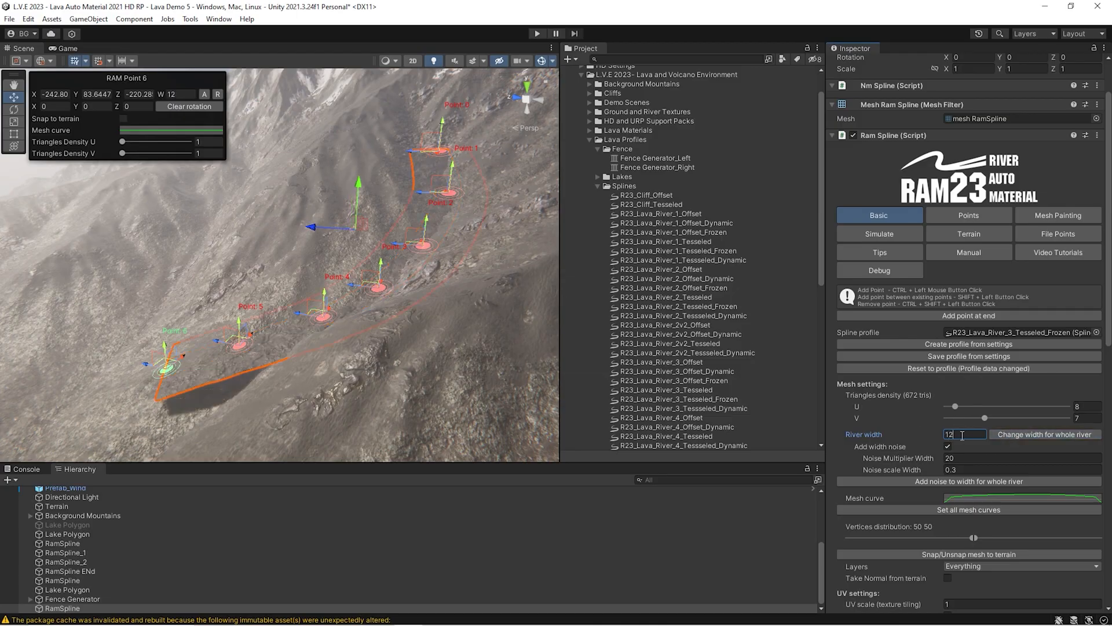
{"action": "type", "text": "8"}
{"action": "left_click", "coordinate": [1021, 434]}
- Raise the river mesh's triangle density to U 28 and V 11
{"action": "right_click_drag", "start_coordinate": [360, 249], "coordinate": [409, 218]}
{"action": "key", "text": "w"}
{"action": "key", "text": "s"}
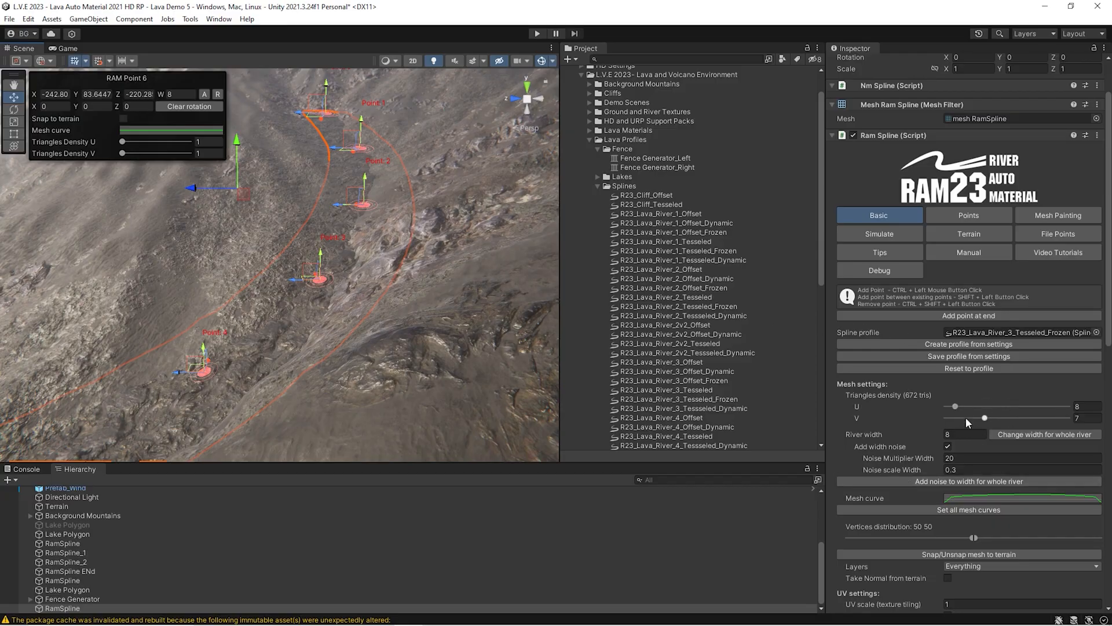
{"action": "left_click", "coordinate": [979, 406]}
{"action": "left_click", "coordinate": [1009, 419]}
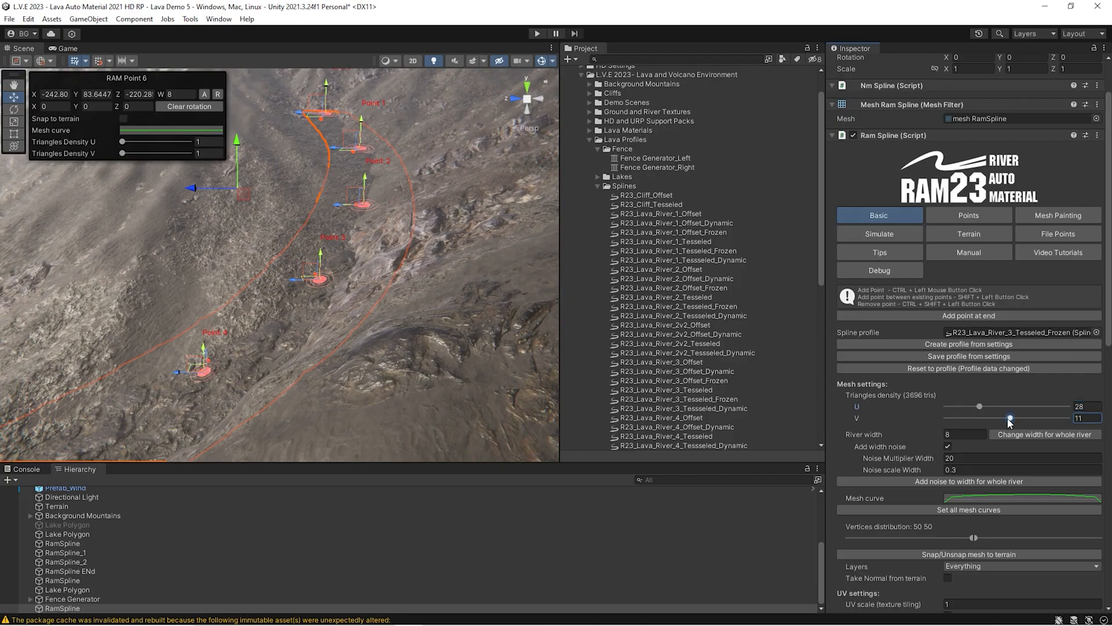
{"action": "right_click_drag", "start_coordinate": [445, 327], "coordinate": [439, 339]}
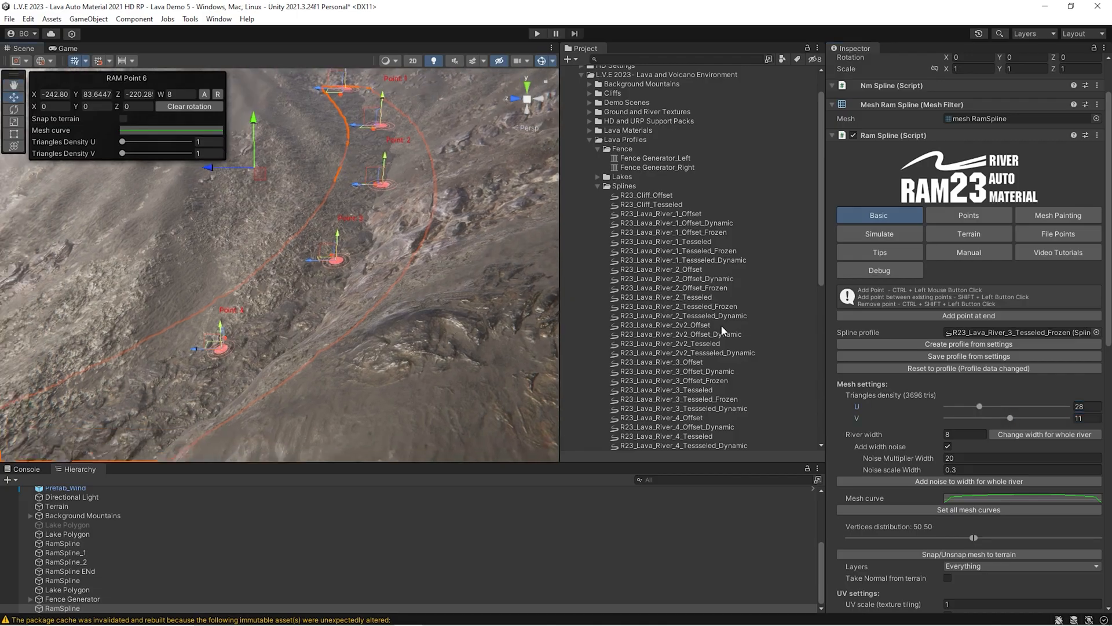
- Snap the river mesh to the terrain and take its normals from the terrain per vertex
{"action": "scroll", "coordinate": [910, 435], "scroll_direction": "down", "scroll_amount": 4}
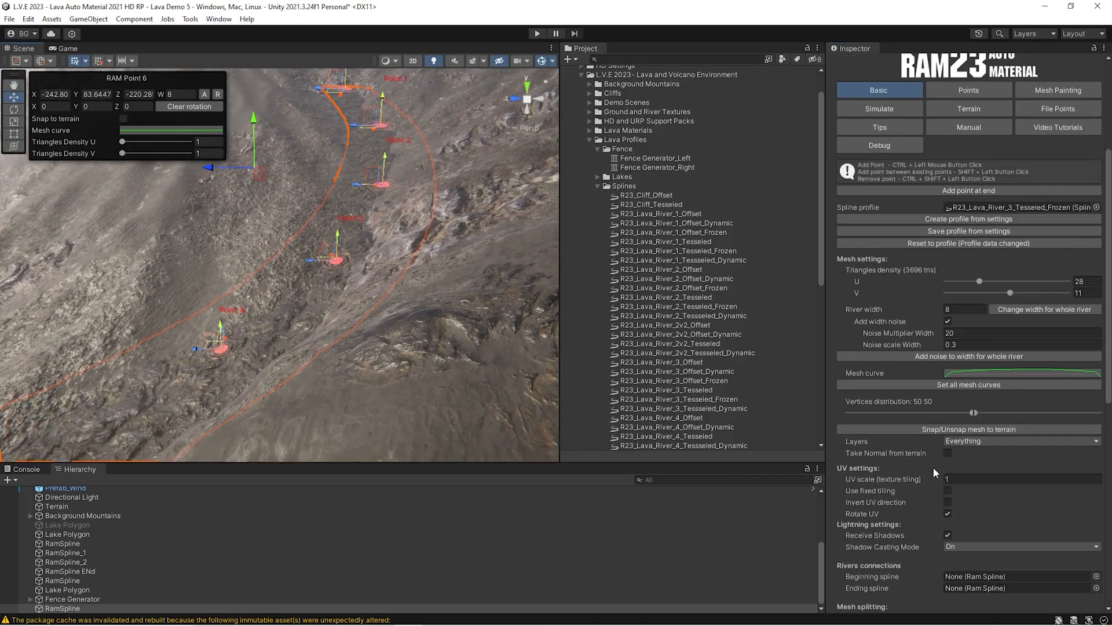
{"action": "left_click", "coordinate": [926, 429]}
{"action": "mouse_move", "coordinate": [324, 266]}
{"action": "right_mouse_down"}
{"action": "mouse_move", "coordinate": [296, 280]}
{"action": "mouse_move", "coordinate": [277, 262]}
{"action": "mouse_move", "coordinate": [330, 259]}
{"action": "right_mouse_up"}
{"action": "right_click_drag", "start_coordinate": [358, 333], "coordinate": [415, 305]}
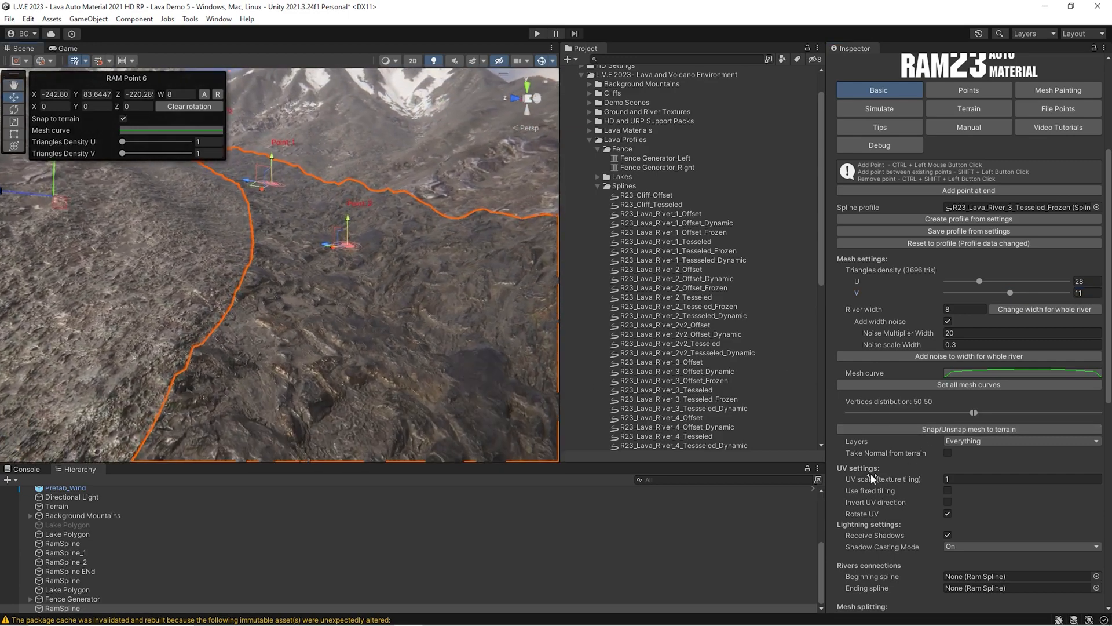
{"action": "left_click", "coordinate": [947, 453]}
{"action": "right_click_drag", "start_coordinate": [447, 352], "coordinate": [198, 287]}
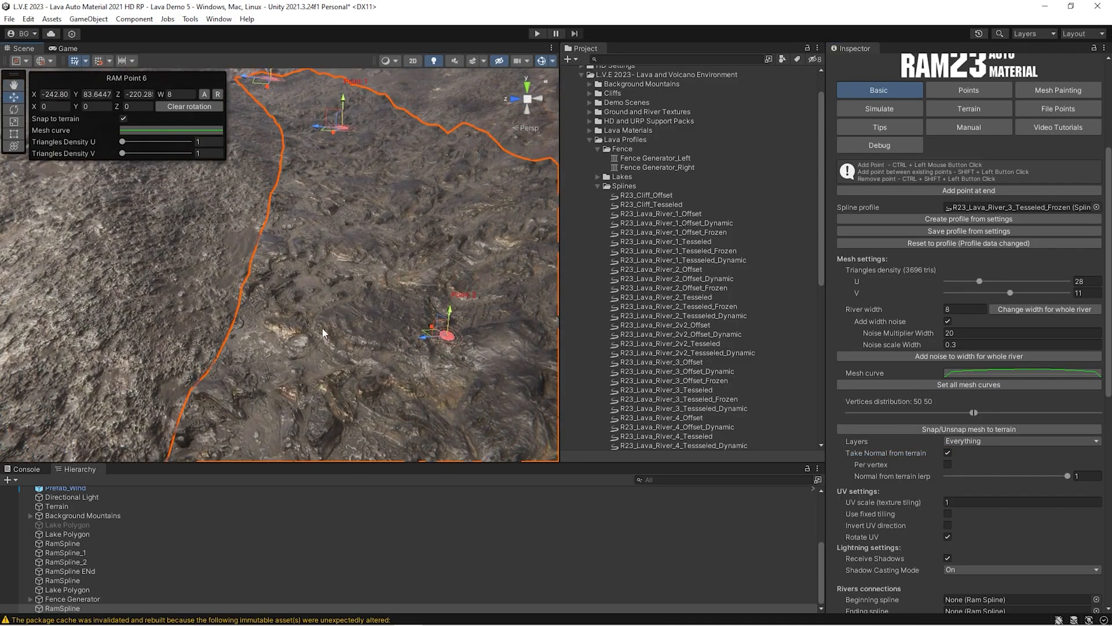
{"action": "right_click_drag", "start_coordinate": [185, 285], "coordinate": [260, 269]}
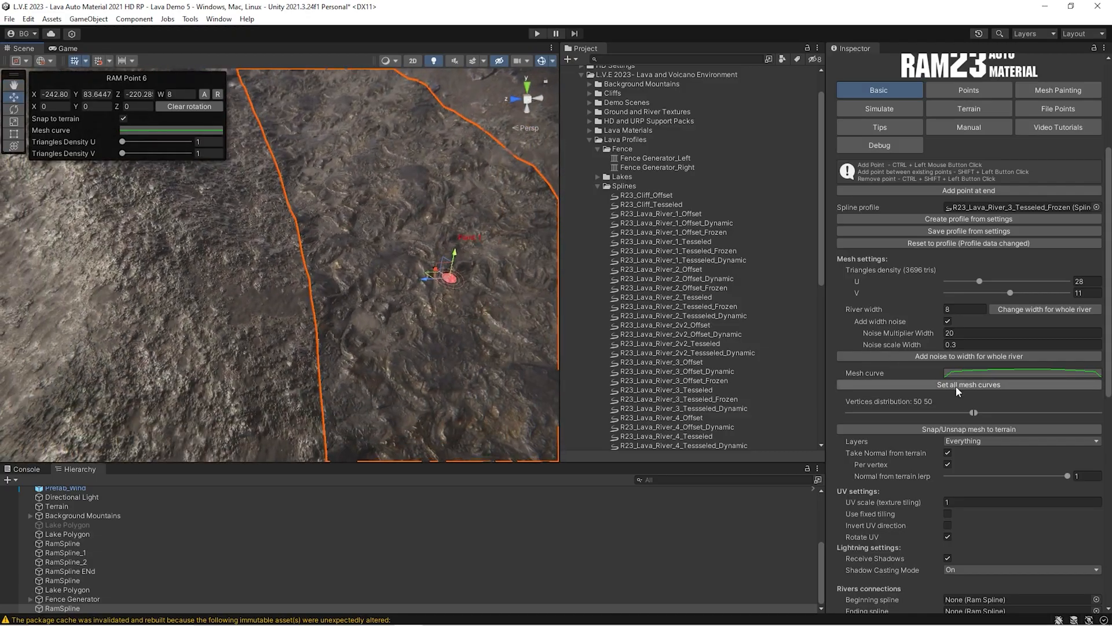
- Apply the current mesh curve to all points of the river
{"action": "left_click", "coordinate": [957, 386]}
{"action": "right_click_drag", "start_coordinate": [309, 254], "coordinate": [252, 326]}
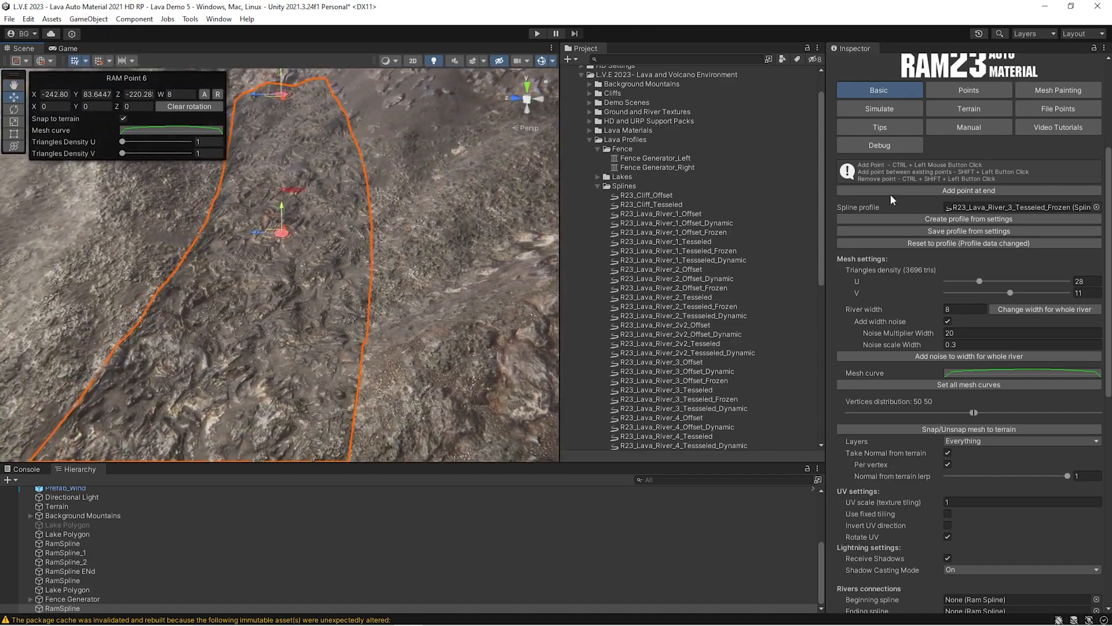
{"action": "left_click_drag", "start_coordinate": [397, 218], "coordinate": [321, 225], "text": "alt"}
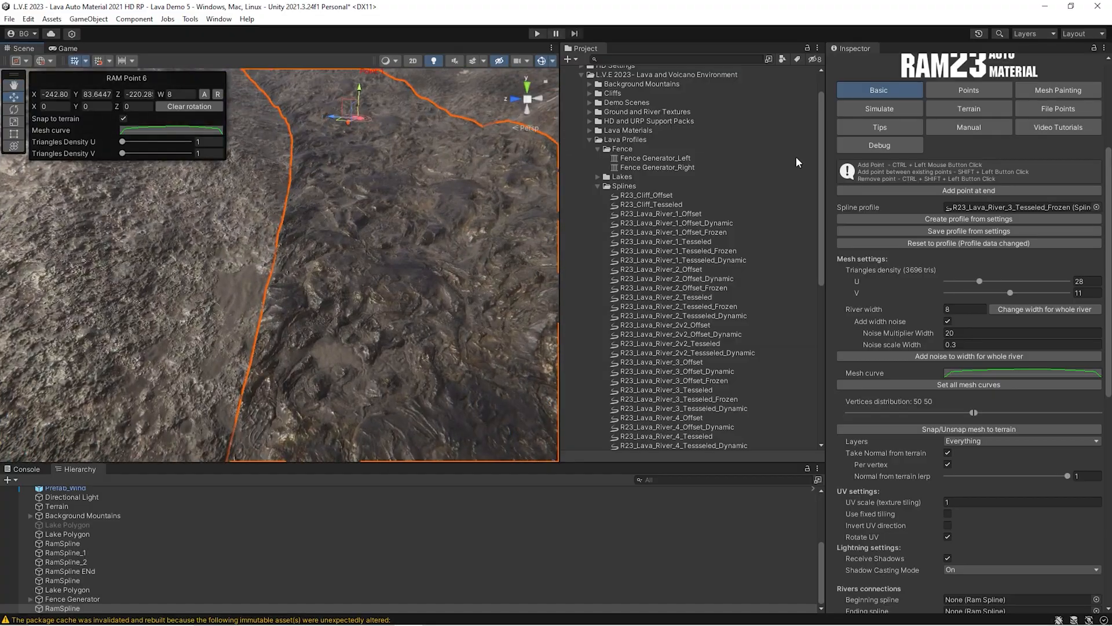
- Set up vertex color painting on the river with a white draw color, with the G and B channels disabled
{"action": "left_click", "coordinate": [1057, 90]}
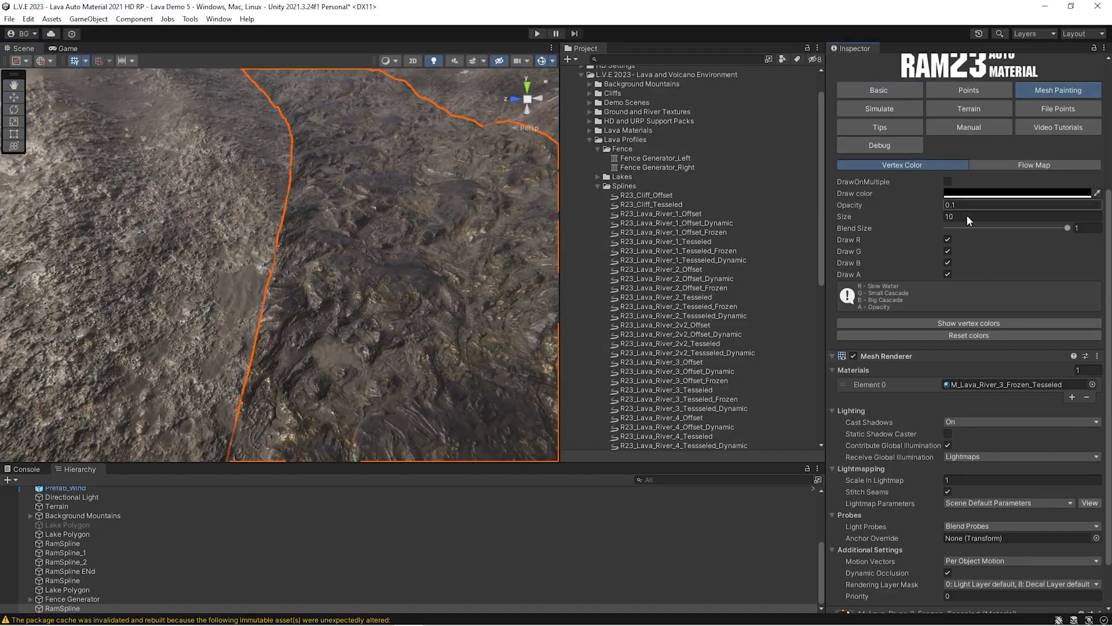
{"action": "left_click_drag", "start_coordinate": [321, 266], "coordinate": [333, 246], "text": "alt"}
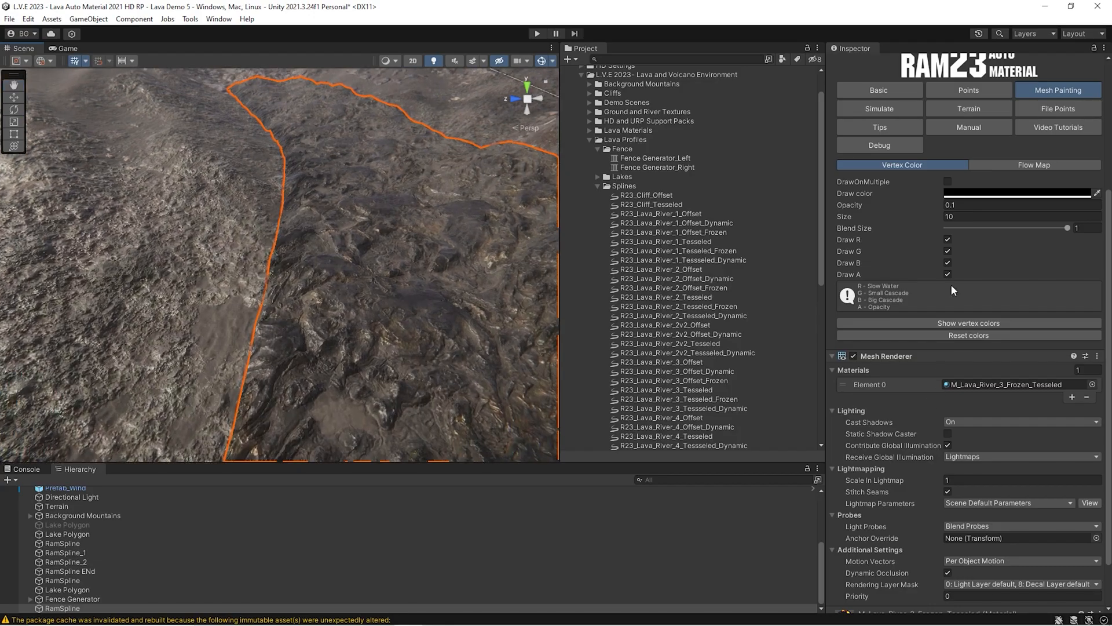
{"action": "left_click", "coordinate": [985, 193]}
{"action": "left_click", "coordinate": [890, 234]}
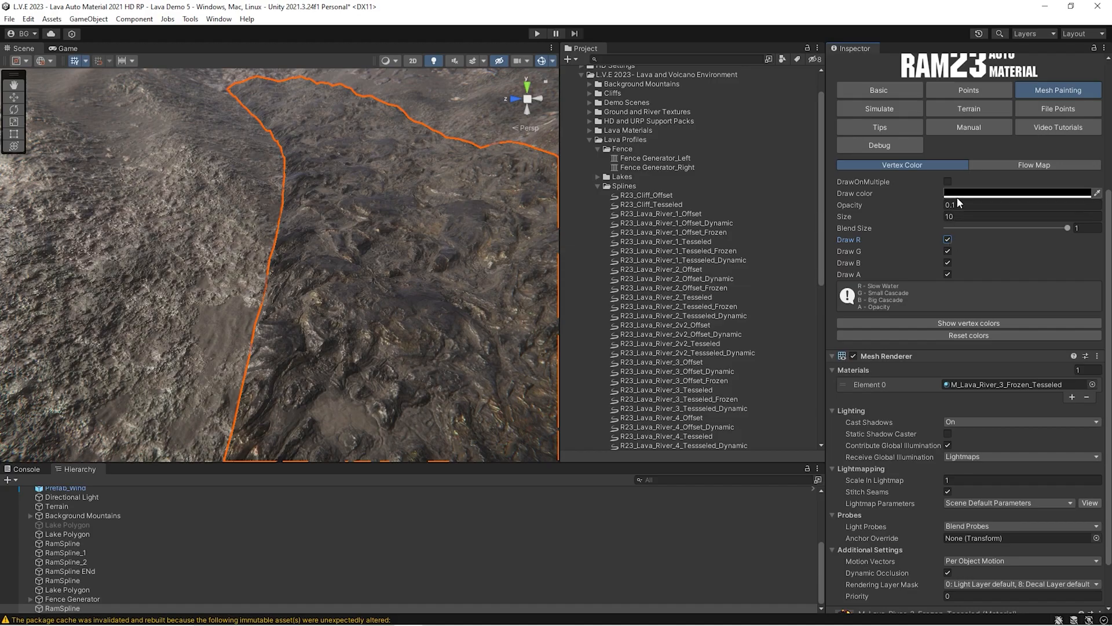
{"action": "left_click", "coordinate": [985, 193]}
{"action": "left_click", "coordinate": [924, 231]}
{"action": "left_click", "coordinate": [948, 251]}
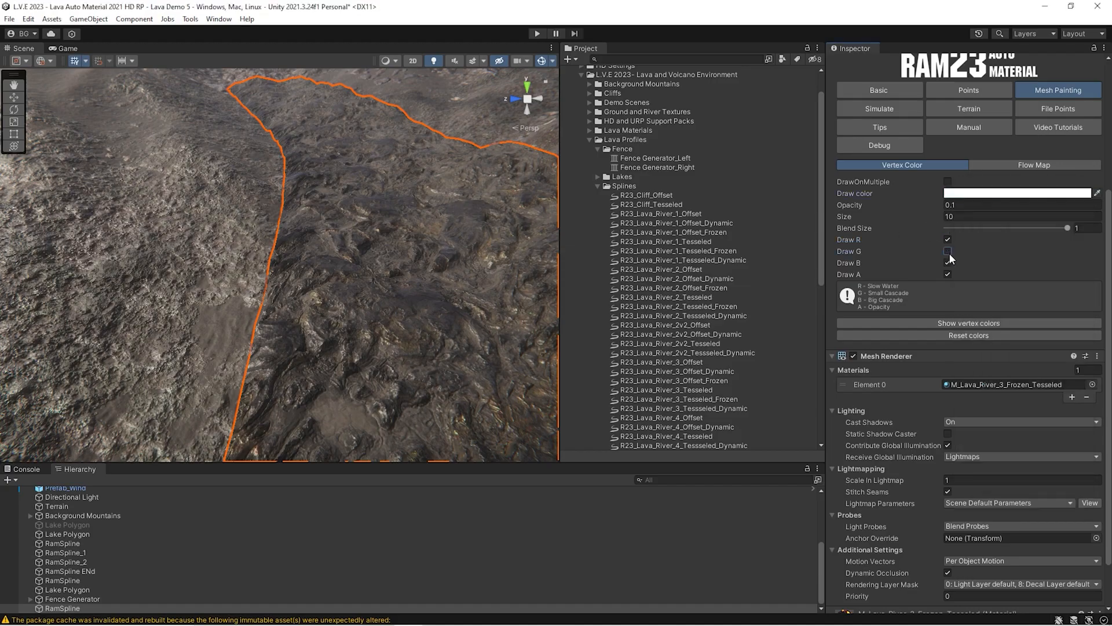
{"action": "left_click", "coordinate": [948, 262]}
- Set the brush size to 3 and blend size to about 0.55, and paint glowing lava onto the river surface
{"action": "left_click", "coordinate": [958, 217]}
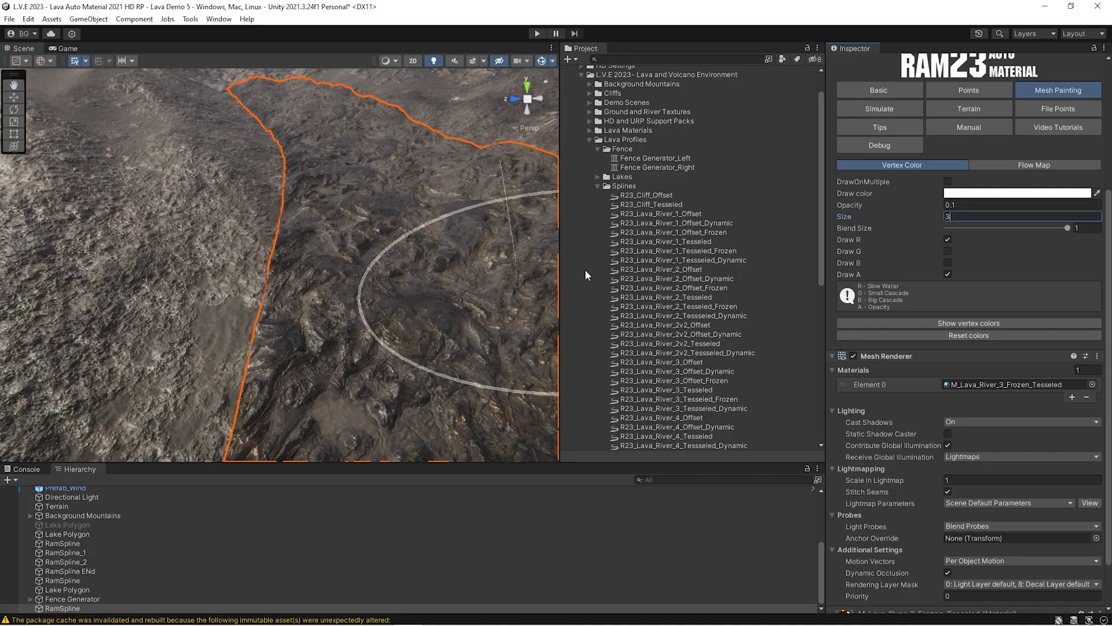
{"action": "left_click", "coordinate": [1014, 226]}
{"action": "right_click_drag", "start_coordinate": [454, 255], "coordinate": [405, 270]}
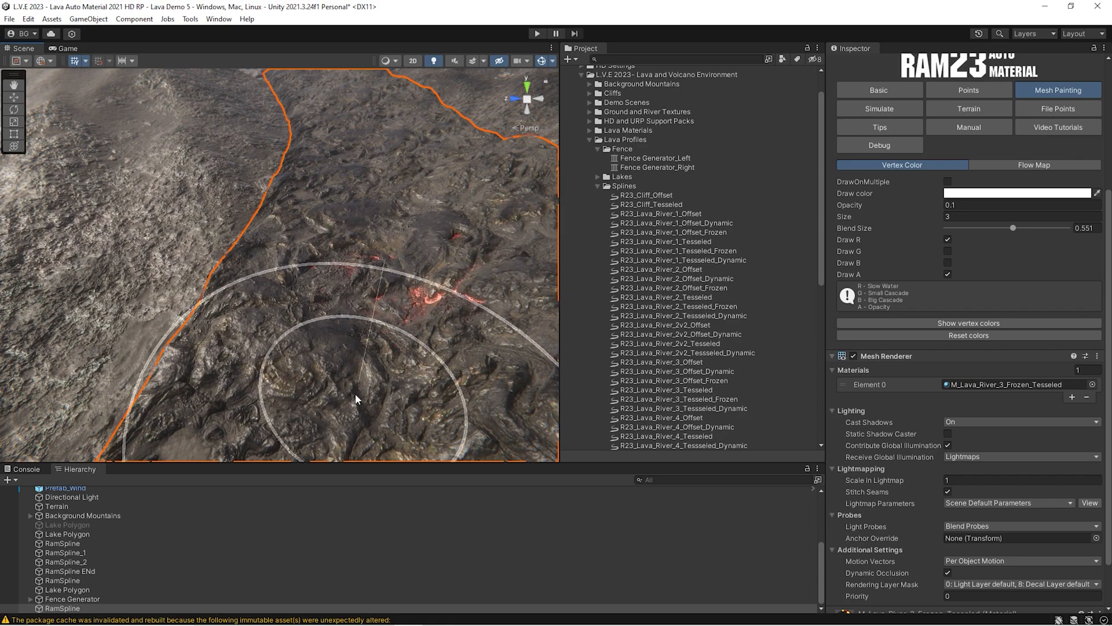
{"action": "right_click_drag", "start_coordinate": [356, 399], "coordinate": [338, 384]}
{"action": "left_click_drag", "start_coordinate": [338, 385], "coordinate": [321, 427]}
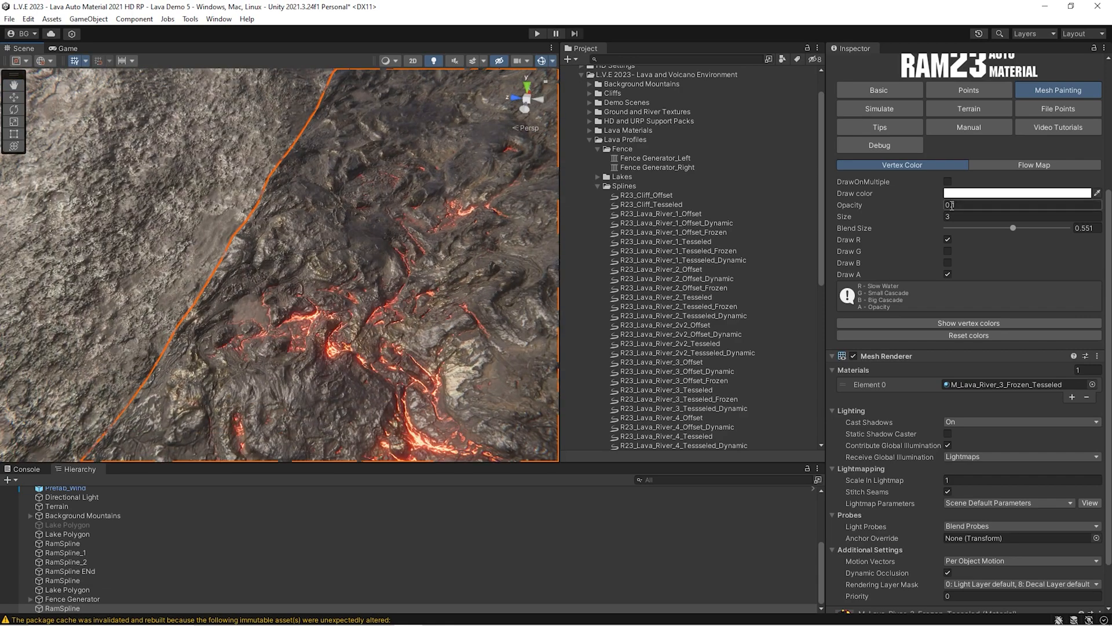
- Switch vertex painting from the R to the G channel and smooth the lava surface along the river's edge
{"action": "right_click_drag", "start_coordinate": [288, 221], "coordinate": [332, 204]}
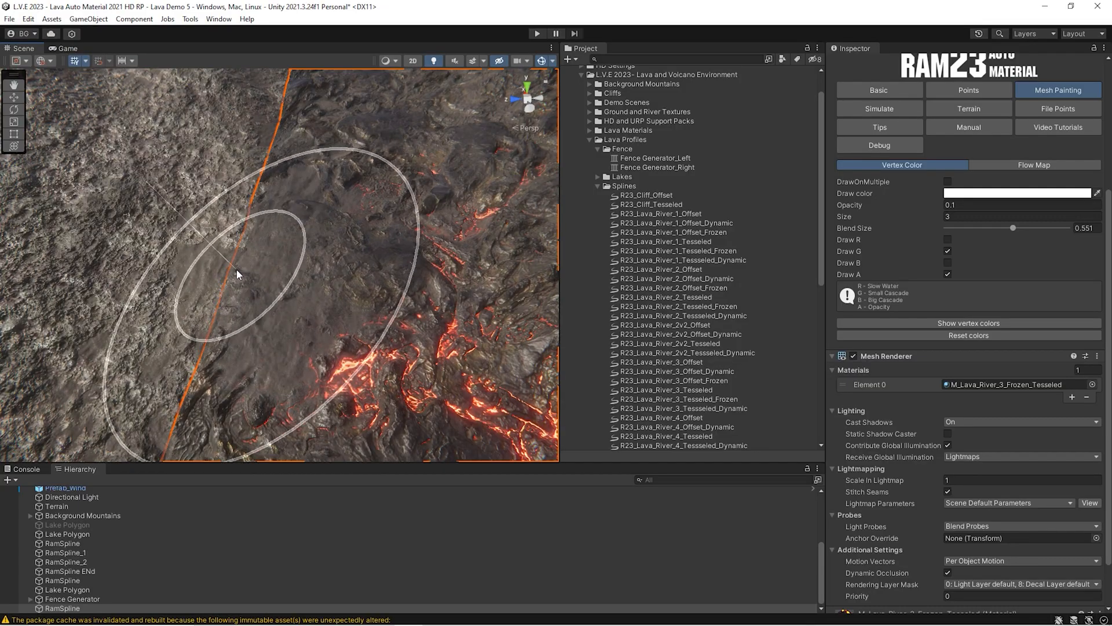
{"action": "right_click_drag", "start_coordinate": [236, 275], "coordinate": [250, 255]}
{"action": "middle_click_drag", "start_coordinate": [251, 255], "coordinate": [265, 342]}
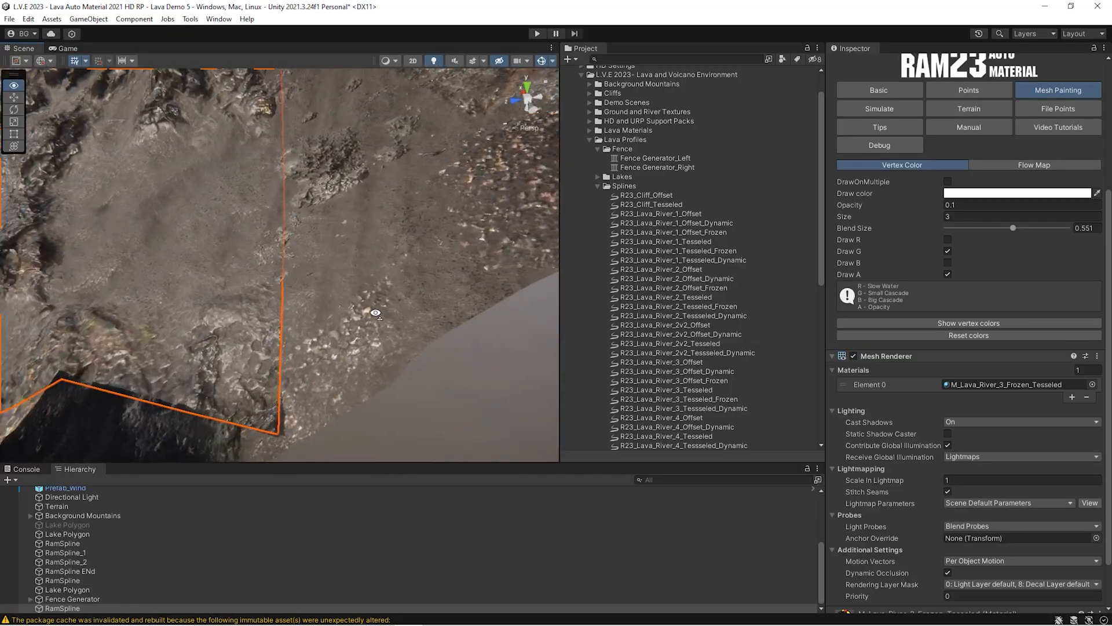
{"action": "left_click", "coordinate": [604, 288]}
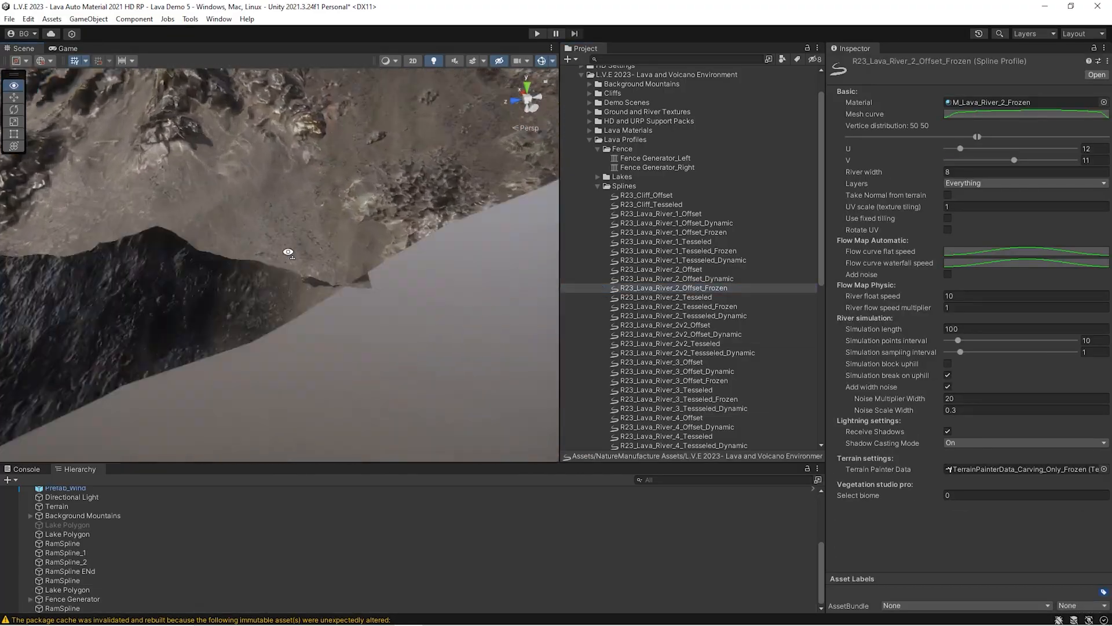
{"action": "key", "text": "w"}
{"action": "right_click_drag", "start_coordinate": [316, 250], "coordinate": [278, 265]}
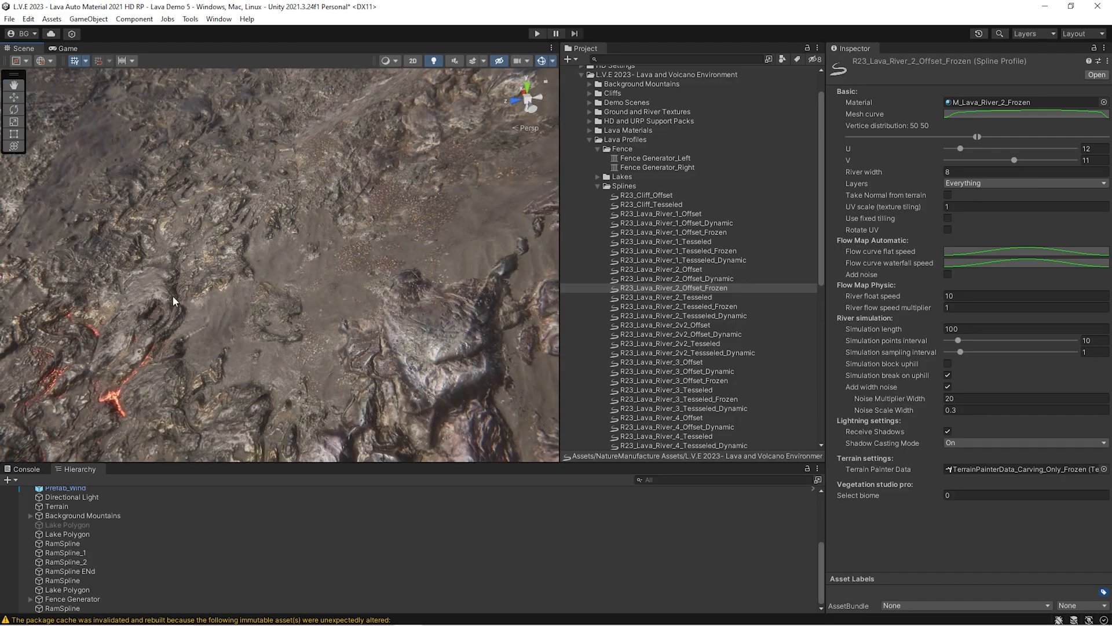
{"action": "key", "text": "w"}
- Reselect the frozen lava RamSpline and paint the G channel along its edge to blend it into the terrain
{"action": "mouse_move", "coordinate": [244, 302]}
{"action": "right_mouse_down"}
{"action": "mouse_move", "coordinate": [203, 270]}
{"action": "mouse_move", "coordinate": [322, 225]}
{"action": "mouse_move", "coordinate": [305, 247]}
{"action": "mouse_move", "coordinate": [342, 307]}
{"action": "mouse_move", "coordinate": [303, 231]}
{"action": "mouse_move", "coordinate": [457, 209]}
{"action": "right_mouse_up"}
{"action": "left_click", "coordinate": [248, 295]}
{"action": "mouse_move", "coordinate": [1046, 341]}
{"action": "right_mouse_down"}
{"action": "mouse_move", "coordinate": [962, 314]}
{"action": "mouse_move", "coordinate": [977, 287]}
{"action": "mouse_move", "coordinate": [1072, 316]}
{"action": "mouse_move", "coordinate": [185, 349]}
{"action": "right_mouse_up"}
{"action": "mouse_move", "coordinate": [185, 349]}
{"action": "left_mouse_down"}
{"action": "mouse_move", "coordinate": [248, 323]}
{"action": "mouse_move", "coordinate": [233, 285]}
{"action": "left_mouse_up"}
{"action": "right_click_drag", "start_coordinate": [234, 286], "coordinate": [174, 255]}
{"action": "left_click_drag", "start_coordinate": [173, 256], "coordinate": [157, 248]}
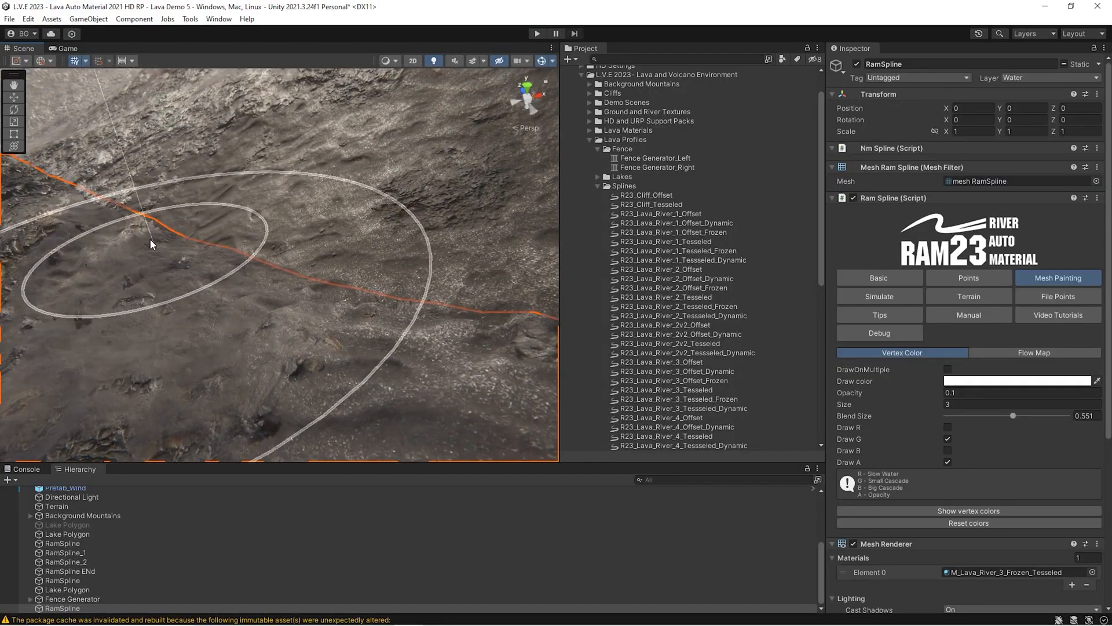
{"action": "mouse_move", "coordinate": [193, 218]}
{"action": "right_mouse_down"}
{"action": "mouse_move", "coordinate": [423, 236]}
{"action": "mouse_move", "coordinate": [509, 211]}
{"action": "mouse_move", "coordinate": [536, 220]}
{"action": "mouse_move", "coordinate": [502, 235]}
{"action": "right_mouse_up"}
{"action": "left_click", "coordinate": [717, 272]}
{"action": "mouse_move", "coordinate": [265, 247]}
{"action": "right_mouse_down"}
{"action": "mouse_move", "coordinate": [286, 210]}
{"action": "mouse_move", "coordinate": [298, 218]}
{"action": "right_mouse_up"}
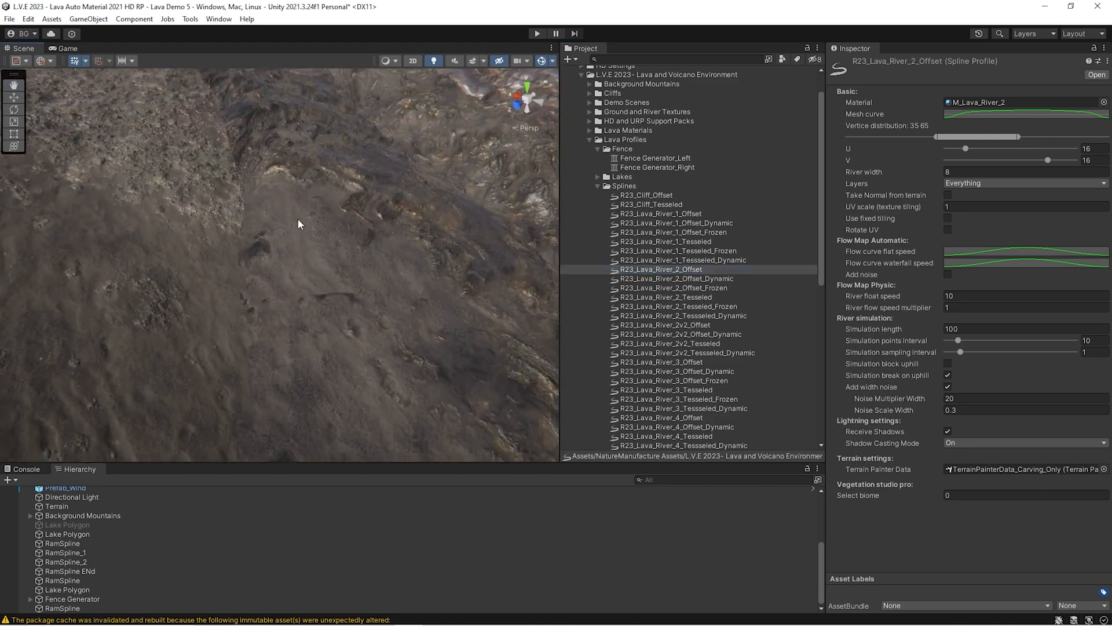
{"action": "left_click", "coordinate": [392, 318]}
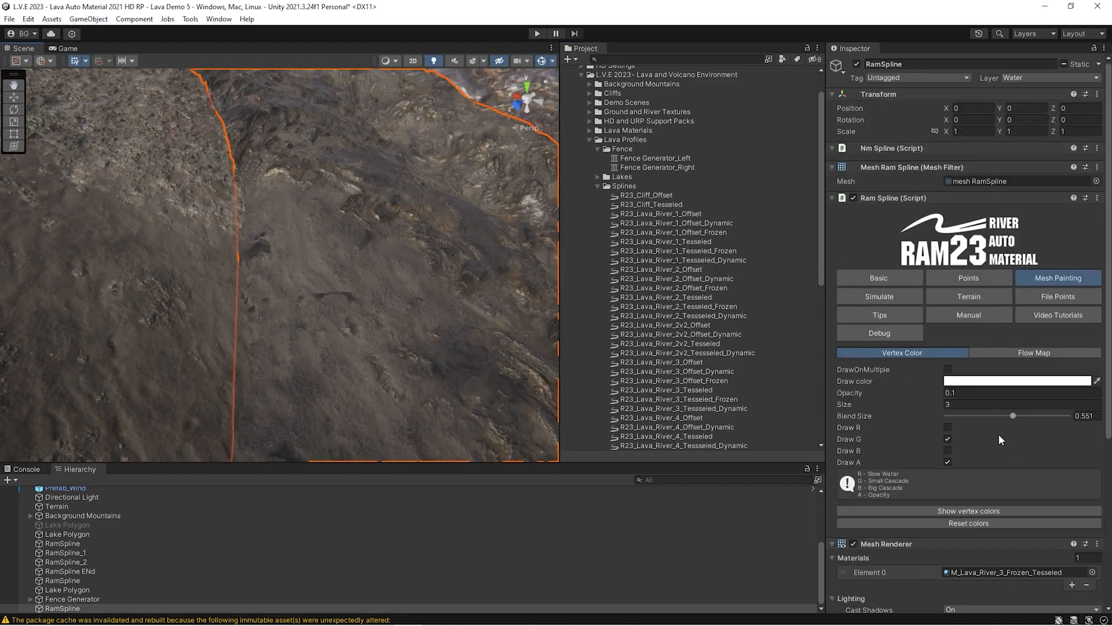
- Continue painting the G channel over the edges and middle of the river farther along the slope
{"action": "scroll", "coordinate": [989, 542], "scroll_direction": "down", "scroll_amount": 4}
{"action": "mouse_move", "coordinate": [359, 313]}
{"action": "right_mouse_down"}
{"action": "mouse_move", "coordinate": [157, 323]}
{"action": "mouse_move", "coordinate": [206, 191]}
{"action": "mouse_move", "coordinate": [352, 272]}
{"action": "mouse_move", "coordinate": [365, 310]}
{"action": "mouse_move", "coordinate": [371, 303]}
{"action": "right_mouse_up"}
{"action": "left_click", "coordinate": [708, 289]}
{"action": "right_click_drag", "start_coordinate": [246, 267], "coordinate": [233, 249]}
{"action": "left_click", "coordinate": [296, 299]}
{"action": "mouse_move", "coordinate": [298, 300]}
{"action": "right_mouse_down"}
{"action": "mouse_move", "coordinate": [331, 275]}
{"action": "mouse_move", "coordinate": [293, 251]}
{"action": "right_mouse_up"}
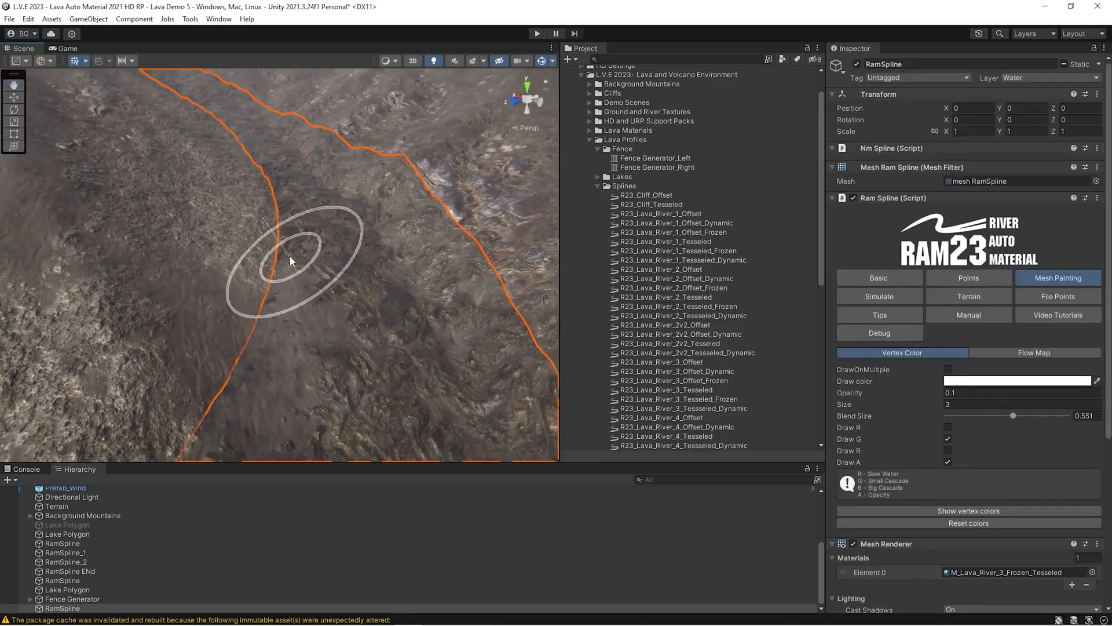
{"action": "right_click_drag", "start_coordinate": [342, 210], "coordinate": [361, 268]}
{"action": "right_click_drag", "start_coordinate": [334, 309], "coordinate": [347, 293]}
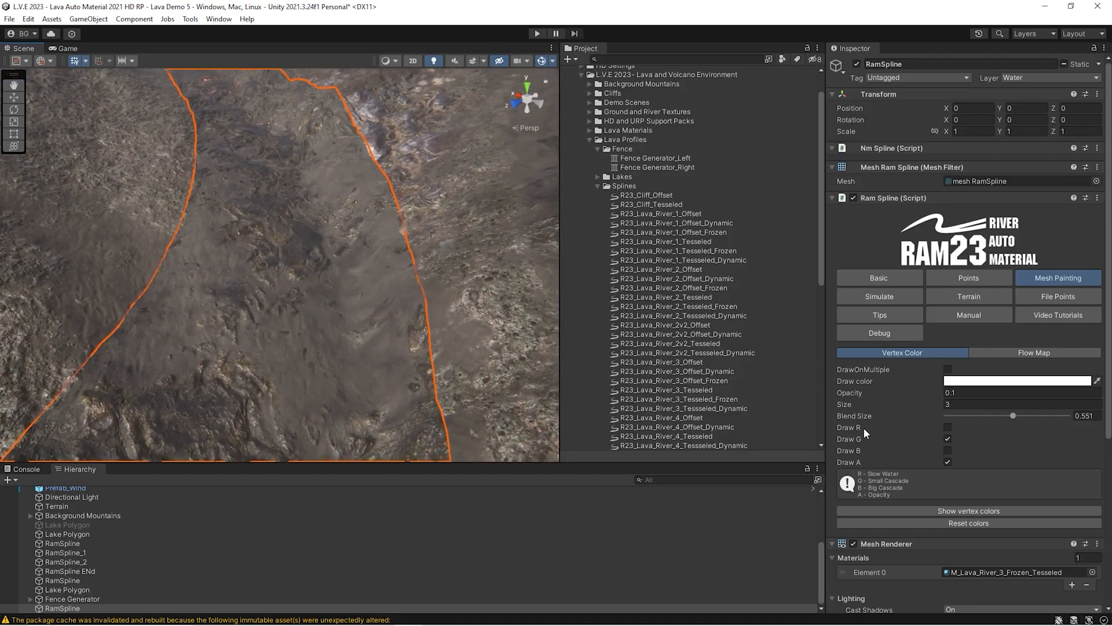
- Switch vertex painting from the G to the R channel and paint glowing lava streaks down the river's centre
{"action": "left_click", "coordinate": [948, 438]}
{"action": "right_click_drag", "start_coordinate": [333, 343], "coordinate": [885, 425]}
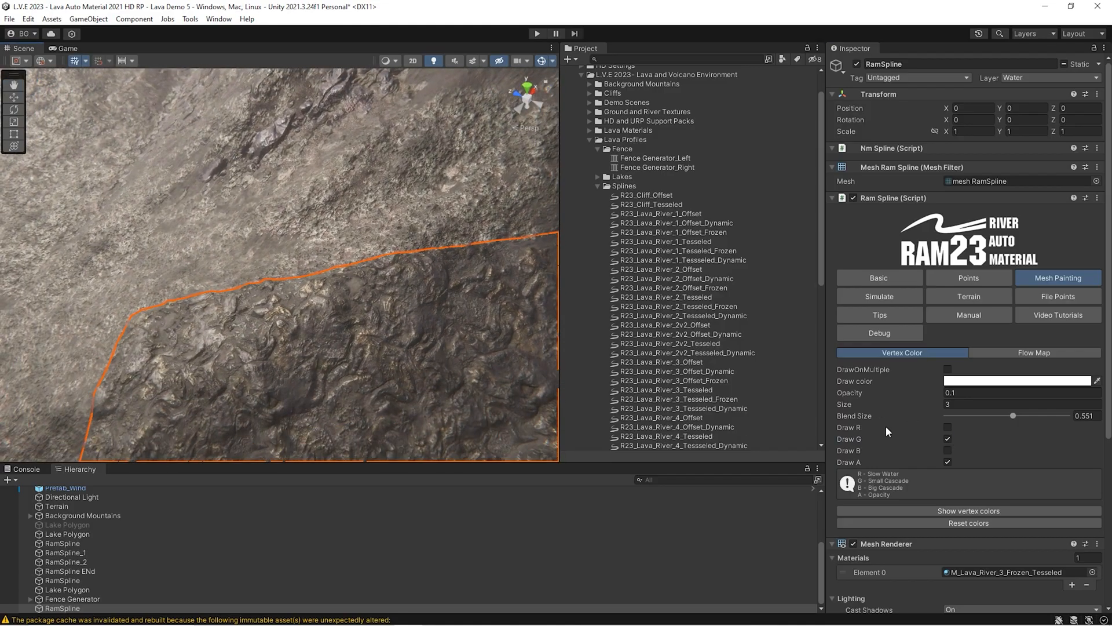
{"action": "left_click", "coordinate": [949, 425]}
{"action": "mouse_move", "coordinate": [490, 298]}
{"action": "right_mouse_down"}
{"action": "mouse_move", "coordinate": [363, 229]}
{"action": "mouse_move", "coordinate": [293, 278]}
{"action": "right_mouse_up"}
{"action": "mouse_move", "coordinate": [253, 364]}
{"action": "left_mouse_down"}
{"action": "mouse_move", "coordinate": [289, 293]}
{"action": "mouse_move", "coordinate": [295, 301]}
{"action": "left_mouse_up"}
{"action": "right_click_drag", "start_coordinate": [295, 301], "coordinate": [185, 377]}
{"action": "mouse_move", "coordinate": [186, 377]}
{"action": "left_mouse_down"}
{"action": "mouse_move", "coordinate": [68, 347]}
{"action": "mouse_move", "coordinate": [203, 281]}
{"action": "mouse_move", "coordinate": [145, 341]}
{"action": "left_mouse_up"}
{"action": "mouse_move", "coordinate": [145, 341]}
{"action": "right_mouse_down"}
{"action": "mouse_move", "coordinate": [100, 325]}
{"action": "mouse_move", "coordinate": [34, 339]}
{"action": "mouse_move", "coordinate": [1048, 380]}
{"action": "right_mouse_up"}
{"action": "mouse_move", "coordinate": [342, 174]}
{"action": "right_mouse_down"}
{"action": "mouse_move", "coordinate": [260, 198]}
{"action": "mouse_move", "coordinate": [441, 210]}
{"action": "right_mouse_up"}
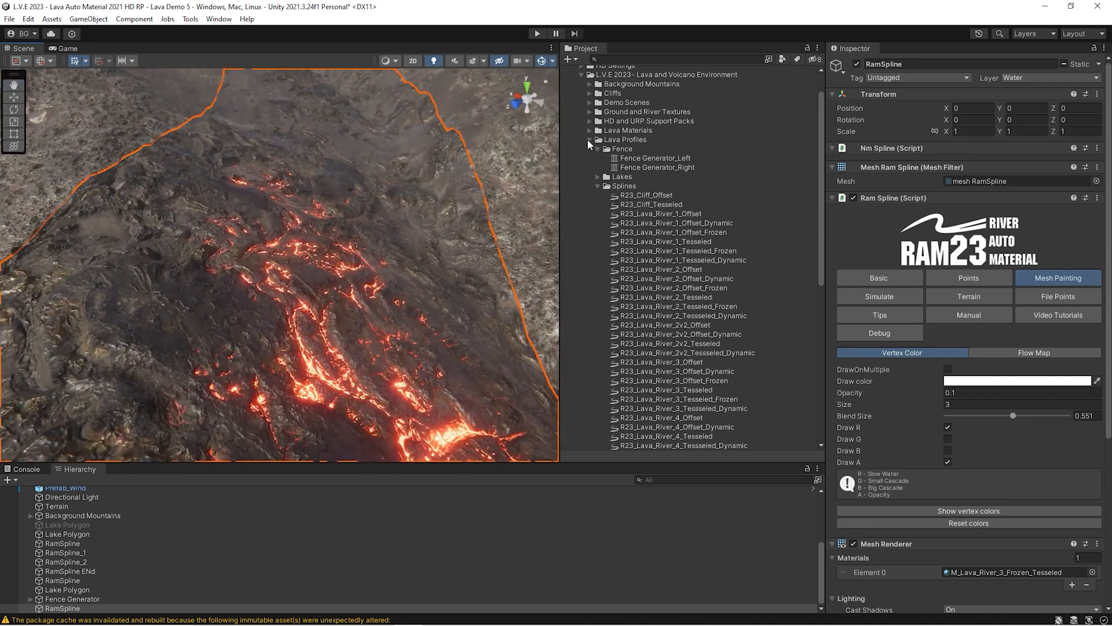
- Close the Lava Profiles folder and browse the Particles prefabs to the Others group
{"action": "left_click", "coordinate": [589, 139]}
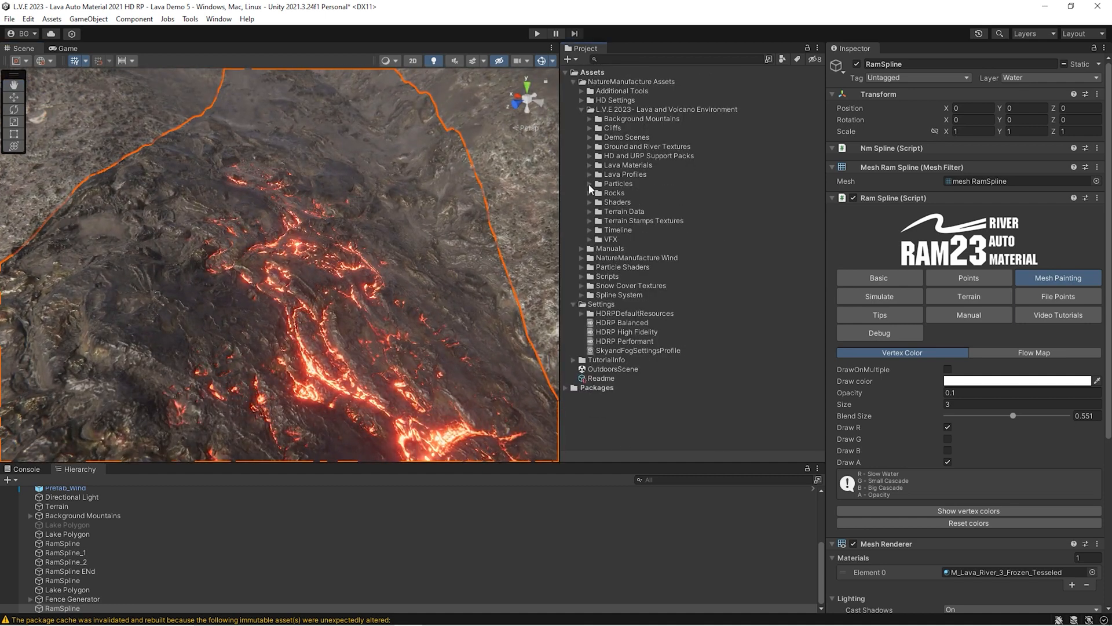
{"action": "left_click", "coordinate": [589, 184]}
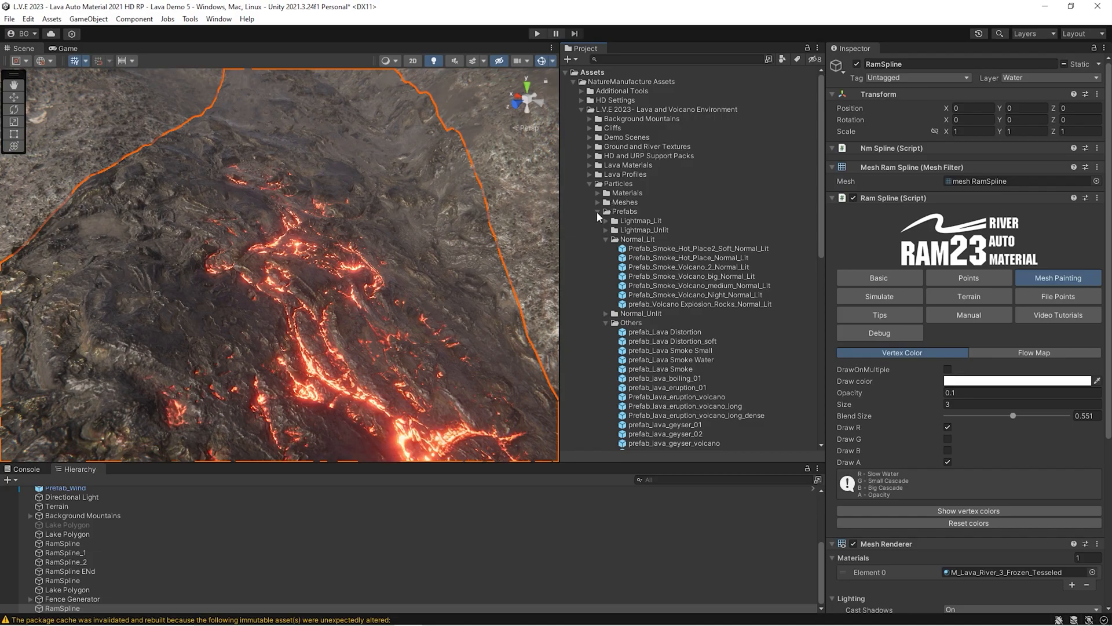
{"action": "left_click", "coordinate": [605, 240]}
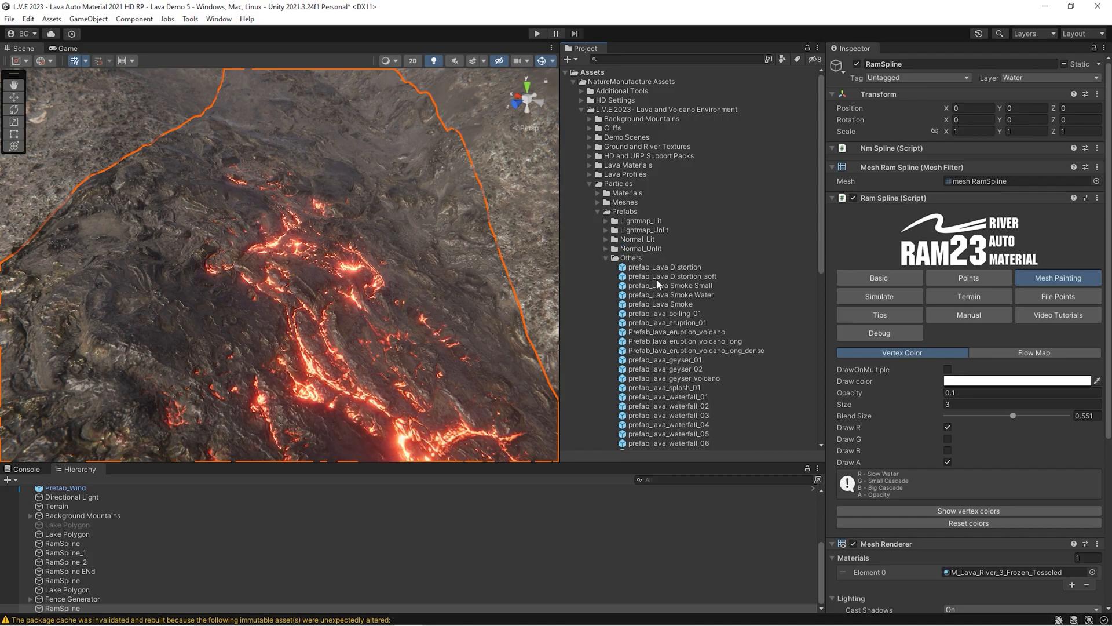
- Leave mesh painting for the basic spline settings and try to place a lava smoke prefab on the glowing lava
{"action": "left_click_drag", "start_coordinate": [672, 282], "coordinate": [311, 276]}
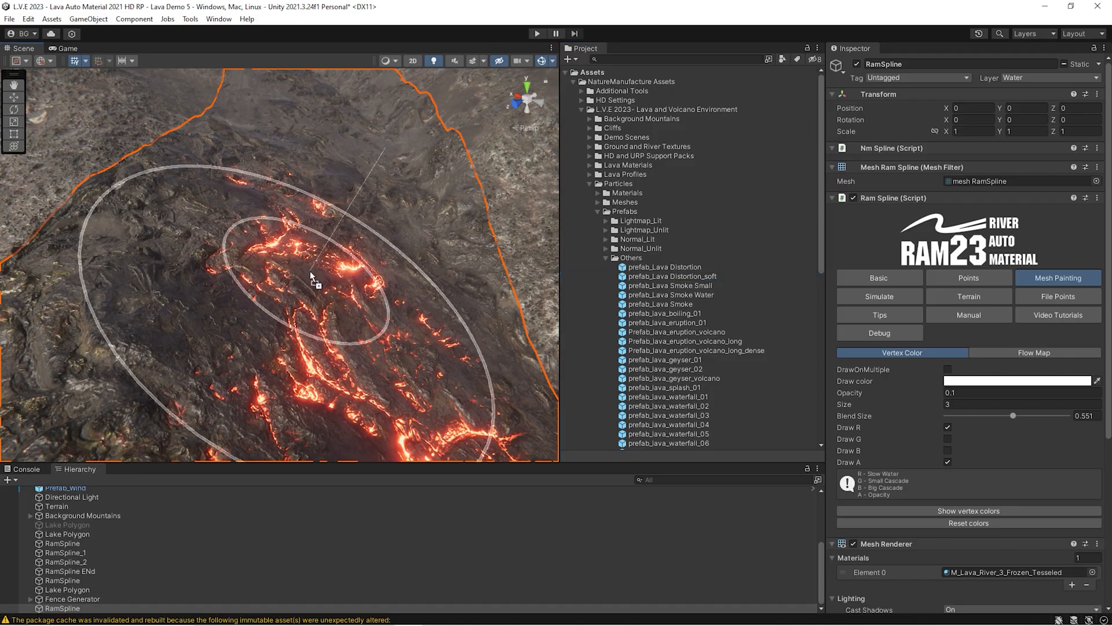
{"action": "left_click", "coordinate": [908, 283]}
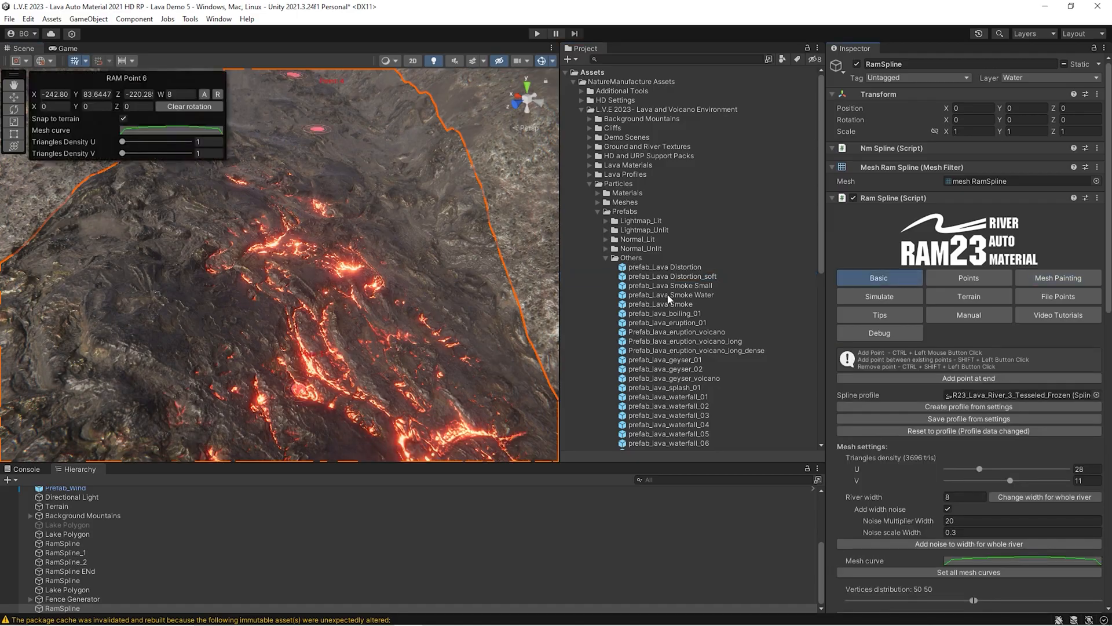
{"action": "left_click_drag", "start_coordinate": [363, 278], "coordinate": [360, 284]}
- Create a new NatureManufacture river spline, working towards the bare mountain ridge beside the frozen lava river
{"action": "right_click_drag", "start_coordinate": [360, 284], "coordinate": [1, 461]}
{"action": "left_click", "coordinate": [392, 269]}
{"action": "left_click", "coordinate": [16, 482]}
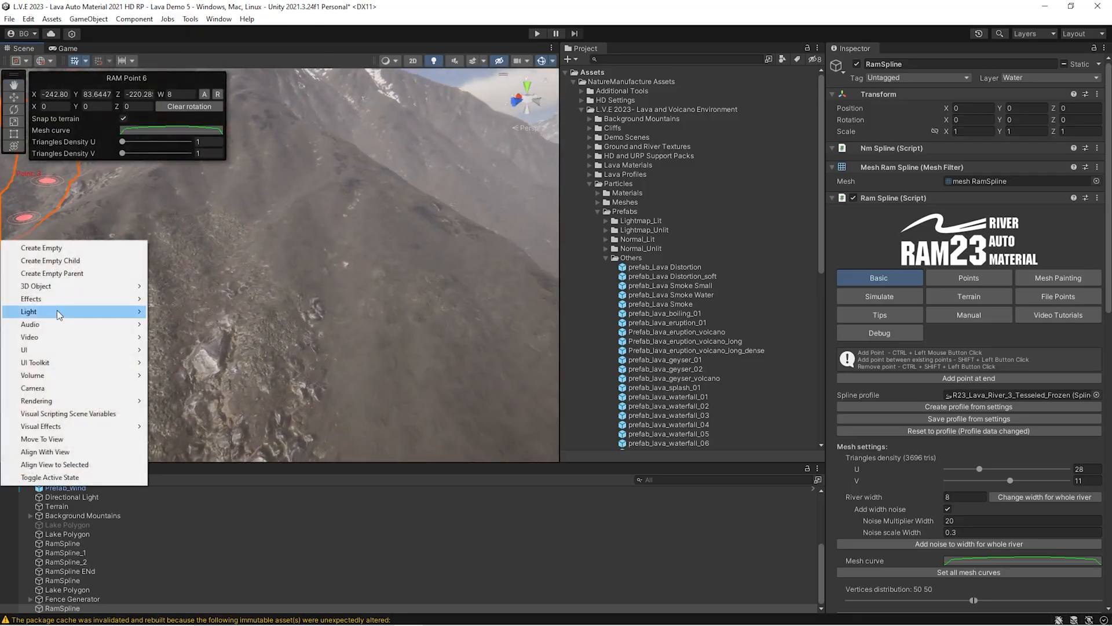
{"action": "mouse_move", "coordinate": [52, 291]}
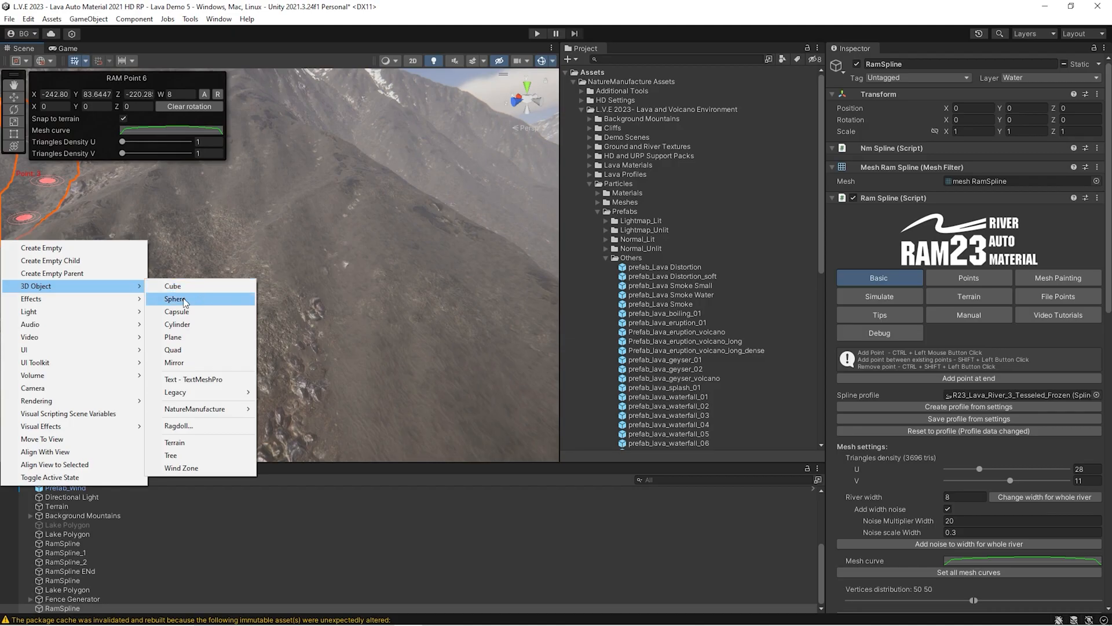
{"action": "mouse_move", "coordinate": [204, 409]}
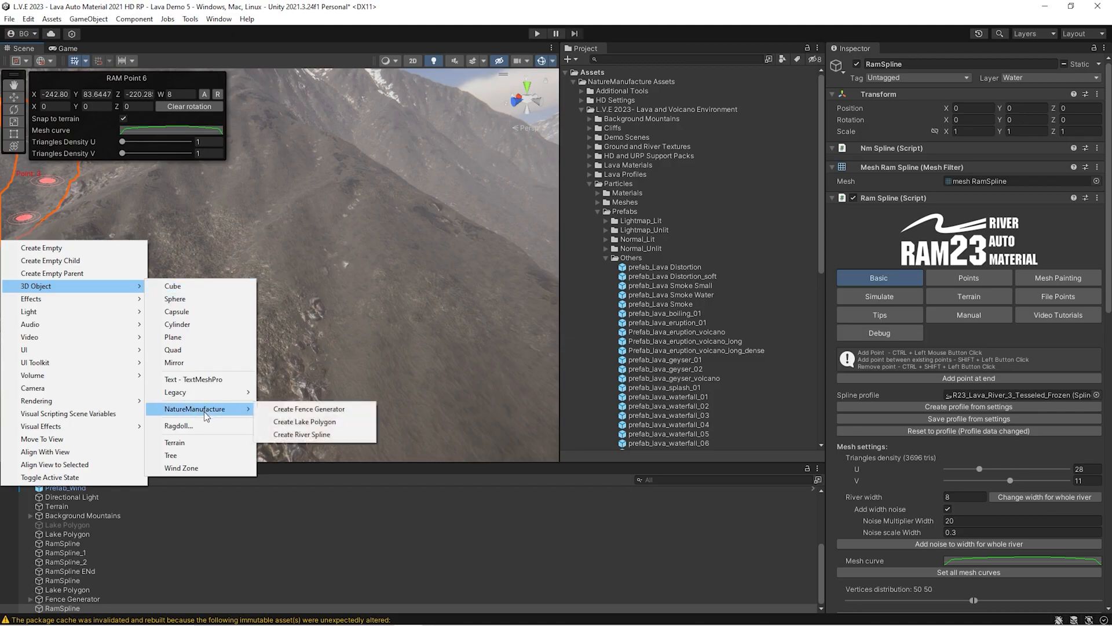
{"action": "left_click", "coordinate": [313, 434]}
- Lay the new spline's six points up one flank, over the ridge crest and down the other flank
{"action": "left_click", "coordinate": [511, 278], "text": "ctrl"}
{"action": "left_click", "coordinate": [350, 178], "text": "ctrl"}
{"action": "left_click", "coordinate": [256, 145], "text": "ctrl"}
{"action": "left_click", "coordinate": [160, 212], "text": "ctrl"}
{"action": "left_click", "coordinate": [71, 281], "text": "ctrl"}
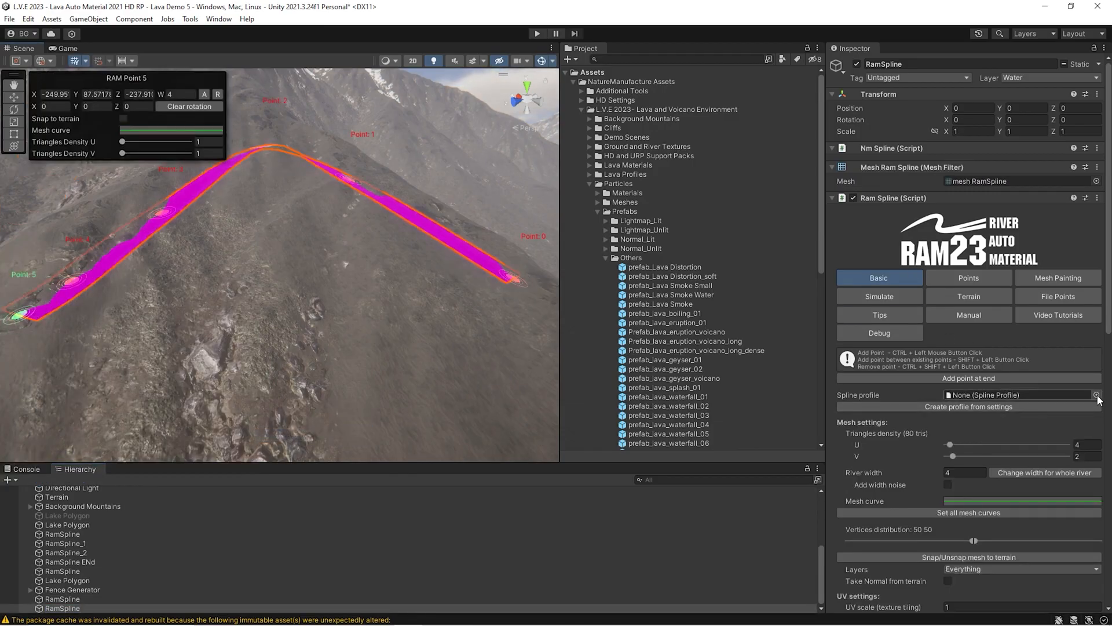
- Close the particle Prefabs folder, expand Lava Profiles and assign the R23_Cliff_Tesseled profile to the ridge spline
{"action": "scroll", "coordinate": [667, 210], "scroll_direction": "down", "scroll_amount": 10}
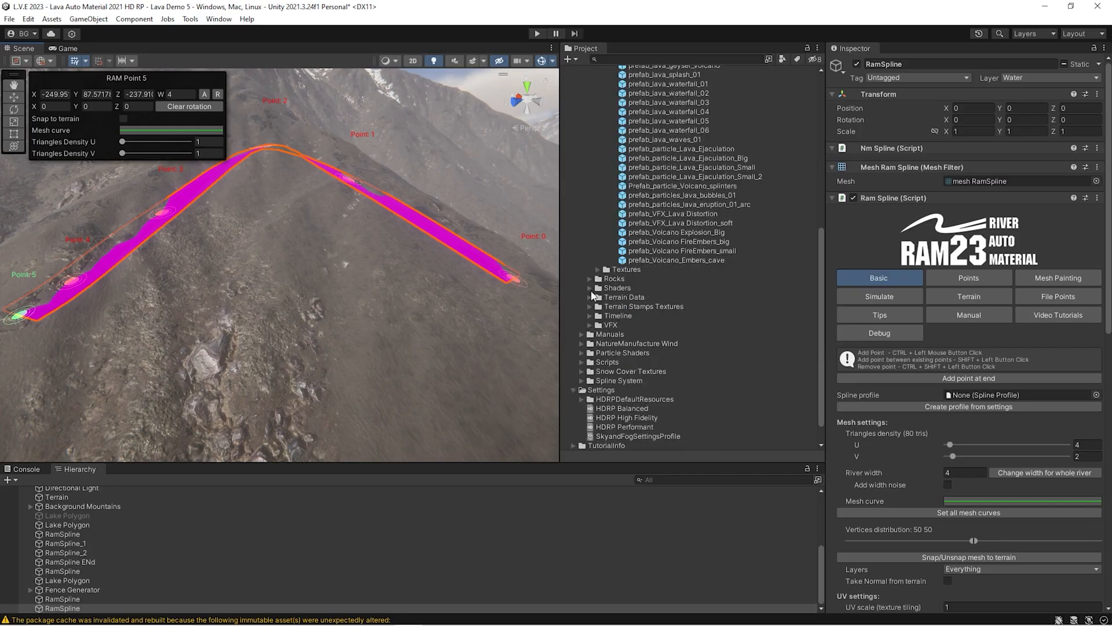
{"action": "scroll", "coordinate": [594, 297], "scroll_direction": "up", "scroll_amount": 9}
{"action": "scroll", "coordinate": [599, 340], "scroll_direction": "down", "scroll_amount": 8}
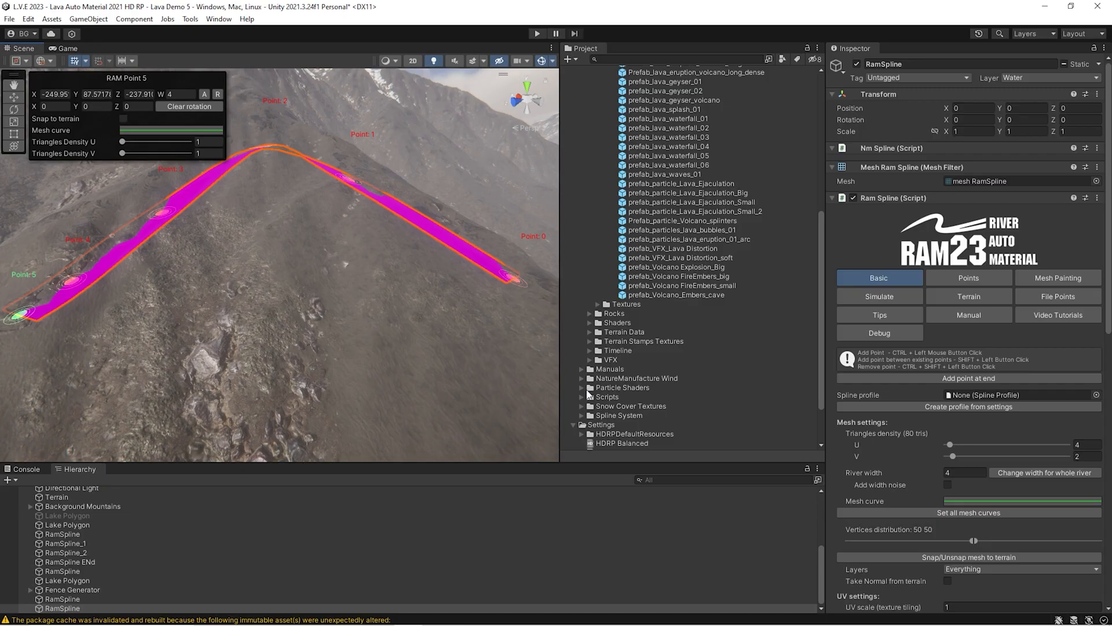
{"action": "scroll", "coordinate": [596, 362], "scroll_direction": "up", "scroll_amount": 9}
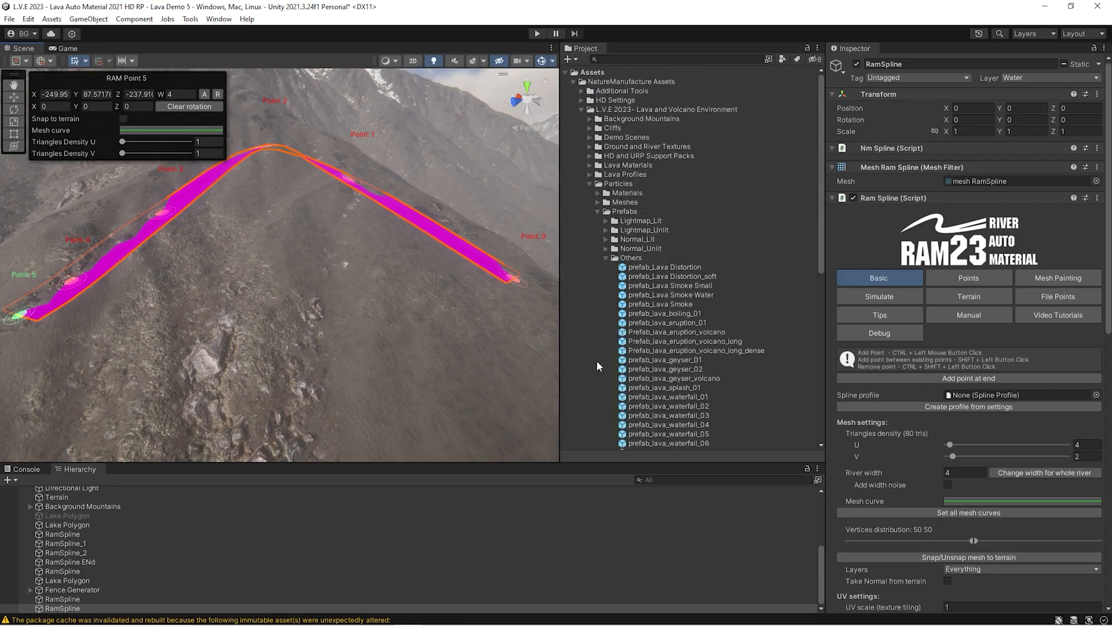
{"action": "left_click", "coordinate": [598, 212]}
{"action": "left_click", "coordinate": [590, 175]}
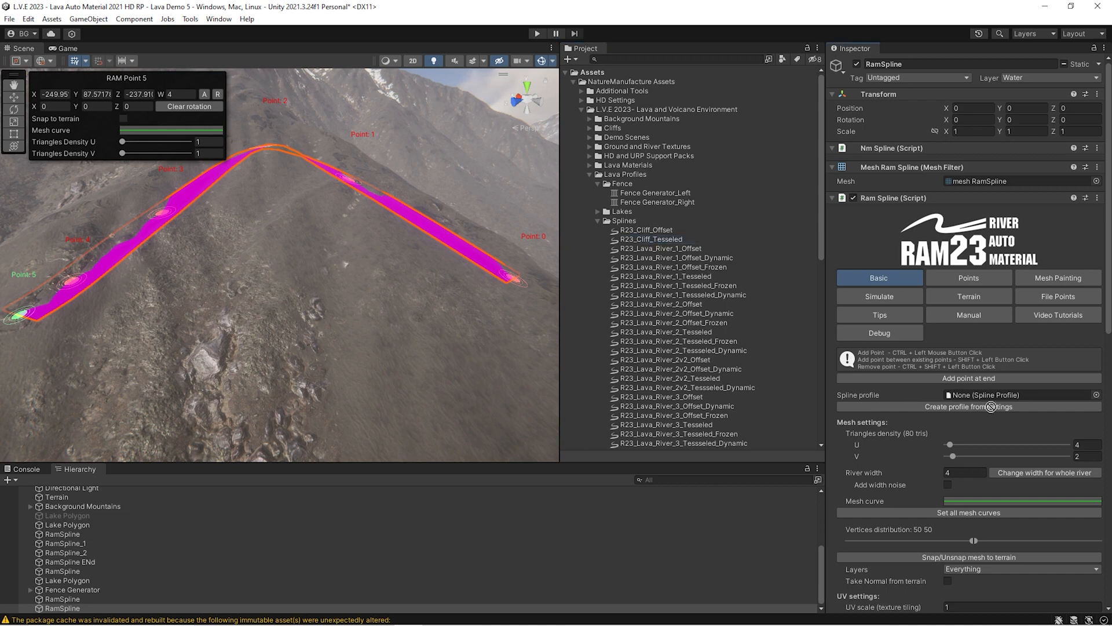
{"action": "left_click_drag", "start_coordinate": [995, 397], "coordinate": [997, 397]}
- Set the river width to 12 and apply it to the whole cliff spline
{"action": "right_click_drag", "start_coordinate": [331, 274], "coordinate": [289, 246]}
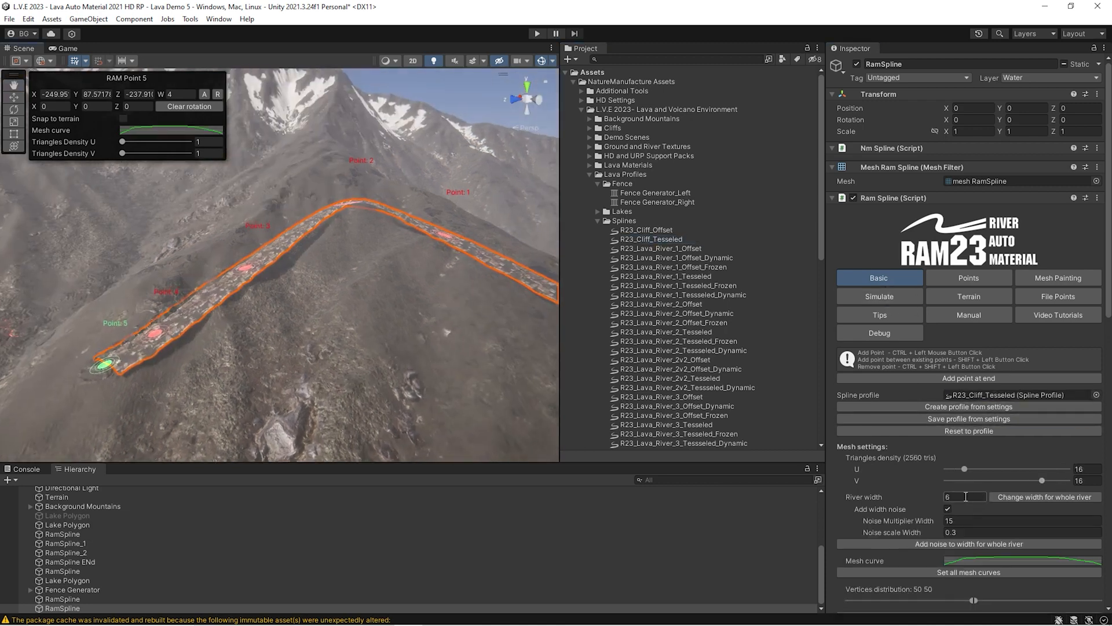
{"action": "type", "text": "12"}
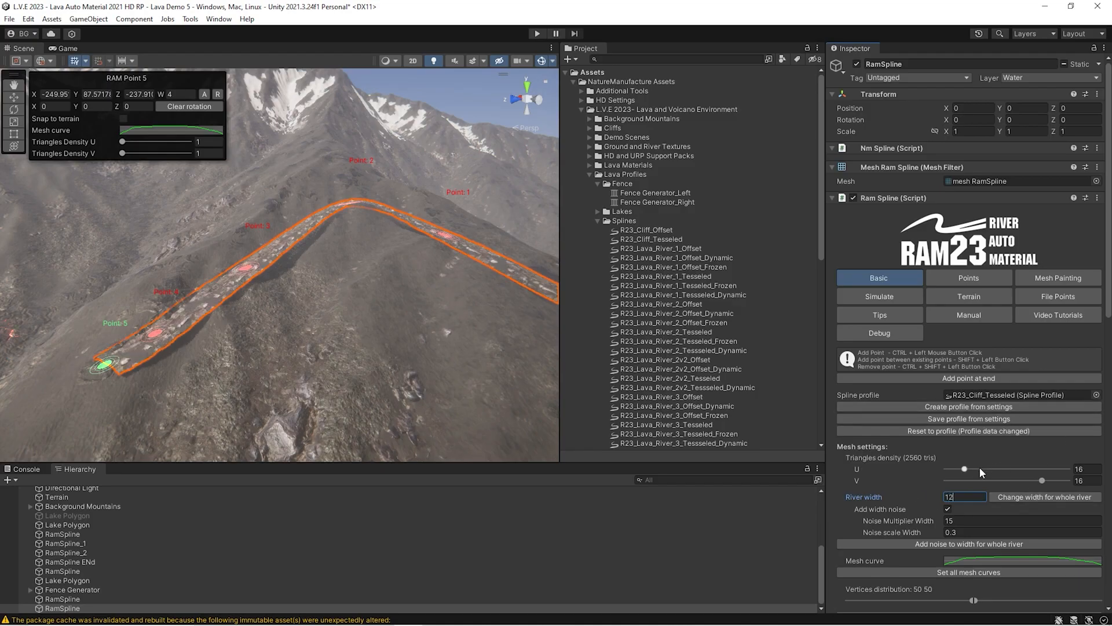
{"action": "left_click", "coordinate": [1008, 500]}
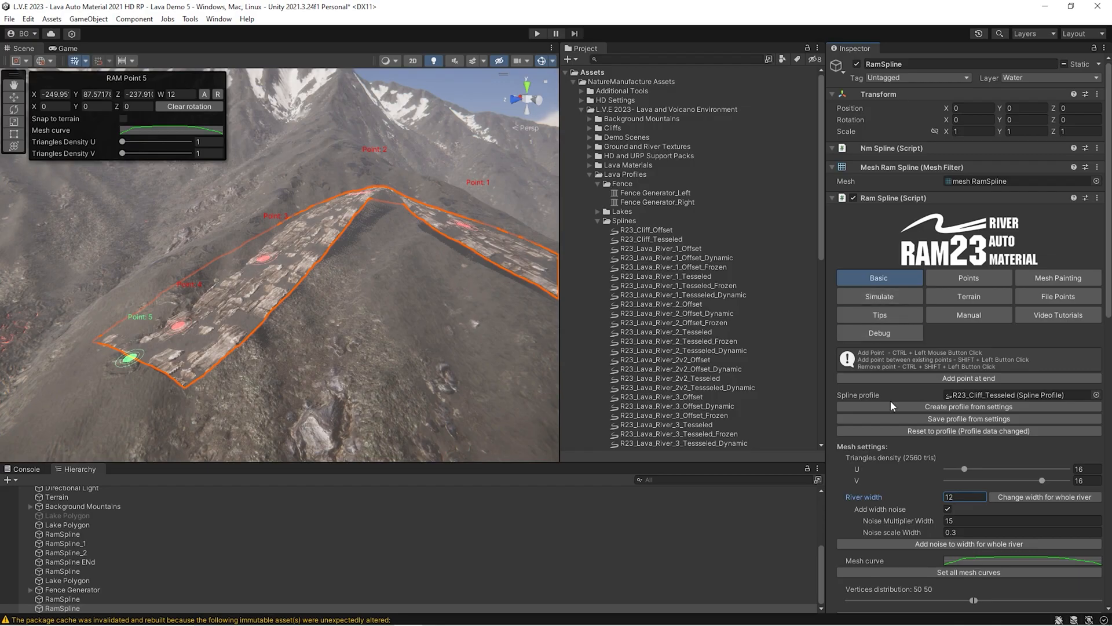
- Snap the cliff spline's mesh to the terrain and enable taking normals from the terrain
{"action": "scroll", "coordinate": [925, 449], "scroll_direction": "down", "scroll_amount": 5}
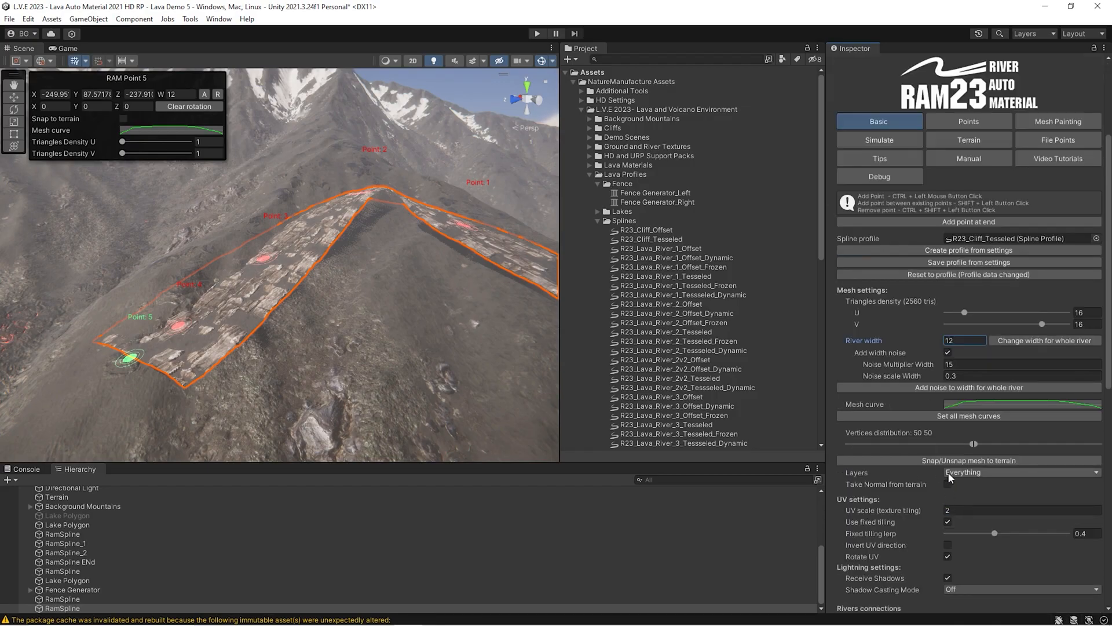
{"action": "left_click", "coordinate": [938, 460]}
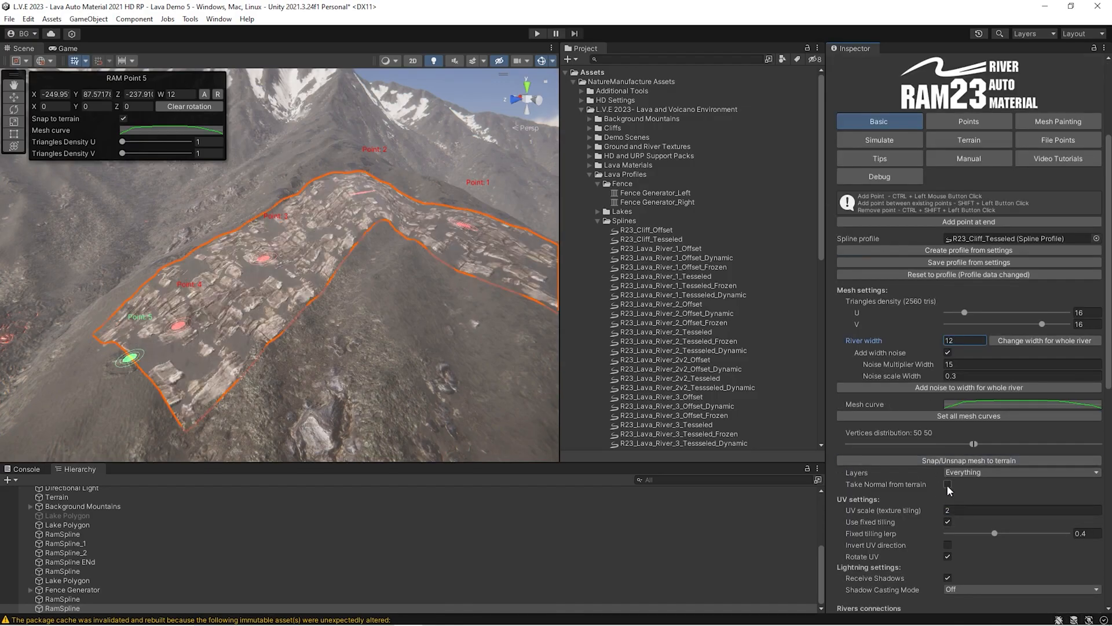
{"action": "left_click", "coordinate": [947, 484]}
{"action": "key", "text": "f"}
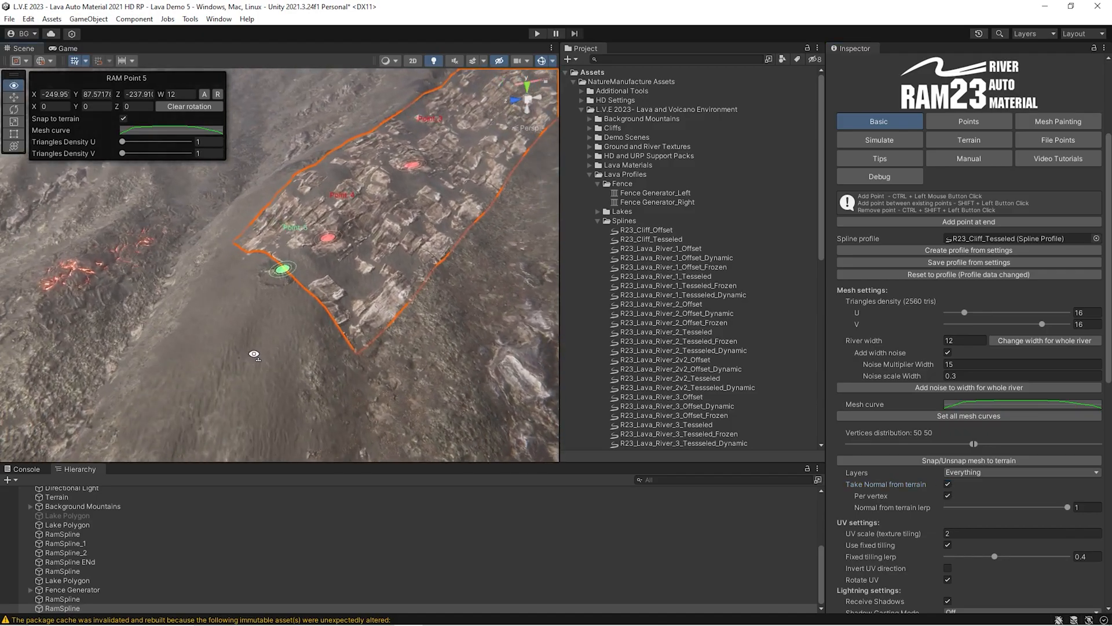
- Paint the terrain around the cliff rocks with the Layer_demo_4_lava_rock_05 texture, using a brush size of 10
{"action": "left_click", "coordinate": [666, 332]}
{"action": "right_click_drag", "start_coordinate": [400, 272], "coordinate": [448, 307]}
{"action": "left_click", "coordinate": [295, 273]}
{"action": "left_click", "coordinate": [870, 175]}
{"action": "left_click", "coordinate": [888, 243]}
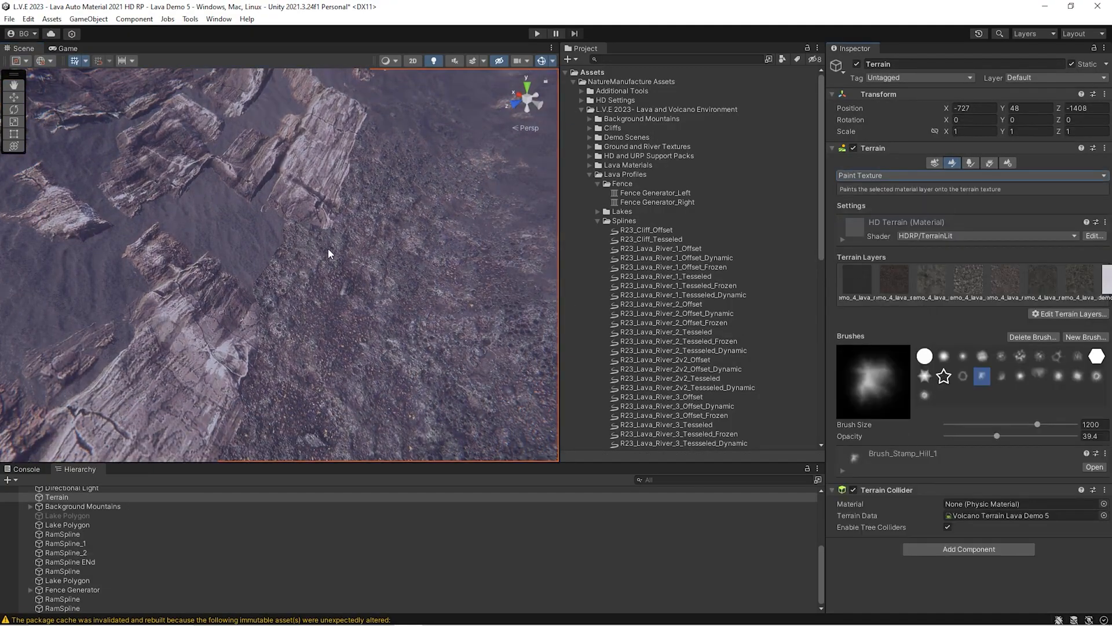
{"action": "type", "text": "10"}
{"action": "right_click_drag", "start_coordinate": [371, 265], "coordinate": [330, 256]}
{"action": "left_click", "coordinate": [855, 277]}
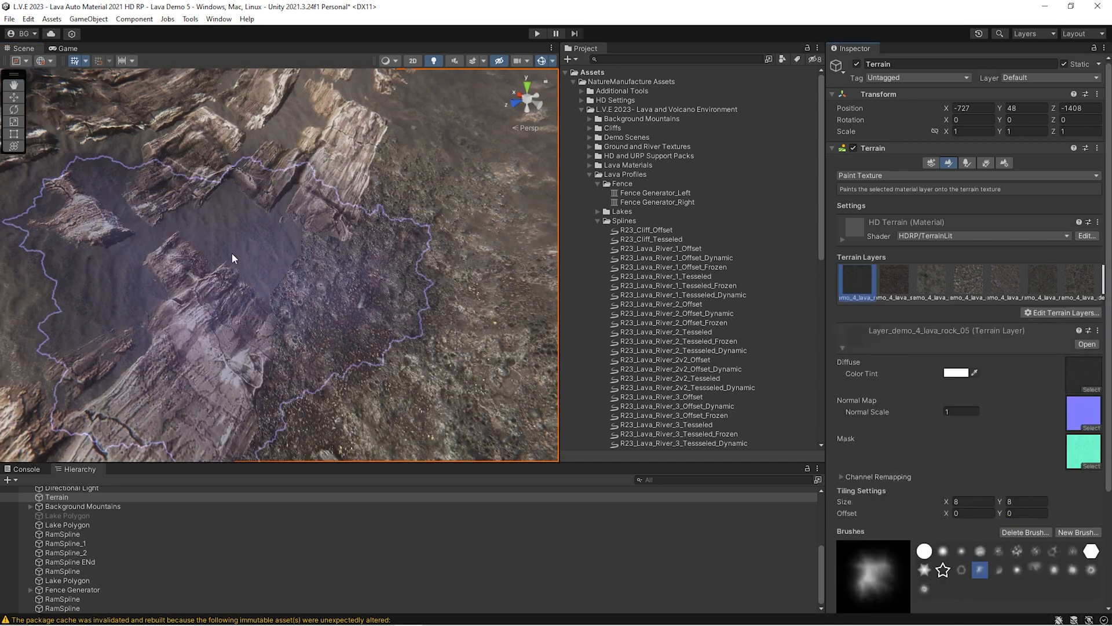
{"action": "mouse_move", "coordinate": [280, 238]}
{"action": "right_mouse_down"}
{"action": "mouse_move", "coordinate": [130, 189]}
{"action": "mouse_move", "coordinate": [124, 209]}
{"action": "mouse_move", "coordinate": [140, 276]}
{"action": "mouse_move", "coordinate": [216, 220]}
{"action": "mouse_move", "coordinate": [243, 219]}
{"action": "right_mouse_up"}
{"action": "mouse_move", "coordinate": [423, 305]}
{"action": "right_mouse_down"}
{"action": "mouse_move", "coordinate": [454, 266]}
{"action": "mouse_move", "coordinate": [405, 270]}
{"action": "mouse_move", "coordinate": [296, 315]}
{"action": "mouse_move", "coordinate": [164, 322]}
{"action": "mouse_move", "coordinate": [323, 288]}
{"action": "mouse_move", "coordinate": [350, 253]}
{"action": "mouse_move", "coordinate": [332, 232]}
{"action": "mouse_move", "coordinate": [348, 212]}
{"action": "right_mouse_up"}
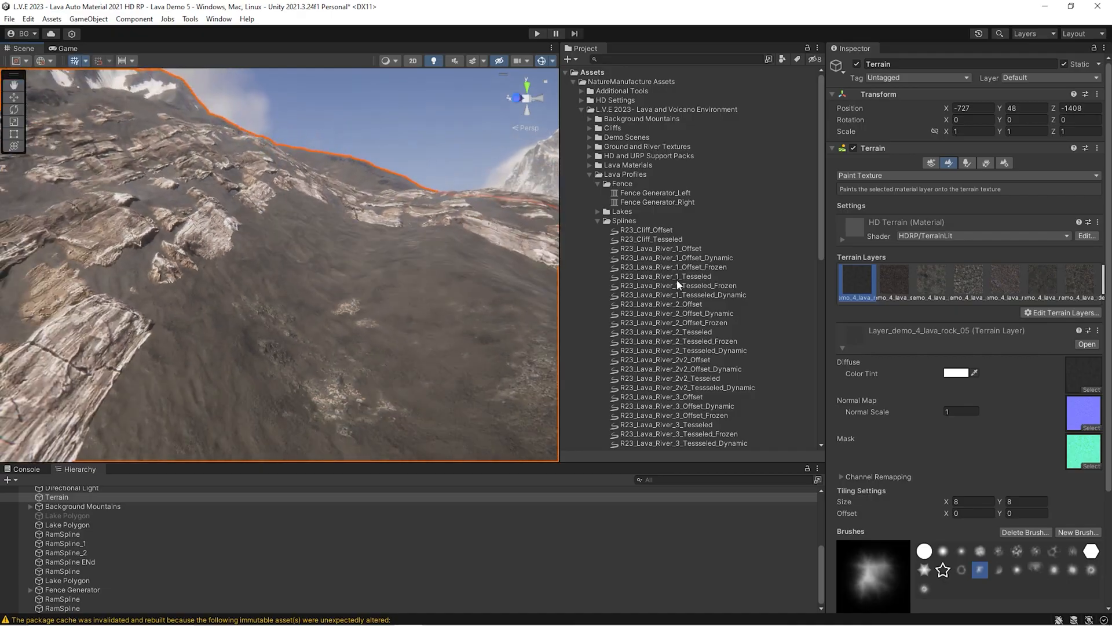
- Reselect the cliff spline and toggle its per-vertex terrain normals off and on to compare the rock shapes
{"action": "left_click", "coordinate": [676, 279]}
{"action": "left_click", "coordinate": [165, 240]}
{"action": "right_click_drag", "start_coordinate": [335, 298], "coordinate": [298, 319]}
{"action": "scroll", "coordinate": [927, 476], "scroll_direction": "down", "scroll_amount": 2}
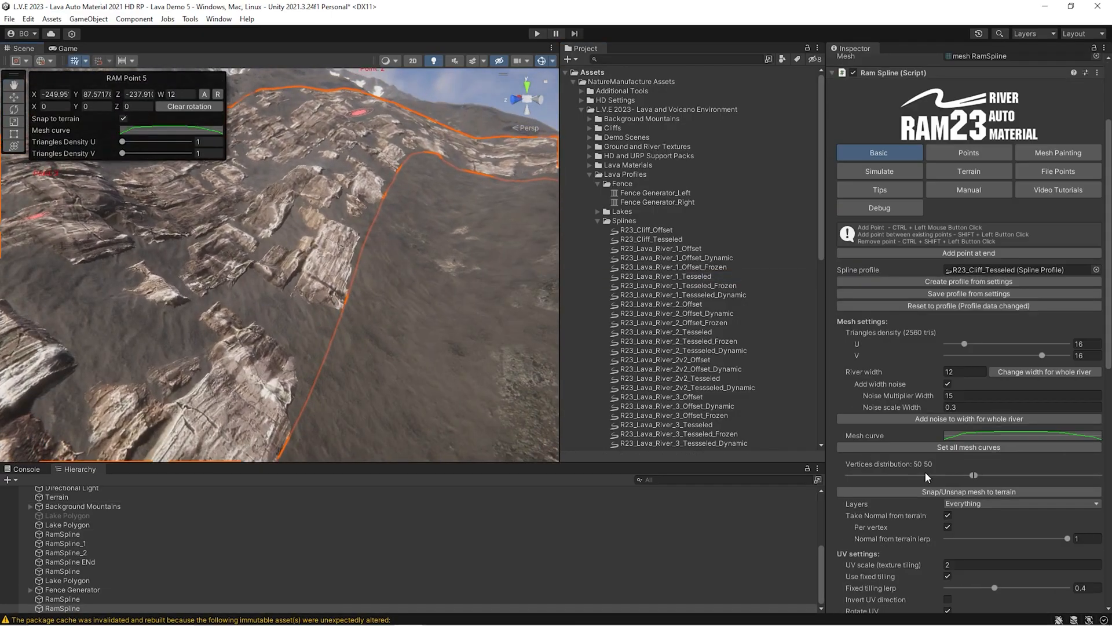
{"action": "left_click", "coordinate": [948, 528]}
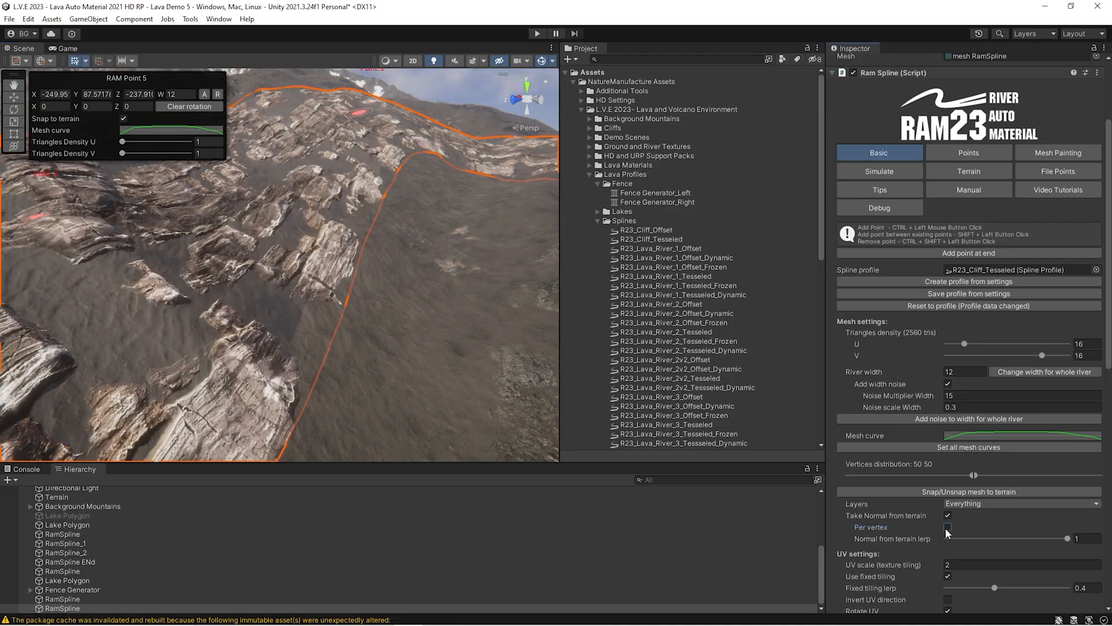
{"action": "left_click", "coordinate": [947, 528]}
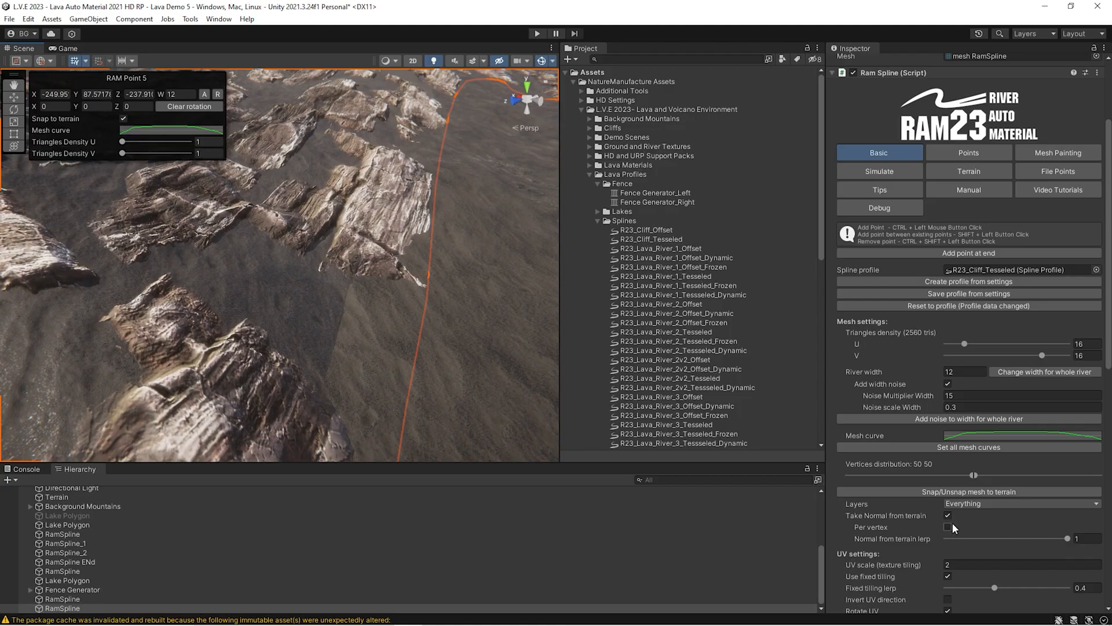
{"action": "left_click", "coordinate": [950, 527]}
{"action": "right_click_drag", "start_coordinate": [276, 274], "coordinate": [284, 239]}
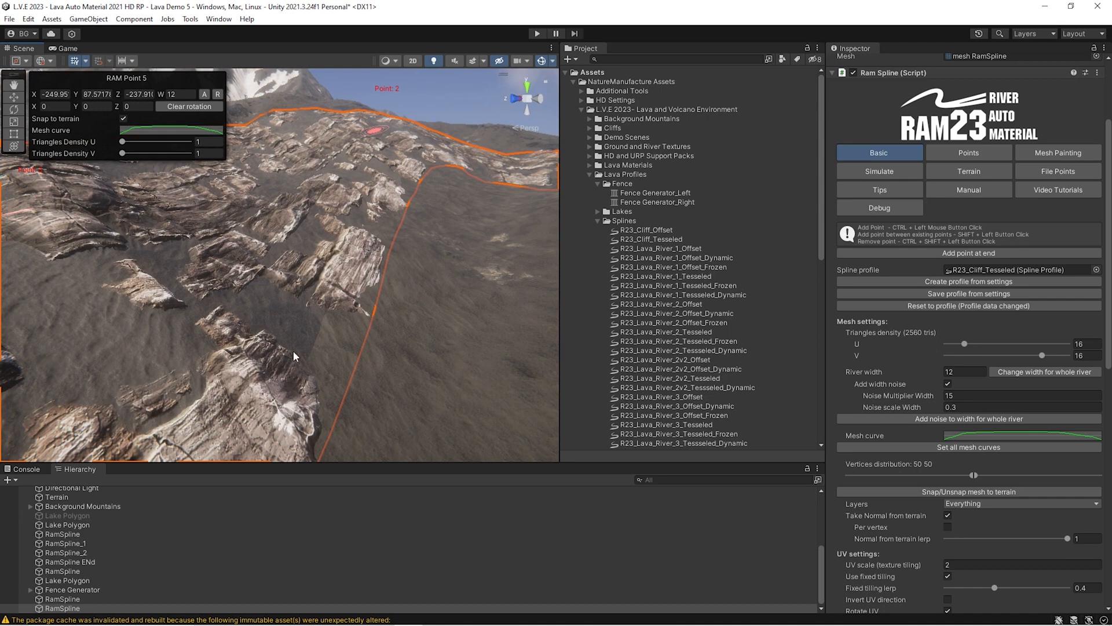
{"action": "left_click", "coordinate": [948, 527]}
{"action": "mouse_move", "coordinate": [325, 273]}
{"action": "right_mouse_down"}
{"action": "mouse_move", "coordinate": [384, 279]}
{"action": "mouse_move", "coordinate": [367, 249]}
{"action": "mouse_move", "coordinate": [328, 274]}
{"action": "right_mouse_up"}
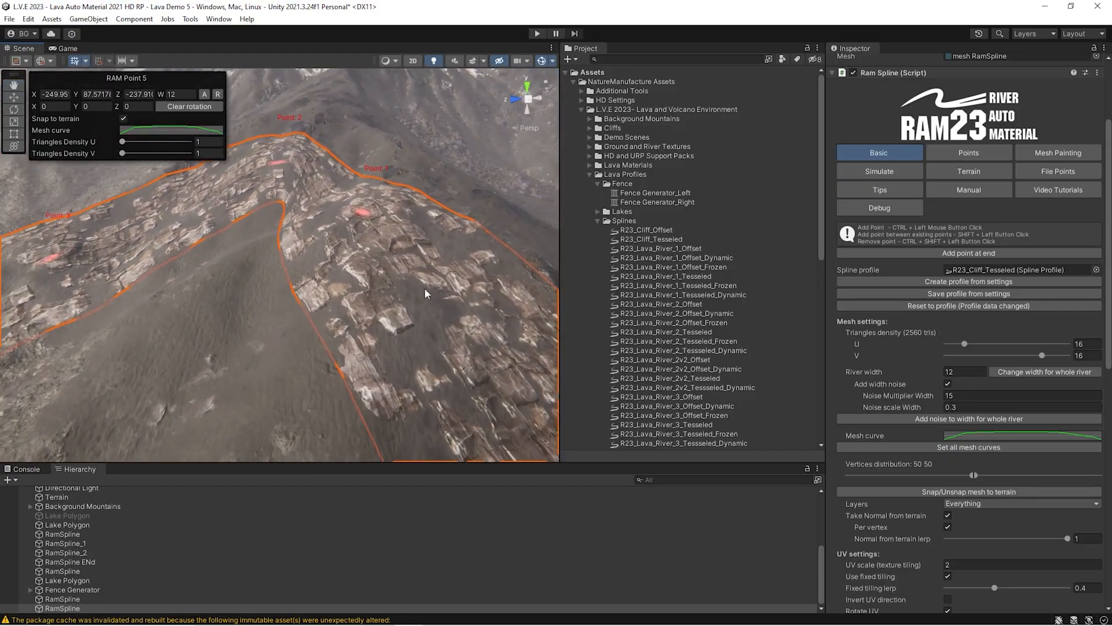
- Deselect the cliff spline to examine the rocks without the outline, and select it again to inspect both flanks
{"action": "left_click", "coordinate": [626, 314]}
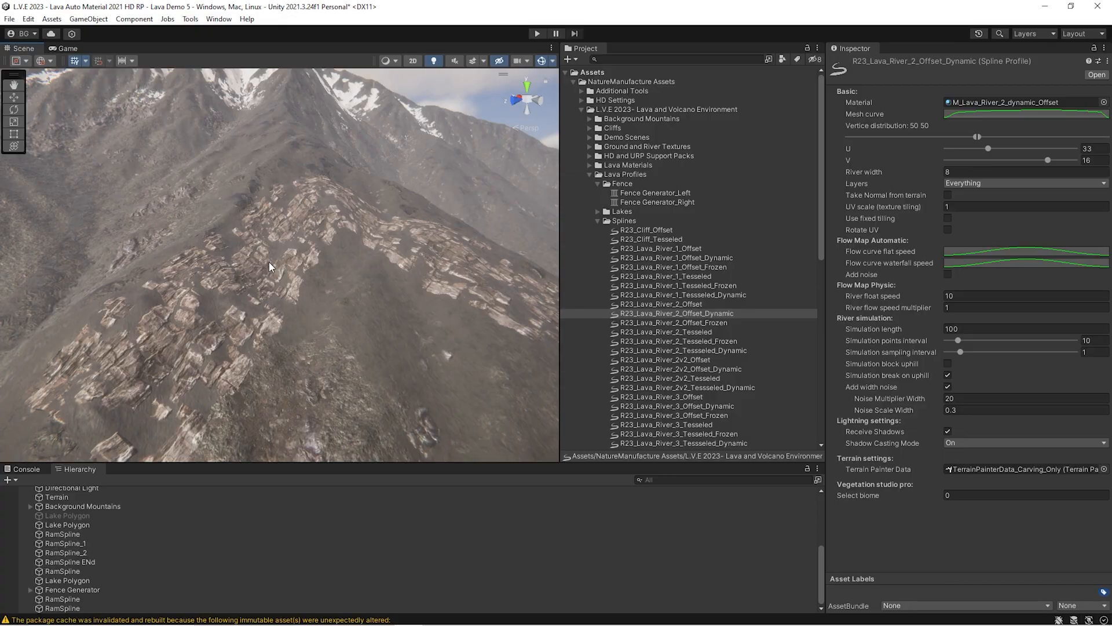
{"action": "left_click", "coordinate": [332, 247]}
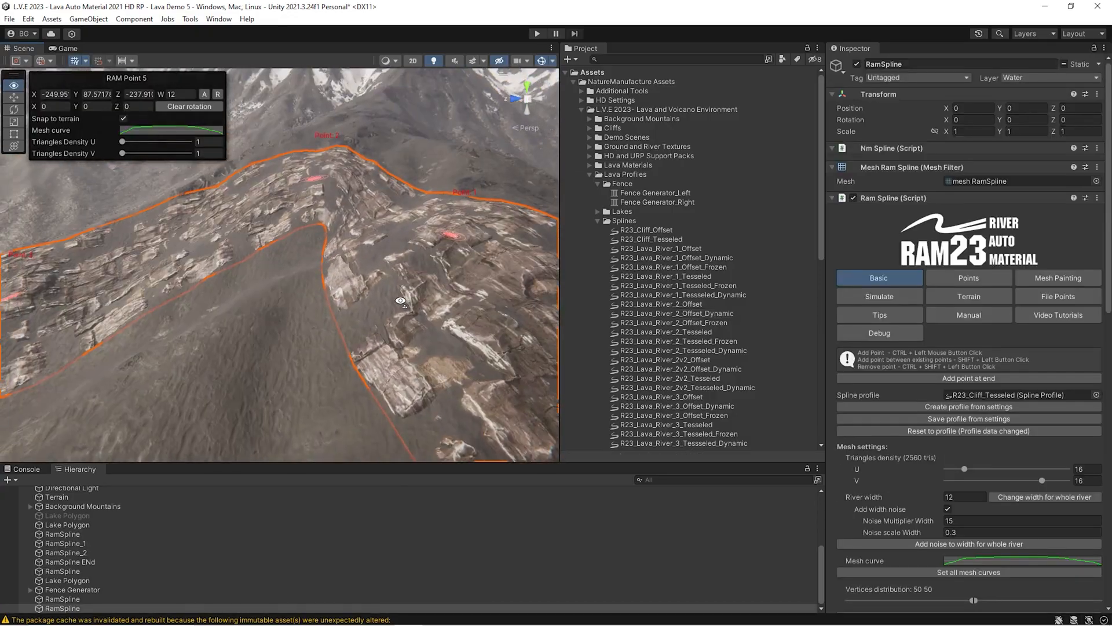
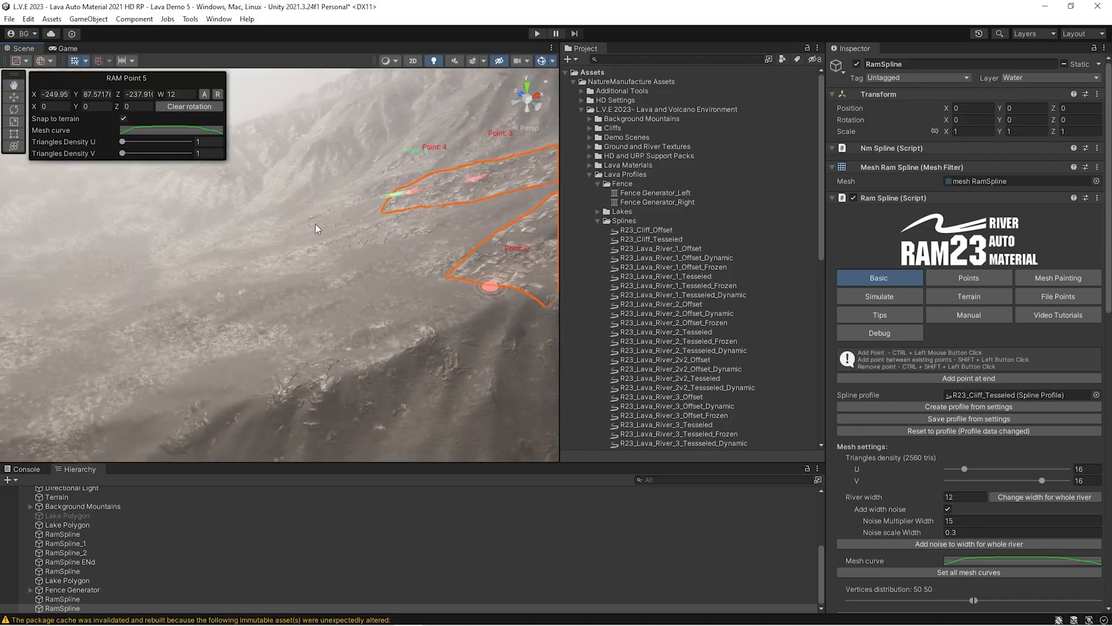
{"action": "right_click_drag", "start_coordinate": [255, 293], "coordinate": [299, 279]}
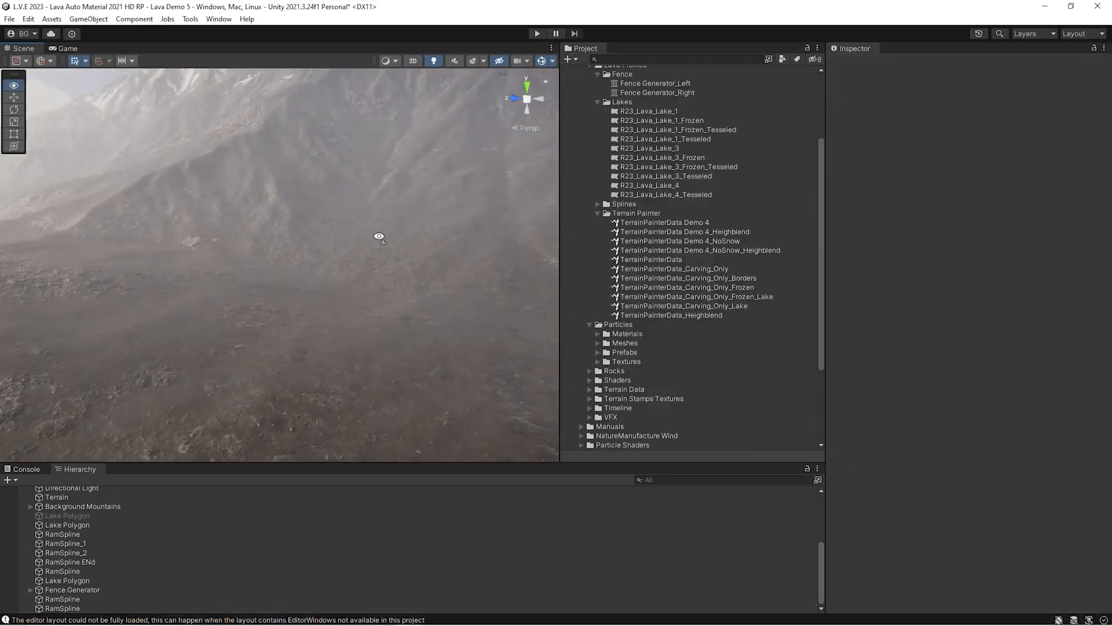
- Create a new NatureManufacture lake polygon for the flat ground below the mountain
{"action": "right_click_drag", "start_coordinate": [342, 174], "coordinate": [257, 262]}
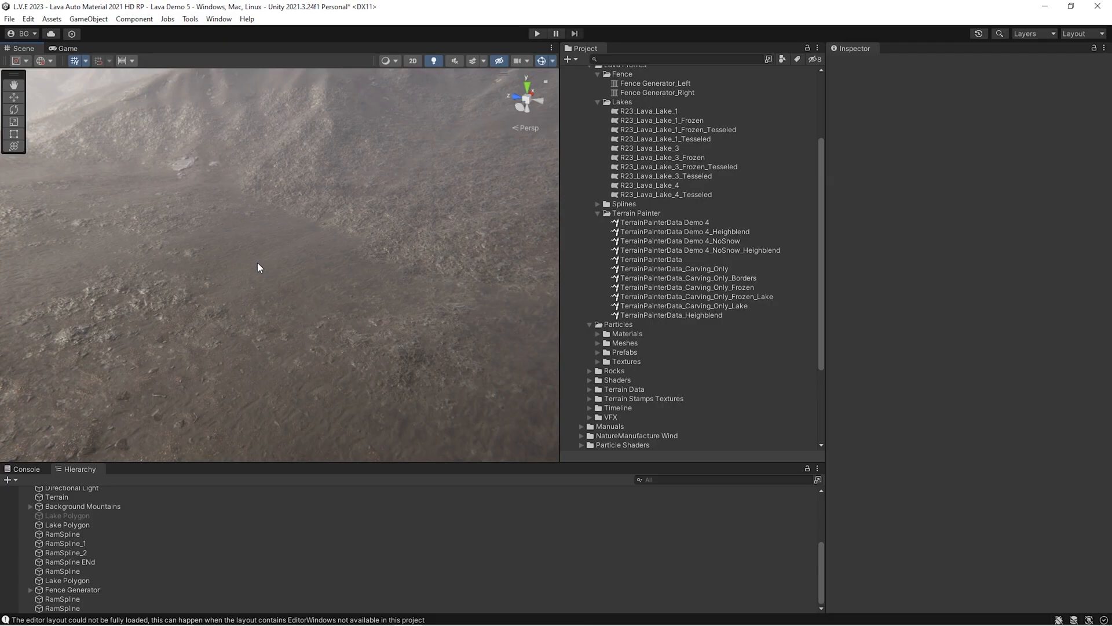
{"action": "left_click", "coordinate": [13, 479]}
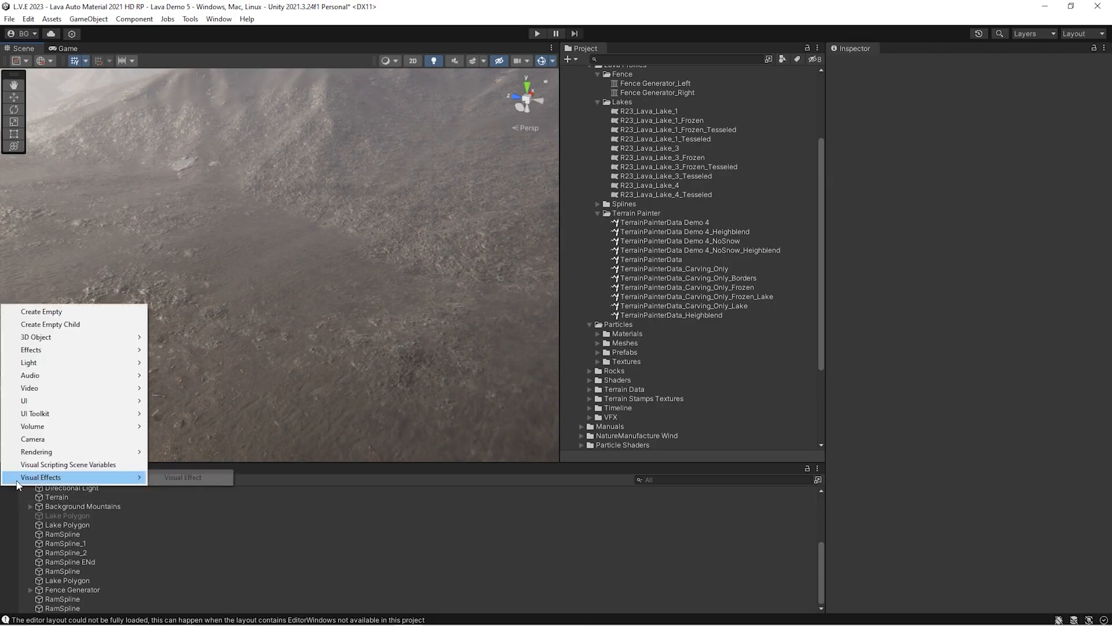
{"action": "mouse_move", "coordinate": [41, 337]}
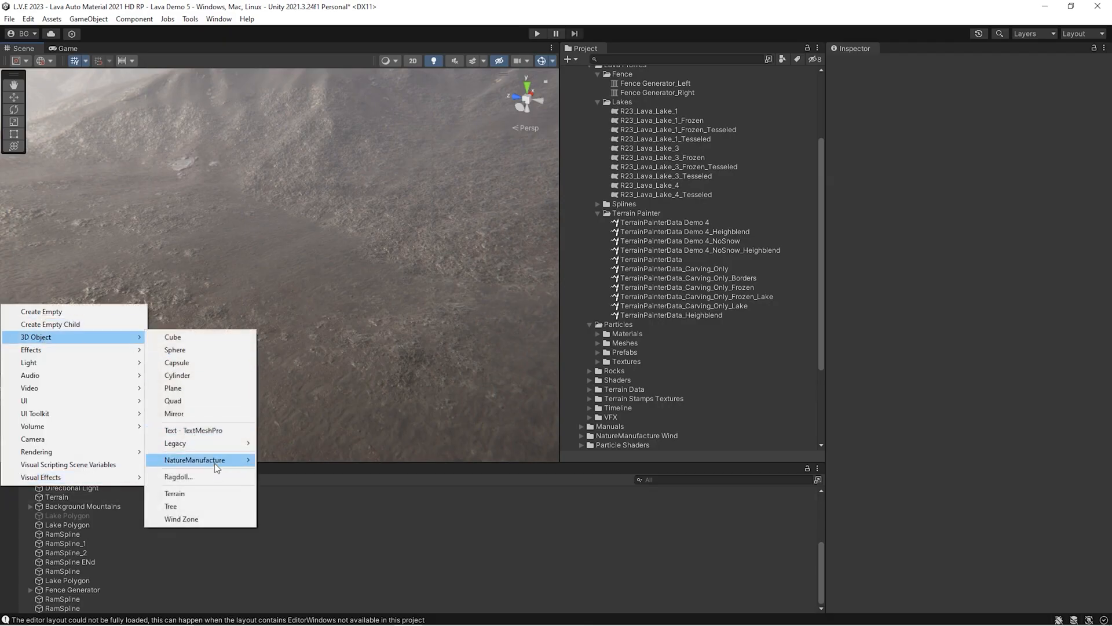
{"action": "mouse_move", "coordinate": [215, 461]}
{"action": "left_click", "coordinate": [298, 474]}
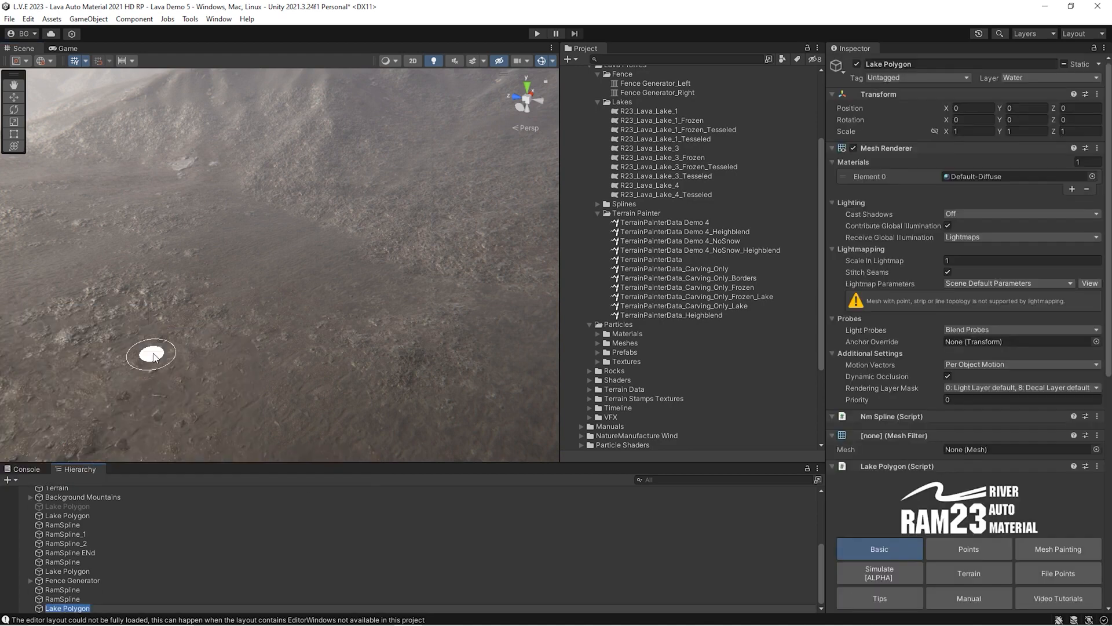
- Outline the lake polygon with six points on the flat ground and insert one more point along its edge
{"action": "left_click", "coordinate": [150, 339], "text": "ctrl"}
{"action": "left_click", "coordinate": [200, 227], "text": "ctrl"}
{"action": "left_click", "coordinate": [366, 225], "text": "ctrl"}
{"action": "left_click", "coordinate": [488, 303], "text": "ctrl"}
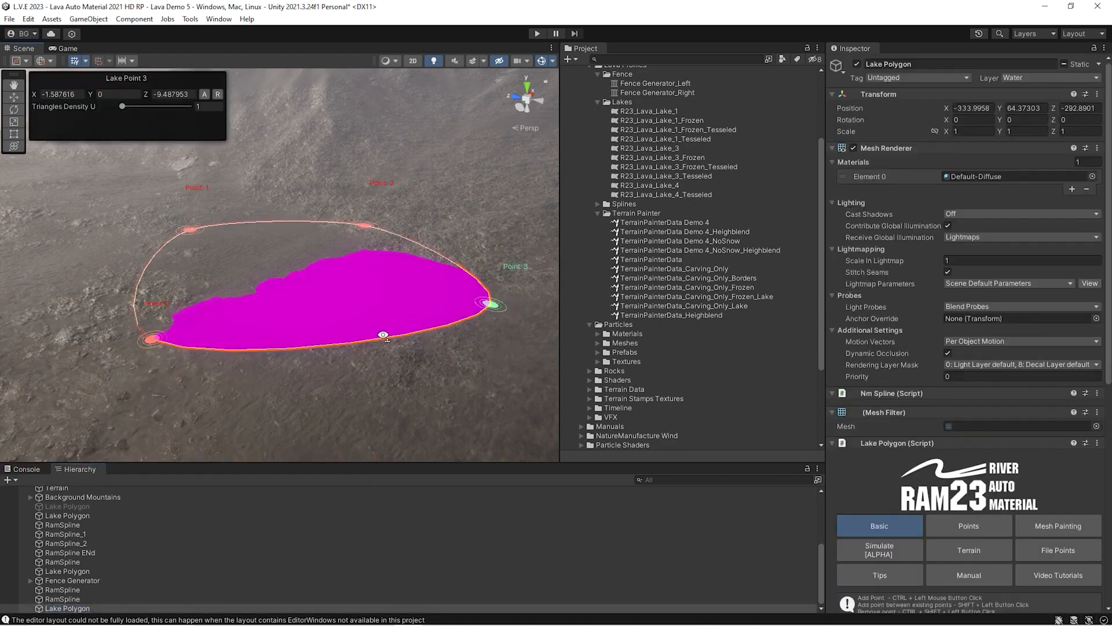
{"action": "right_click_drag", "start_coordinate": [384, 336], "coordinate": [458, 368]}
{"action": "left_click", "coordinate": [465, 372], "text": "ctrl"}
{"action": "left_click", "coordinate": [200, 431], "text": "ctrl"}
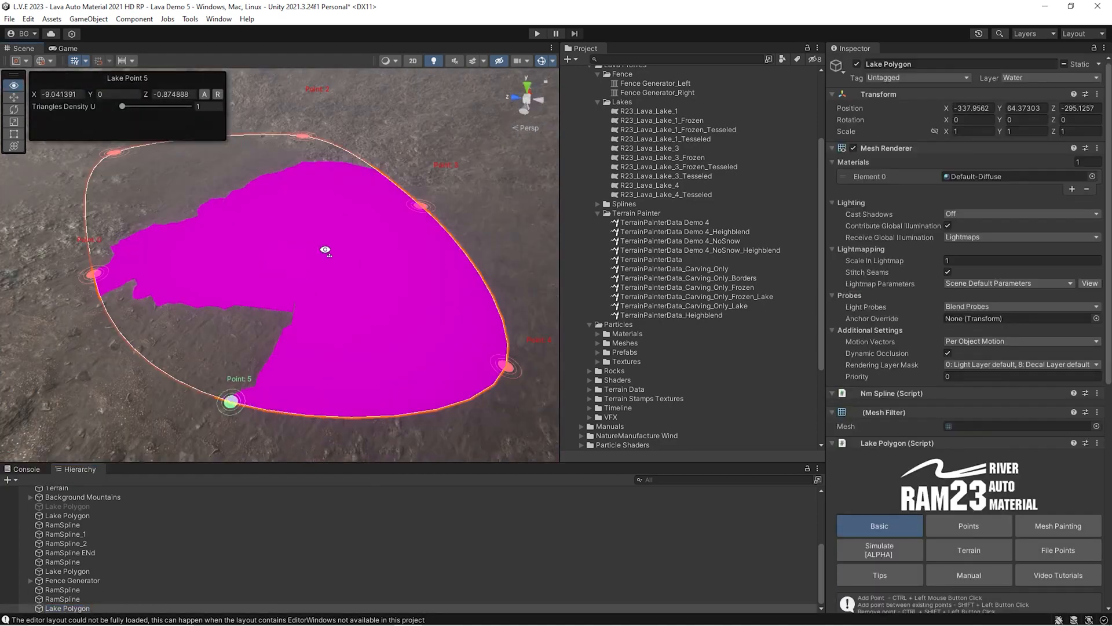
{"action": "left_click", "coordinate": [457, 270], "text": "shift"}
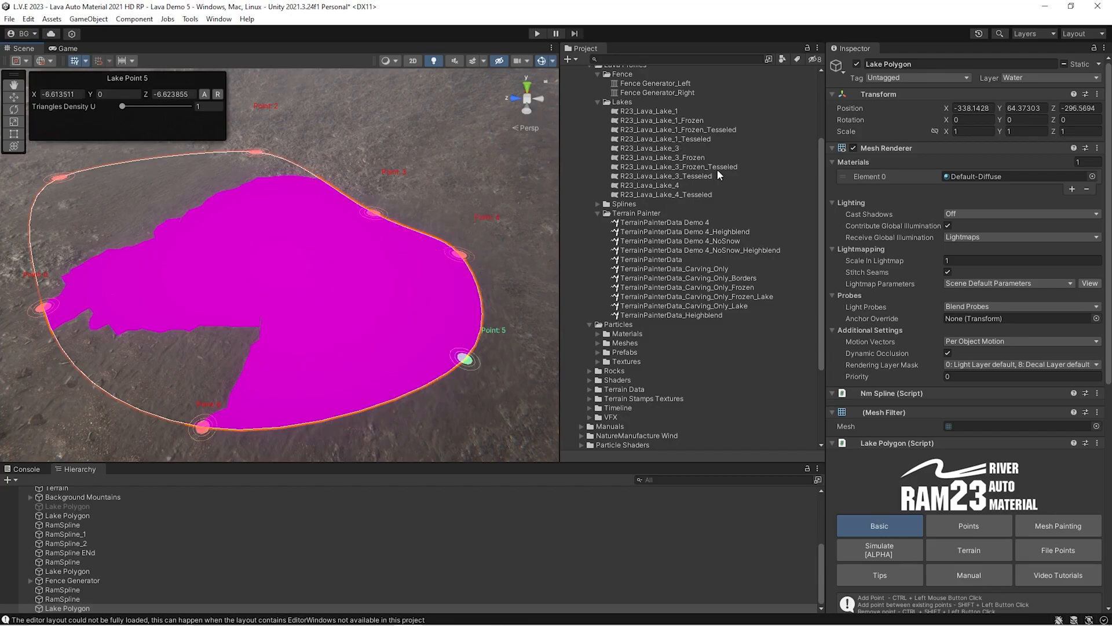
- Assign the R23_Lava_Lake_3_Frozen_Tesseled profile to the new lake polygon
{"action": "scroll", "coordinate": [953, 238], "scroll_direction": "down", "scroll_amount": 8}
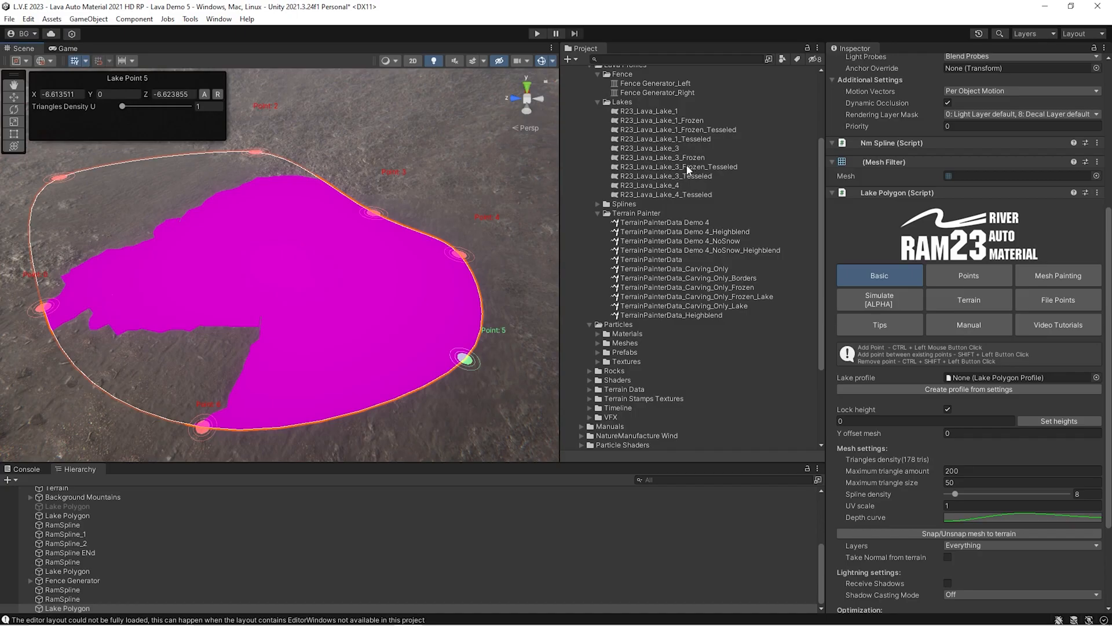
{"action": "left_click_drag", "start_coordinate": [976, 369], "coordinate": [986, 378]}
{"action": "right_click_drag", "start_coordinate": [357, 257], "coordinate": [351, 301]}
{"action": "scroll", "coordinate": [250, 259], "scroll_direction": "down", "scroll_amount": 5}
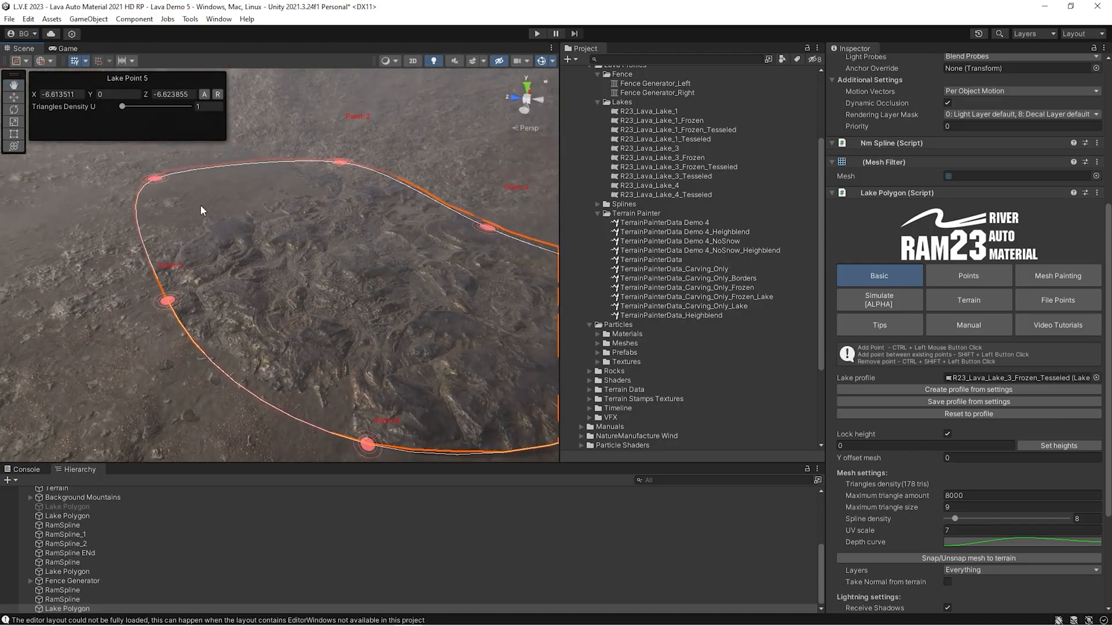
- Set the lake polygon's maximum triangle size to 0.5 and inspect the denser mesh from several angles
{"action": "right_click_drag", "start_coordinate": [86, 242], "coordinate": [155, 260]}
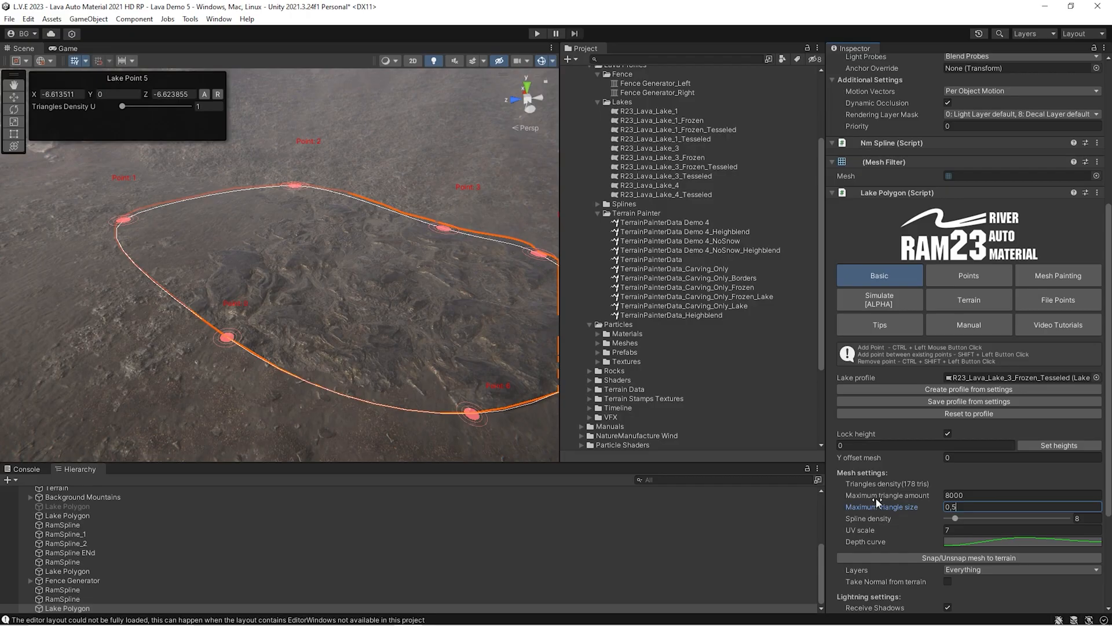
{"action": "key", "text": "Return"}
{"action": "right_click_drag", "start_coordinate": [226, 325], "coordinate": [241, 353]}
{"action": "right_click_drag", "start_coordinate": [335, 277], "coordinate": [380, 266]}
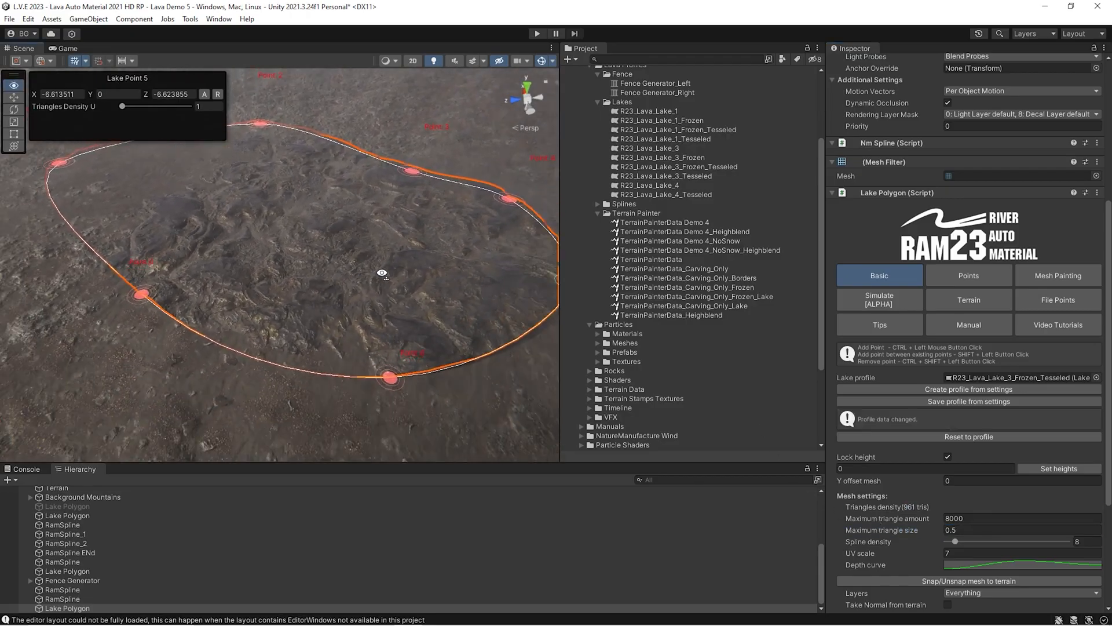
{"action": "right_click_drag", "start_coordinate": [244, 252], "coordinate": [273, 268]}
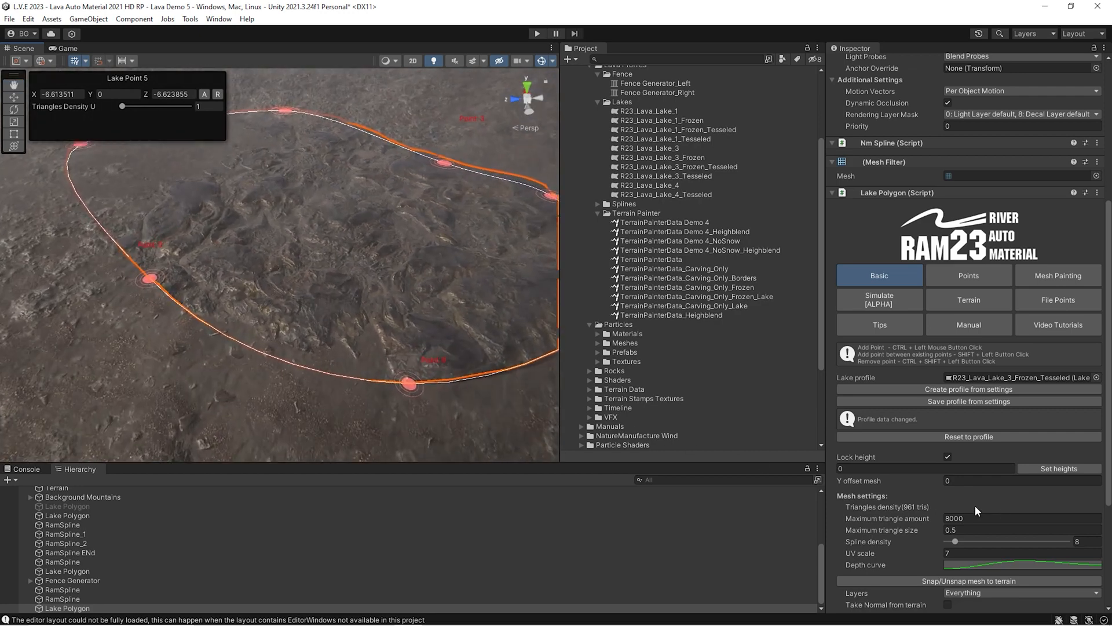
{"action": "right_click_drag", "start_coordinate": [365, 289], "coordinate": [275, 249]}
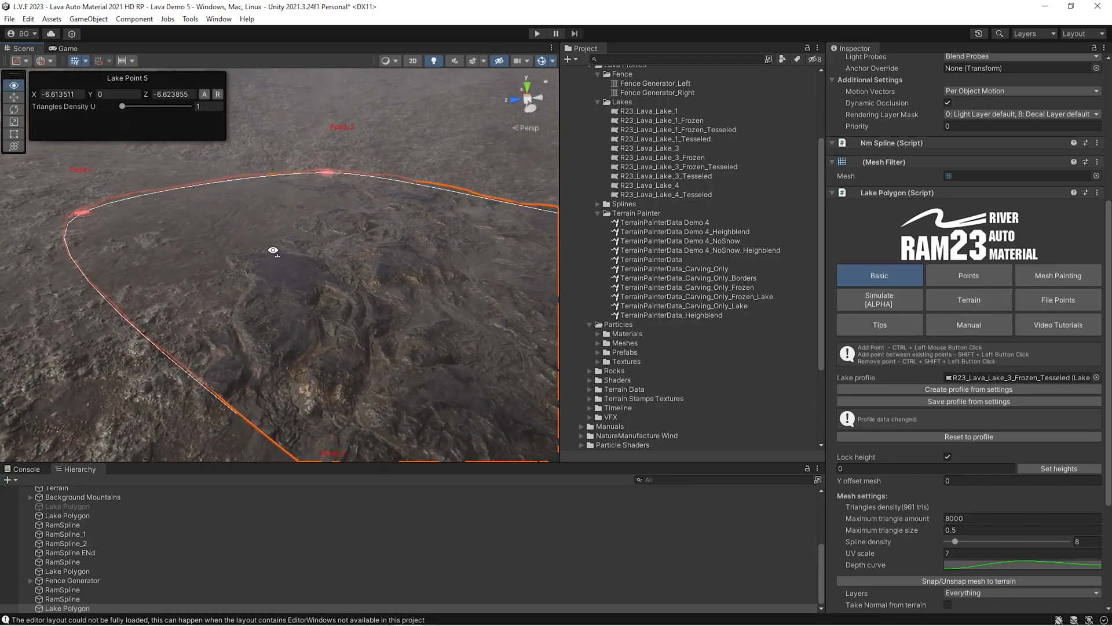
- Carve the terrain under the frozen lake polygon and examine how the ground meets its shoreline
{"action": "left_click", "coordinate": [956, 308]}
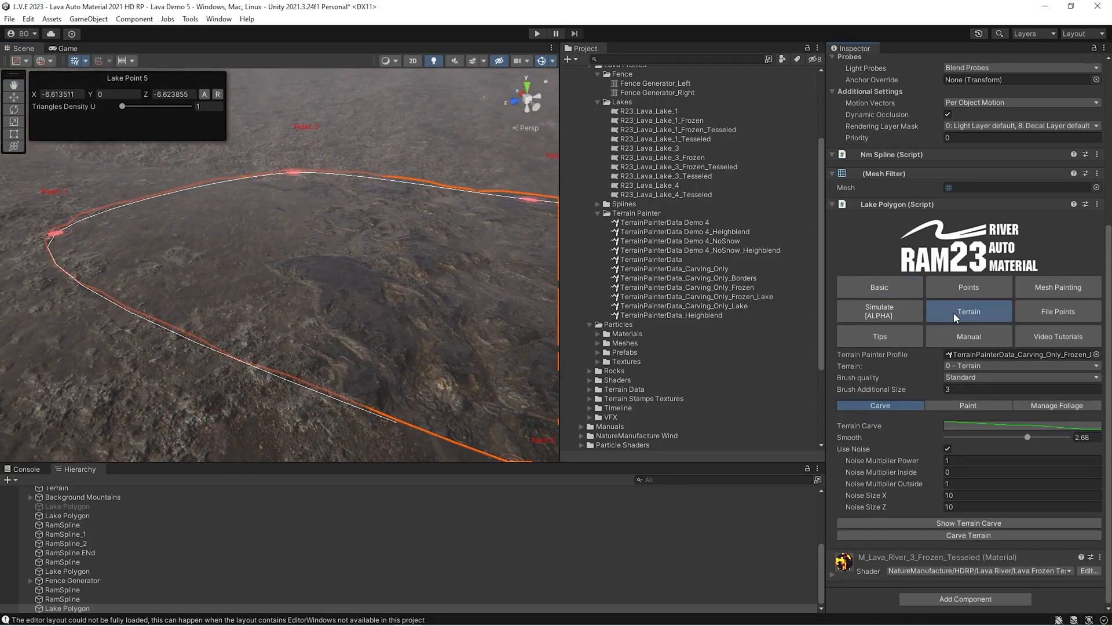
{"action": "left_click", "coordinate": [960, 538]}
{"action": "right_click_drag", "start_coordinate": [138, 261], "coordinate": [365, 283]}
{"action": "scroll", "coordinate": [278, 306], "scroll_direction": "up", "scroll_amount": 2}
{"action": "right_click_drag", "start_coordinate": [203, 268], "coordinate": [255, 249]}
{"action": "right_click_drag", "start_coordinate": [396, 304], "coordinate": [381, 310]}
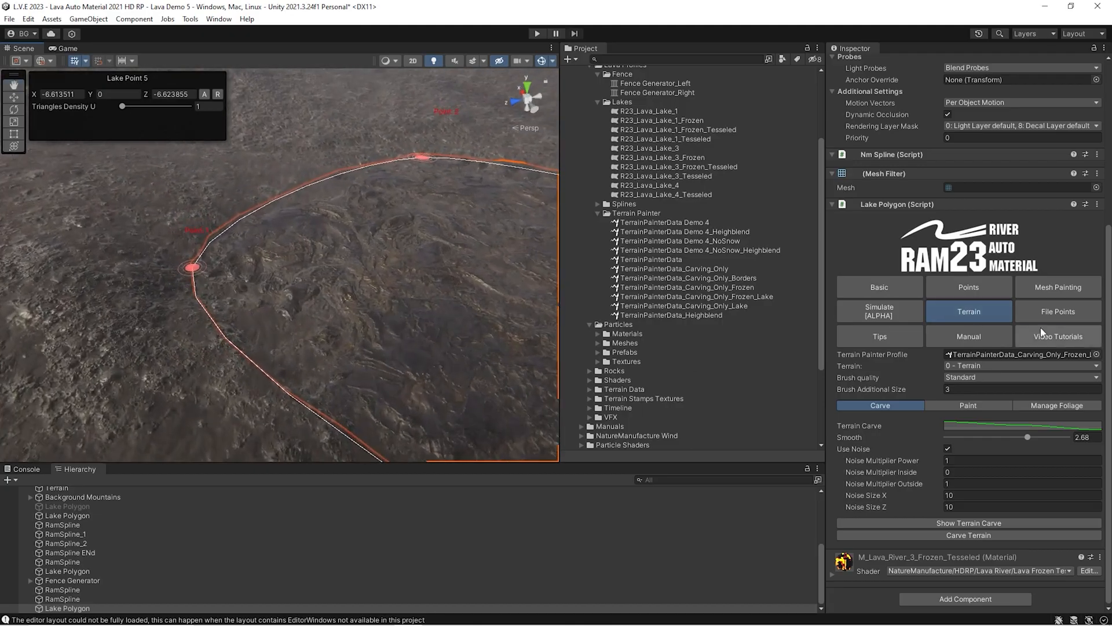
- Switch the lake polygon to vertex color mesh painting and set the draw color to white
{"action": "left_click", "coordinate": [1040, 287]}
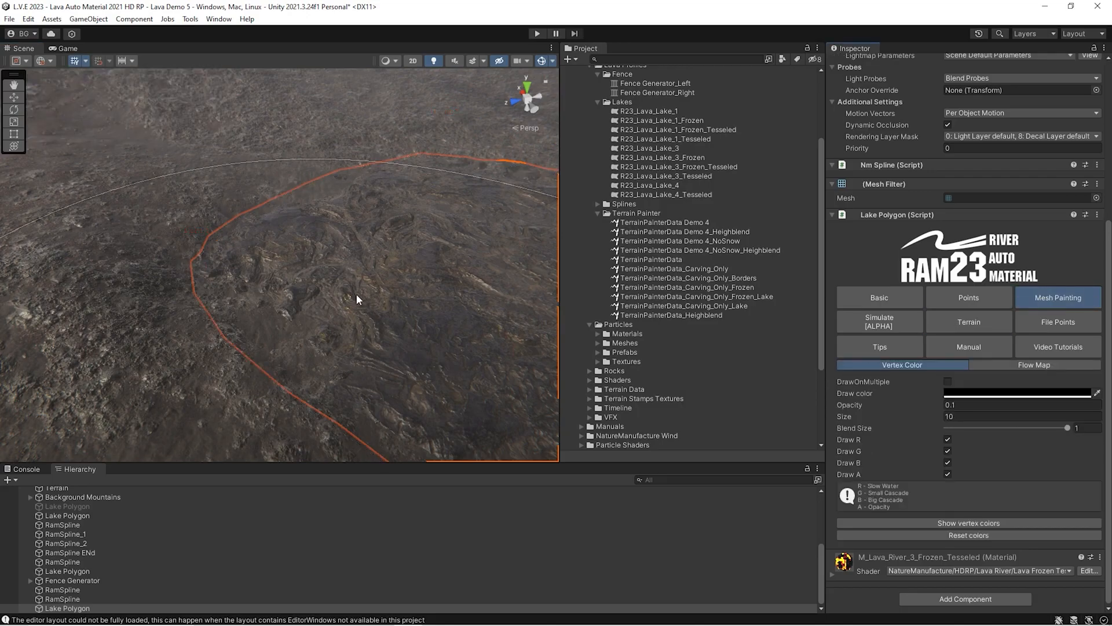
{"action": "left_click", "coordinate": [1005, 394]}
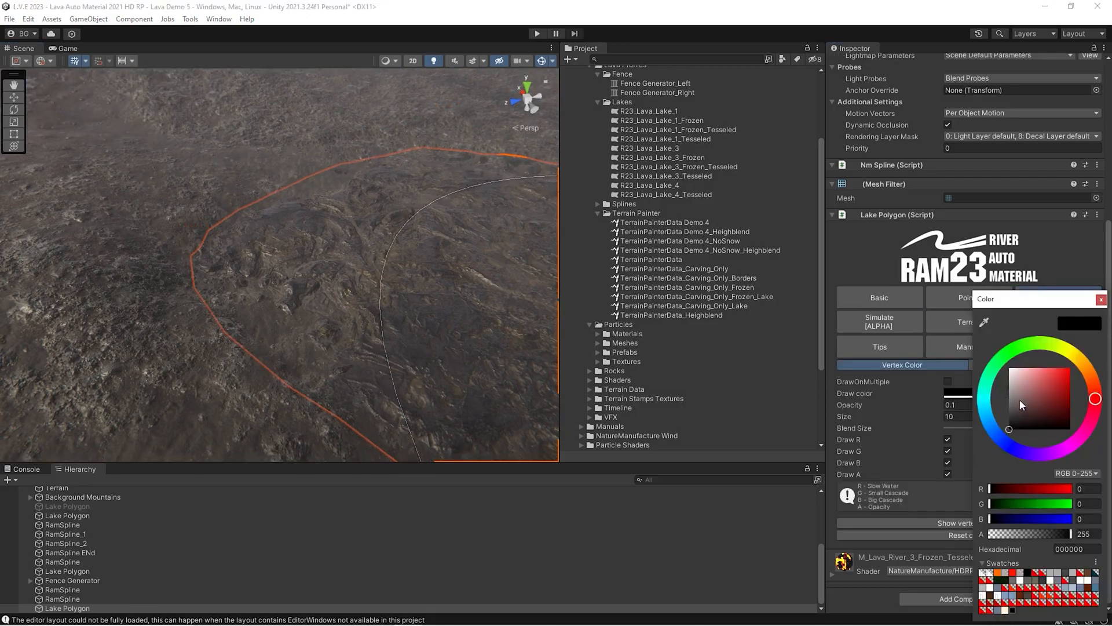
{"action": "left_click_drag", "start_coordinate": [1020, 400], "coordinate": [948, 342]}
{"action": "left_click", "coordinate": [848, 397]}
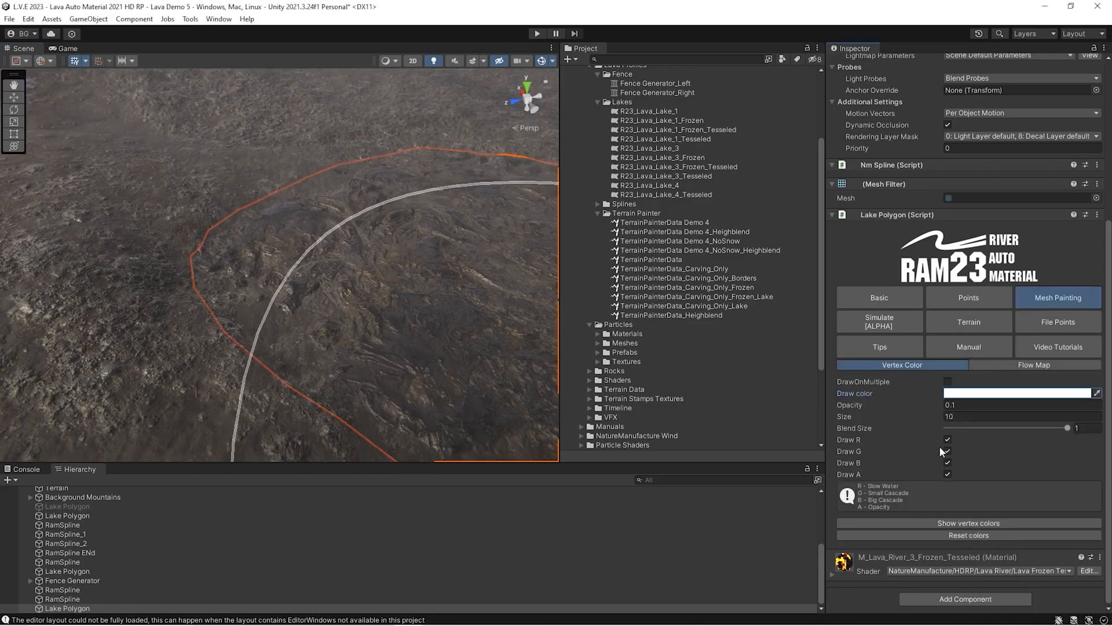
- Restrict vertex painting to the red channel, with a brush size of 2 and a blend size of about 0.398
{"action": "left_click", "coordinate": [948, 439]}
{"action": "left_click", "coordinate": [948, 463]}
{"action": "left_click", "coordinate": [947, 440]}
{"action": "left_click", "coordinate": [947, 451]}
{"action": "left_click", "coordinate": [948, 474]}
{"action": "left_click", "coordinate": [967, 417]}
{"action": "type", "text": "5"}
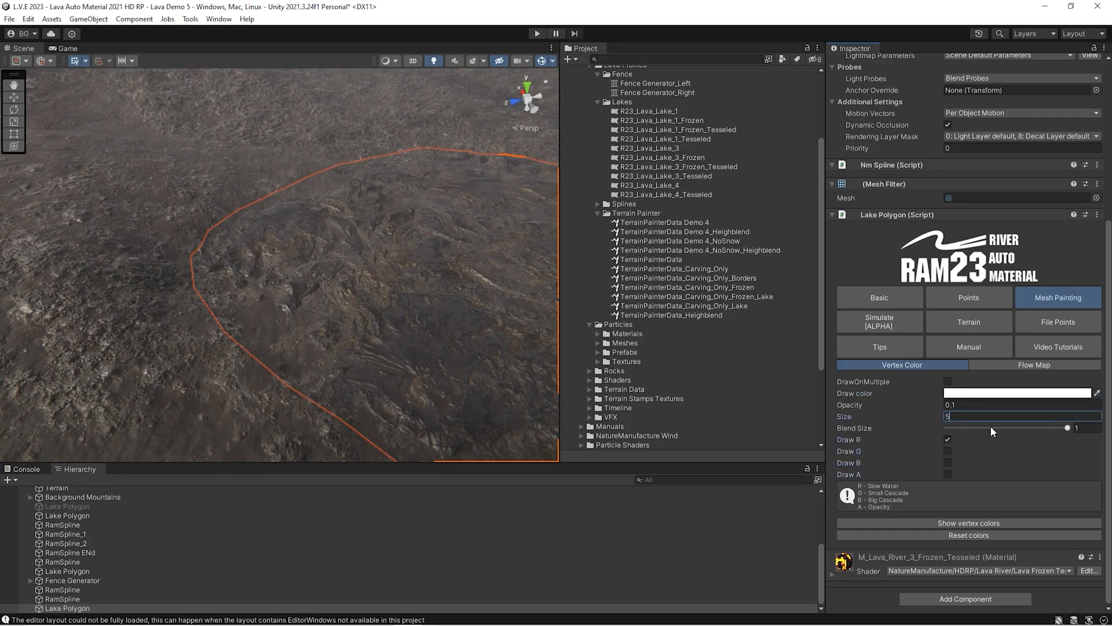
{"action": "left_click", "coordinate": [994, 427]}
{"action": "type", "text": "2"}
- Paint scattered red-channel strokes across the frozen lake's surface to create patches of glowing lava
{"action": "right_click_drag", "start_coordinate": [278, 254], "coordinate": [305, 259]}
{"action": "scroll", "coordinate": [260, 282], "scroll_direction": "down", "scroll_amount": 2}
{"action": "left_click_drag", "start_coordinate": [261, 267], "coordinate": [284, 208]}
{"action": "right_click_drag", "start_coordinate": [348, 211], "coordinate": [406, 225]}
{"action": "left_click_drag", "start_coordinate": [449, 190], "coordinate": [405, 171]}
{"action": "left_click_drag", "start_coordinate": [337, 239], "coordinate": [400, 308]}
{"action": "right_click_drag", "start_coordinate": [261, 211], "coordinate": [343, 208]}
{"action": "left_click_drag", "start_coordinate": [365, 252], "coordinate": [403, 259]}
{"action": "left_click_drag", "start_coordinate": [431, 184], "coordinate": [393, 176]}
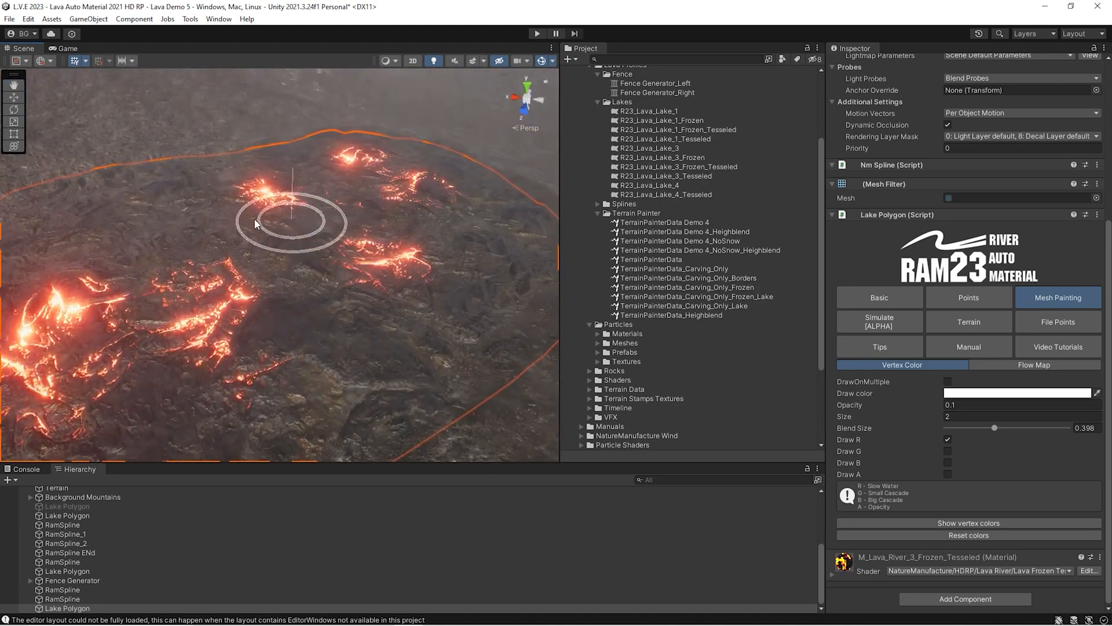
{"action": "left_click_drag", "start_coordinate": [140, 210], "coordinate": [246, 252]}
{"action": "left_click_drag", "start_coordinate": [335, 266], "coordinate": [283, 228]}
{"action": "mouse_move", "coordinate": [282, 228]}
{"action": "right_mouse_down"}
{"action": "mouse_move", "coordinate": [388, 276]}
{"action": "mouse_move", "coordinate": [374, 251]}
{"action": "right_mouse_up"}
{"action": "left_click_drag", "start_coordinate": [375, 252], "coordinate": [418, 265]}
{"action": "mouse_move", "coordinate": [419, 265]}
{"action": "right_mouse_down"}
{"action": "mouse_move", "coordinate": [298, 241]}
{"action": "mouse_move", "coordinate": [203, 315]}
{"action": "right_mouse_up"}
{"action": "left_click_drag", "start_coordinate": [203, 315], "coordinate": [234, 331]}
{"action": "mouse_move", "coordinate": [234, 330]}
{"action": "right_mouse_down"}
{"action": "mouse_move", "coordinate": [163, 286]}
{"action": "mouse_move", "coordinate": [276, 281]}
{"action": "right_mouse_up"}
{"action": "left_click_drag", "start_coordinate": [276, 280], "coordinate": [316, 293]}
{"action": "right_click_drag", "start_coordinate": [315, 293], "coordinate": [410, 293]}
{"action": "left_click_drag", "start_coordinate": [409, 293], "coordinate": [196, 236]}
{"action": "mouse_move", "coordinate": [197, 237]}
{"action": "right_mouse_down"}
{"action": "mouse_move", "coordinate": [368, 209]}
{"action": "mouse_move", "coordinate": [350, 239]}
{"action": "mouse_move", "coordinate": [288, 223]}
{"action": "mouse_move", "coordinate": [278, 236]}
{"action": "mouse_move", "coordinate": [384, 250]}
{"action": "mouse_move", "coordinate": [442, 243]}
{"action": "mouse_move", "coordinate": [373, 258]}
{"action": "mouse_move", "coordinate": [354, 298]}
{"action": "mouse_move", "coordinate": [347, 278]}
{"action": "mouse_move", "coordinate": [363, 325]}
{"action": "mouse_move", "coordinate": [324, 310]}
{"action": "right_mouse_up"}
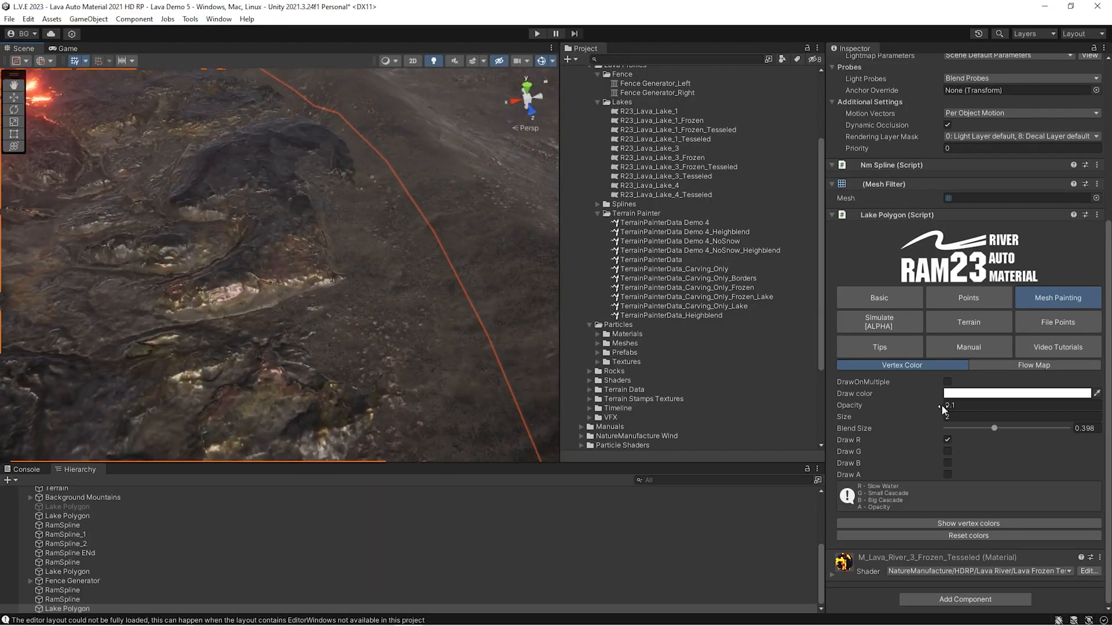
- Keep the white draw color, switch painting from the red to the green channel, and paint a short stroke near the lake's edge
{"action": "left_click", "coordinate": [956, 393]}
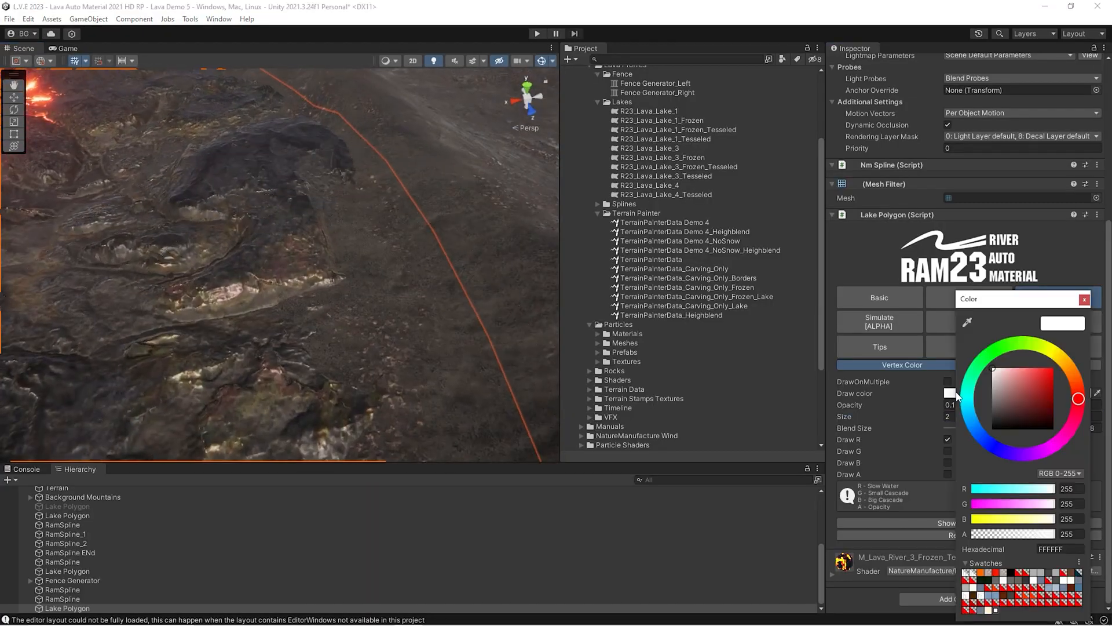
{"action": "left_click", "coordinate": [1082, 298]}
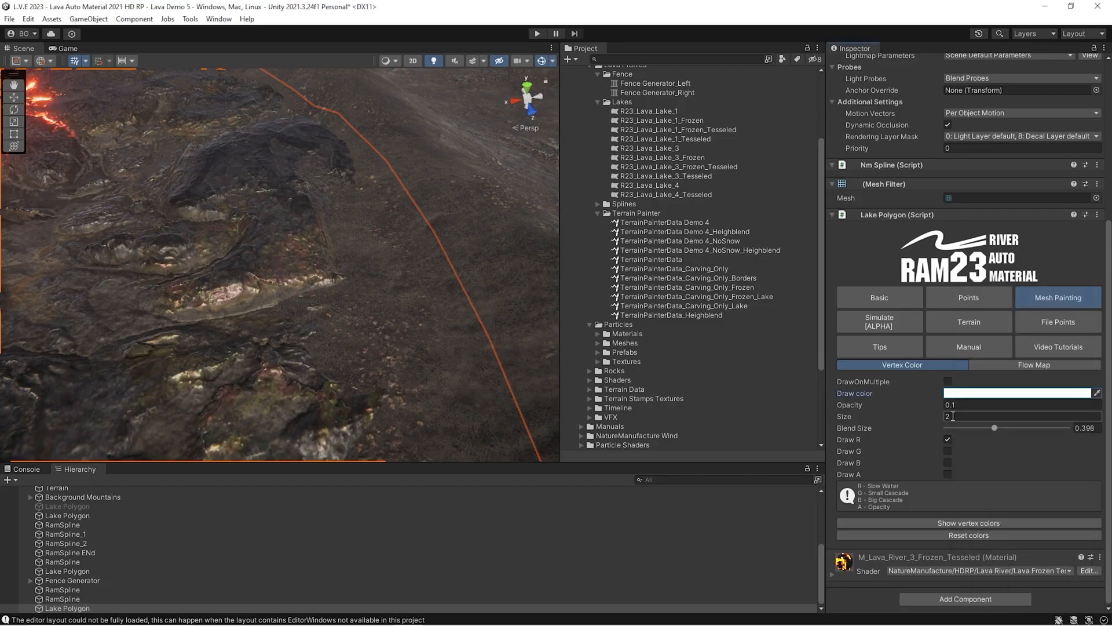
{"action": "left_click", "coordinate": [947, 450]}
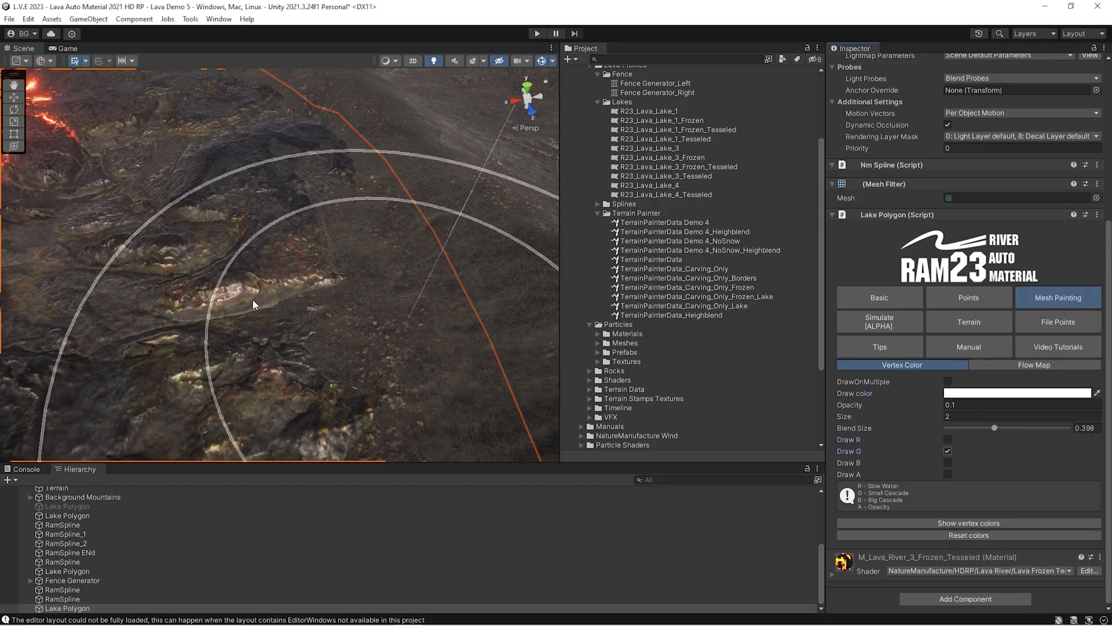
{"action": "mouse_move", "coordinate": [275, 280]}
{"action": "left_mouse_down"}
{"action": "mouse_move", "coordinate": [266, 277]}
{"action": "mouse_move", "coordinate": [301, 273]}
{"action": "left_mouse_up"}
{"action": "mouse_move", "coordinate": [301, 273]}
{"action": "right_mouse_down"}
{"action": "mouse_move", "coordinate": [260, 273]}
{"action": "mouse_move", "coordinate": [274, 292]}
{"action": "mouse_move", "coordinate": [406, 302]}
{"action": "right_mouse_up"}
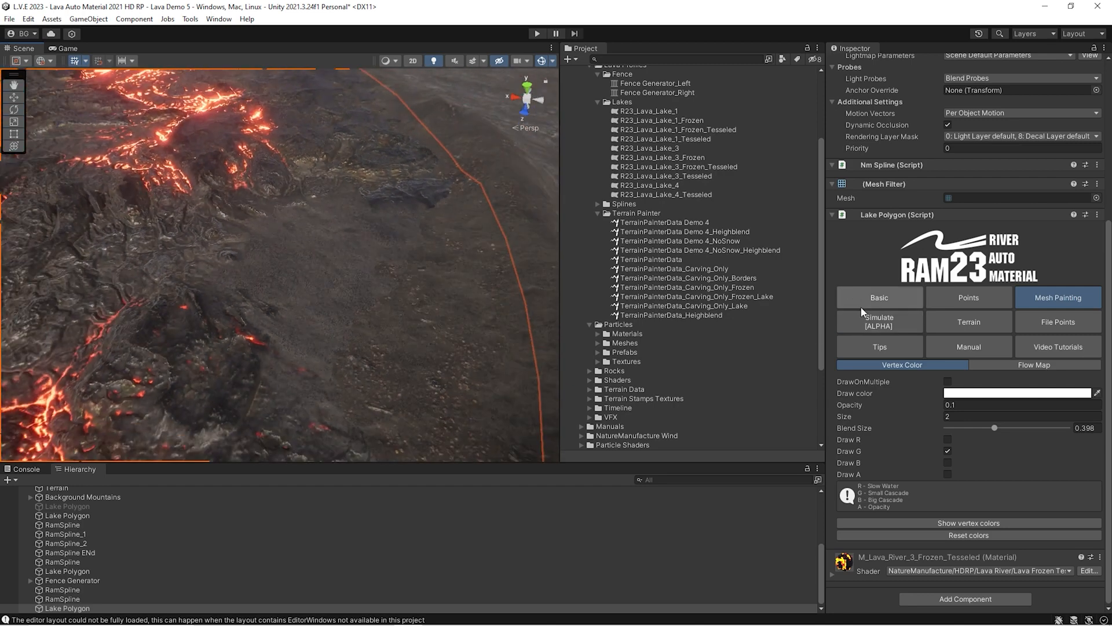
- Enable Take Normal from terrain in the lake polygon's basic settings and inspect the shoreline shading around the lake
{"action": "left_click", "coordinate": [867, 301]}
{"action": "right_click_drag", "start_coordinate": [365, 251], "coordinate": [282, 249]}
{"action": "right_click_drag", "start_coordinate": [422, 298], "coordinate": [365, 243]}
{"action": "right_click_drag", "start_coordinate": [384, 325], "coordinate": [400, 330]}
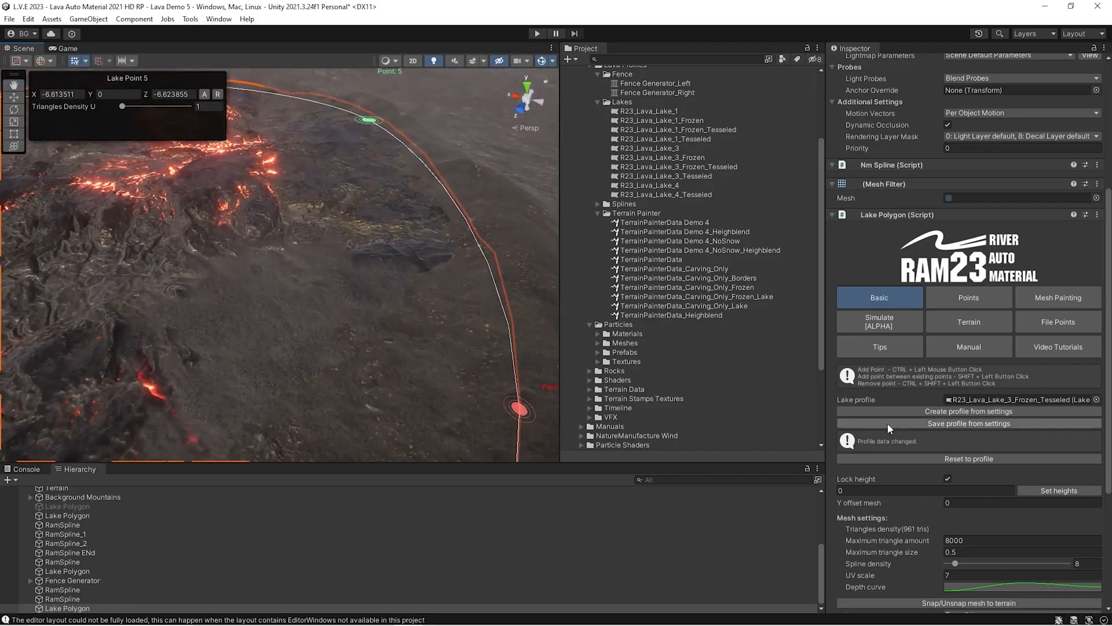
{"action": "scroll", "coordinate": [918, 433], "scroll_direction": "down", "scroll_amount": 5}
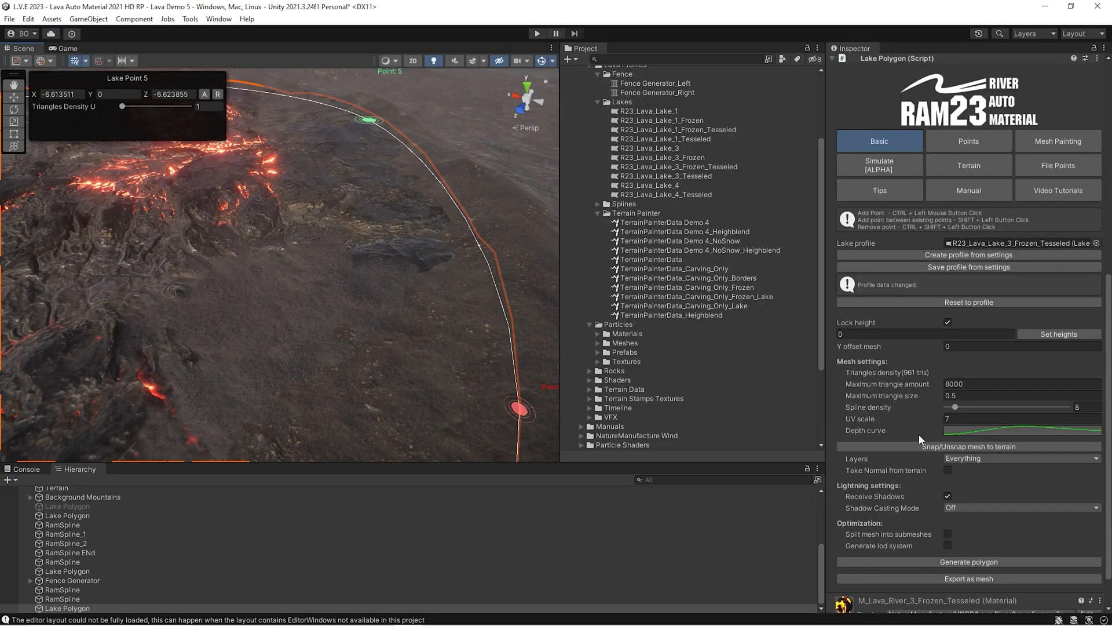
{"action": "left_click", "coordinate": [947, 470]}
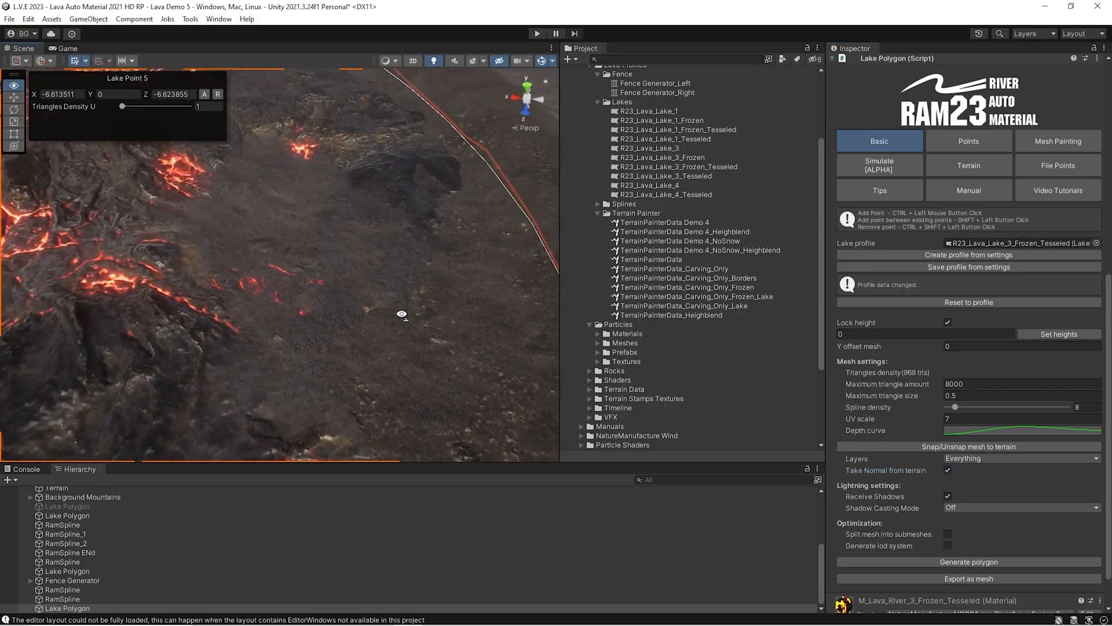
{"action": "right_click_drag", "start_coordinate": [401, 313], "coordinate": [396, 305]}
{"action": "right_click_drag", "start_coordinate": [300, 311], "coordinate": [352, 311]}
{"action": "right_click_drag", "start_coordinate": [305, 358], "coordinate": [181, 392]}
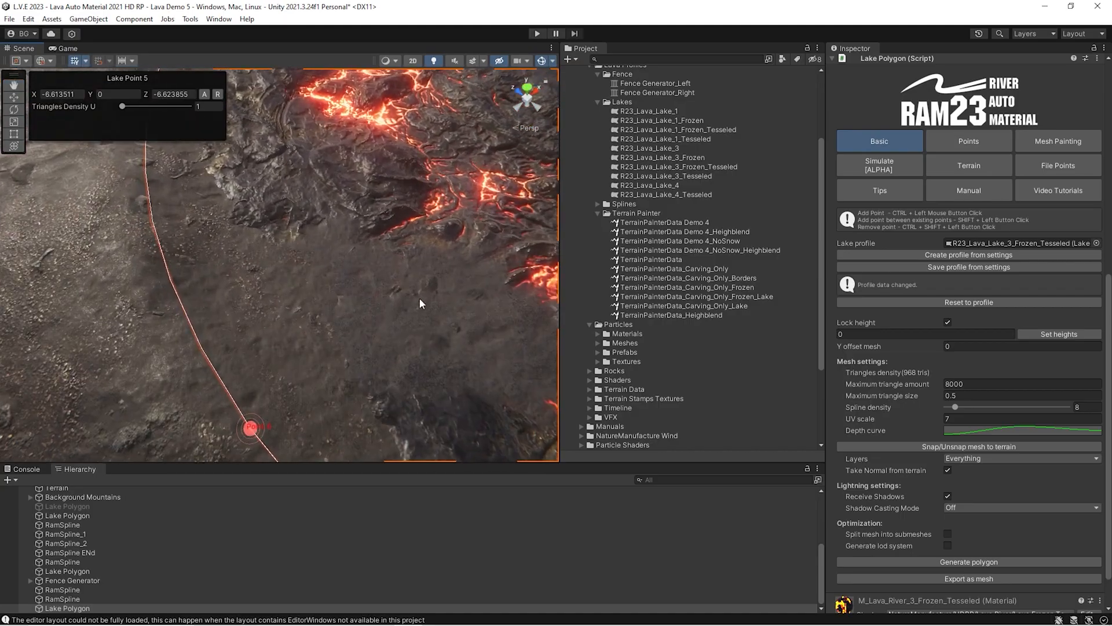
{"action": "right_click_drag", "start_coordinate": [292, 294], "coordinate": [308, 318]}
{"action": "right_click_drag", "start_coordinate": [460, 252], "coordinate": [317, 246]}
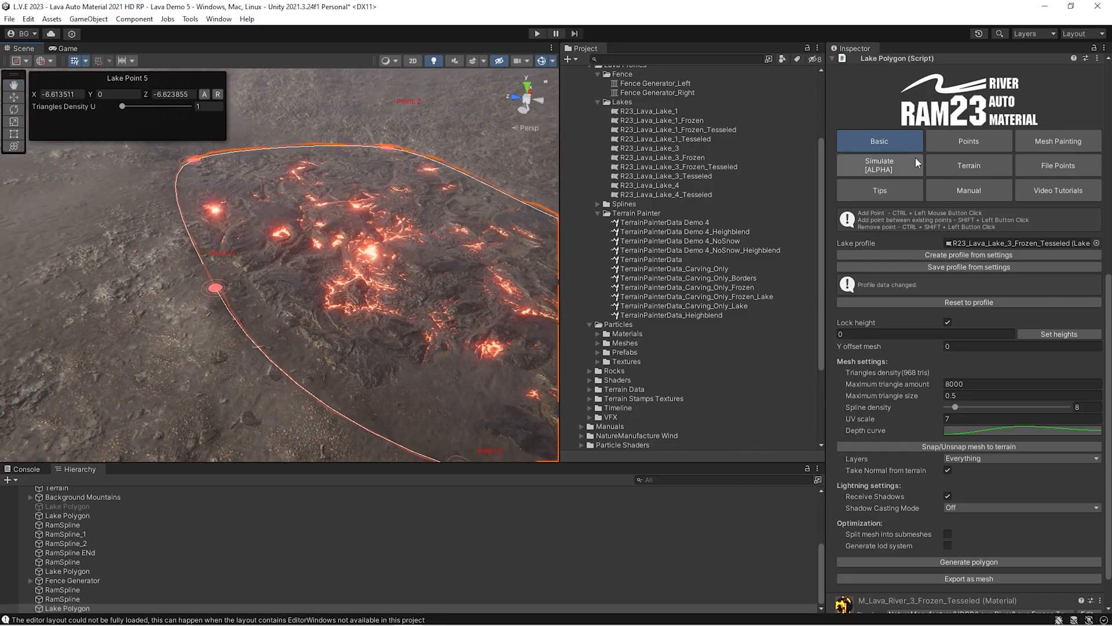
- Return to mesh painting and locate the texture used as Base 2 Map in the frozen lava material among the project assets
{"action": "left_click", "coordinate": [1044, 146]}
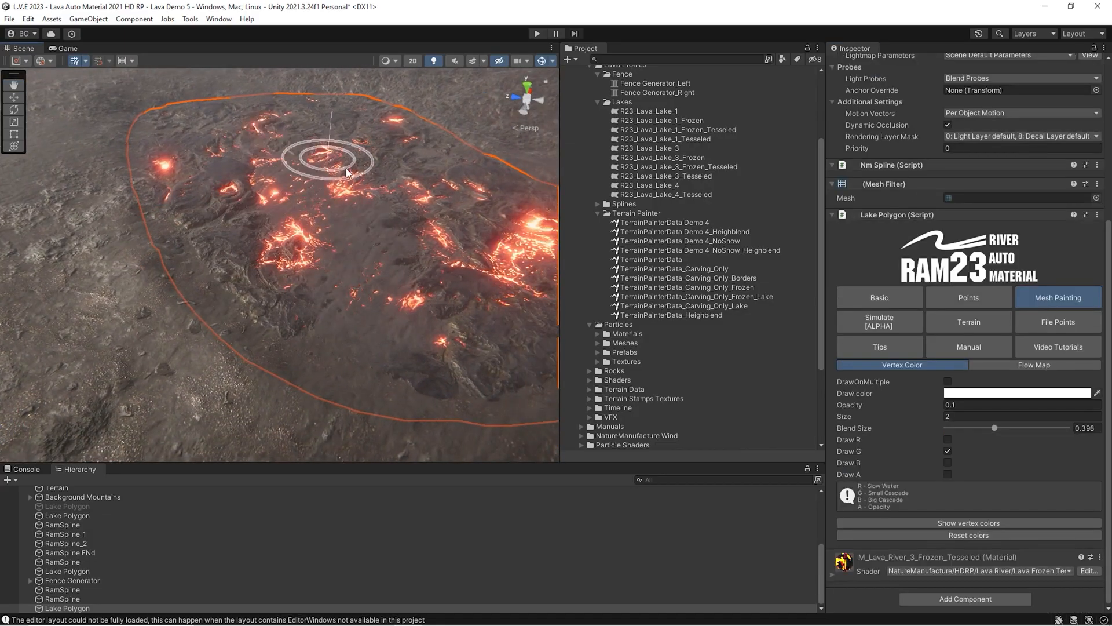
{"action": "mouse_move", "coordinate": [298, 239]}
{"action": "right_mouse_down"}
{"action": "mouse_move", "coordinate": [324, 231]}
{"action": "mouse_move", "coordinate": [326, 241]}
{"action": "right_mouse_up"}
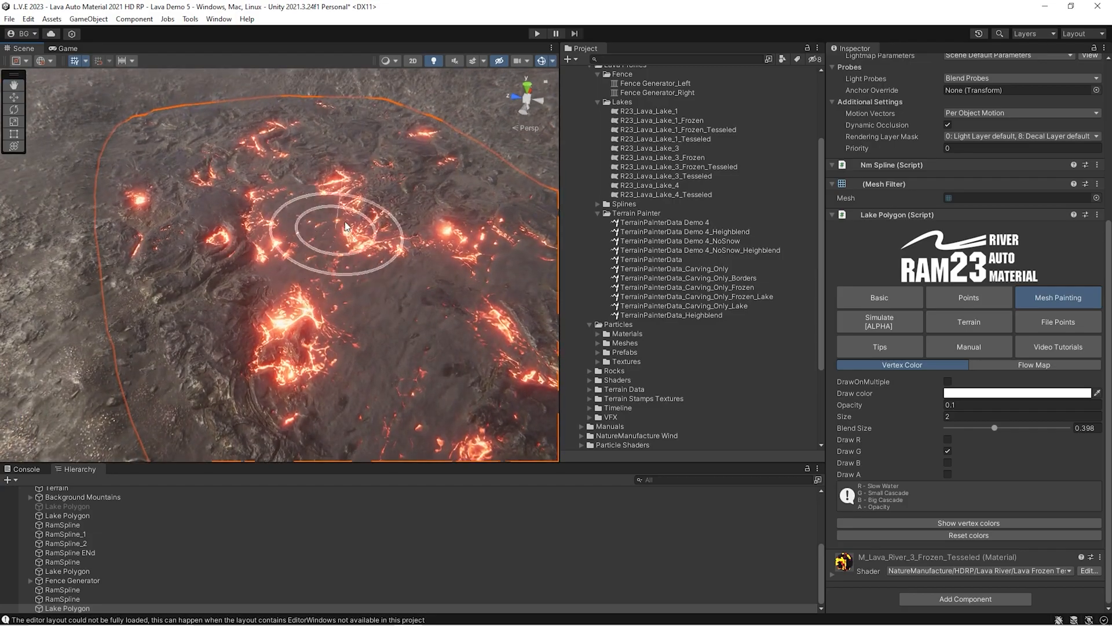
{"action": "mouse_move", "coordinate": [284, 180]}
{"action": "right_mouse_down"}
{"action": "mouse_move", "coordinate": [327, 241]}
{"action": "mouse_move", "coordinate": [249, 224]}
{"action": "right_mouse_up"}
{"action": "right_click_drag", "start_coordinate": [370, 293], "coordinate": [404, 252]}
{"action": "scroll", "coordinate": [897, 451], "scroll_direction": "down", "scroll_amount": 10}
{"action": "scroll", "coordinate": [906, 381], "scroll_direction": "down", "scroll_amount": 7}
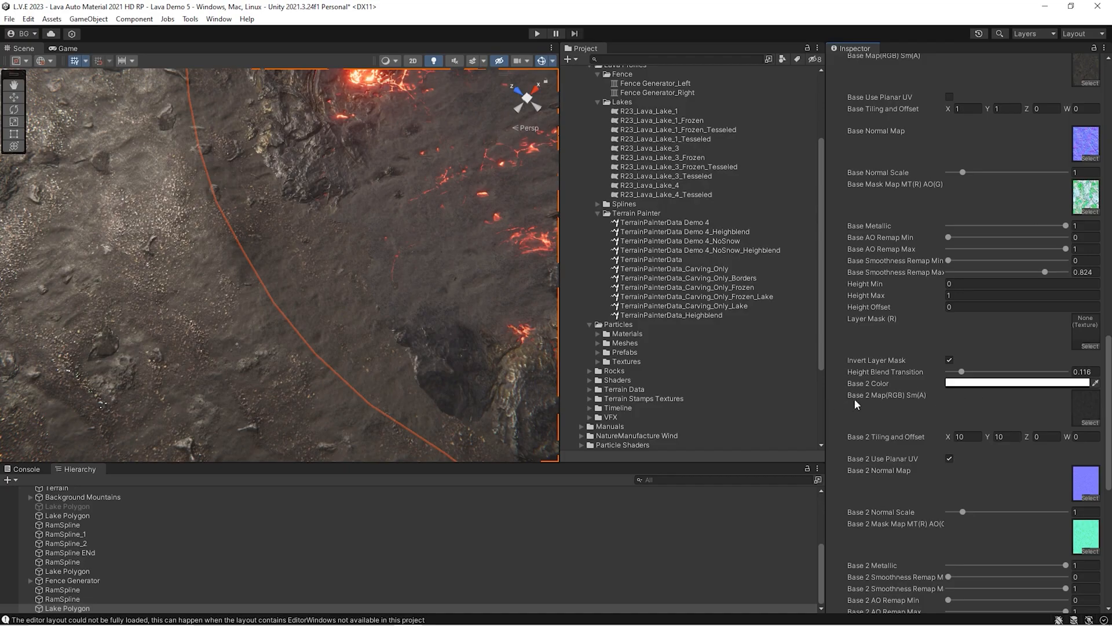
{"action": "left_click", "coordinate": [1089, 411]}
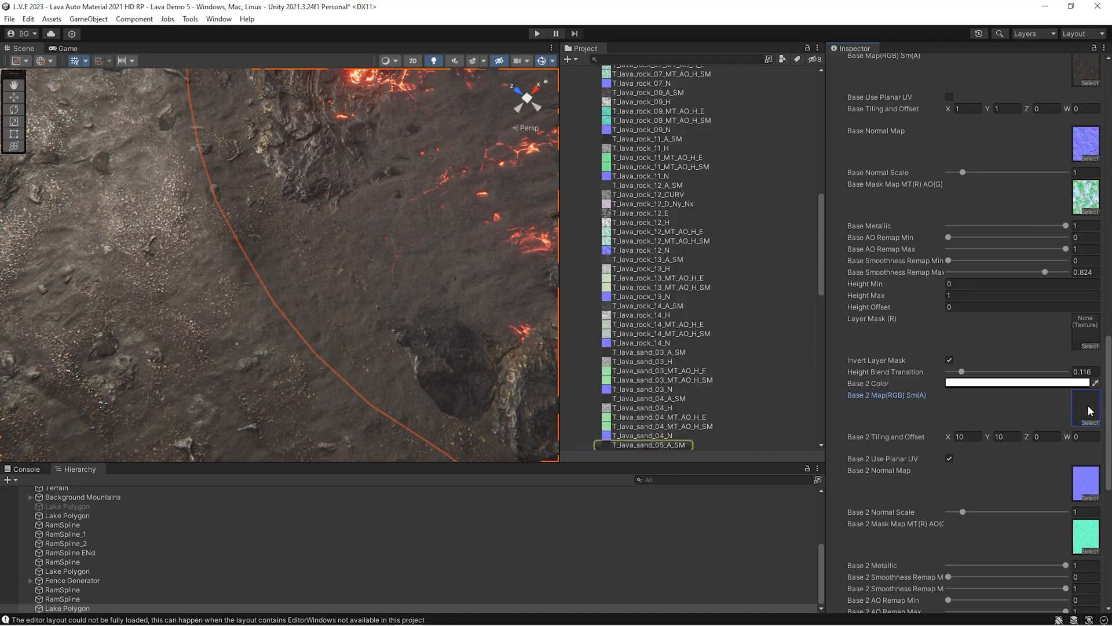
{"action": "left_click", "coordinate": [567, 334]}
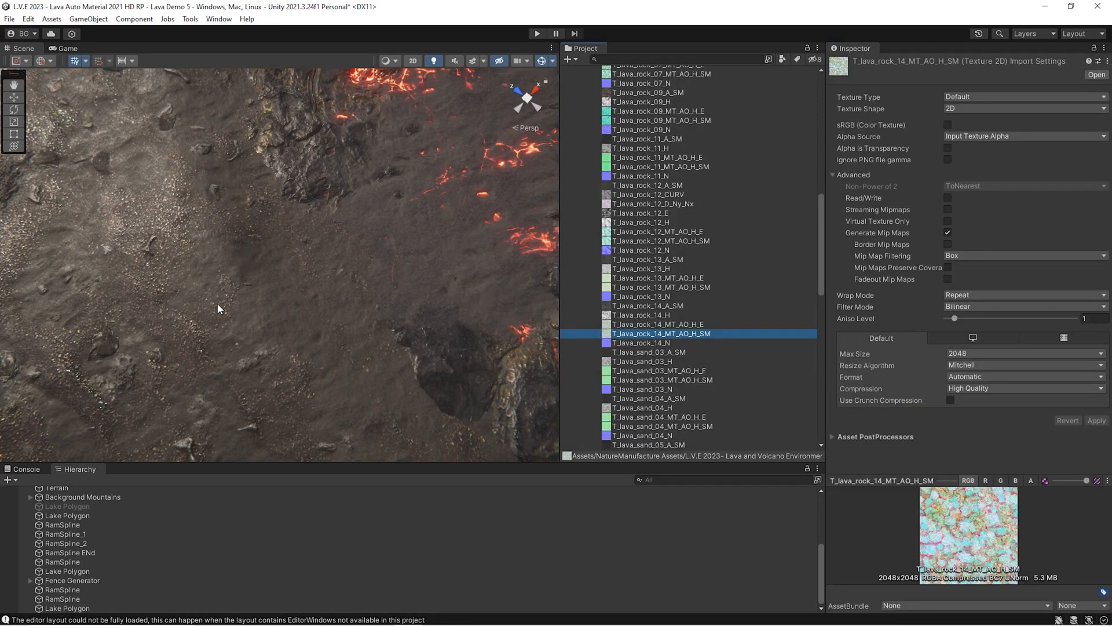
- Reselect the lake polygon and snap its mesh to the terrain
{"action": "left_click", "coordinate": [283, 325]}
{"action": "right_click_drag", "start_coordinate": [283, 325], "coordinate": [363, 217]}
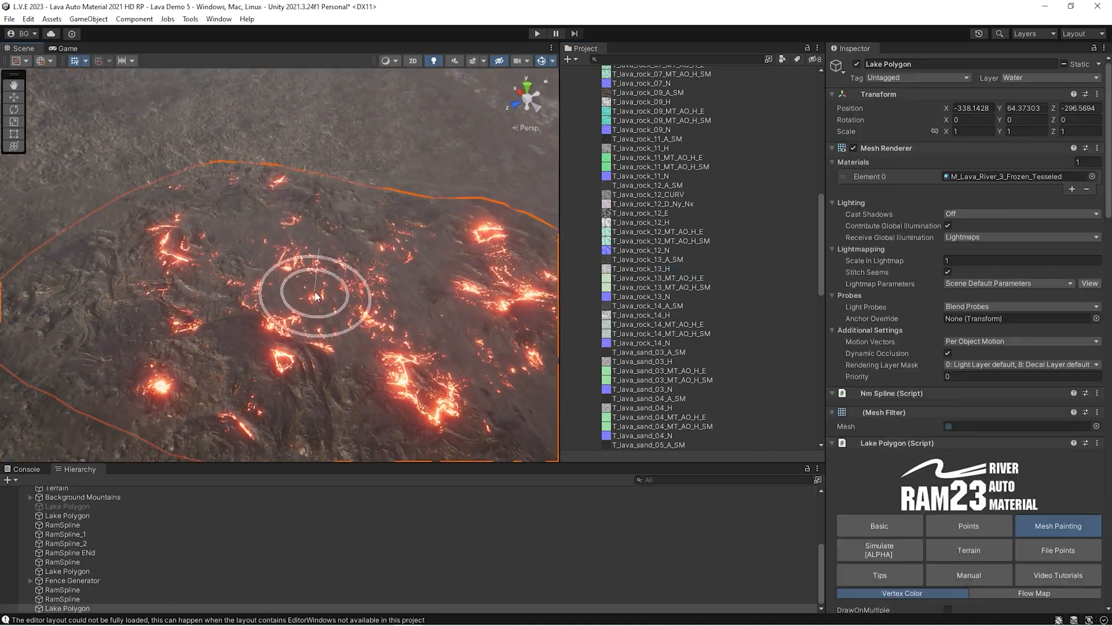
{"action": "right_click_drag", "start_coordinate": [450, 294], "coordinate": [521, 302]}
{"action": "scroll", "coordinate": [911, 422], "scroll_direction": "down", "scroll_amount": 5}
{"action": "left_click", "coordinate": [882, 366]}
{"action": "scroll", "coordinate": [897, 389], "scroll_direction": "down", "scroll_amount": 5}
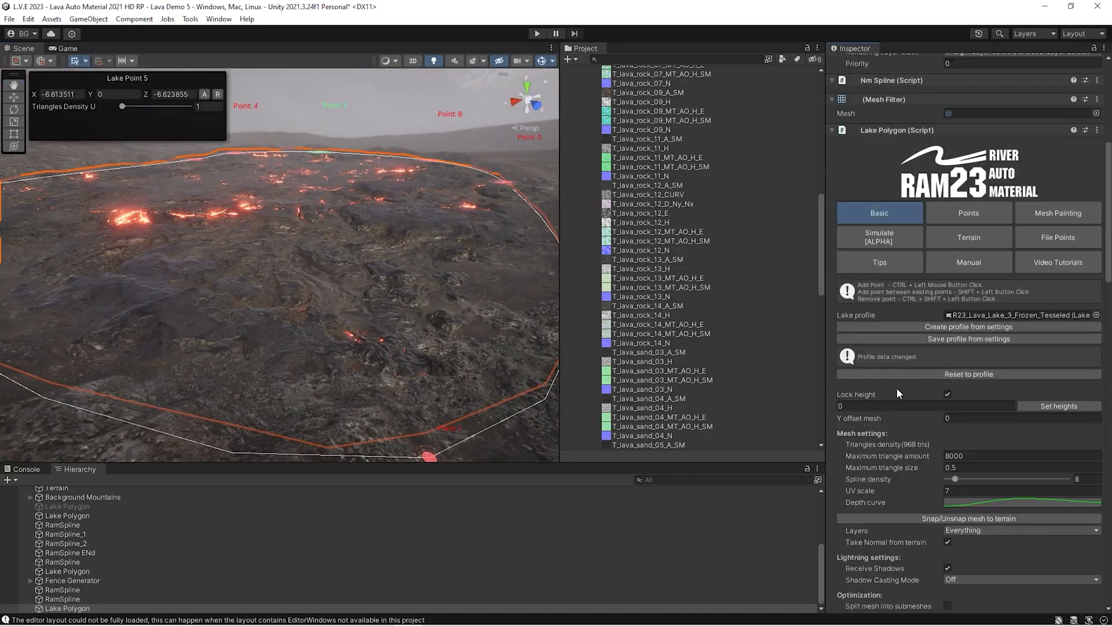
{"action": "scroll", "coordinate": [904, 407], "scroll_direction": "down", "scroll_amount": 2}
{"action": "left_click", "coordinate": [925, 487]}
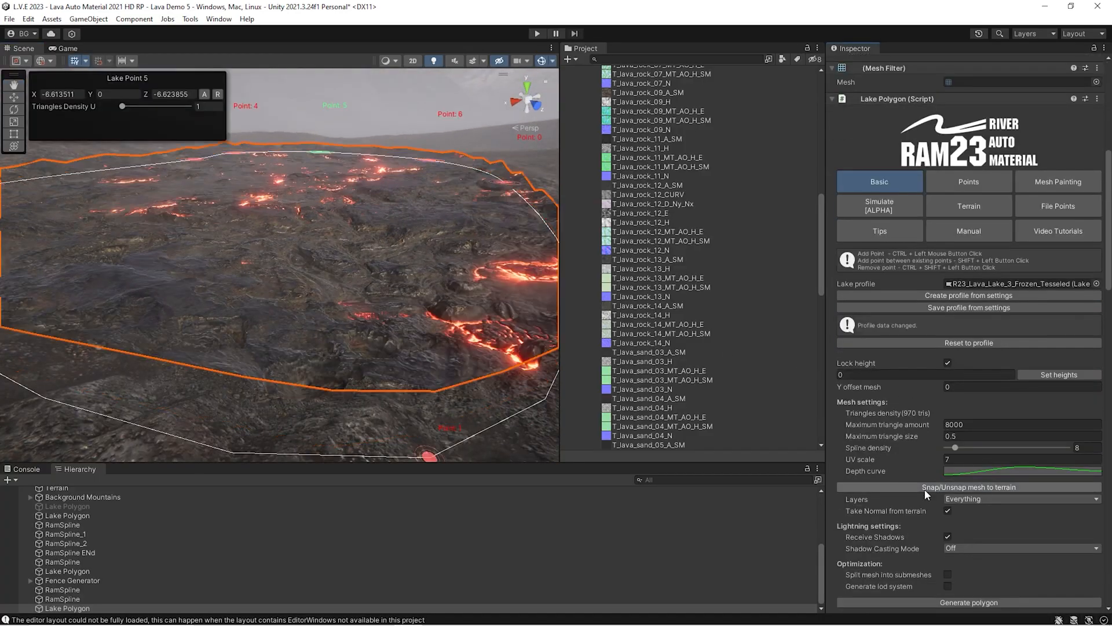
- Deselect the lake polygon and examine from a distance how the frozen lava lake blends into the surrounding ground
{"action": "right_click_drag", "start_coordinate": [249, 243], "coordinate": [172, 343]}
{"action": "right_click_drag", "start_coordinate": [264, 354], "coordinate": [189, 333]}
{"action": "left_click", "coordinate": [667, 307]}
{"action": "right_click_drag", "start_coordinate": [405, 293], "coordinate": [208, 289]}
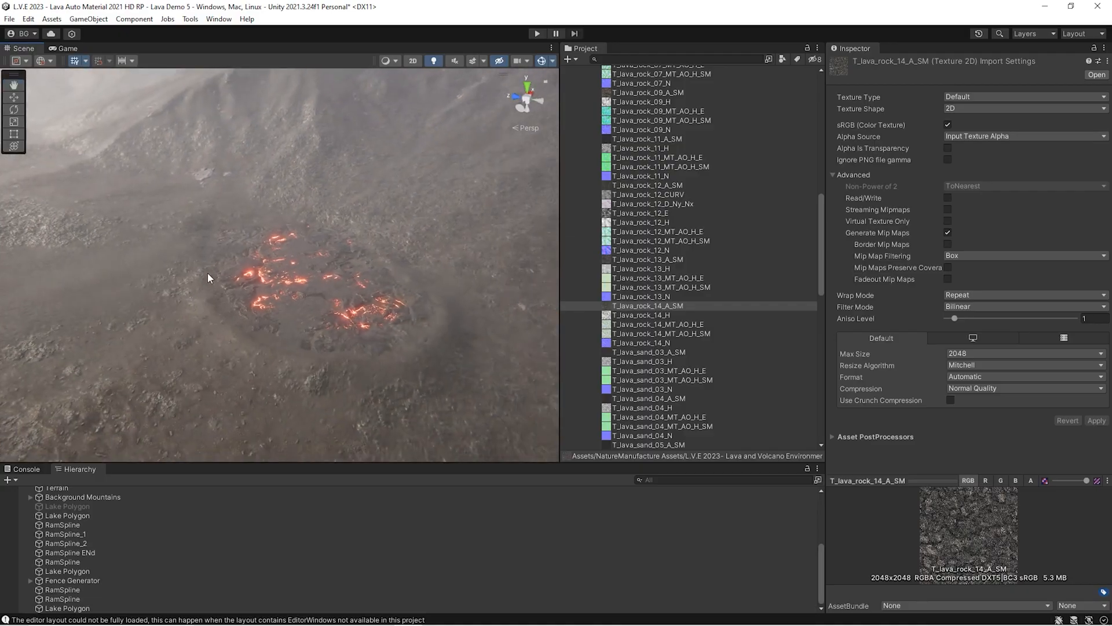
{"action": "right_click_drag", "start_coordinate": [395, 341], "coordinate": [405, 327]}
{"action": "right_click_drag", "start_coordinate": [222, 228], "coordinate": [227, 255]}
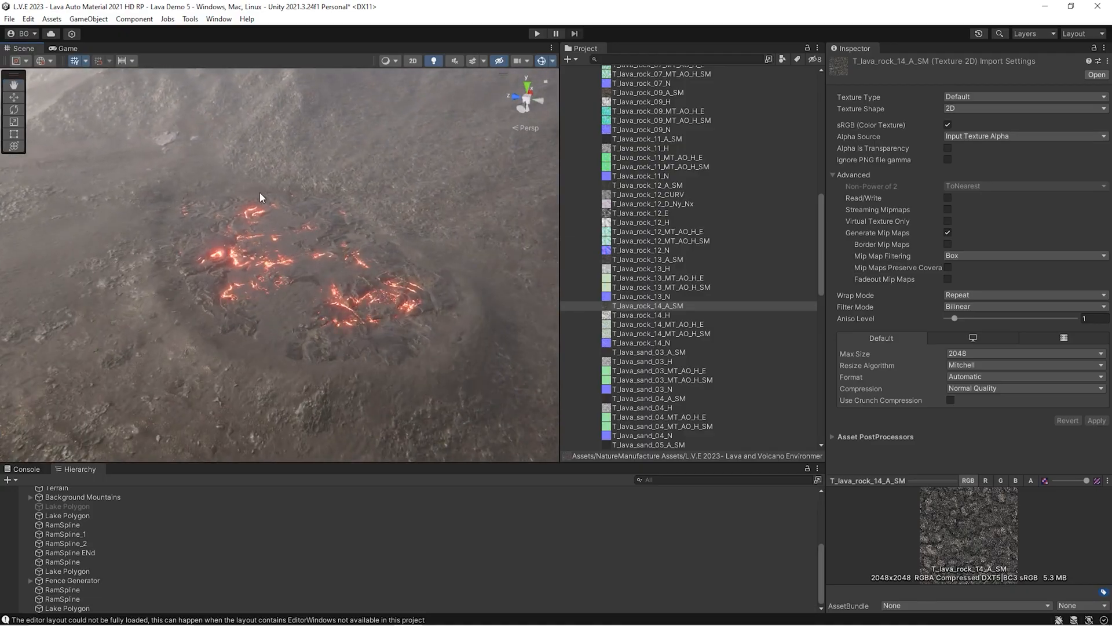
{"action": "right_click_drag", "start_coordinate": [391, 292], "coordinate": [398, 301]}
- Collapse the ground texture and lava profile folders in the project and open the particle prefabs folder
{"action": "scroll", "coordinate": [643, 217], "scroll_direction": "up", "scroll_amount": 15}
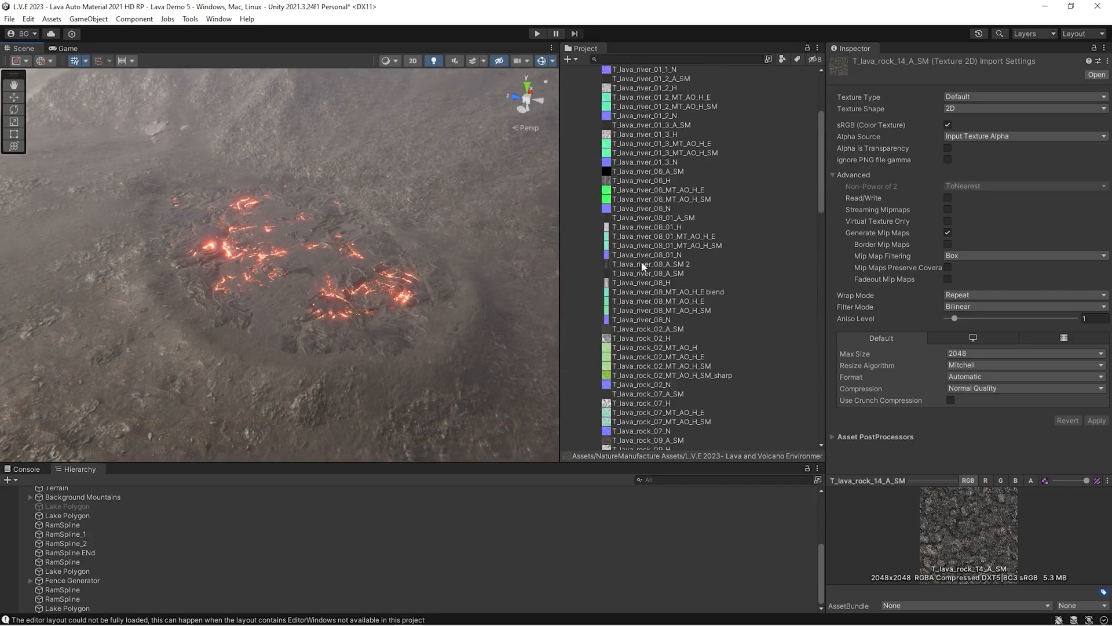
{"action": "left_click", "coordinate": [589, 147]}
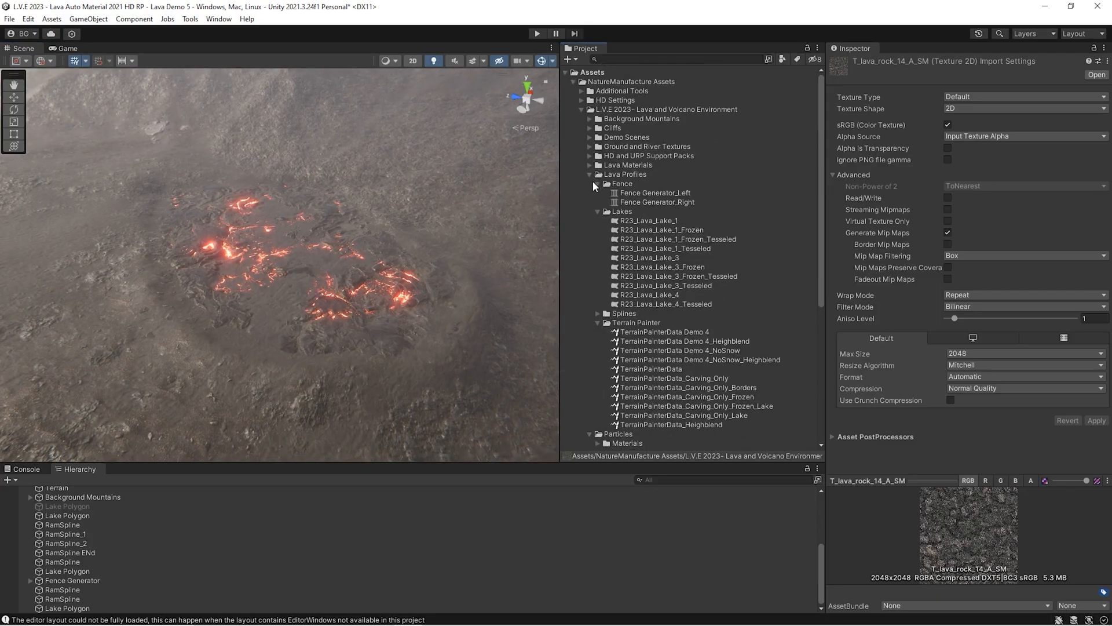
{"action": "left_click", "coordinate": [589, 173]}
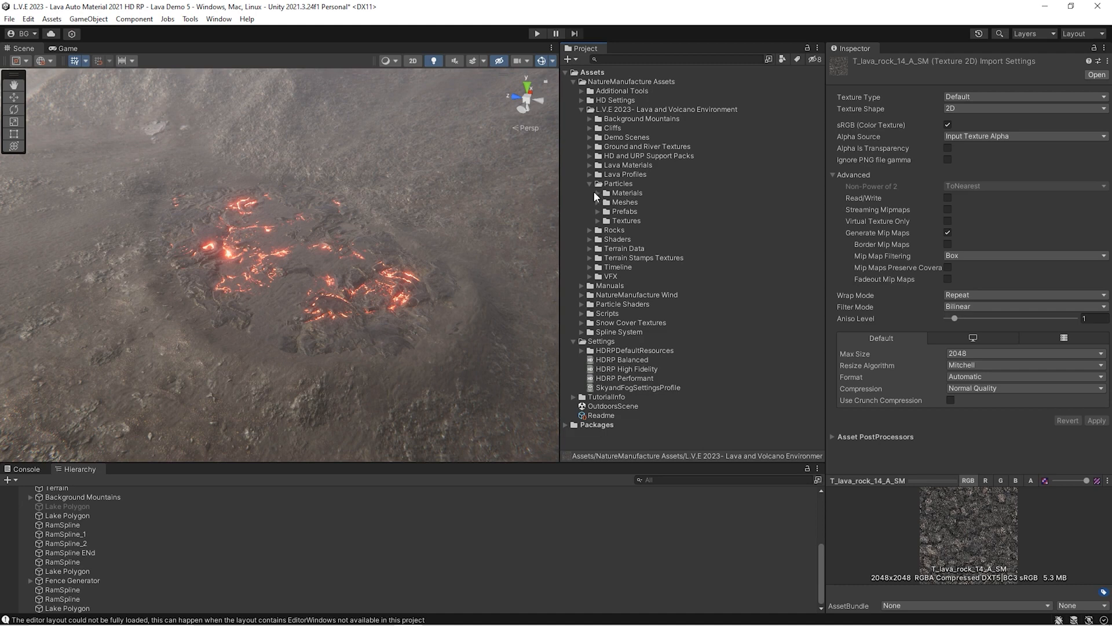
{"action": "left_click", "coordinate": [597, 193]}
{"action": "left_click", "coordinate": [597, 193]}
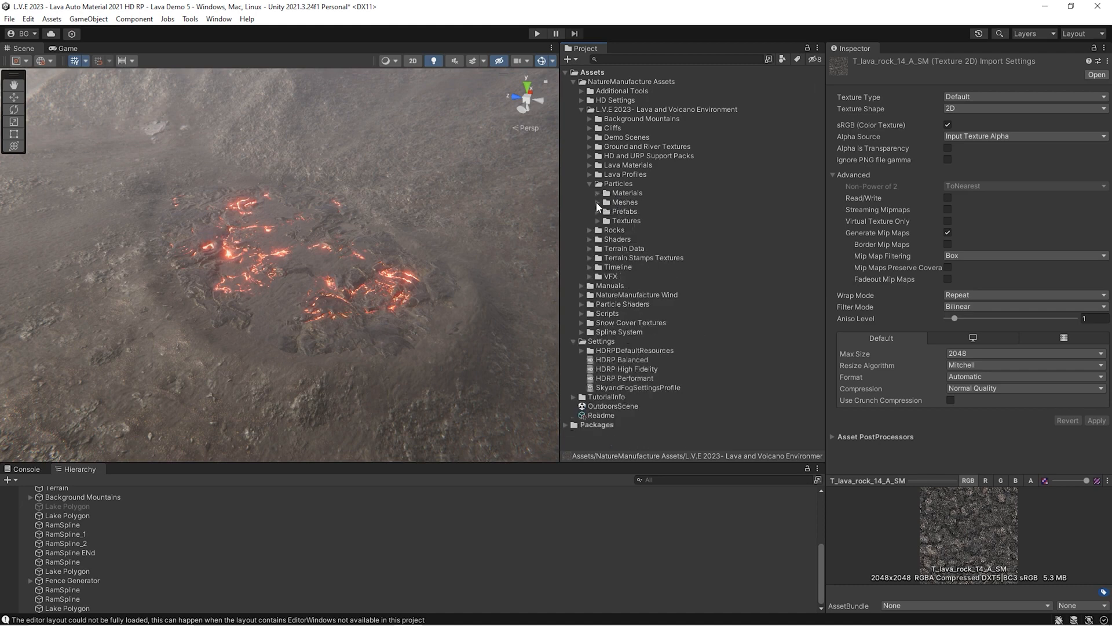
{"action": "left_click", "coordinate": [598, 212]}
- Place prefab_Lava Distortion_soft heat effects over the glowing cracks of the frozen lava lake
{"action": "right_click_drag", "start_coordinate": [363, 245], "coordinate": [399, 249]}
{"action": "key", "text": "w"}
{"action": "scroll", "coordinate": [688, 284], "scroll_direction": "down", "scroll_amount": 3}
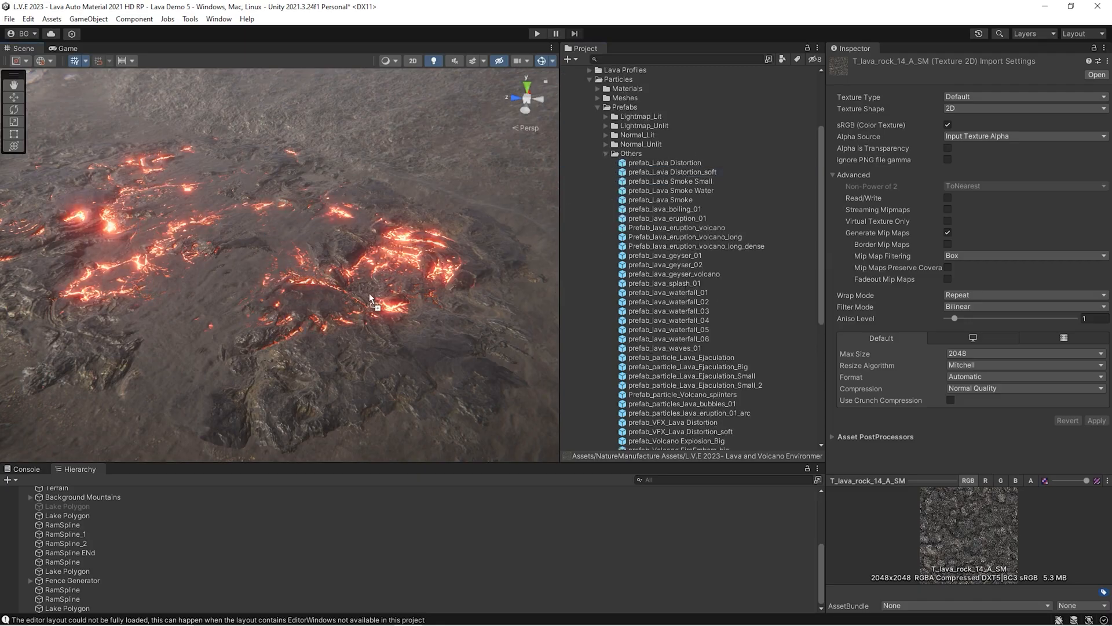
{"action": "left_click_drag", "start_coordinate": [371, 298], "coordinate": [367, 293]}
{"action": "right_click_drag", "start_coordinate": [367, 294], "coordinate": [303, 332]}
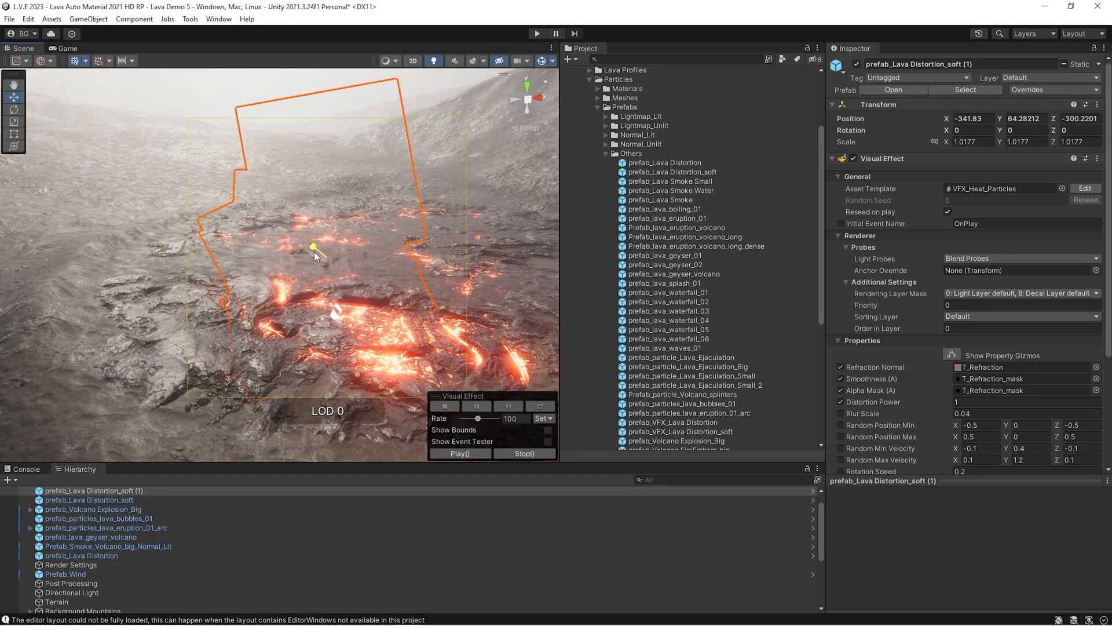
- Place prefab_Lava Distortion on the lava flow inside the volcano crater at a scale of about 2.7
{"action": "right_click_drag", "start_coordinate": [222, 300], "coordinate": [217, 318]}
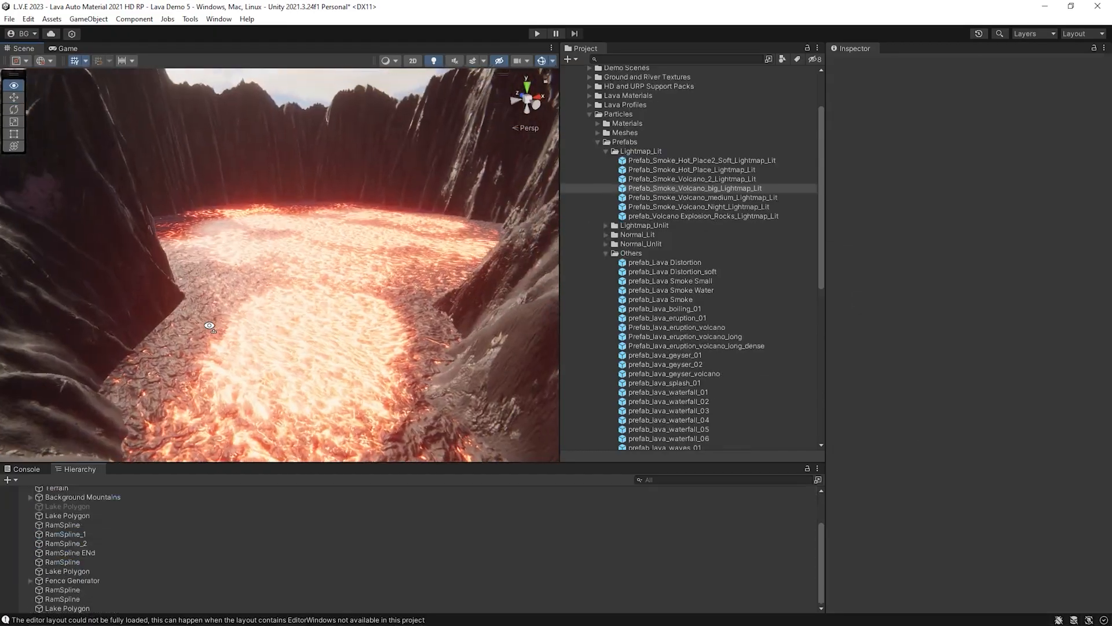
{"action": "right_click_drag", "start_coordinate": [212, 323], "coordinate": [209, 326]}
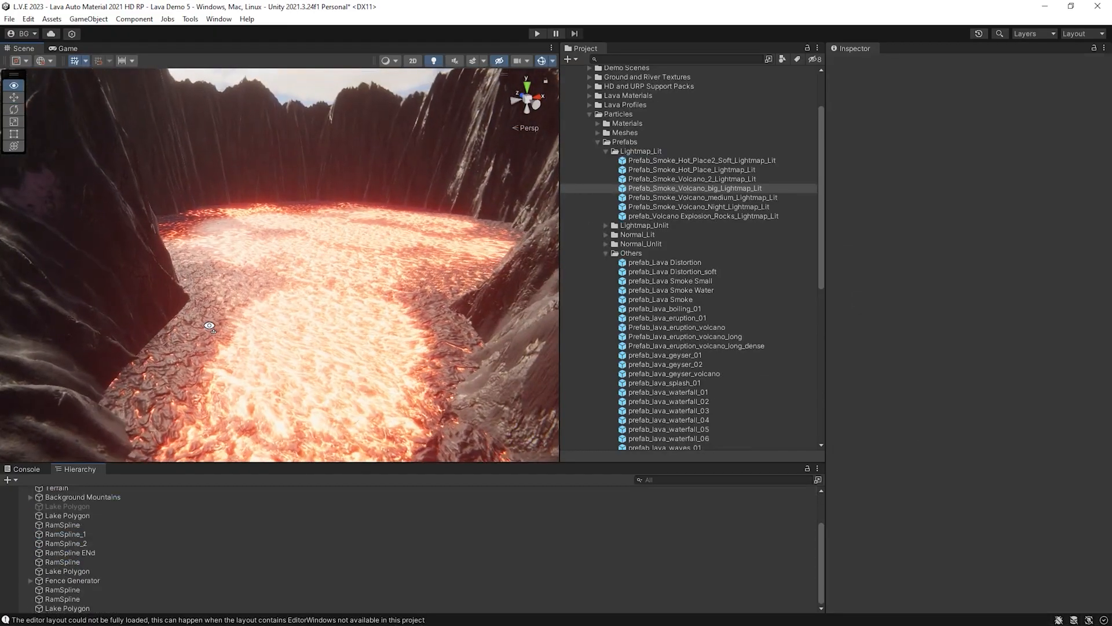
{"action": "key", "text": "Up"}
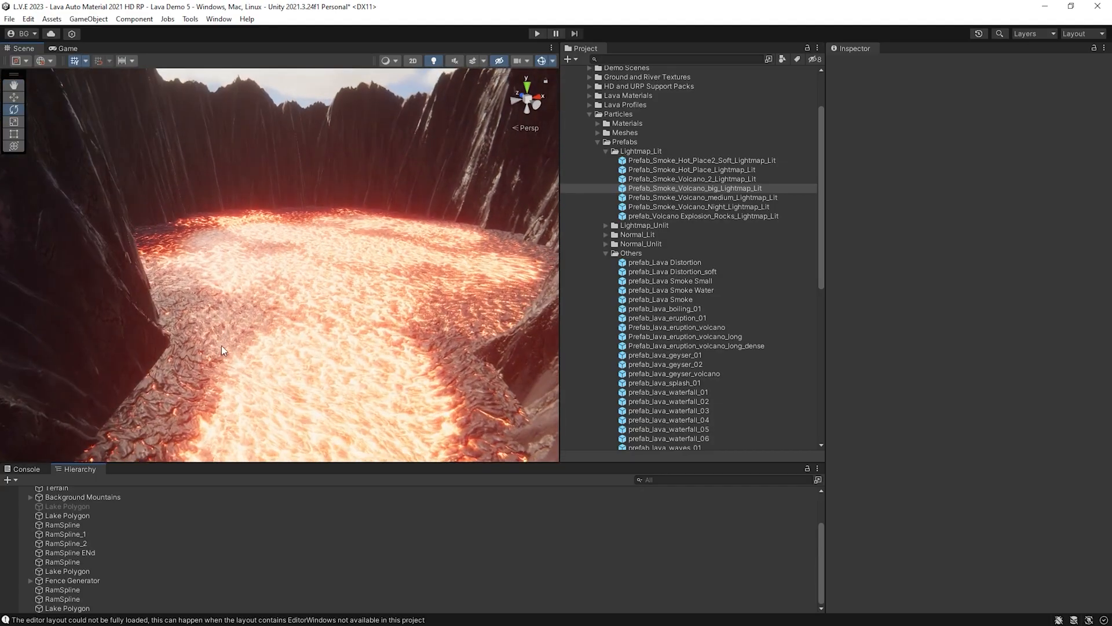
{"action": "right_click_drag", "start_coordinate": [406, 238], "coordinate": [383, 261]}
{"action": "left_click_drag", "start_coordinate": [664, 262], "coordinate": [381, 310]}
{"action": "right_click_drag", "start_coordinate": [324, 316], "coordinate": [290, 410]}
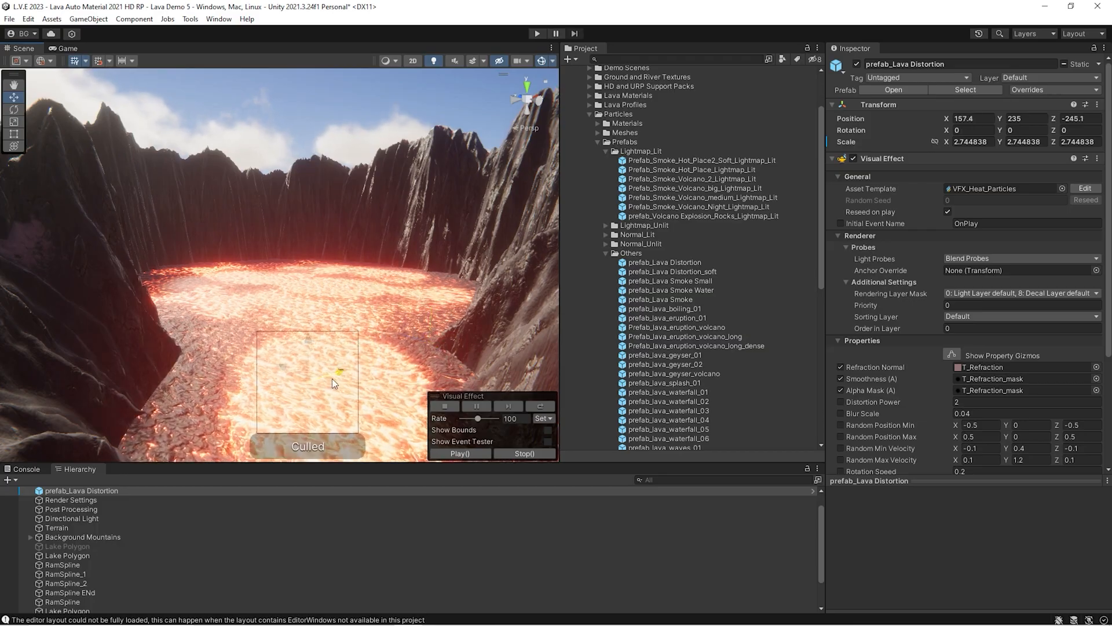
- Enlarge the crater's heat distortion to a scale of about 12.2 and center it over the lava outflow
{"action": "left_click_drag", "start_coordinate": [291, 389], "coordinate": [306, 403]}
{"action": "right_click_drag", "start_coordinate": [303, 405], "coordinate": [306, 302]}
{"action": "left_click_drag", "start_coordinate": [313, 262], "coordinate": [313, 273]}
{"action": "key", "text": "r"}
{"action": "left_click_drag", "start_coordinate": [313, 313], "coordinate": [445, 220]}
{"action": "right_click_drag", "start_coordinate": [295, 289], "coordinate": [285, 226]}
{"action": "scroll", "coordinate": [280, 343], "scroll_direction": "down", "scroll_amount": 3}
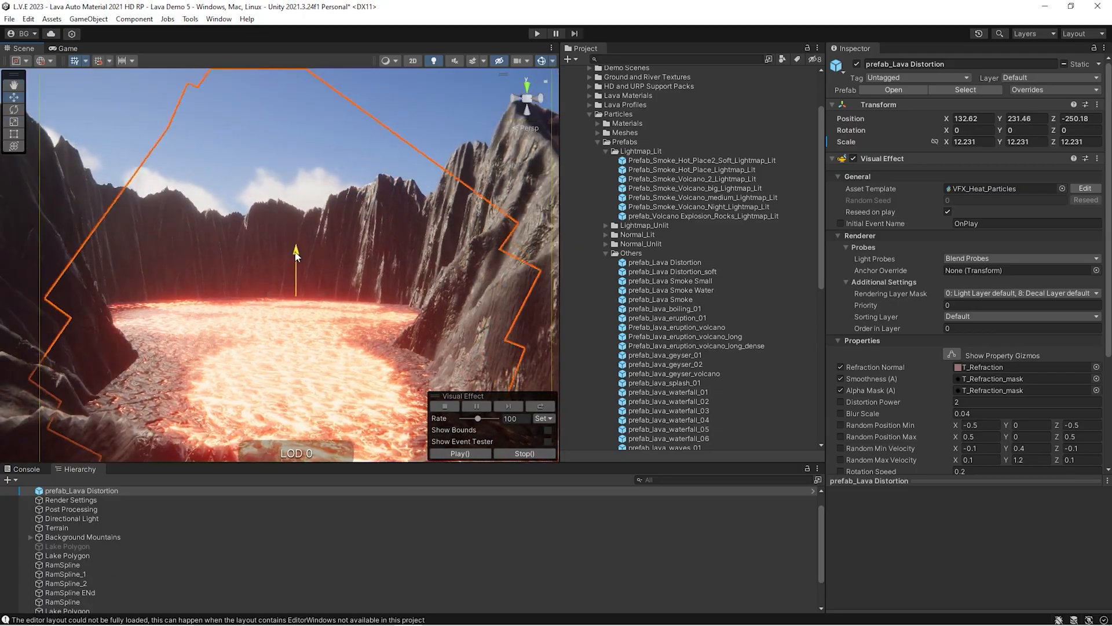
- Duplicate the heat distortion, enlarge the copy to a scale of about 19.6 and move it over the crater lake
{"action": "right_click_drag", "start_coordinate": [300, 314], "coordinate": [273, 353]}
{"action": "key", "text": "a"}
{"action": "key", "text": "e"}
{"action": "key", "text": "s"}
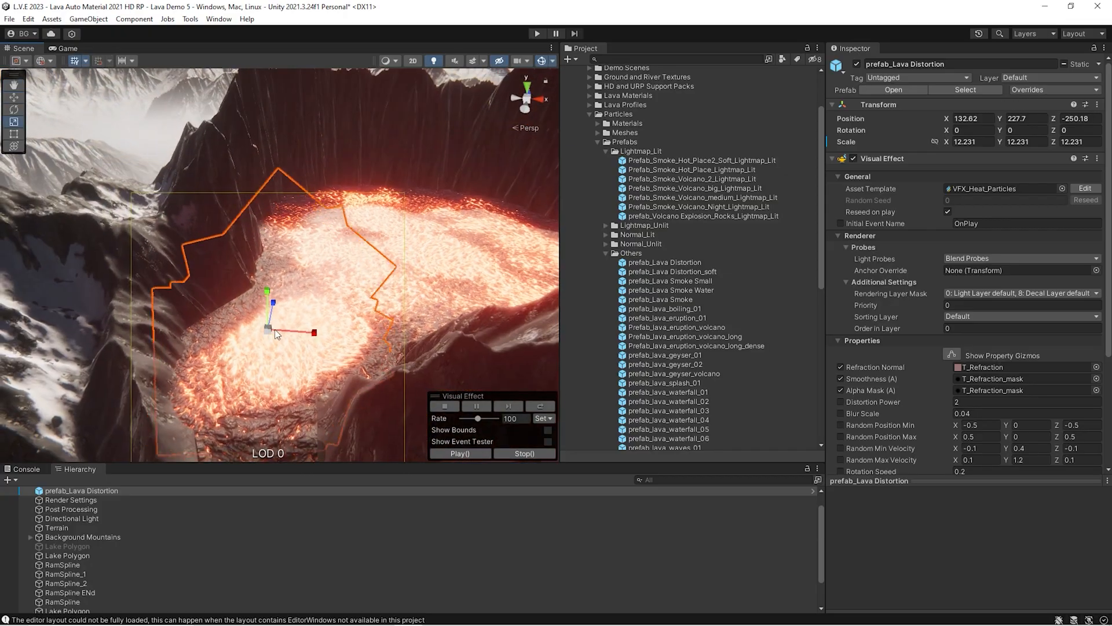
{"action": "key", "text": "ctrl+d"}
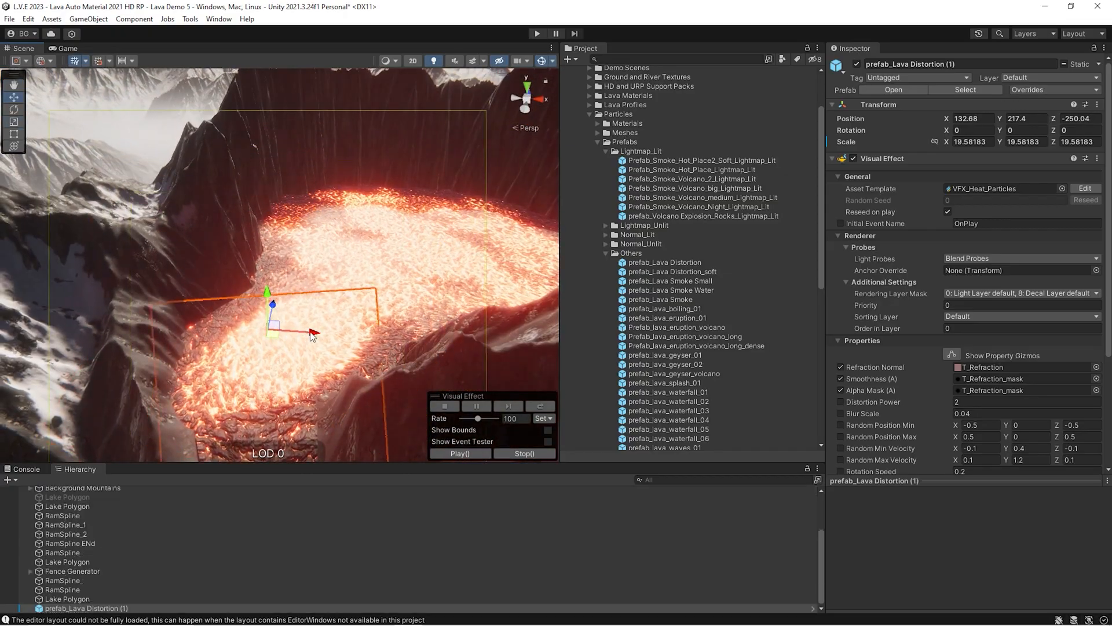
{"action": "left_click_drag", "start_coordinate": [617, 330], "coordinate": [639, 324]}
{"action": "right_click_drag", "start_coordinate": [263, 284], "coordinate": [367, 268]}
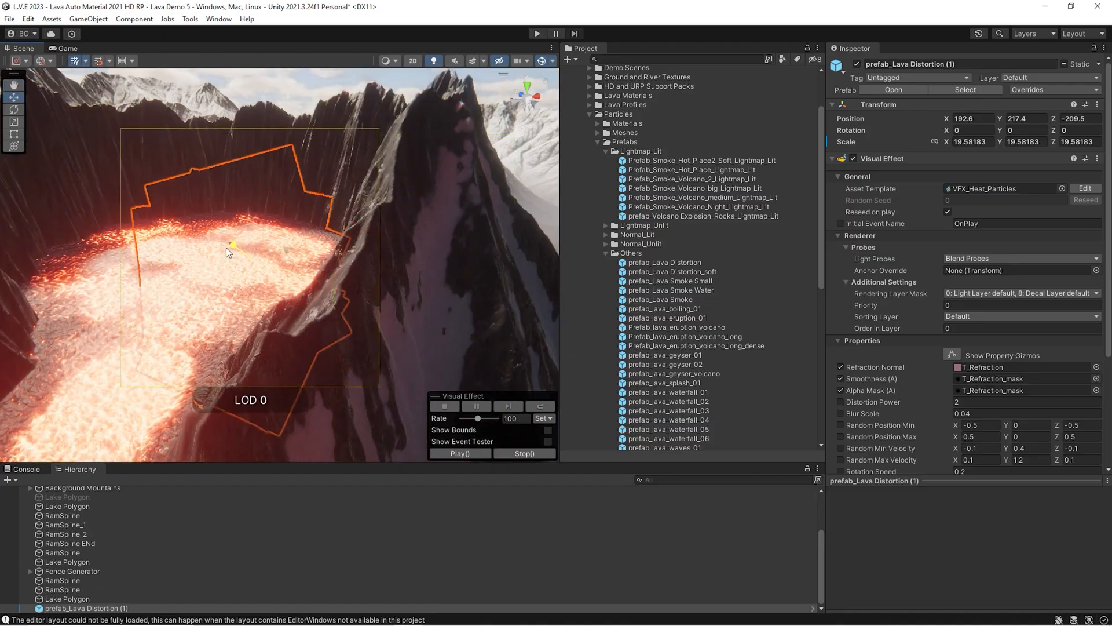
- Duplicate the heat distortion again, scale the copy to about 33.8 and place it over the far part of the crater lake
{"action": "key", "text": "ctrl+d"}
{"action": "left_click_drag", "start_coordinate": [281, 245], "coordinate": [180, 230]}
{"action": "right_click_drag", "start_coordinate": [179, 232], "coordinate": [882, 282]}
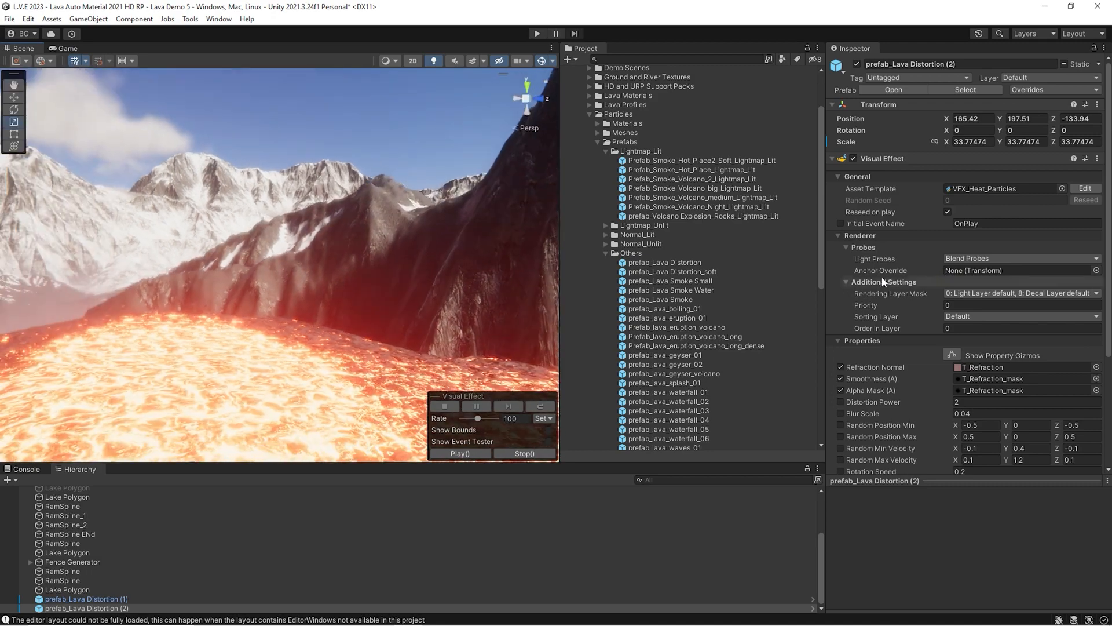
{"action": "right_click_drag", "start_coordinate": [489, 283], "coordinate": [444, 232]}
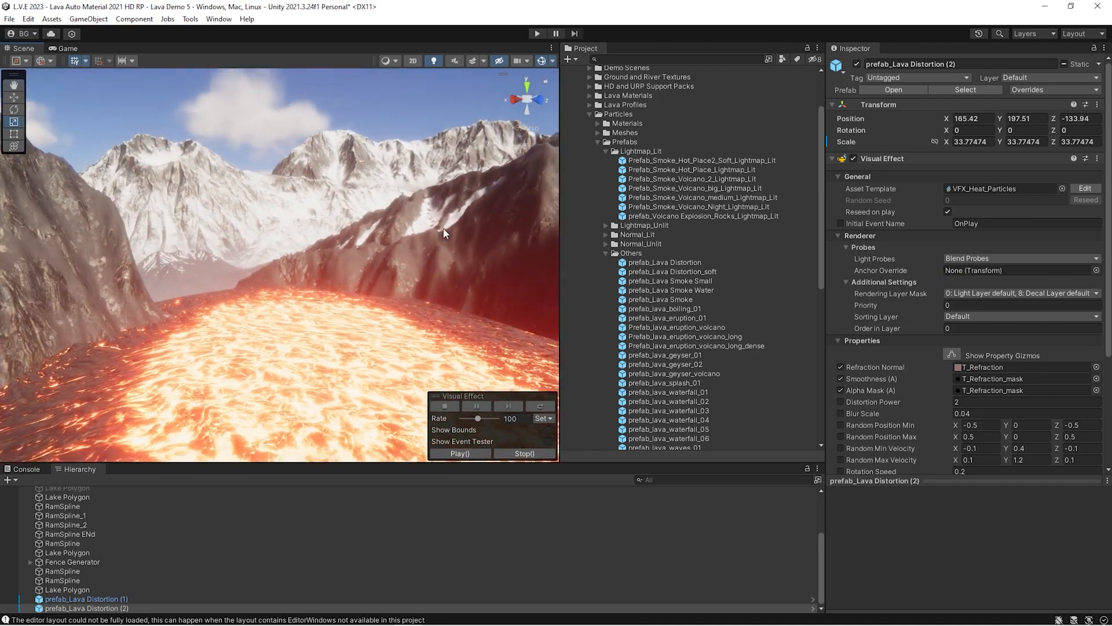
{"action": "right_click_drag", "start_coordinate": [208, 283], "coordinate": [707, 217]}
{"action": "right_click_drag", "start_coordinate": [510, 220], "coordinate": [557, 224]}
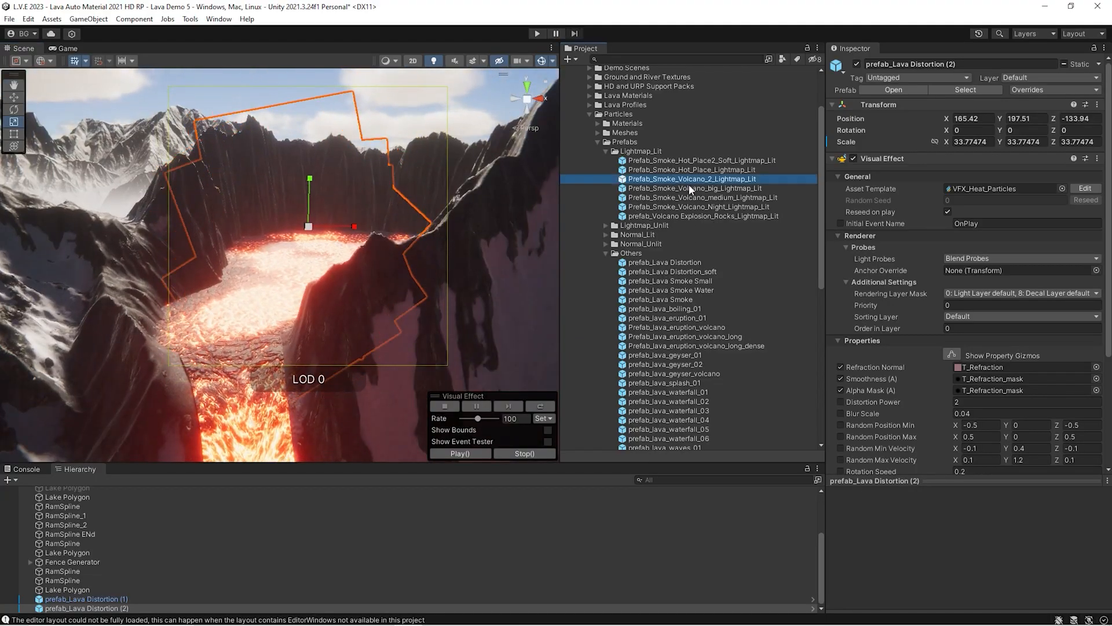
- Place Prefab_Smoke_Volcano_big_Normal_Lit from the Normal_Lit particle prefabs in the volcano crater
{"action": "left_click", "coordinate": [606, 235]}
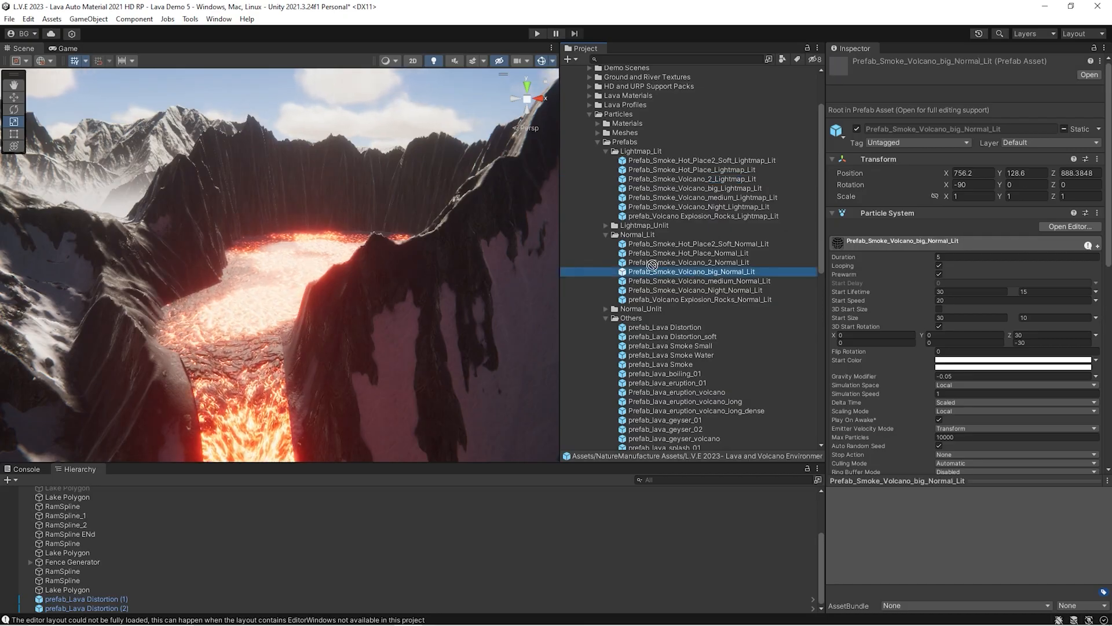
{"action": "left_click_drag", "start_coordinate": [323, 259], "coordinate": [320, 257]}
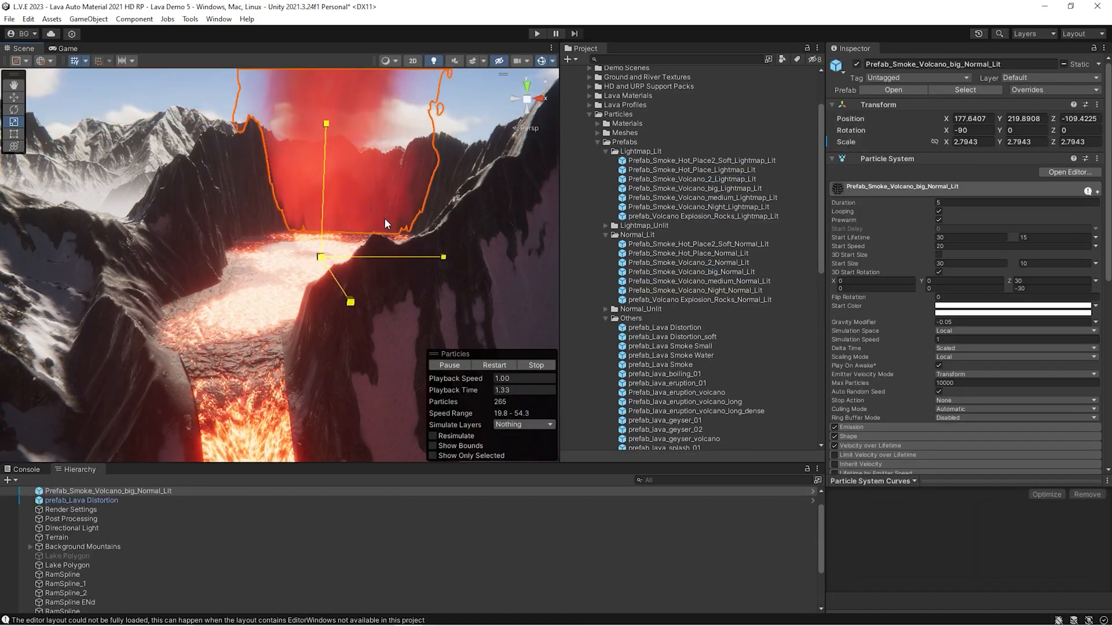
{"action": "left_click_drag", "start_coordinate": [345, 252], "coordinate": [359, 248]}
- Scale the volcano smoke to about 1.93 and position it in the crater at X 170.4, Z -198.6
{"action": "right_click_drag", "start_coordinate": [360, 248], "coordinate": [356, 294]}
{"action": "key", "text": "w"}
{"action": "right_click_drag", "start_coordinate": [295, 277], "coordinate": [77, 217]}
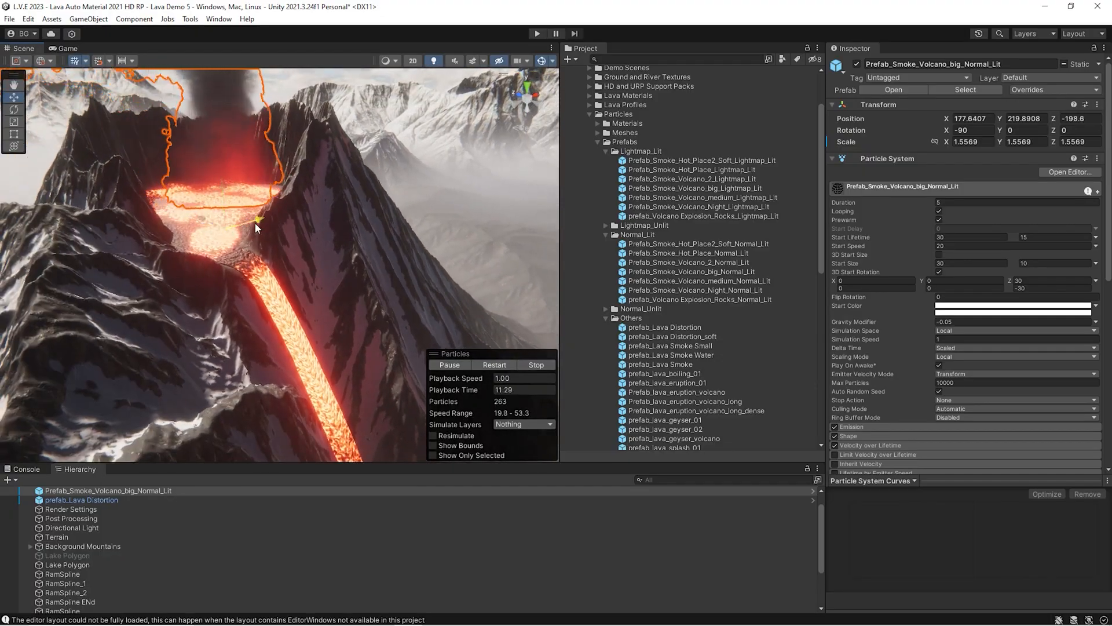
{"action": "left_click_drag", "start_coordinate": [220, 229], "coordinate": [228, 219]}
{"action": "right_click_drag", "start_coordinate": [228, 219], "coordinate": [82, 145]}
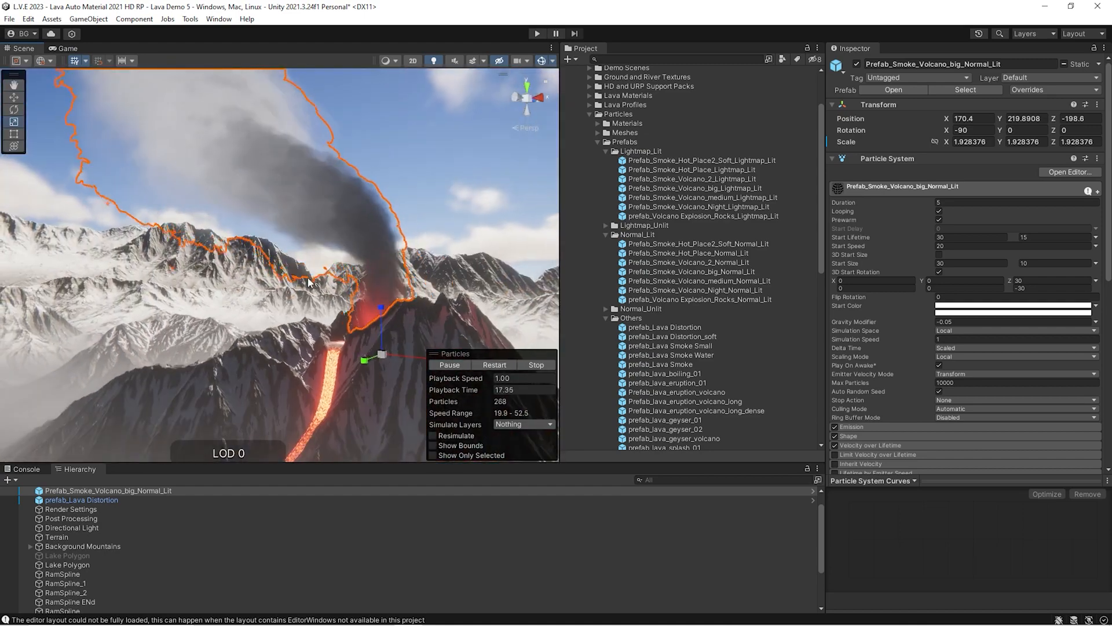
- Rotate the volcano smoke about its Z axis to about -0.7 degrees to set the plume's drift direction
{"action": "left_click_drag", "start_coordinate": [394, 353], "coordinate": [408, 369]}
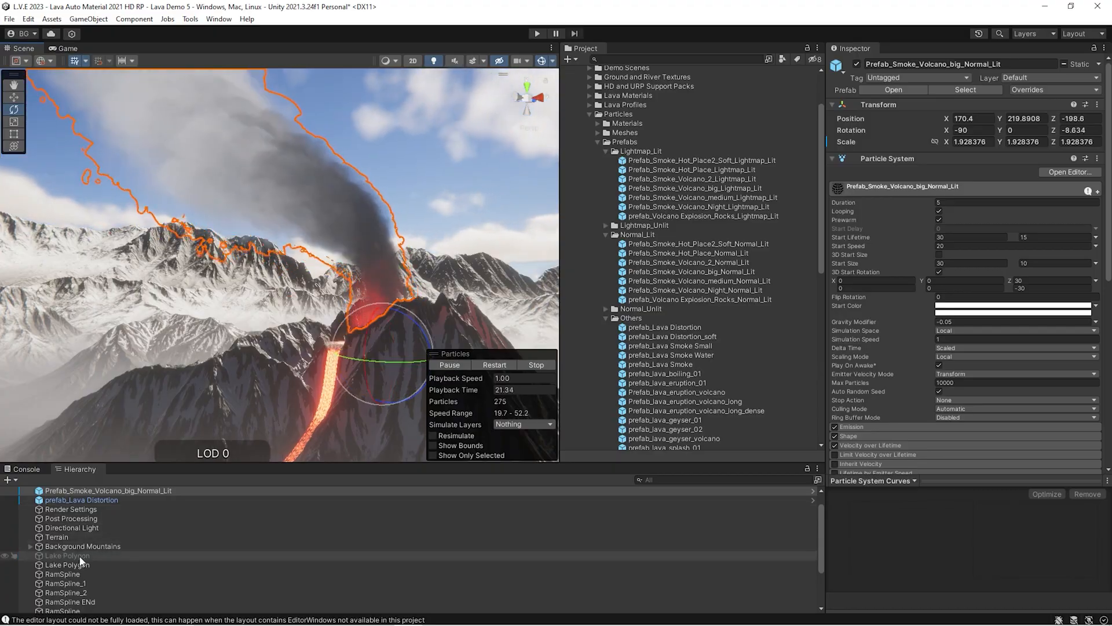
{"action": "scroll", "coordinate": [75, 583], "scroll_direction": "down", "scroll_amount": 3}
{"action": "scroll", "coordinate": [79, 578], "scroll_direction": "up", "scroll_amount": 4}
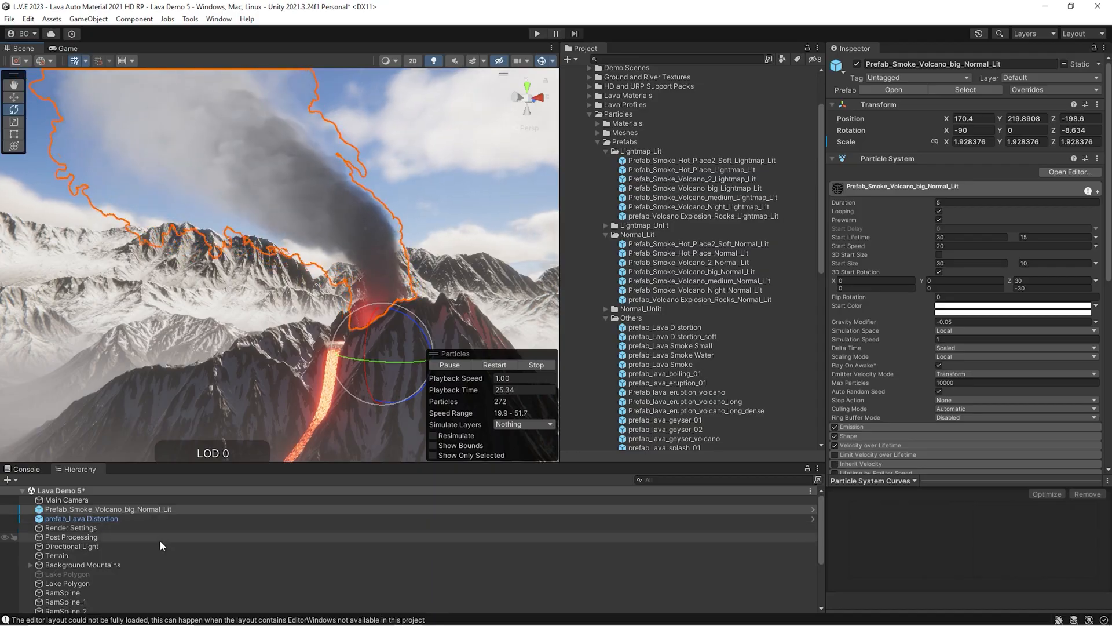
{"action": "scroll", "coordinate": [160, 541], "scroll_direction": "down", "scroll_amount": 3}
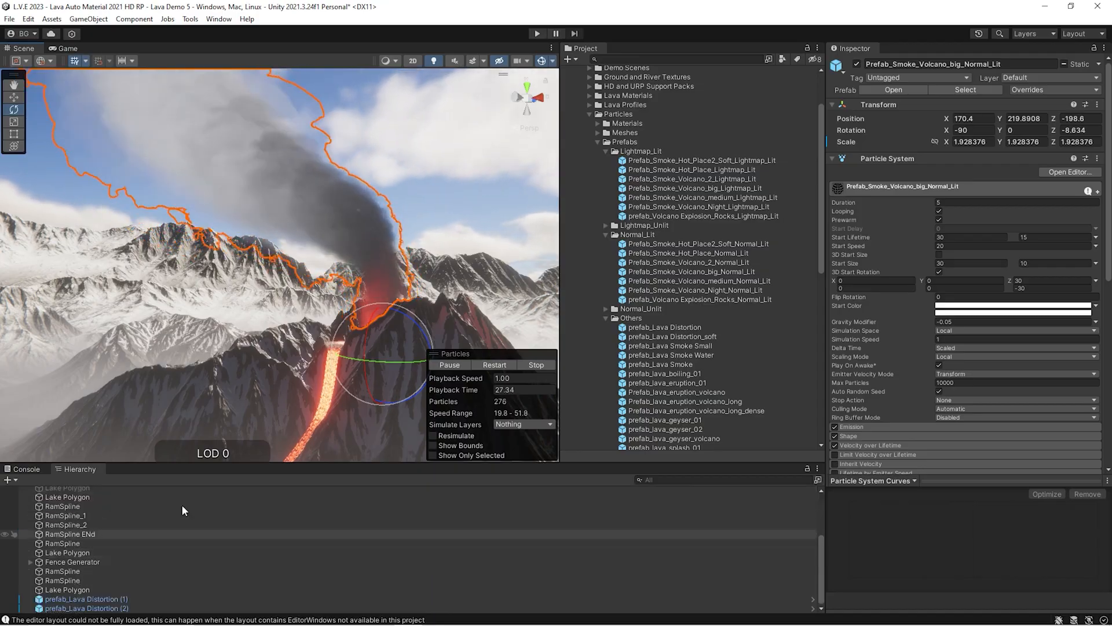
{"action": "left_click_drag", "start_coordinate": [302, 368], "coordinate": [309, 383]}
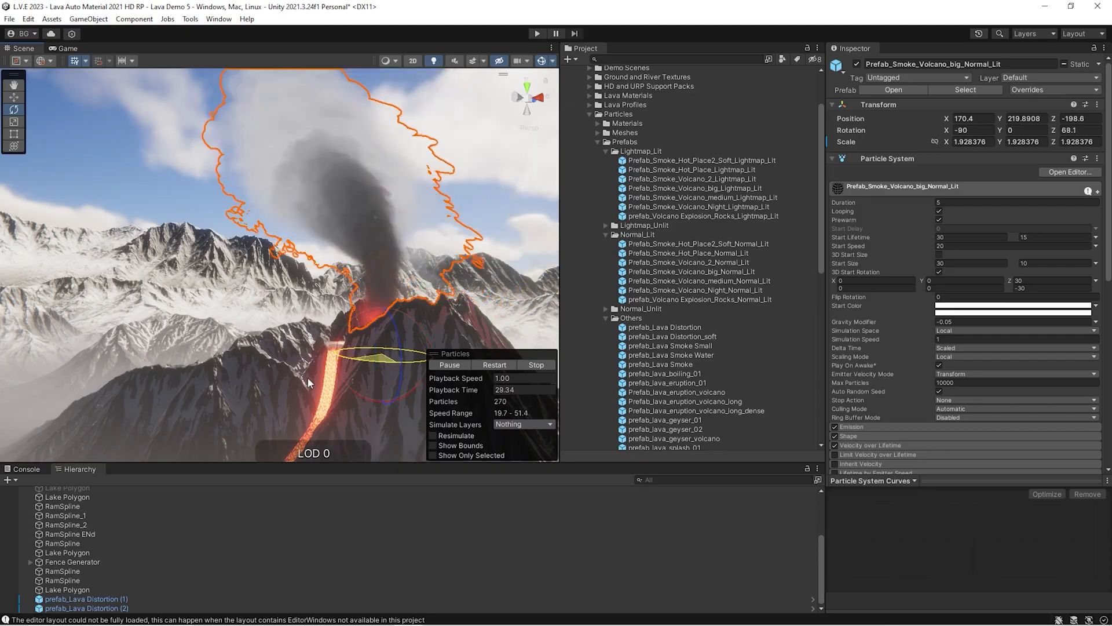
{"action": "left_click_drag", "start_coordinate": [155, 375], "coordinate": [230, 413], "text": "alt"}
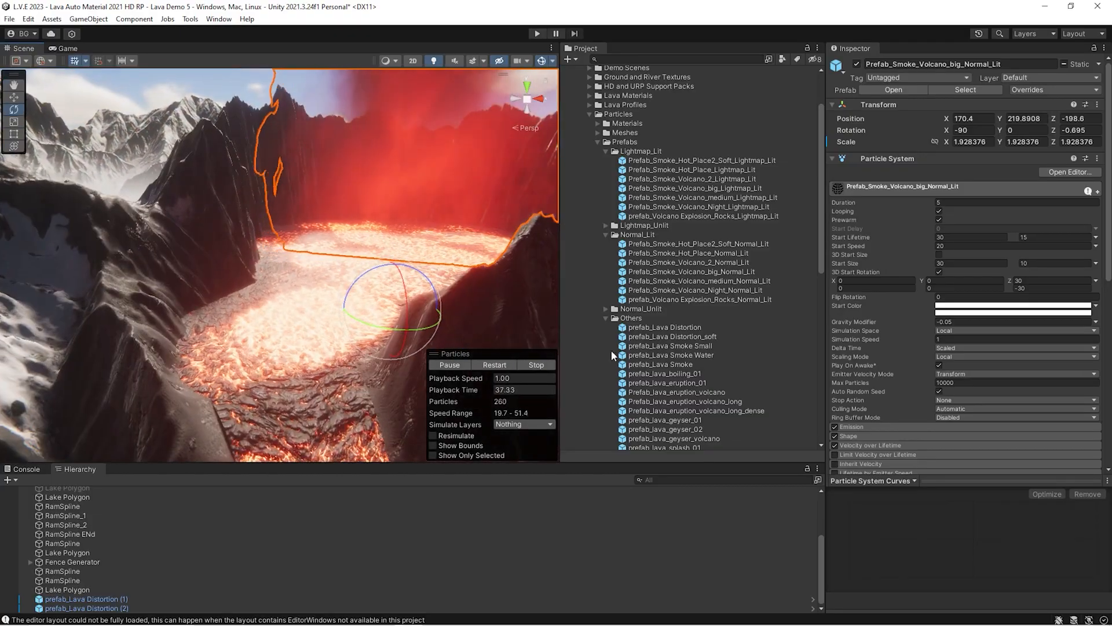
- Place prefab_particles_lava_bubbles_01 on the crater lava and enlarge it to a scale of about 7.7
{"action": "left_click", "coordinate": [690, 289]}
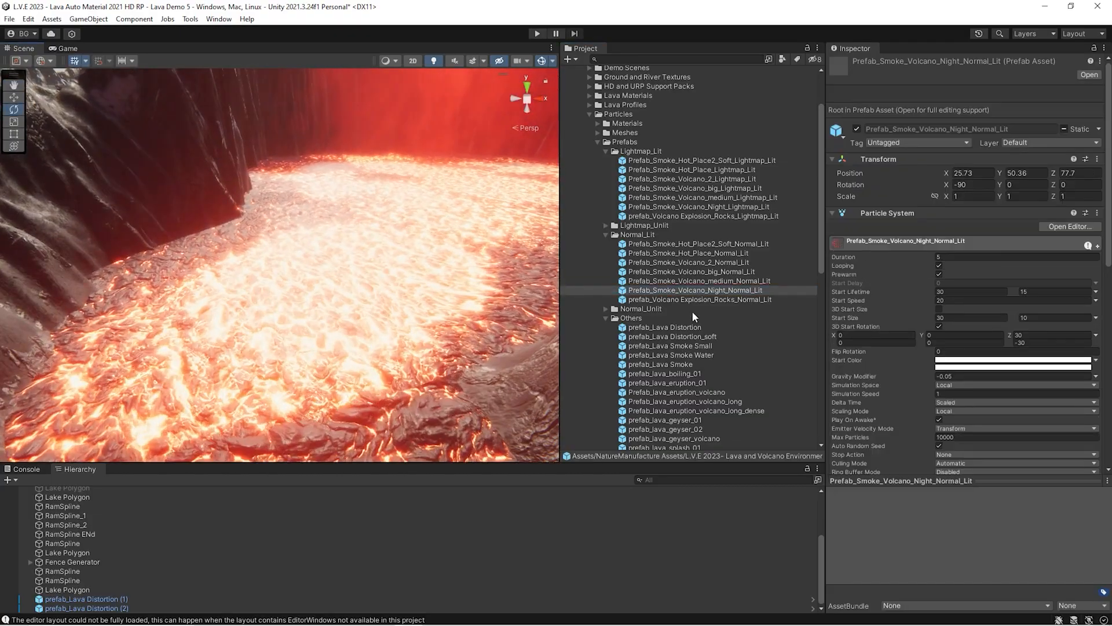
{"action": "right_click_drag", "start_coordinate": [319, 276], "coordinate": [332, 268]}
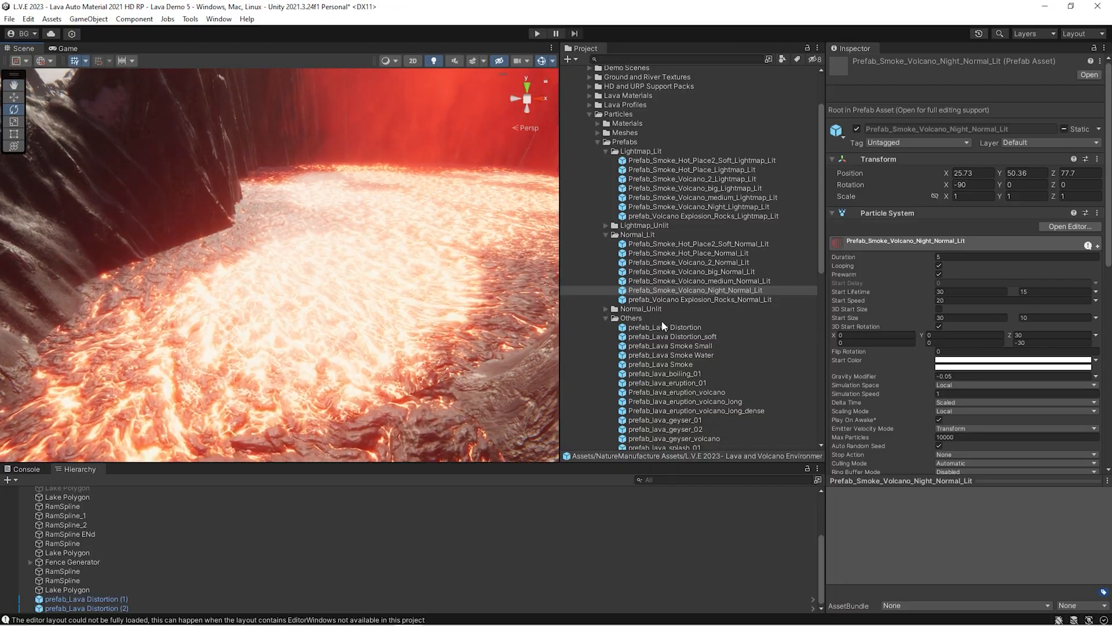
{"action": "scroll", "coordinate": [664, 314], "scroll_direction": "down", "scroll_amount": 5}
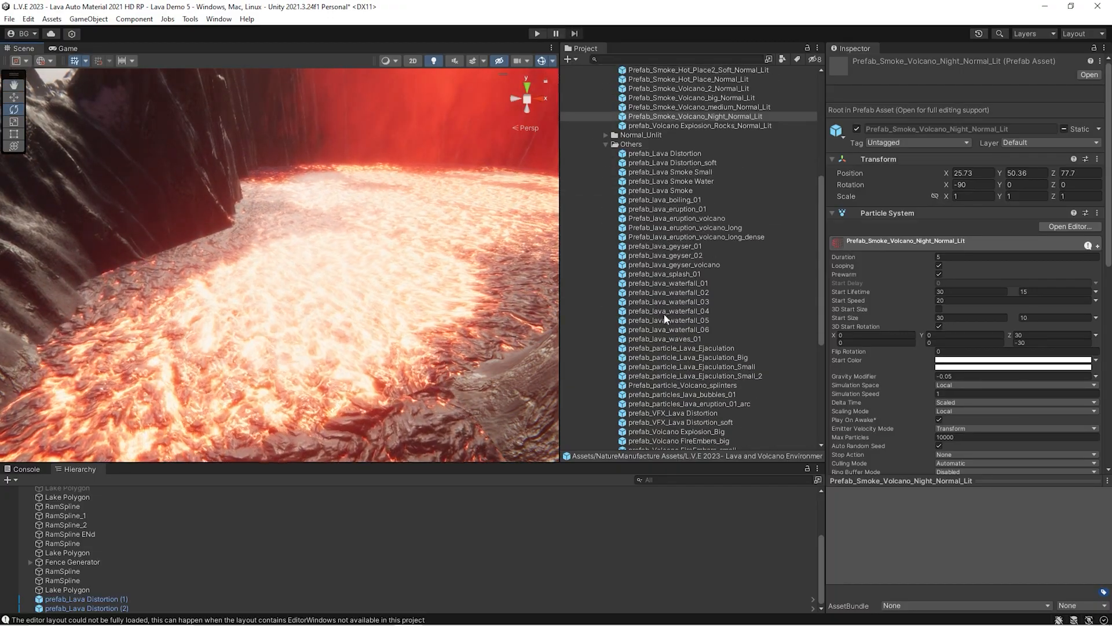
{"action": "right_click_drag", "start_coordinate": [389, 326], "coordinate": [399, 312]}
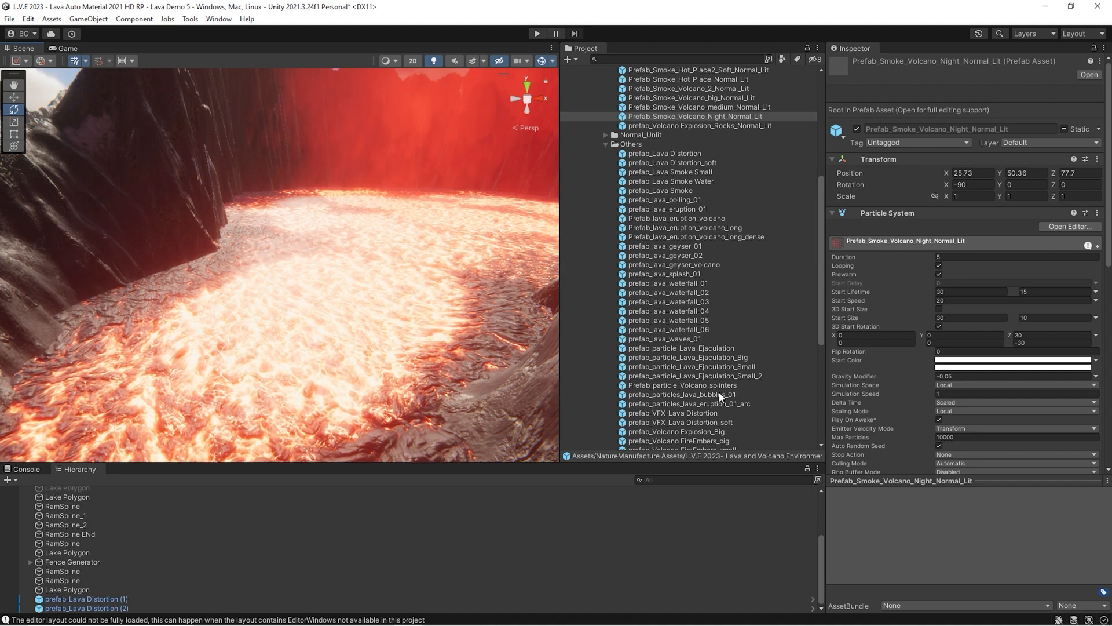
{"action": "left_click_drag", "start_coordinate": [359, 281], "coordinate": [471, 416]}
{"action": "right_click_drag", "start_coordinate": [325, 315], "coordinate": [377, 346]}
{"action": "key", "text": "w"}
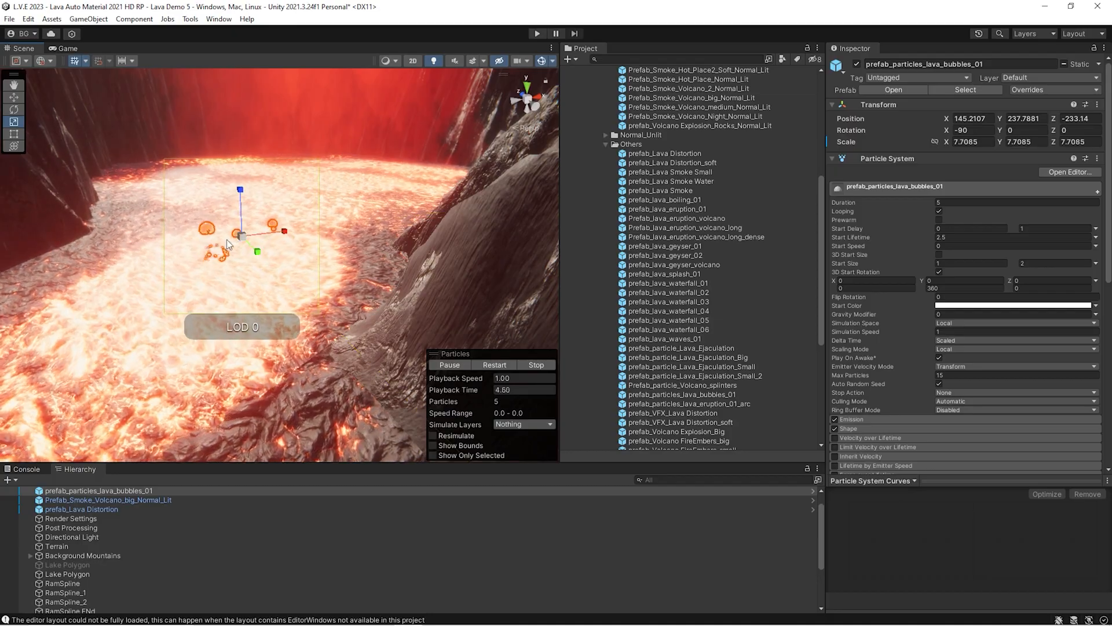
- Enlarge the lava bubbles further and place a duplicate elsewhere on the crater lava
{"action": "left_click_drag", "start_coordinate": [283, 271], "coordinate": [346, 287]}
{"action": "key", "text": "w"}
{"action": "left_click_drag", "start_coordinate": [181, 173], "coordinate": [183, 175]}
{"action": "key", "text": "ctrl+d"}
{"action": "left_click_drag", "start_coordinate": [301, 167], "coordinate": [235, 220]}
- Add another lava bubbles copy at a scale of about 24.4, rotated to about -94 degrees, near X 138.4, Z -232.3
{"action": "key", "text": "ctrl+d"}
{"action": "right_click_drag", "start_coordinate": [187, 188], "coordinate": [186, 198]}
{"action": "left_click_drag", "start_coordinate": [230, 167], "coordinate": [322, 267]}
{"action": "key", "text": "e"}
{"action": "key", "text": "w"}
{"action": "mouse_move", "coordinate": [277, 221]}
{"action": "left_mouse_down"}
{"action": "mouse_move", "coordinate": [262, 214]}
{"action": "mouse_move", "coordinate": [291, 231]}
{"action": "left_mouse_up"}
{"action": "right_click_drag", "start_coordinate": [291, 234], "coordinate": [255, 217]}
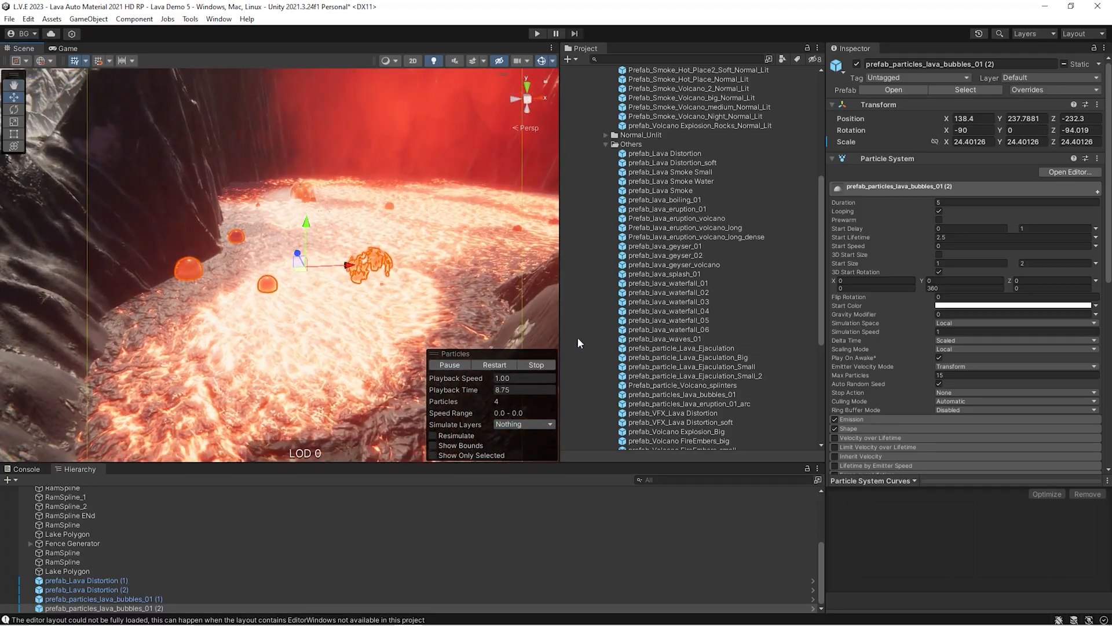
- Place prefab_lava_geyser_volcano from the Others particle prefabs in the crater's lava lake
{"action": "scroll", "coordinate": [715, 340], "scroll_direction": "down", "scroll_amount": 1}
{"action": "mouse_move", "coordinate": [227, 299]}
{"action": "right_mouse_down"}
{"action": "mouse_move", "coordinate": [192, 307]}
{"action": "mouse_move", "coordinate": [218, 296]}
{"action": "right_mouse_up"}
{"action": "key", "text": "s"}
{"action": "right_click_drag", "start_coordinate": [357, 237], "coordinate": [341, 255]}
{"action": "key", "text": "w"}
{"action": "key", "text": "s"}
{"action": "left_click", "coordinate": [693, 231]}
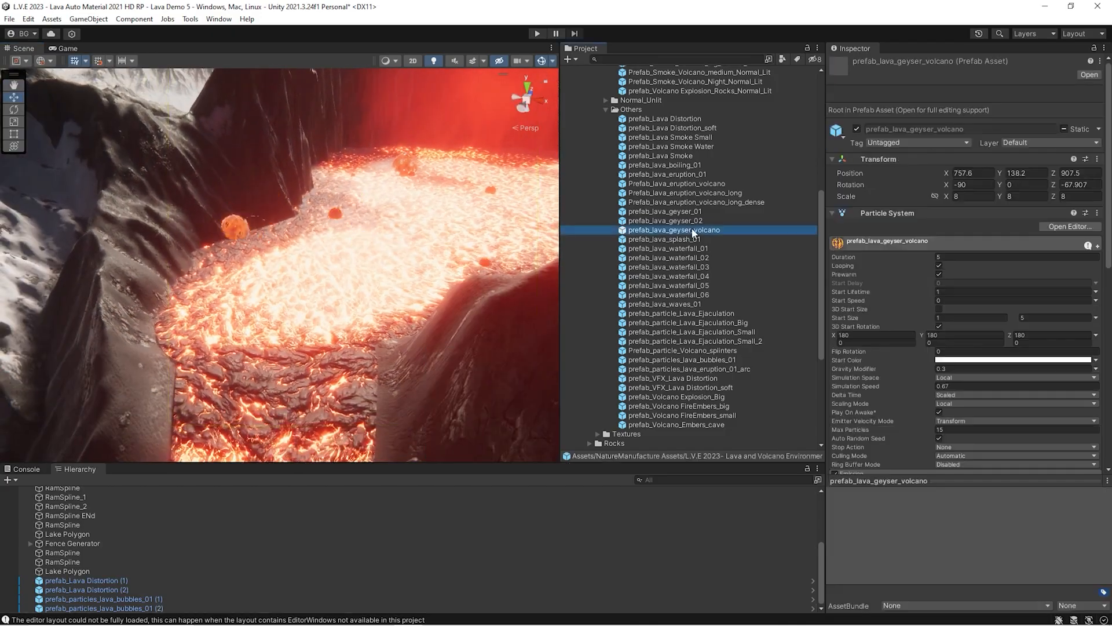
{"action": "left_click_drag", "start_coordinate": [366, 286], "coordinate": [366, 284]}
{"action": "key", "text": "w"}
{"action": "right_click_drag", "start_coordinate": [335, 283], "coordinate": [367, 240]}
- Enlarge the lava geyser to a scale of about 15.1 and move it to the rocky edge of the crater lake
{"action": "left_click_drag", "start_coordinate": [277, 317], "coordinate": [278, 196]}
{"action": "right_click_drag", "start_coordinate": [278, 196], "coordinate": [333, 221]}
{"action": "key", "text": "s"}
{"action": "mouse_move", "coordinate": [201, 189]}
{"action": "right_mouse_down"}
{"action": "mouse_move", "coordinate": [207, 217]}
{"action": "mouse_move", "coordinate": [194, 206]}
{"action": "right_mouse_up"}
{"action": "key", "text": "s"}
{"action": "left_click_drag", "start_coordinate": [194, 192], "coordinate": [323, 278]}
{"action": "key", "text": "r"}
{"action": "right_click_drag", "start_coordinate": [323, 278], "coordinate": [262, 292]}
{"action": "key", "text": "d"}
{"action": "key", "text": "s"}
{"action": "key", "text": "w"}
{"action": "left_click_drag", "start_coordinate": [311, 304], "coordinate": [506, 265]}
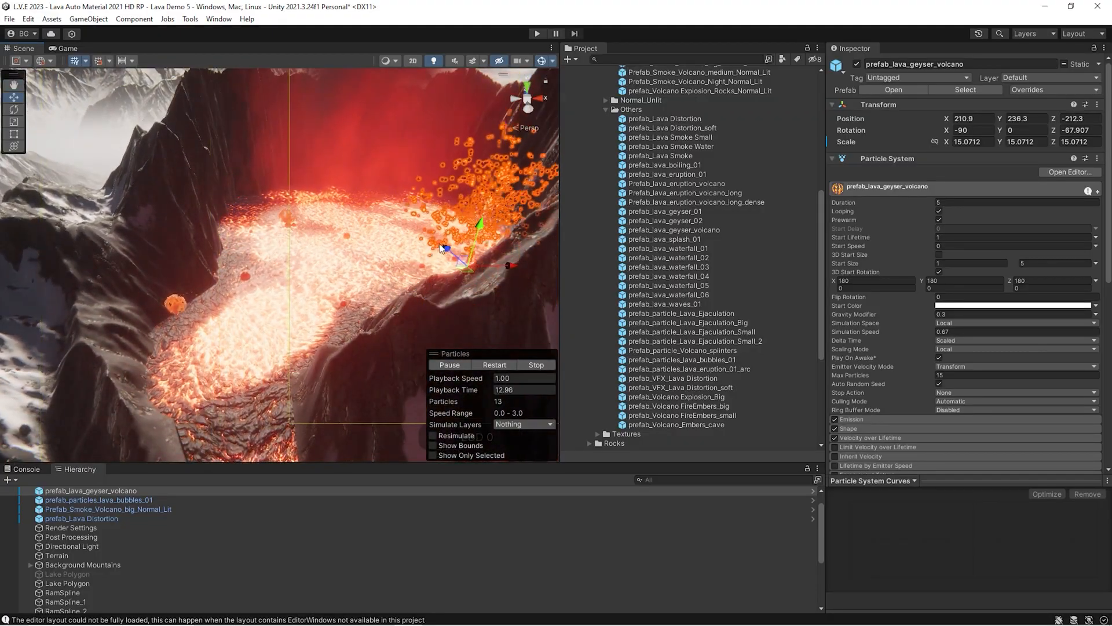
- Duplicate the volcano geyser to about X 156.4, Z -196.5 and place Prefab_lava_eruption_volcano_long near X 184.9, Y 245.2, Z -201.7
{"action": "key", "text": "ctrl+d"}
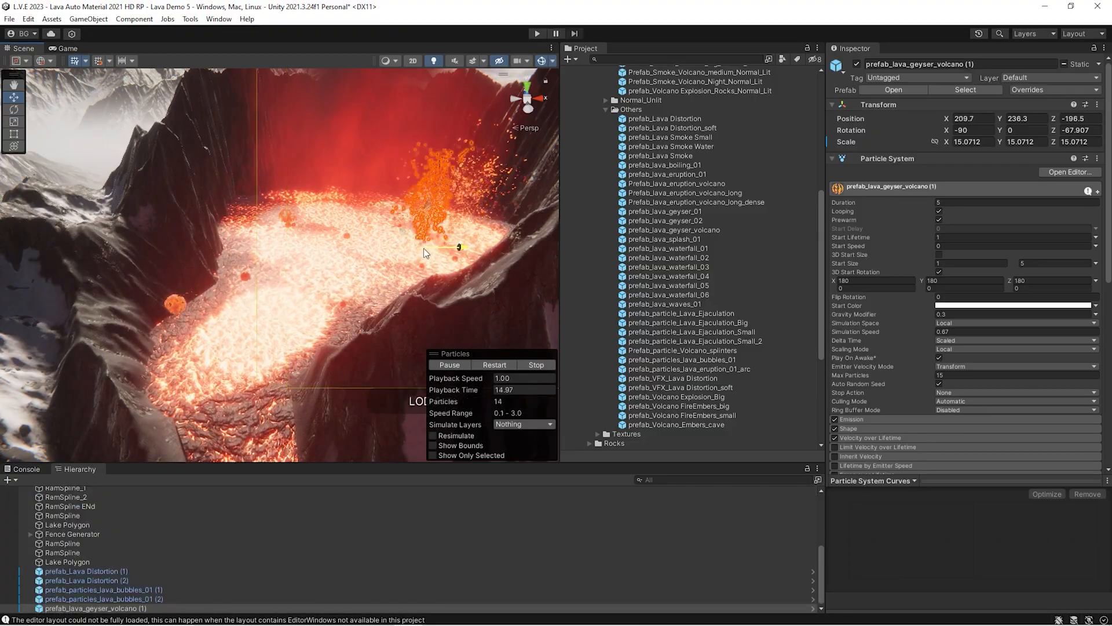
{"action": "left_click_drag", "start_coordinate": [295, 239], "coordinate": [285, 231], "text": "alt"}
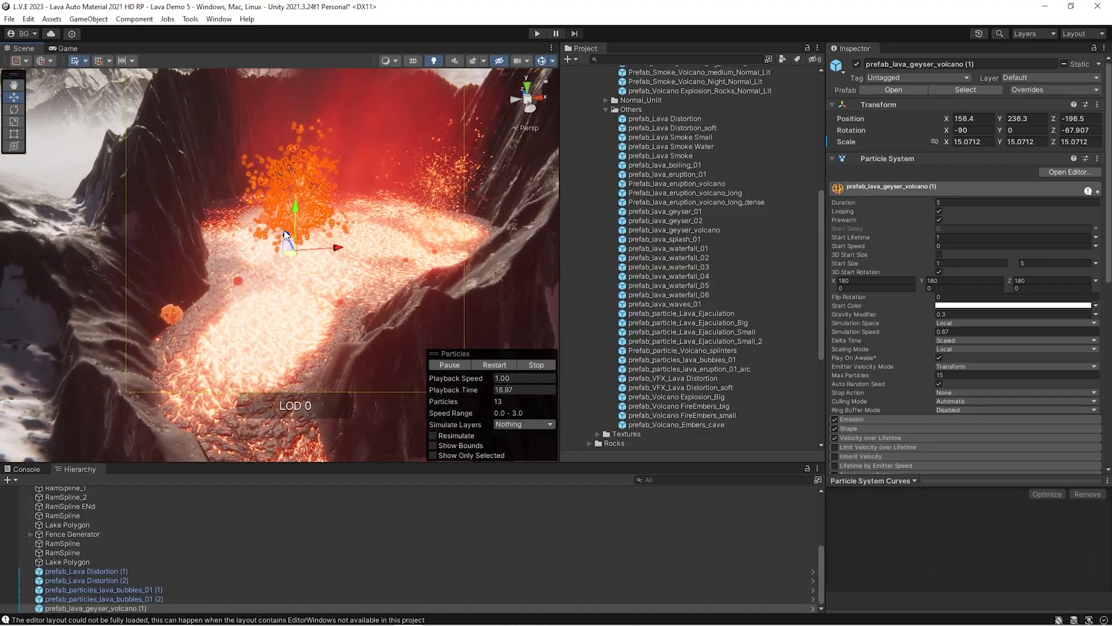
{"action": "left_click", "coordinate": [681, 194]}
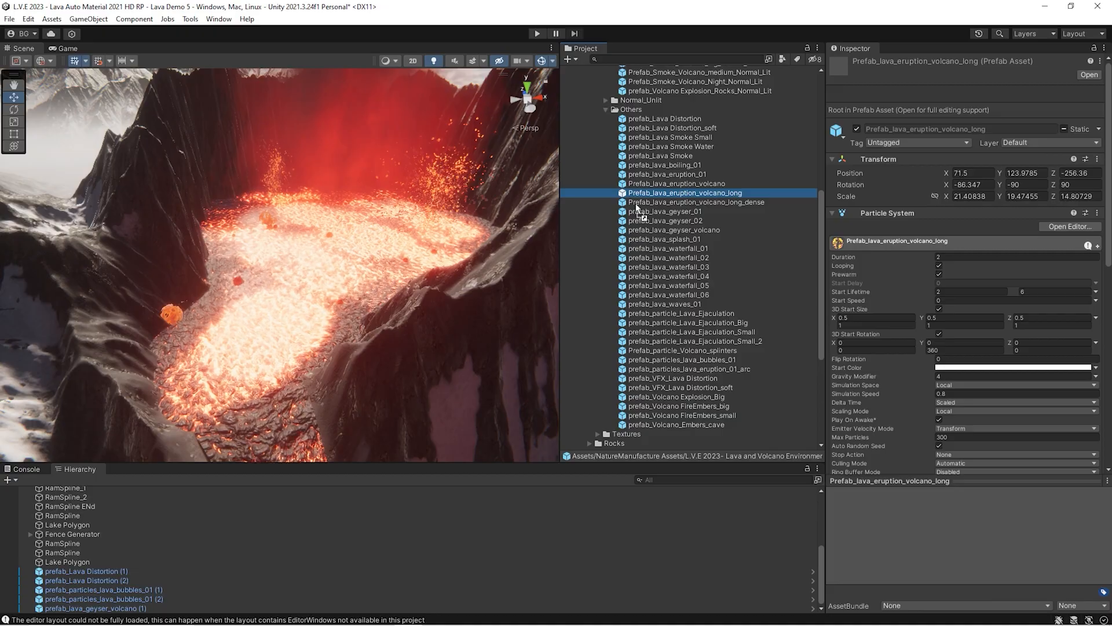
{"action": "left_click_drag", "start_coordinate": [388, 304], "coordinate": [345, 223]}
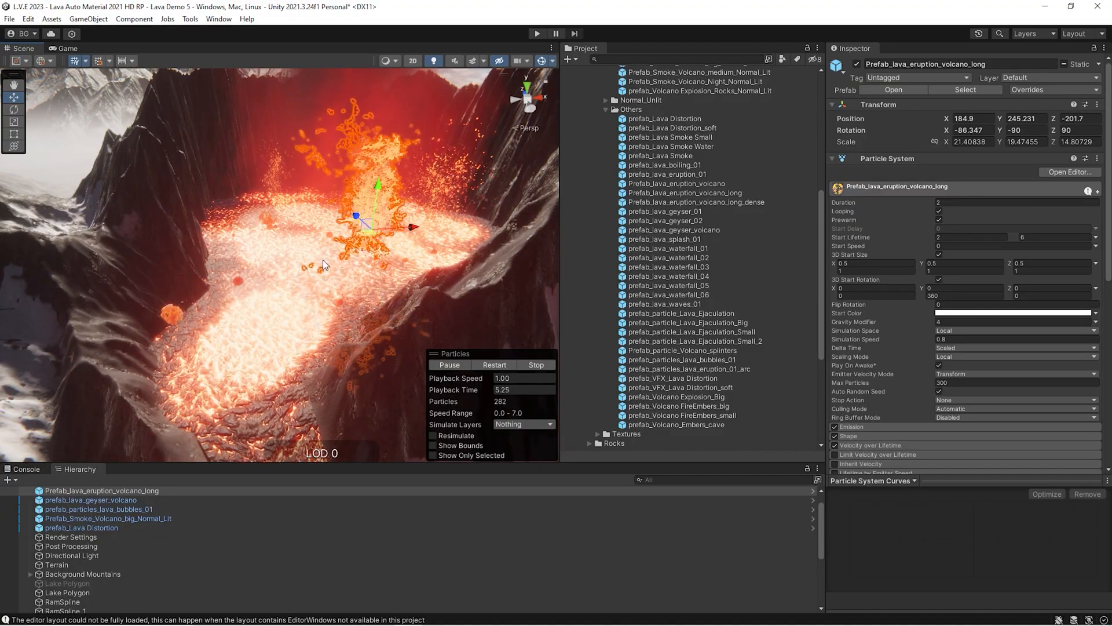
- Place Prefab_lava_eruption_volcano_long_dense near X 147.2, Y 239.6, Z -197.1 and enlarge it to a scale of about 30.9, 28.1, 21.4
{"action": "left_click_drag", "start_coordinate": [257, 278], "coordinate": [229, 297]}
{"action": "left_click_drag", "start_coordinate": [252, 210], "coordinate": [252, 220]}
{"action": "key", "text": "r"}
{"action": "left_click_drag", "start_coordinate": [242, 266], "coordinate": [263, 224]}
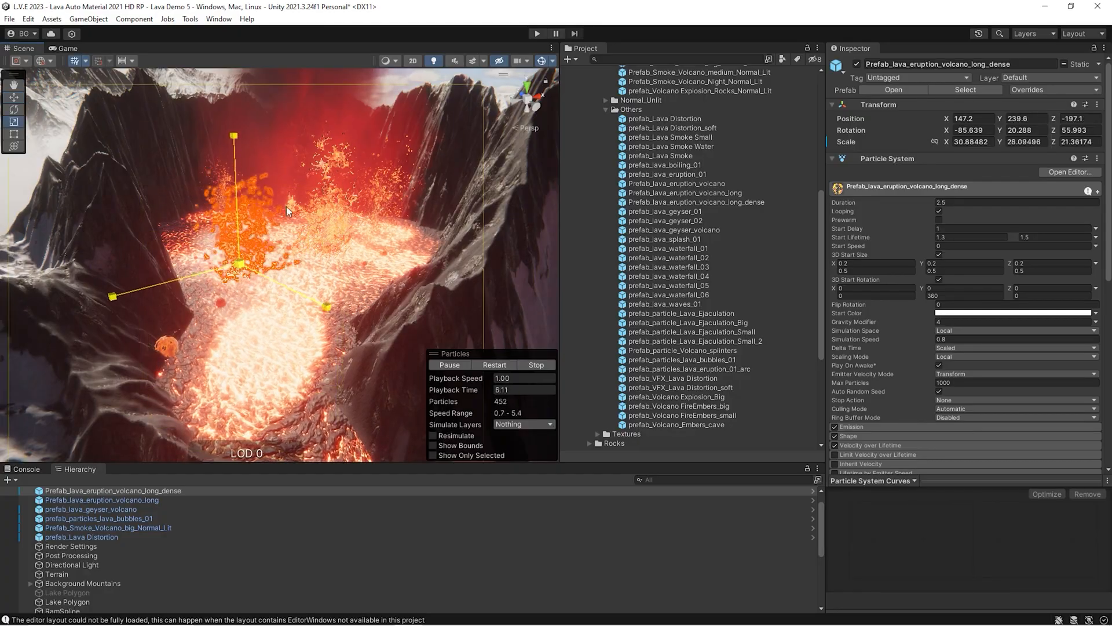
{"action": "key", "text": "w"}
{"action": "mouse_move", "coordinate": [345, 267]}
{"action": "right_mouse_down"}
{"action": "mouse_move", "coordinate": [343, 250]}
{"action": "mouse_move", "coordinate": [333, 278]}
{"action": "mouse_move", "coordinate": [297, 268]}
{"action": "mouse_move", "coordinate": [357, 271]}
{"action": "right_mouse_up"}
{"action": "left_click", "coordinate": [344, 250]}
{"action": "key", "text": "s"}
{"action": "left_click", "coordinate": [308, 269]}
{"action": "key", "text": "w"}
- Duplicate Prefab_lava_eruption_volcano_long and move the copy to another spot on the crater's lava lake
{"action": "left_click", "coordinate": [142, 492]}
{"action": "left_click", "coordinate": [144, 498]}
{"action": "key", "text": "w"}
{"action": "key", "text": "ctrl+d"}
{"action": "left_click_drag", "start_coordinate": [458, 259], "coordinate": [318, 296]}
{"action": "key", "text": "r"}
{"action": "right_click_drag", "start_coordinate": [318, 296], "coordinate": [443, 277]}
{"action": "right_click_drag", "start_coordinate": [289, 282], "coordinate": [422, 298]}
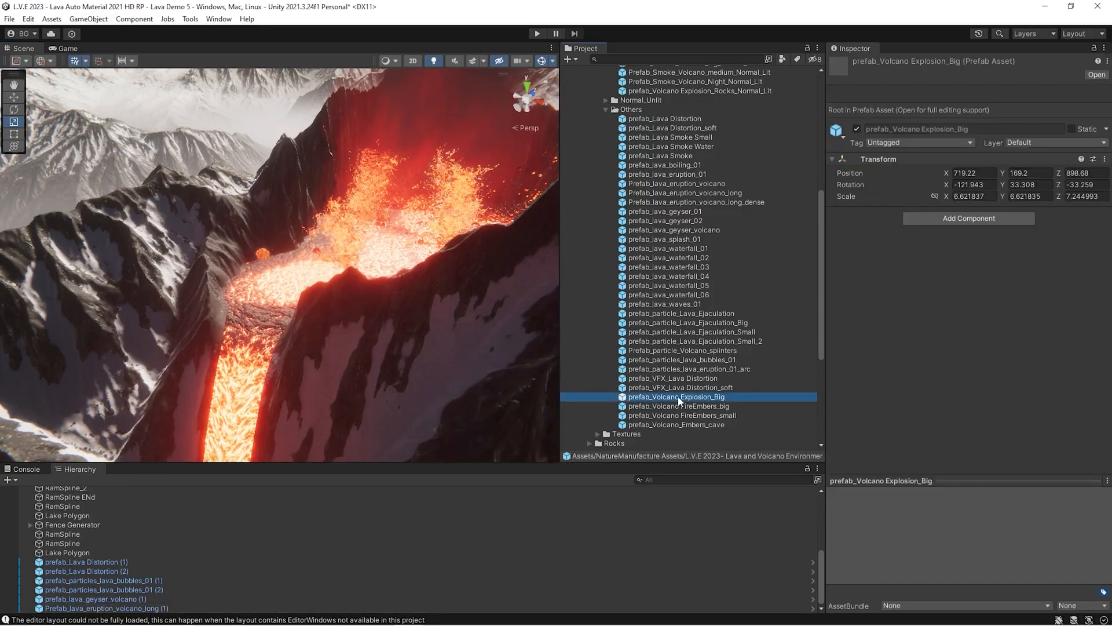
- Place prefab_Volcano Explosion_Big over the crater lava and move it to about X 142.3, Y 245.7, Z -252.7
{"action": "left_click_drag", "start_coordinate": [297, 290], "coordinate": [290, 281]}
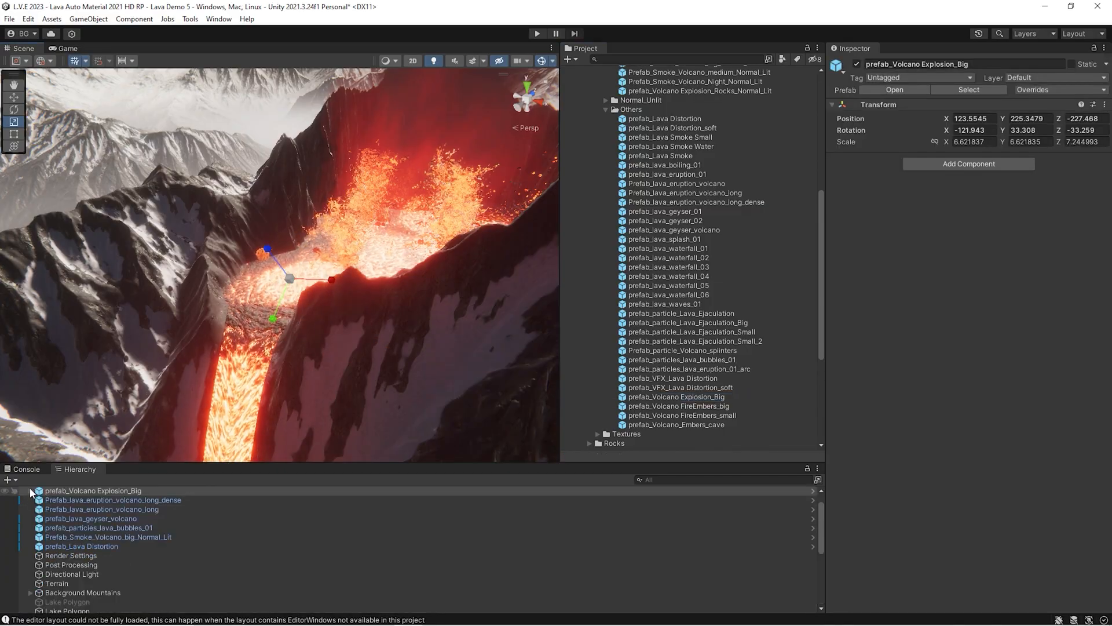
{"action": "left_click", "coordinate": [49, 502]}
{"action": "right_click_drag", "start_coordinate": [255, 264], "coordinate": [331, 216]}
{"action": "key", "text": "w"}
{"action": "left_click", "coordinate": [51, 492]}
{"action": "right_click_drag", "start_coordinate": [211, 229], "coordinate": [241, 229]}
{"action": "key", "text": "s"}
{"action": "key", "text": "w"}
{"action": "left_click_drag", "start_coordinate": [234, 226], "coordinate": [338, 125]}
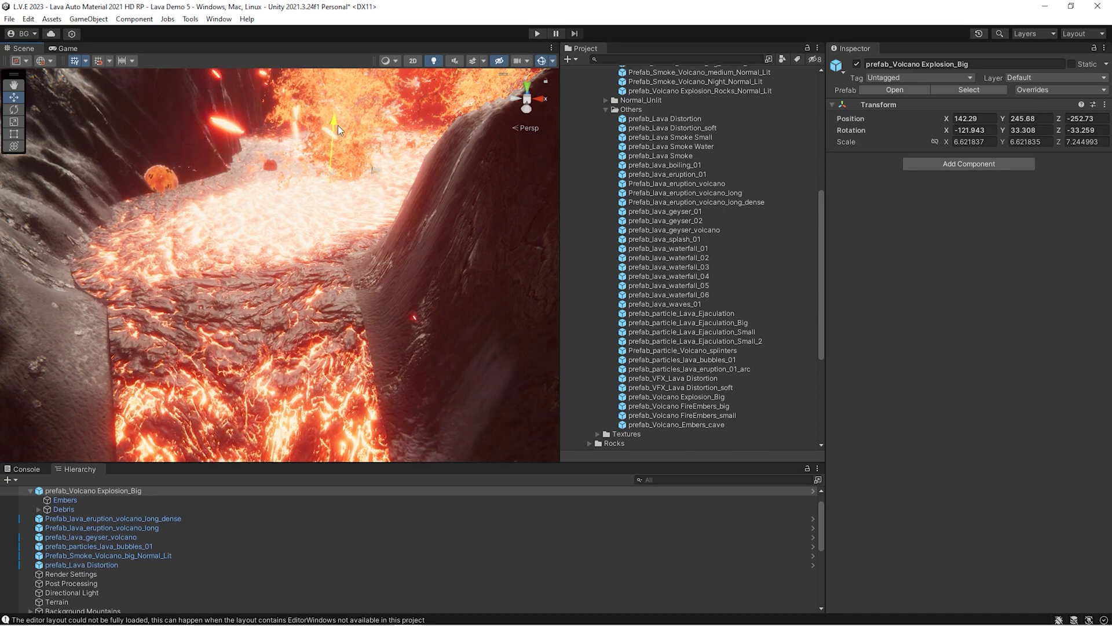
{"action": "right_click_drag", "start_coordinate": [336, 127], "coordinate": [138, 422]}
- Check the explosion's Embers and Debris emitters and raise the whole explosion prefab higher above the lava
{"action": "left_click", "coordinate": [68, 502]}
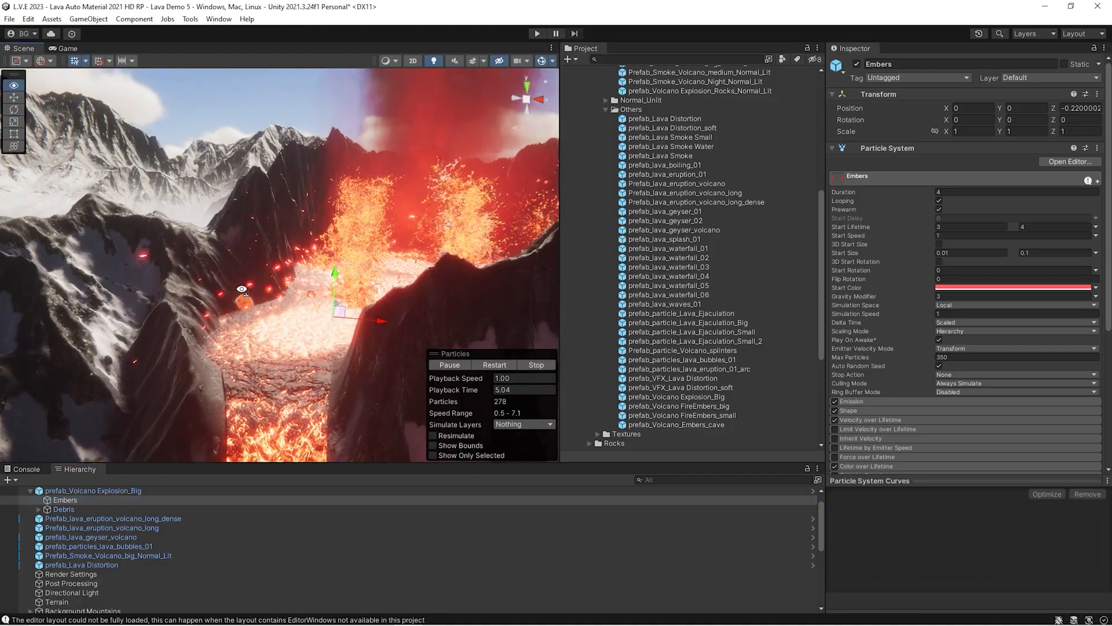
{"action": "left_click", "coordinate": [57, 510]}
{"action": "right_click_drag", "start_coordinate": [259, 312], "coordinate": [205, 327]}
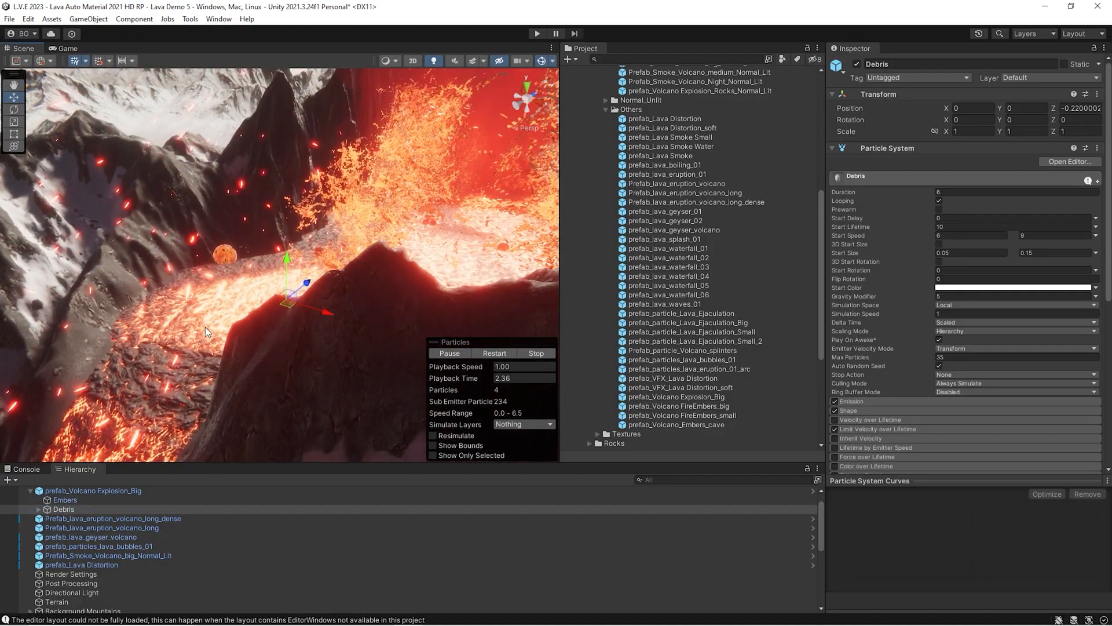
{"action": "left_click", "coordinate": [82, 490]}
{"action": "left_click_drag", "start_coordinate": [286, 295], "coordinate": [289, 226]}
- Review the Debris emitter's particle modules and duplicate Debris twice inside the volcano explosion prefab
{"action": "left_click", "coordinate": [67, 510]}
{"action": "right_click_drag", "start_coordinate": [280, 243], "coordinate": [122, 231]}
{"action": "key", "text": "s"}
{"action": "left_click", "coordinate": [845, 401]}
{"action": "scroll", "coordinate": [880, 400], "scroll_direction": "down", "scroll_amount": 4}
{"action": "left_click", "coordinate": [849, 361]}
{"action": "right_click_drag", "start_coordinate": [348, 303], "coordinate": [313, 325]}
{"action": "key", "text": "ctrl+d"}
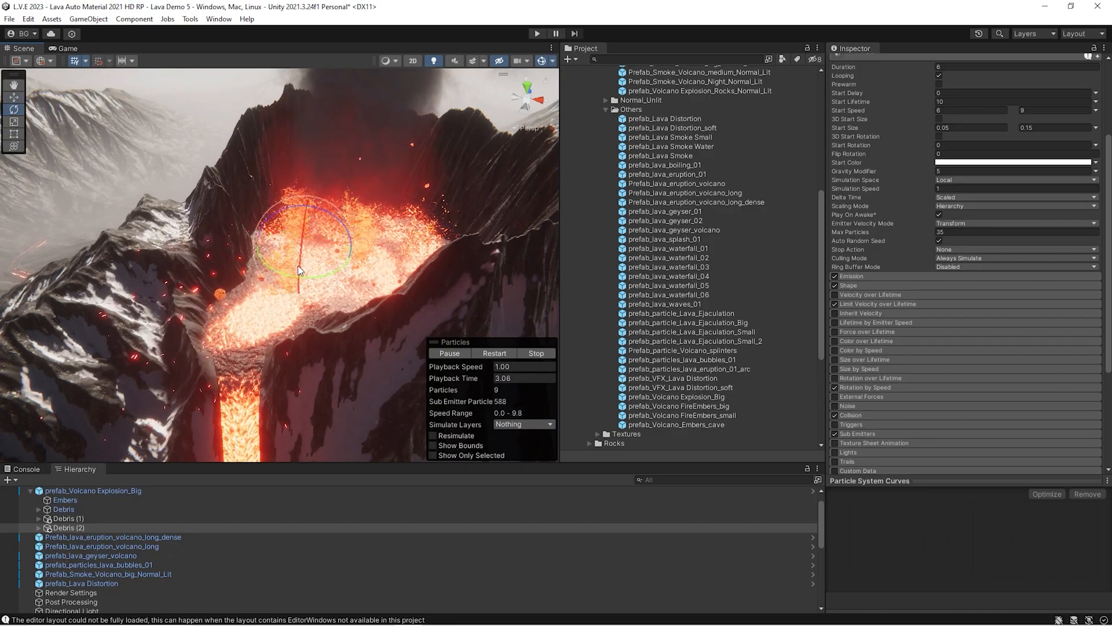
- Examine the Shape settings of the duplicated Debris emitters and how their particles spread over the crater
{"action": "key", "text": "w"}
{"action": "right_click_drag", "start_coordinate": [293, 217], "coordinate": [315, 181]}
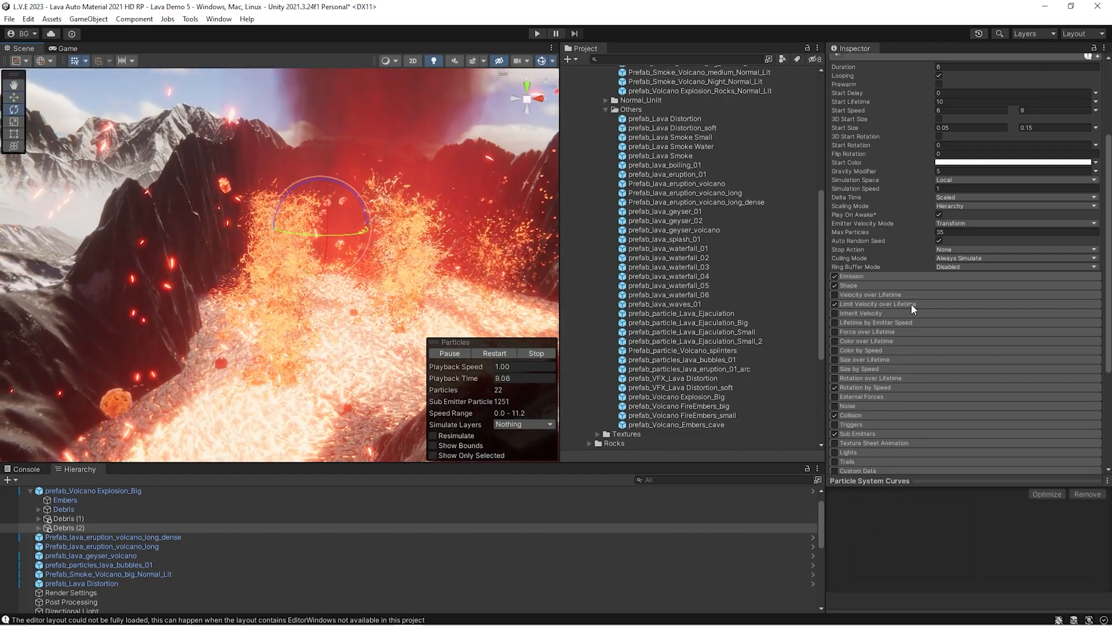
{"action": "left_click", "coordinate": [845, 285]}
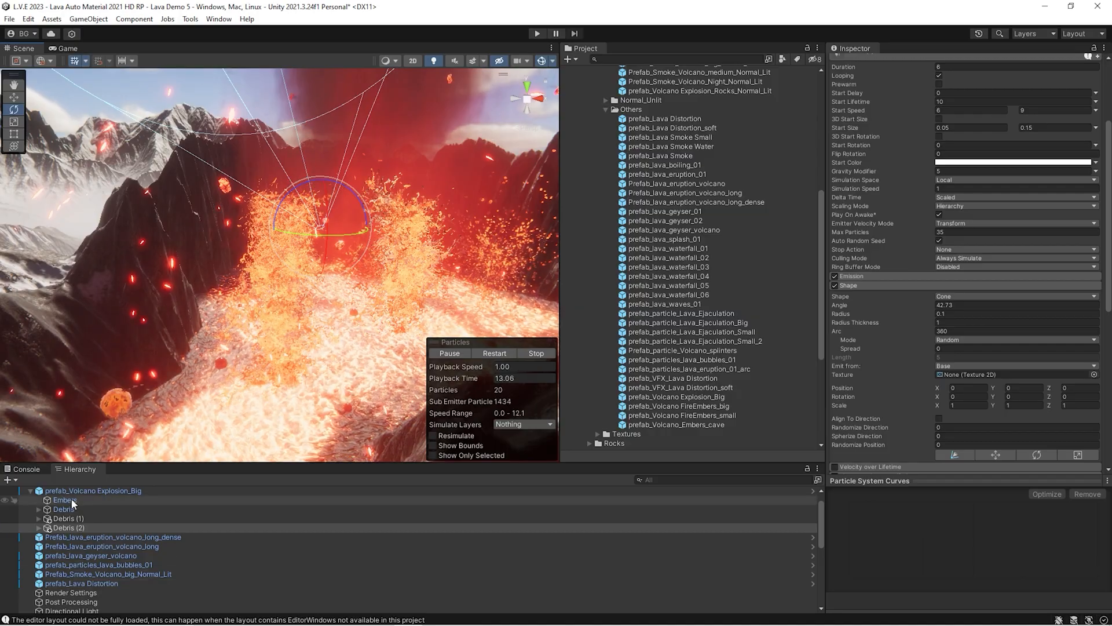
{"action": "left_click", "coordinate": [70, 521]}
{"action": "right_click_drag", "start_coordinate": [208, 290], "coordinate": [319, 295]}
{"action": "left_click", "coordinate": [848, 285]}
{"action": "left_click", "coordinate": [91, 490]}
{"action": "right_click_drag", "start_coordinate": [213, 364], "coordinate": [202, 324]}
- Place prefab_particles_lava_eruption_01_arc near X 125.3, Y 237.6, Z -263.2 and enlarge it to a scale of about 2.62, 2.62, 3.67
{"action": "left_click", "coordinate": [689, 369]}
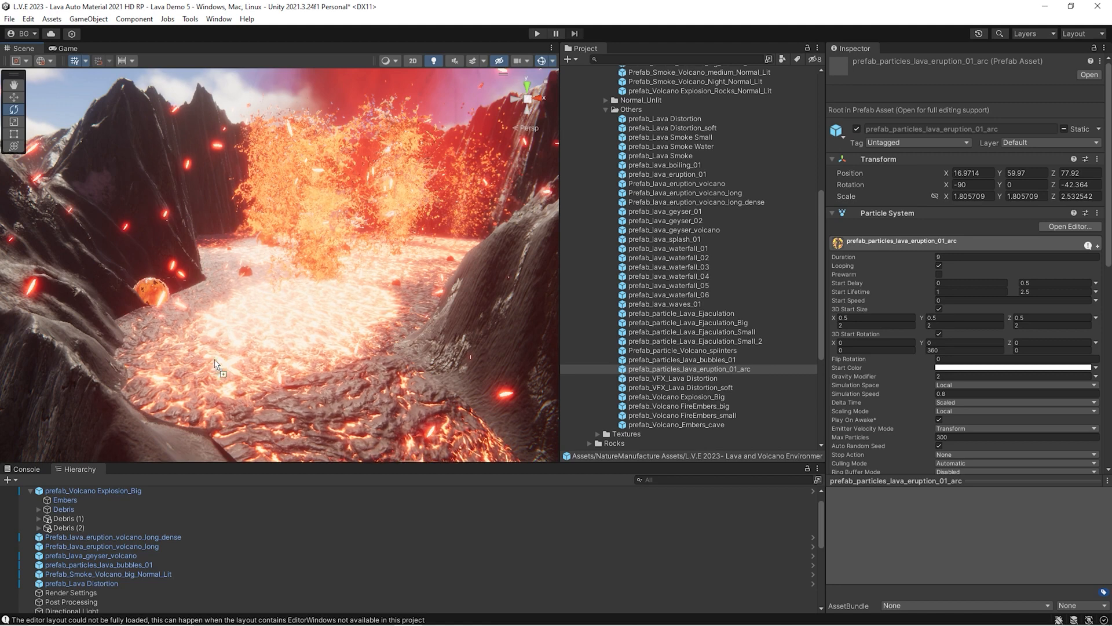
{"action": "left_click_drag", "start_coordinate": [159, 394], "coordinate": [125, 387]}
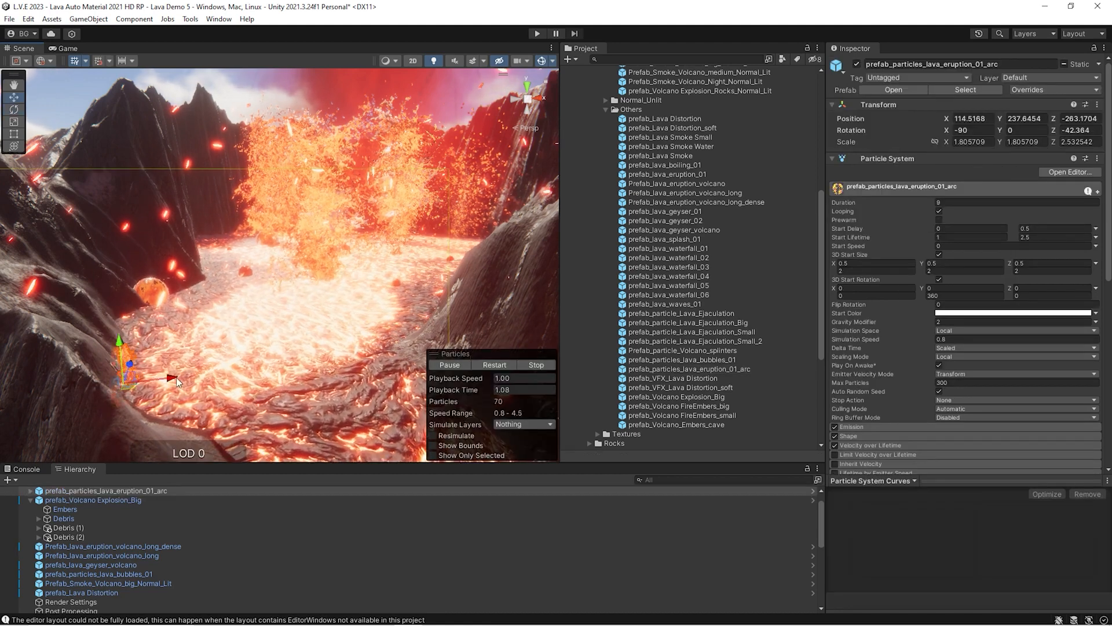
{"action": "left_click_drag", "start_coordinate": [243, 374], "coordinate": [262, 361]}
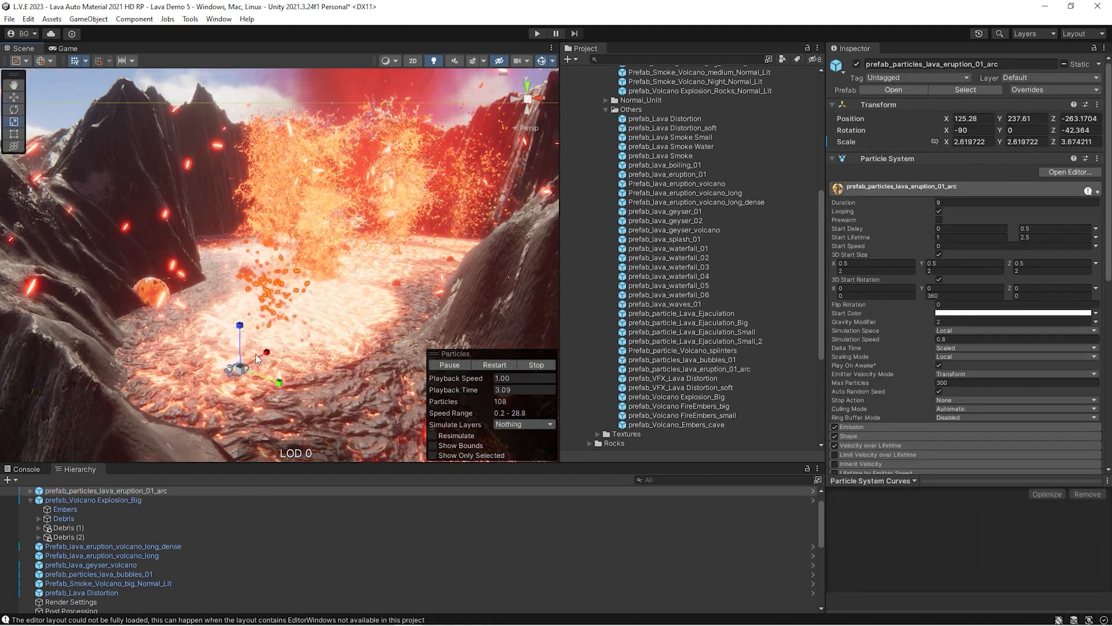
- Move the lava eruption arc to about X 137.3, rotate it to about 13.6 degrees on Z, and show its Shape settings
{"action": "right_click_drag", "start_coordinate": [374, 328], "coordinate": [288, 253]}
{"action": "key", "text": "w"}
{"action": "key", "text": "e"}
{"action": "left_click_drag", "start_coordinate": [247, 364], "coordinate": [147, 361]}
{"action": "left_click", "coordinate": [847, 437]}
{"action": "right_click_drag", "start_coordinate": [310, 280], "coordinate": [418, 318]}
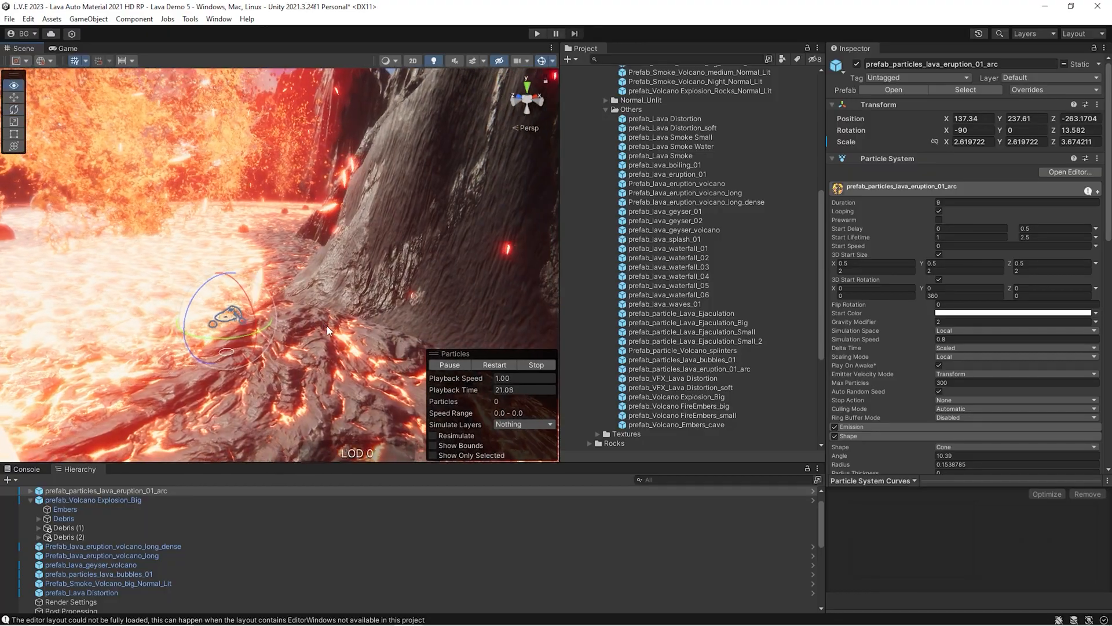
{"action": "right_click_drag", "start_coordinate": [290, 317], "coordinate": [381, 208]}
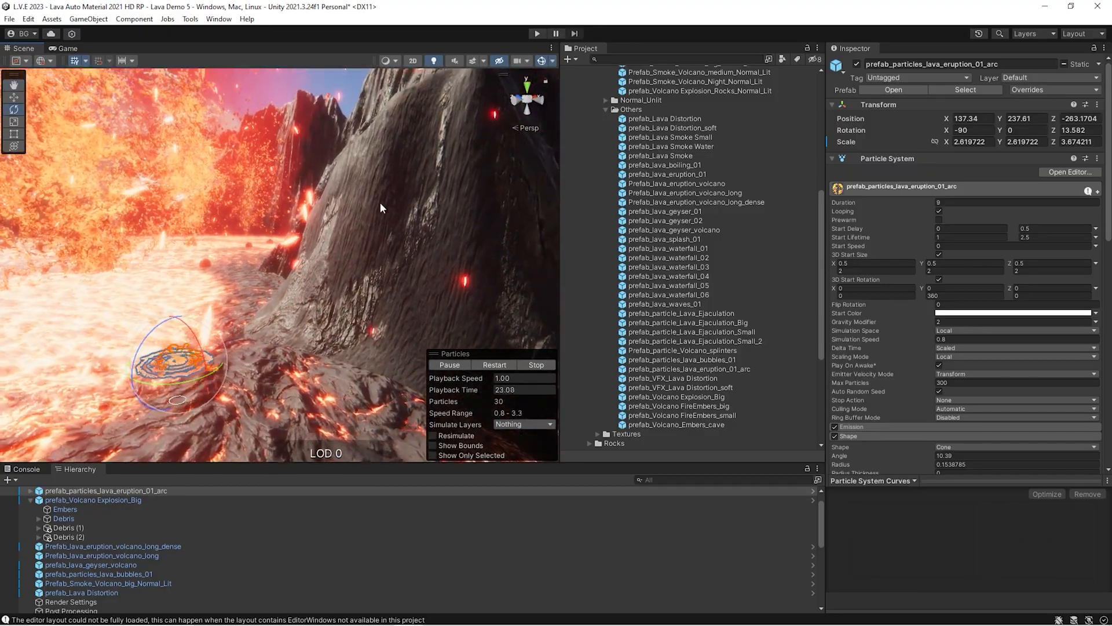
- Lower the lava eruption arc to Y 237.58 and enlarge it to a scale of about 3.25, 3.25, 4.55
{"action": "right_click_drag", "start_coordinate": [225, 275], "coordinate": [313, 276]}
{"action": "right_click_drag", "start_coordinate": [314, 277], "coordinate": [313, 280]}
{"action": "key", "text": "r"}
{"action": "left_click_drag", "start_coordinate": [299, 340], "coordinate": [314, 335]}
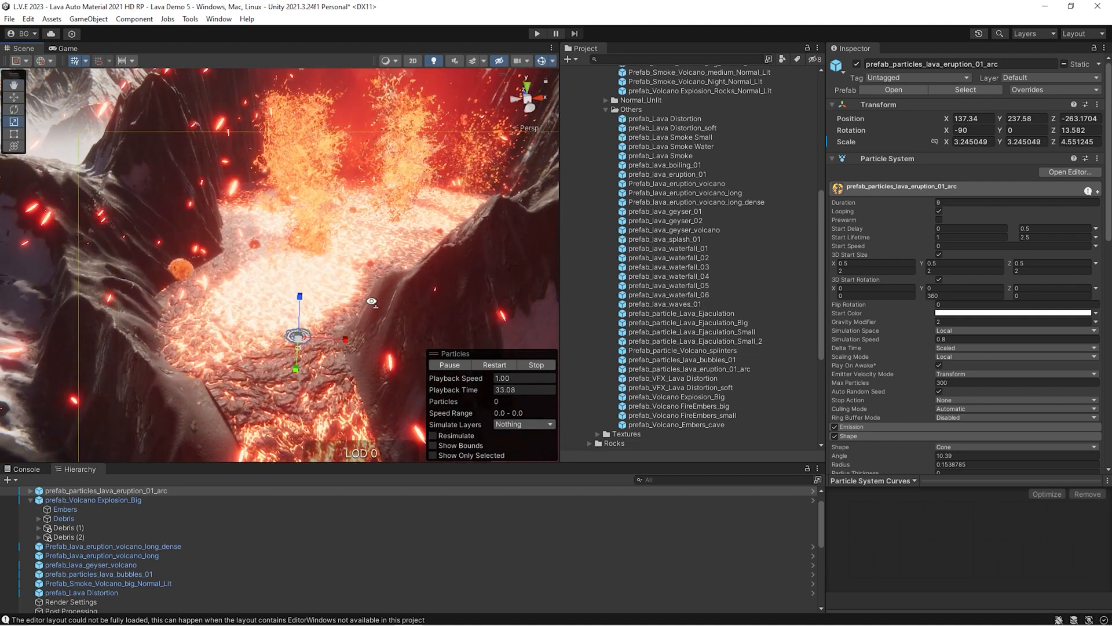
{"action": "mouse_move", "coordinate": [370, 301]}
{"action": "right_mouse_down"}
{"action": "mouse_move", "coordinate": [348, 297]}
{"action": "mouse_move", "coordinate": [373, 284]}
{"action": "mouse_move", "coordinate": [362, 281]}
{"action": "right_mouse_up"}
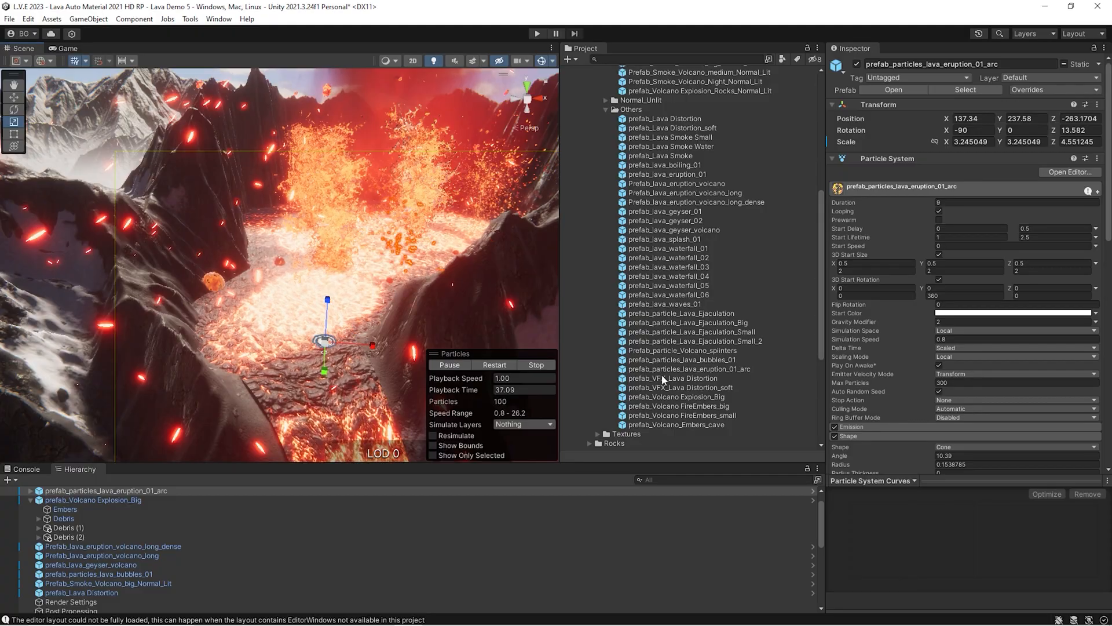
- Place prefab_Volcano FireEmbers_big on the lava near X 130.8, Y 237.1, Z -259.5, undoing and redoing the placement to compare
{"action": "right_click_drag", "start_coordinate": [410, 335], "coordinate": [386, 340]}
{"action": "left_click", "coordinate": [662, 409]}
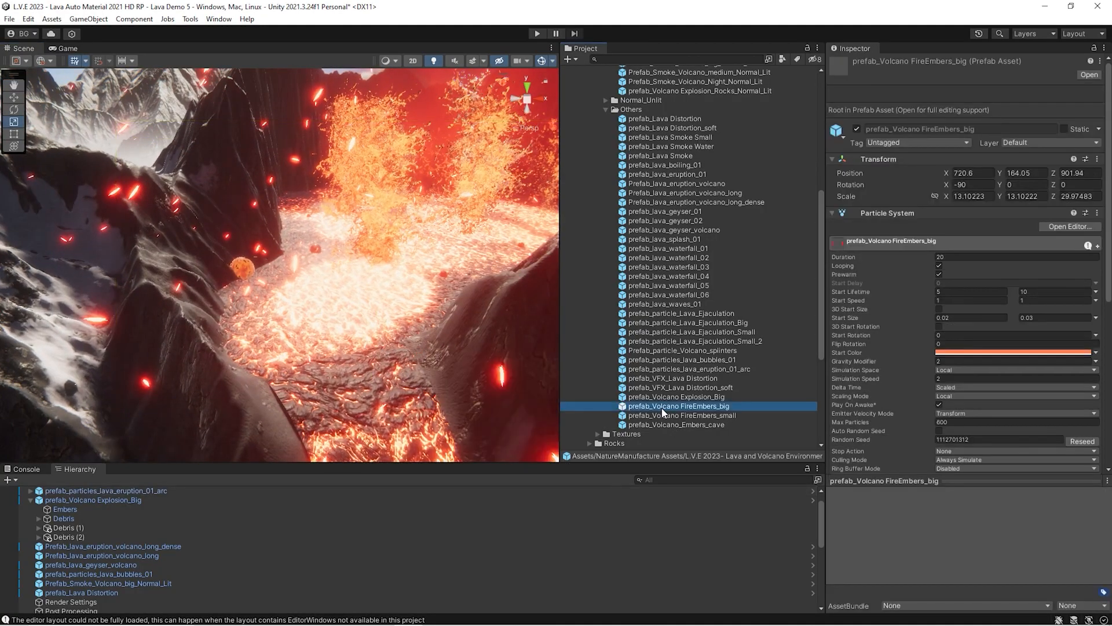
{"action": "left_click_drag", "start_coordinate": [678, 410], "coordinate": [324, 332]}
{"action": "mouse_move", "coordinate": [264, 319]}
{"action": "right_mouse_down"}
{"action": "mouse_move", "coordinate": [213, 276]}
{"action": "mouse_move", "coordinate": [252, 314]}
{"action": "right_mouse_up"}
{"action": "key", "text": "ctrl+z"}
{"action": "key", "text": "ctrl+z"}
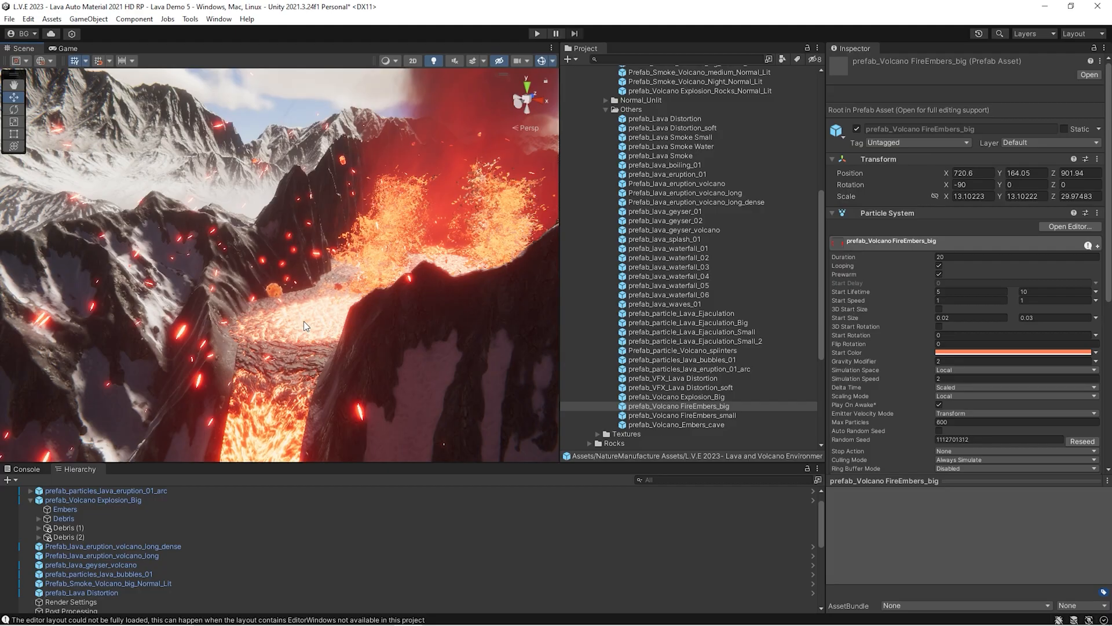
{"action": "key", "text": "ctrl+y"}
{"action": "key", "text": "ctrl+y"}
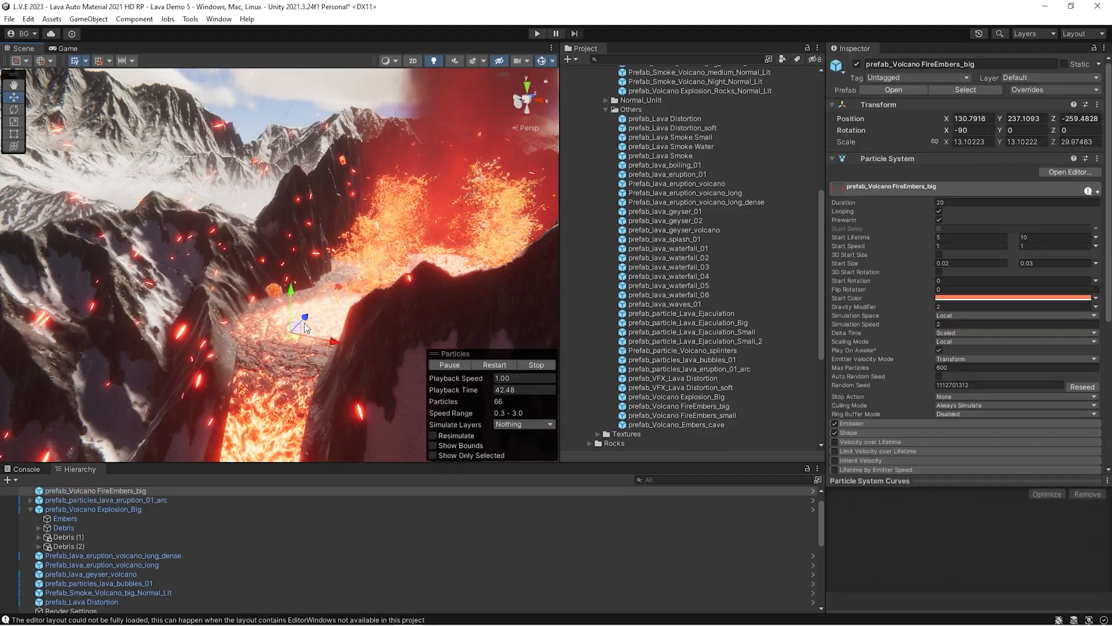
- Duplicate the big fire embers twice over the crater lake, the second copy near X 132.1, Y 250.1, Z -197.8, rotated about 32.7 degrees
{"action": "key", "text": "ctrl+d"}
{"action": "left_click_drag", "start_coordinate": [304, 332], "coordinate": [370, 279]}
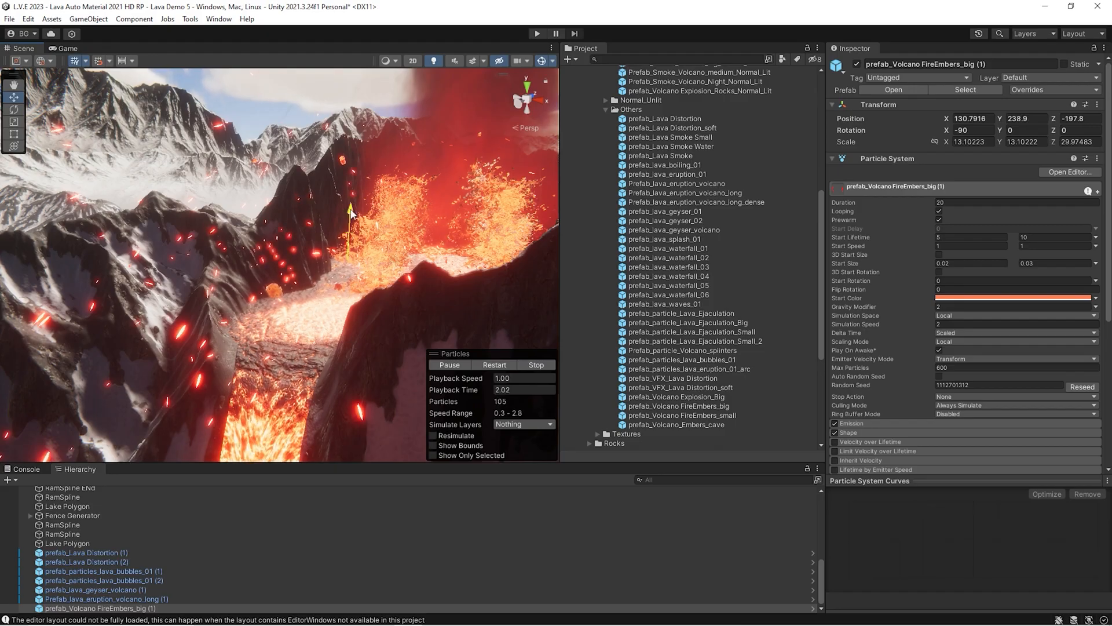
{"action": "left_click_drag", "start_coordinate": [360, 255], "coordinate": [307, 249]}
{"action": "mouse_move", "coordinate": [307, 249]}
{"action": "right_mouse_down"}
{"action": "mouse_move", "coordinate": [269, 221]}
{"action": "mouse_move", "coordinate": [317, 241]}
{"action": "right_mouse_up"}
{"action": "key", "text": "w"}
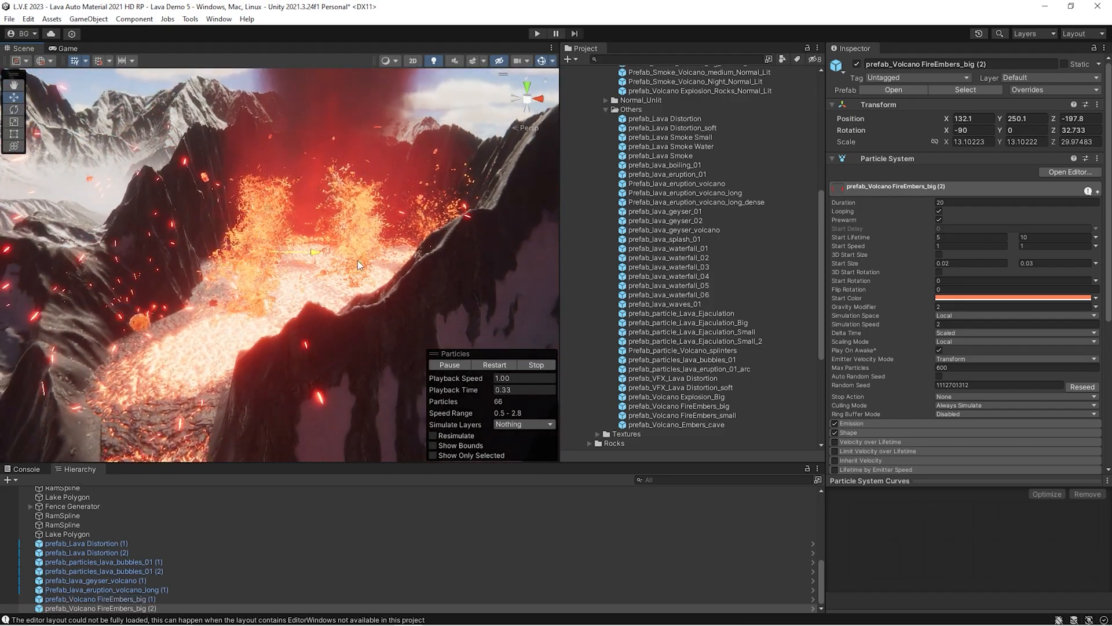
- Move the second fire embers copy to about X 212.9, Y 276.8 and enlarge it to a scale of about 51.2, 51.2, 117.1
{"action": "key", "text": "w"}
{"action": "right_click_drag", "start_coordinate": [327, 242], "coordinate": [321, 289]}
{"action": "left_click_drag", "start_coordinate": [203, 359], "coordinate": [190, 210]}
{"action": "right_click_drag", "start_coordinate": [242, 256], "coordinate": [232, 251]}
{"action": "key", "text": "r"}
{"action": "left_click_drag", "start_coordinate": [197, 250], "coordinate": [281, 193]}
{"action": "right_click_drag", "start_coordinate": [281, 192], "coordinate": [342, 182]}
{"action": "key", "text": "w"}
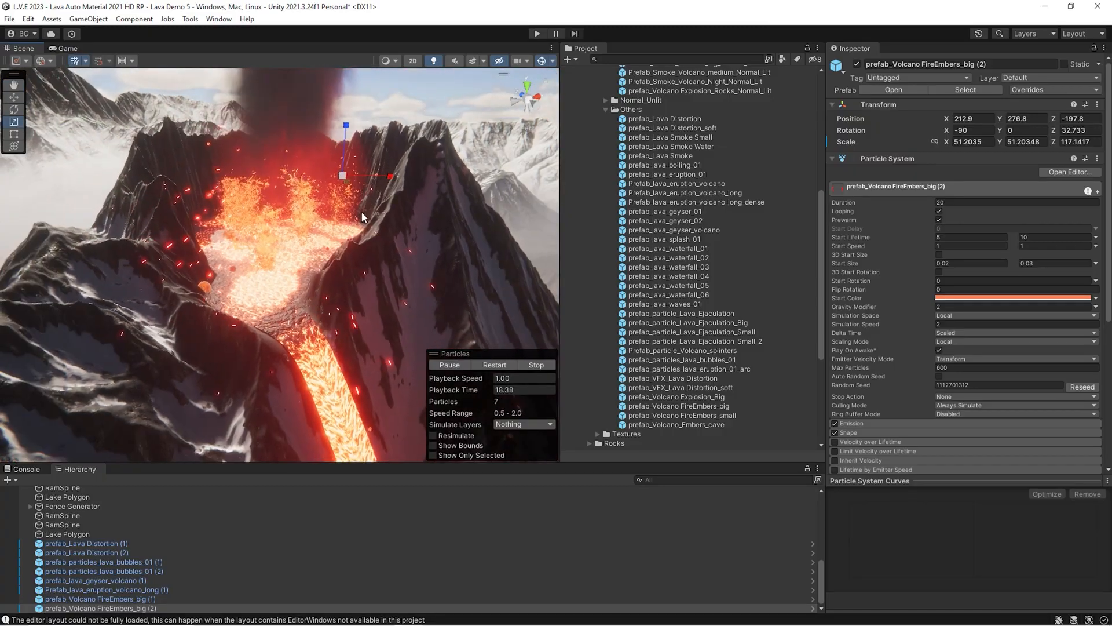
{"action": "right_click_drag", "start_coordinate": [365, 257], "coordinate": [349, 207]}
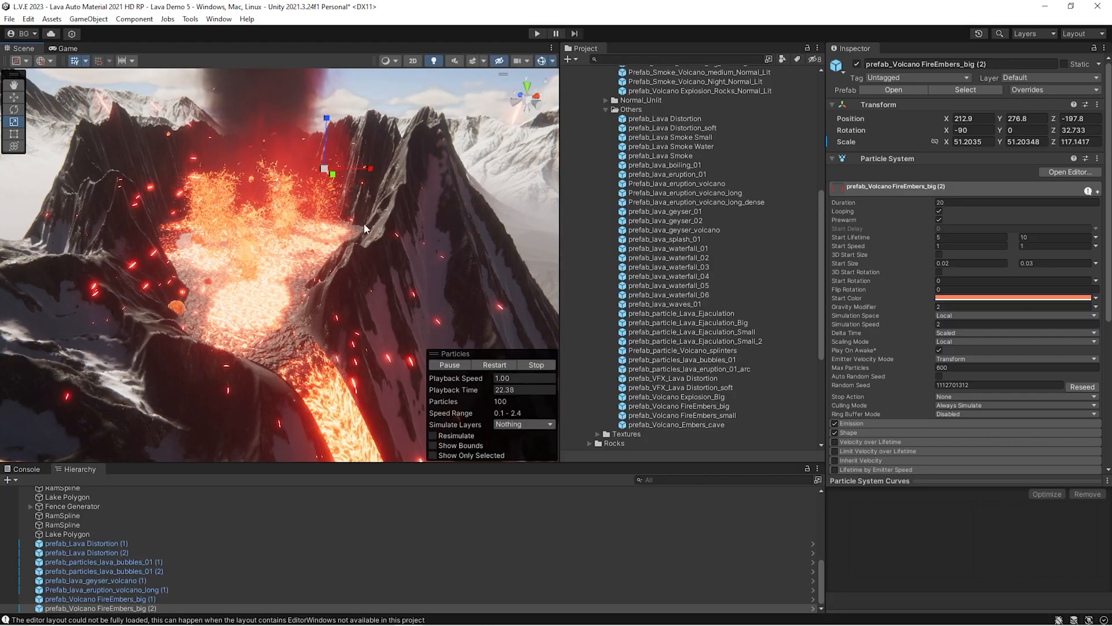
{"action": "mouse_move", "coordinate": [318, 362]}
{"action": "right_mouse_down"}
{"action": "mouse_move", "coordinate": [313, 343]}
{"action": "mouse_move", "coordinate": [239, 328]}
{"action": "mouse_move", "coordinate": [355, 371]}
{"action": "mouse_move", "coordinate": [384, 366]}
{"action": "mouse_move", "coordinate": [339, 365]}
{"action": "right_mouse_up"}
- Add a spotlight named w and move it down into the crater lava near X 185.4, Y 212.1, Z -190.4
{"action": "scroll", "coordinate": [106, 515], "scroll_direction": "up", "scroll_amount": 5}
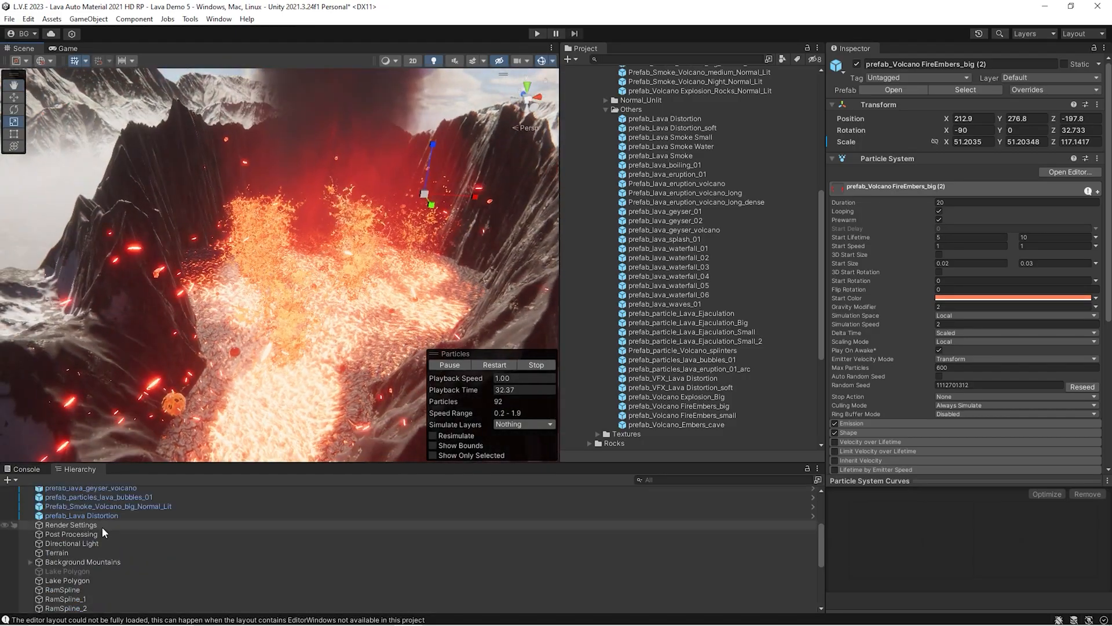
{"action": "left_click", "coordinate": [11, 479]}
{"action": "mouse_move", "coordinate": [64, 293]}
{"action": "mouse_move", "coordinate": [68, 316]}
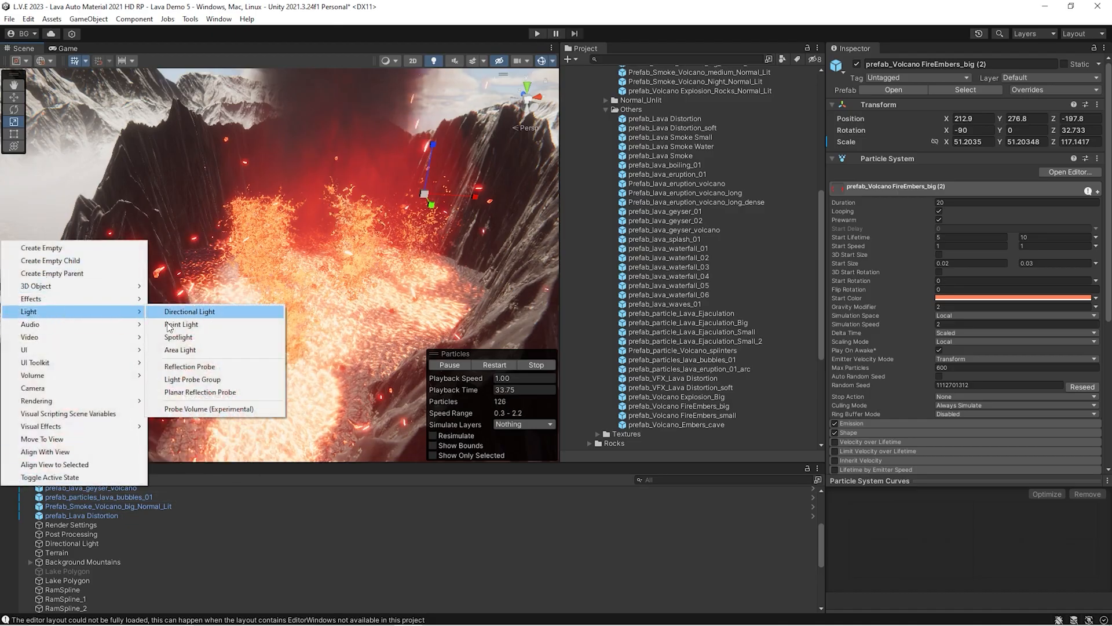
{"action": "left_click", "coordinate": [191, 343]}
{"action": "type", "text": "w"}
{"action": "right_click_drag", "start_coordinate": [245, 301], "coordinate": [256, 333]}
{"action": "key", "text": "w"}
{"action": "left_click_drag", "start_coordinate": [282, 199], "coordinate": [362, 306]}
- Rotate the spotlight to about -88.9, -90, -90 so that it points up out of the crater
{"action": "key", "text": "e"}
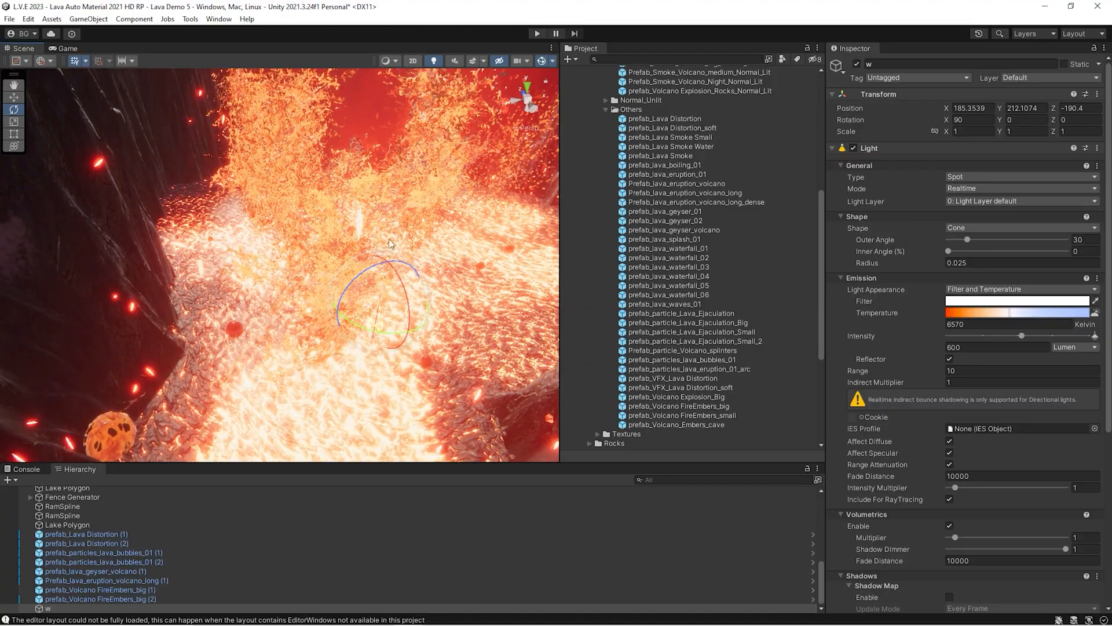
{"action": "left_click_drag", "start_coordinate": [346, 289], "coordinate": [672, 179]}
{"action": "right_click_drag", "start_coordinate": [290, 273], "coordinate": [264, 307]}
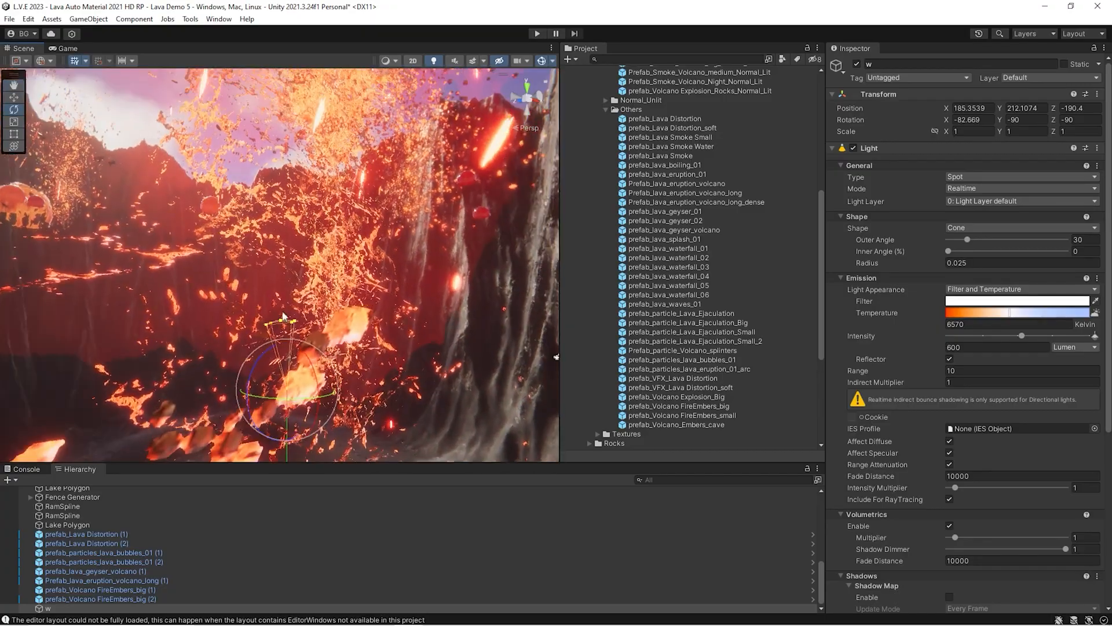
{"action": "right_click_drag", "start_coordinate": [291, 324], "coordinate": [341, 334]}
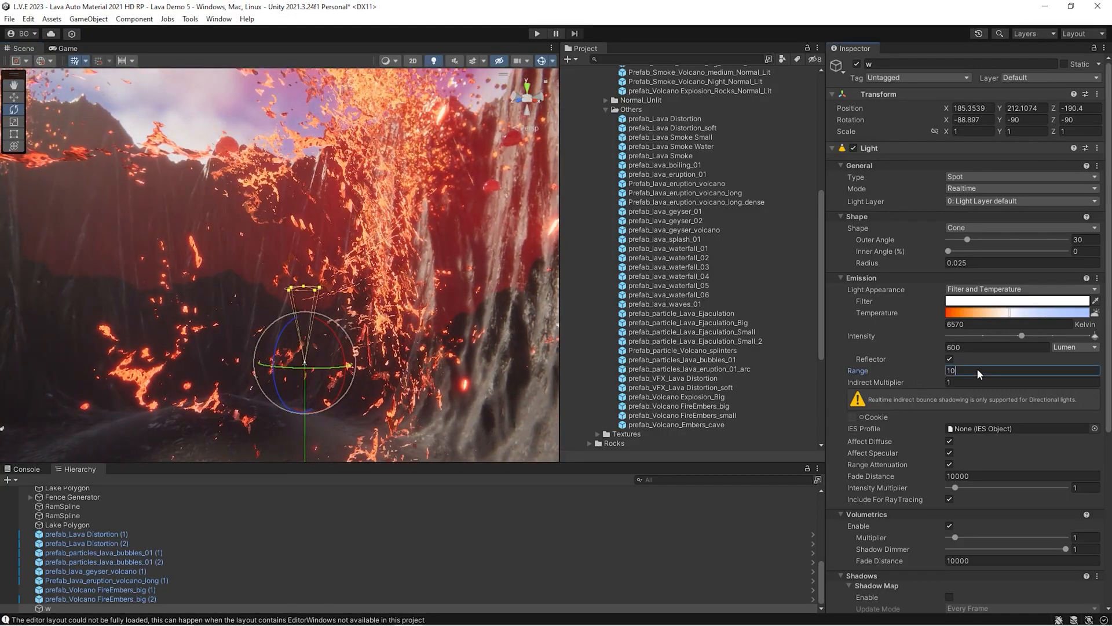
- Set the spotlight's range to 100 and its radius to 1.09
{"action": "right_click_drag", "start_coordinate": [241, 269], "coordinate": [220, 271]}
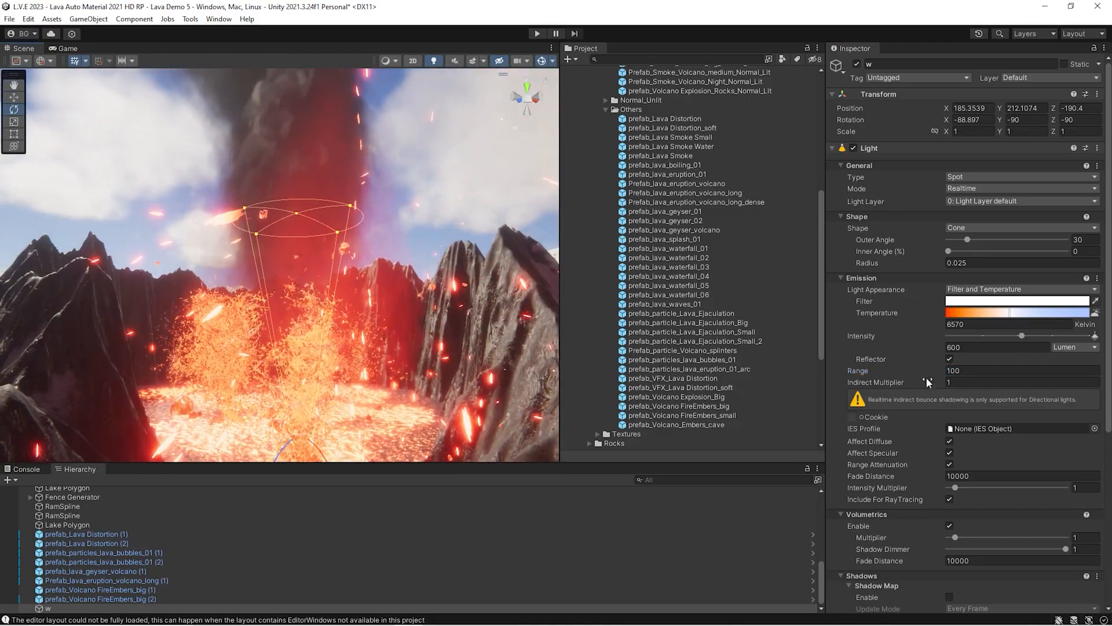
{"action": "right_click_drag", "start_coordinate": [371, 272], "coordinate": [368, 320]}
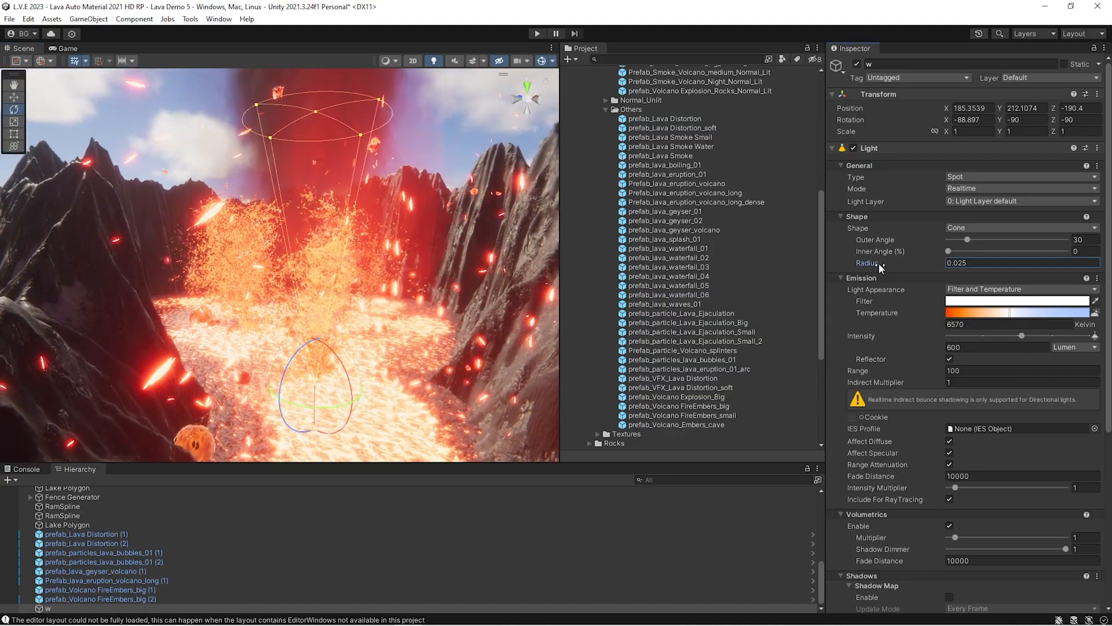
{"action": "right_click_drag", "start_coordinate": [440, 261], "coordinate": [427, 263]}
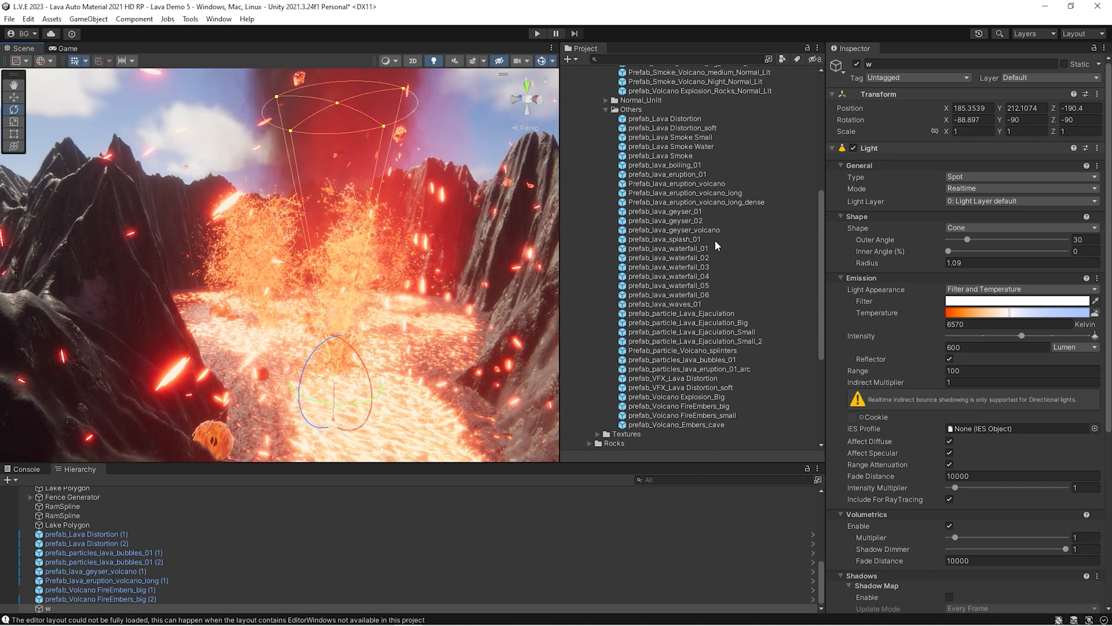
- Widen the spotlight's outer angle to about 115.8 and raise its intensity to 60000 lumen
{"action": "left_click_drag", "start_coordinate": [1026, 246], "coordinate": [1021, 246]}
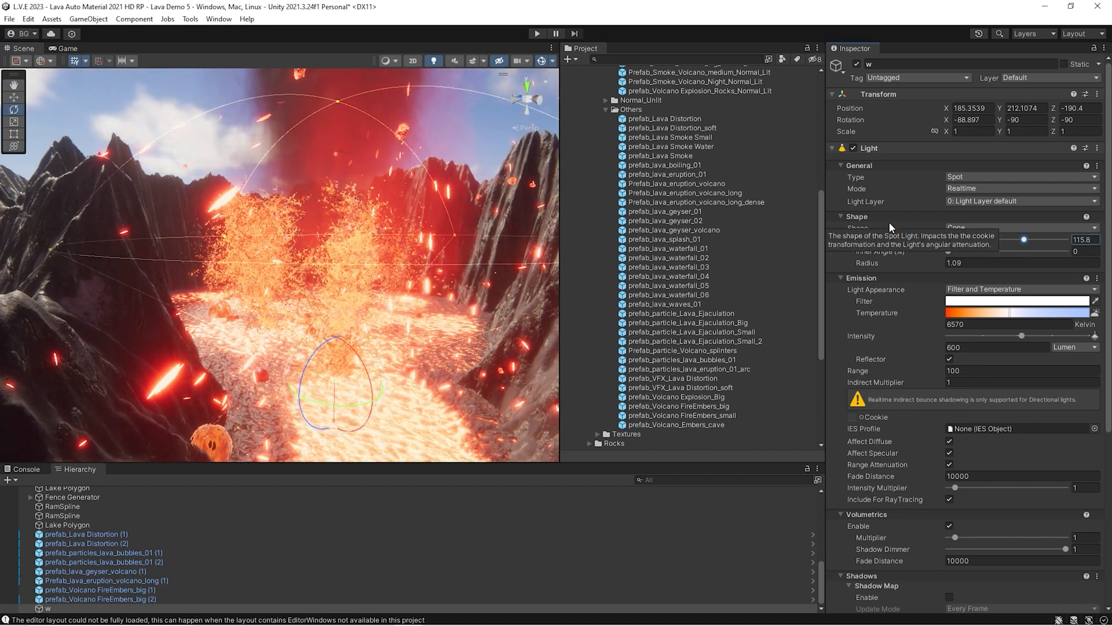
{"action": "left_click", "coordinate": [965, 262]}
{"action": "left_click_drag", "start_coordinate": [406, 266], "coordinate": [359, 193], "text": "alt"}
{"action": "left_click_drag", "start_coordinate": [478, 303], "coordinate": [371, 377], "text": "alt"}
{"action": "right_click_drag", "start_coordinate": [371, 375], "coordinate": [247, 295]}
{"action": "left_click_drag", "start_coordinate": [290, 287], "coordinate": [296, 264], "text": "alt"}
{"action": "right_click_drag", "start_coordinate": [296, 264], "coordinate": [268, 256]}
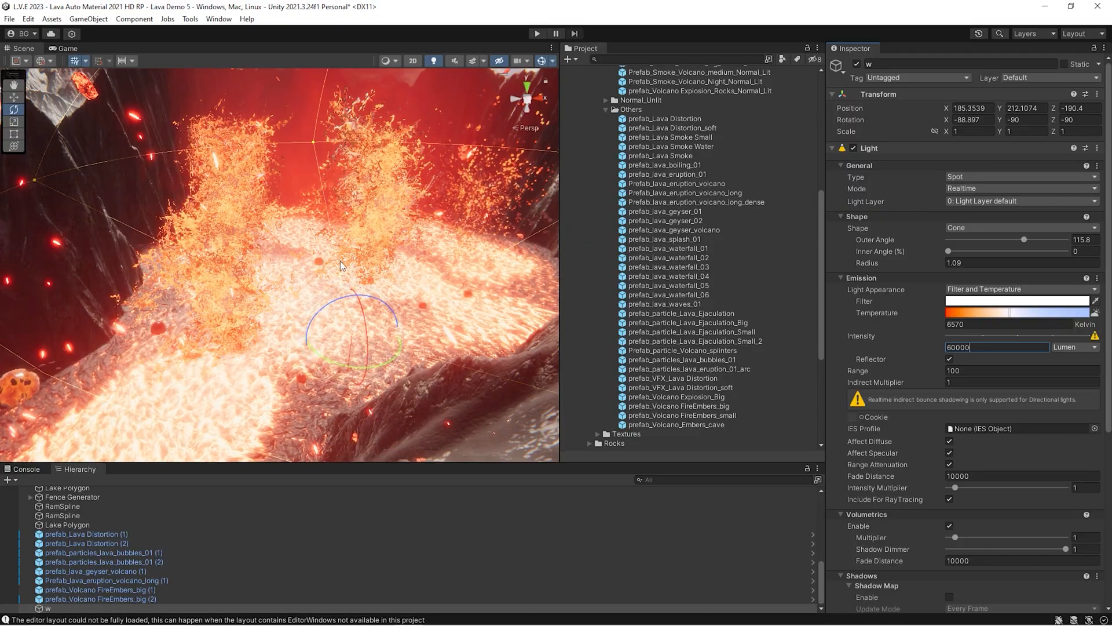
{"action": "left_click_drag", "start_coordinate": [256, 267], "coordinate": [232, 205], "text": "alt"}
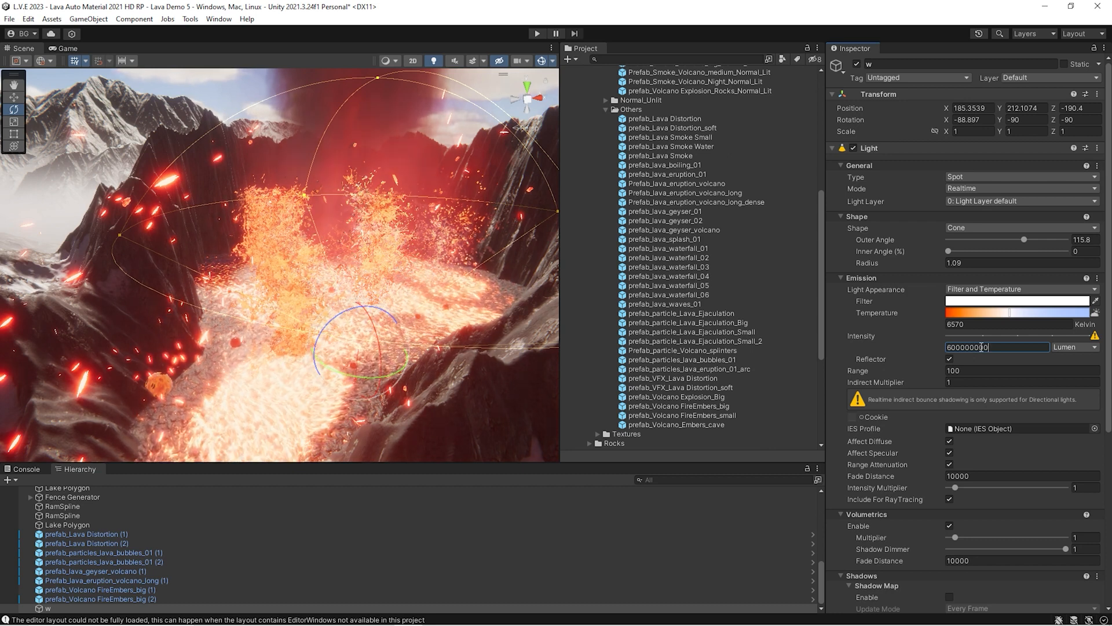
- Set the spotlight to a 1920 Kelvin temperature, an intensity of 6e+09 lumen and an outer angle of about 135.1
{"action": "type", "text": "00"}
{"action": "key", "text": "BackSpace"}
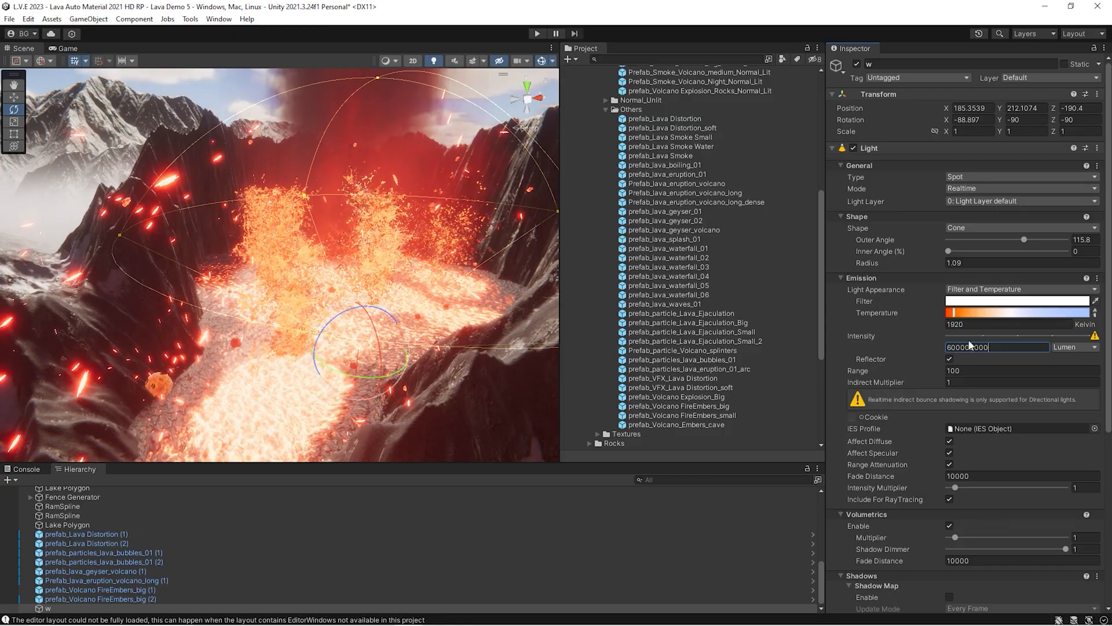
{"action": "type", "text": "0"}
{"action": "right_click_drag", "start_coordinate": [249, 223], "coordinate": [272, 199]}
{"action": "key", "text": "s"}
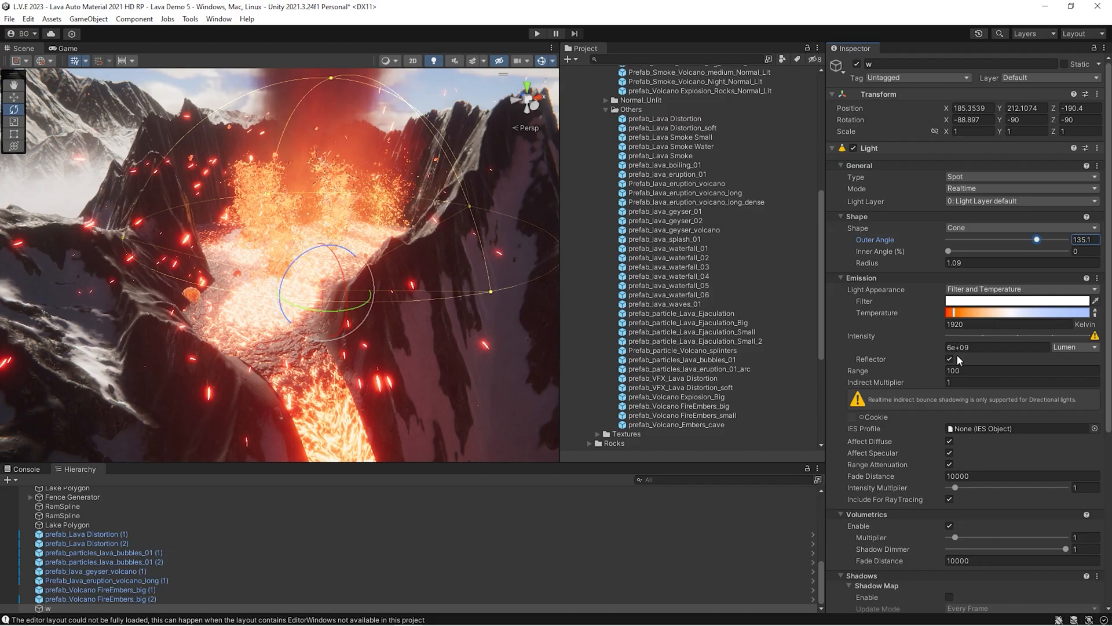
- Raise the spotlight's intensity to about 9e+09 lumen
{"action": "left_click", "coordinate": [975, 348]}
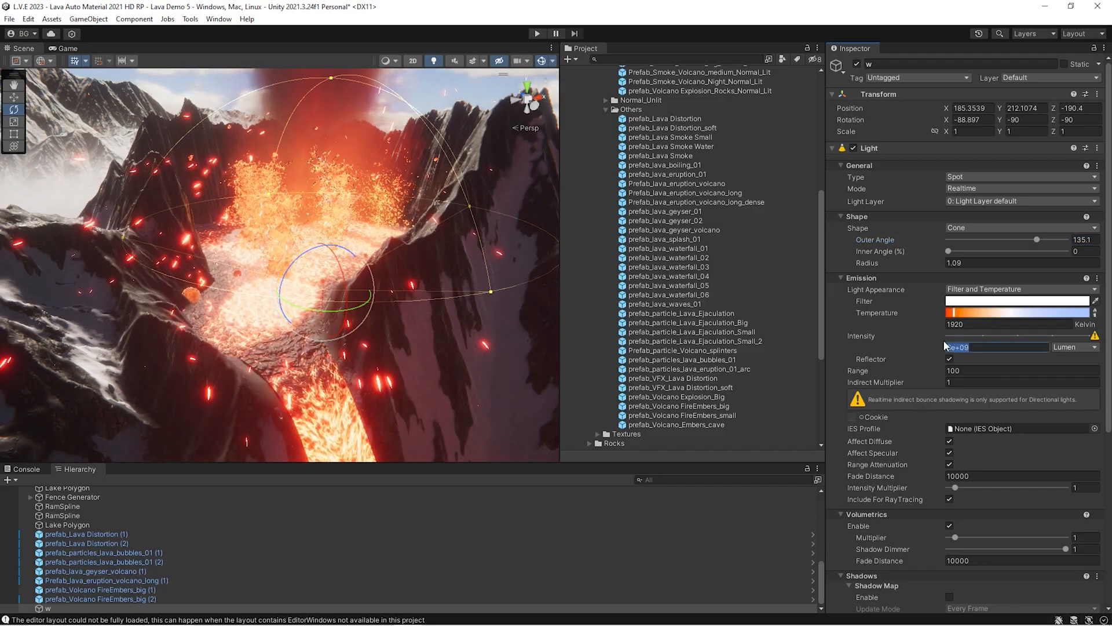
{"action": "type", "text": "90000000"}
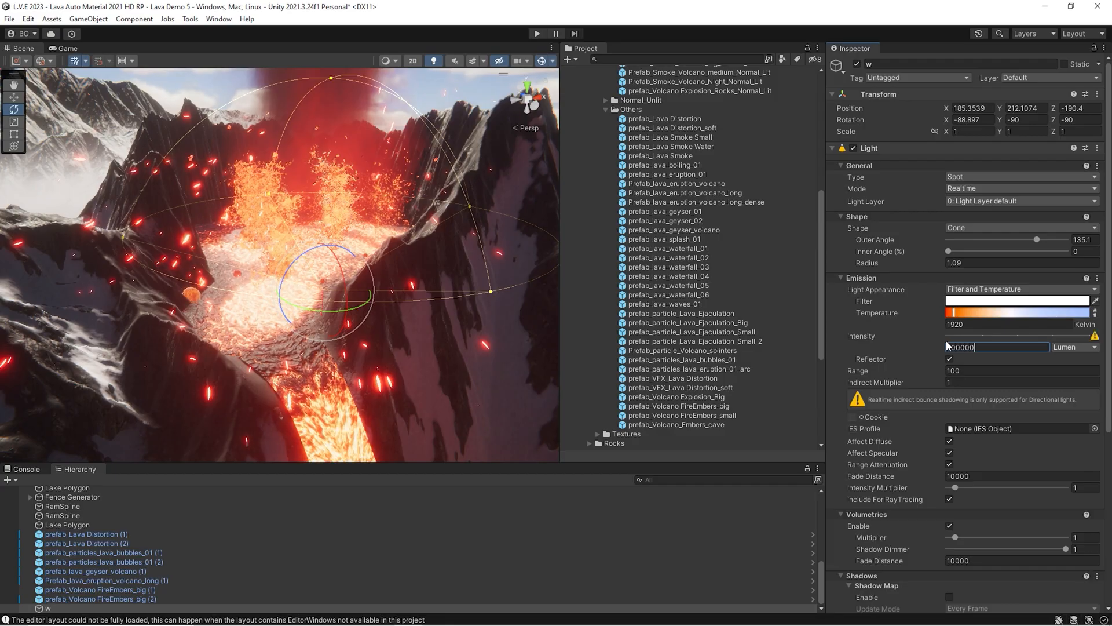
{"action": "type", "text": "00"}
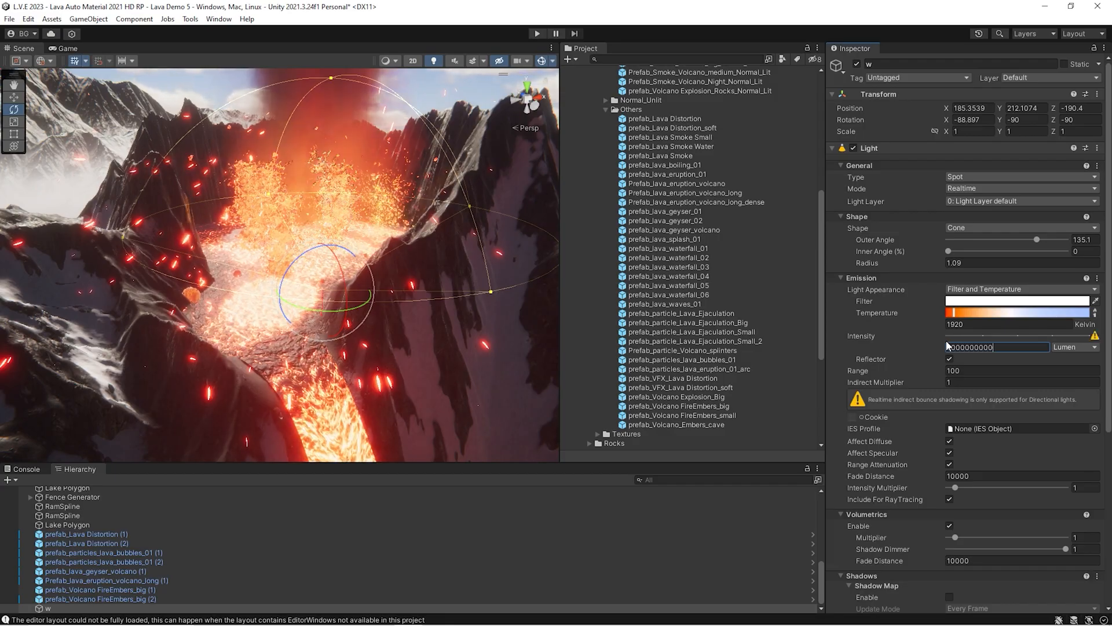
{"action": "right_click_drag", "start_coordinate": [371, 227], "coordinate": [364, 223]}
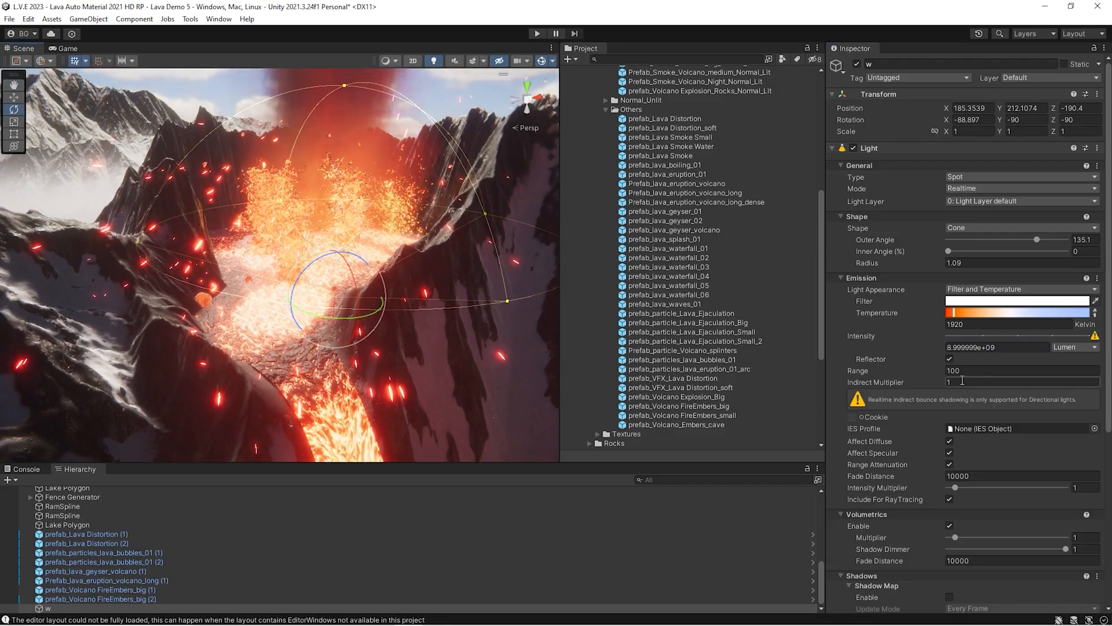
- Increase the spotlight's range to about 143.08 and its radius to about 39.3
{"action": "left_click_drag", "start_coordinate": [948, 373], "coordinate": [639, 360]}
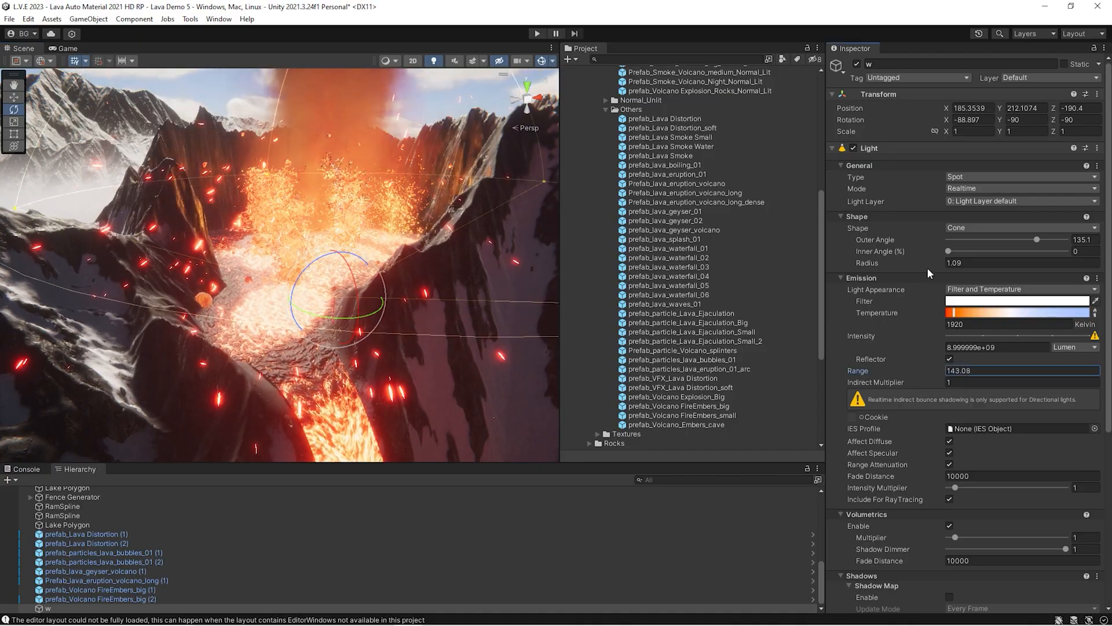
{"action": "left_click_drag", "start_coordinate": [941, 263], "coordinate": [998, 281]}
{"action": "right_click_drag", "start_coordinate": [390, 236], "coordinate": [398, 267]}
{"action": "key", "text": "s"}
{"action": "key", "text": "w"}
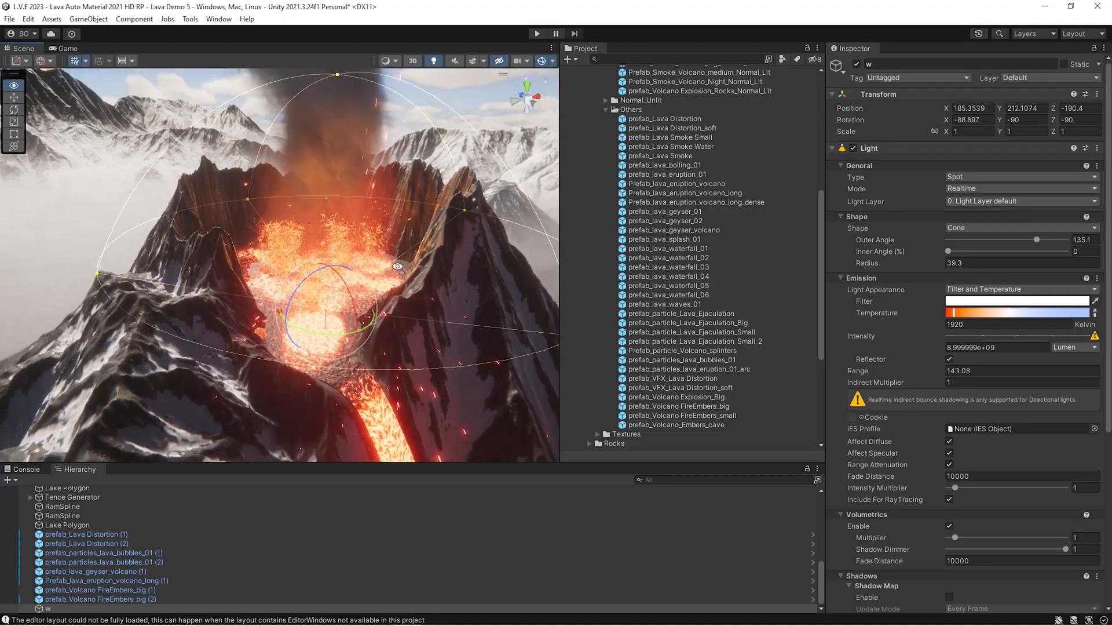
- Try the Baked mode on the spotlight and return it to Realtime
{"action": "left_click", "coordinate": [973, 188]}
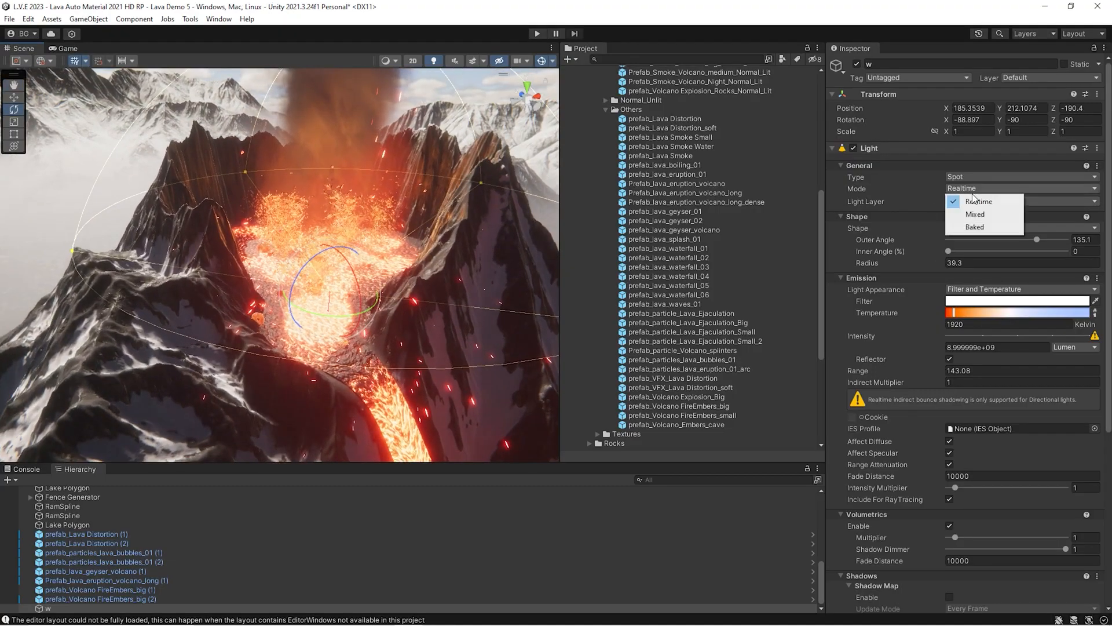
{"action": "left_click", "coordinate": [978, 232]}
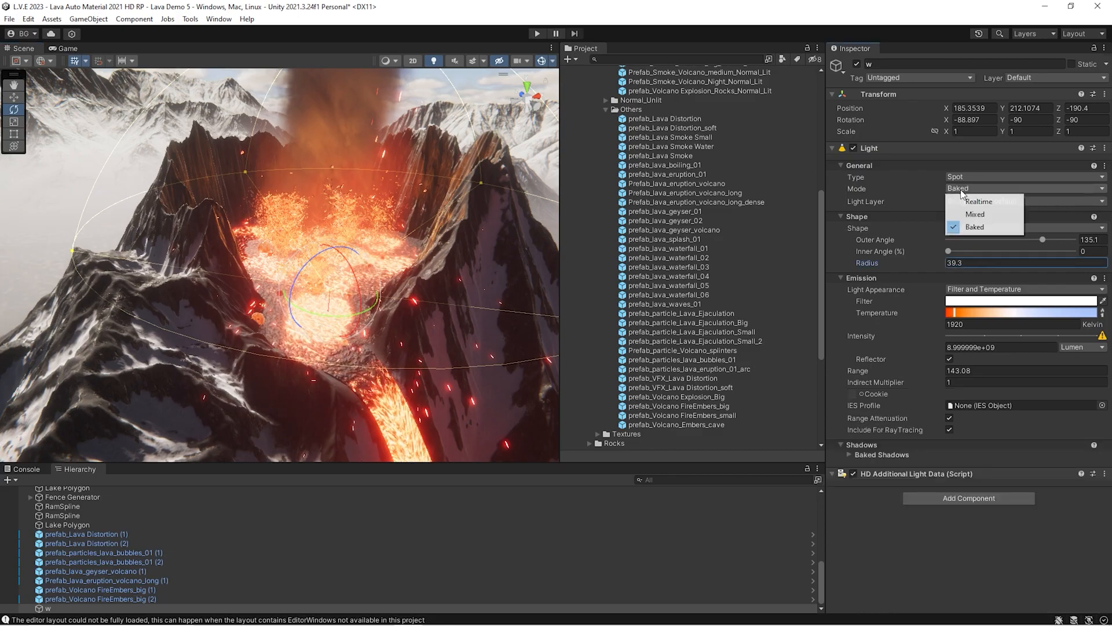
{"action": "left_click", "coordinate": [978, 202]}
{"action": "right_click_drag", "start_coordinate": [206, 243], "coordinate": [209, 247]}
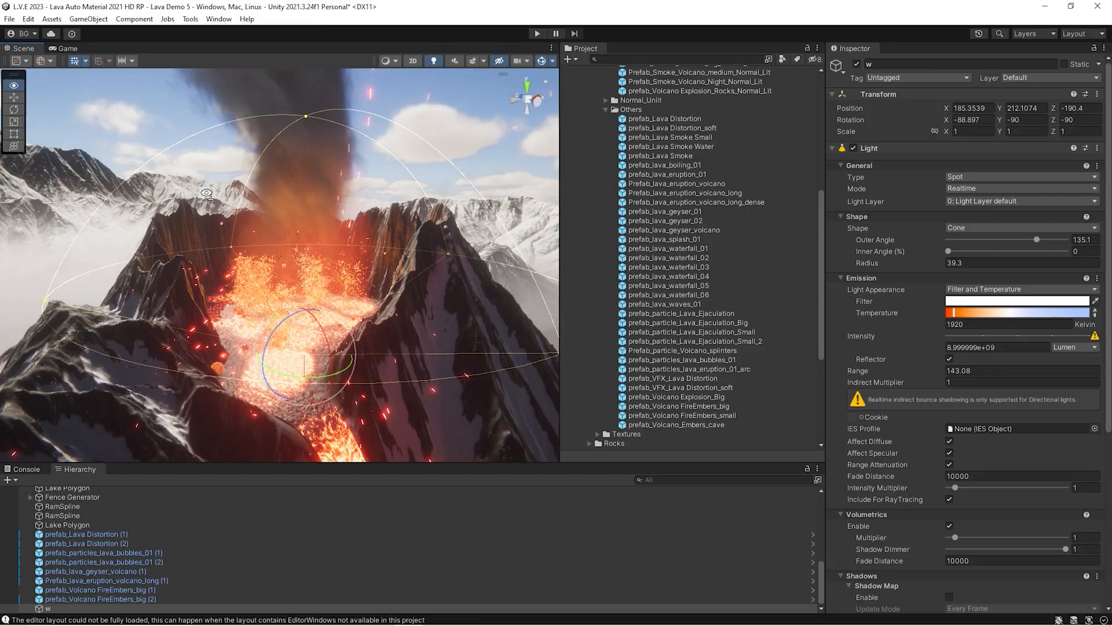
- Play the scene, examine the erupting crater and smoke column from several angles, and stop playback
{"action": "right_click_drag", "start_coordinate": [206, 193], "coordinate": [237, 227]}
{"action": "key", "text": "s"}
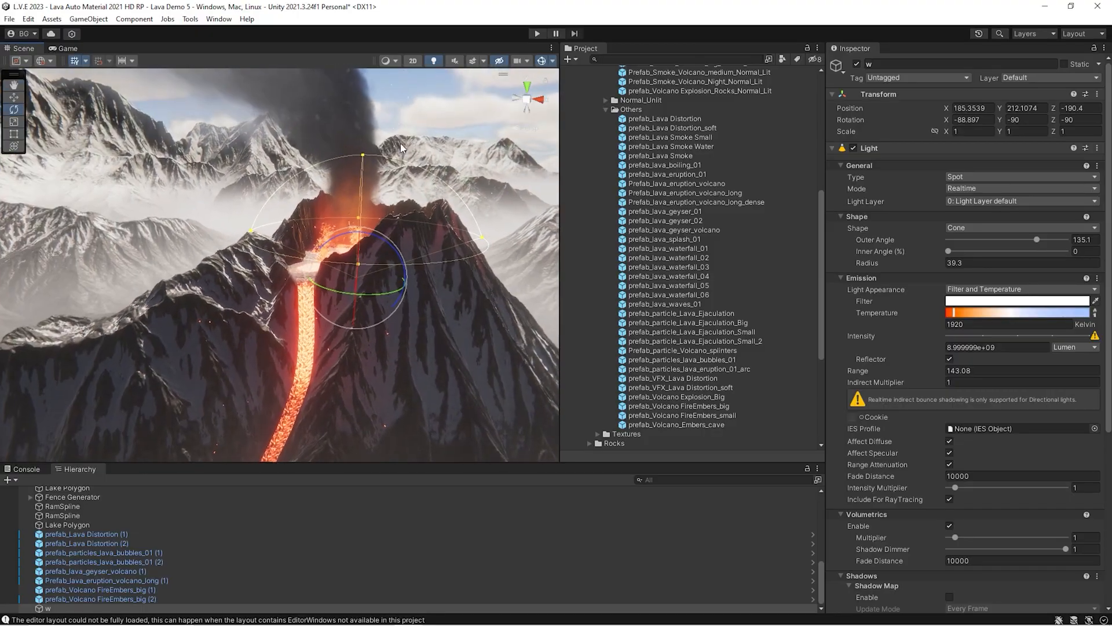
{"action": "left_click", "coordinate": [538, 34]}
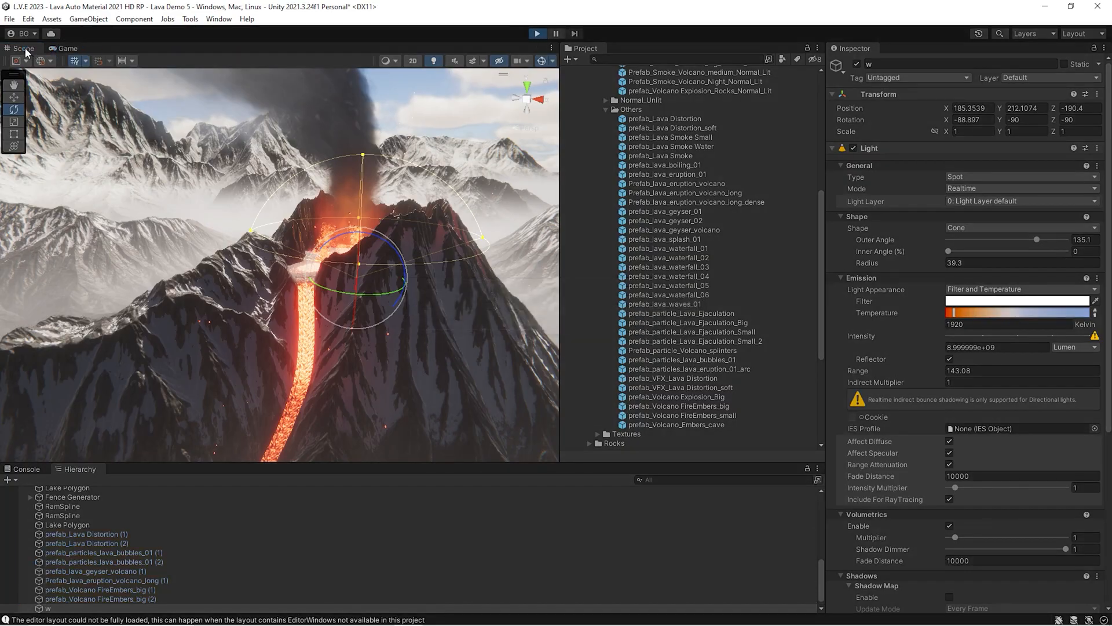
{"action": "left_click", "coordinate": [653, 238]}
{"action": "mouse_move", "coordinate": [326, 224]}
{"action": "right_mouse_down"}
{"action": "mouse_move", "coordinate": [327, 263]}
{"action": "mouse_move", "coordinate": [328, 244]}
{"action": "mouse_move", "coordinate": [409, 197]}
{"action": "mouse_move", "coordinate": [484, 201]}
{"action": "mouse_move", "coordinate": [470, 268]}
{"action": "mouse_move", "coordinate": [457, 246]}
{"action": "right_mouse_up"}
{"action": "right_click_drag", "start_coordinate": [200, 210], "coordinate": [302, 133]}
{"action": "right_click_drag", "start_coordinate": [329, 196], "coordinate": [267, 124]}
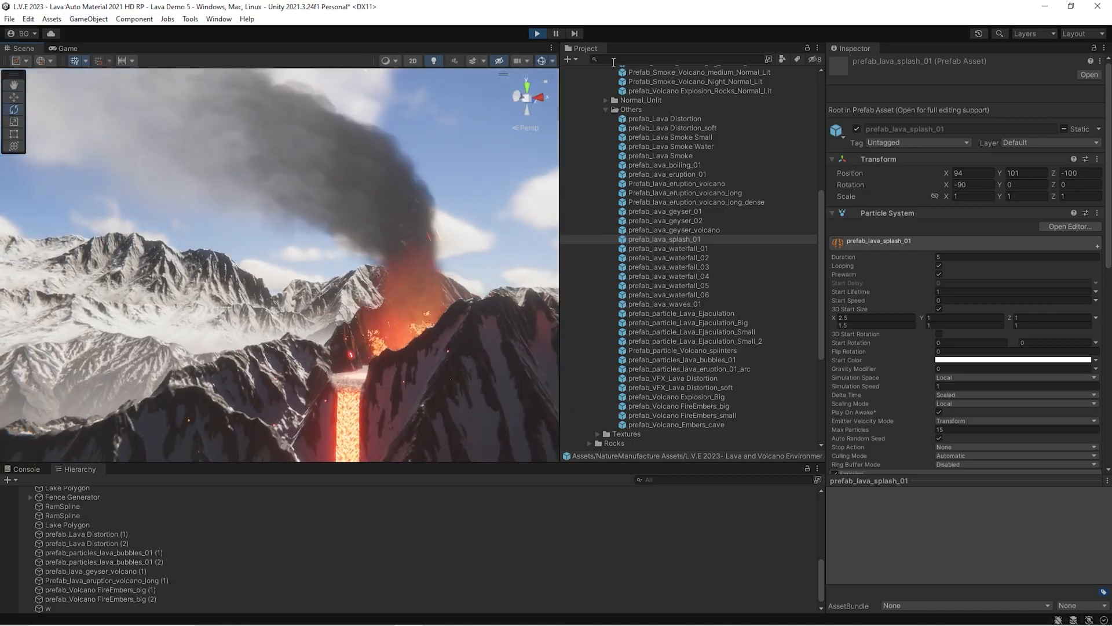
{"action": "left_click", "coordinate": [538, 34]}
- Select the Directional Light and set its X rotation to 5 for a low sun over the volcano
{"action": "scroll", "coordinate": [77, 509], "scroll_direction": "up", "scroll_amount": 5}
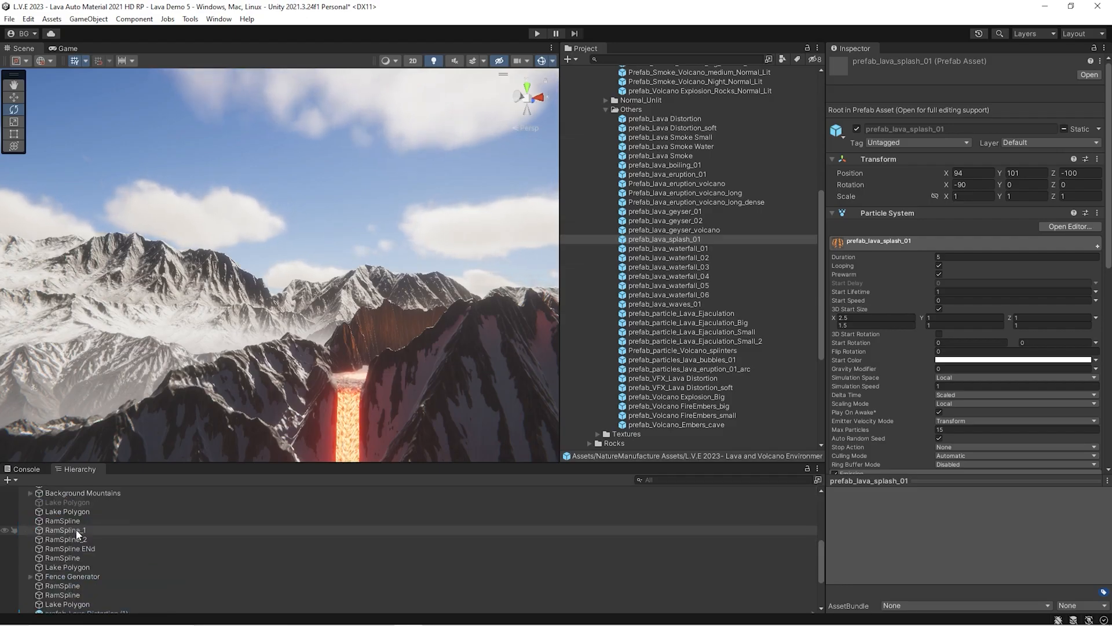
{"action": "scroll", "coordinate": [78, 539], "scroll_direction": "down", "scroll_amount": 4}
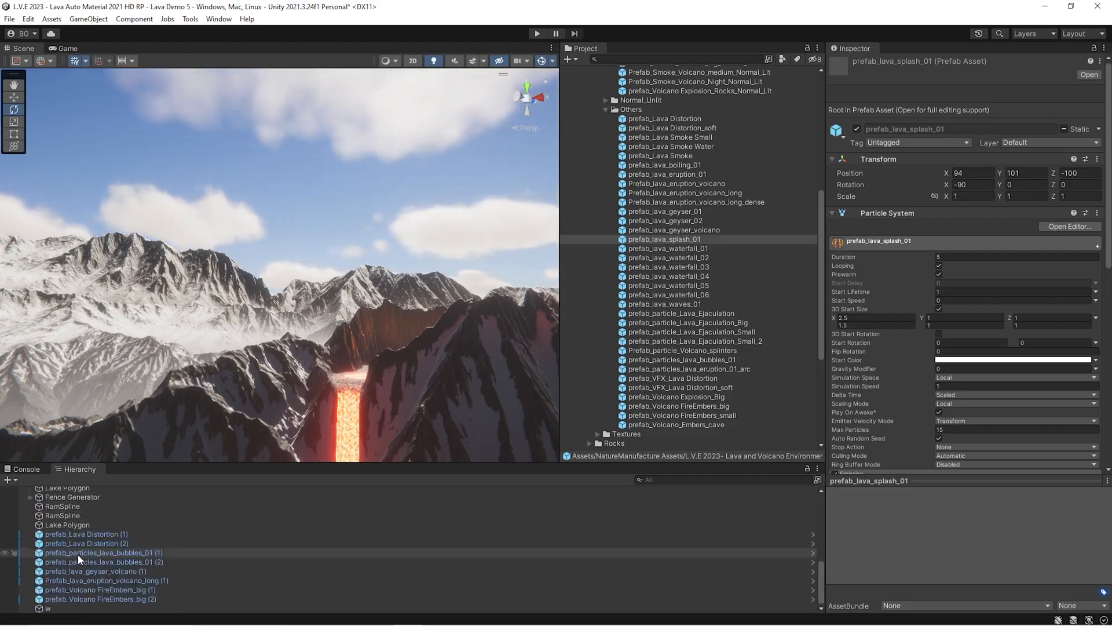
{"action": "scroll", "coordinate": [78, 556], "scroll_direction": "up", "scroll_amount": 8}
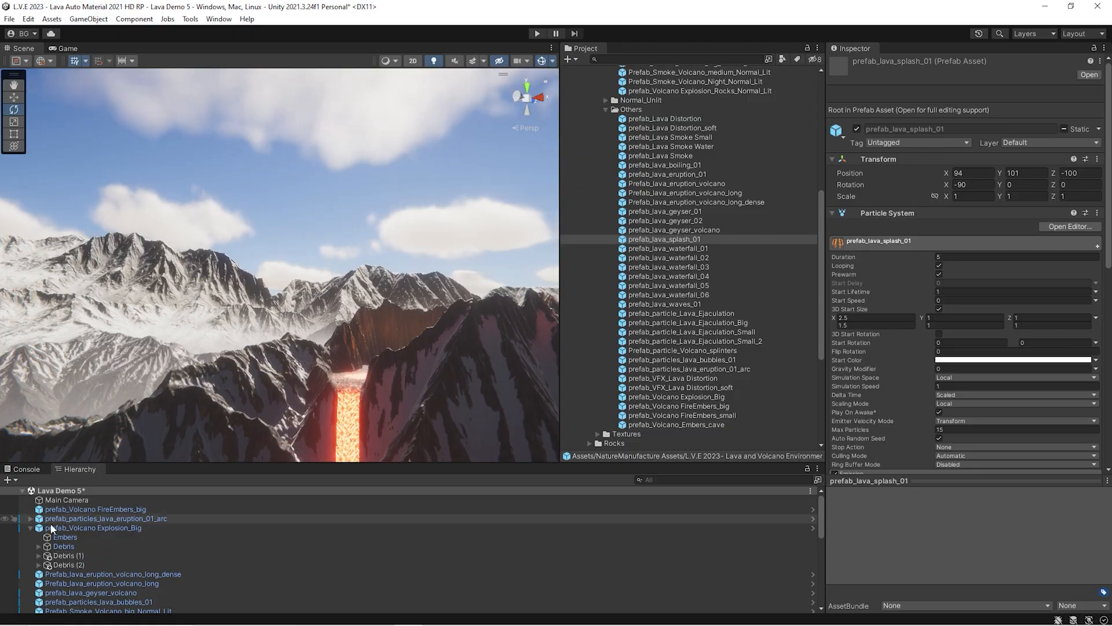
{"action": "left_click", "coordinate": [65, 544]}
{"action": "left_click", "coordinate": [969, 120]}
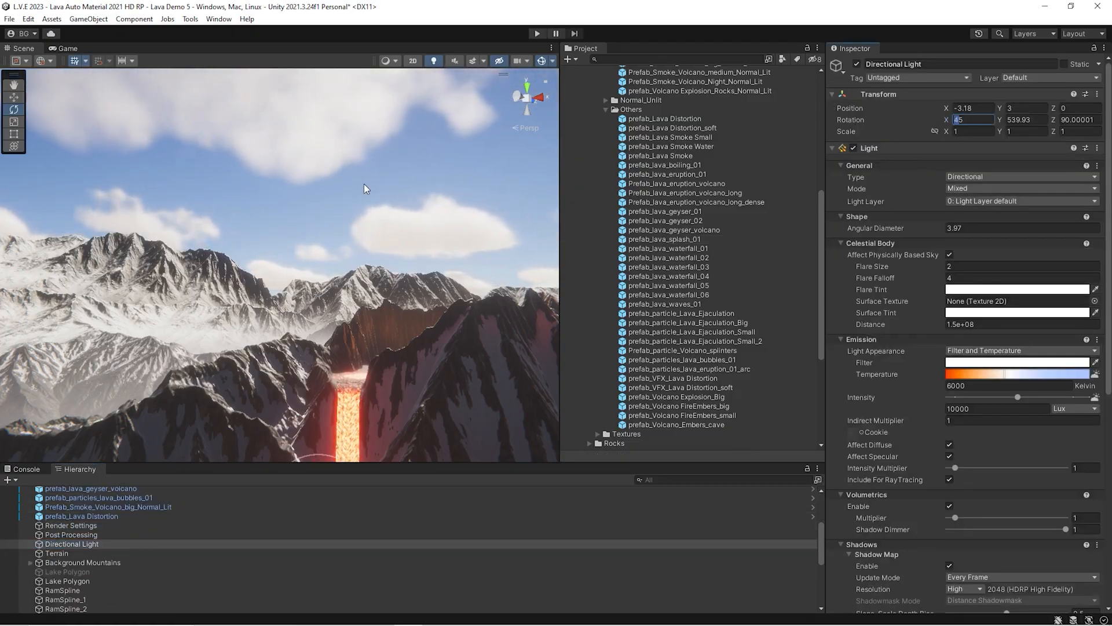
{"action": "key", "text": "BackSpace"}
{"action": "right_click_drag", "start_coordinate": [220, 226], "coordinate": [422, 318]}
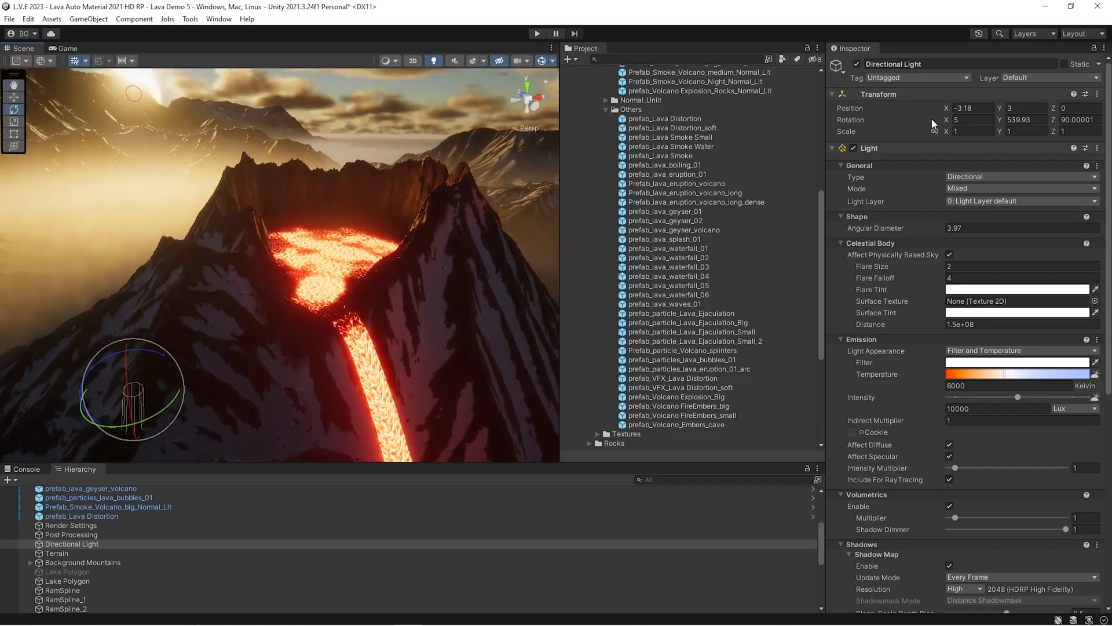
- Lower the directional light's X rotation to about -4.26 to darken the volcano scene
{"action": "left_click_drag", "start_coordinate": [947, 118], "coordinate": [881, 123]}
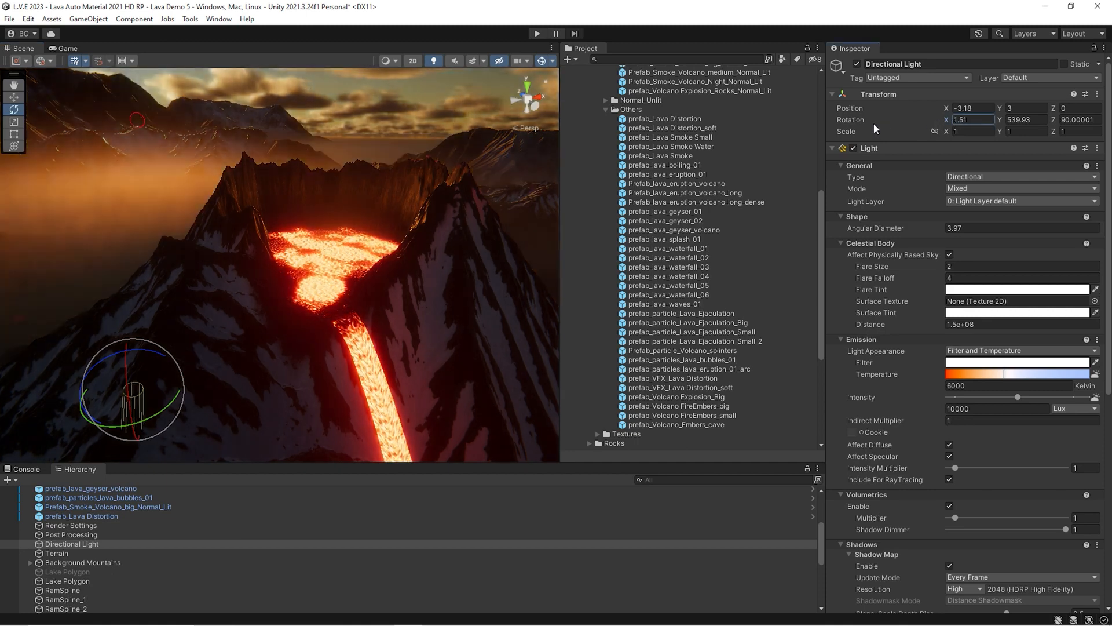
{"action": "mouse_move", "coordinate": [255, 243]}
{"action": "right_mouse_down"}
{"action": "mouse_move", "coordinate": [372, 293]}
{"action": "mouse_move", "coordinate": [181, 193]}
{"action": "mouse_move", "coordinate": [95, 222]}
{"action": "mouse_move", "coordinate": [261, 247]}
{"action": "right_mouse_up"}
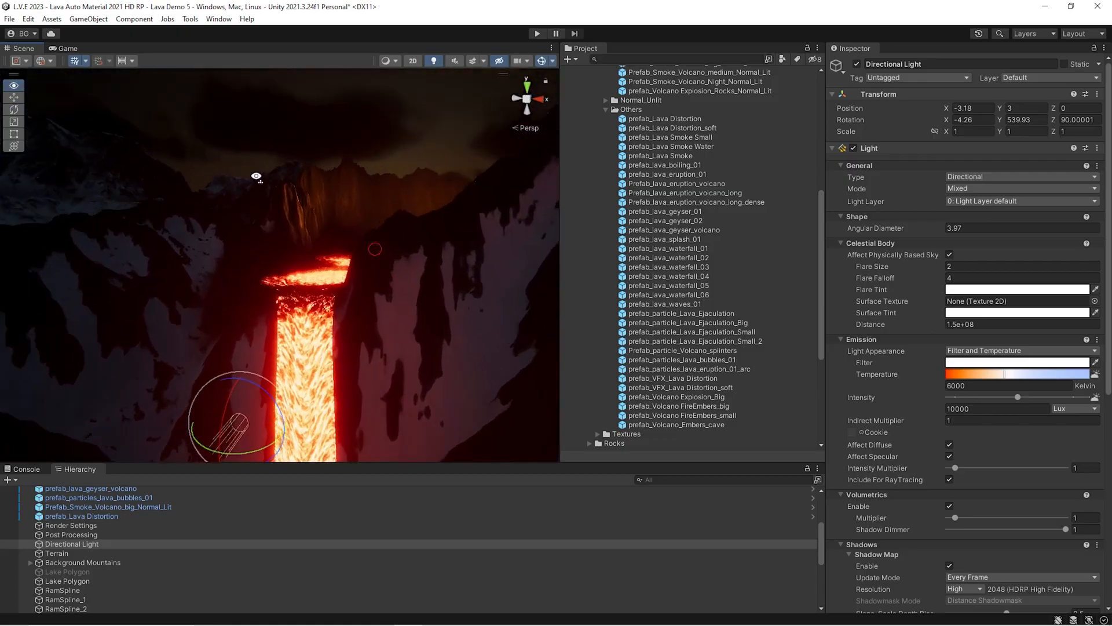
{"action": "key", "text": "s"}
{"action": "right_click_drag", "start_coordinate": [337, 176], "coordinate": [361, 179]}
- Play the scene with the directional light's X rotation set to 10.44, and lower that rotation to about -8.4
{"action": "left_click_drag", "start_coordinate": [940, 128], "coordinate": [907, 107]}
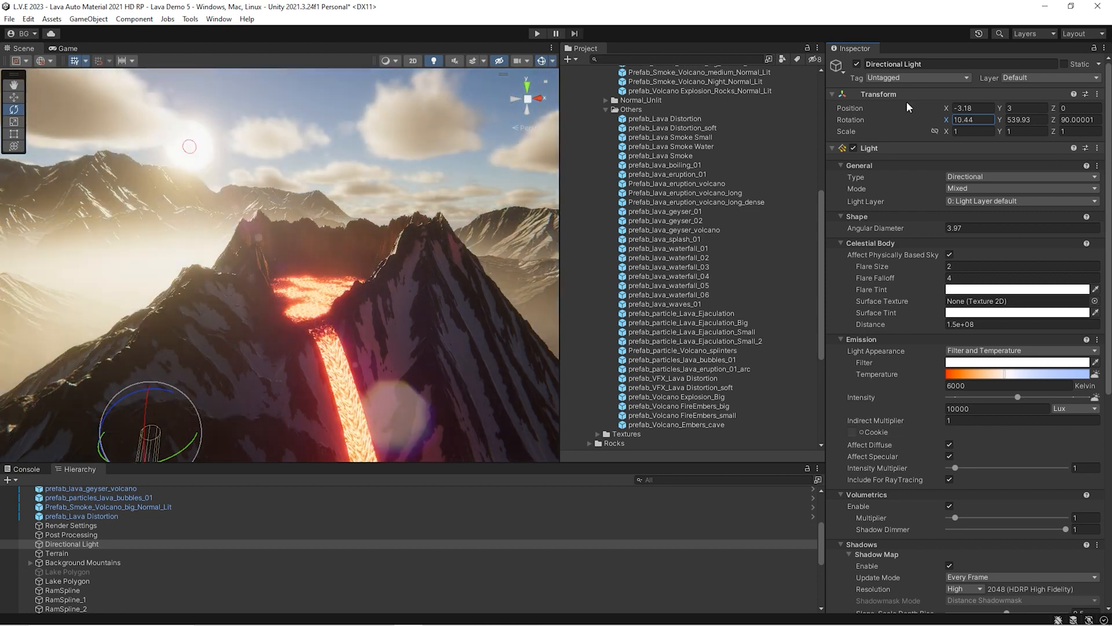
{"action": "left_click", "coordinate": [537, 34]}
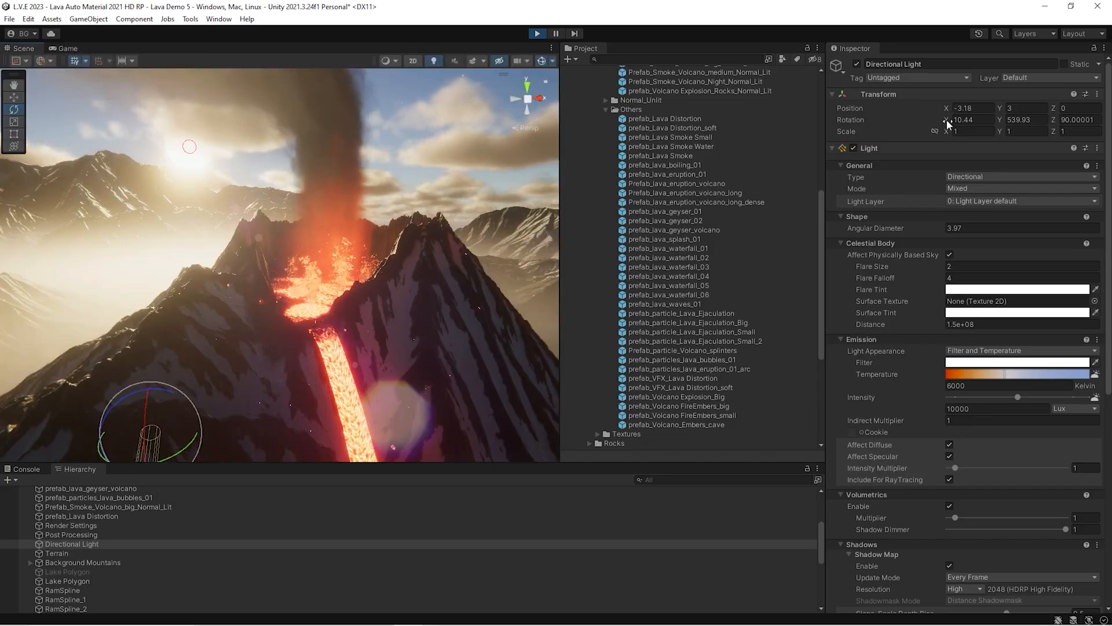
{"action": "left_click_drag", "start_coordinate": [927, 120], "coordinate": [952, 215]}
{"action": "right_click_drag", "start_coordinate": [233, 239], "coordinate": [186, 272]}
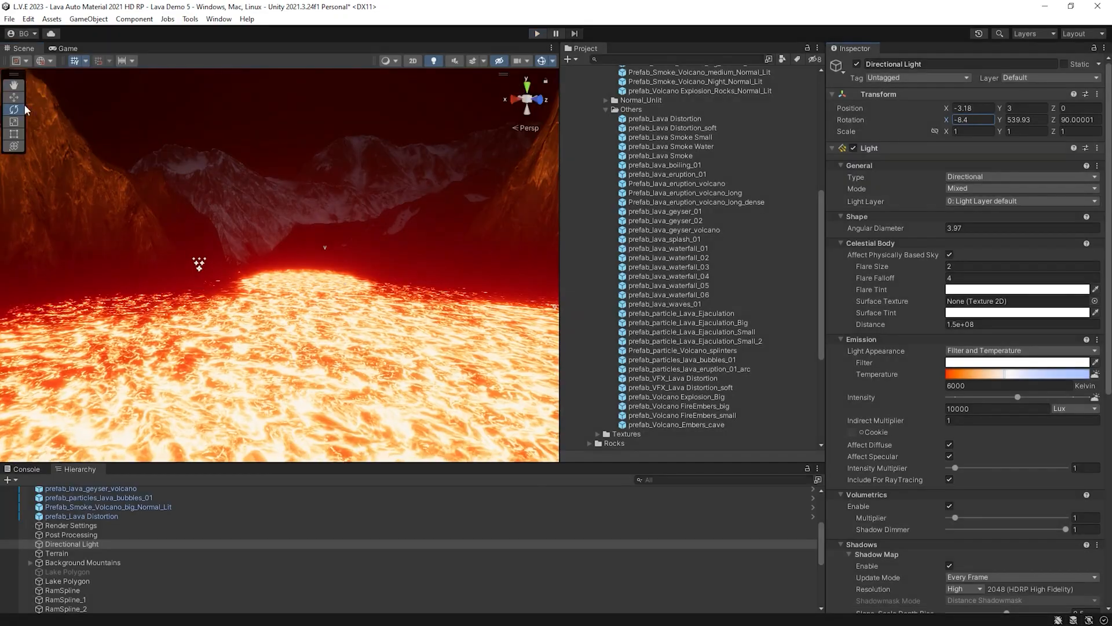
- Raise the directional light's X rotation to about 12.12 while viewing the crusted lava lake
{"action": "left_click_drag", "start_coordinate": [25, 105], "coordinate": [127, 266]}
{"action": "right_click_drag", "start_coordinate": [127, 266], "coordinate": [599, 311]}
{"action": "key", "text": "w"}
{"action": "key", "text": "s"}
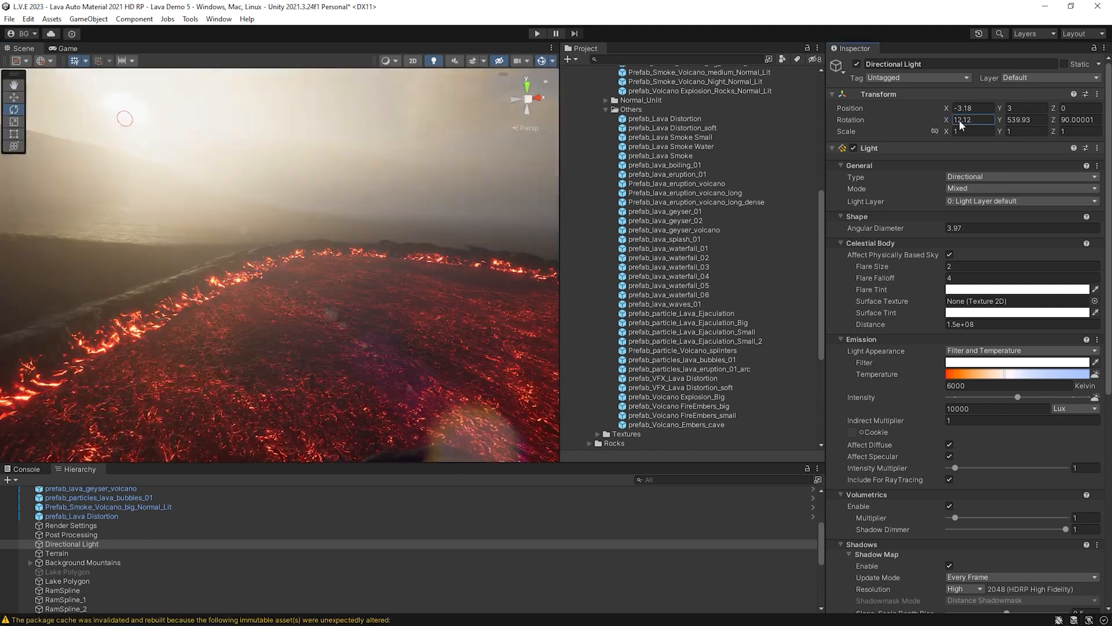
- Adjust the directional light's X rotation to about 10.91 while viewing the small glowing lava patch in the valley
{"action": "mouse_move", "coordinate": [960, 120]}
{"action": "left_mouse_down"}
{"action": "mouse_move", "coordinate": [985, 120]}
{"action": "mouse_move", "coordinate": [929, 144]}
{"action": "mouse_move", "coordinate": [963, 136]}
{"action": "left_mouse_up"}
{"action": "right_click_drag", "start_coordinate": [307, 212], "coordinate": [172, 201]}
{"action": "key", "text": "d"}
{"action": "mouse_move", "coordinate": [951, 121]}
{"action": "left_mouse_down"}
{"action": "mouse_move", "coordinate": [923, 128]}
{"action": "mouse_move", "coordinate": [997, 107]}
{"action": "mouse_move", "coordinate": [945, 130]}
{"action": "left_mouse_up"}
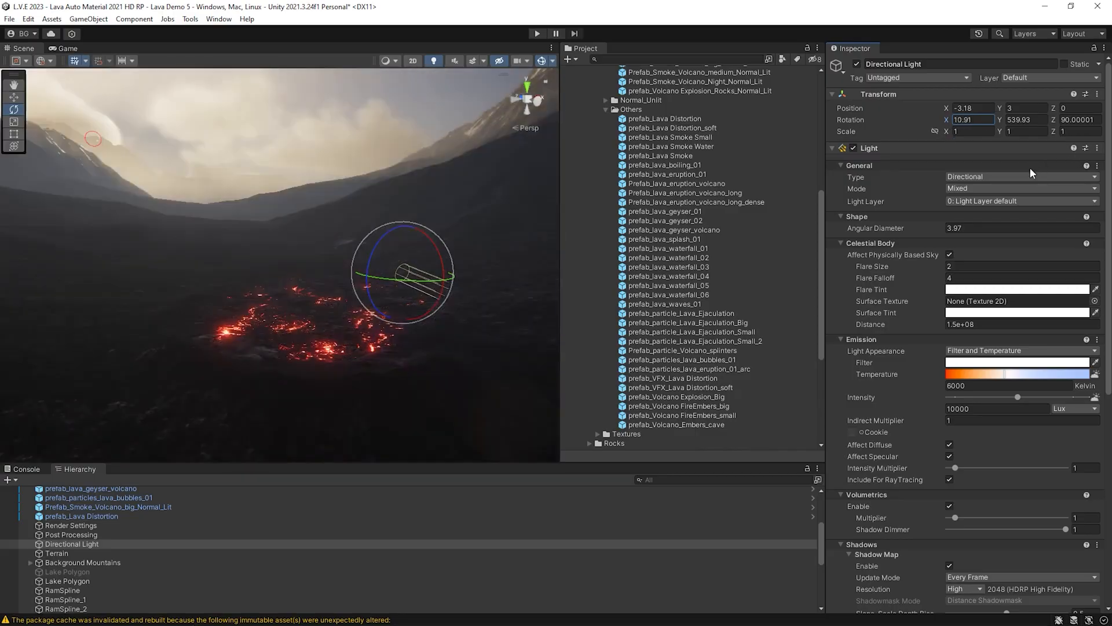
- Set the directional light's X rotation to about 14.79 while facing the sun across the valley lava
{"action": "left_click_drag", "start_coordinate": [1030, 169], "coordinate": [969, 201]}
{"action": "right_click_drag", "start_coordinate": [248, 235], "coordinate": [191, 228]}
{"action": "left_click_drag", "start_coordinate": [945, 120], "coordinate": [164, 120]}
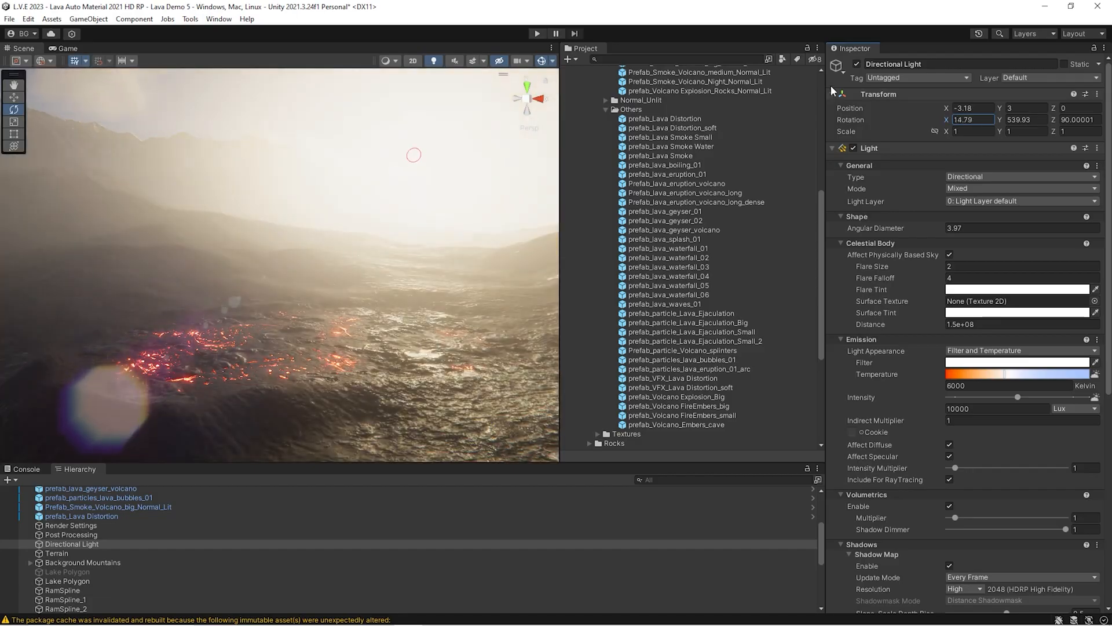